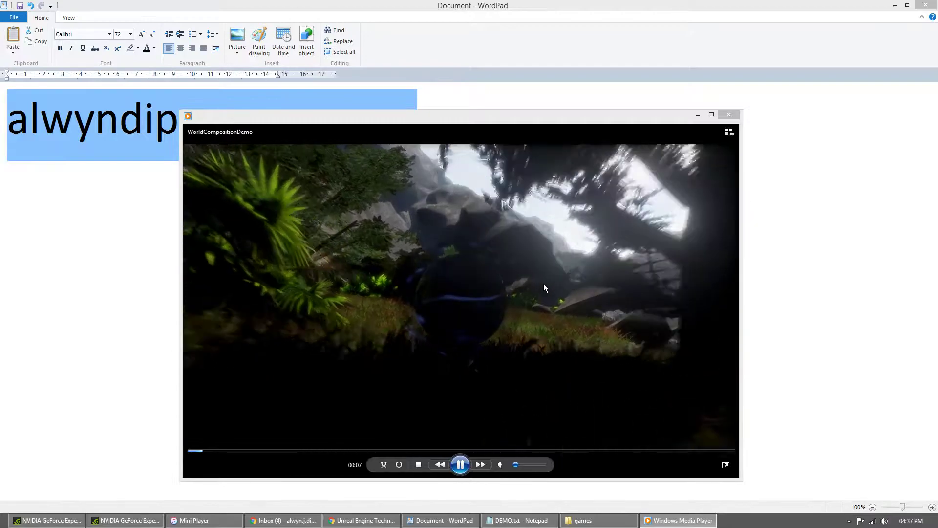
Step: Resume the WorldCompositionDemo video after a pause, show it in full screen and lower its volume
{"action": "left_click", "coordinate": [500, 317]}
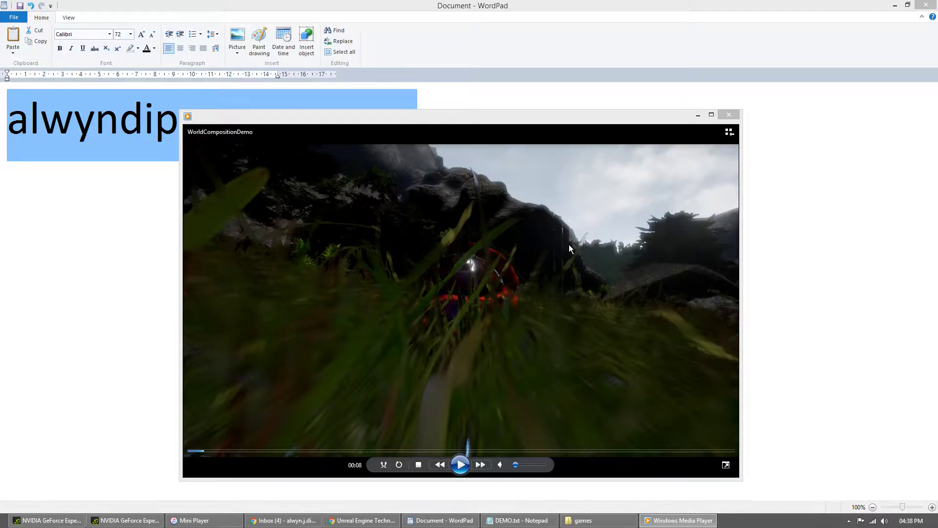
{"action": "key", "text": "alt+Tab"}
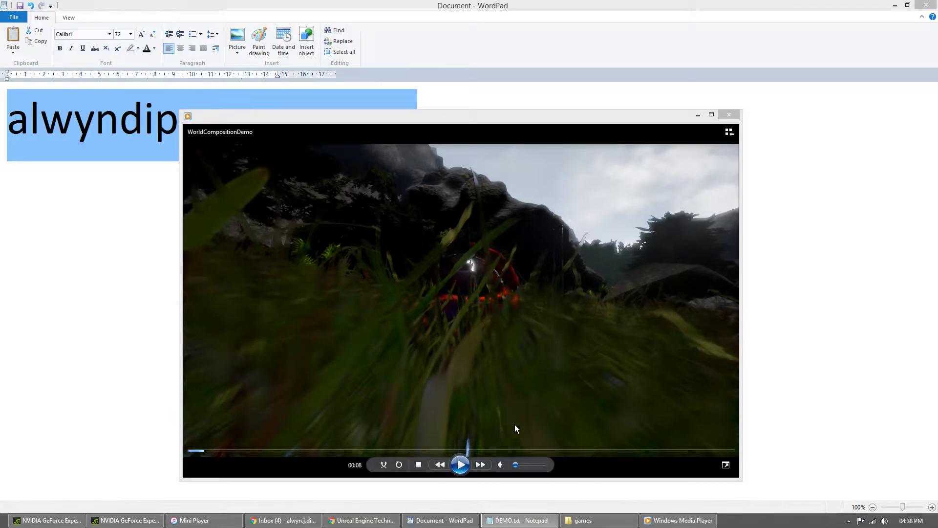
{"action": "left_click", "coordinate": [460, 465]}
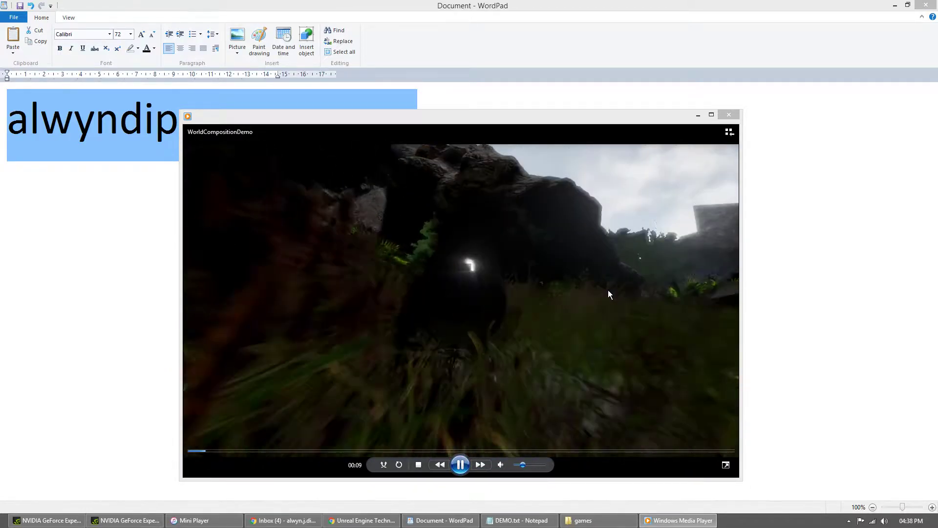
{"action": "double_click", "coordinate": [599, 295]}
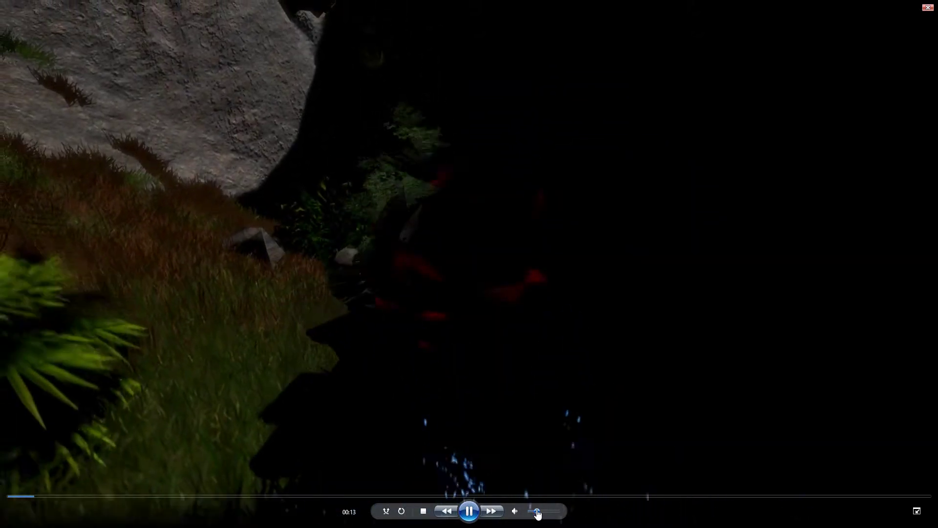
{"action": "mouse_move", "coordinate": [537, 511]}
{"action": "left_mouse_down"}
{"action": "mouse_move", "coordinate": [518, 511]}
{"action": "mouse_move", "coordinate": [530, 511]}
{"action": "left_mouse_up"}
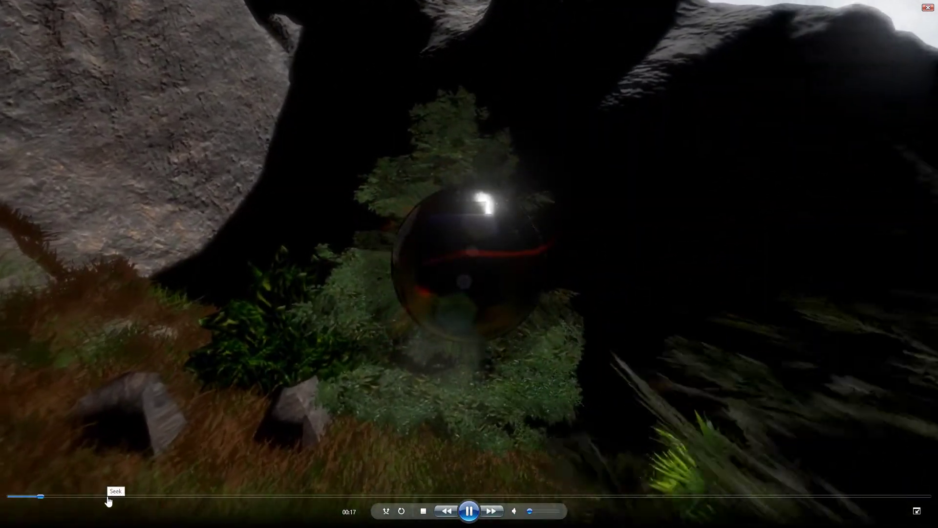
Step: Skip forward through the demo video in stages to about 3:50, adjusting the playback volume
{"action": "left_click", "coordinate": [112, 496]}
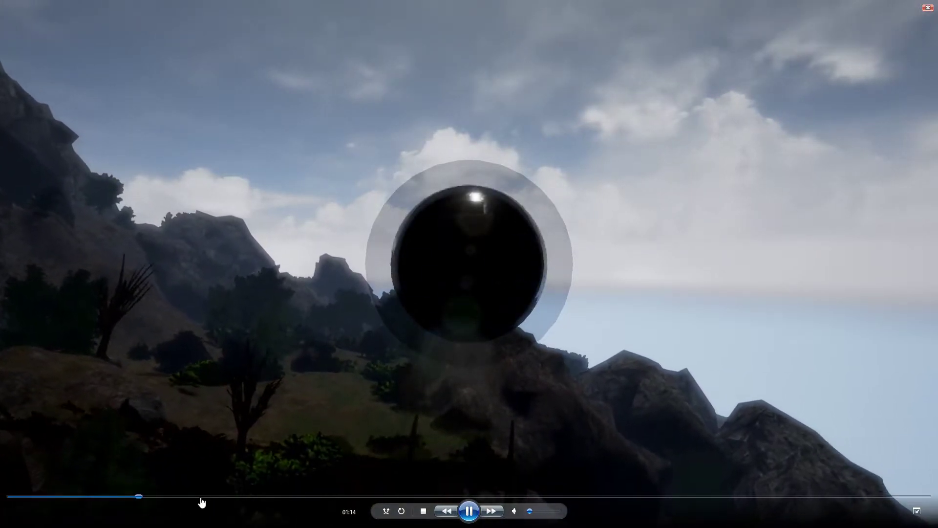
{"action": "left_click", "coordinate": [202, 497]}
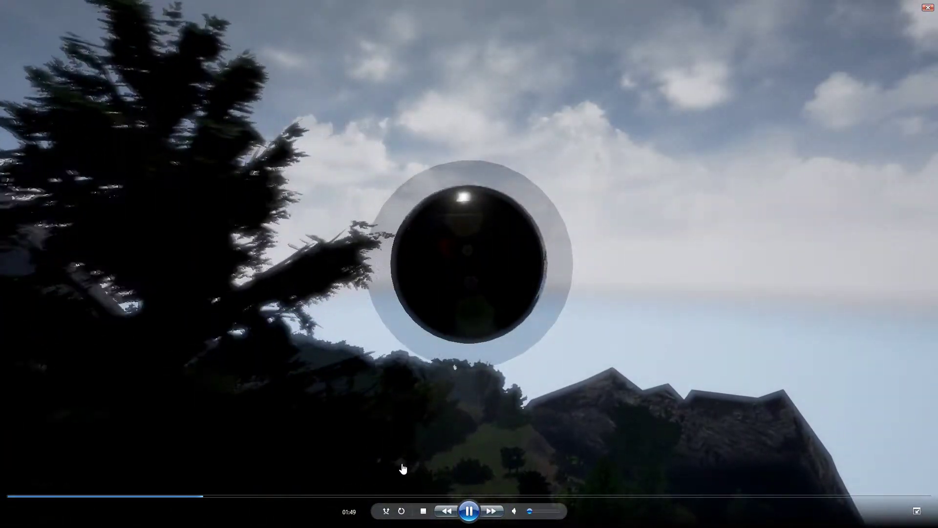
{"action": "left_click", "coordinate": [541, 511]}
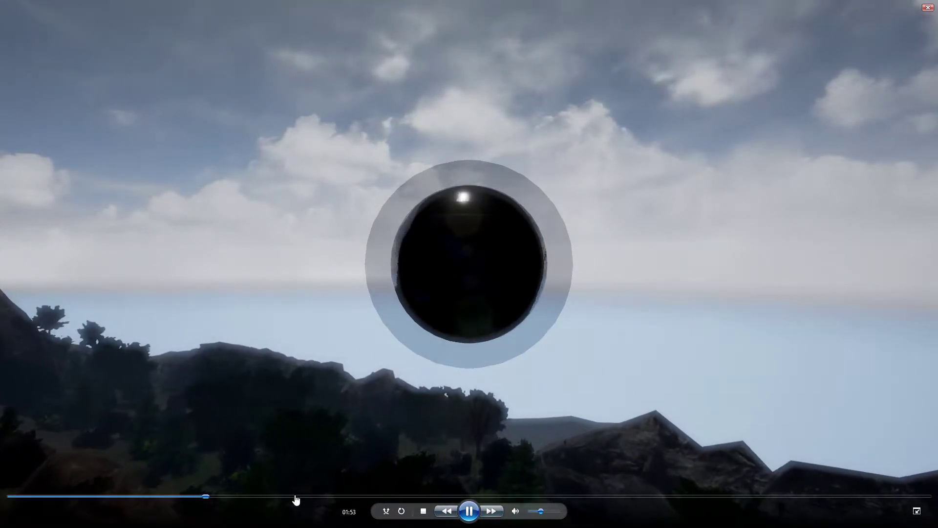
{"action": "left_click", "coordinate": [405, 496]}
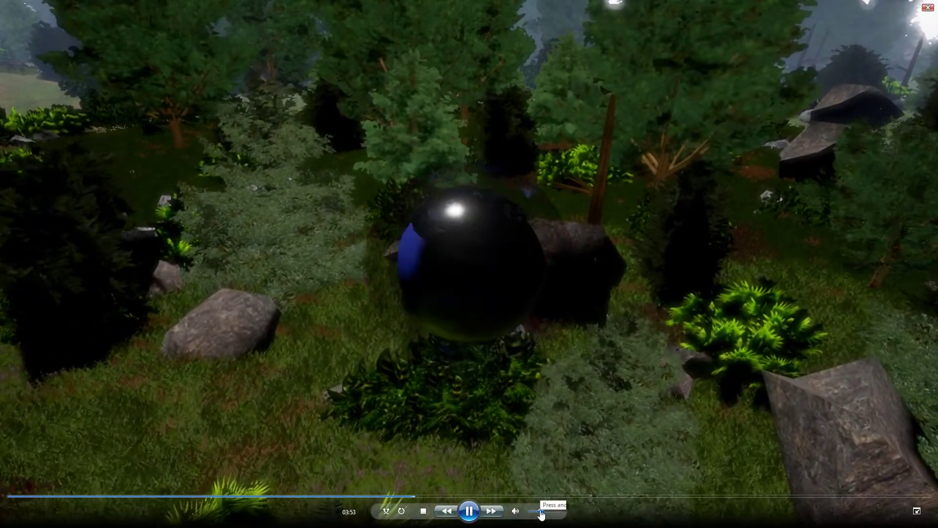
{"action": "left_click_drag", "start_coordinate": [541, 512], "coordinate": [532, 512]}
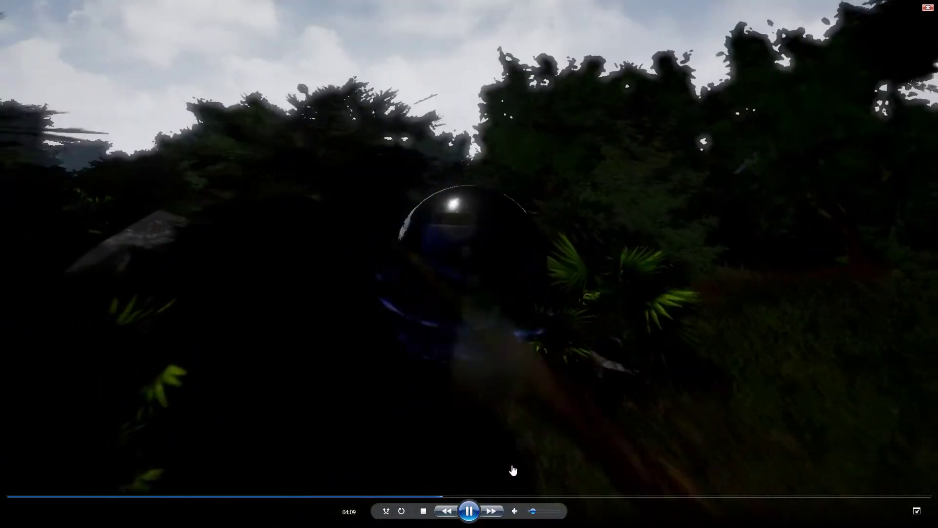
Step: Pause the demo video outside full screen and minimize the player
{"action": "key", "text": "Escape"}
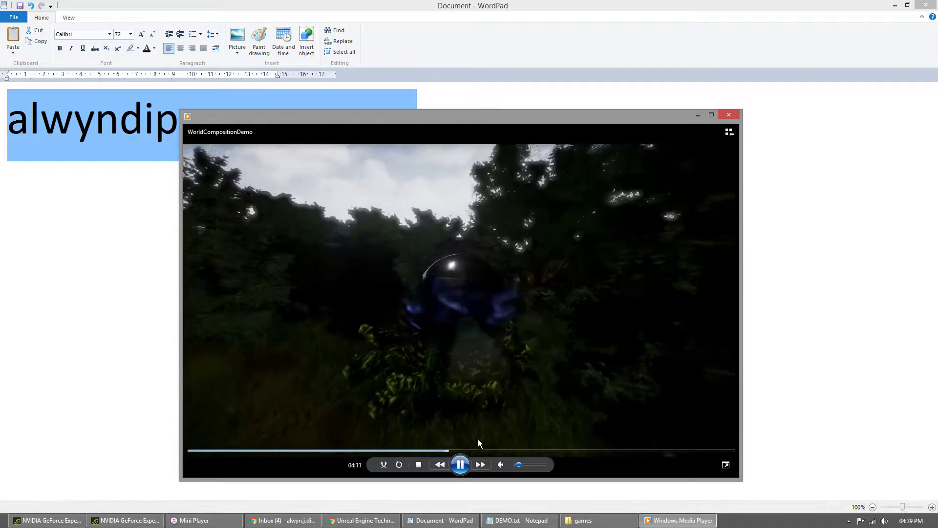
{"action": "left_click", "coordinate": [461, 464]}
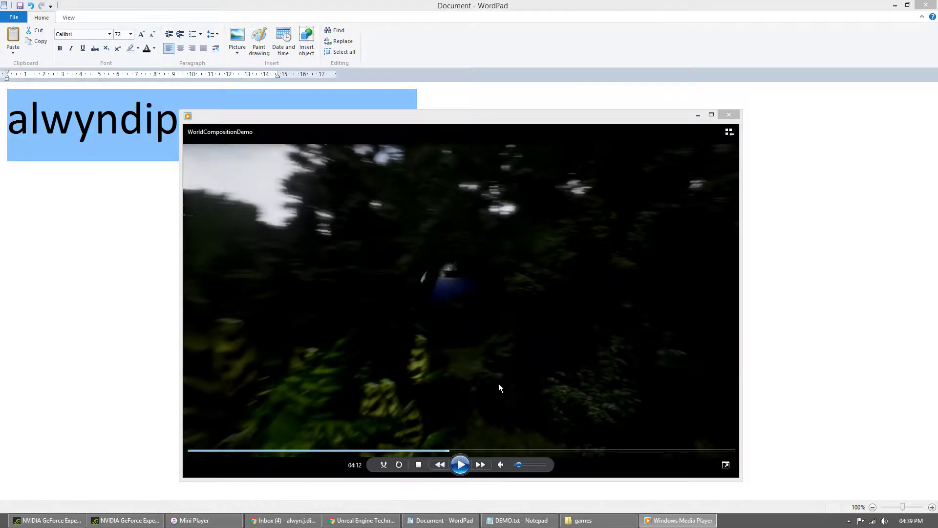
{"action": "left_click", "coordinate": [699, 115]}
Step: Switch to Chrome, maximize the window with the Unreal Engine blog and reveal the site's Learn options
{"action": "left_click", "coordinate": [362, 520]}
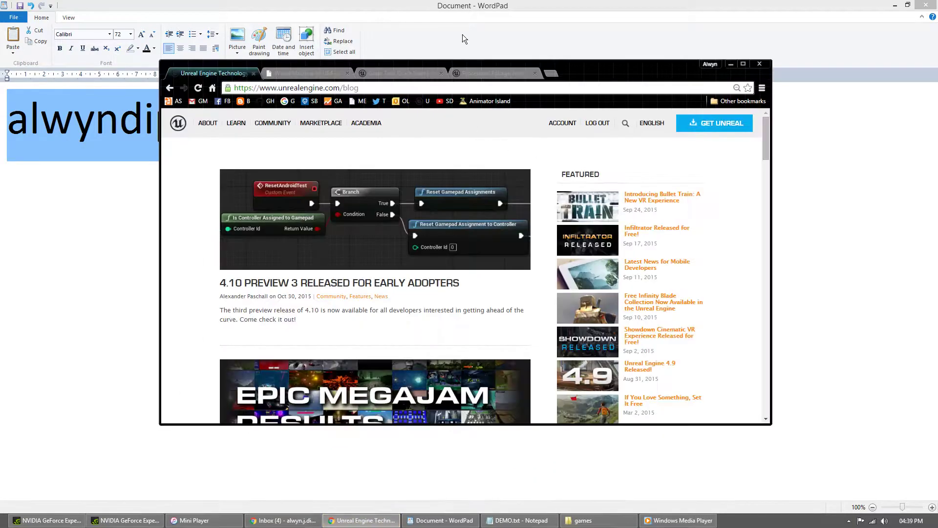
{"action": "left_click", "coordinate": [743, 63]}
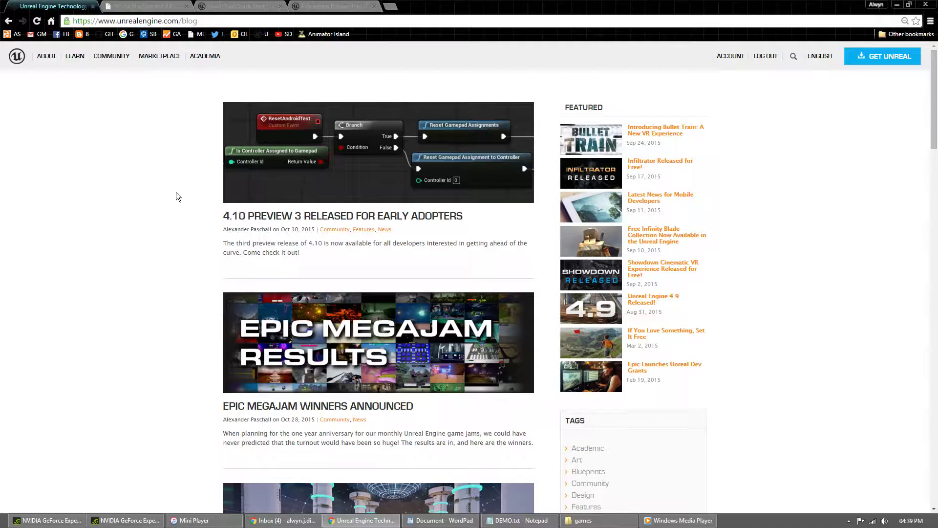
{"action": "left_click", "coordinate": [161, 21]}
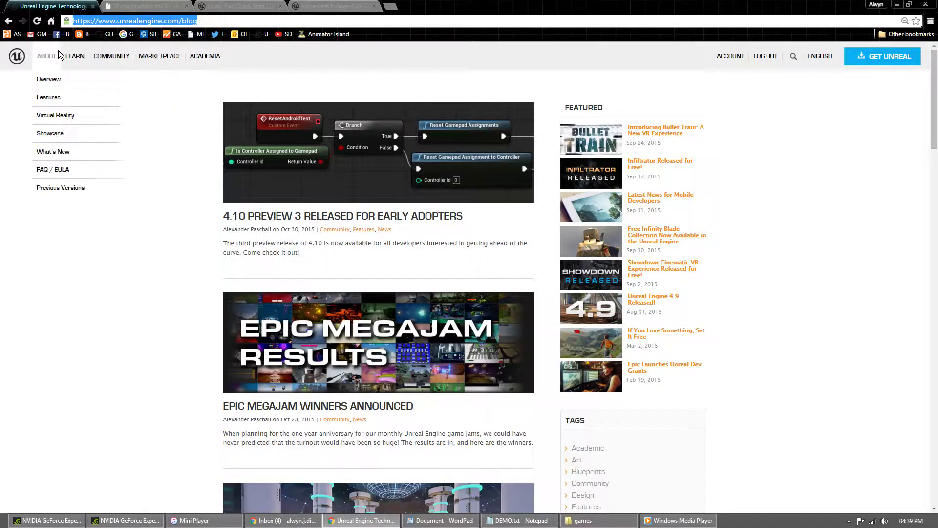
{"action": "mouse_move", "coordinate": [77, 53]}
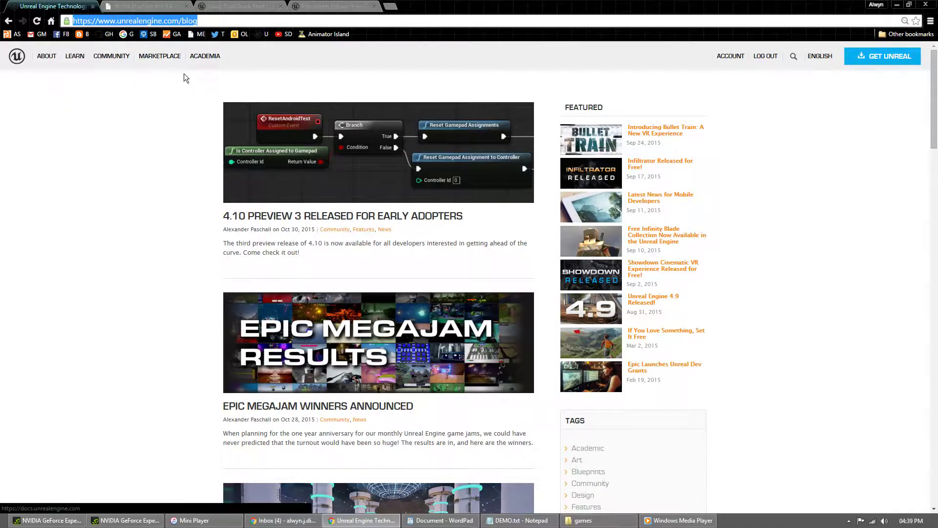
Step: Examine the Tiled Build Setup and Height Output Setup sections of the World Machine to UE4 using World Composition wiki article
{"action": "left_click", "coordinate": [149, 5]}
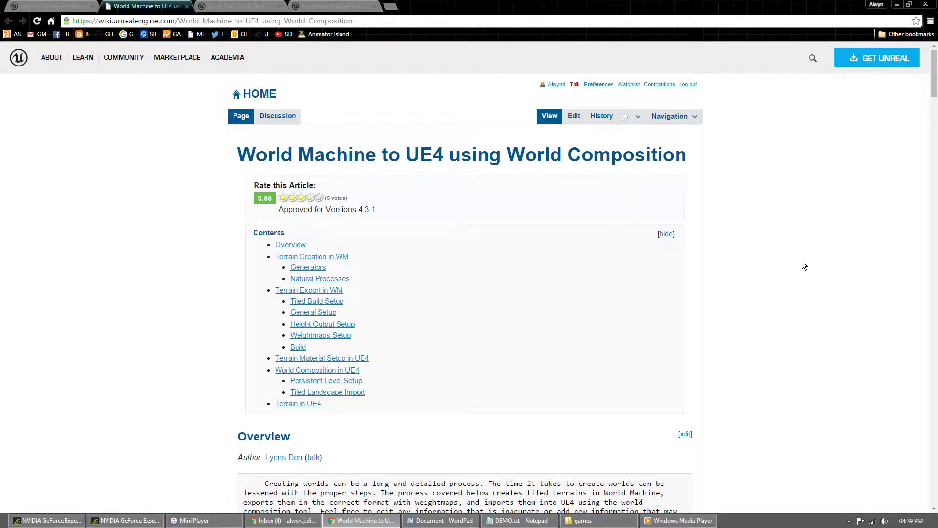
{"action": "scroll", "coordinate": [796, 259], "scroll_direction": "down", "scroll_amount": 9}
{"action": "scroll", "coordinate": [791, 262], "scroll_direction": "down", "scroll_amount": 7}
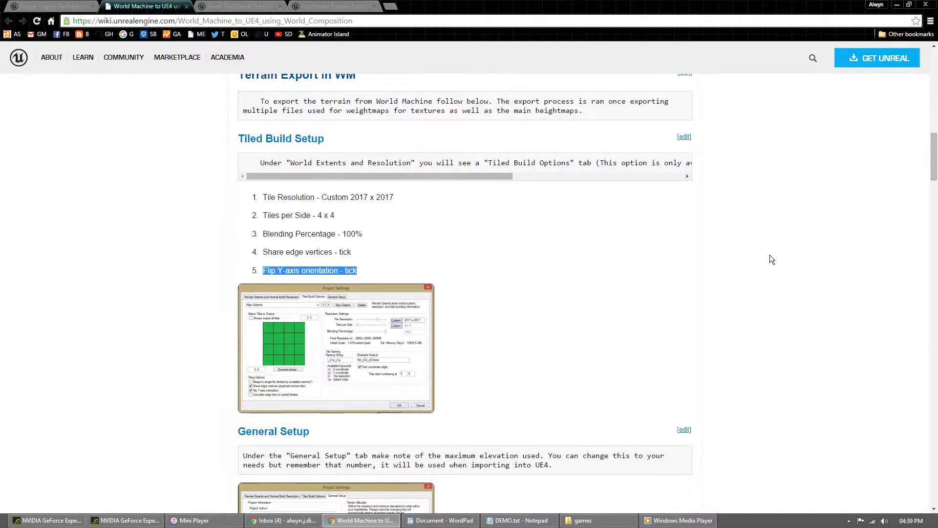
{"action": "scroll", "coordinate": [772, 259], "scroll_direction": "down", "scroll_amount": 2}
{"action": "scroll", "coordinate": [733, 226], "scroll_direction": "up", "scroll_amount": 1}
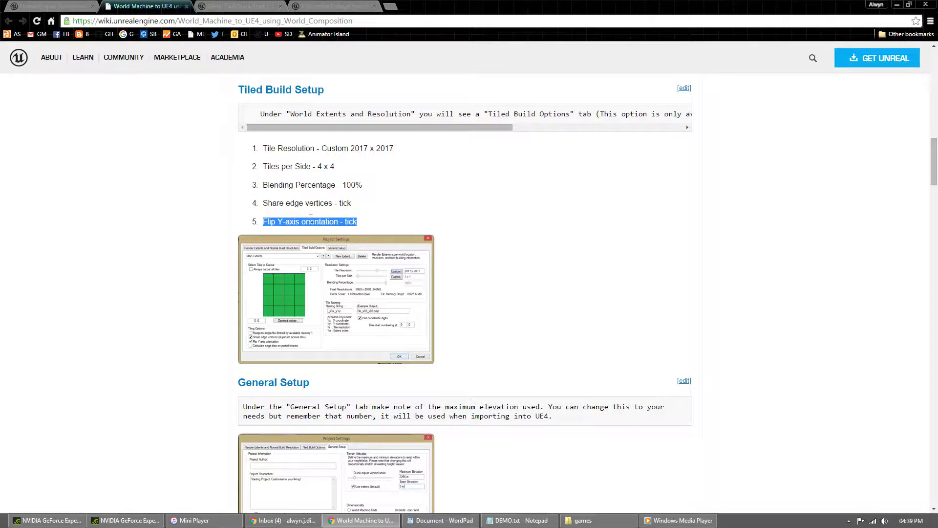
{"action": "scroll", "coordinate": [645, 266], "scroll_direction": "down", "scroll_amount": 13}
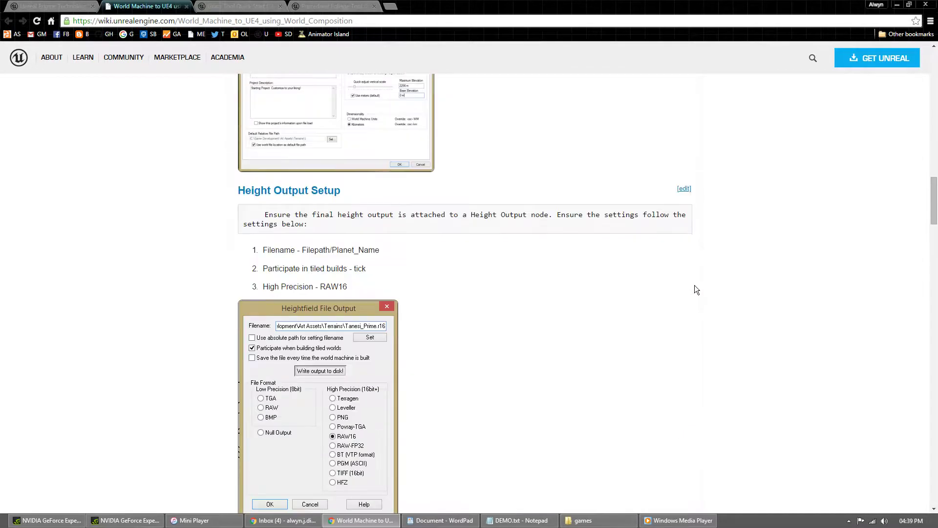
{"action": "scroll", "coordinate": [694, 288], "scroll_direction": "up", "scroll_amount": 6}
{"action": "scroll", "coordinate": [676, 287], "scroll_direction": "up", "scroll_amount": 7}
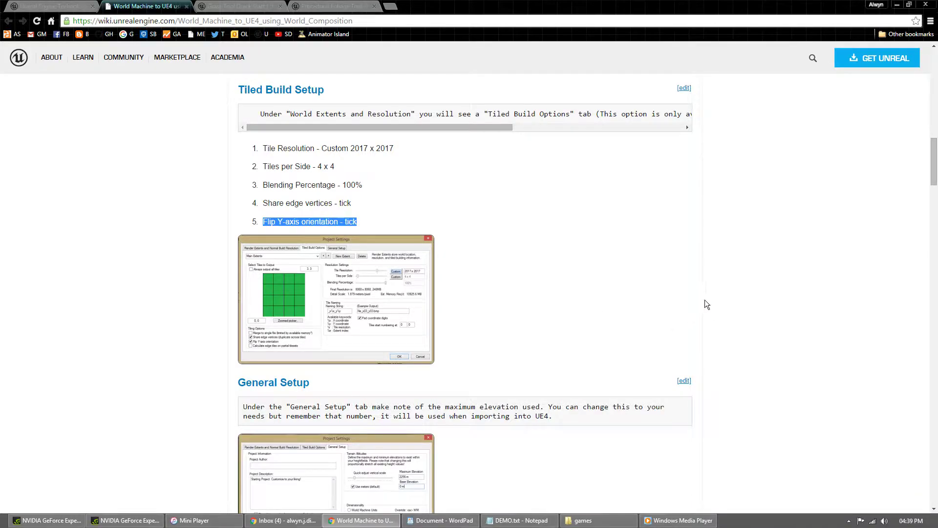
Step: Skim the rest of the wiki article from the weightmaps to the tiled landscape import, and return to its beginning
{"action": "scroll", "coordinate": [706, 304], "scroll_direction": "down", "scroll_amount": 20}
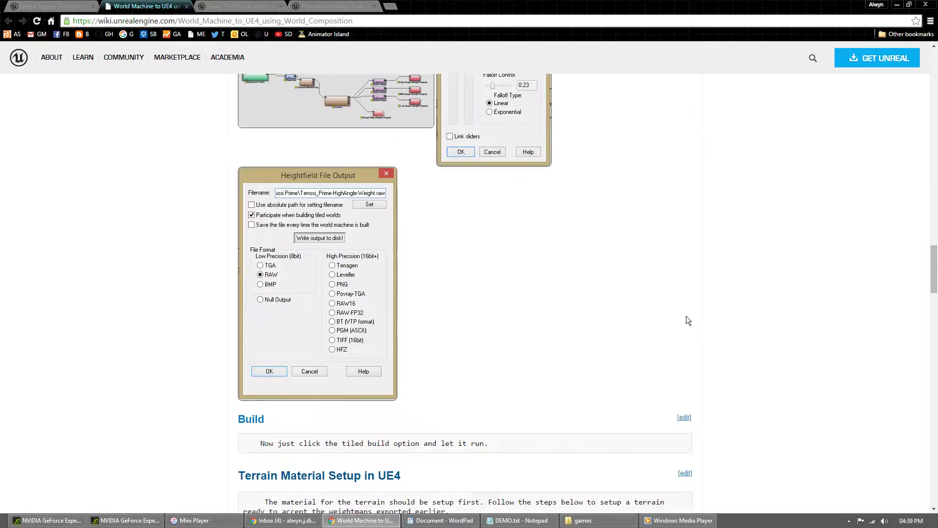
{"action": "scroll", "coordinate": [687, 320], "scroll_direction": "down", "scroll_amount": 20}
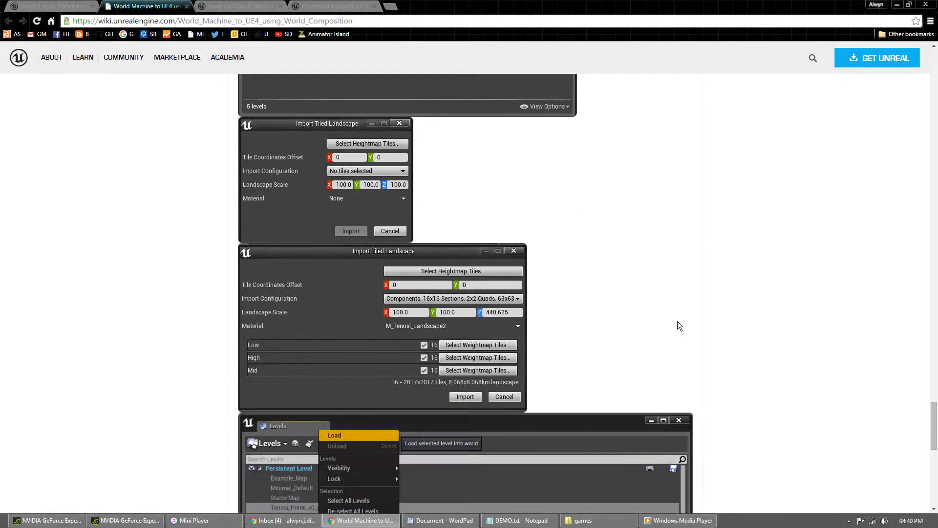
{"action": "key", "text": "Home"}
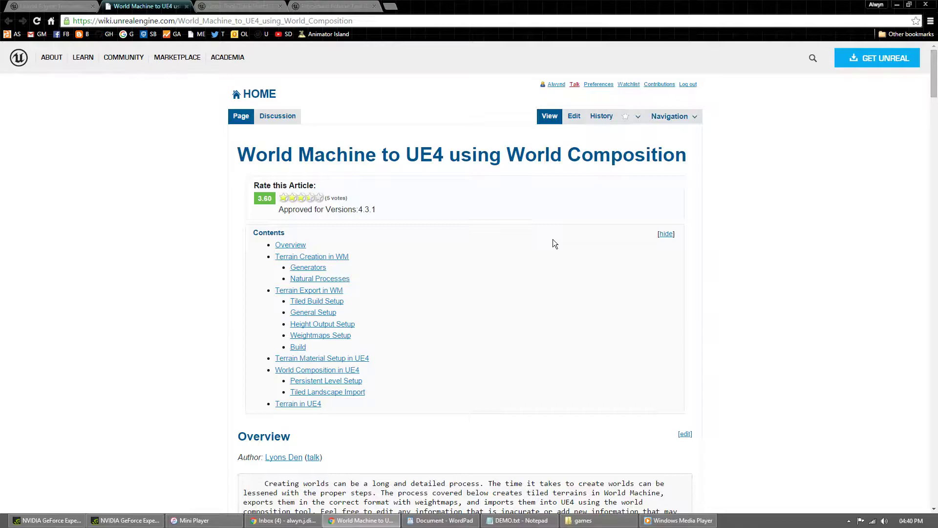
Step: Open the Unreal Engine 4 Documentation from the Unreal Engine site and search it for "grass"
{"action": "key", "text": "ctrl+Tab"}
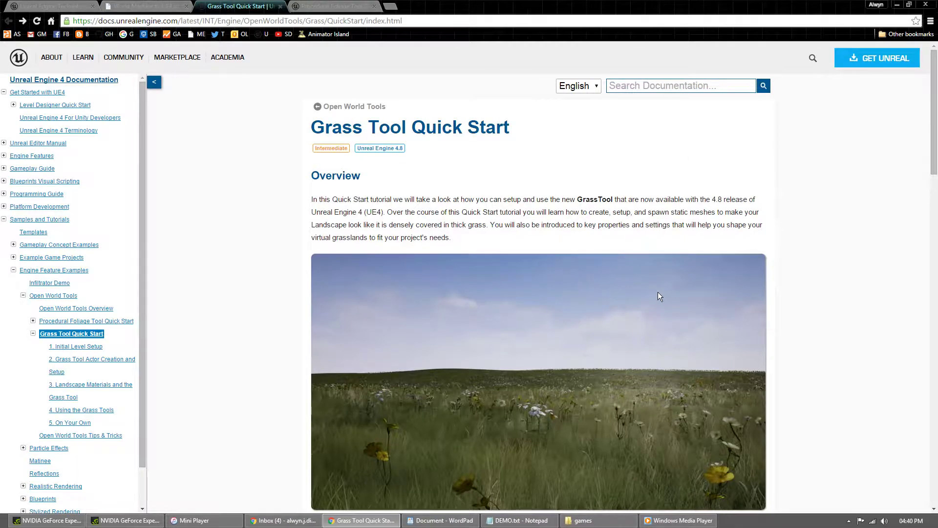
{"action": "left_click", "coordinate": [53, 6]}
{"action": "mouse_move", "coordinate": [81, 52]}
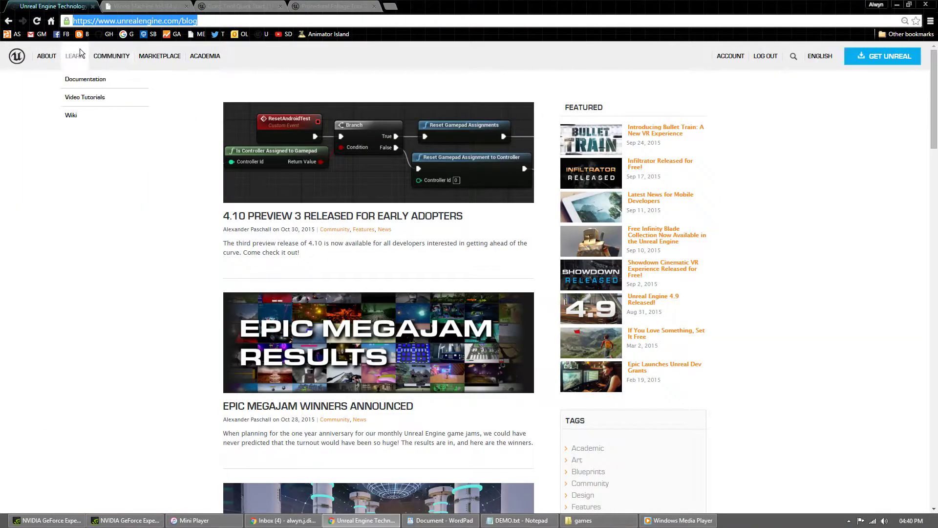
{"action": "left_click", "coordinate": [89, 80]}
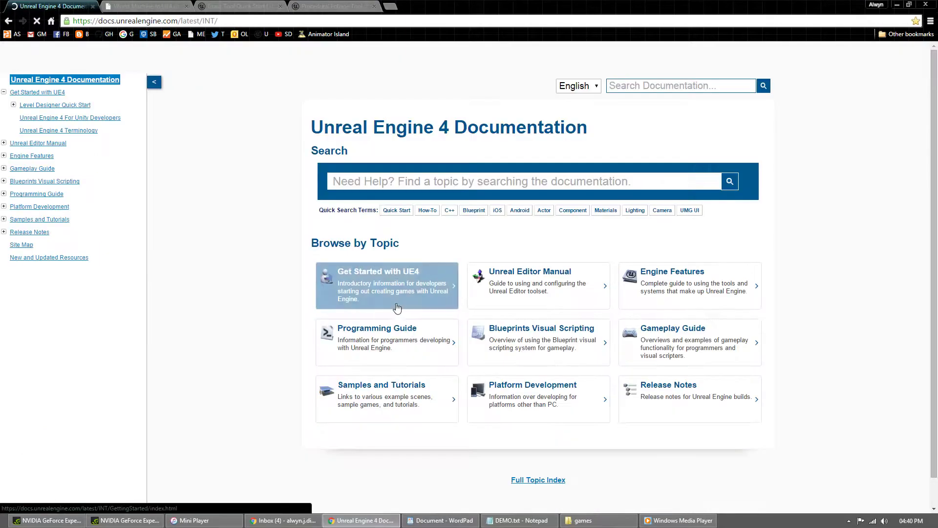
{"action": "type", "text": "grass"}
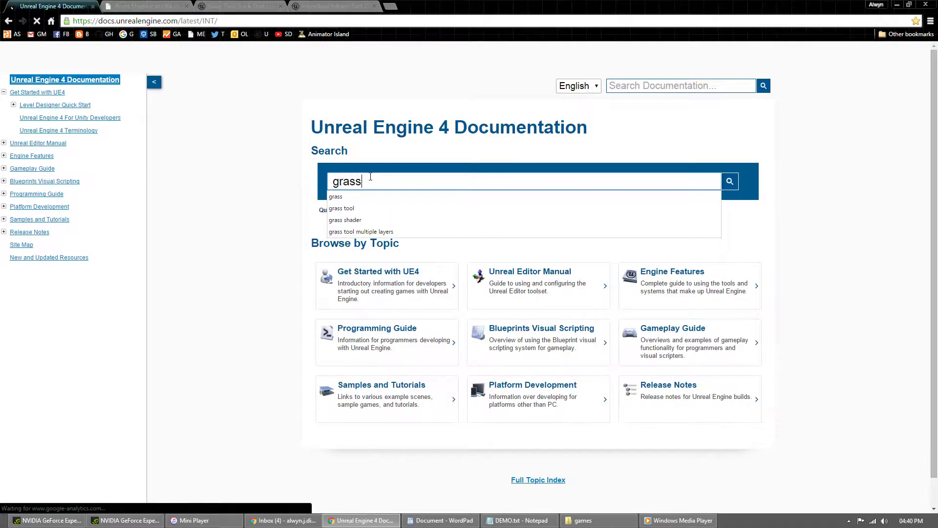
{"action": "key", "text": "Return"}
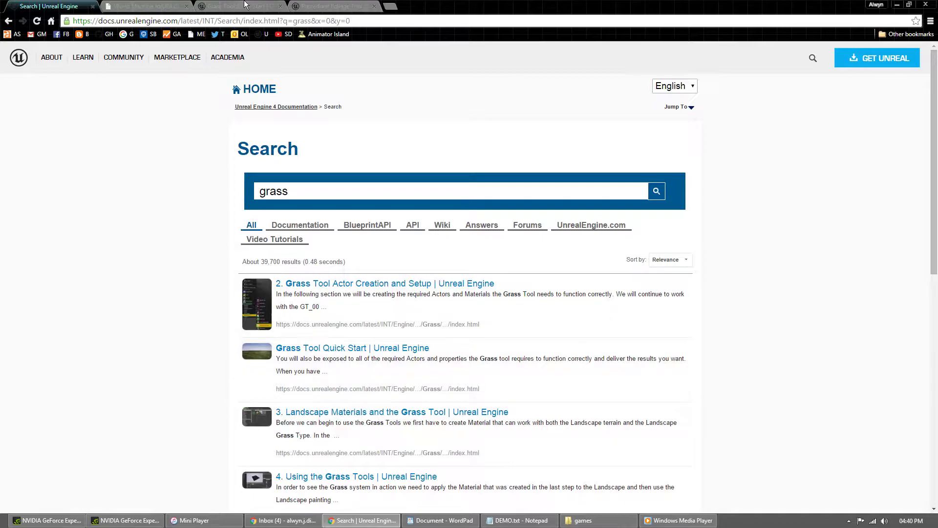
Step: Look through the Grass Tool Quick Start page down to its list of steps and return to its beginning
{"action": "left_click", "coordinate": [247, 6]}
{"action": "scroll", "coordinate": [843, 342], "scroll_direction": "down", "scroll_amount": 10}
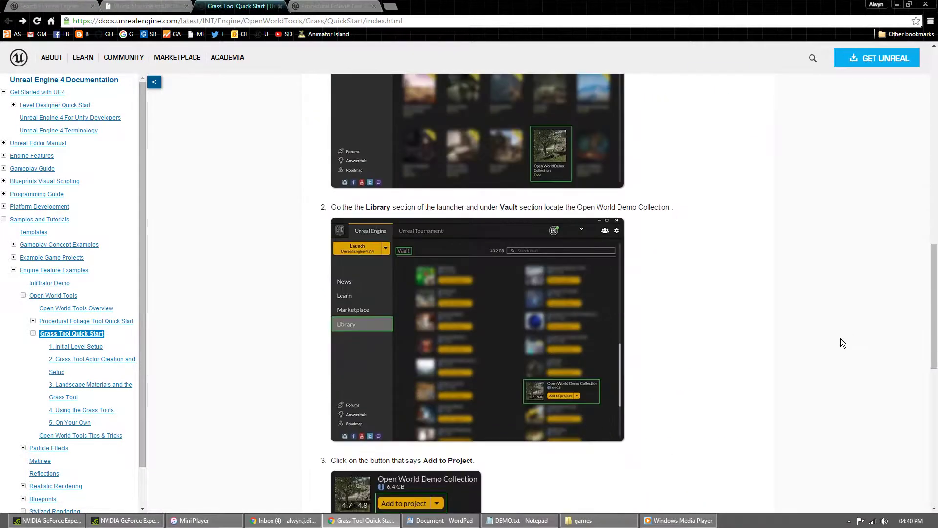
{"action": "scroll", "coordinate": [778, 338], "scroll_direction": "down", "scroll_amount": 10}
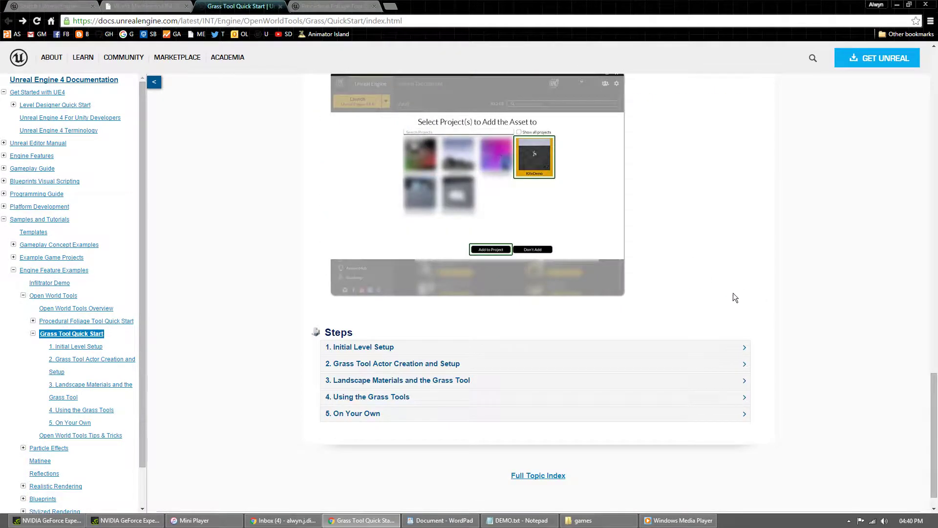
{"action": "scroll", "coordinate": [723, 289], "scroll_direction": "down", "scroll_amount": 1}
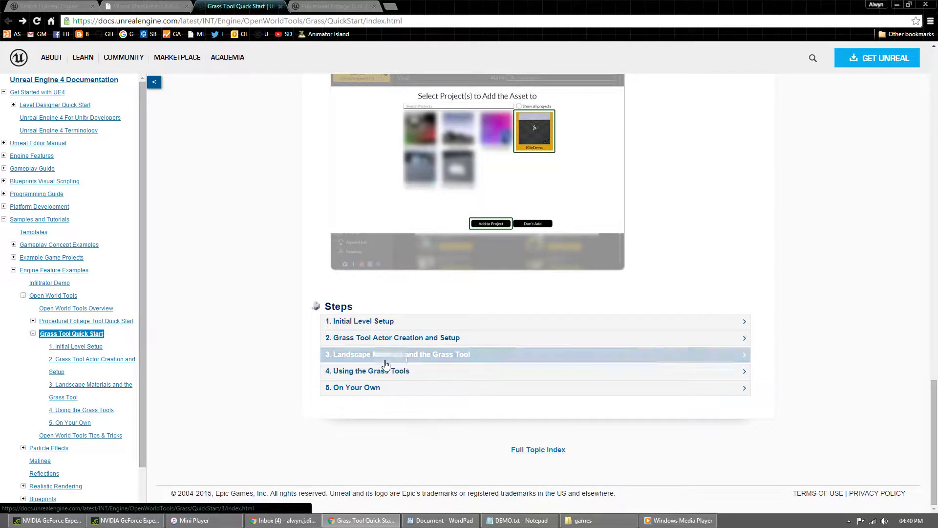
{"action": "scroll", "coordinate": [656, 214], "scroll_direction": "up", "scroll_amount": 7}
{"action": "scroll", "coordinate": [682, 198], "scroll_direction": "up", "scroll_amount": 15}
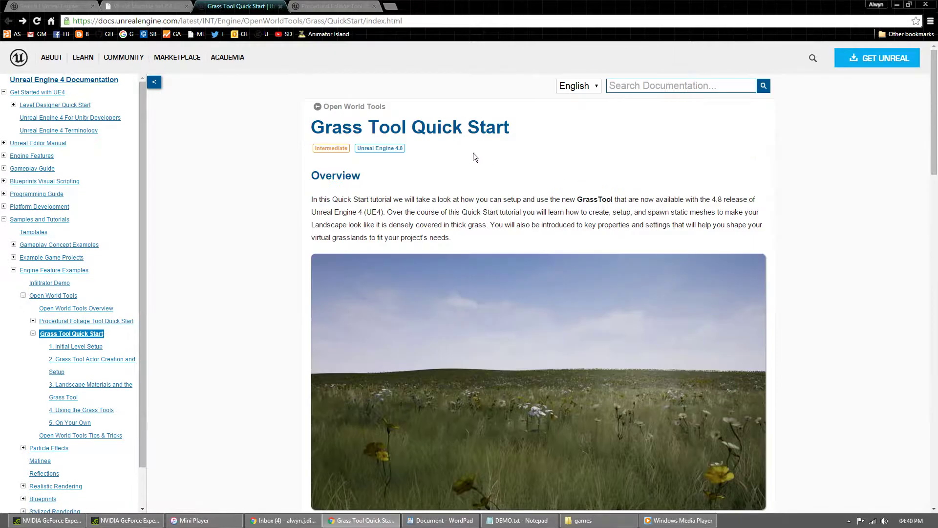
Step: Look through the Procedural Foliage Tool Quick Start page from its introduction to the prerequisites and the Open World Demo Collection download
{"action": "key", "text": "ctrl+Tab"}
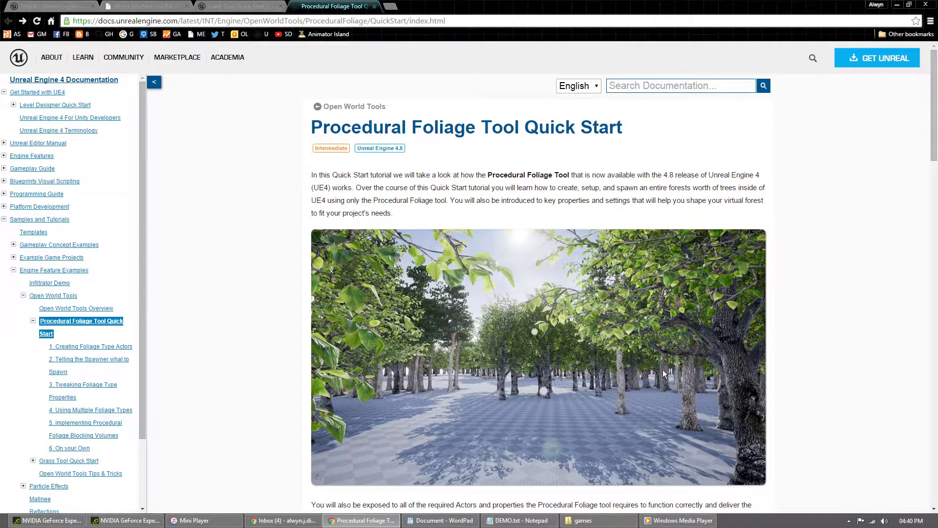
{"action": "scroll", "coordinate": [667, 332], "scroll_direction": "down", "scroll_amount": 20}
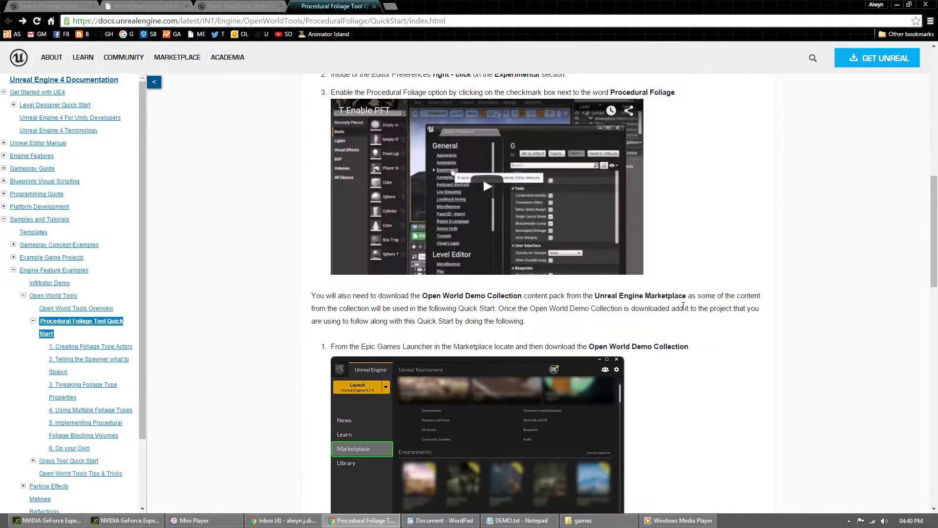
{"action": "scroll", "coordinate": [705, 329], "scroll_direction": "up", "scroll_amount": 20}
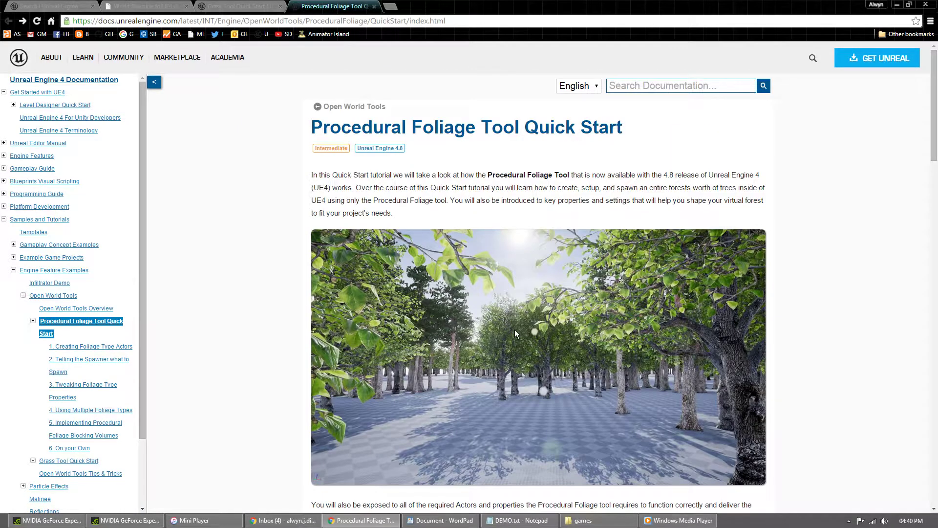
{"action": "scroll", "coordinate": [604, 299], "scroll_direction": "down", "scroll_amount": 2}
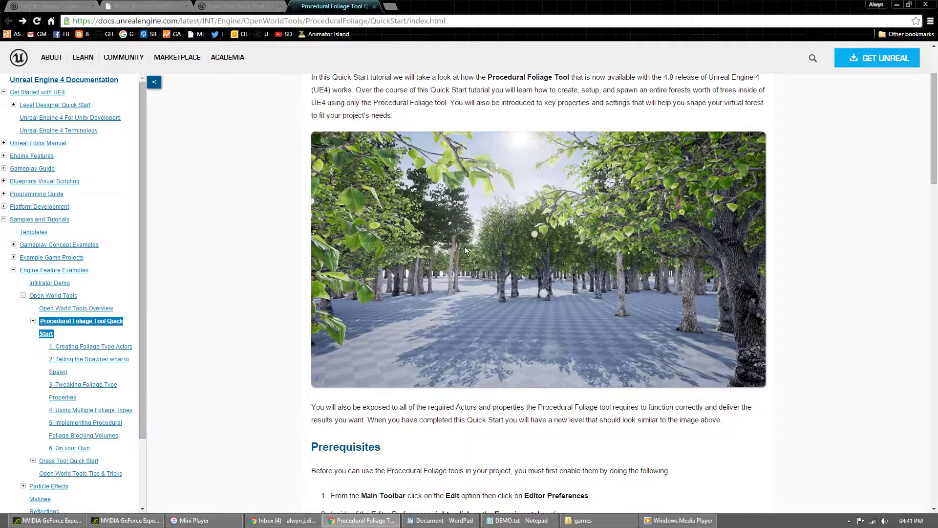
Step: Switch to Windows Media Player, preview WorldCompositionDemo in short bursts from about 02:15, and return to the beginning of the foliage page
{"action": "left_click", "coordinate": [655, 520]}
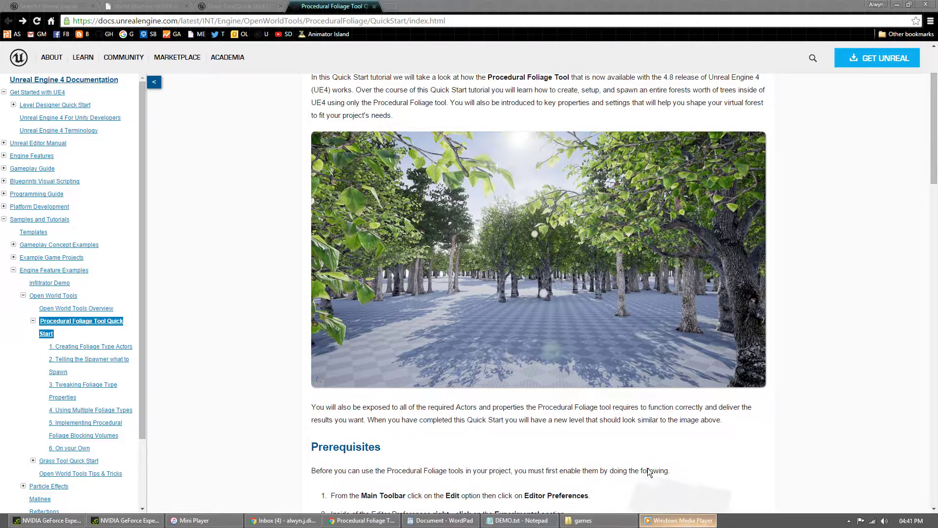
{"action": "left_click", "coordinate": [327, 450]}
{"action": "left_click", "coordinate": [460, 465]}
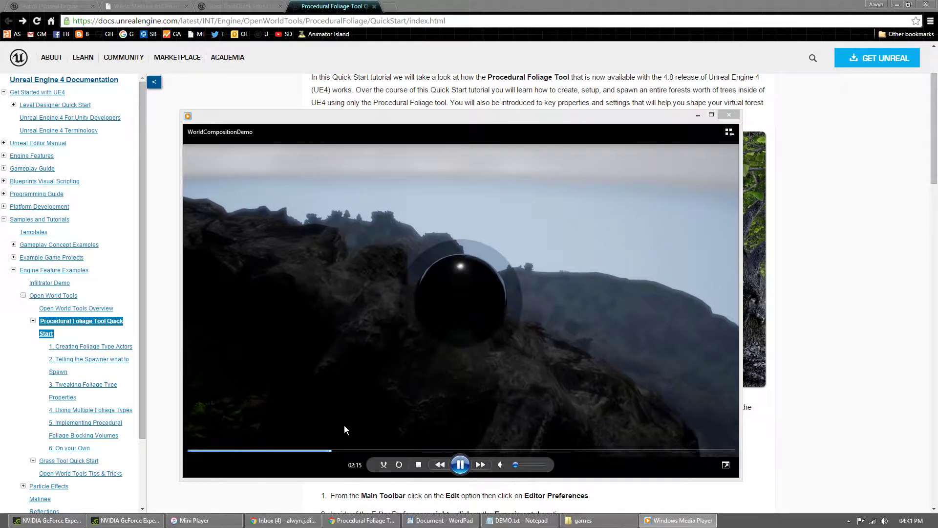
{"action": "left_click", "coordinate": [321, 358]}
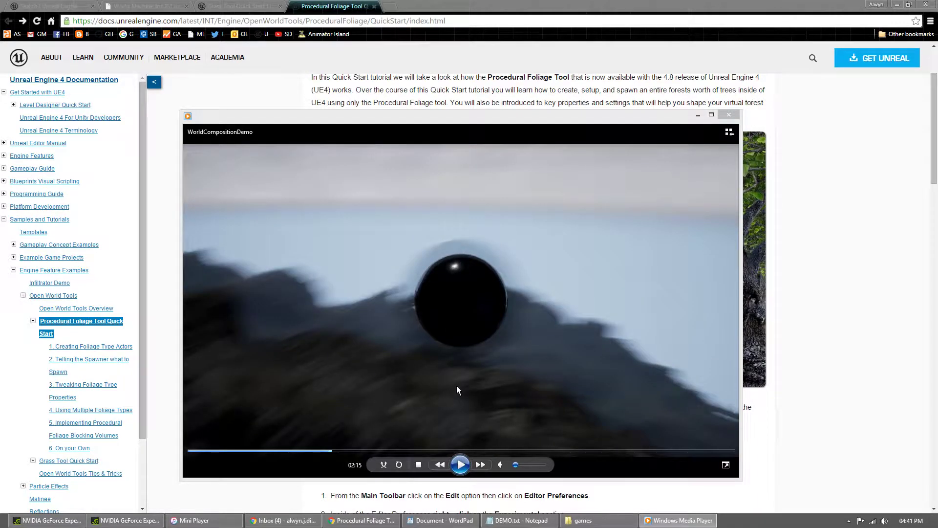
{"action": "left_click", "coordinate": [461, 465]}
{"action": "left_click", "coordinate": [462, 464]}
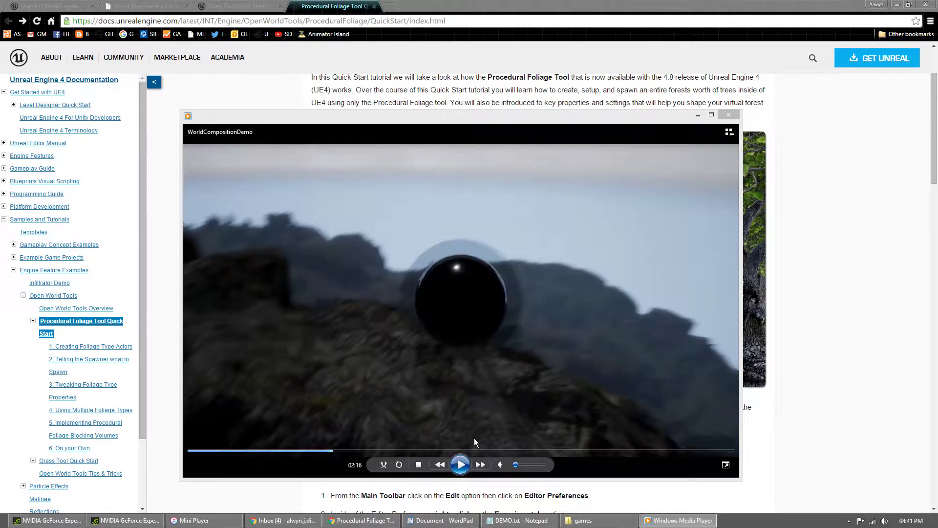
{"action": "left_click", "coordinate": [463, 464]}
{"action": "left_click", "coordinate": [463, 465]}
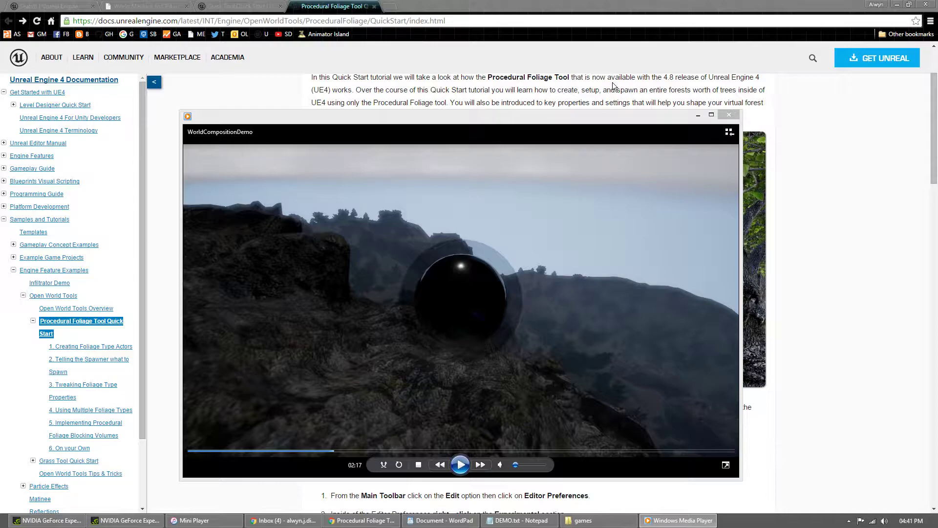
{"action": "left_click", "coordinate": [729, 114]}
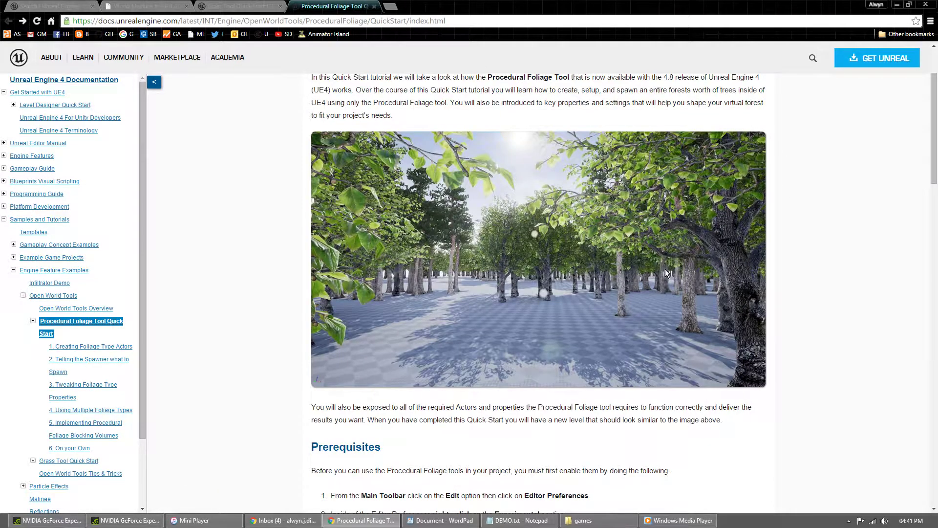
{"action": "scroll", "coordinate": [853, 277], "scroll_direction": "up", "scroll_amount": 2}
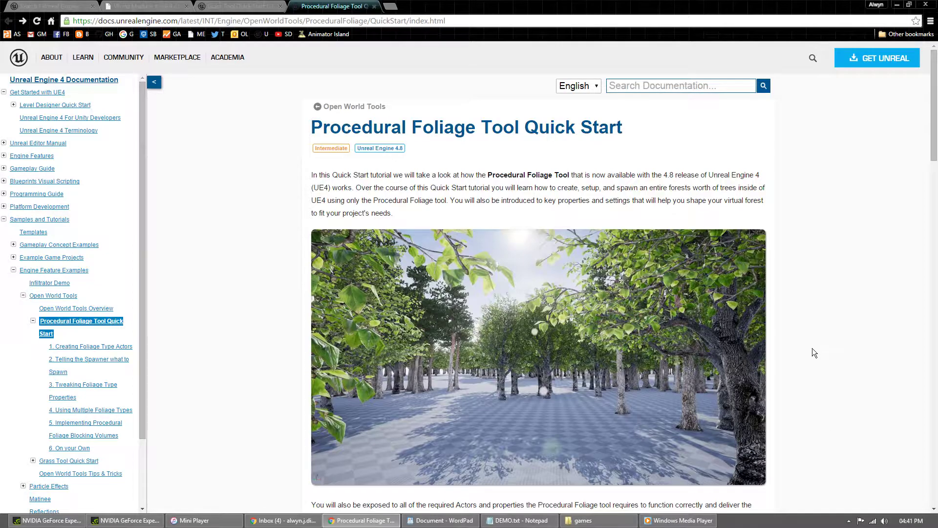
Step: Put away the browser and the video player, and switch to the File Explorer window showing the games folder
{"action": "left_click", "coordinate": [910, 5]}
{"action": "left_click", "coordinate": [729, 62]}
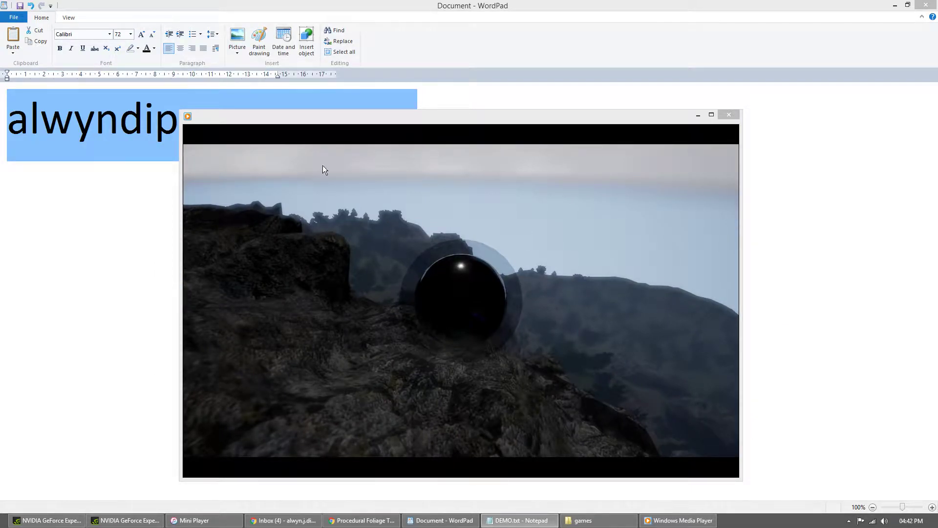
{"action": "left_click", "coordinate": [699, 115]}
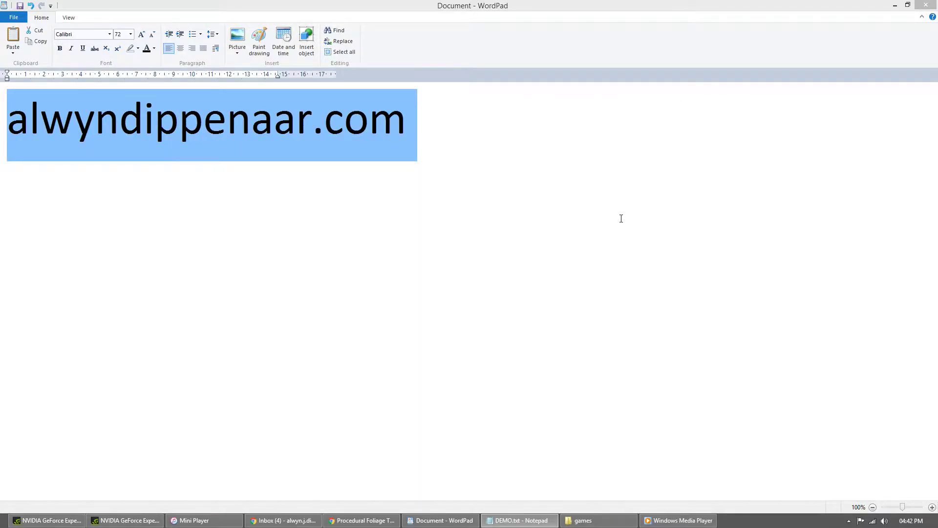
{"action": "key", "text": "alt+Tab"}
{"action": "key", "text": "alt+Tab"}
{"action": "key", "text": "alt+Tab"}
{"action": "key", "text": "alt+Tab"}
{"action": "key", "text": "alt+Tab"}
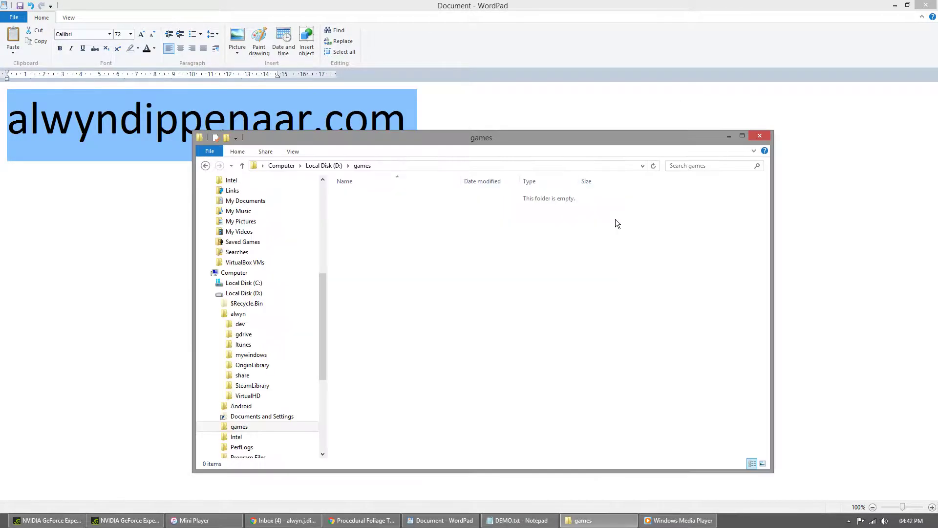
Step: Open the WorldMachine\Projects\TilesBuild folder in a new File Explorer window
{"action": "key", "text": "ctrl+n"}
{"action": "key", "text": "F4"}
{"action": "key", "text": "Down"}
{"action": "key", "text": "Up"}
{"action": "key", "text": "Up"}
{"action": "type", "text": "D:\\alwyn\\dev\\WorldMachine\\Projects\\TilesBuild"}
{"action": "key", "text": "Return"}
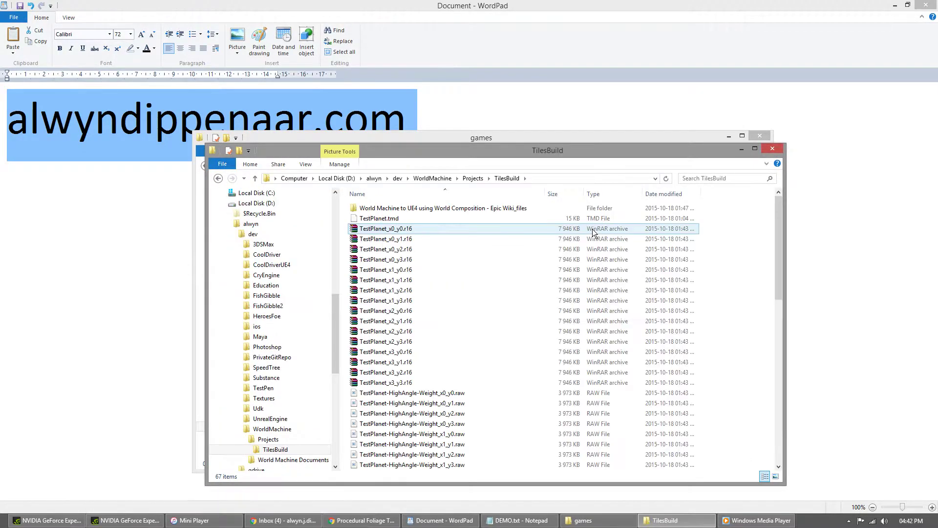
Step: Switch to World Machine and open the project TestPlanet.tmd from the TilesBuild folder
{"action": "left_click", "coordinate": [908, 4]}
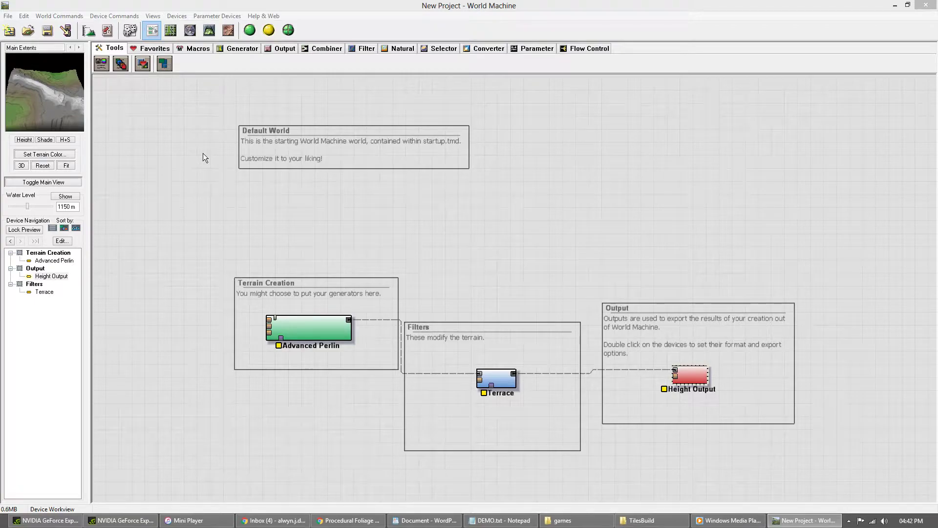
{"action": "key", "text": "alt+Tab"}
{"action": "key", "text": "alt+Tab"}
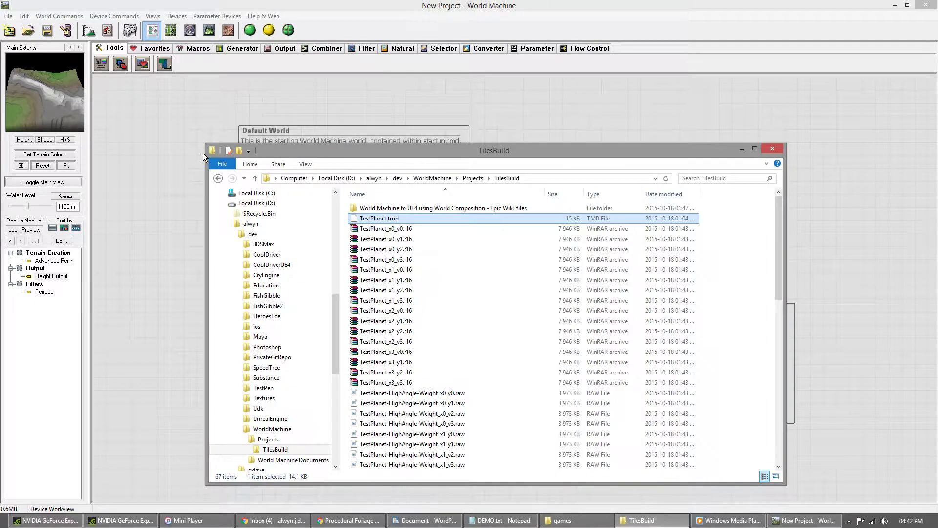
{"action": "key", "text": "alt+Tab"}
{"action": "key", "text": "ctrl+o"}
{"action": "key", "text": "ctrl+v"}
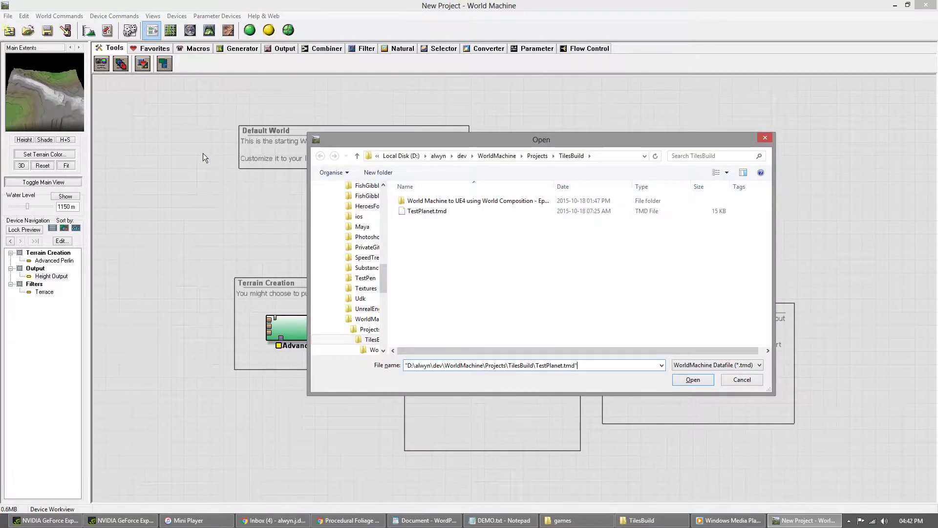
{"action": "key", "text": "Return"}
Step: Examine the settings of the Advanced Perlin, Terrace and Erosion devices, leaving each without changes
{"action": "left_click", "coordinate": [201, 330]}
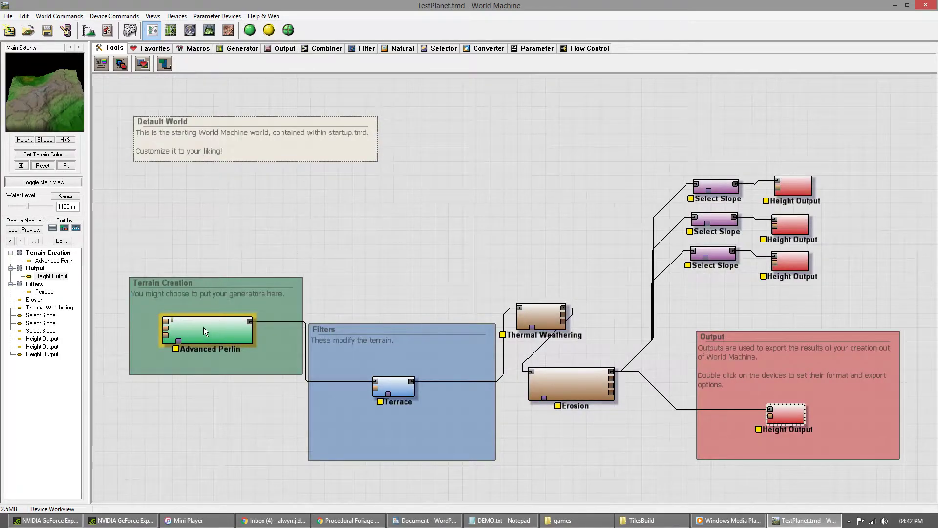
{"action": "double_click", "coordinate": [211, 329]}
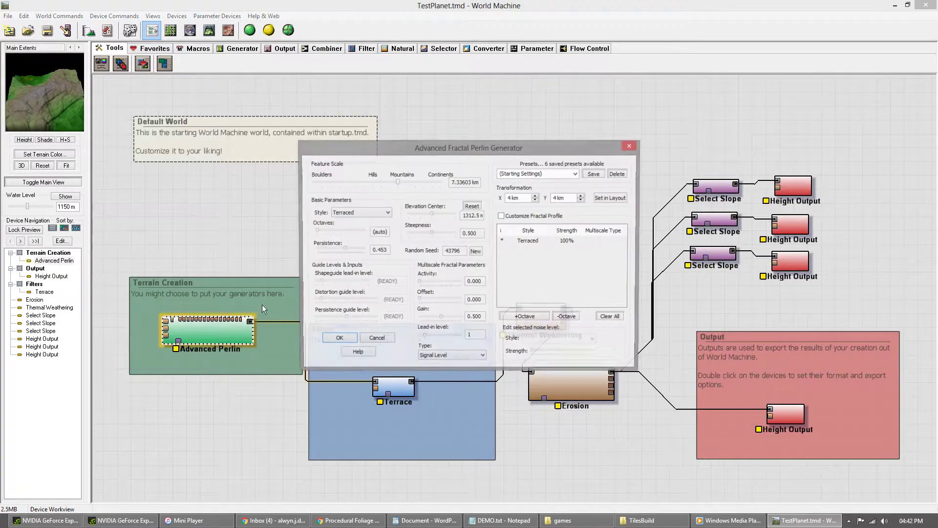
{"action": "left_click", "coordinate": [630, 145]}
{"action": "double_click", "coordinate": [392, 383]}
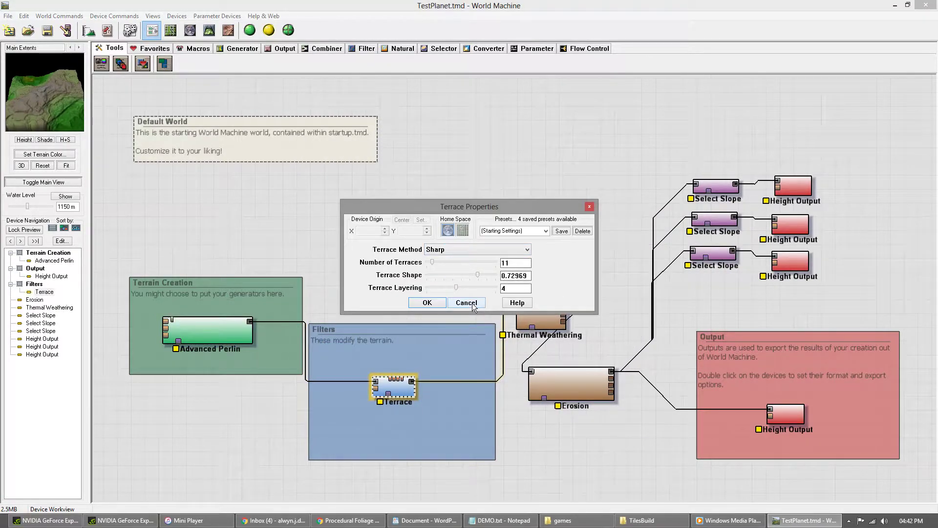
{"action": "left_click", "coordinate": [472, 303]}
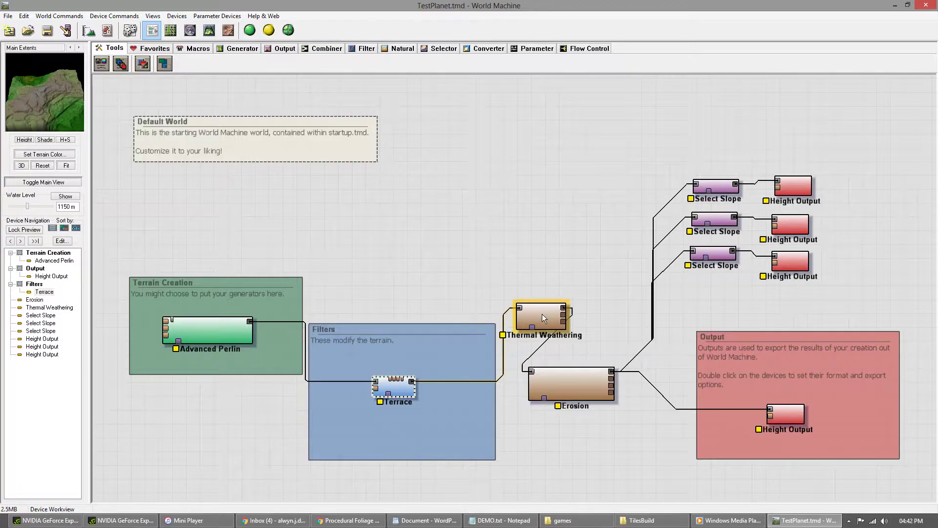
{"action": "double_click", "coordinate": [570, 389]}
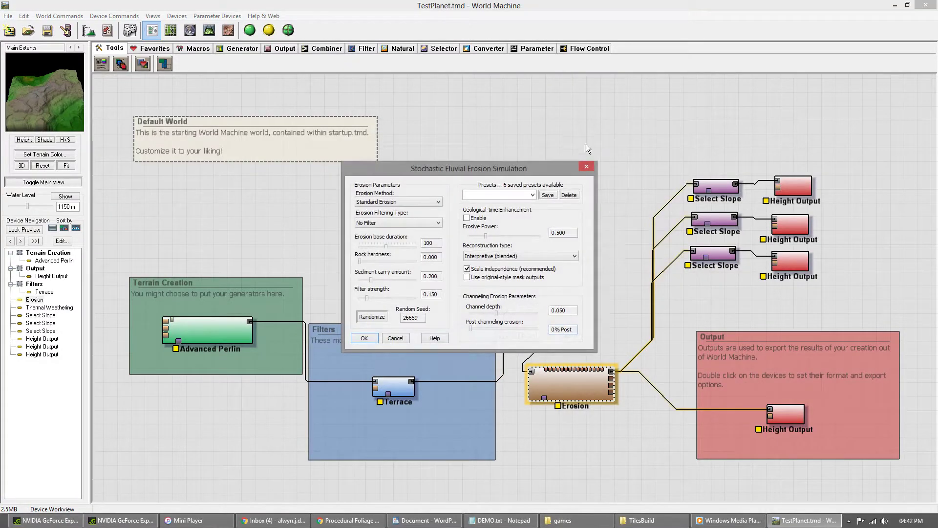
{"action": "left_click", "coordinate": [587, 167]}
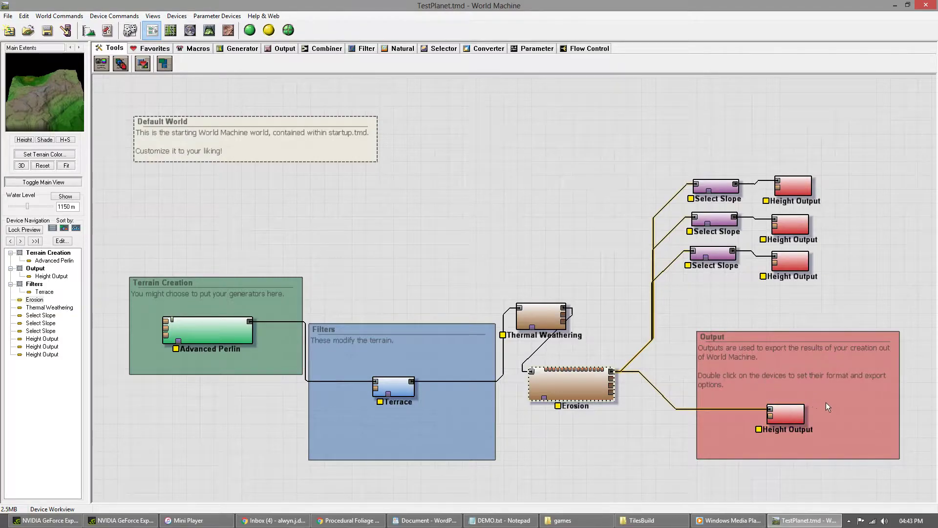
Step: Review the render extents, tiled build options and general setup in the Project Settings, and leave without changes
{"action": "left_click", "coordinate": [59, 16]}
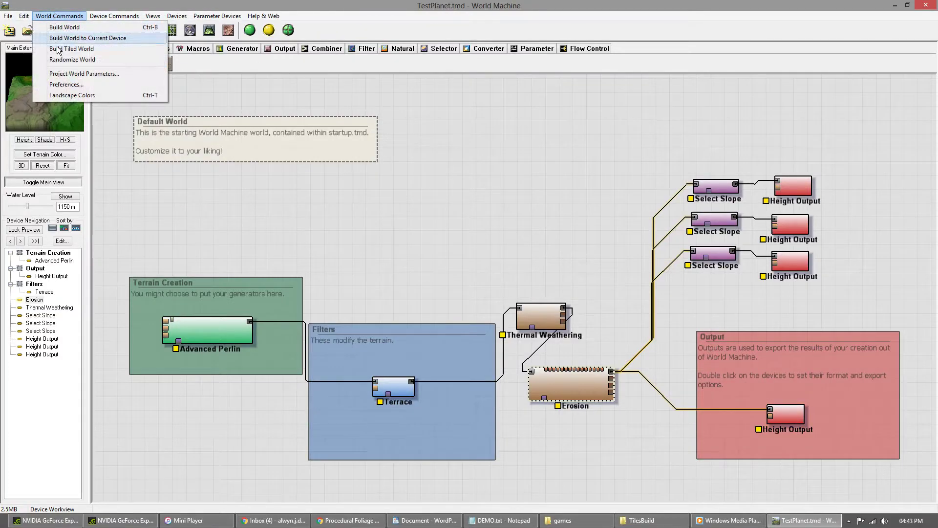
{"action": "left_click", "coordinate": [98, 75]}
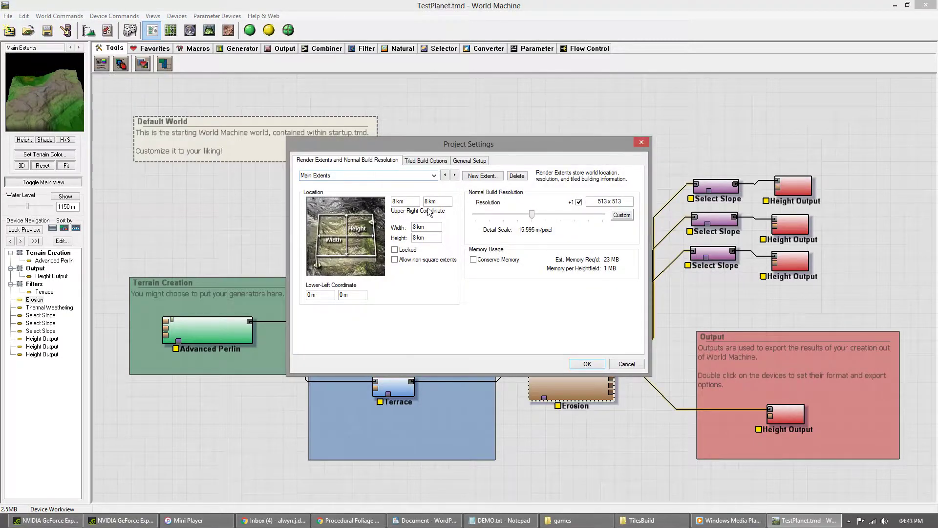
{"action": "left_click", "coordinate": [423, 162]}
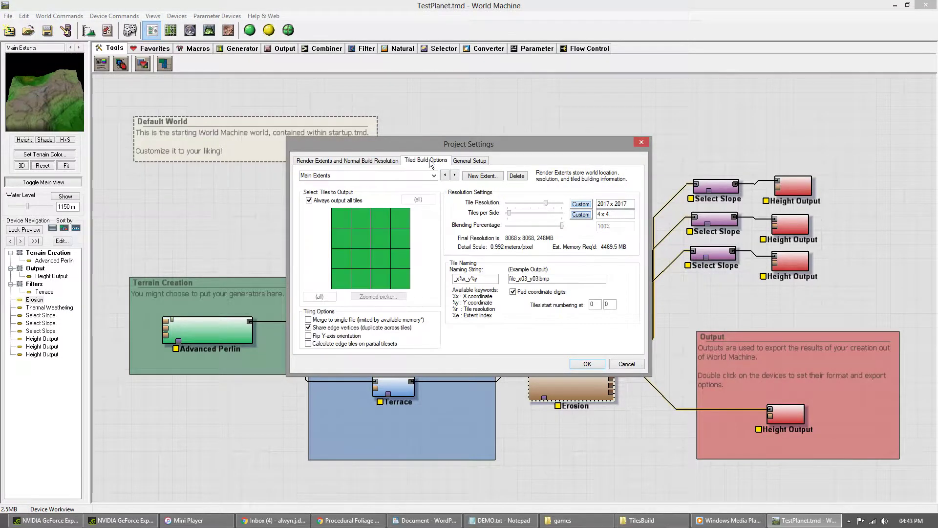
{"action": "left_click", "coordinate": [345, 161]}
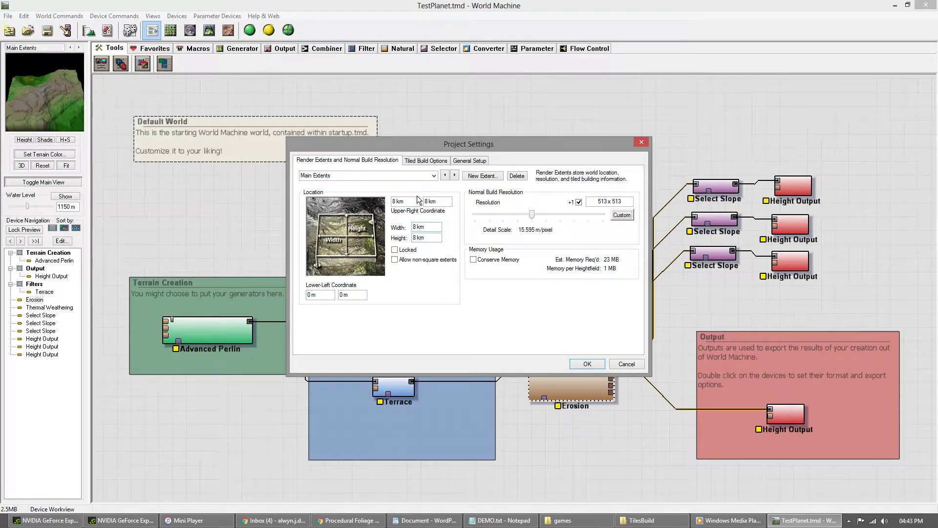
{"action": "left_click", "coordinate": [426, 162]}
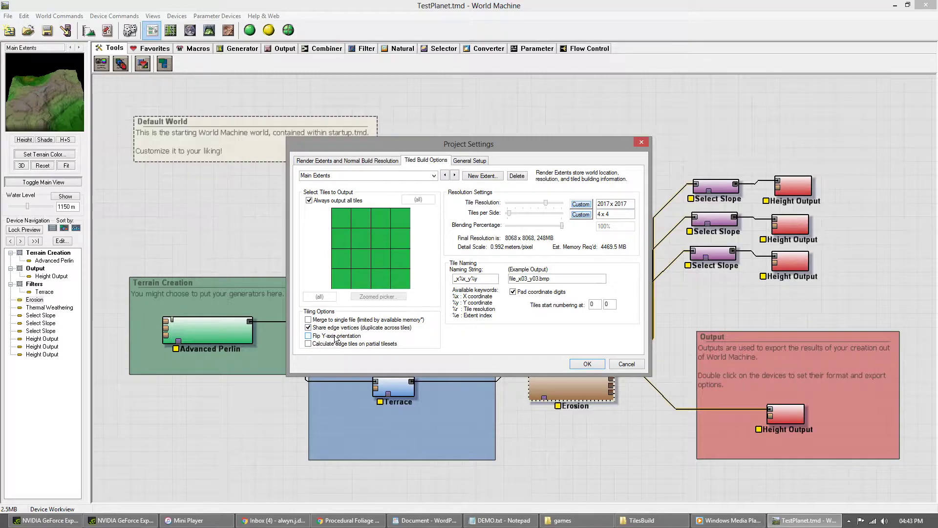
{"action": "left_click", "coordinate": [475, 162]}
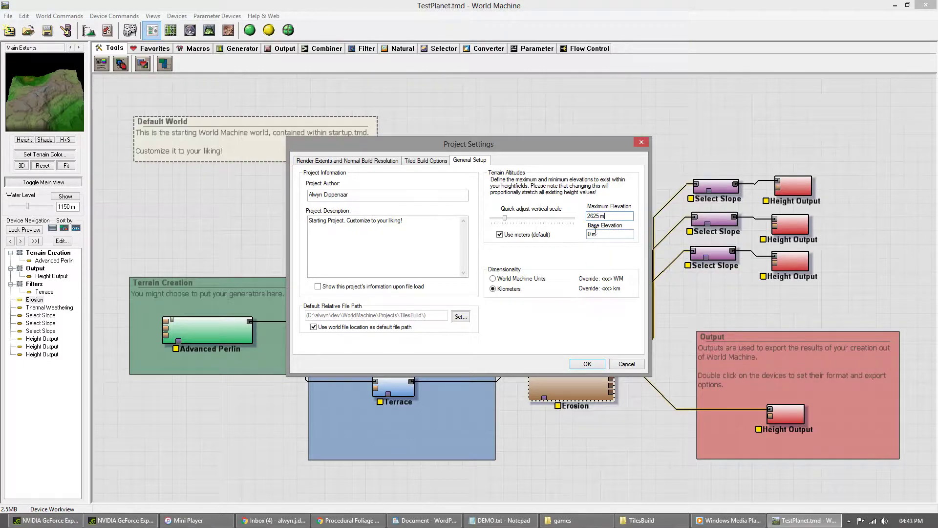
{"action": "left_click", "coordinate": [627, 364]}
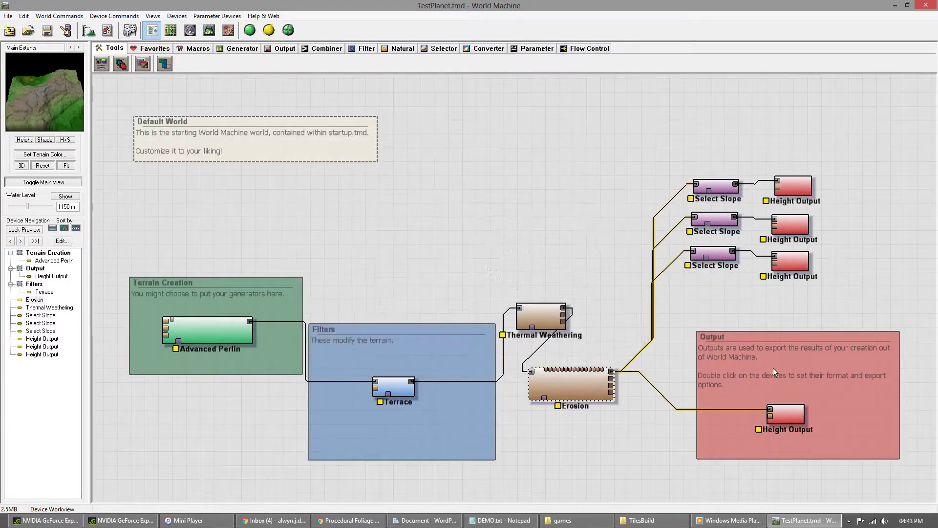
Step: Check the file name and file format settings of the Height Output device in the Output group, and leave without changes
{"action": "left_click", "coordinate": [787, 418]}
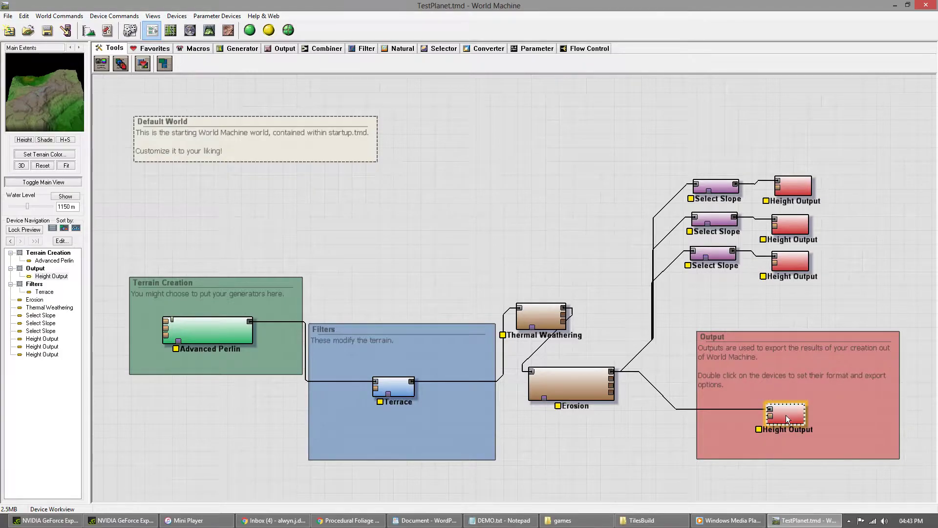
{"action": "double_click", "coordinate": [786, 415]}
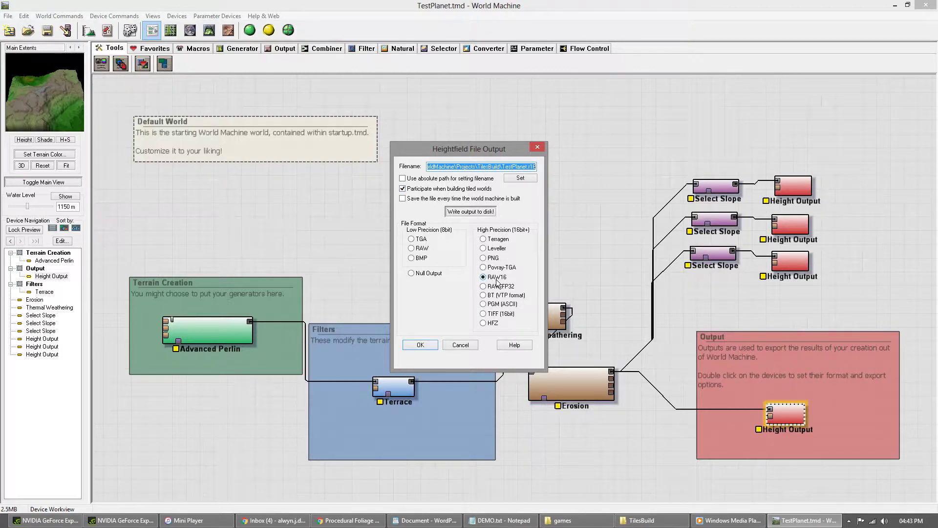
{"action": "left_click", "coordinate": [461, 345]}
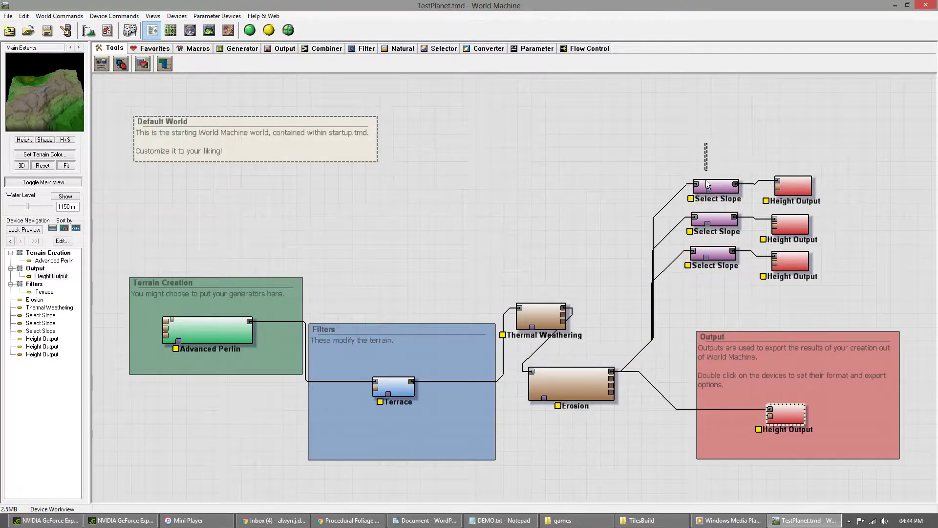
Step: Examine the minimum and maximum slope settings of the three Select Slope devices, from the lowest to the highest, leaving each without changes
{"action": "left_click", "coordinate": [709, 221]}
{"action": "double_click", "coordinate": [711, 254]}
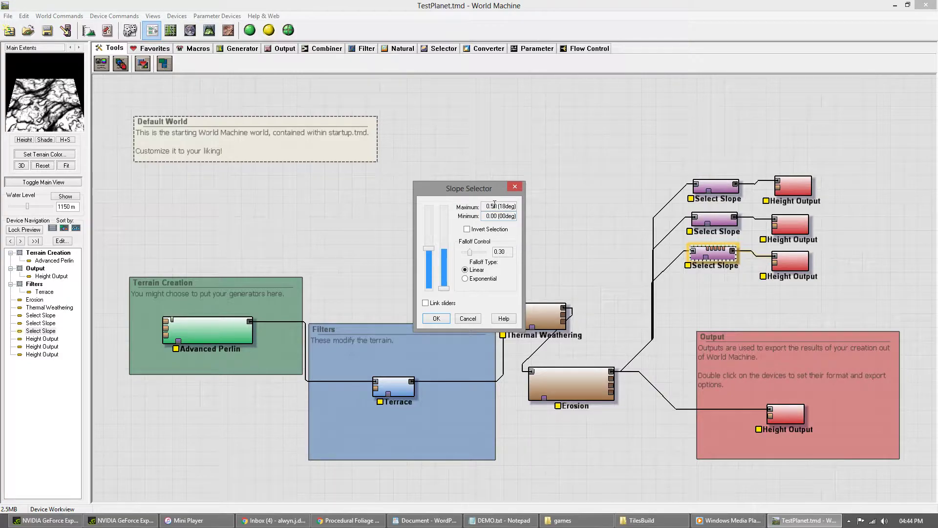
{"action": "left_click", "coordinate": [514, 187]}
{"action": "double_click", "coordinate": [717, 220]}
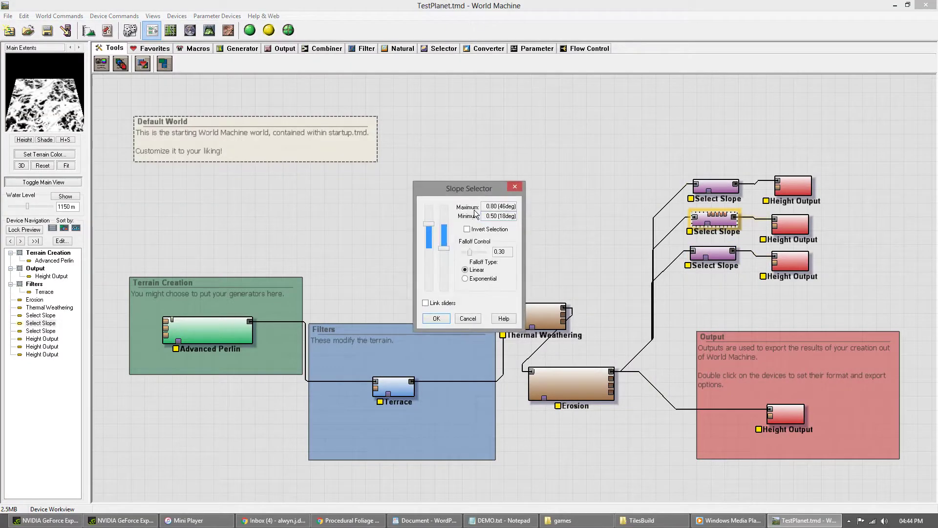
{"action": "left_click", "coordinate": [516, 186]}
{"action": "double_click", "coordinate": [716, 186]}
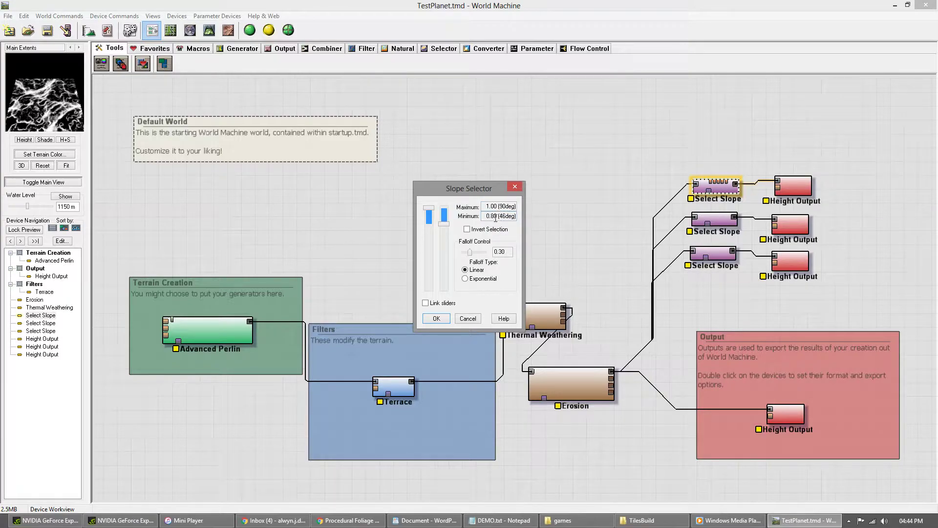
{"action": "left_click", "coordinate": [514, 187]}
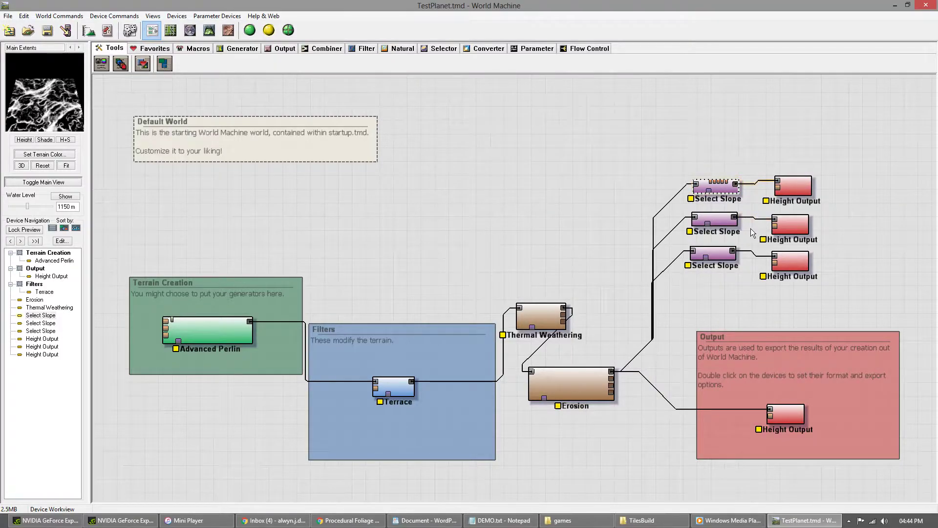
Step: Check the file name and format settings of the Height Output fed by the uppermost Select Slope device, and cancel without changes
{"action": "double_click", "coordinate": [794, 185]}
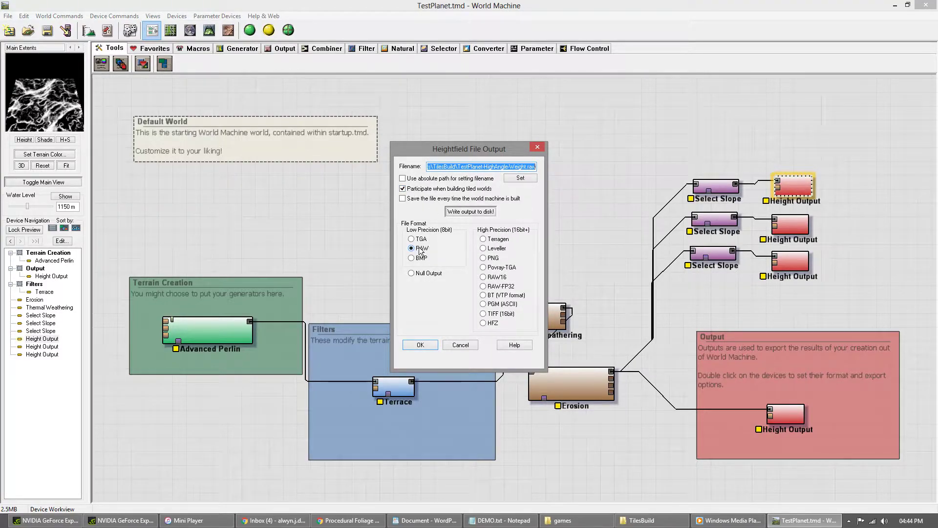
{"action": "left_click", "coordinate": [462, 344]}
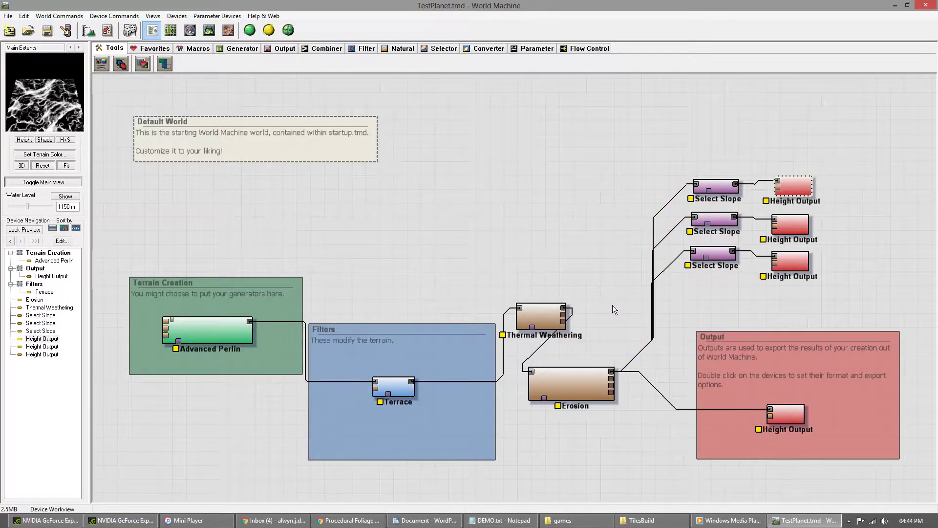
{"action": "left_click", "coordinate": [907, 5]}
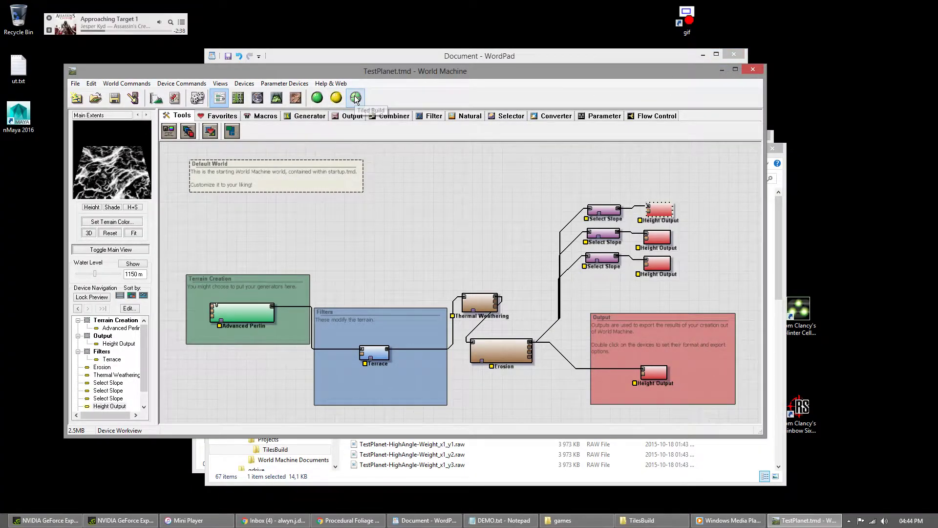
{"action": "left_click", "coordinate": [737, 68]}
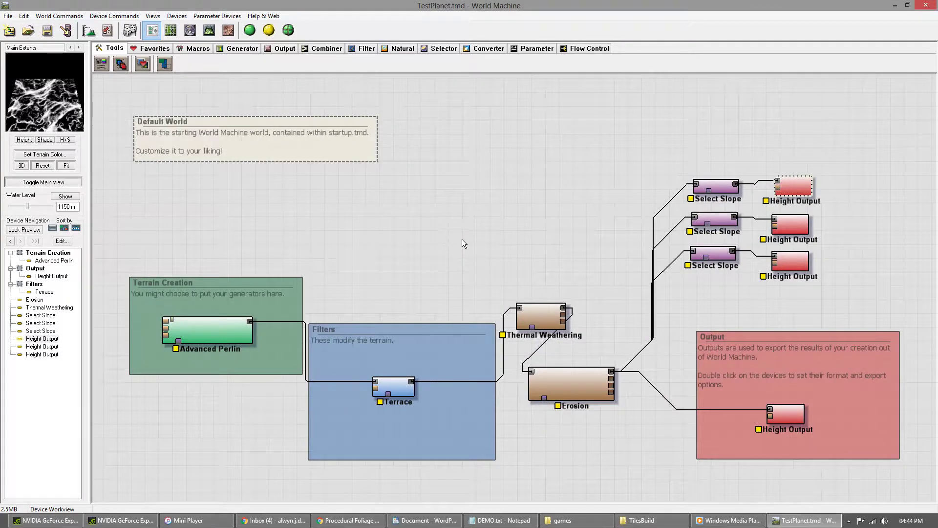
Step: Preview the high-angle slope mask in the Explorer View and the 3D View, and return to the Device Workview
{"action": "key", "text": "F7"}
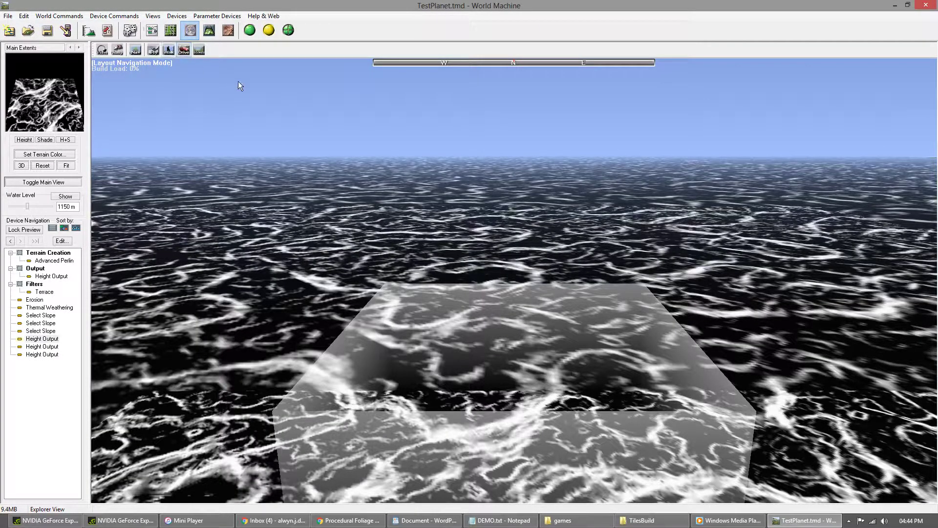
{"action": "right_click_drag", "start_coordinate": [513, 295], "coordinate": [494, 321]}
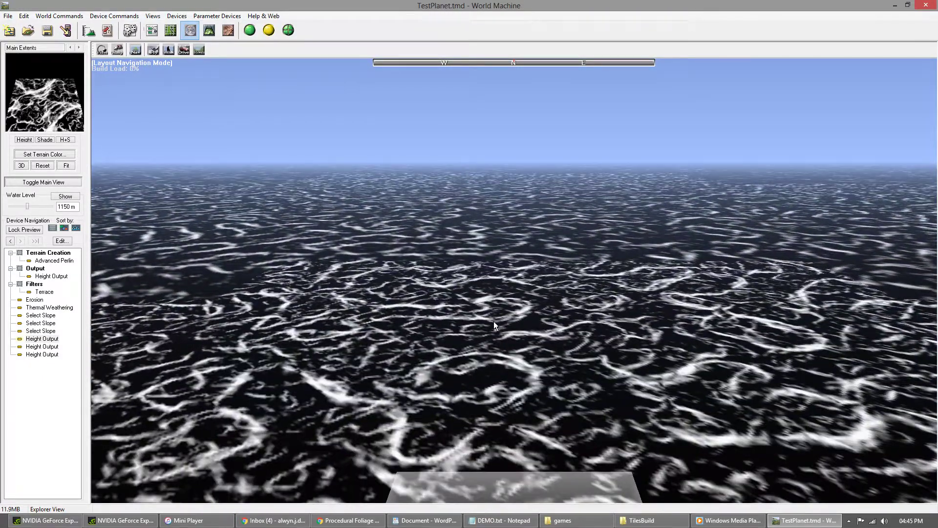
{"action": "key", "text": "F5"}
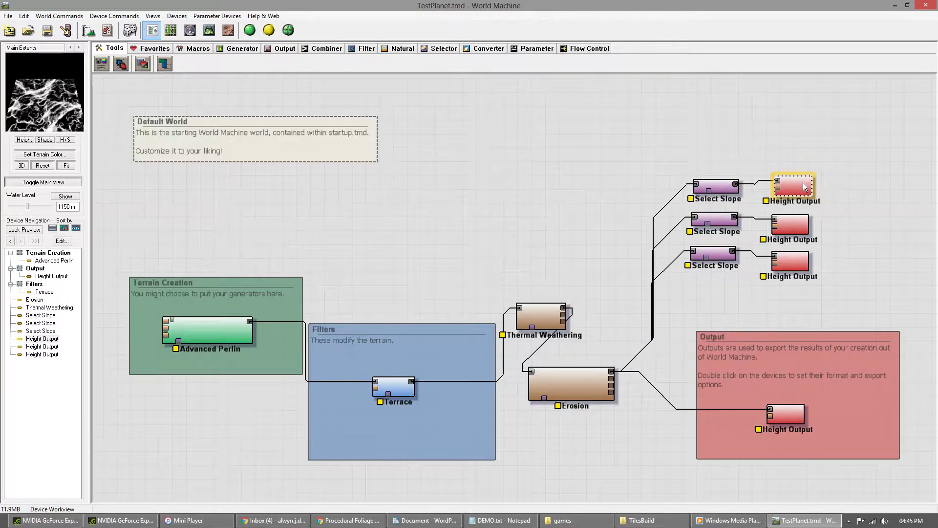
{"action": "key", "text": "F7"}
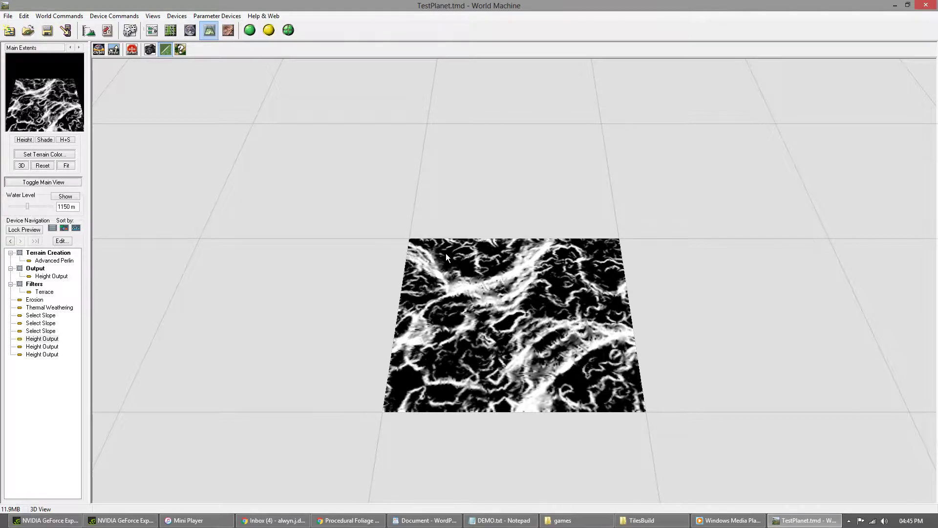
{"action": "key", "text": "F5"}
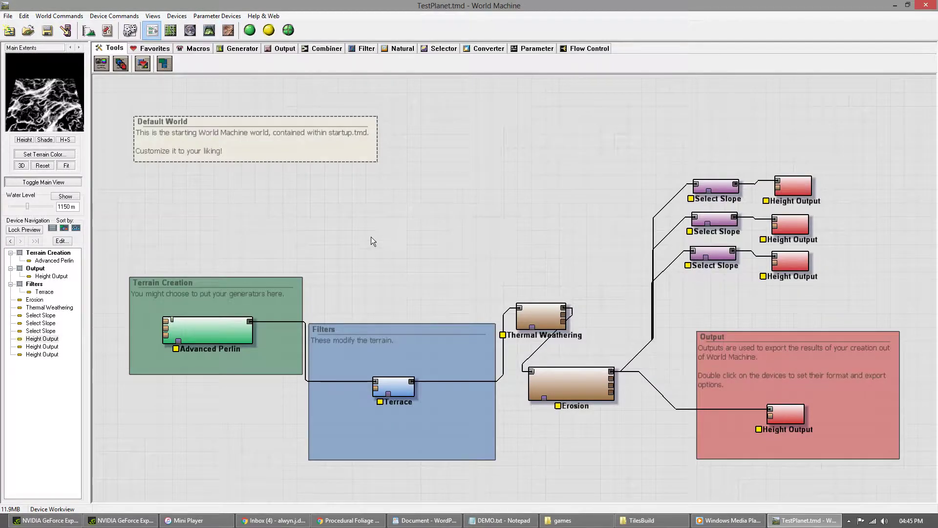
Step: Select the Advanced Perlin device and inspect its terrain in the 3D View and the Explorer View
{"action": "left_click", "coordinate": [210, 334]}
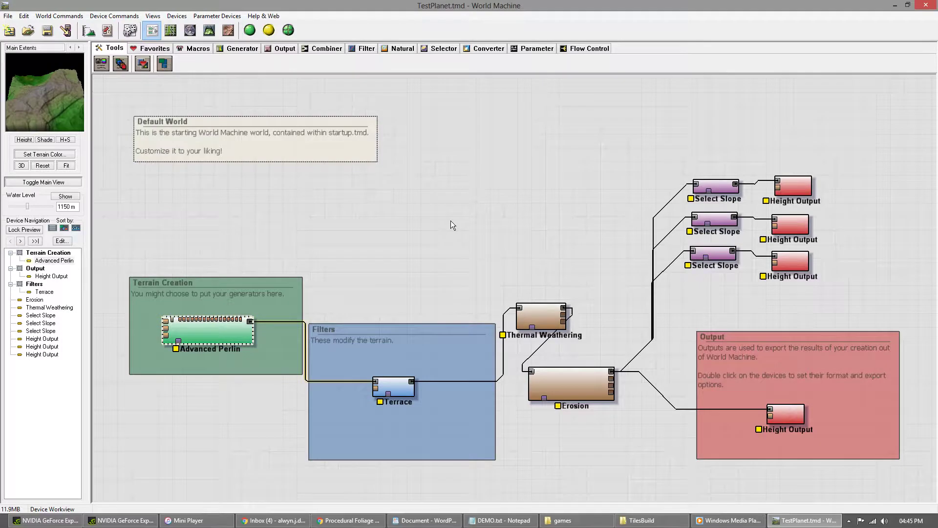
{"action": "key", "text": "F5"}
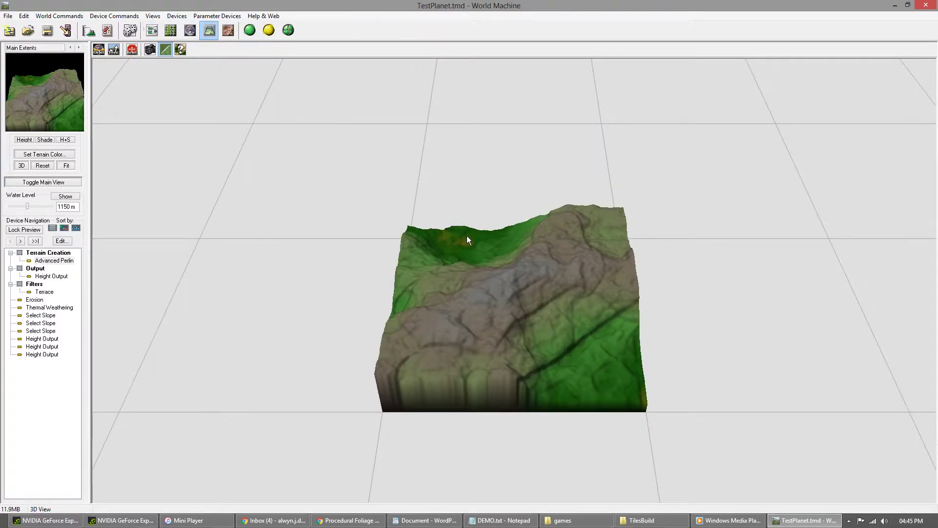
{"action": "key", "text": "F7"}
{"action": "scroll", "coordinate": [511, 319], "scroll_direction": "up", "scroll_amount": 3}
{"action": "right_click_drag", "start_coordinate": [512, 319], "coordinate": [553, 333]}
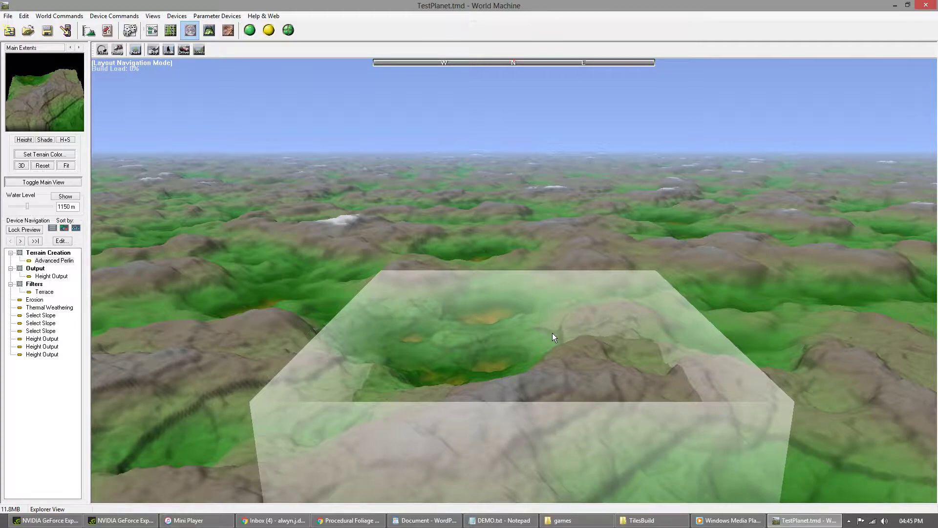
{"action": "key", "text": "F8"}
{"action": "left_click_drag", "start_coordinate": [519, 312], "coordinate": [510, 292]}
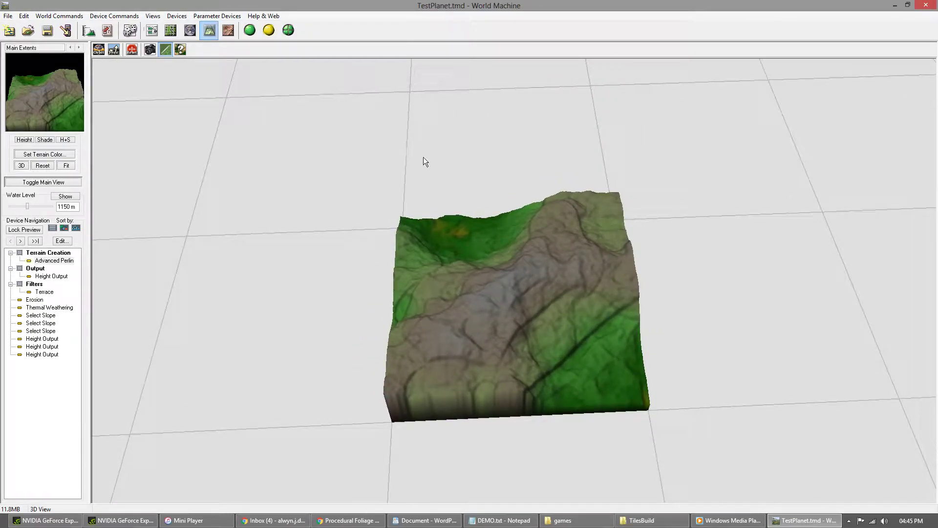
Step: Switch to the TilesBuild folder, look through the exported heightmap and slope weight tiles, and close the folder window
{"action": "left_click", "coordinate": [896, 5]}
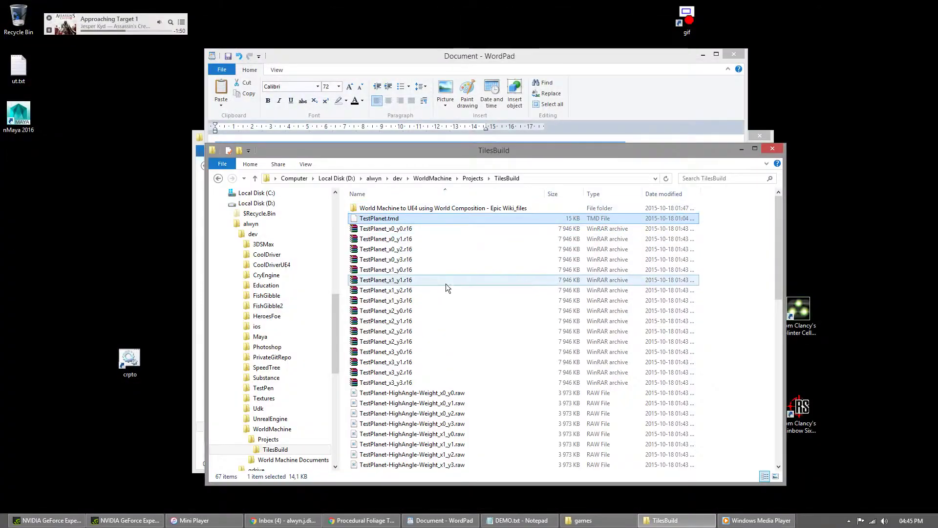
{"action": "scroll", "coordinate": [492, 316], "scroll_direction": "down", "scroll_amount": 5}
{"action": "scroll", "coordinate": [492, 316], "scroll_direction": "down", "scroll_amount": 9}
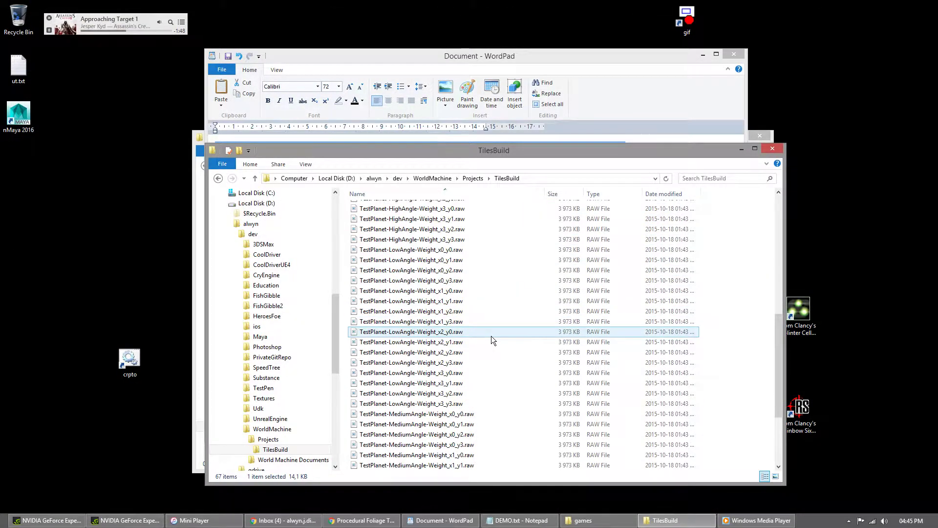
{"action": "scroll", "coordinate": [503, 364], "scroll_direction": "up", "scroll_amount": 9}
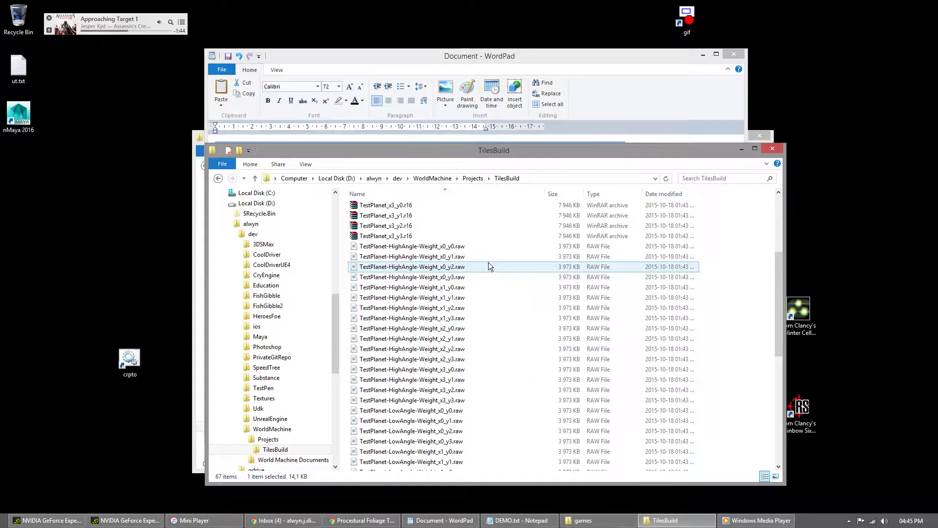
{"action": "scroll", "coordinate": [491, 342], "scroll_direction": "down", "scroll_amount": 8}
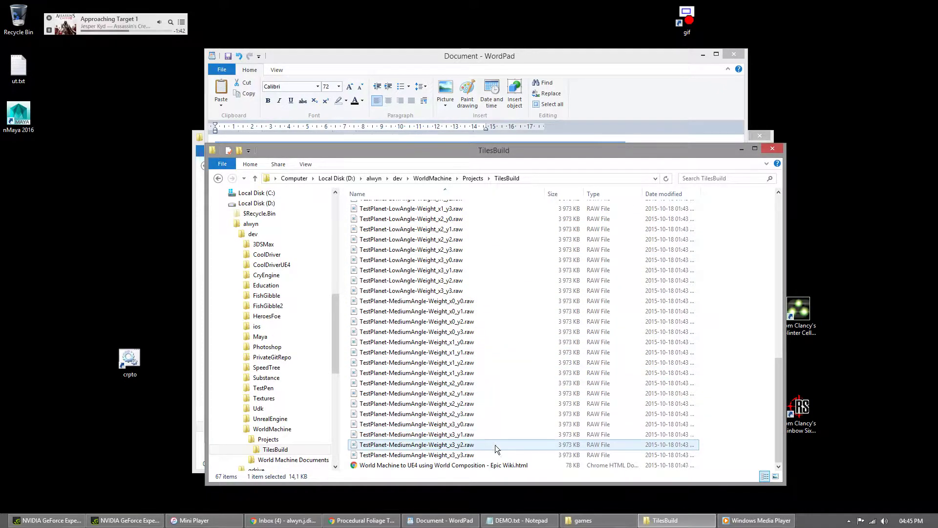
{"action": "scroll", "coordinate": [504, 352], "scroll_direction": "down", "scroll_amount": 1}
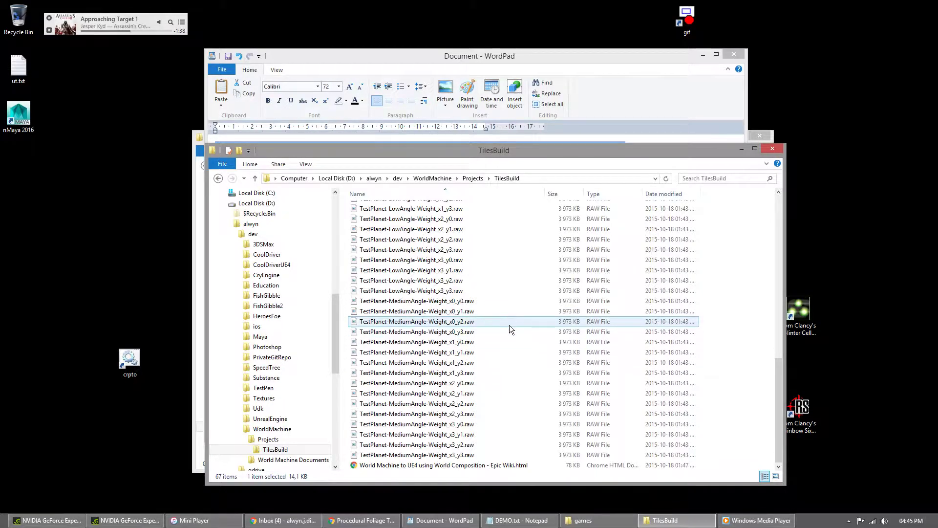
{"action": "scroll", "coordinate": [509, 328], "scroll_direction": "up", "scroll_amount": 7}
{"action": "scroll", "coordinate": [508, 323], "scroll_direction": "up", "scroll_amount": 3}
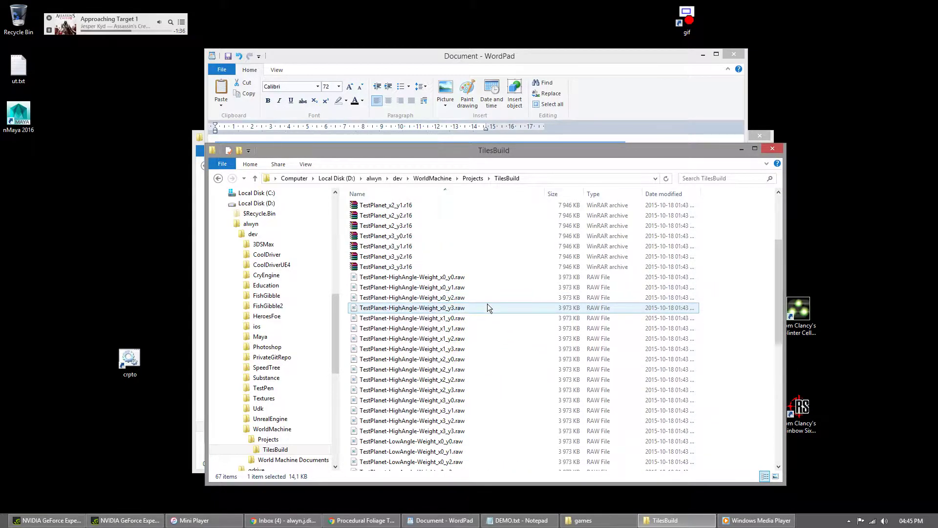
{"action": "scroll", "coordinate": [504, 333], "scroll_direction": "down", "scroll_amount": 10}
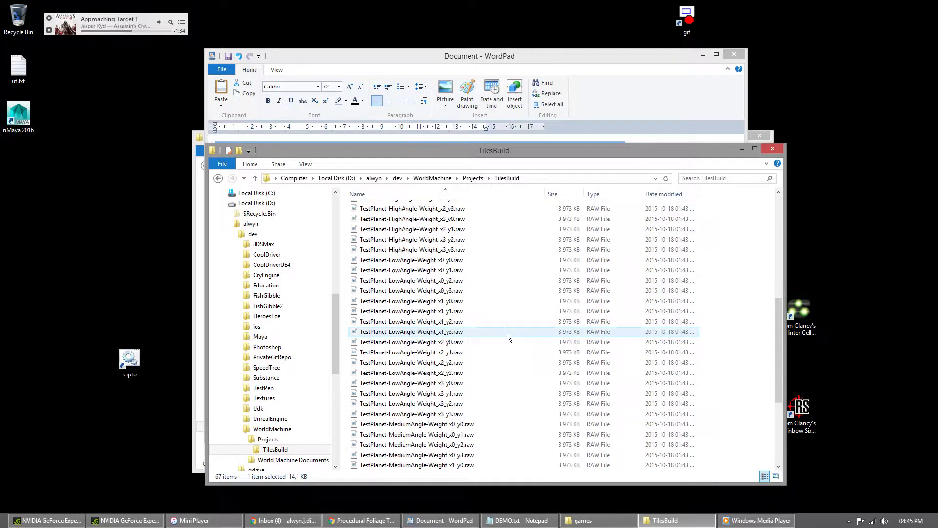
{"action": "scroll", "coordinate": [505, 330], "scroll_direction": "up", "scroll_amount": 7}
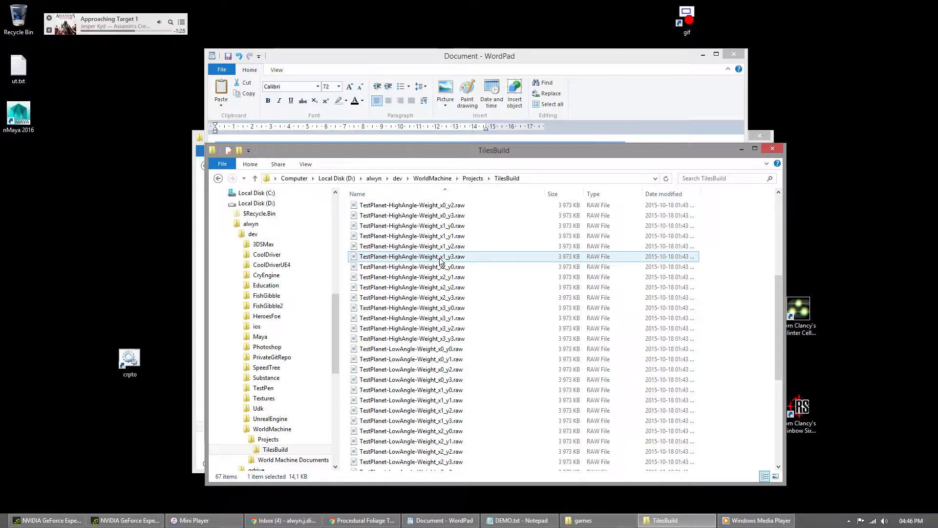
{"action": "left_click", "coordinate": [772, 149]}
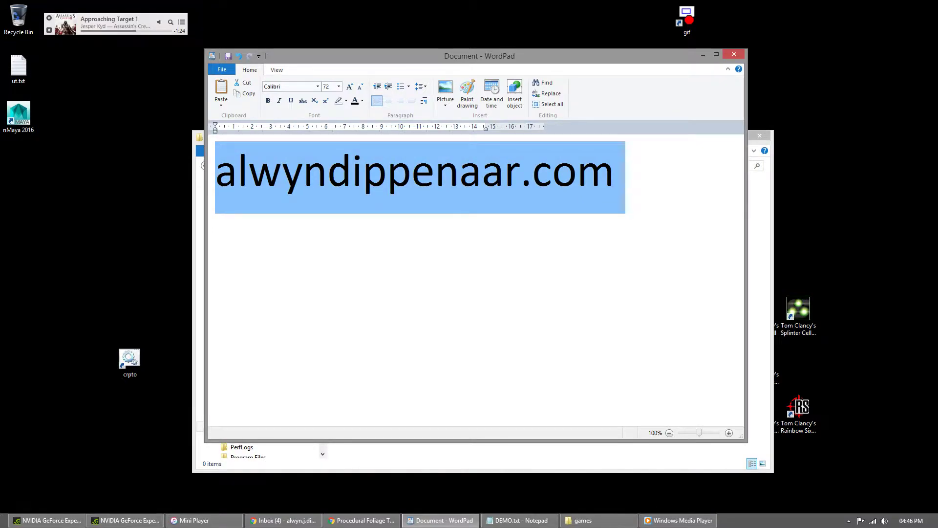
Step: Maximize the WordPad document and open a new File Explorer window at the CoolDriverUE4\Textures folder
{"action": "left_click", "coordinate": [716, 53]}
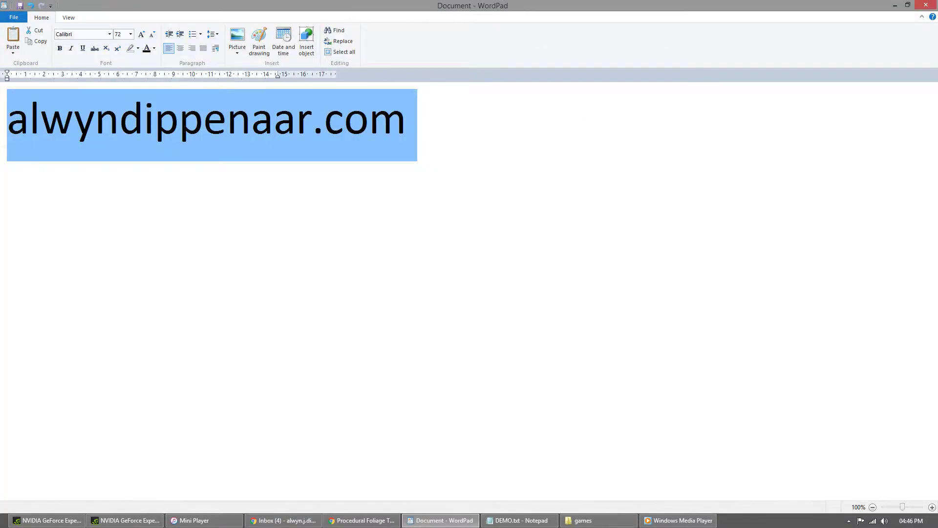
{"action": "key", "text": "alt+Tab"}
{"action": "key", "text": "alt+Tab"}
{"action": "key", "text": "ctrl+n"}
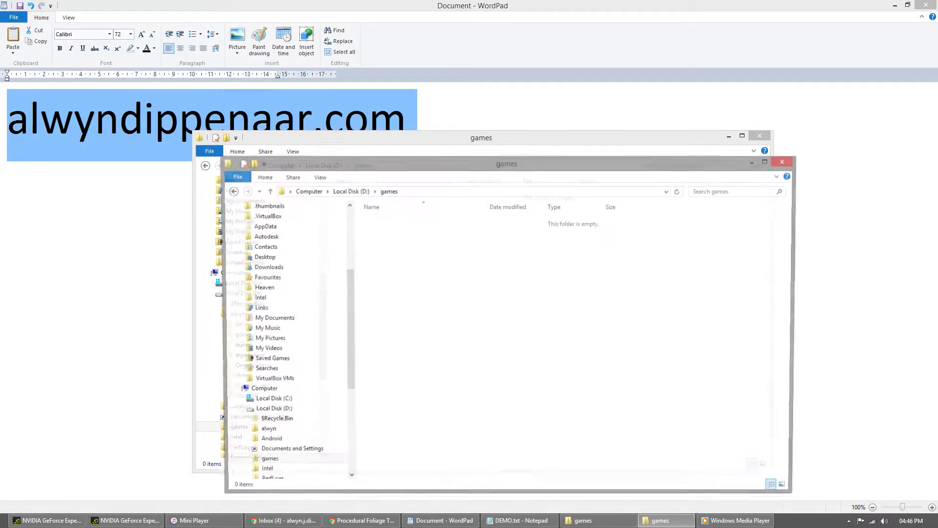
{"action": "key", "text": "F4"}
{"action": "key", "text": "Down"}
{"action": "key", "text": "Up"}
{"action": "key", "text": "Up"}
{"action": "type", "text": "D:\\alwyn\\dev\\CoolDriverUE4\\Textures"}
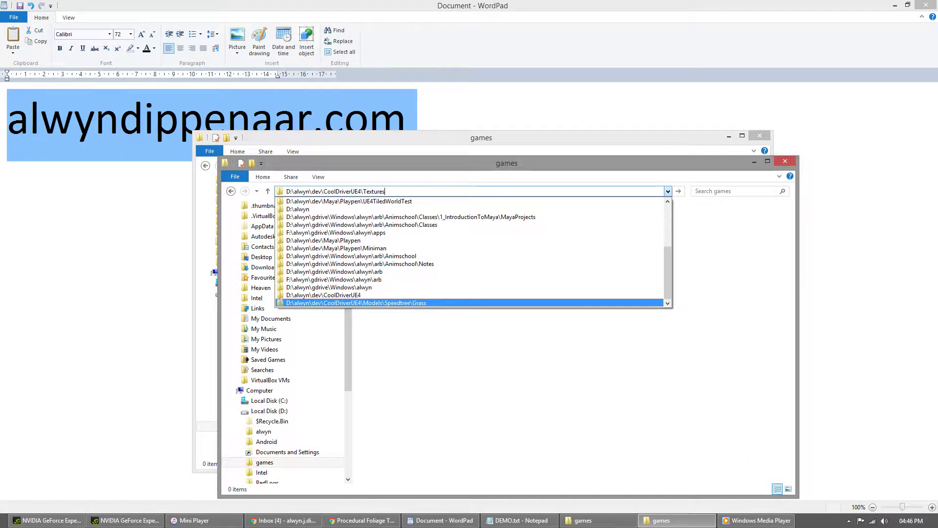
{"action": "key", "text": "Return"}
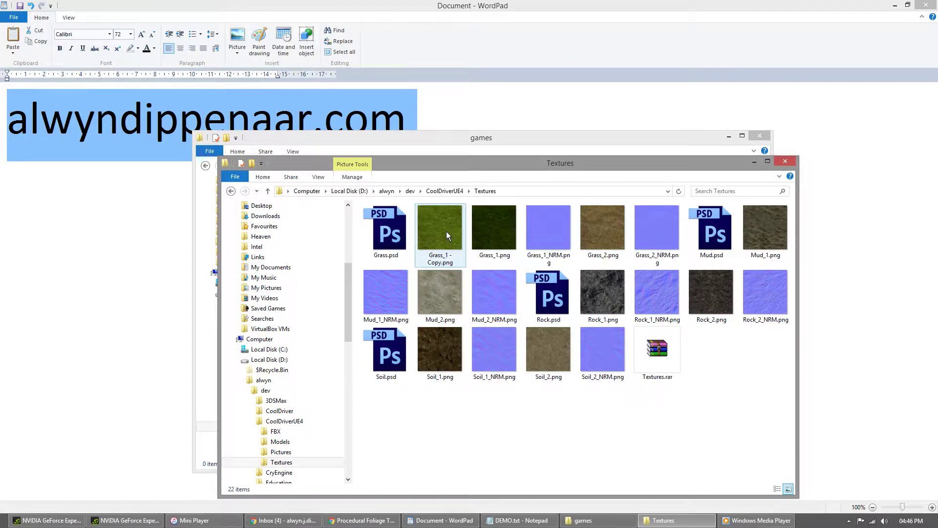
Step: View the layered Grass.psd in Photoshop and the Grass_1.png texture in the photo viewer, closing each one
{"action": "double_click", "coordinate": [397, 224]}
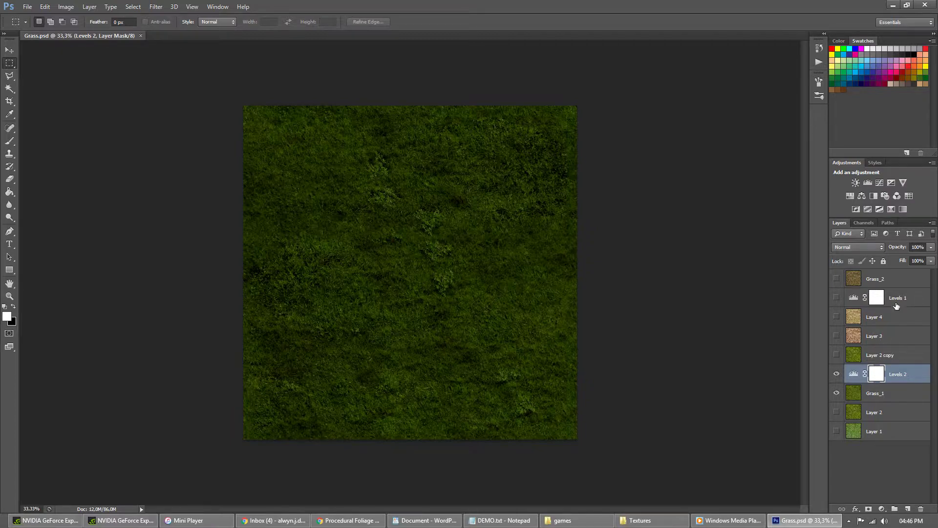
{"action": "left_click", "coordinate": [925, 5]}
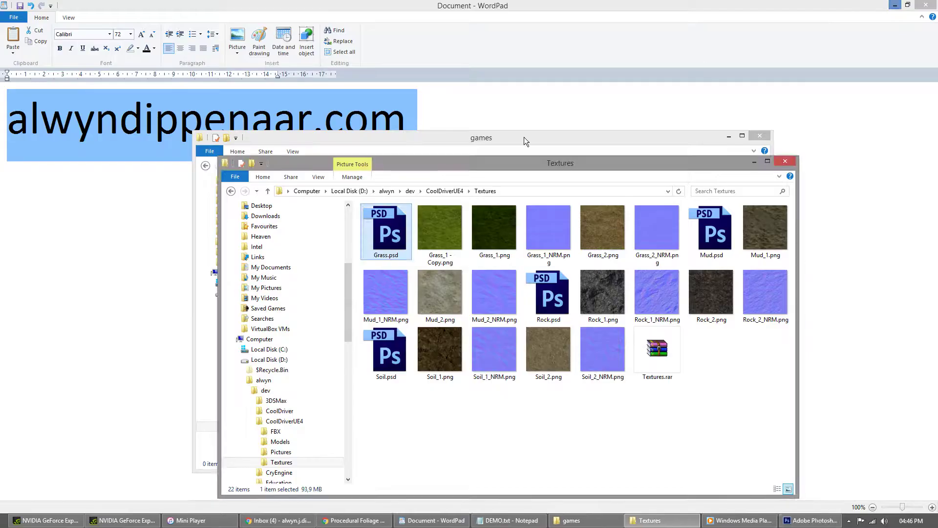
{"action": "double_click", "coordinate": [495, 228]}
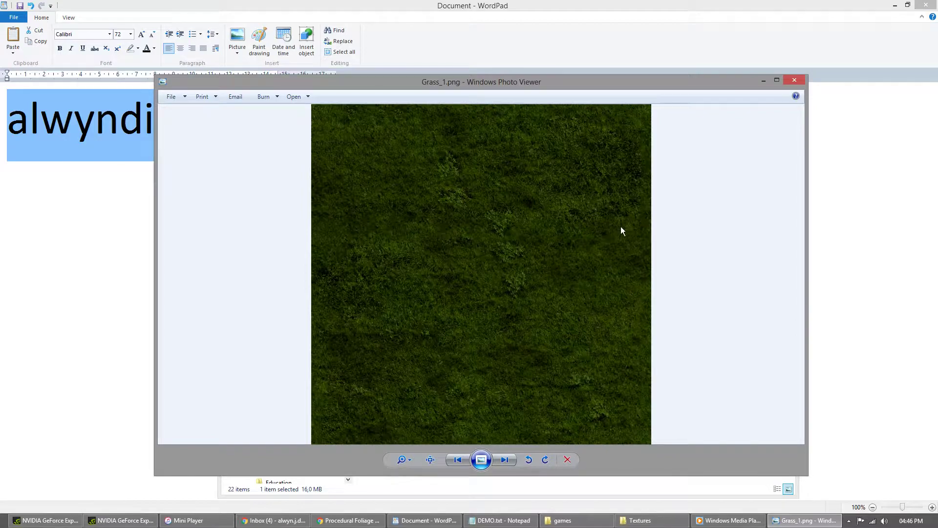
{"action": "left_click", "coordinate": [795, 81]}
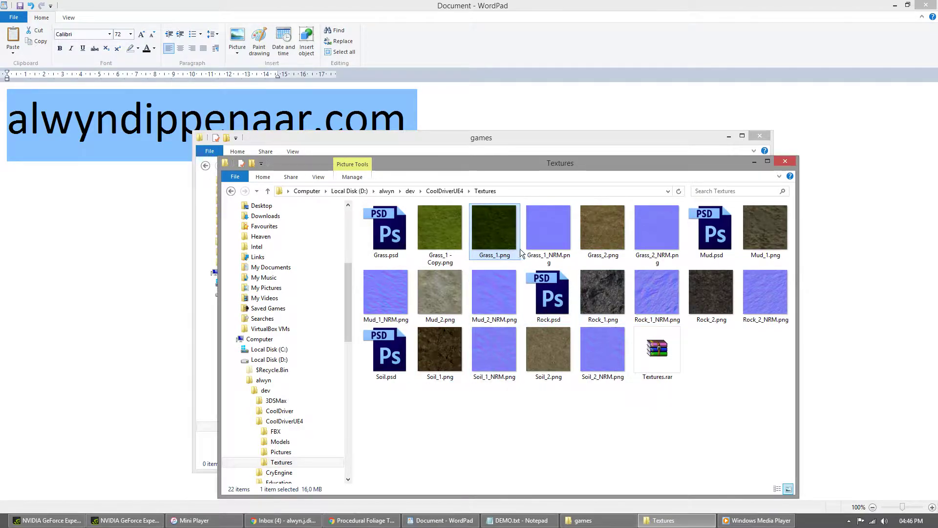
Step: Open the Rock_1.png texture in the photo viewer
{"action": "left_click", "coordinate": [605, 288]}
{"action": "key", "text": "Down"}
{"action": "double_click", "coordinate": [612, 307]}
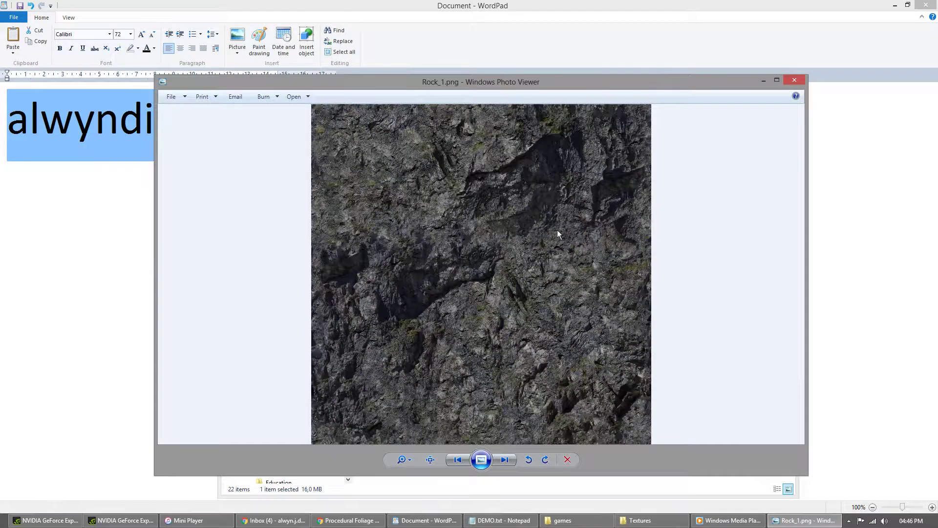
Step: Close the Rock_1 preview, view Rock_2.png in the photo viewer, and close it along with the Textures folder window
{"action": "left_click", "coordinate": [795, 80]}
{"action": "left_click", "coordinate": [636, 290]}
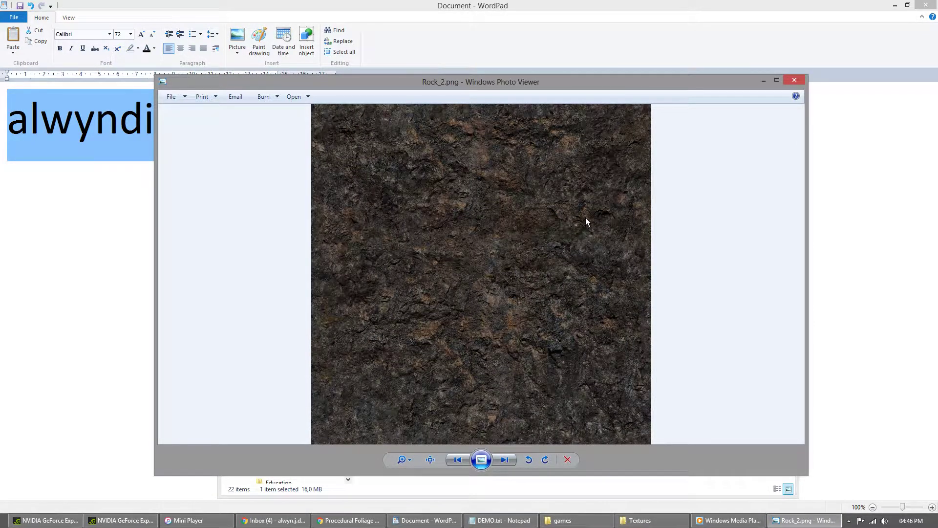
{"action": "left_click", "coordinate": [795, 80]}
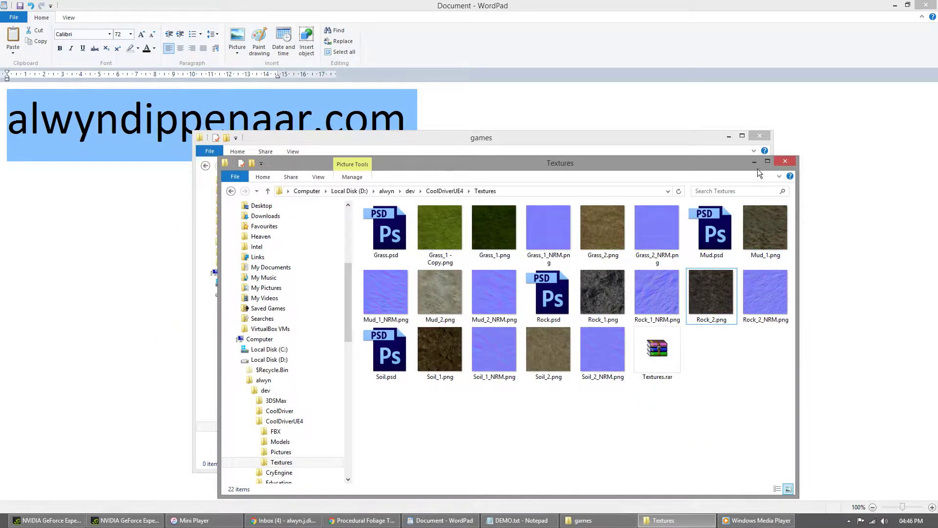
{"action": "left_click", "coordinate": [786, 162]}
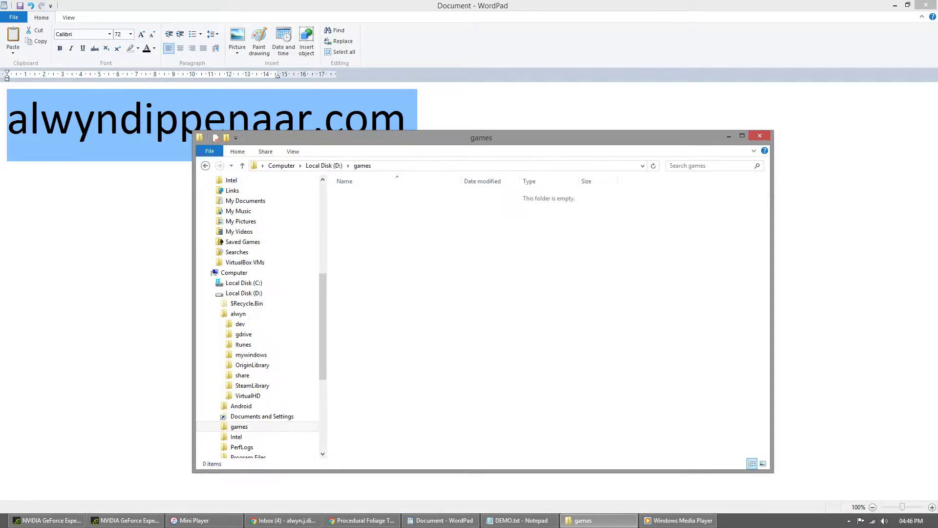
Step: Return to the games folder and open a new File Explorer window at the CoolDriverUE4\Models folder
{"action": "key", "text": "alt+Tab"}
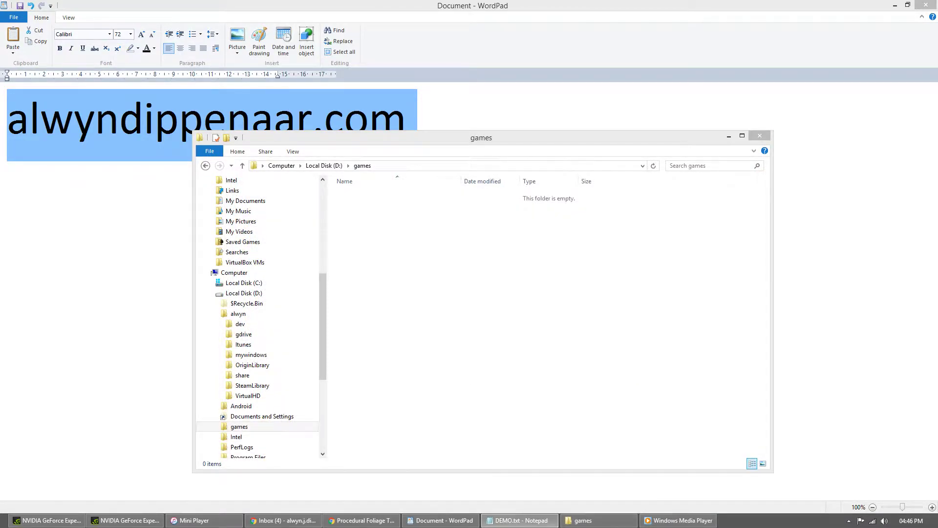
{"action": "left_click", "coordinate": [406, 307]}
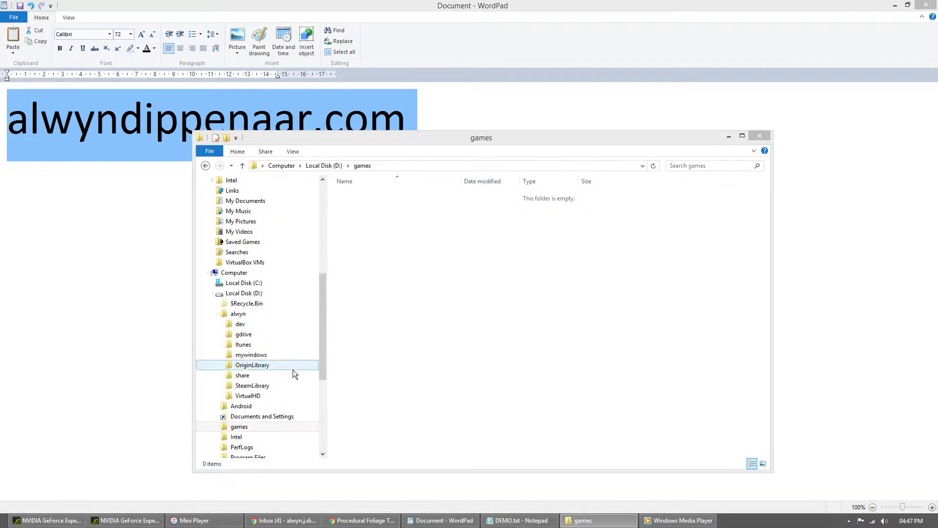
{"action": "key", "text": "ctrl+n"}
{"action": "key", "text": "F4"}
{"action": "key", "text": "Down"}
{"action": "key", "text": "Delete"}
{"action": "type", "text": "D:\\alwyn\\dev\\CoolDriverUE4\\Models"}
{"action": "key", "text": "Return"}
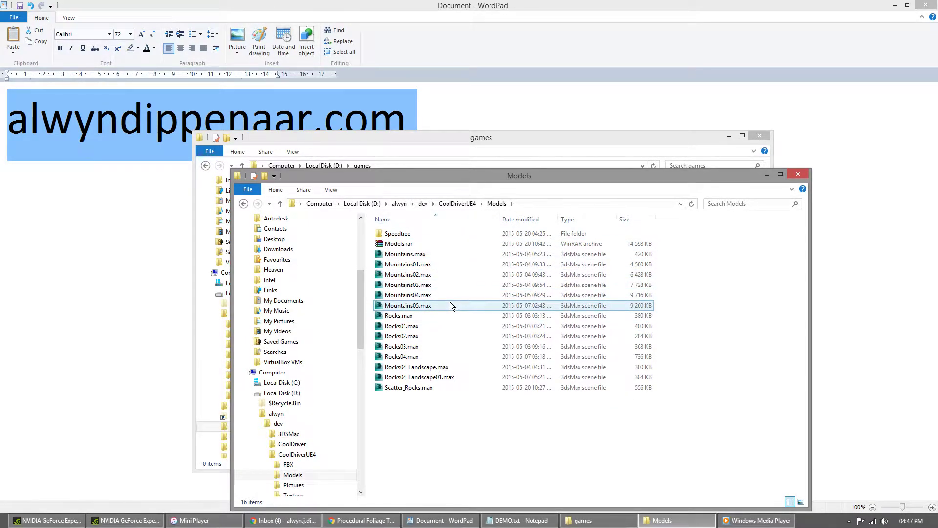
Step: Open Mountains05.max in 3ds Max and minimize the Models and games folder windows
{"action": "double_click", "coordinate": [436, 305]}
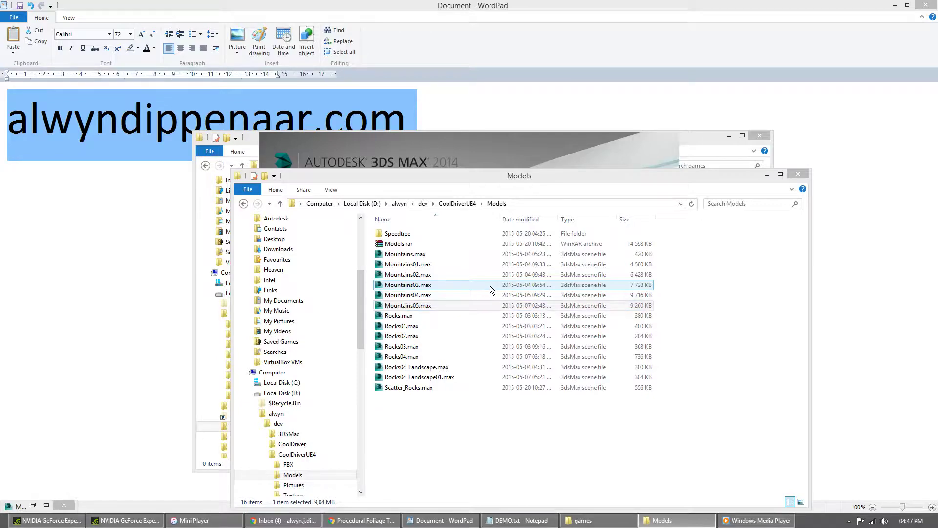
{"action": "left_click", "coordinate": [768, 174]}
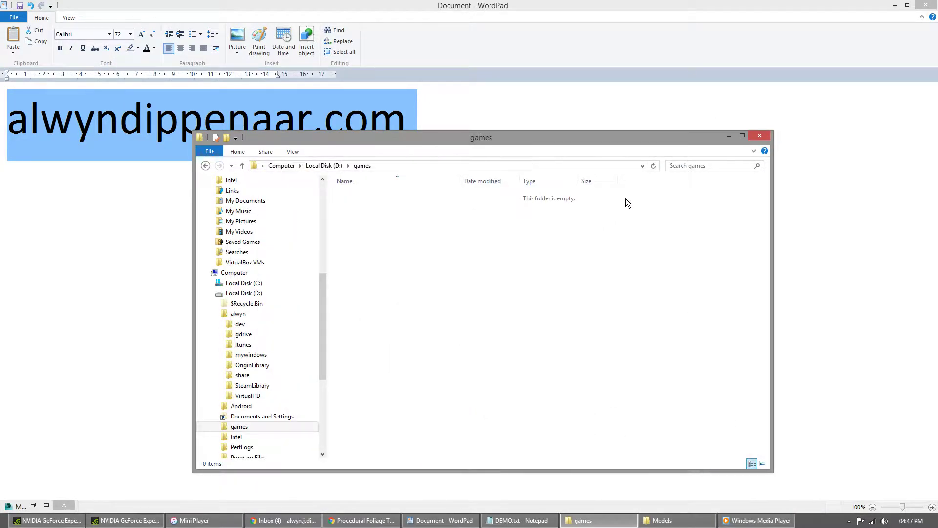
{"action": "left_click", "coordinate": [728, 136]}
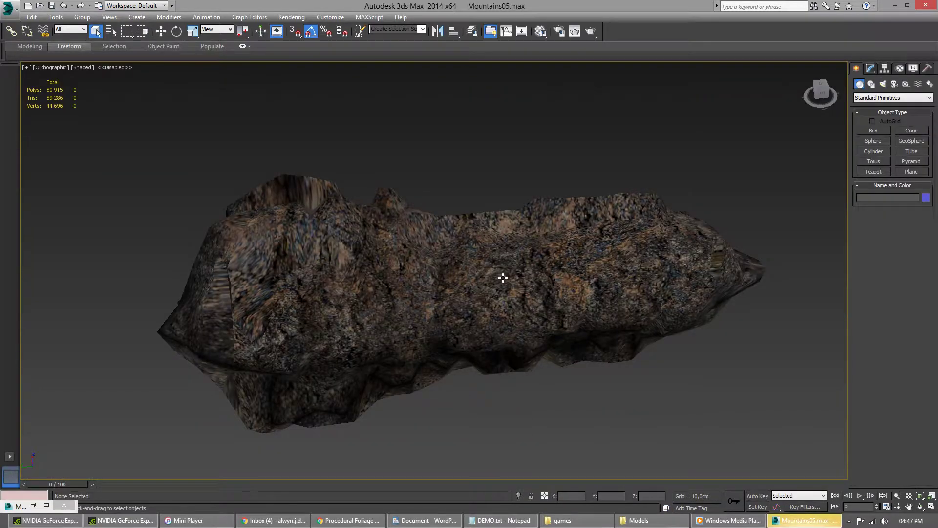
Step: Select the Mountain_6 group and inspect its level-of-detail set with the Level of Detail utility
{"action": "left_click", "coordinate": [503, 277]}
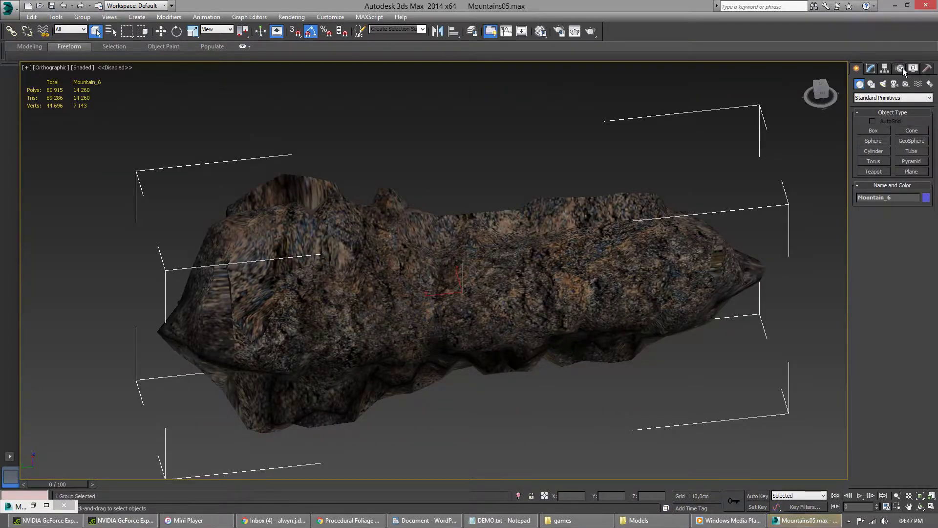
{"action": "left_click", "coordinate": [928, 68]}
{"action": "left_click", "coordinate": [871, 107]}
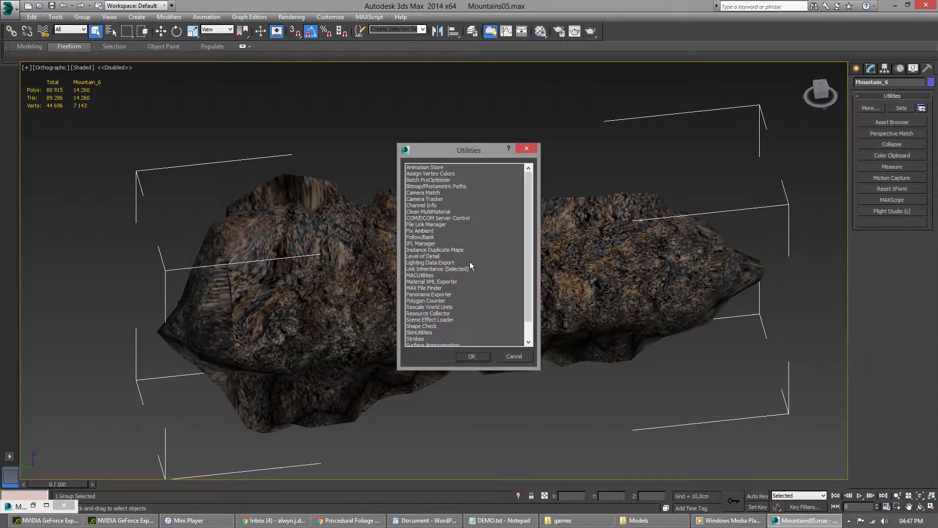
{"action": "left_click", "coordinate": [451, 255]}
{"action": "left_click", "coordinate": [472, 353]}
{"action": "left_click", "coordinate": [511, 356]}
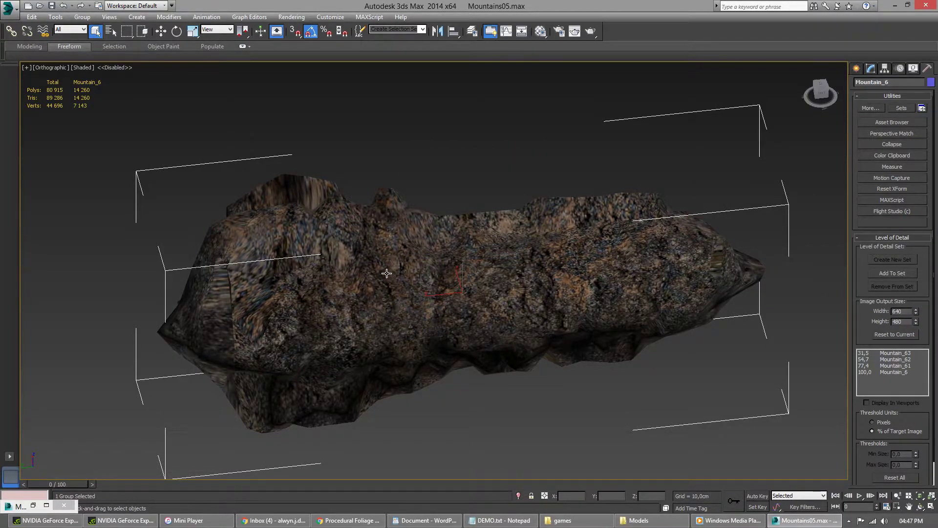
{"action": "mouse_move", "coordinate": [400, 283]}
{"action": "middle_mouse_down", "text": "alt"}
{"action": "mouse_move", "coordinate": [411, 275]}
{"action": "mouse_move", "coordinate": [390, 243]}
{"action": "mouse_move", "coordinate": [430, 292]}
{"action": "mouse_move", "coordinate": [388, 242]}
{"action": "mouse_move", "coordinate": [406, 264]}
{"action": "mouse_move", "coordinate": [391, 255]}
{"action": "mouse_move", "coordinate": [386, 263]}
{"action": "mouse_move", "coordinate": [408, 272]}
{"action": "middle_mouse_up", "text": "alt"}
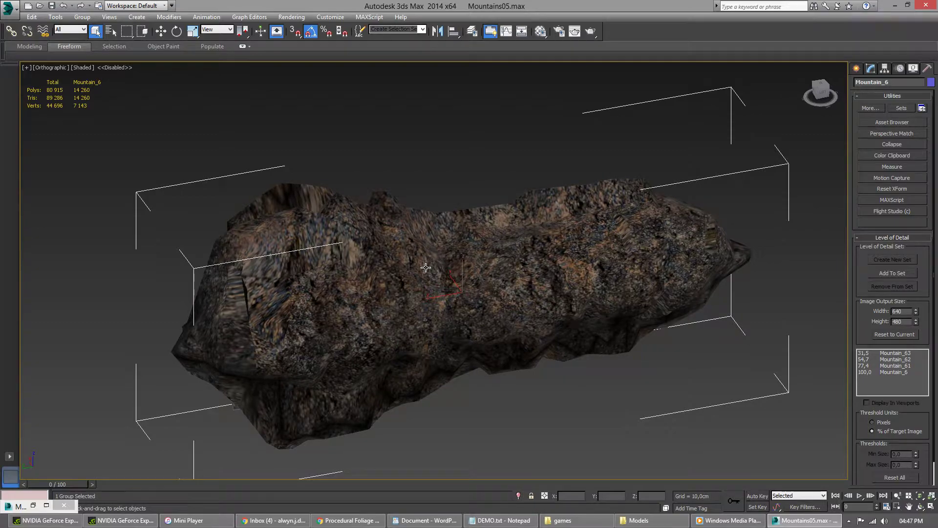
Step: Unhide Mountain_3, hide Mountain_6, and select Mountain_3 to examine its shape and level-of-detail meshes
{"action": "key", "text": "5"}
{"action": "key", "text": "Down"}
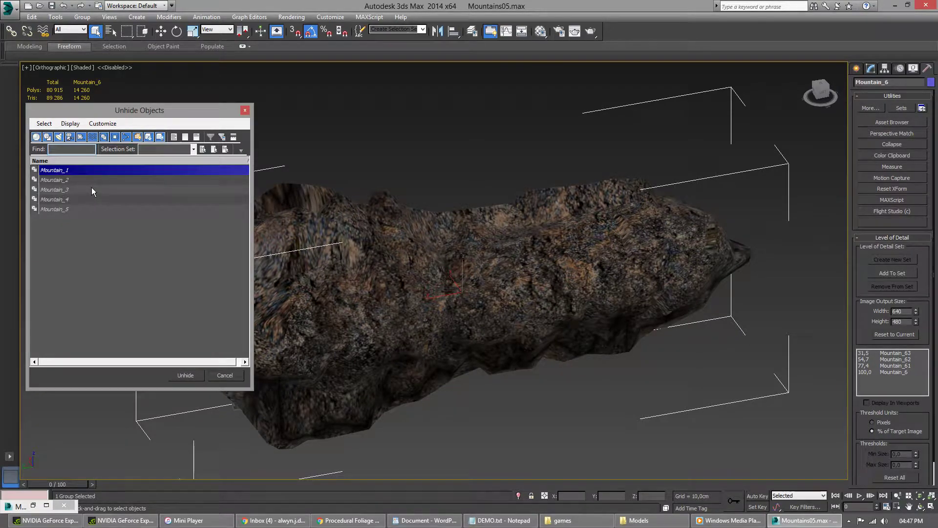
{"action": "key", "text": "Return"}
{"action": "key", "text": "alt+h"}
{"action": "left_click", "coordinate": [461, 279]}
{"action": "middle_click_drag", "start_coordinate": [441, 293], "coordinate": [476, 313], "text": "alt"}
{"action": "middle_click_drag", "start_coordinate": [430, 231], "coordinate": [540, 292], "text": "alt"}
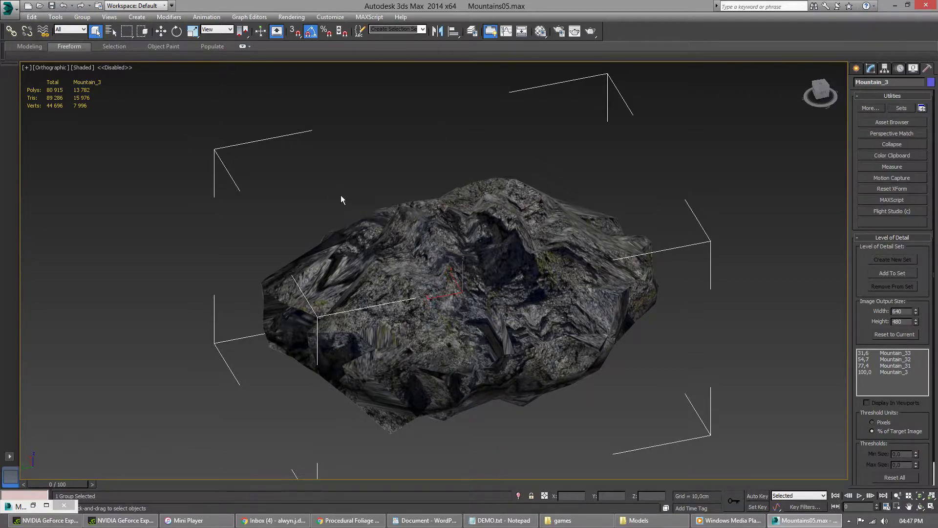
Step: Open Rocks04.max from the Models folder without saving the changes to the mountain scene
{"action": "key", "text": "ctrl+o"}
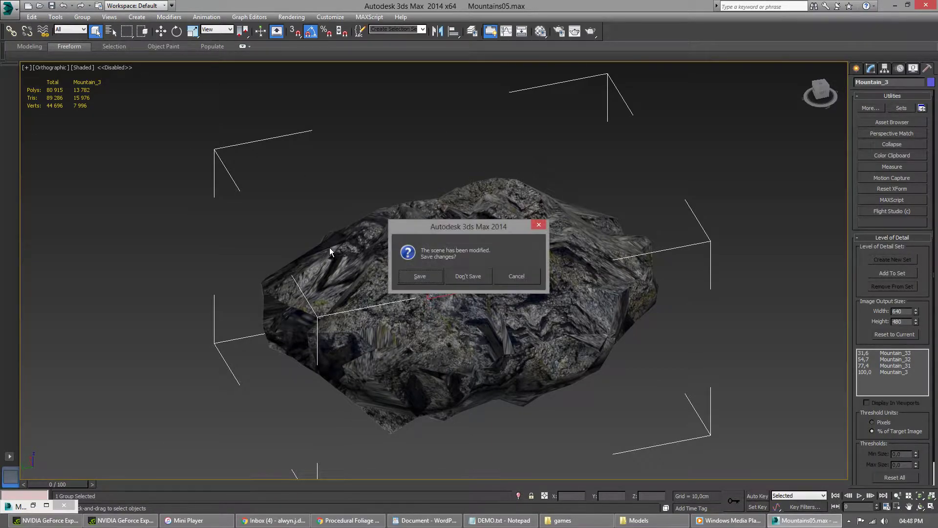
{"action": "left_click", "coordinate": [486, 281]}
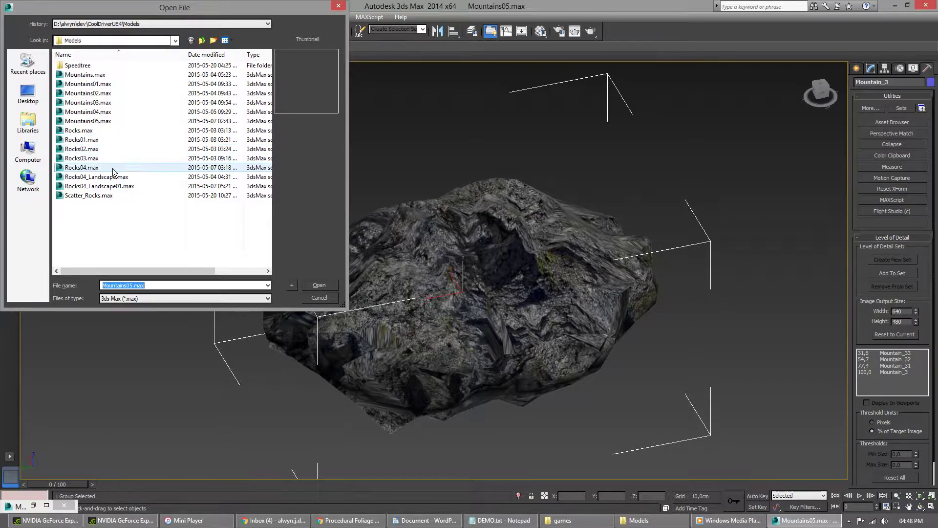
{"action": "double_click", "coordinate": [113, 167]}
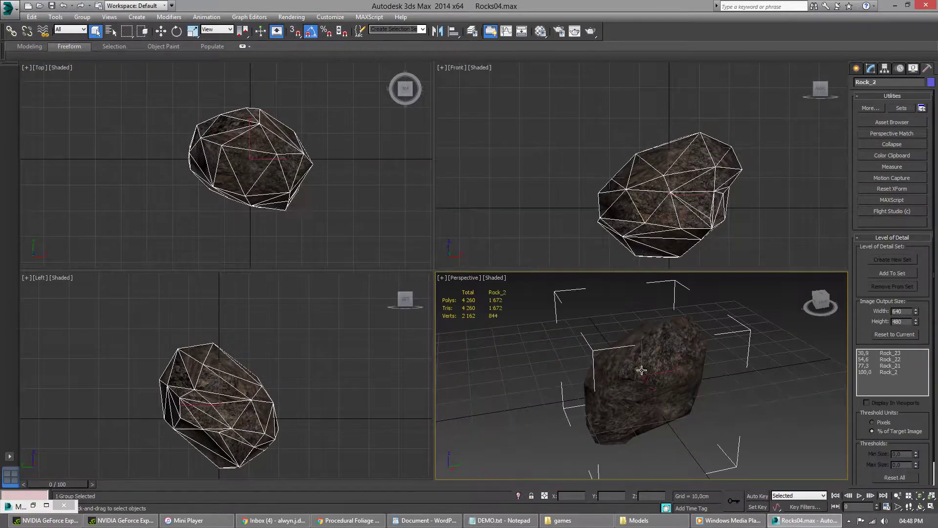
Step: Examine the Rock_2 group from several angles in the perspective view and review its level-of-detail entries
{"action": "middle_click_drag", "start_coordinate": [635, 361], "coordinate": [560, 357], "text": "alt"}
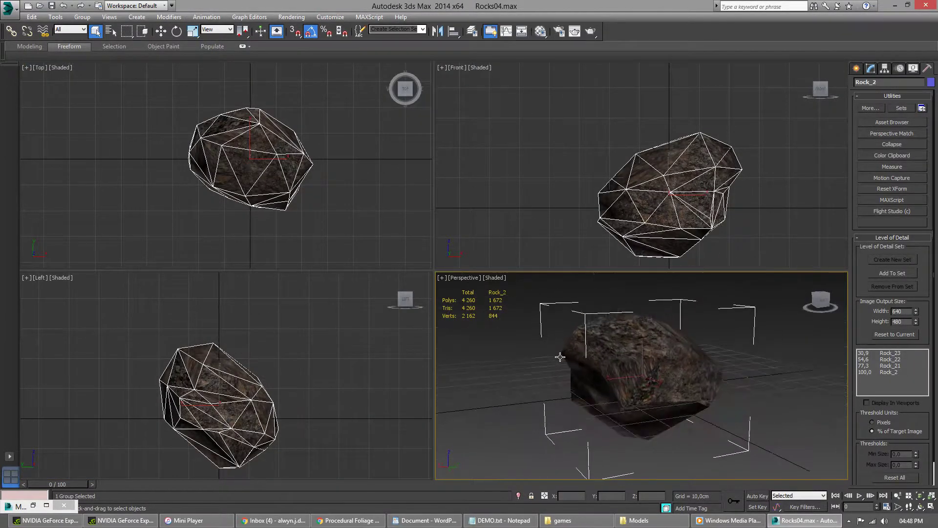
{"action": "mouse_move", "coordinate": [562, 354]}
{"action": "middle_mouse_down", "text": "alt"}
{"action": "mouse_move", "coordinate": [597, 375]}
{"action": "mouse_move", "coordinate": [563, 360]}
{"action": "middle_mouse_up", "text": "alt"}
{"action": "left_click", "coordinate": [903, 354]}
{"action": "left_click", "coordinate": [903, 360]}
{"action": "left_click", "coordinate": [903, 367]}
{"action": "left_click", "coordinate": [617, 367]}
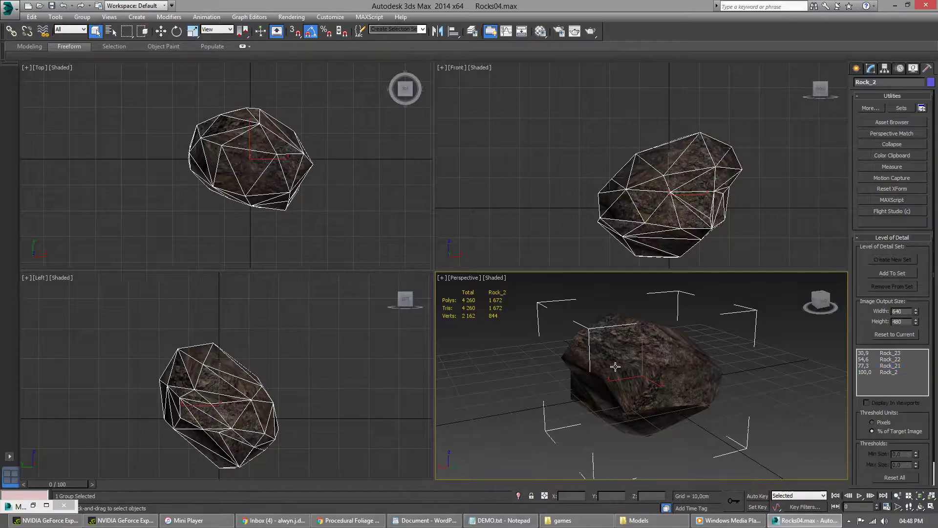
{"action": "middle_click_drag", "start_coordinate": [589, 364], "coordinate": [604, 362], "text": "alt"}
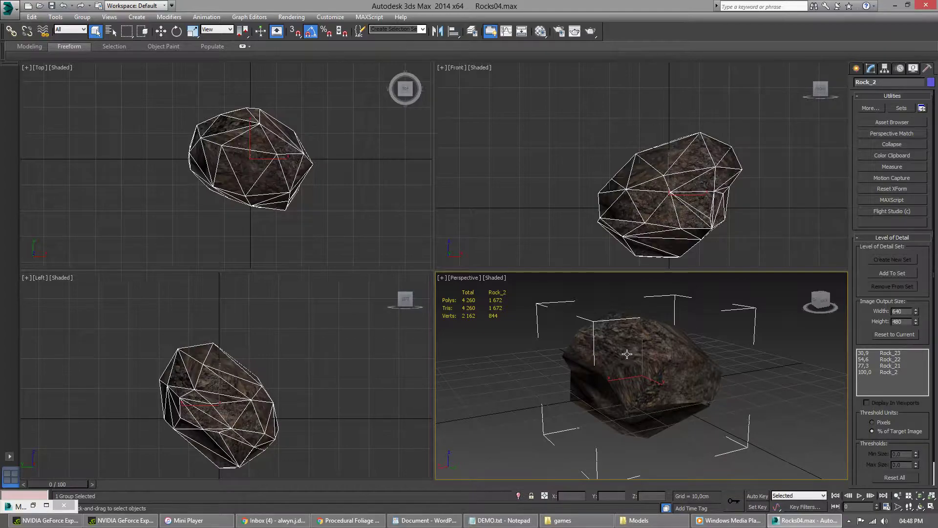
{"action": "middle_click_drag", "start_coordinate": [649, 369], "coordinate": [630, 381], "text": "alt"}
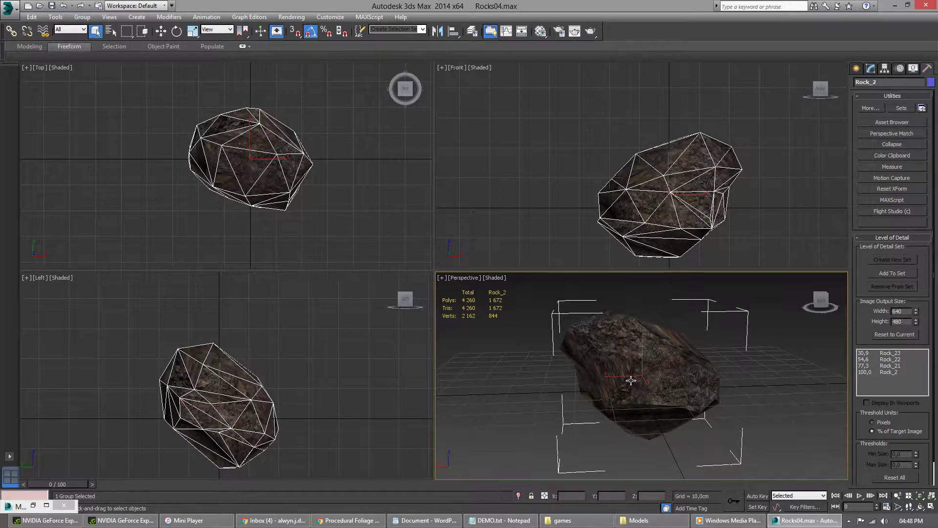
Step: Open Scatter_Rocks.max without saving the current scene and select the Scatter_Rocks group to inspect it
{"action": "key", "text": "ctrl+o"}
{"action": "left_click", "coordinate": [468, 276]}
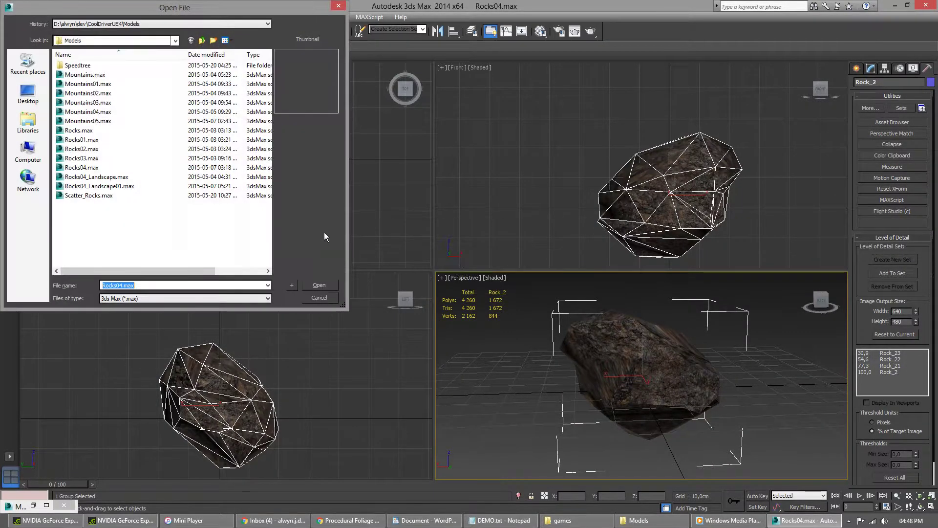
{"action": "left_click", "coordinate": [107, 196]}
{"action": "double_click", "coordinate": [108, 196]}
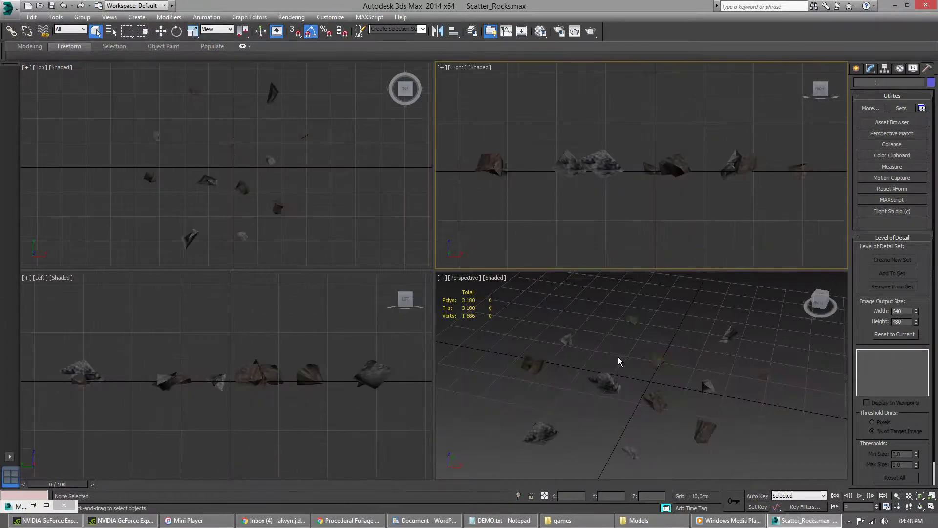
{"action": "left_click", "coordinate": [607, 376]}
{"action": "middle_click_drag", "start_coordinate": [647, 390], "coordinate": [626, 392], "text": "alt"}
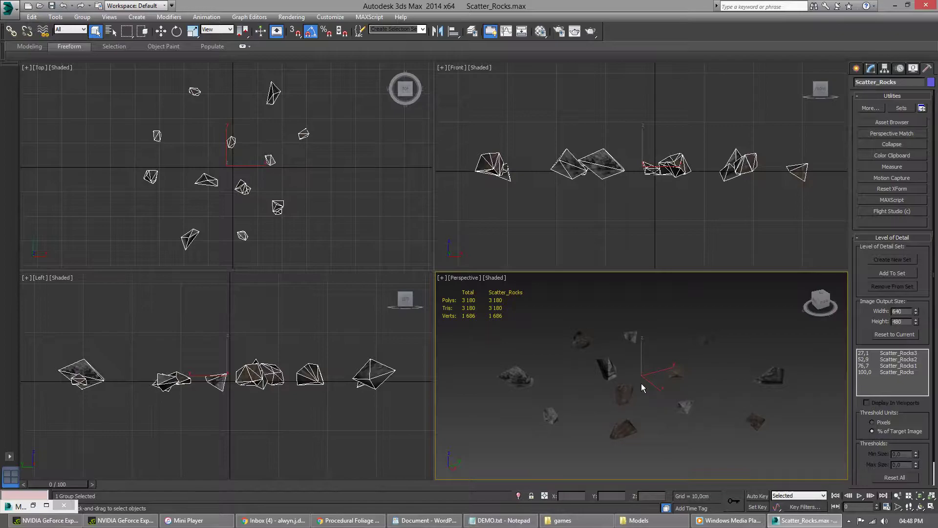
Step: Close 3ds Max without saving the scene, and bring up and close the Models folder window
{"action": "left_click", "coordinate": [928, 5]}
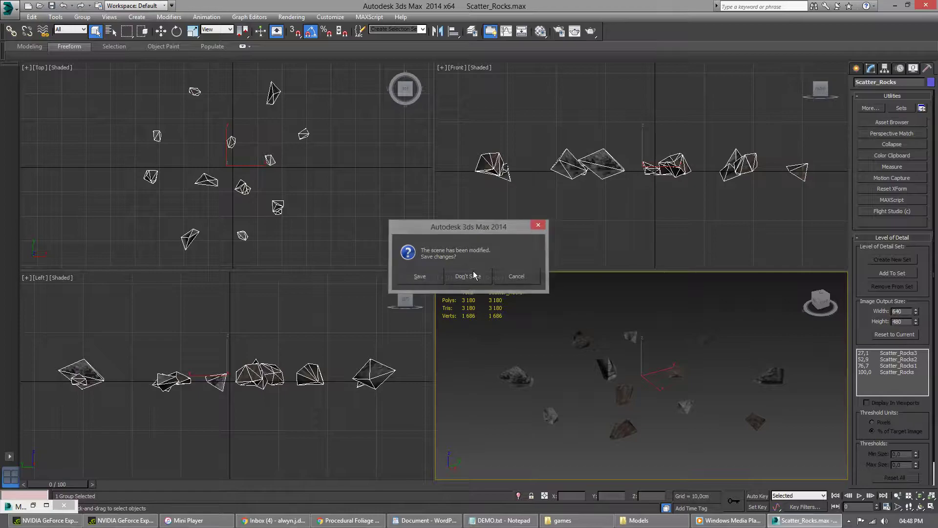
{"action": "left_click", "coordinate": [468, 275]}
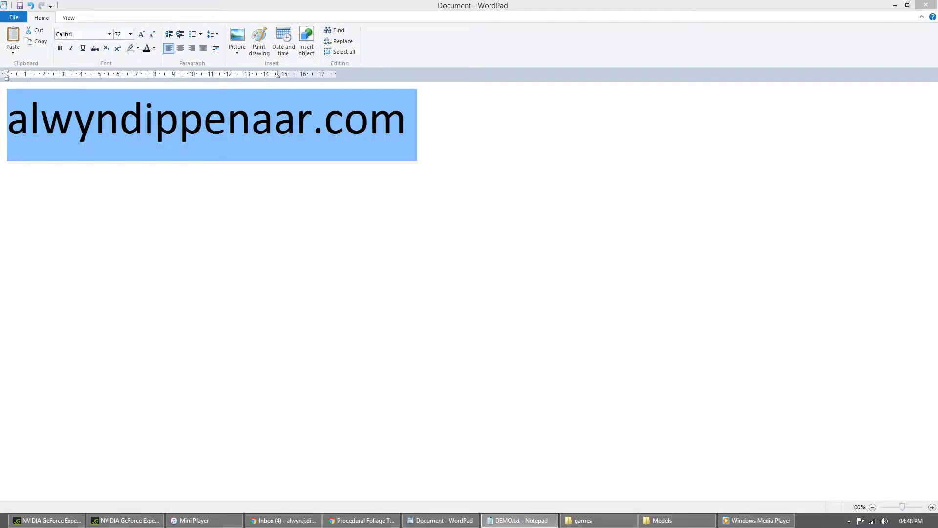
{"action": "key", "text": "alt+Tab"}
{"action": "key", "text": "alt+Tab"}
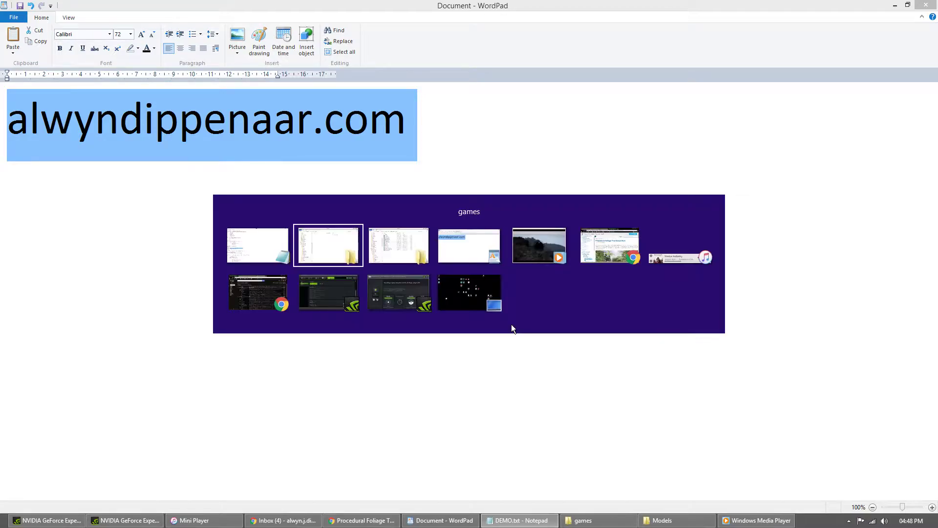
{"action": "left_click", "coordinate": [798, 174]}
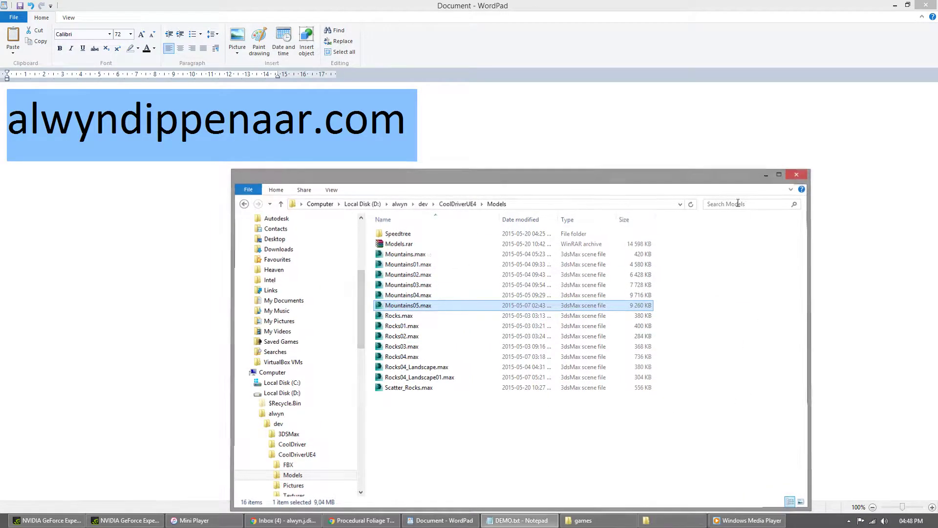
Step: Return to the games folder and open a new File Explorer window at the CoolDriverUE4\Models\Speedtree folder
{"action": "key", "text": "alt+Tab"}
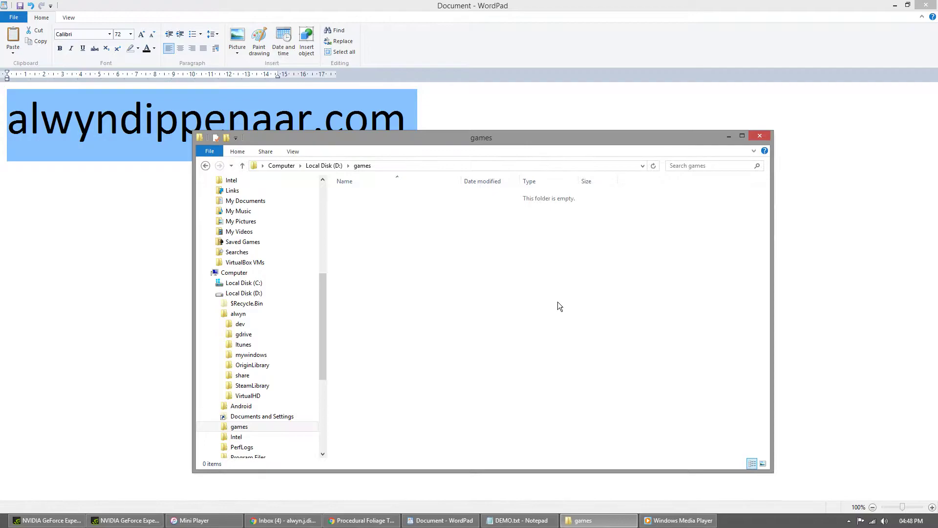
{"action": "key", "text": "ctrl+n"}
{"action": "key", "text": "F4"}
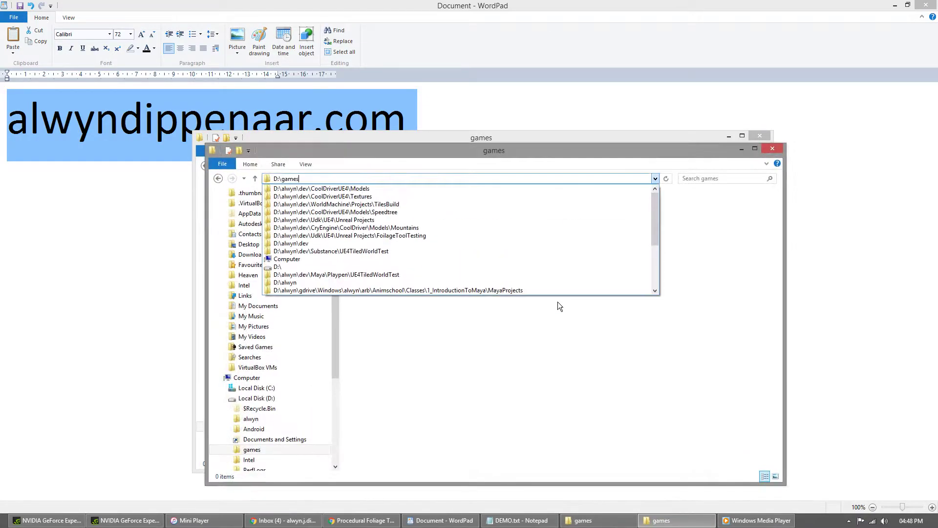
{"action": "key", "text": "Down"}
{"action": "key", "text": "Down"}
{"action": "key", "text": "Down"}
{"action": "key", "text": "Down"}
{"action": "key", "text": "Return"}
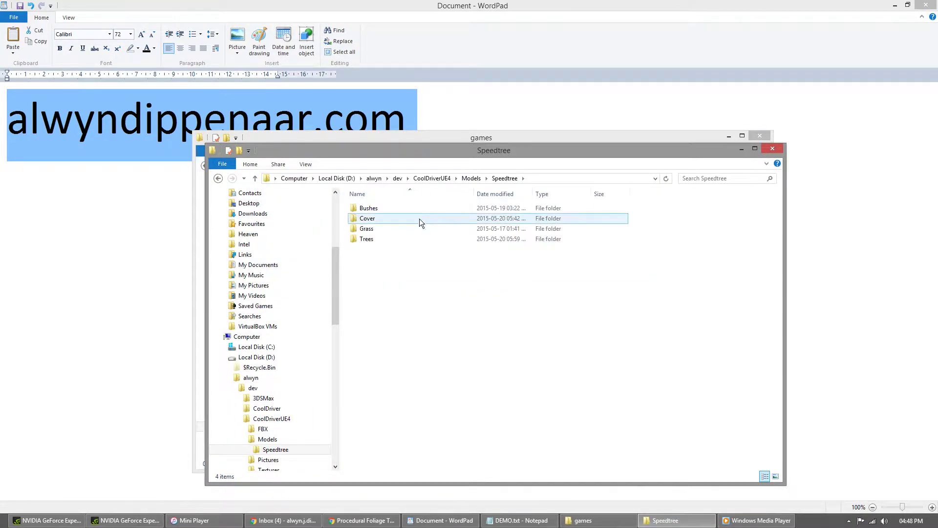
Step: Open Bush1.spm from the Bushes folder in SpeedTree Modeler and log in with the saved subscription account
{"action": "double_click", "coordinate": [387, 208]}
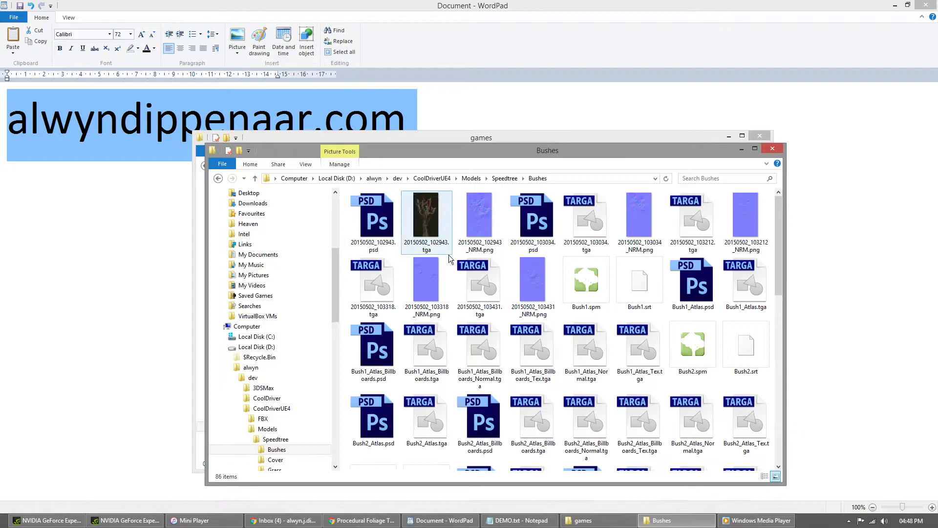
{"action": "double_click", "coordinate": [591, 286]}
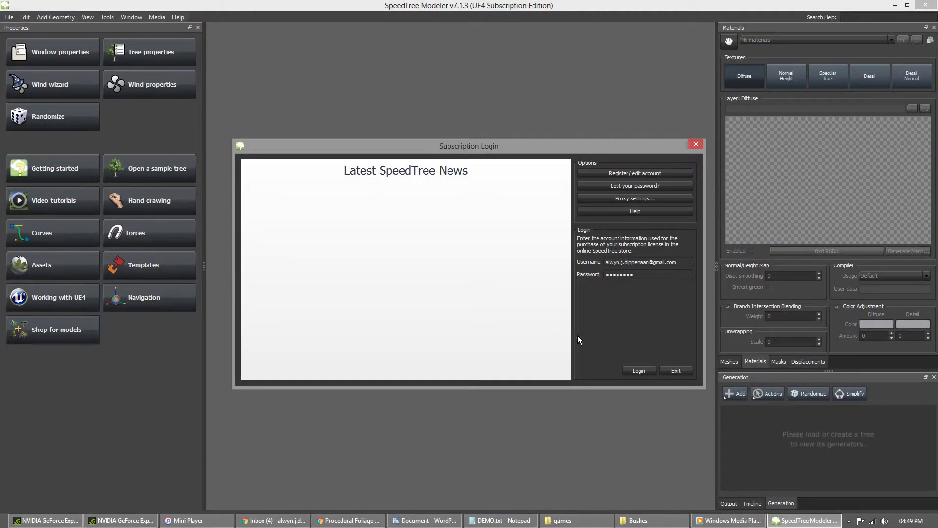
{"action": "left_click", "coordinate": [639, 371]}
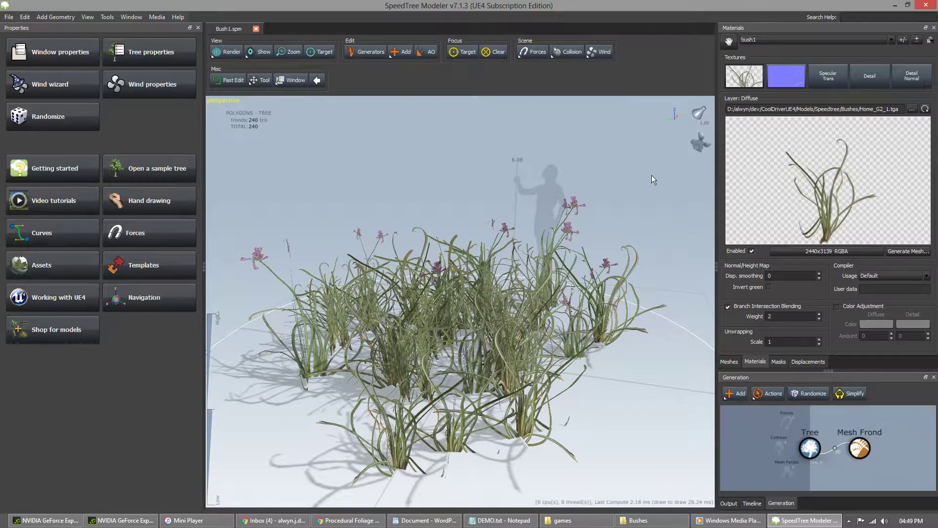
Step: Inspect the Bush1 flowering plant model from several viewing angles
{"action": "mouse_move", "coordinate": [453, 292]}
{"action": "middle_mouse_down"}
{"action": "mouse_move", "coordinate": [548, 342]}
{"action": "mouse_move", "coordinate": [455, 296]}
{"action": "middle_mouse_up"}
{"action": "left_click_drag", "start_coordinate": [455, 296], "coordinate": [420, 270]}
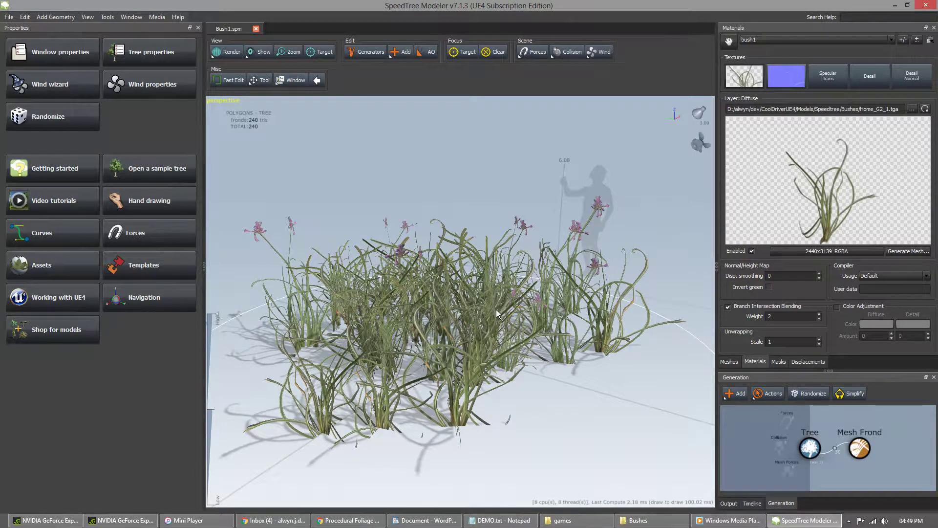
{"action": "key", "text": "ctrl+w"}
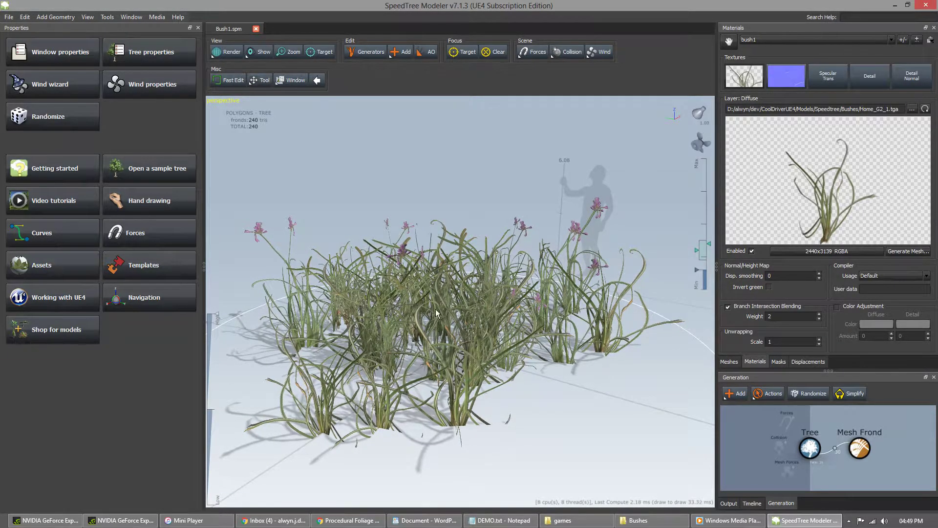
{"action": "key", "text": "ctrl+w"}
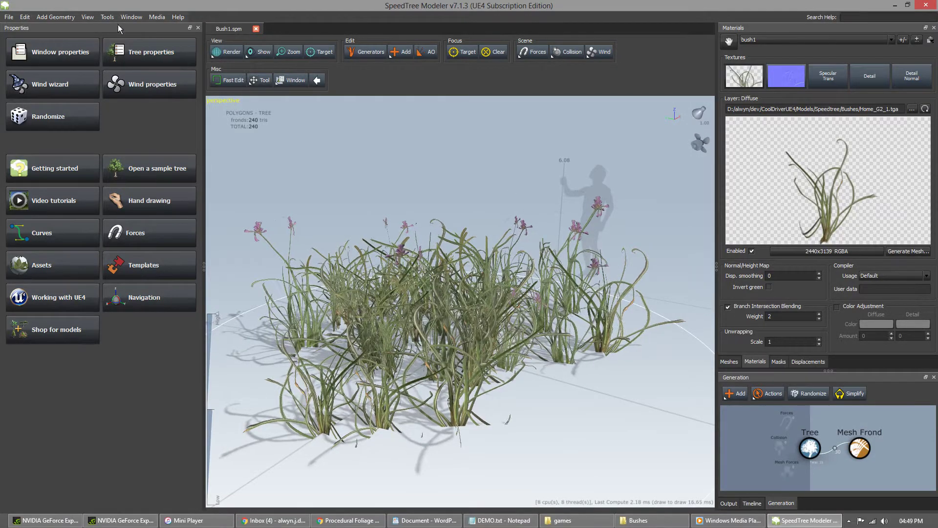
Step: Open the recent models Bush5.spm and Bush4.spm, and view each one from another angle
{"action": "left_click", "coordinate": [9, 17]}
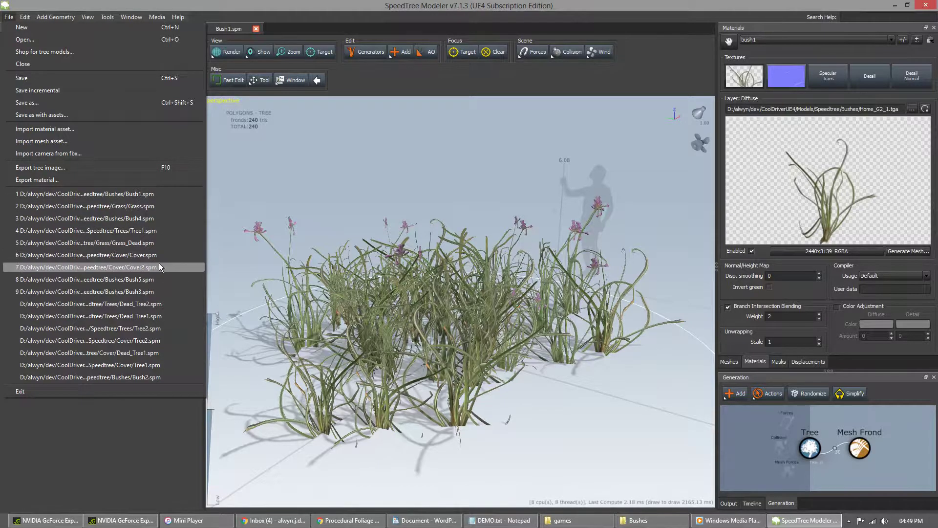
{"action": "left_click", "coordinate": [149, 279]}
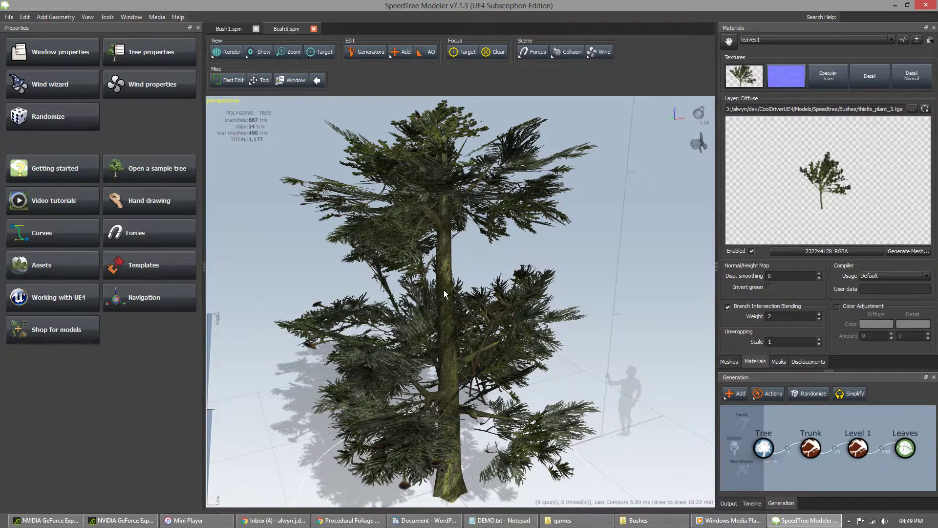
{"action": "left_click_drag", "start_coordinate": [443, 287], "coordinate": [377, 288]}
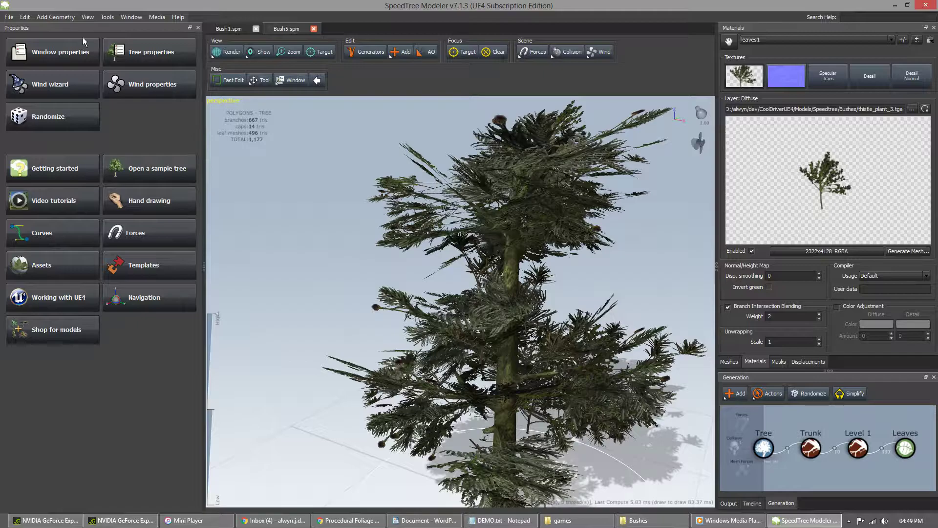
{"action": "left_click", "coordinate": [9, 17]}
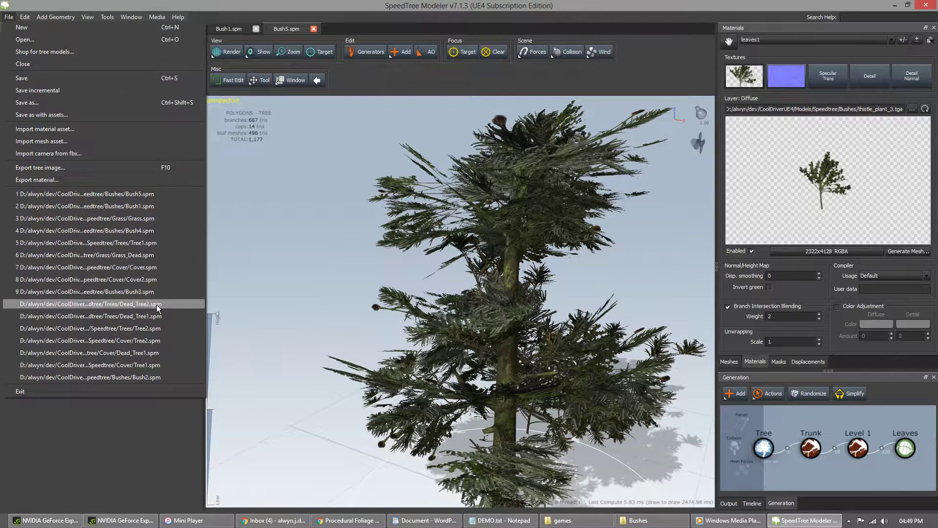
{"action": "left_click", "coordinate": [157, 231]}
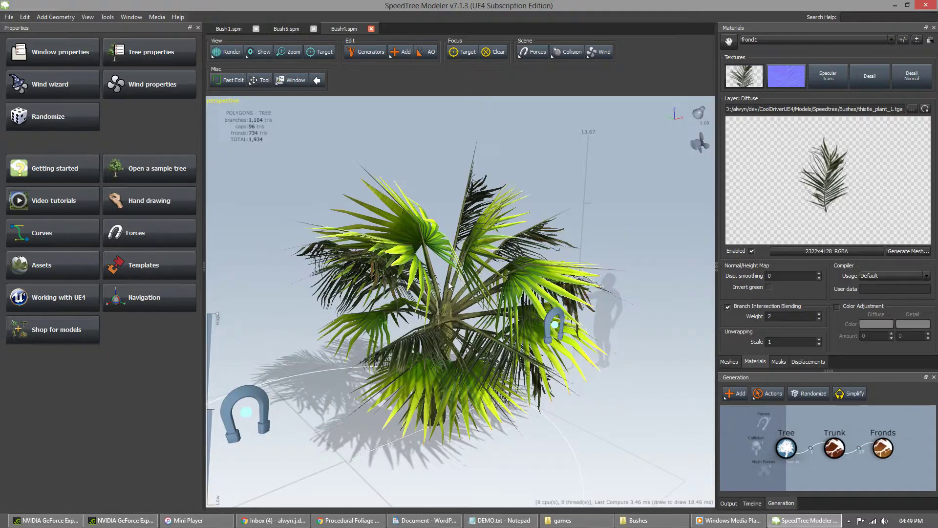
{"action": "left_click_drag", "start_coordinate": [442, 280], "coordinate": [460, 294]}
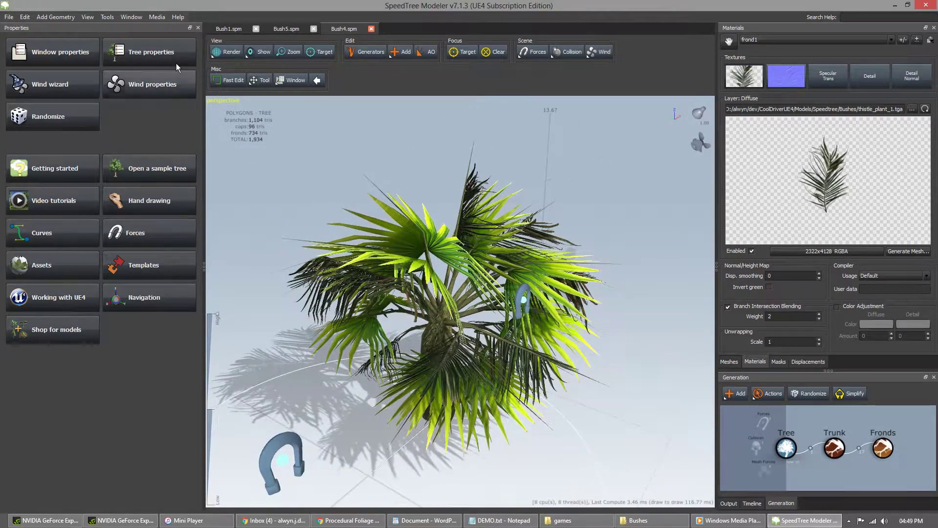
Step: Open the recent model Grass.spm and inspect the grass clump from the side
{"action": "left_click", "coordinate": [9, 17]}
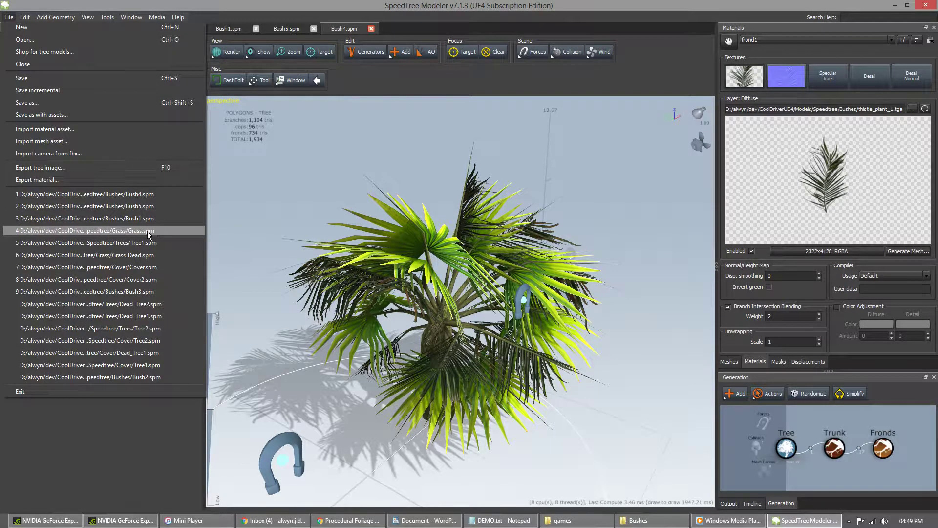
{"action": "left_click", "coordinate": [140, 231]}
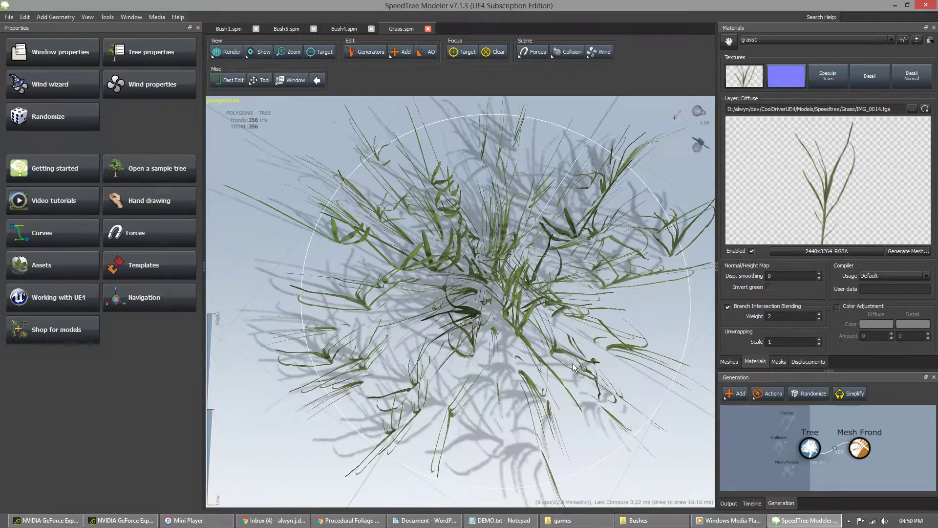
{"action": "left_click_drag", "start_coordinate": [574, 367], "coordinate": [460, 336]}
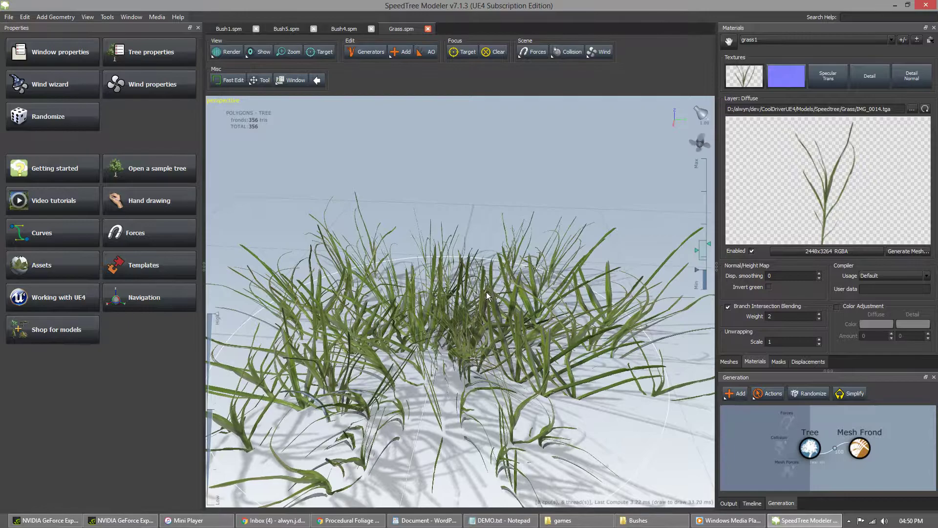
{"action": "left_click_drag", "start_coordinate": [491, 295], "coordinate": [463, 341]}
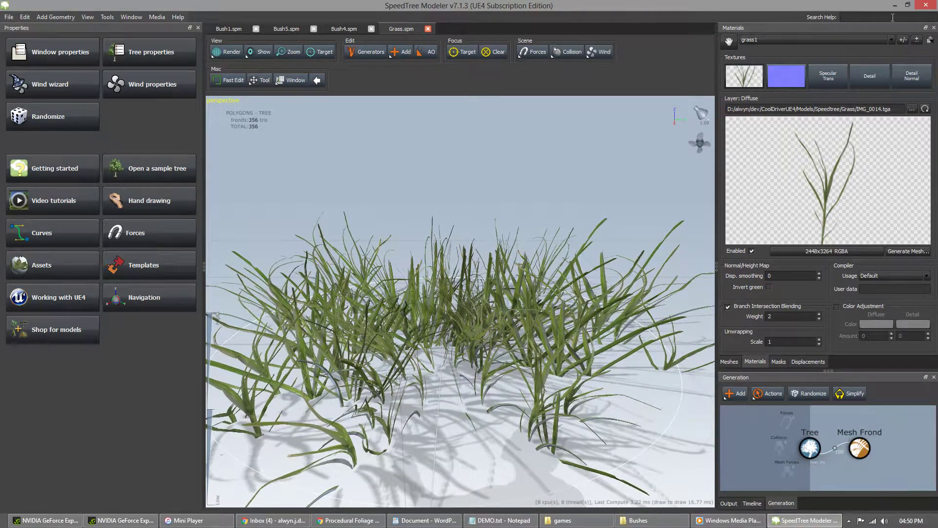
Step: Close SpeedTree Modeler and maximize the Bushes folder window to look over the bush atlas and billboard textures
{"action": "left_click", "coordinate": [926, 5]}
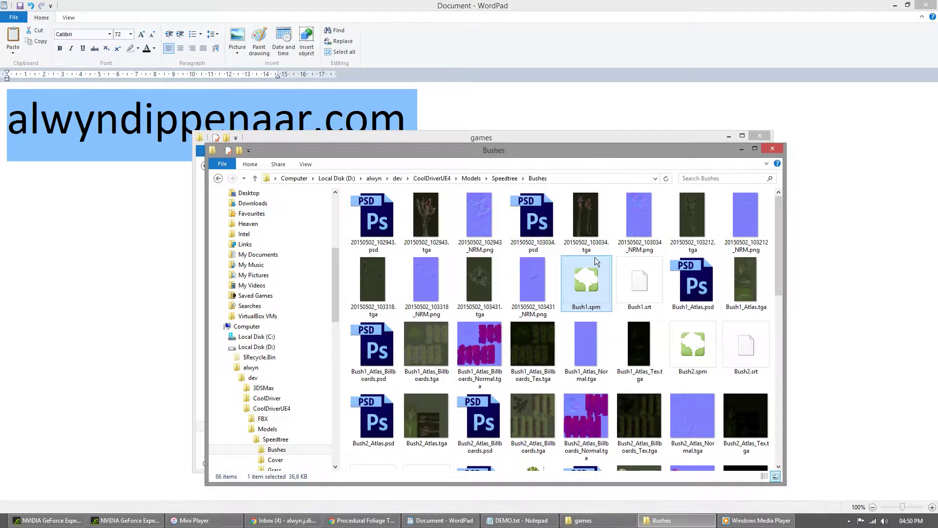
{"action": "left_click", "coordinate": [593, 215]}
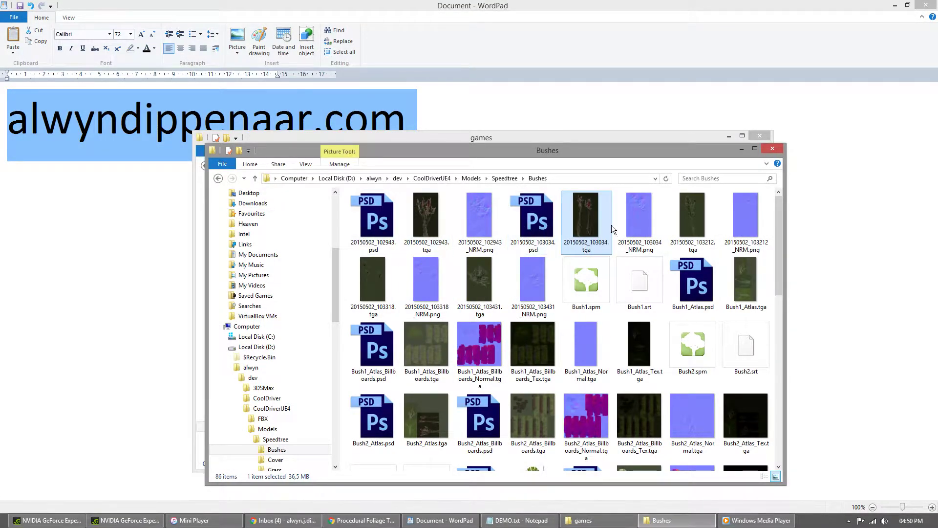
{"action": "left_click", "coordinate": [756, 150]}
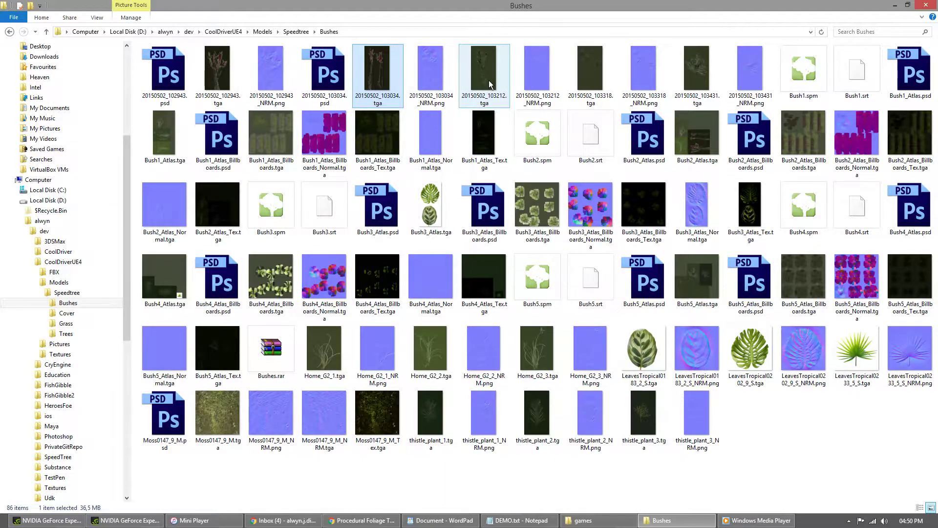
{"action": "left_click", "coordinate": [374, 140]}
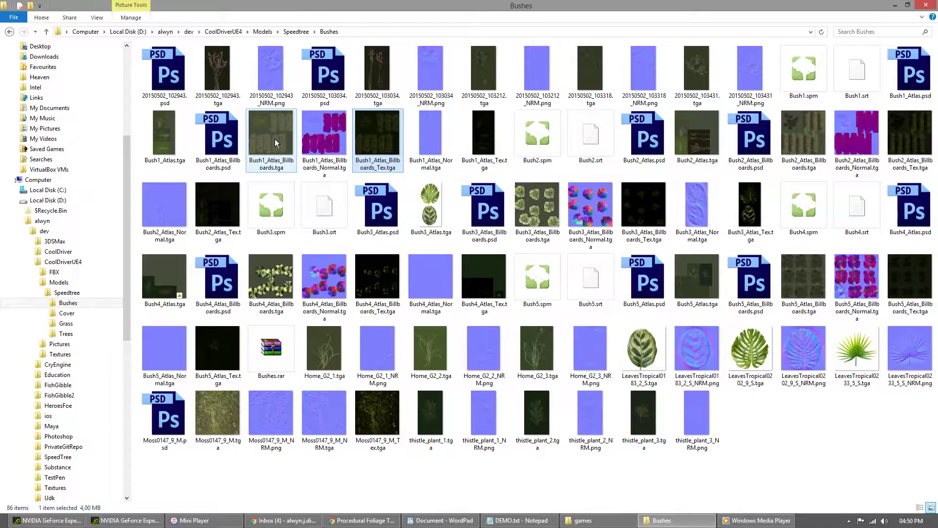
Step: Open the Trees folder under Speedtree and show it in a maximized window
{"action": "left_click", "coordinate": [907, 5]}
{"action": "left_click", "coordinate": [504, 178]}
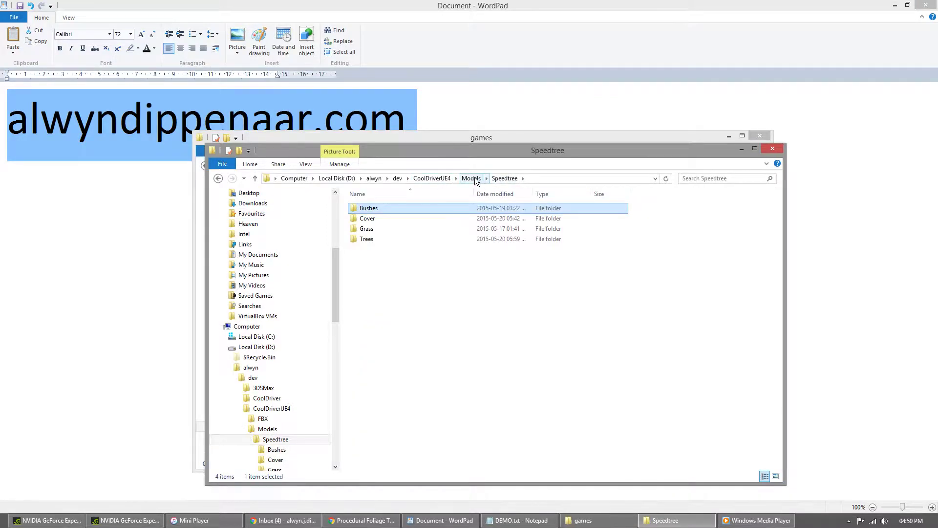
{"action": "double_click", "coordinate": [391, 239]}
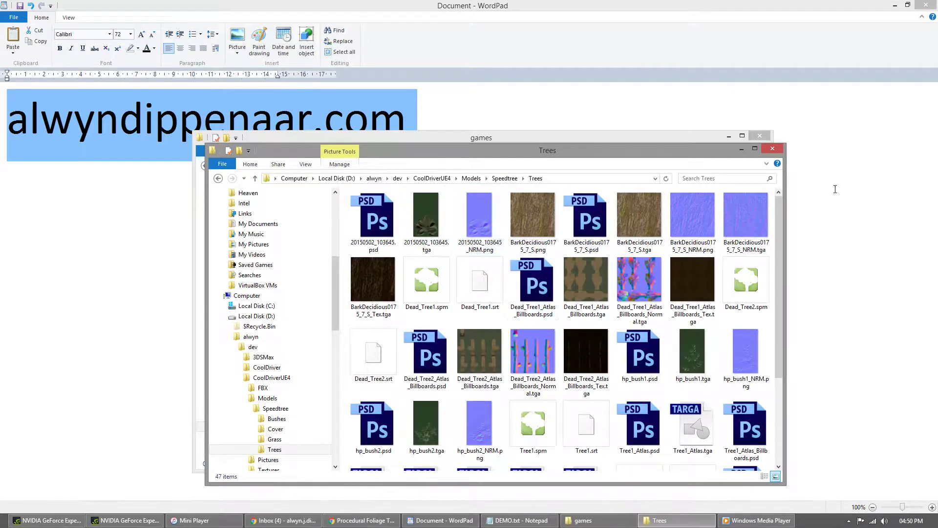
{"action": "left_click", "coordinate": [754, 149]}
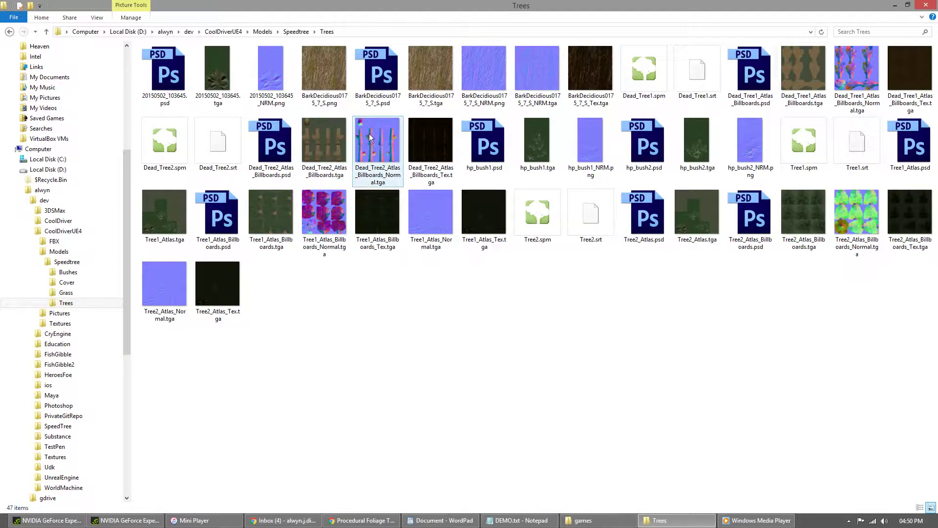
Step: Open Tree1.spm in SpeedTree Modeler, inspect the tree from different angles, and close the program
{"action": "double_click", "coordinate": [804, 142]}
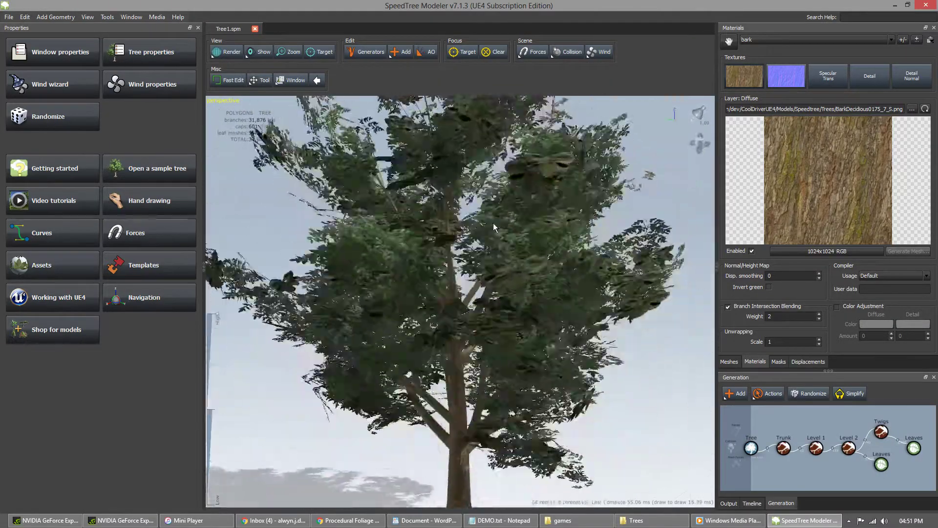
{"action": "left_click_drag", "start_coordinate": [493, 227], "coordinate": [396, 252]}
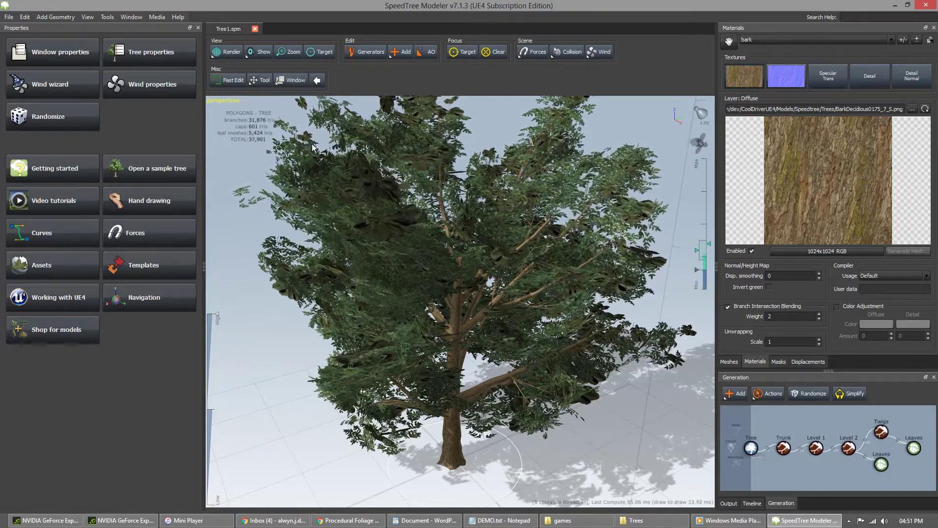
{"action": "left_click", "coordinate": [931, 2]}
{"action": "left_click", "coordinate": [486, 311]}
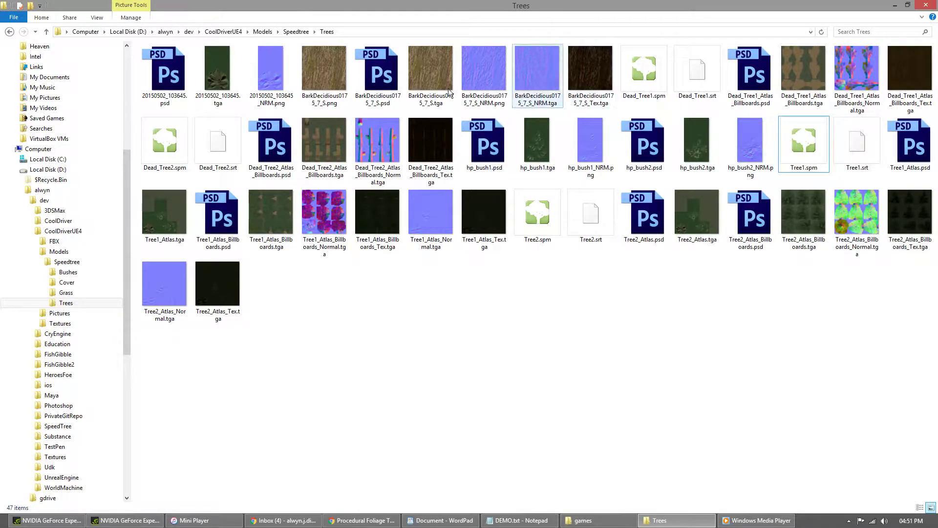
Step: Go back to the Bushes folder, view Bush3_Atlas_Tex.tga in Photoshop, and return to File Explorer
{"action": "left_click", "coordinate": [300, 32]}
{"action": "double_click", "coordinate": [199, 62]}
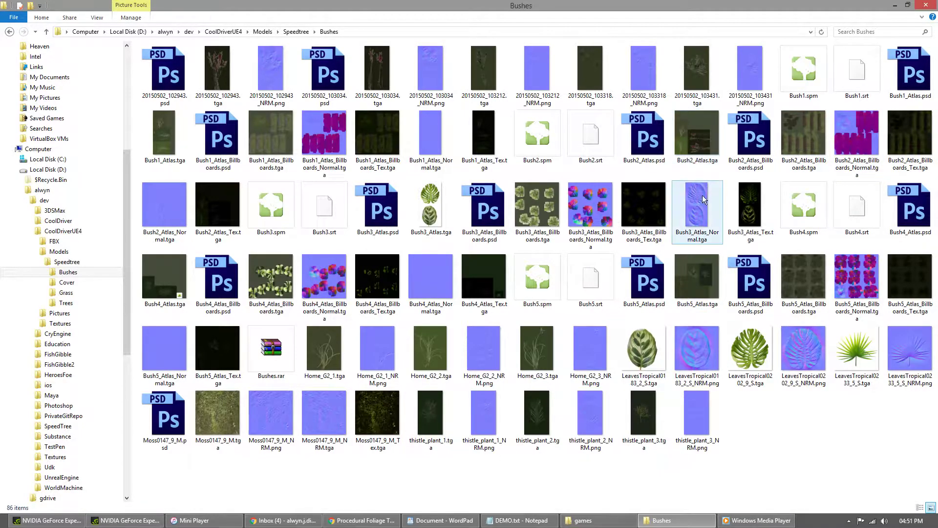
{"action": "double_click", "coordinate": [756, 213]}
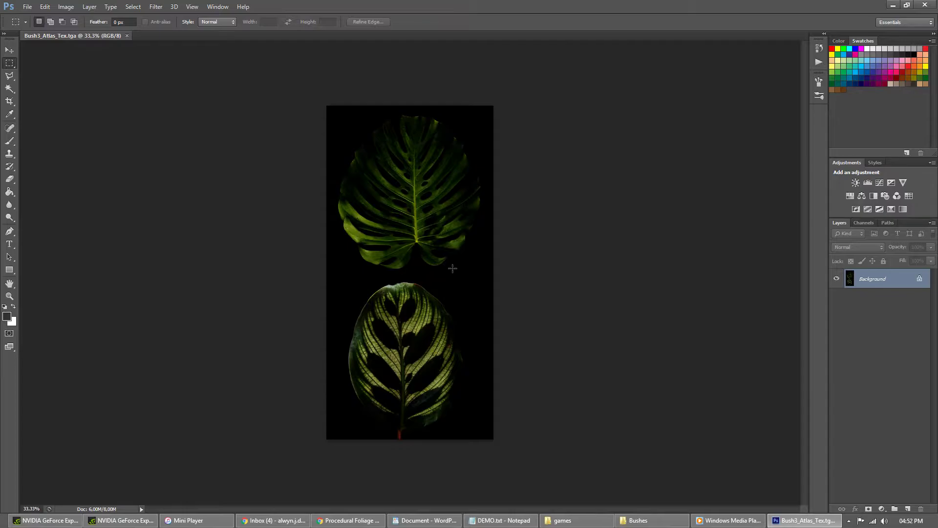
{"action": "key", "text": "alt+Tab"}
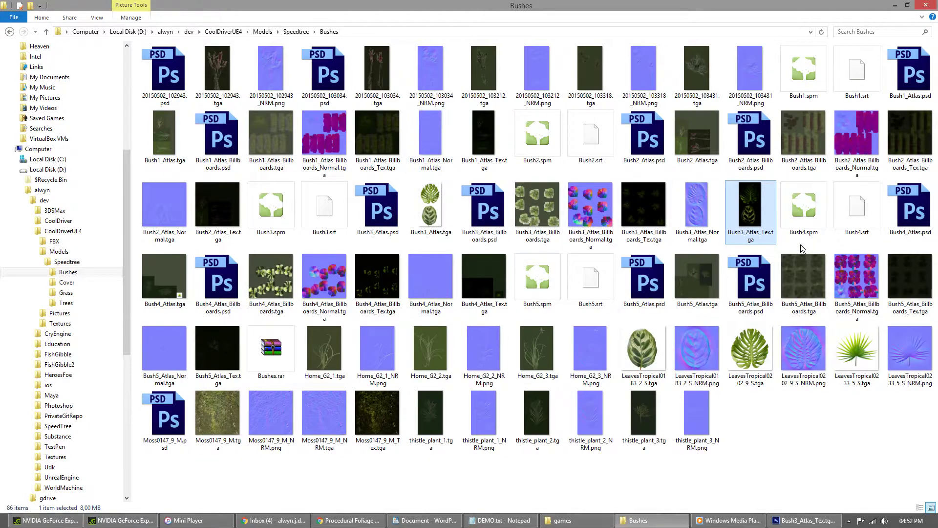
{"action": "key", "text": "alt+v"}
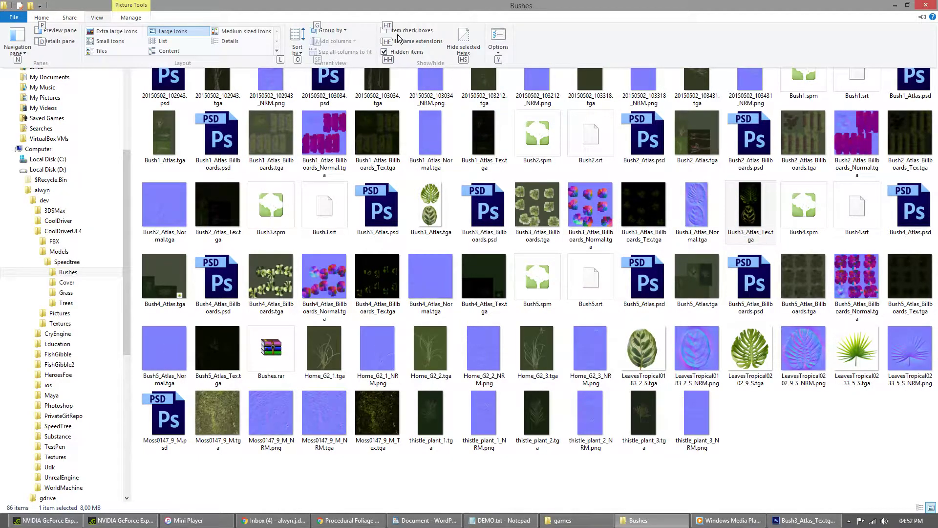
{"action": "left_click", "coordinate": [301, 40]}
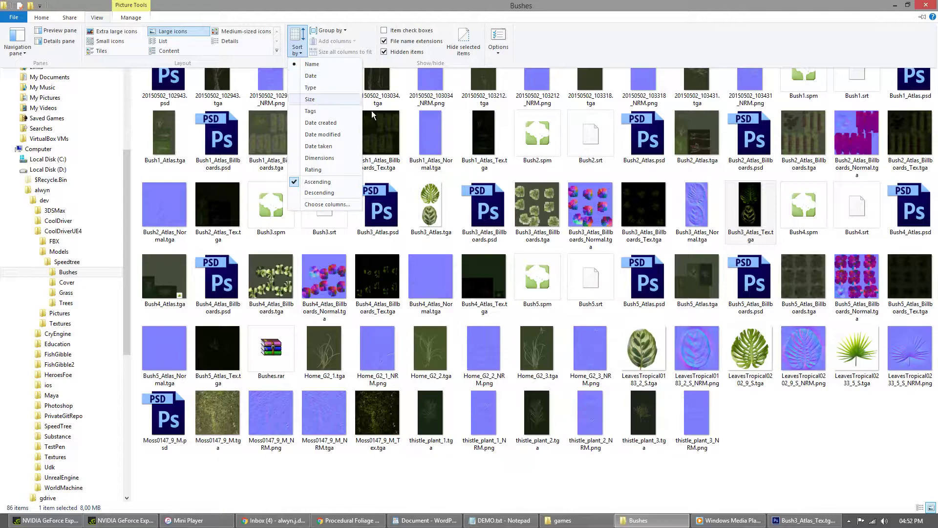
{"action": "left_click", "coordinate": [493, 202]}
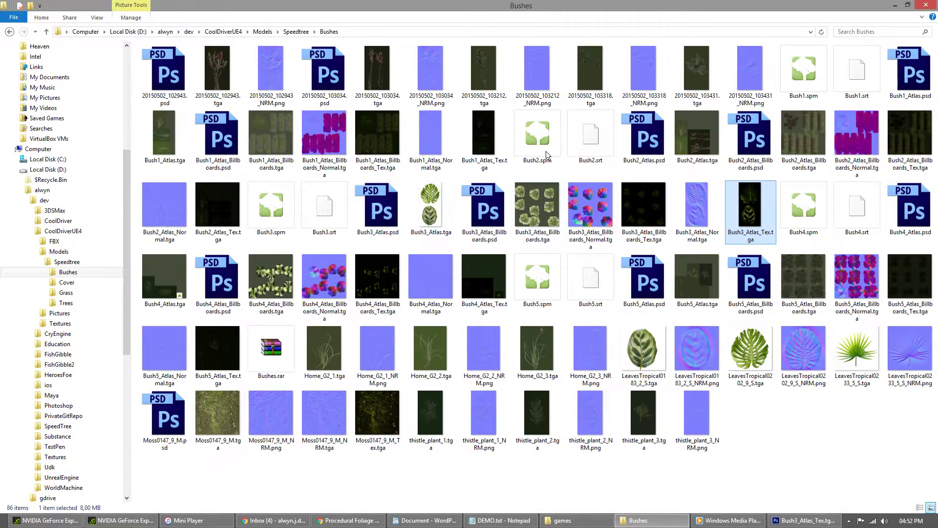
Step: View Bush4_Atlas_Billboards.tga and Bush4_Atlas_Billboards_Tex.tga in Photoshop, and close Photoshop
{"action": "left_click", "coordinate": [467, 139]}
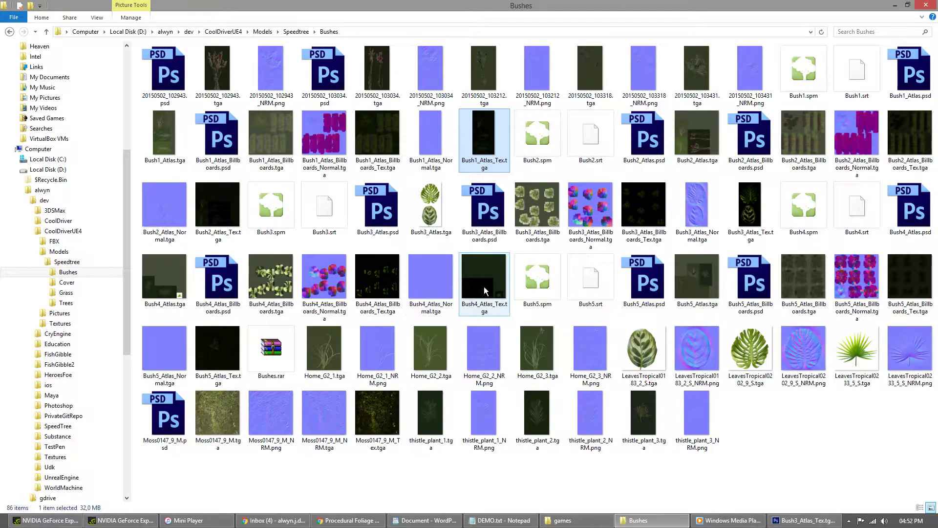
{"action": "left_click", "coordinate": [379, 285]}
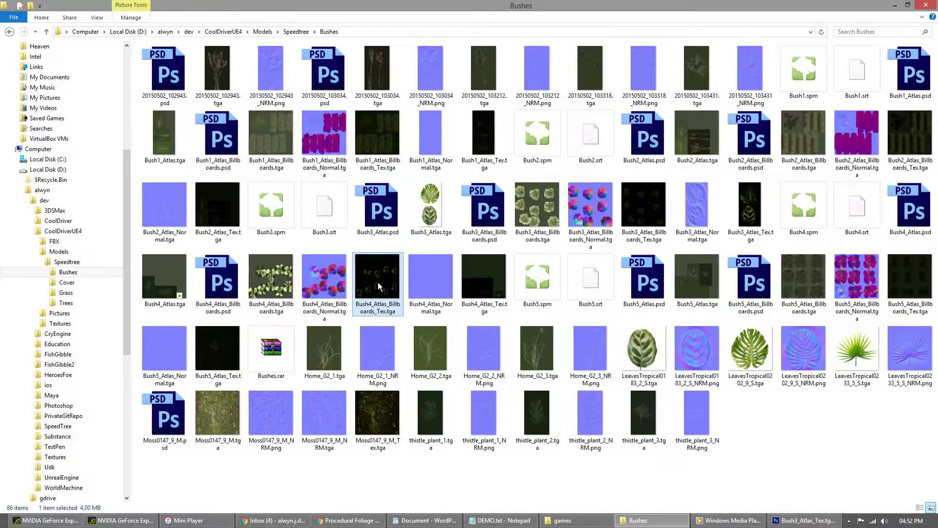
{"action": "double_click", "coordinate": [269, 284]}
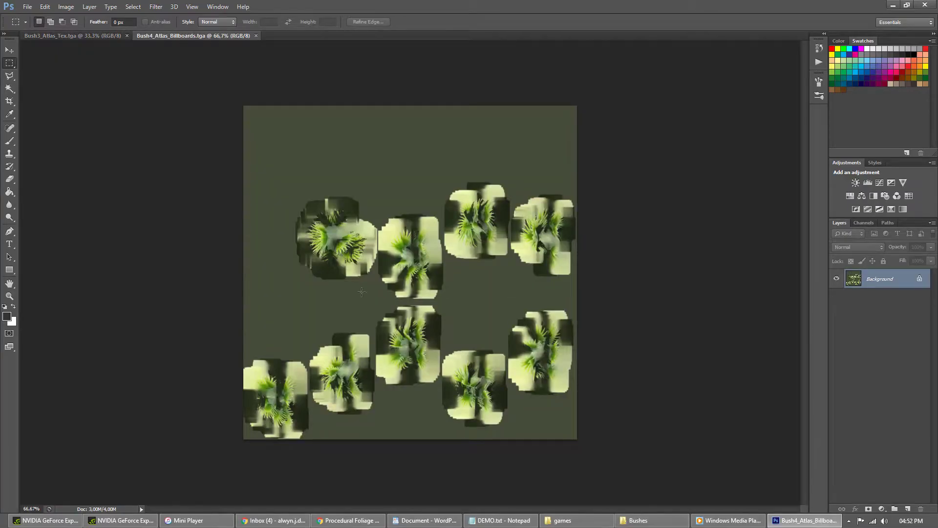
{"action": "key", "text": "alt+Tab"}
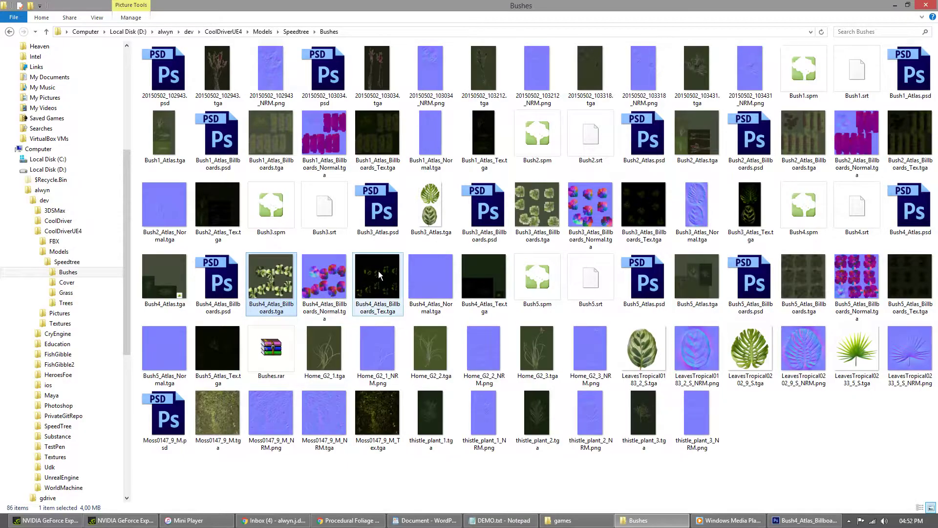
{"action": "double_click", "coordinate": [379, 285]}
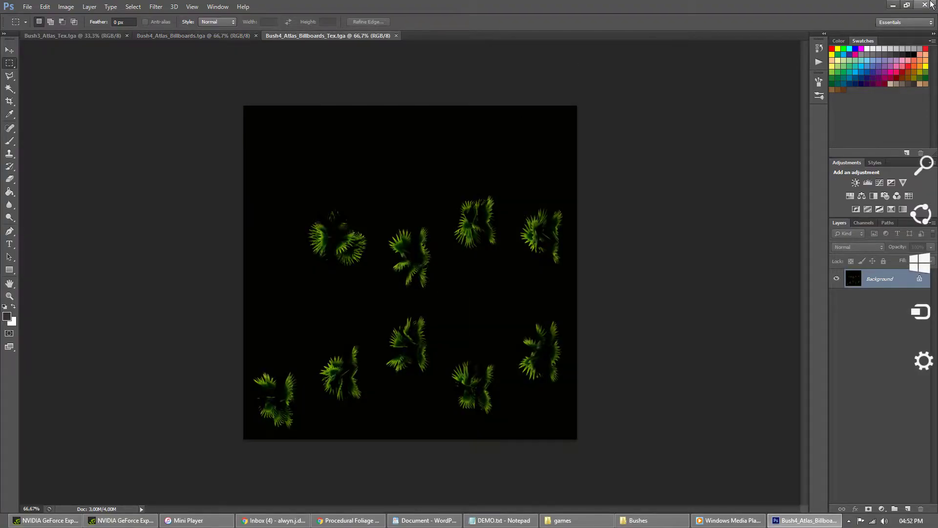
{"action": "left_click", "coordinate": [929, 5]}
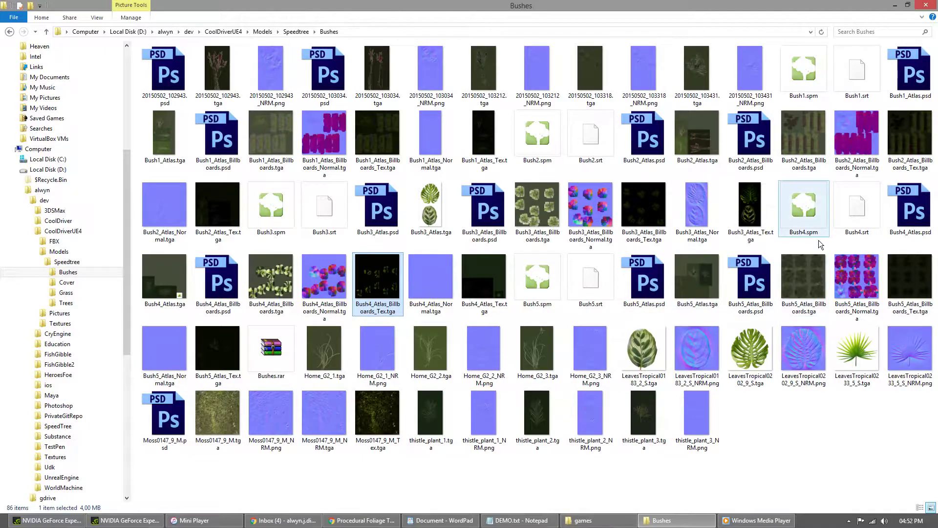
Step: Open Bush3_Atlas.tga in Photoshop and show its Alpha 1 channel over the leaves, then hide the channel
{"action": "left_click", "coordinate": [753, 211]}
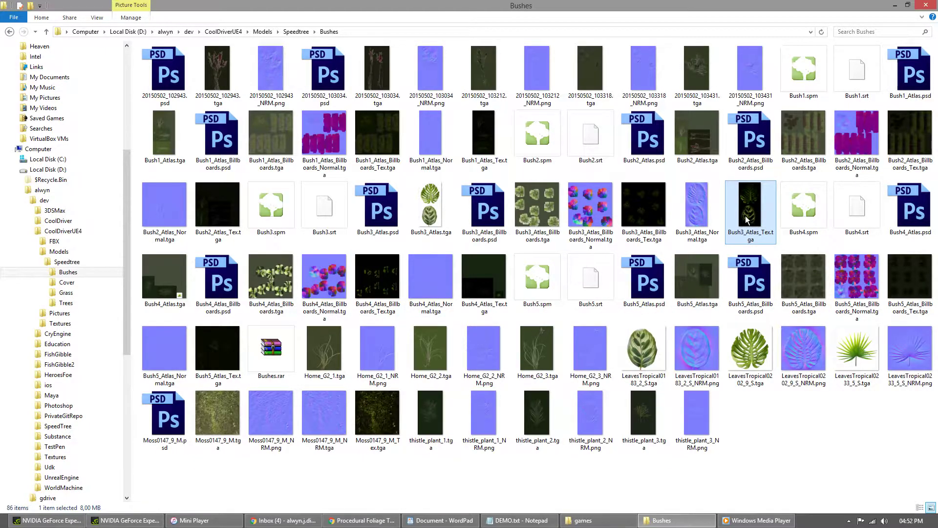
{"action": "double_click", "coordinate": [439, 211]}
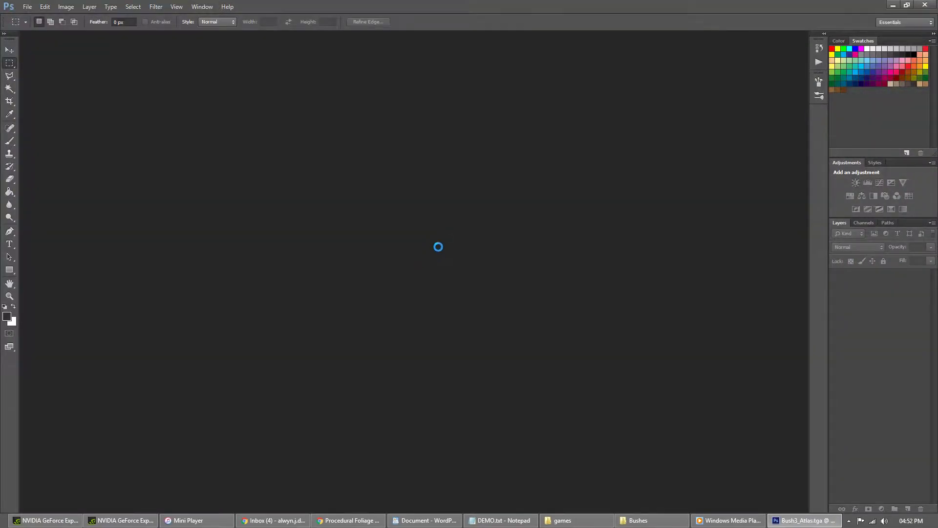
{"action": "left_click", "coordinate": [872, 224]}
{"action": "left_click", "coordinate": [836, 309]}
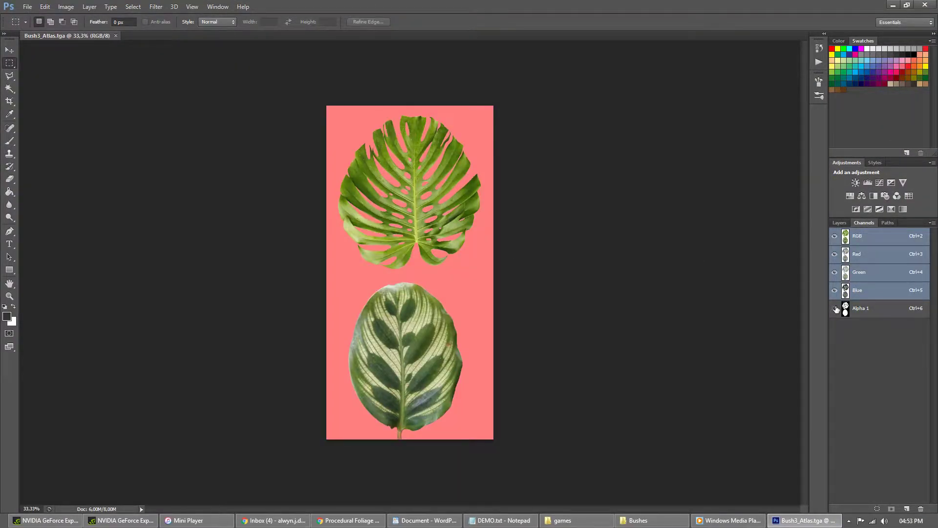
{"action": "left_click", "coordinate": [836, 308]}
Step: View Bush3_Atlas_Tex.tga from the Bushes folder in Photoshop for comparison, and close Photoshop
{"action": "key", "text": "alt+Tab"}
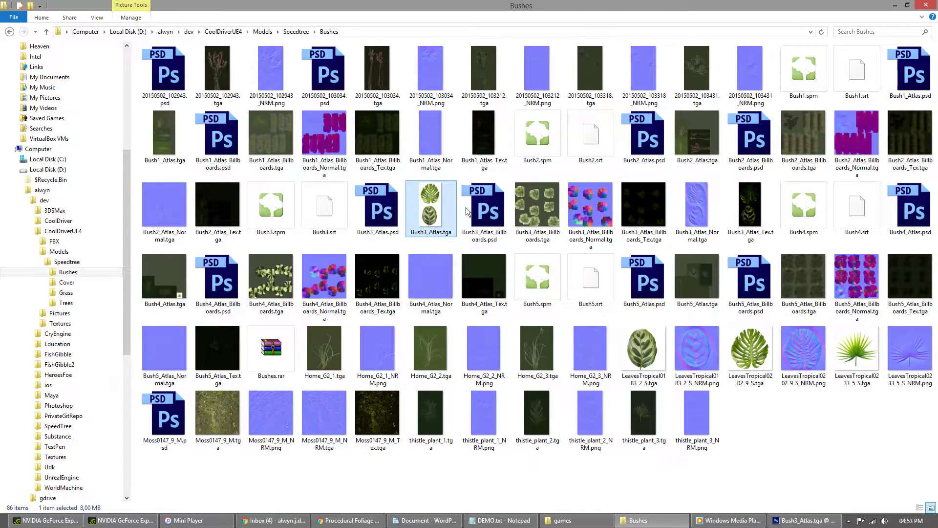
{"action": "double_click", "coordinate": [751, 205]}
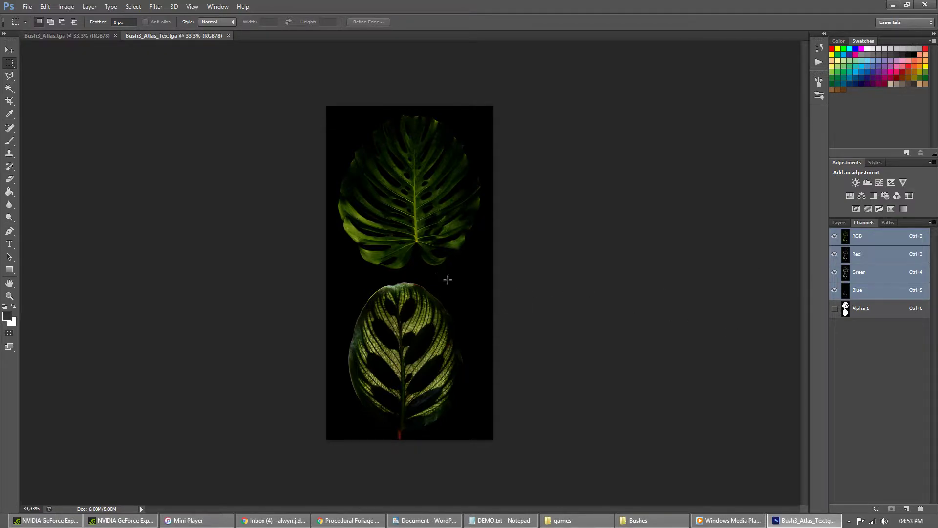
{"action": "left_click", "coordinate": [928, 5]}
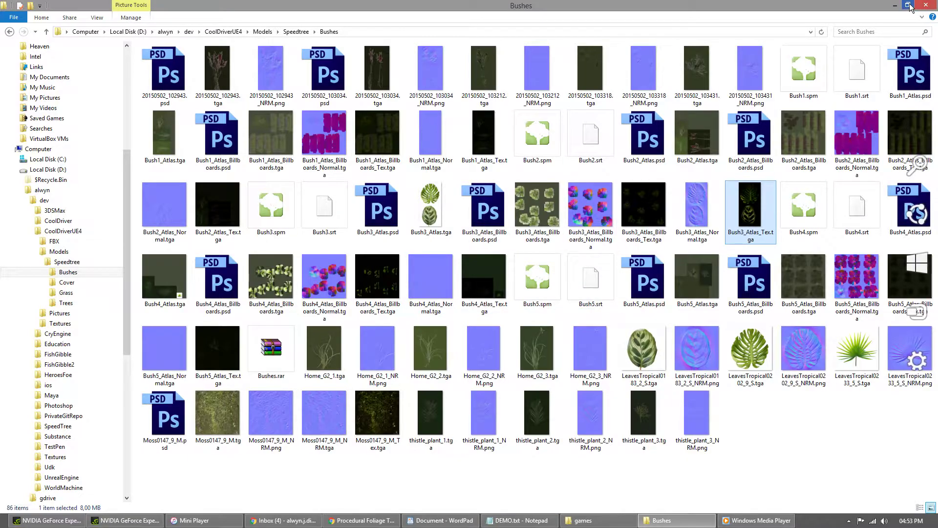
Step: Restore the Bushes folder window to normal size and close it, leaving the games folder window in front
{"action": "left_click", "coordinate": [909, 5]}
{"action": "left_click", "coordinate": [784, 149]}
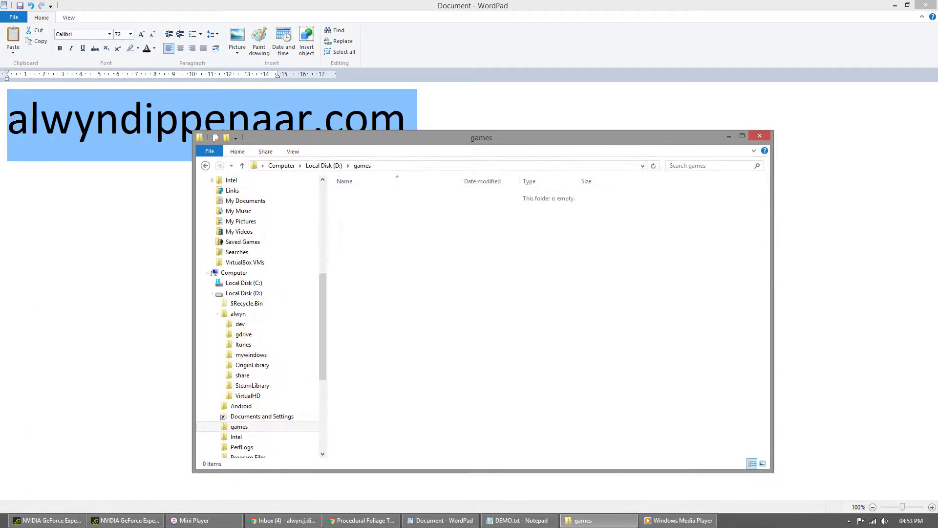
{"action": "left_click", "coordinate": [760, 136]}
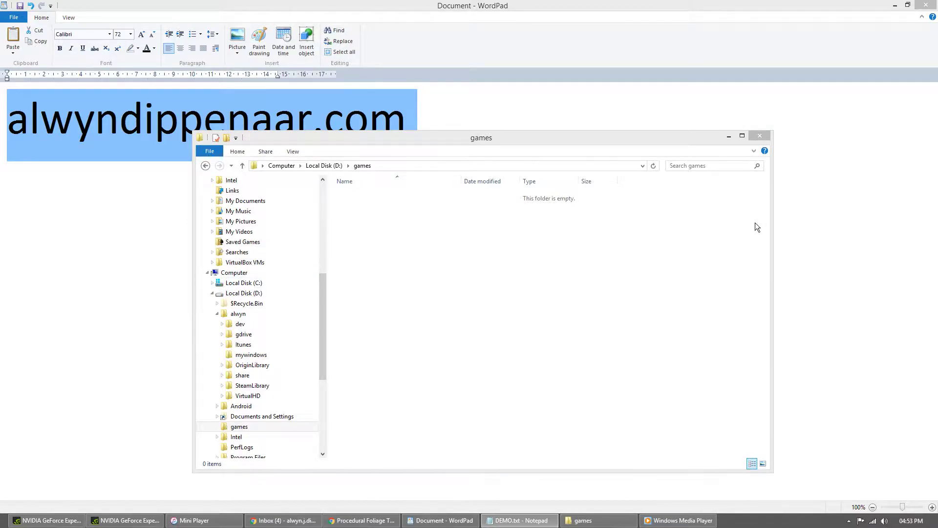
{"action": "left_click", "coordinate": [568, 262]}
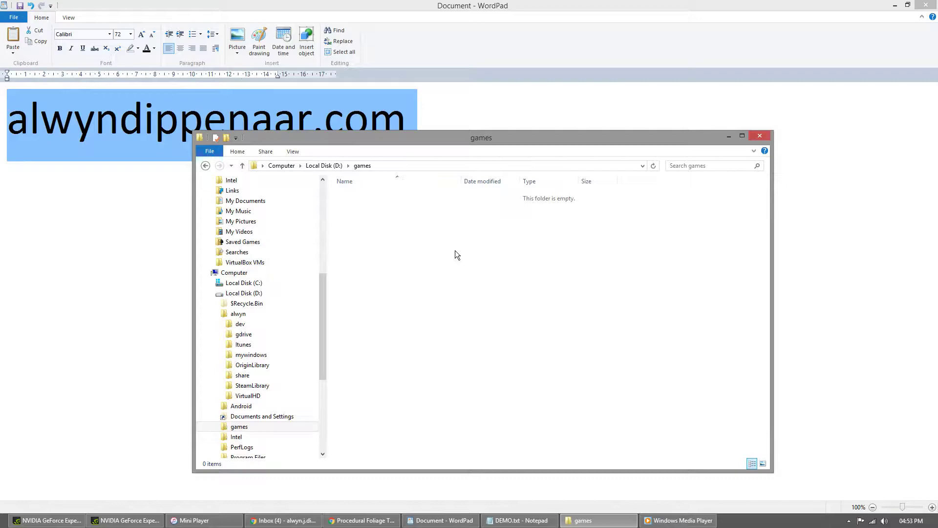
Step: Open the scenes folder of the Maya project UE4TiledWorldTest in a new File Explorer window
{"action": "key", "text": "ctrl+n"}
{"action": "key", "text": "F4"}
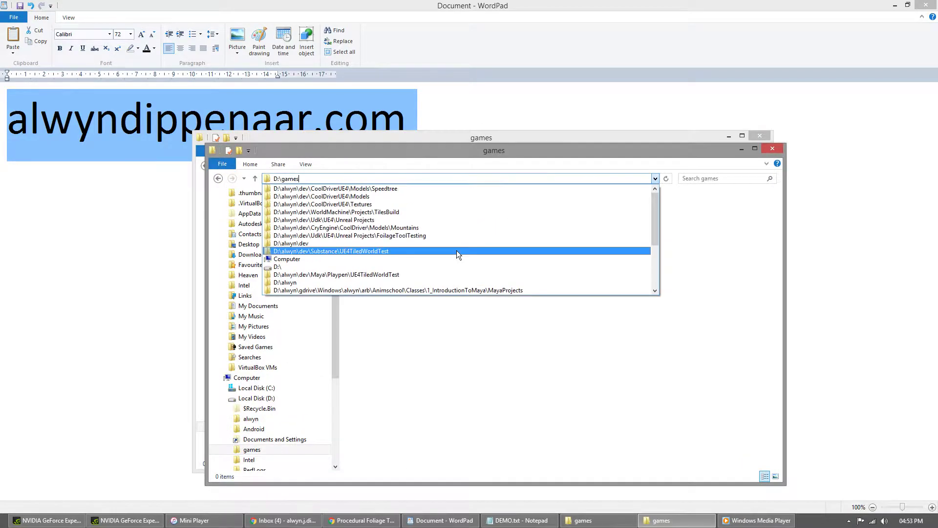
{"action": "key", "text": "Page_Down"}
{"action": "key", "text": "Page_Down"}
{"action": "key", "text": "Return"}
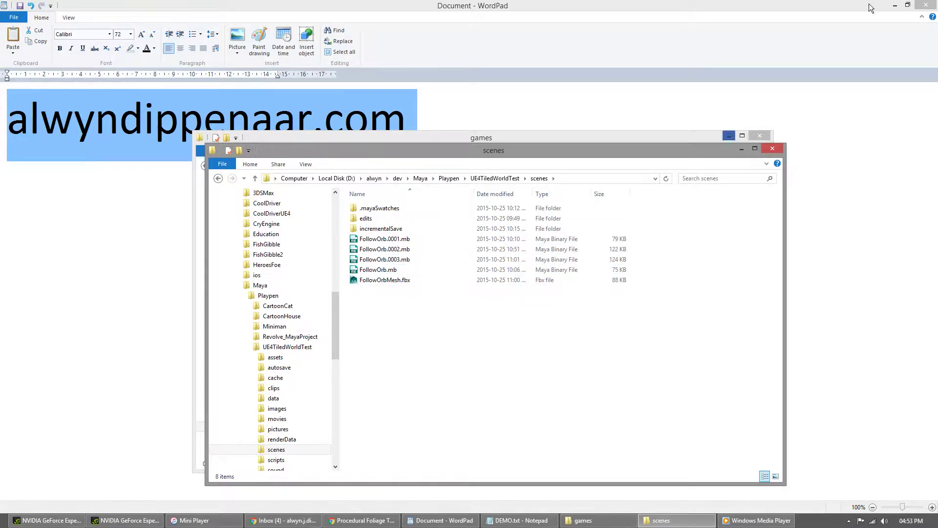
Step: Switch to Maya and open FollowOrb.0003.mb from the scenes folder, discarding the untitled scene
{"action": "left_click", "coordinate": [908, 6]}
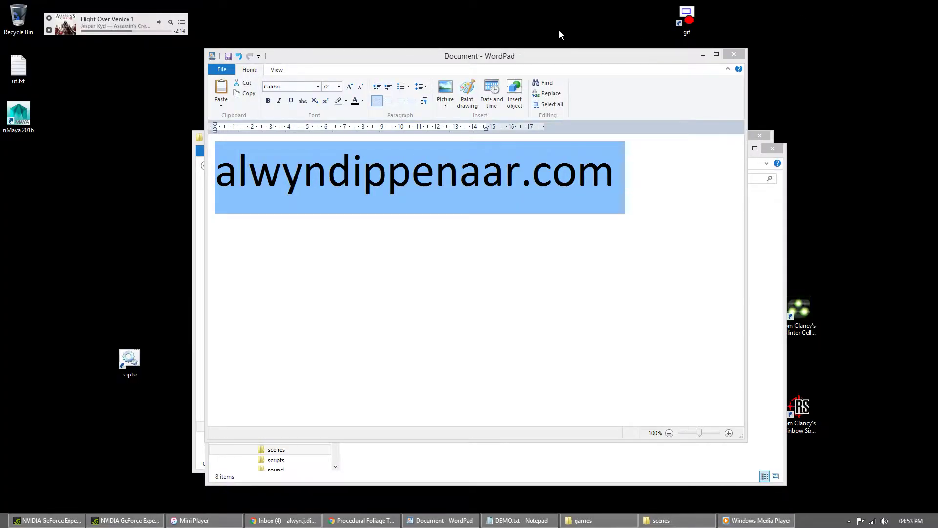
{"action": "left_click", "coordinate": [717, 54]}
{"action": "key", "text": "alt+Tab"}
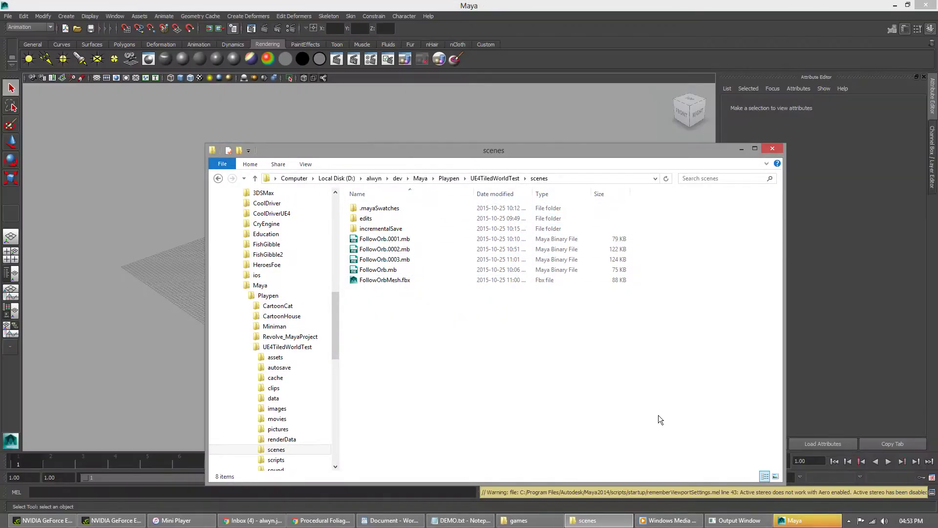
{"action": "left_click", "coordinate": [600, 9]}
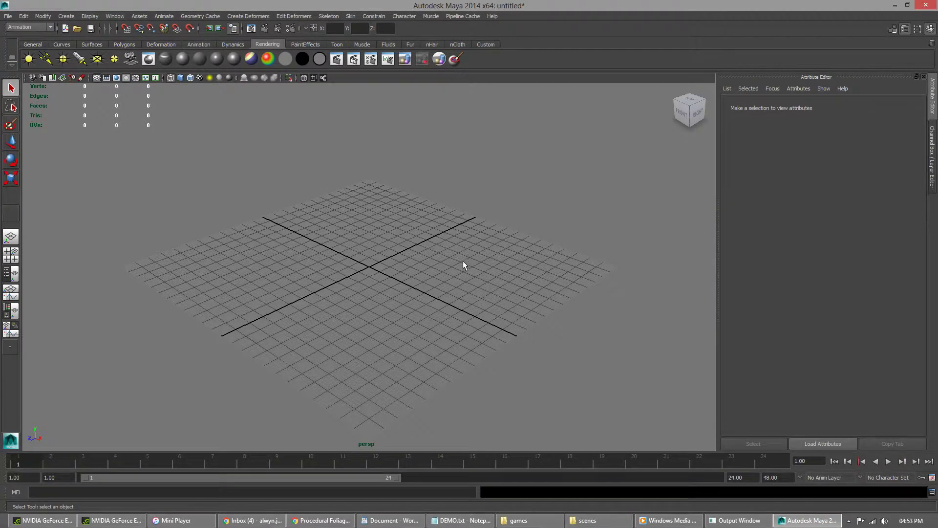
{"action": "key", "text": "ctrl+o"}
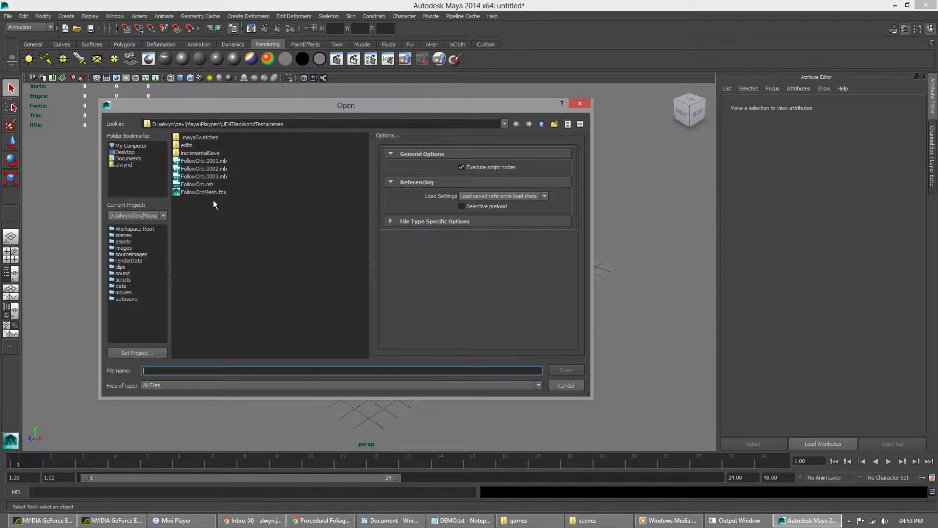
{"action": "double_click", "coordinate": [219, 177]}
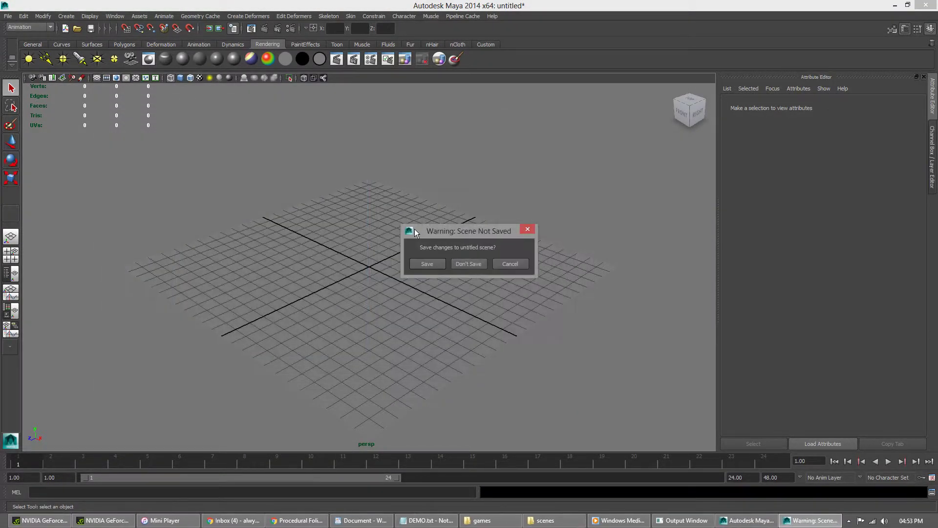
{"action": "left_click", "coordinate": [469, 264]}
Step: Inspect the orb mesh and the joint inside it from several angles, selecting each in turn
{"action": "left_click", "coordinate": [352, 260]}
{"action": "mouse_move", "coordinate": [352, 260]}
{"action": "left_mouse_down", "text": "alt"}
{"action": "mouse_move", "coordinate": [464, 312]}
{"action": "mouse_move", "coordinate": [333, 272]}
{"action": "mouse_move", "coordinate": [279, 288]}
{"action": "mouse_move", "coordinate": [362, 299]}
{"action": "mouse_move", "coordinate": [503, 270]}
{"action": "mouse_move", "coordinate": [329, 281]}
{"action": "mouse_move", "coordinate": [376, 254]}
{"action": "mouse_move", "coordinate": [409, 295]}
{"action": "mouse_move", "coordinate": [440, 283]}
{"action": "mouse_move", "coordinate": [351, 289]}
{"action": "mouse_move", "coordinate": [315, 306]}
{"action": "mouse_move", "coordinate": [348, 287]}
{"action": "mouse_move", "coordinate": [417, 296]}
{"action": "mouse_move", "coordinate": [341, 283]}
{"action": "mouse_move", "coordinate": [316, 296]}
{"action": "mouse_move", "coordinate": [332, 258]}
{"action": "mouse_move", "coordinate": [364, 261]}
{"action": "mouse_move", "coordinate": [360, 247]}
{"action": "left_mouse_up", "text": "alt"}
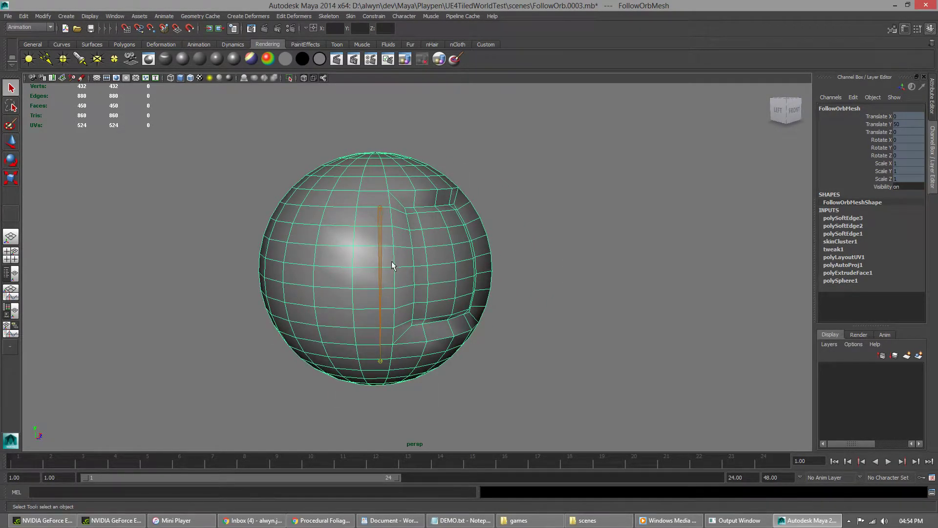
{"action": "left_click", "coordinate": [381, 232]}
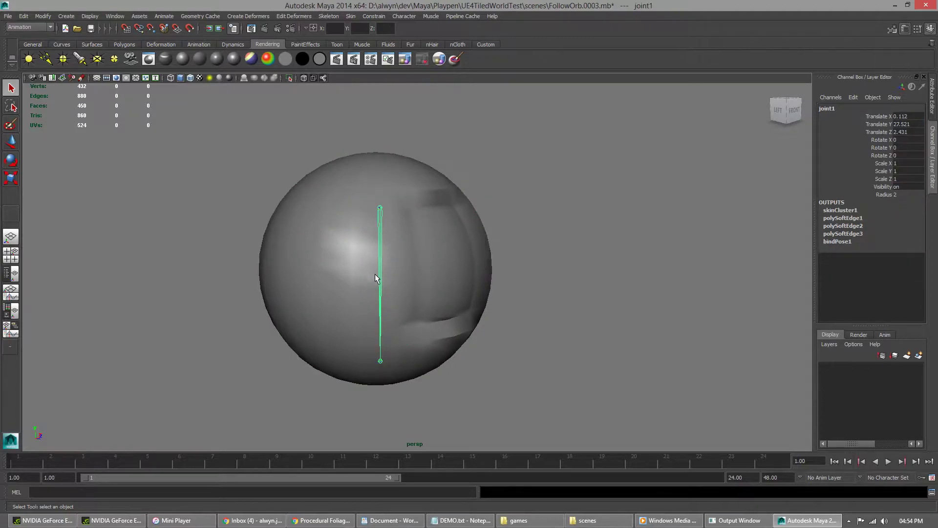
{"action": "left_click", "coordinate": [490, 214]}
{"action": "left_click_drag", "start_coordinate": [325, 271], "coordinate": [401, 294], "text": "alt"}
{"action": "left_click", "coordinate": [395, 203]}
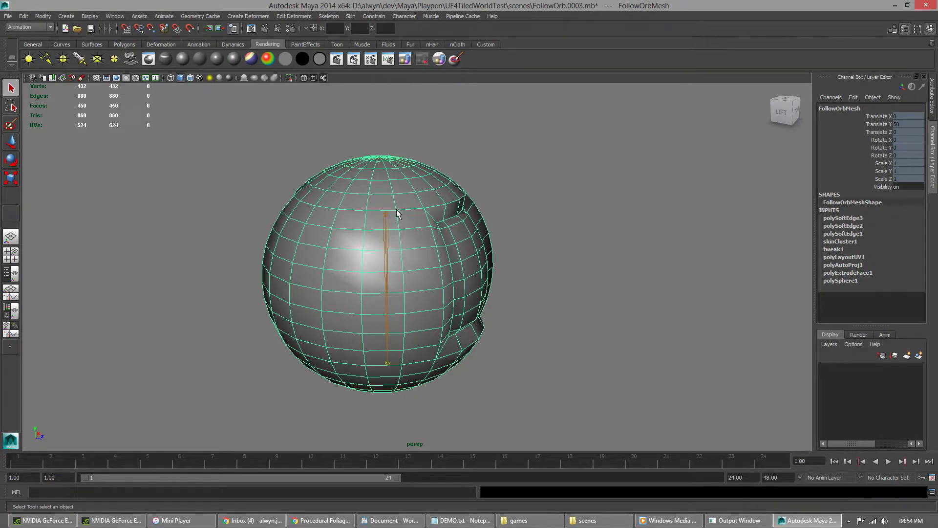
{"action": "left_click", "coordinate": [387, 235]}
{"action": "left_click_drag", "start_coordinate": [388, 293], "coordinate": [323, 279], "text": "alt"}
{"action": "left_click", "coordinate": [565, 245]}
{"action": "left_click", "coordinate": [380, 246]}
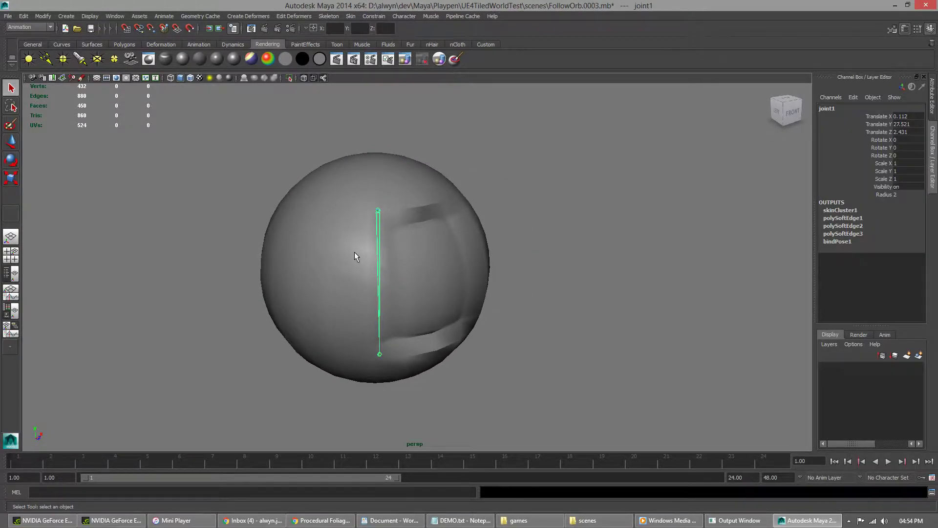
Step: Display the orb with its checker texture and inspect it from different sides with nothing selected
{"action": "left_click", "coordinate": [354, 251]}
{"action": "key", "text": "5"}
{"action": "key", "text": "6"}
{"action": "left_click_drag", "start_coordinate": [359, 257], "coordinate": [472, 281], "text": "alt"}
{"action": "left_click", "coordinate": [611, 186]}
{"action": "left_click_drag", "start_coordinate": [364, 328], "coordinate": [353, 265], "text": "alt"}
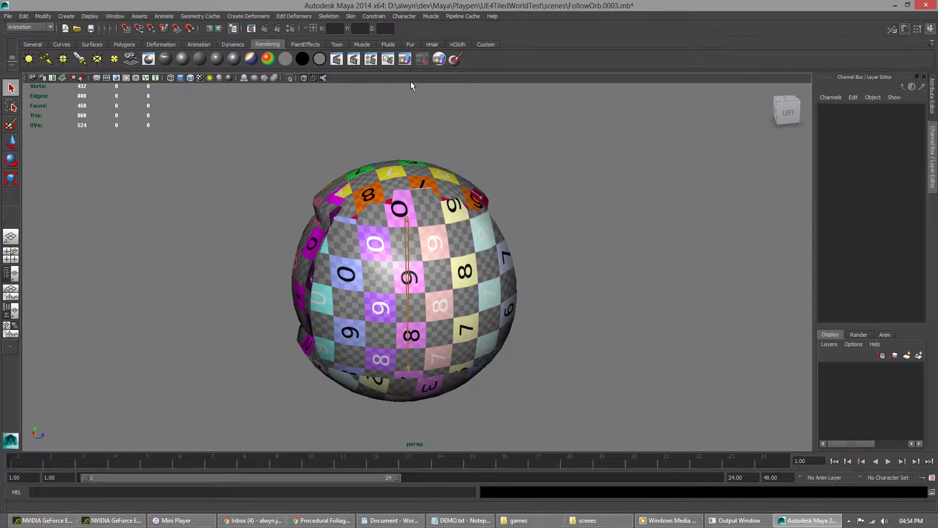
Step: Examine the orb's UV layout over the checker image in the UV Texture Editor, and close Maya without saving
{"action": "left_click", "coordinate": [124, 45]}
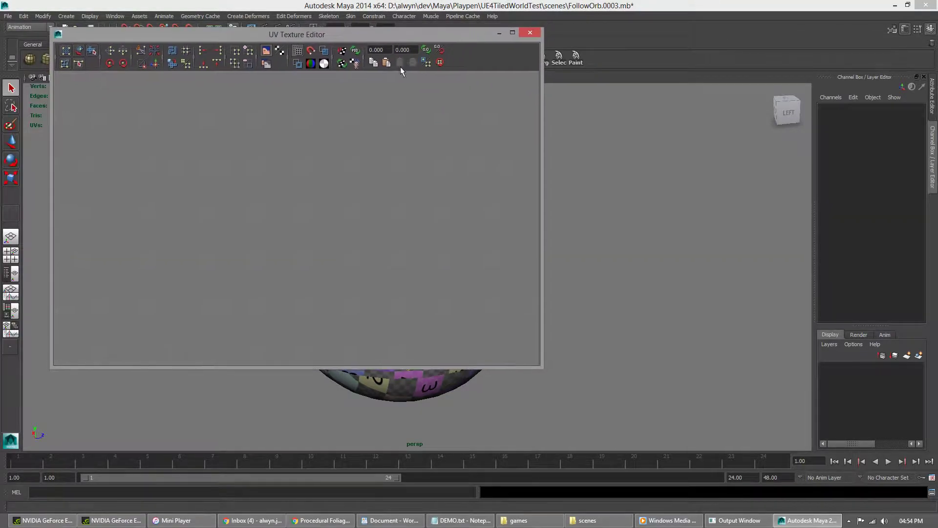
{"action": "left_click", "coordinate": [423, 387]}
{"action": "scroll", "coordinate": [293, 220], "scroll_direction": "down", "scroll_amount": 5}
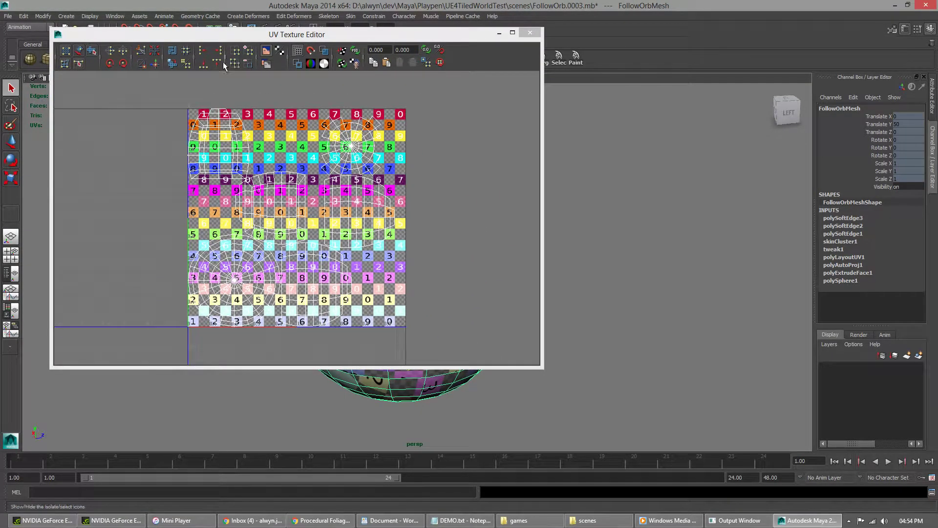
{"action": "left_click", "coordinate": [267, 51]}
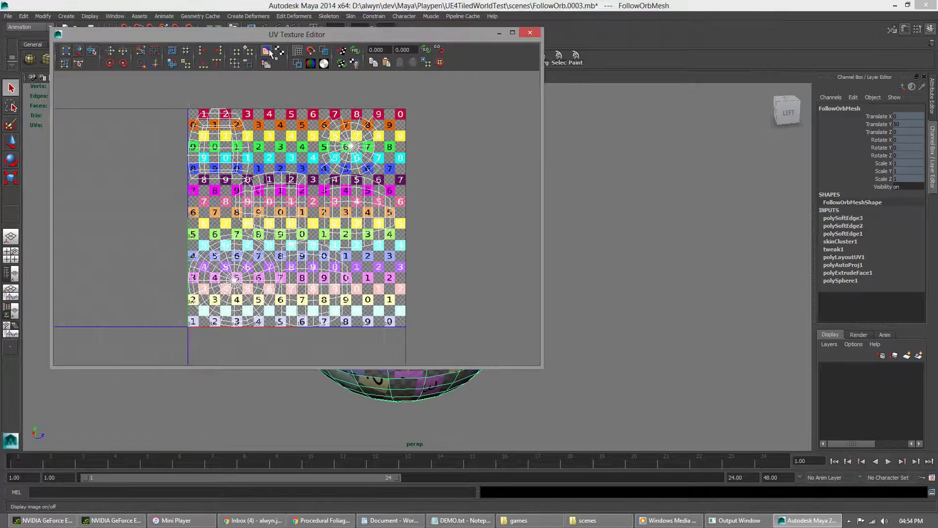
{"action": "left_click", "coordinate": [505, 33]}
{"action": "left_click", "coordinate": [927, 5]}
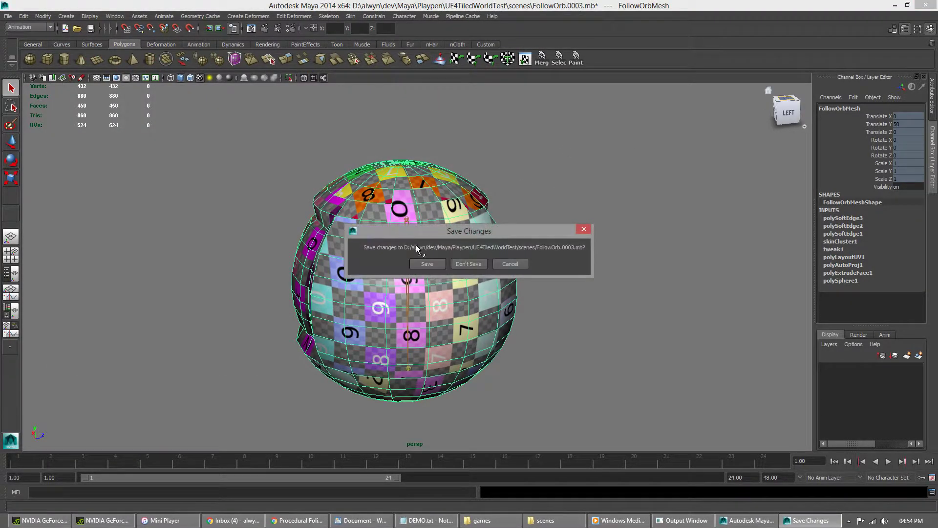
{"action": "left_click", "coordinate": [465, 264]}
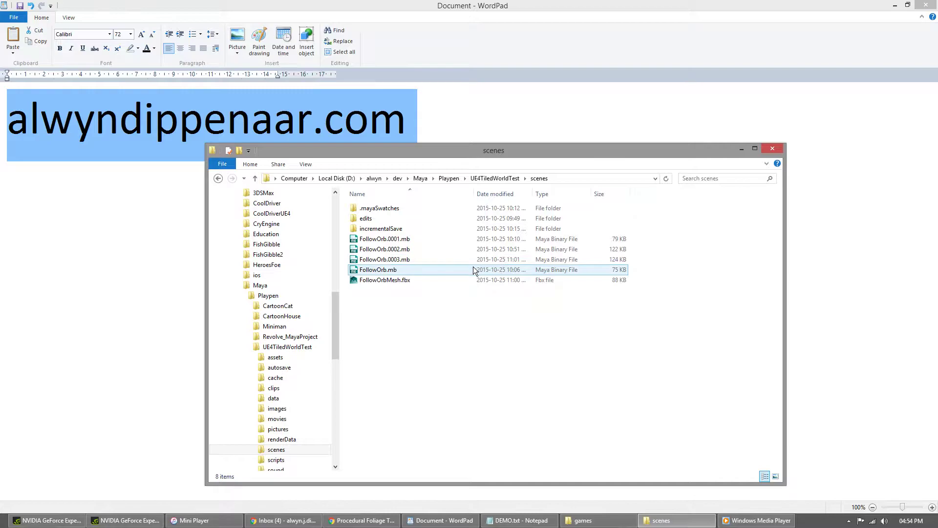
Step: Highlight the exported FollowOrbMesh.fbx in the scenes folder and clear the selection
{"action": "left_click", "coordinate": [412, 282]}
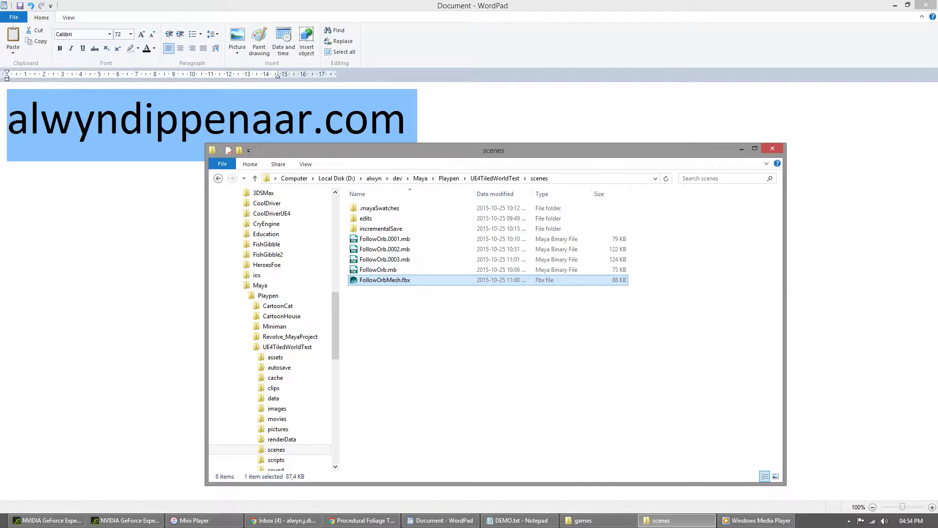
{"action": "key", "text": "alt+Tab"}
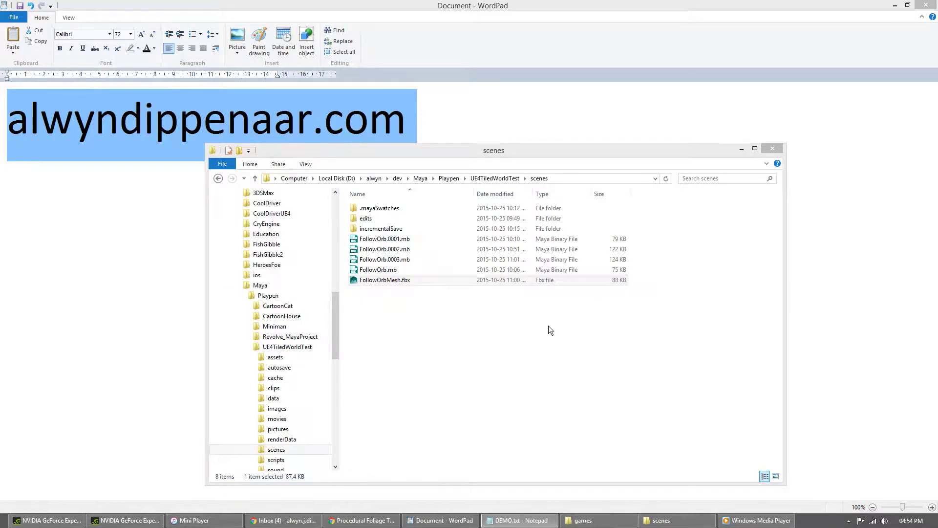
{"action": "left_click", "coordinate": [519, 338]}
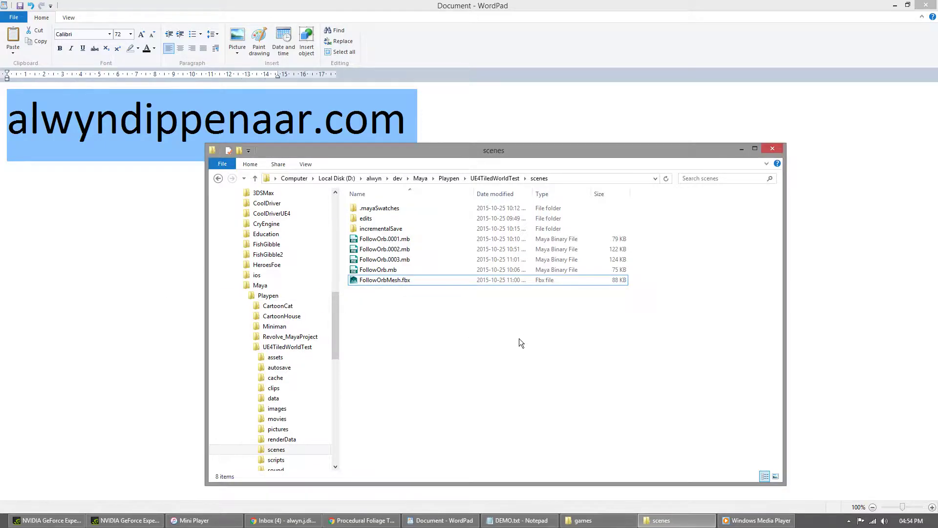
Step: Open the UE4TiledWorldTest folder under Substance in a new File Explorer window started from the games folder
{"action": "left_click", "coordinate": [583, 520]}
{"action": "key", "text": "ctrl+n"}
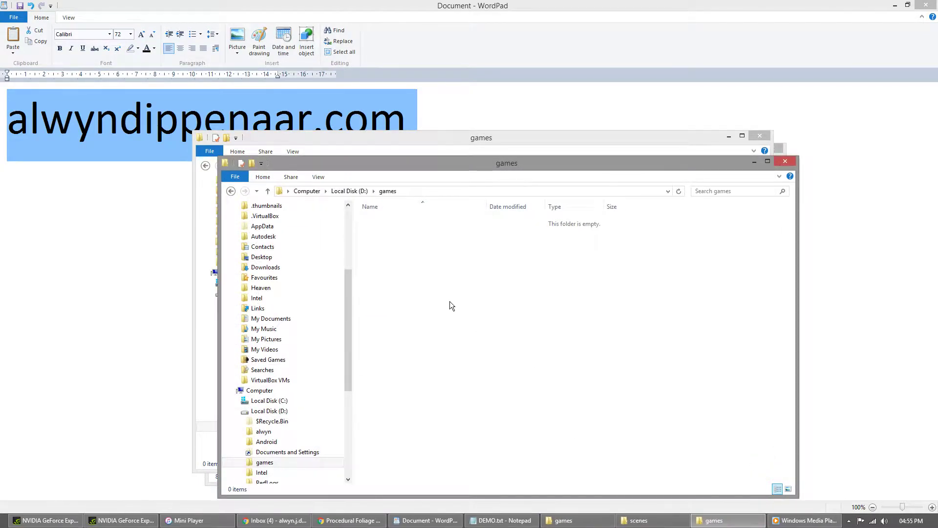
{"action": "key", "text": "F4"}
{"action": "key", "text": "Down"}
{"action": "scroll", "coordinate": [450, 301], "scroll_direction": "down", "scroll_amount": 4}
{"action": "left_click", "coordinate": [449, 301]}
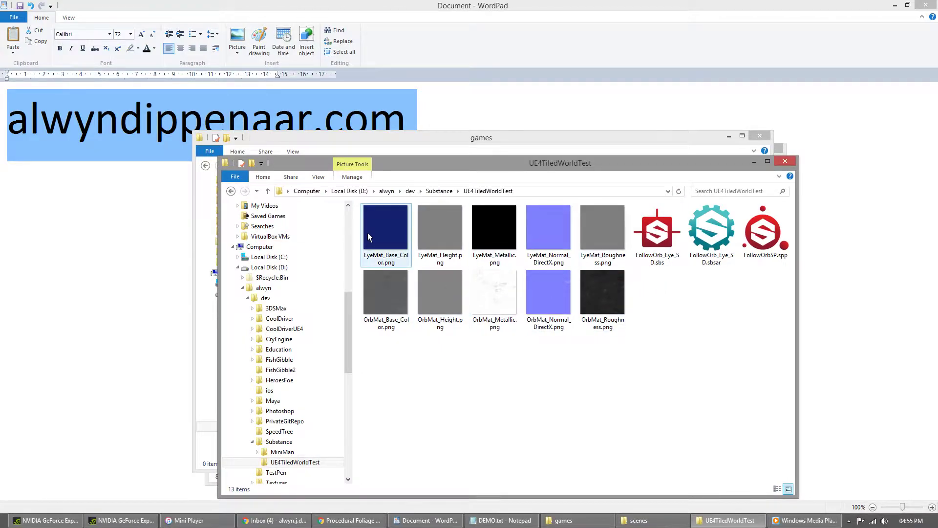
Step: Open FollowOrbSP.spp in Substance Painter, dismiss the welcome screen, decline the version update, and orbit the textured orb
{"action": "left_click", "coordinate": [772, 235]}
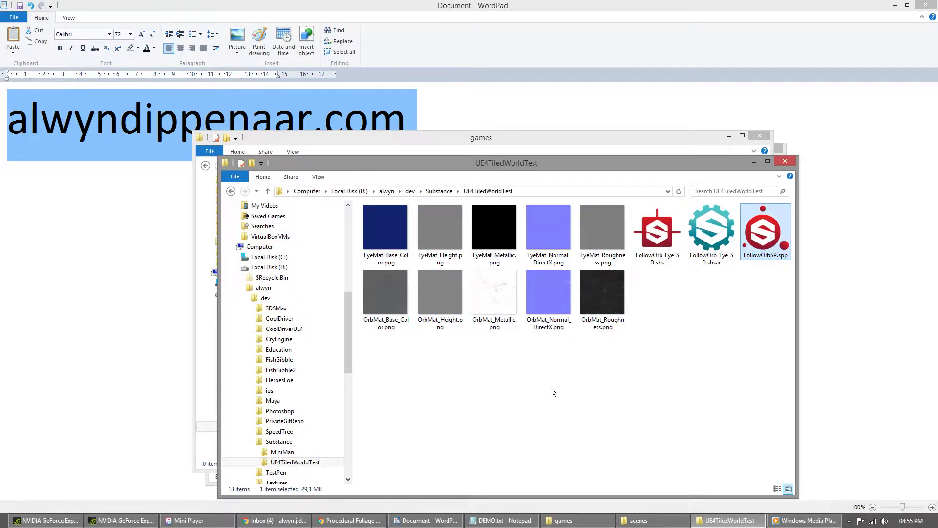
{"action": "key", "text": "Return"}
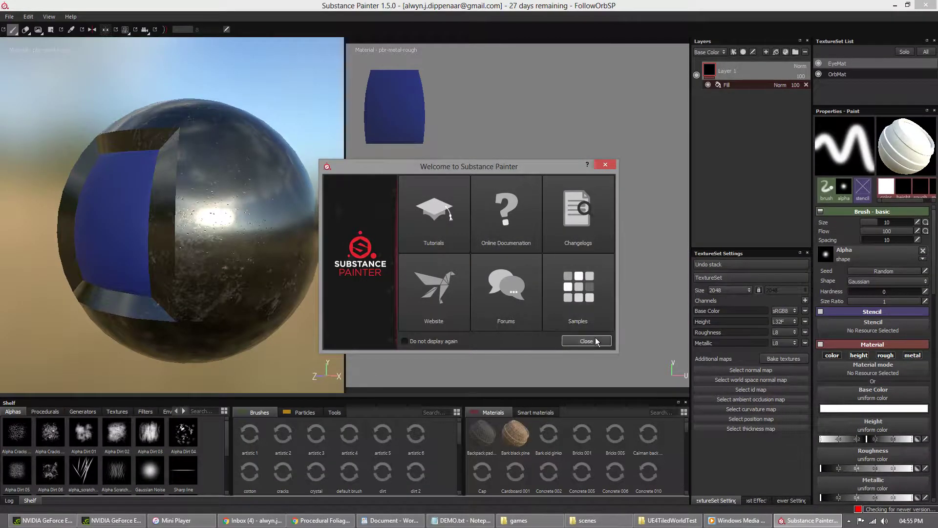
{"action": "left_click", "coordinate": [594, 339]}
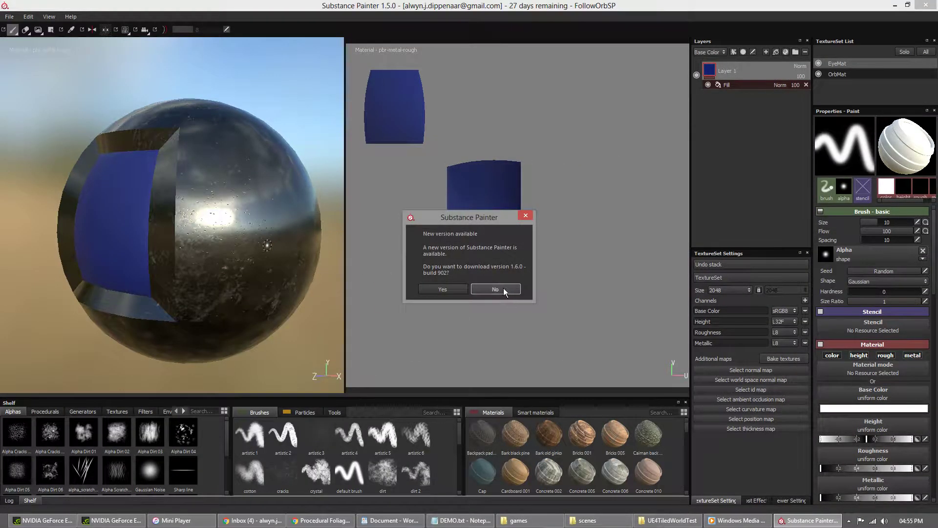
{"action": "left_click", "coordinate": [501, 289]}
{"action": "mouse_move", "coordinate": [133, 226]}
{"action": "left_mouse_down", "text": "alt"}
{"action": "mouse_move", "coordinate": [272, 256]}
{"action": "mouse_move", "coordinate": [391, 200]}
{"action": "left_mouse_up", "text": "alt"}
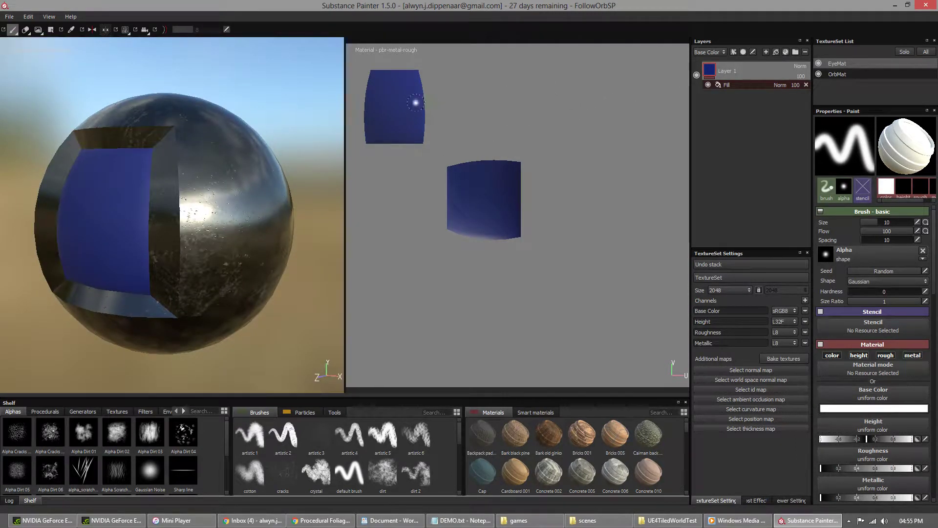
Step: Examine the EyeMat and OrbMat texture sets in turn while orbiting the orb to compare its eye and shell surfaces
{"action": "left_click", "coordinate": [856, 73]}
{"action": "left_click", "coordinate": [861, 64]}
{"action": "left_click_drag", "start_coordinate": [76, 224], "coordinate": [105, 188], "text": "alt"}
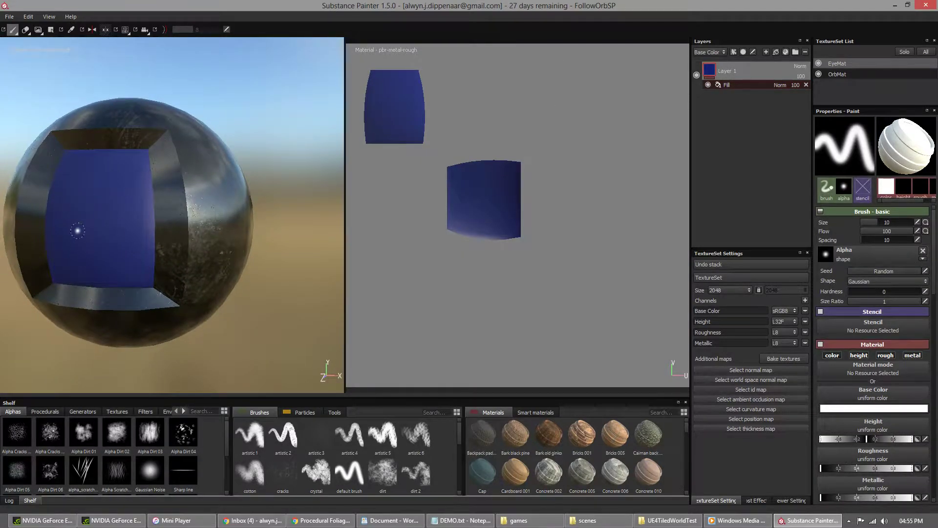
{"action": "left_click", "coordinate": [853, 74]}
{"action": "left_click_drag", "start_coordinate": [113, 215], "coordinate": [131, 219], "text": "alt"}
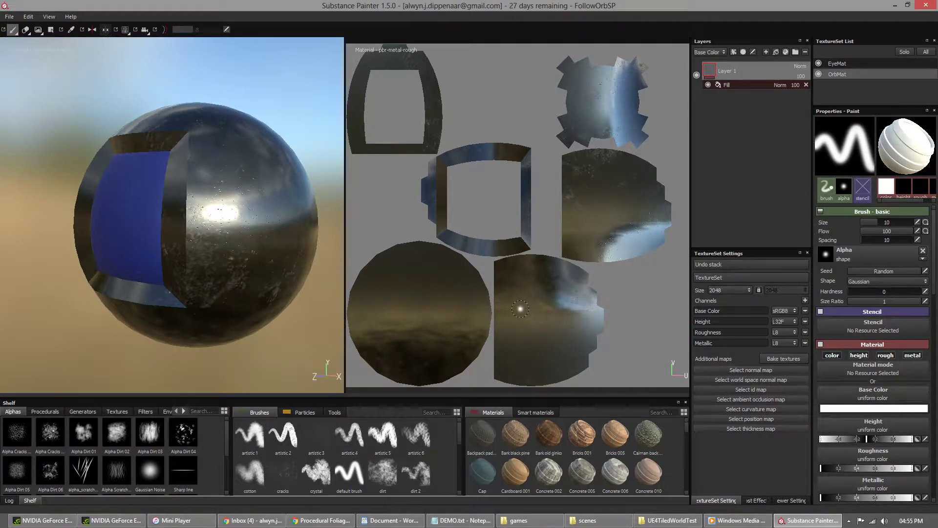
{"action": "mouse_move", "coordinate": [250, 228]}
{"action": "left_mouse_down", "text": "alt"}
{"action": "mouse_move", "coordinate": [214, 247]}
{"action": "mouse_move", "coordinate": [186, 216]}
{"action": "mouse_move", "coordinate": [199, 246]}
{"action": "mouse_move", "coordinate": [195, 210]}
{"action": "mouse_move", "coordinate": [254, 181]}
{"action": "left_mouse_up", "text": "alt"}
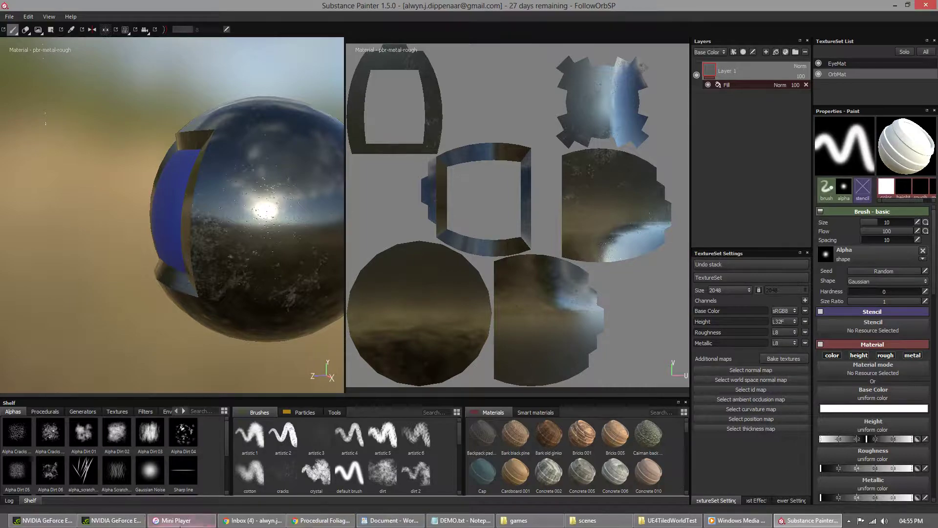
Step: Play an early section of the WorldCompositionDemo video in Windows Media Player, pause it, and return to Substance Painter
{"action": "left_click", "coordinate": [737, 521]}
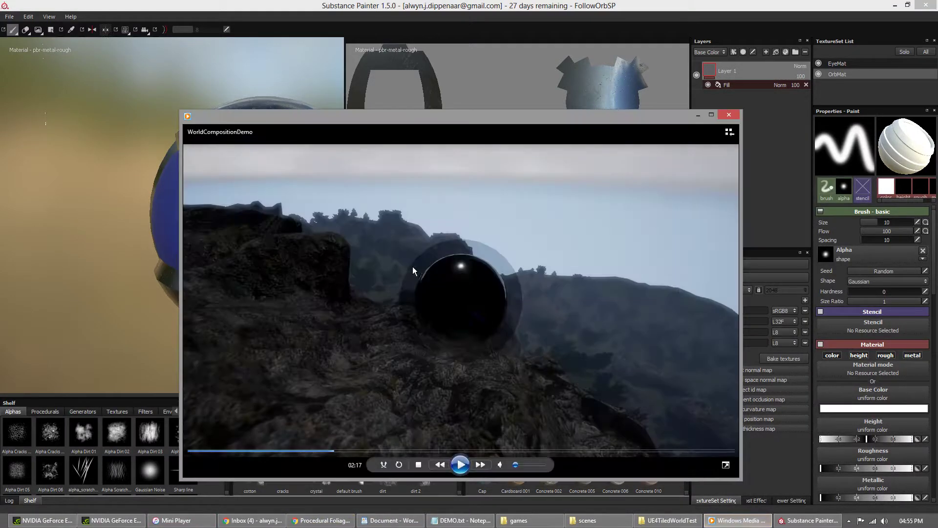
{"action": "left_click", "coordinate": [242, 451]}
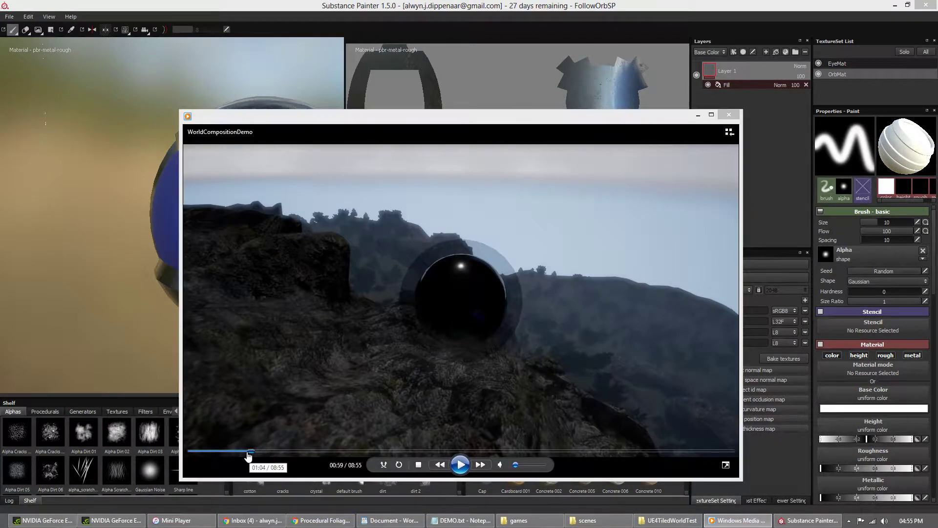
{"action": "left_click", "coordinate": [461, 465]}
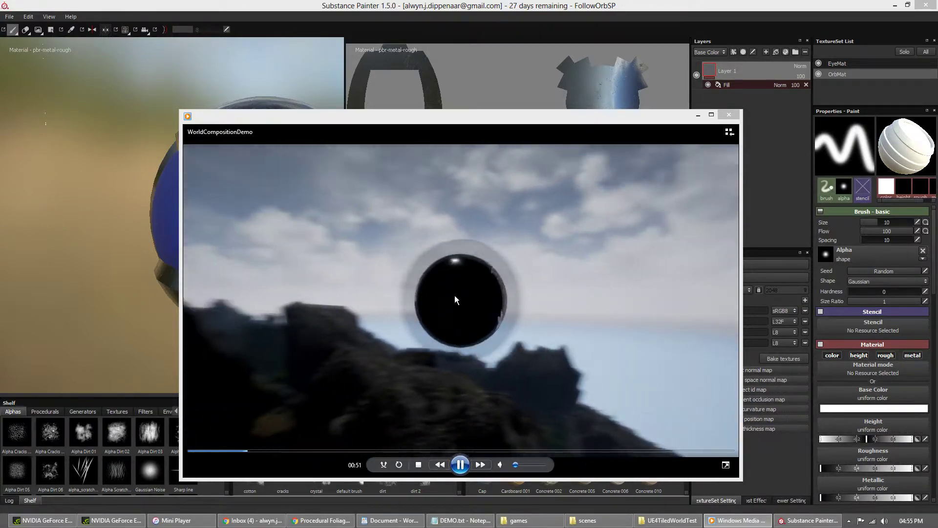
{"action": "left_click", "coordinate": [462, 468]}
{"action": "left_click", "coordinate": [504, 5]}
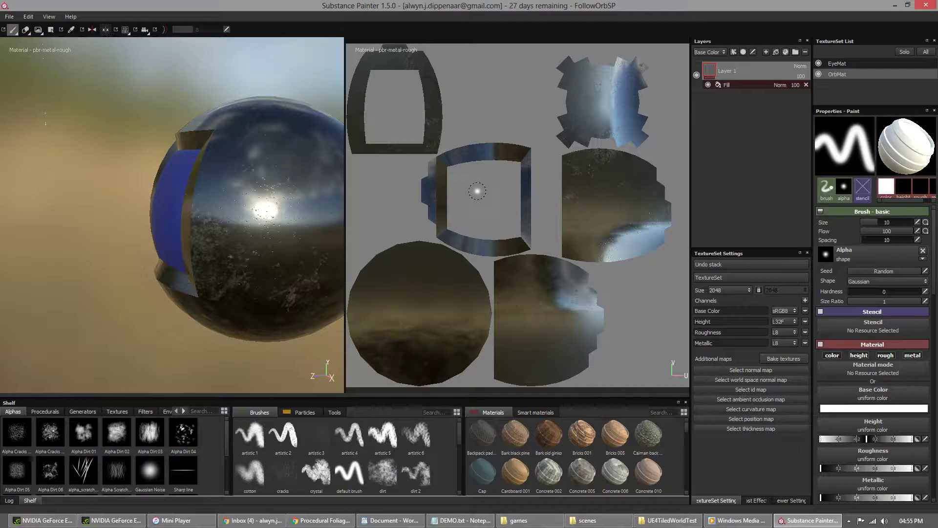
Step: Close Substance Painter after a last orbit of the orb, discarding the project changes, and minimize the video player
{"action": "left_click_drag", "start_coordinate": [215, 222], "coordinate": [227, 221], "text": "alt"}
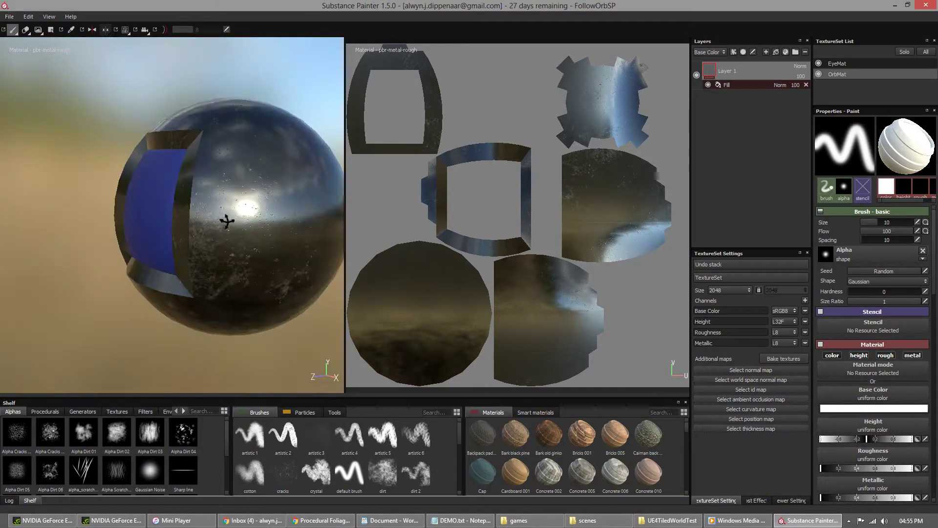
{"action": "left_click", "coordinate": [925, 6]}
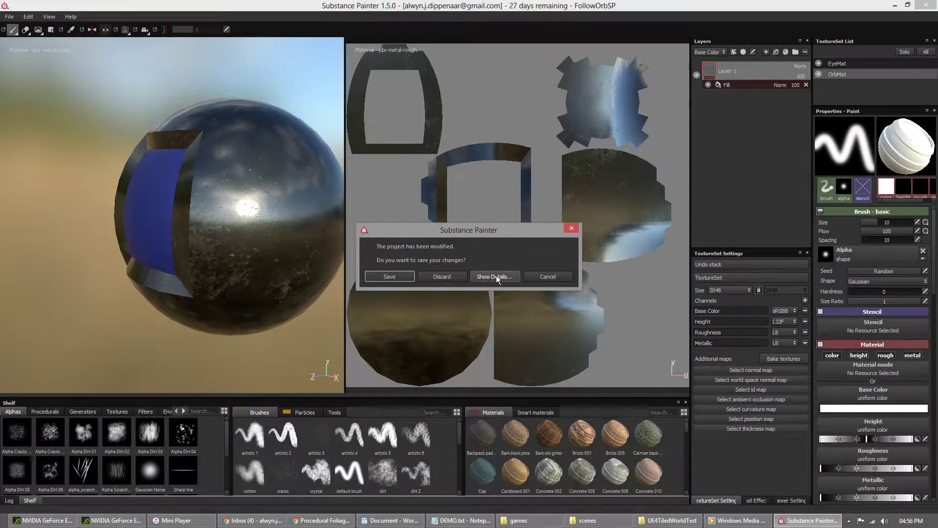
{"action": "left_click", "coordinate": [429, 277]}
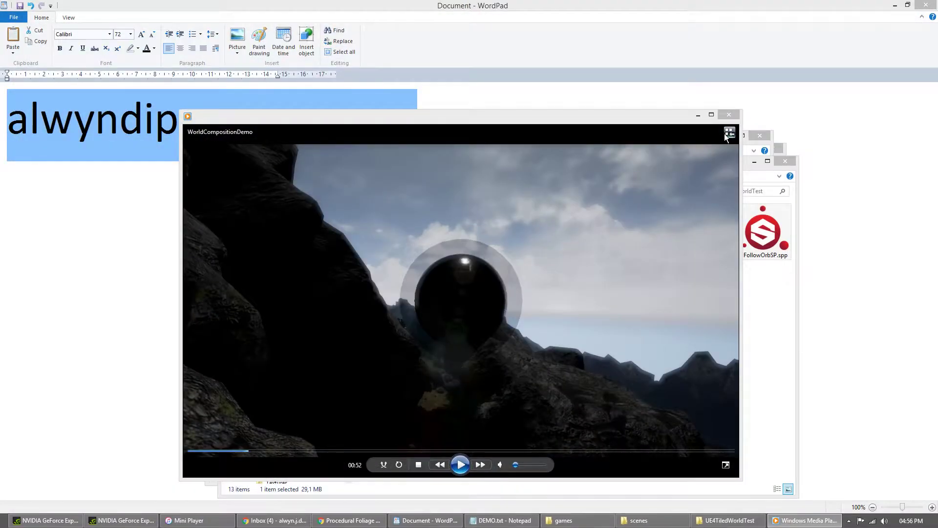
{"action": "left_click", "coordinate": [698, 115]}
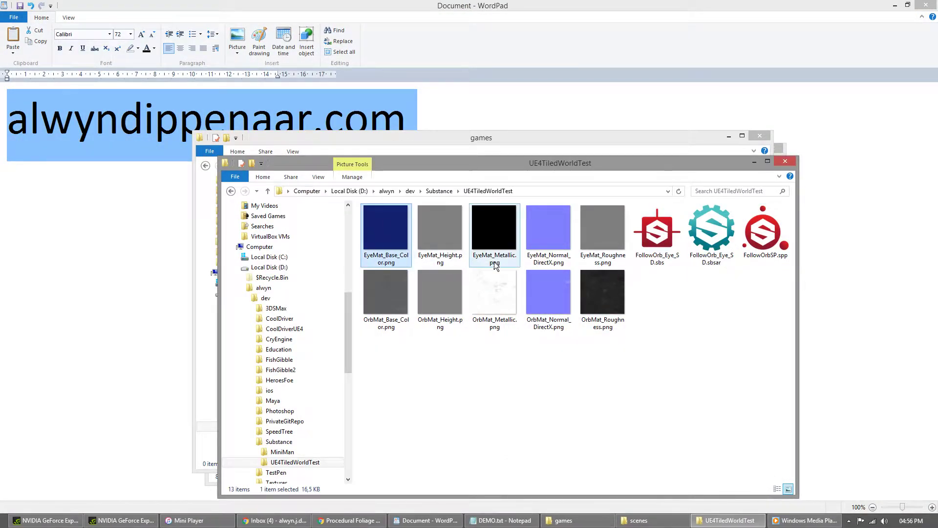
Step: Highlight all files in the UE4TiledWorldTest folder, view OrbMat_Normal_DirectX.png and the images before it, and close the viewer
{"action": "key", "text": "ctrl+a"}
{"action": "left_click", "coordinate": [675, 337]}
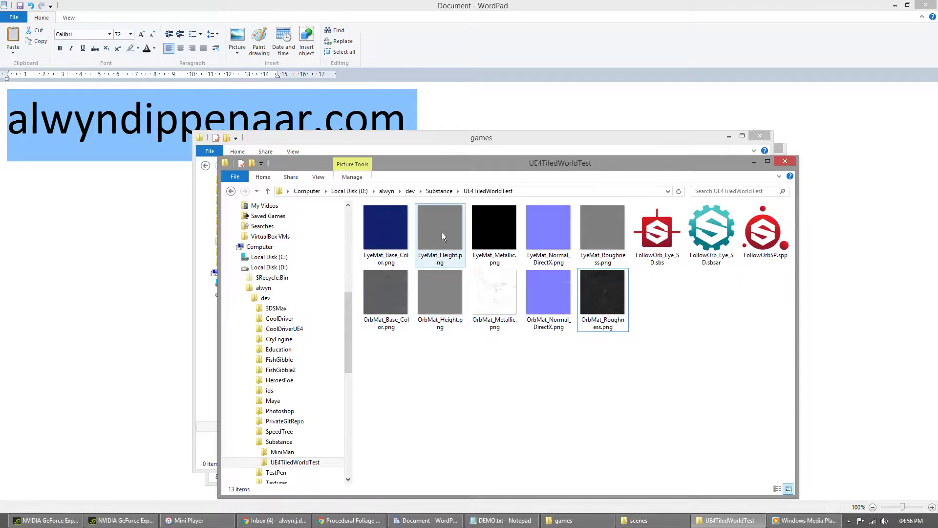
{"action": "double_click", "coordinate": [548, 286]}
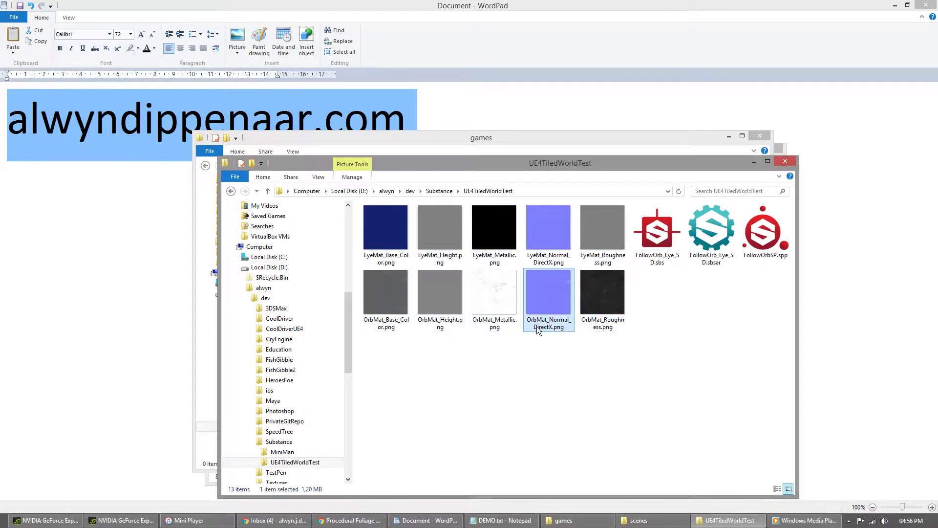
{"action": "left_click", "coordinate": [653, 84]}
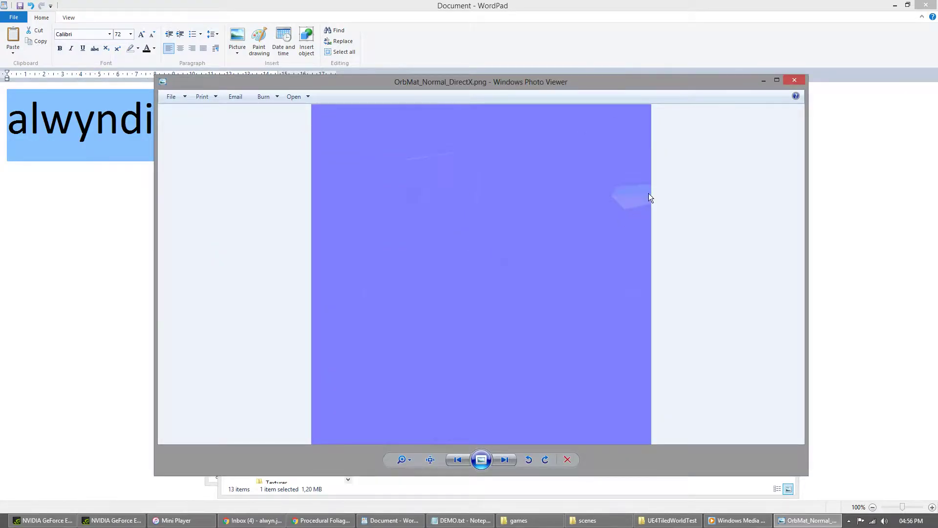
{"action": "key", "text": "Left"}
{"action": "key", "text": "Left"}
{"action": "key", "text": "Left"}
{"action": "left_click", "coordinate": [793, 81]}
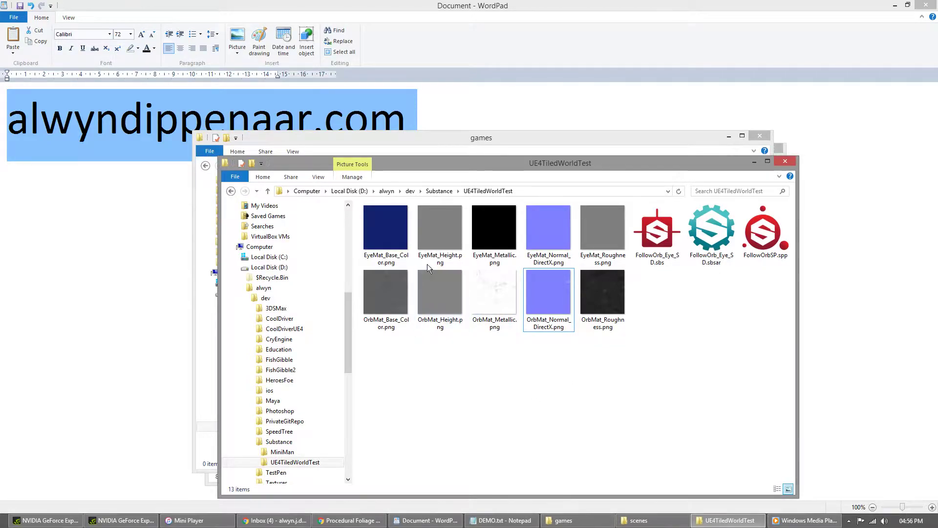
Step: Highlight EyeMat_Metallic.png and EyeMat_Normal_DirectX.png in turn, and clear the selection
{"action": "left_click", "coordinate": [495, 228]}
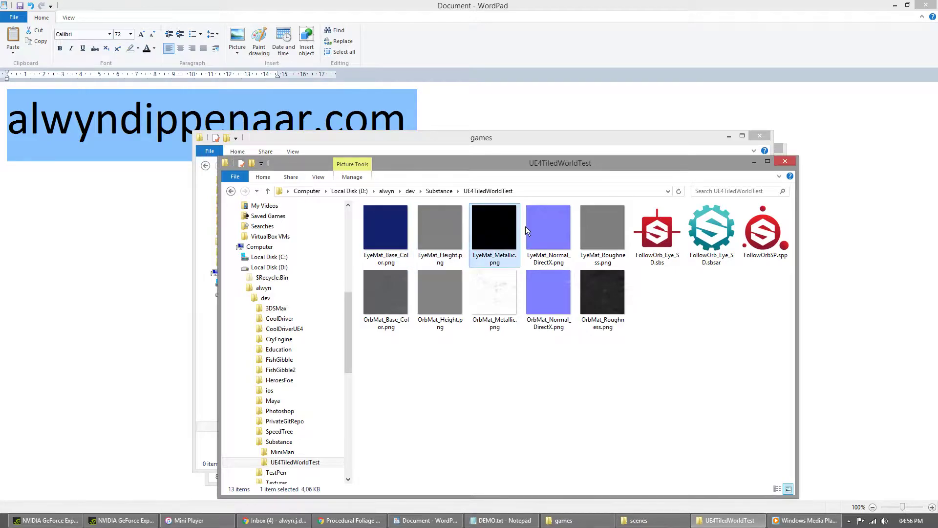
{"action": "left_click", "coordinate": [560, 235]}
{"action": "left_click", "coordinate": [593, 379]}
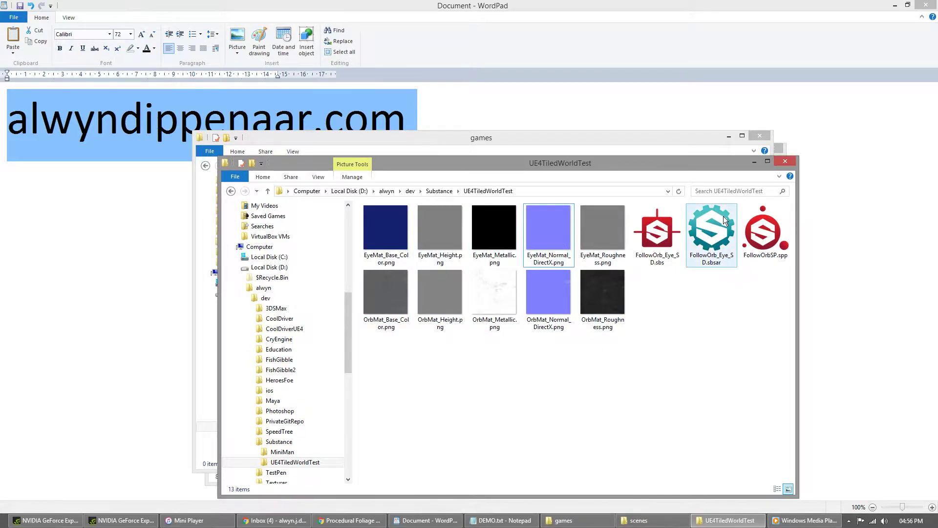
Step: Open FollowOrb_Eye_SD.sbs in Substance Designer, dismiss the welcome screen, and load FollowOrbMesh.fbx from the scenes folder into the 3D view
{"action": "double_click", "coordinate": [657, 232]}
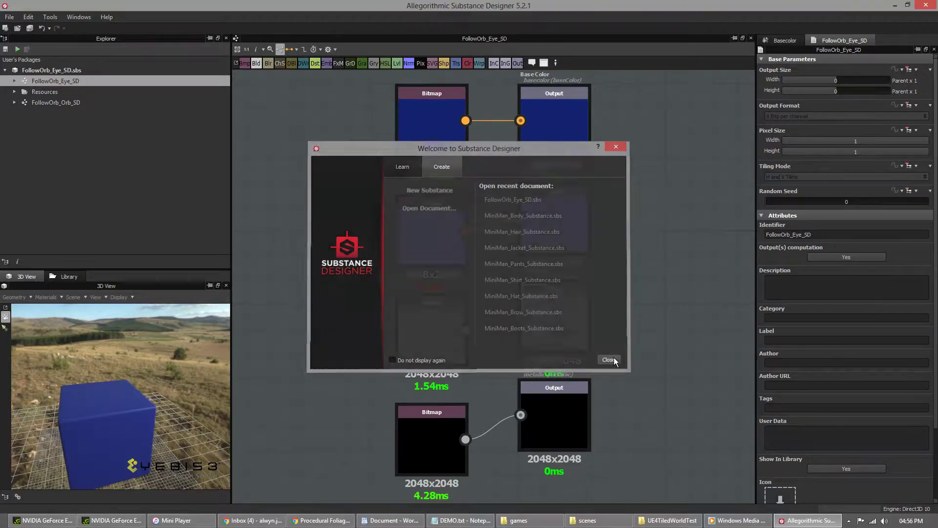
{"action": "left_click", "coordinate": [609, 360]}
{"action": "key", "text": "alt+Tab"}
{"action": "key", "text": "alt+Tab"}
{"action": "key", "text": "alt+Tab"}
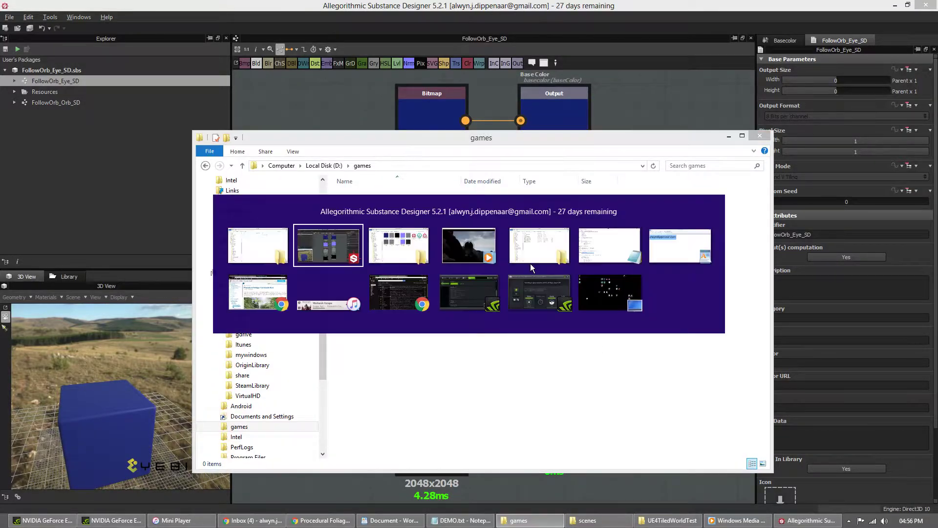
{"action": "left_click", "coordinate": [530, 263]}
{"action": "key", "text": "alt+Tab"}
{"action": "left_click_drag", "start_coordinate": [401, 278], "coordinate": [92, 428]}
{"action": "key", "text": "alt+Tab"}
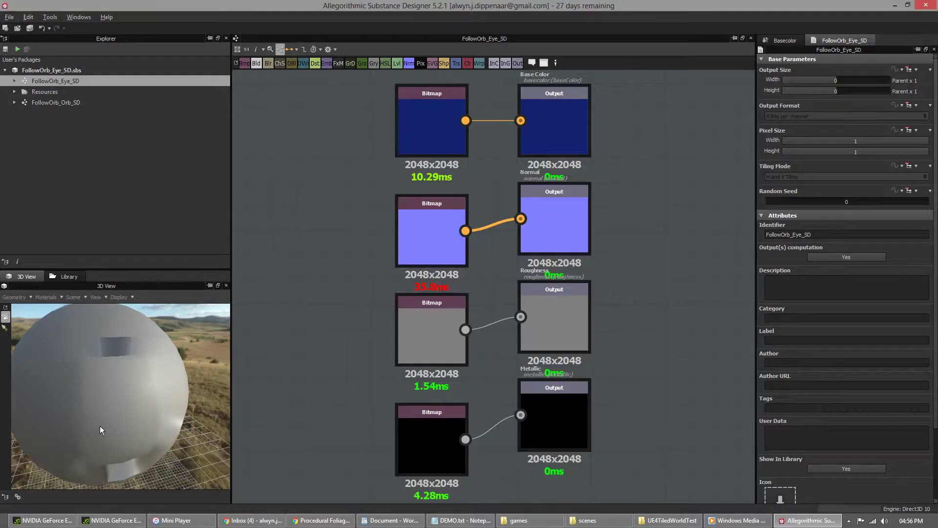
Step: Show the FollowOrb_Eye_SD outputs on the orb in the 3D view, and open the FollowOrb_Orb_SD graph with its outputs applied too
{"action": "right_click", "coordinate": [107, 82]}
{"action": "left_click", "coordinate": [124, 88]}
{"action": "double_click", "coordinate": [85, 103]}
{"action": "left_click", "coordinate": [100, 122]}
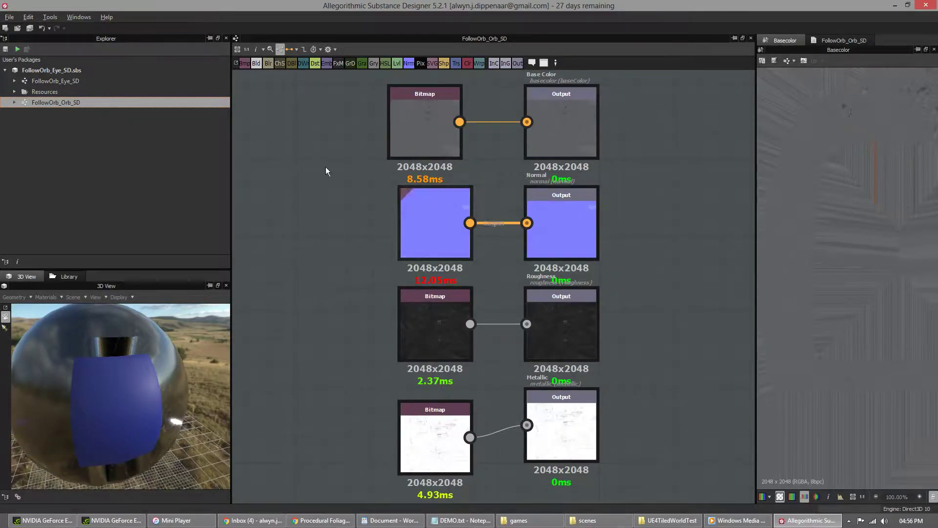
Step: Bring up the Publish command for the FollowOrb_Eye_SD.sbs package, orbit the textured orb, and close Substance Designer
{"action": "right_click", "coordinate": [61, 69]}
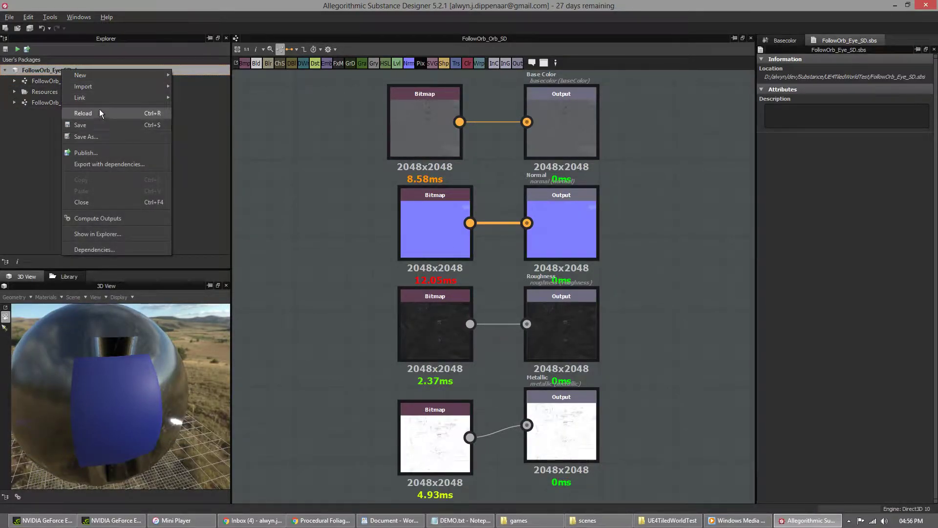
{"action": "left_click", "coordinate": [87, 153]}
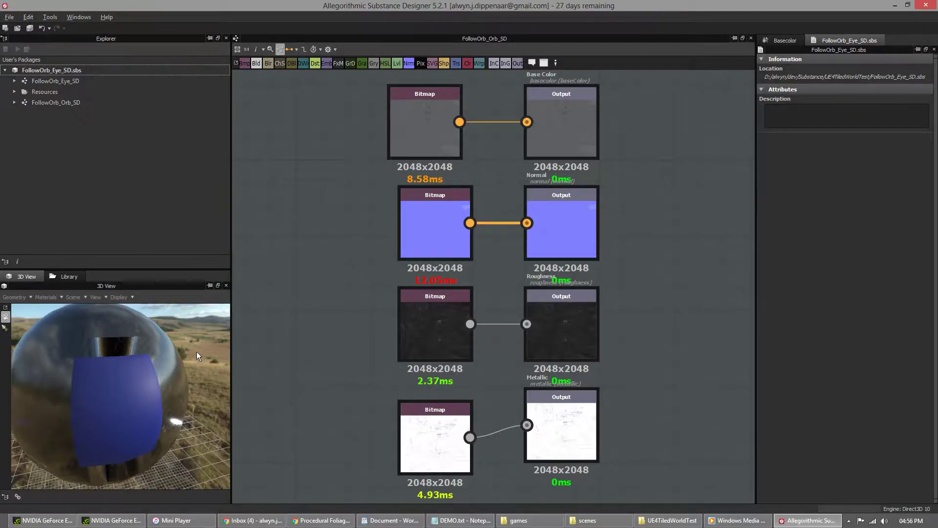
{"action": "left_click_drag", "start_coordinate": [112, 396], "coordinate": [201, 367]}
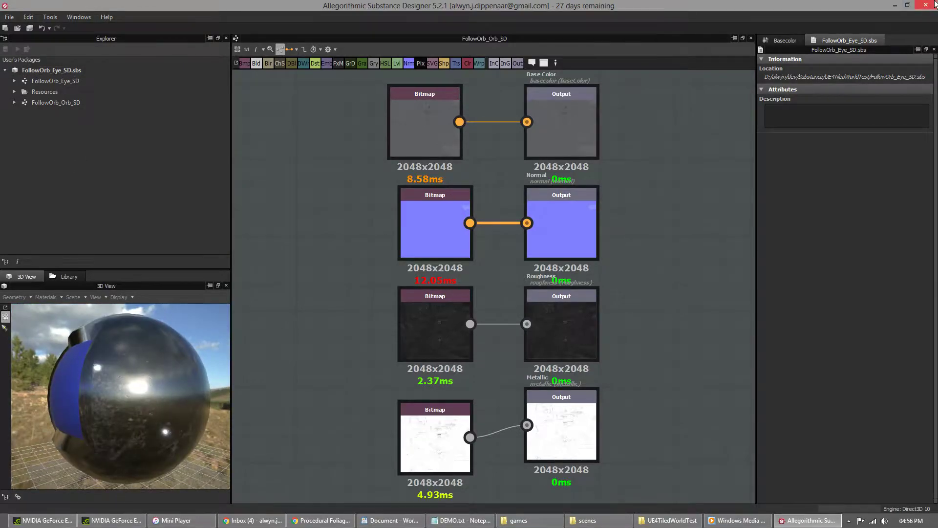
{"action": "left_click", "coordinate": [933, 5]}
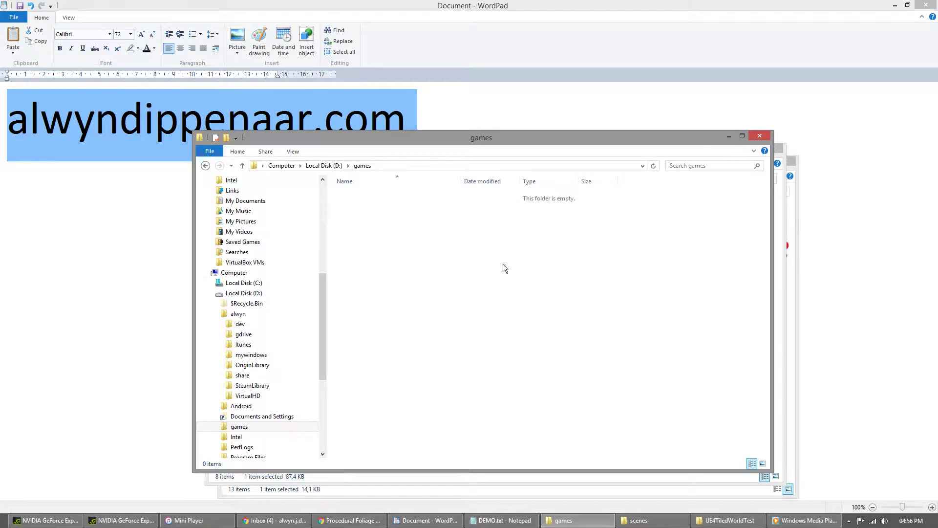
Step: Close the Maya scenes folder window, highlight FollowOrb_Eye_SD.sbsar in the UE4TiledWorldTest folder, and close that window as well
{"action": "left_click", "coordinate": [730, 135]}
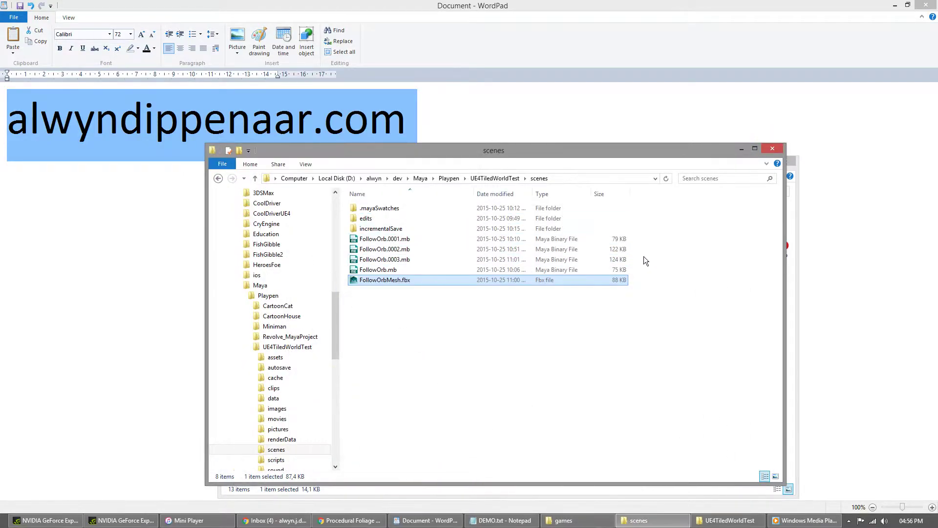
{"action": "left_click", "coordinate": [773, 149]}
{"action": "left_click", "coordinate": [693, 267]}
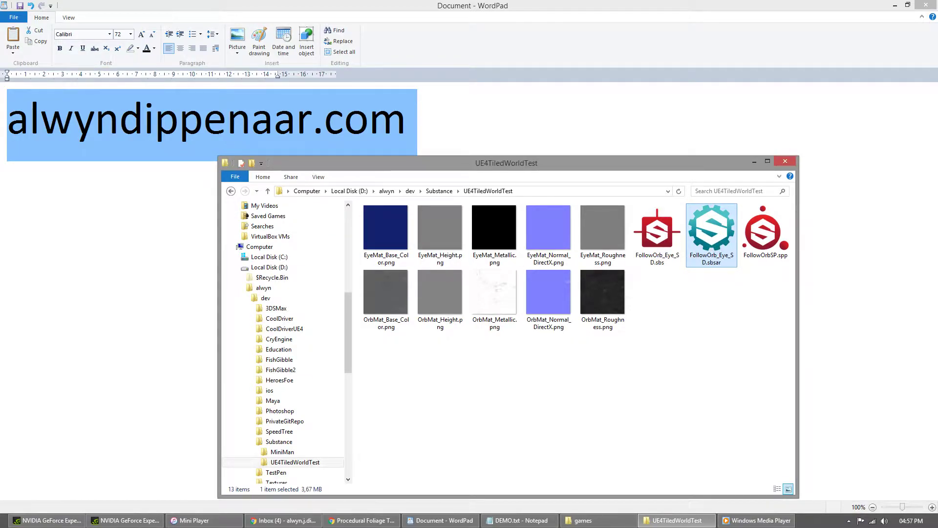
{"action": "key", "text": "alt+Tab"}
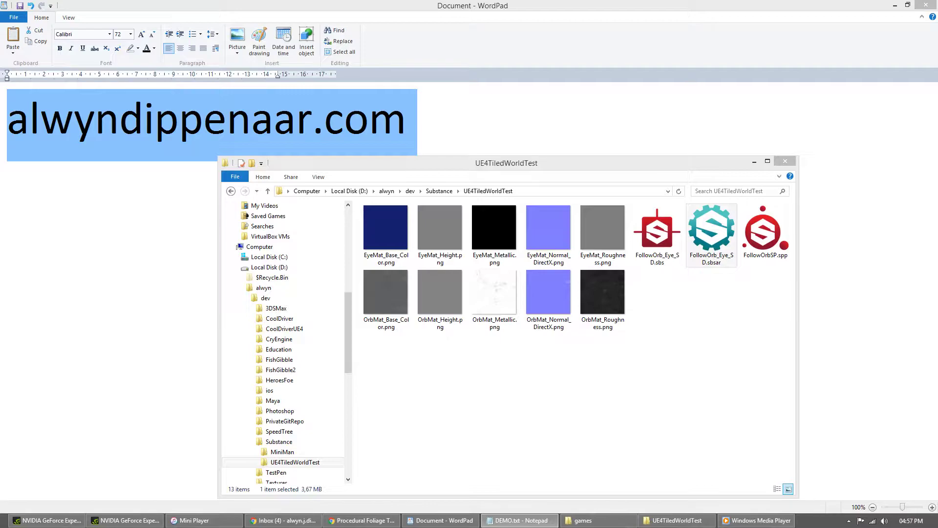
{"action": "left_click", "coordinate": [785, 162]}
Step: Go to the FoilageToolTesting folder under Unreal Projects in a new File Explorer window, and open FoilageToolTesting.uproject in Unreal Editor
{"action": "key", "text": "alt+Tab"}
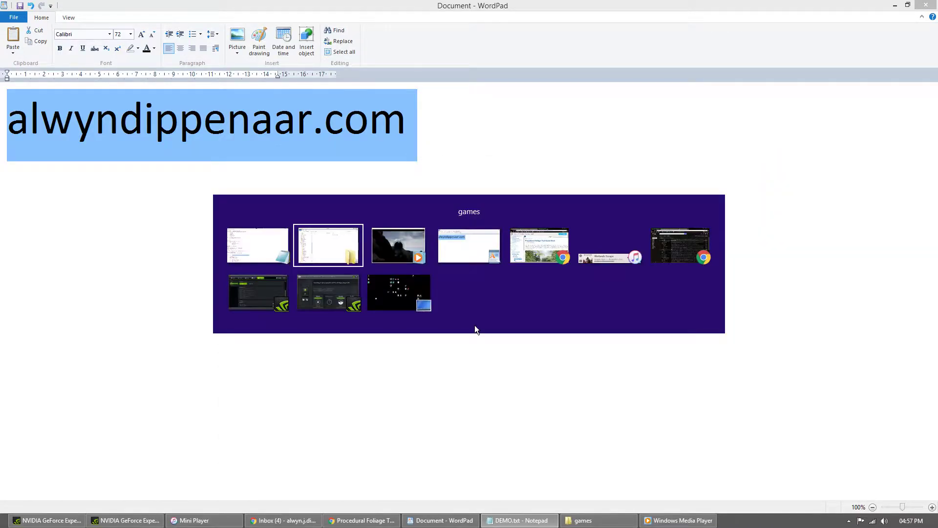
{"action": "key", "text": "ctrl+n"}
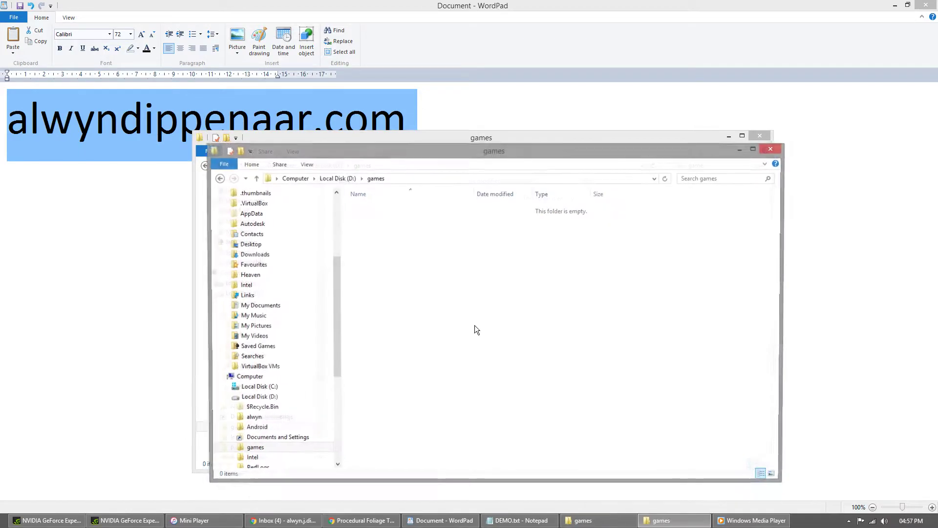
{"action": "key", "text": "F4"}
{"action": "key", "text": "End"}
{"action": "key", "text": "Delete"}
{"action": "type", "text": "D:\\alwyn\\dev\\Udk\\UE4\\Unreal Projects\\FoilageToolTesting"}
{"action": "key", "text": "Return"}
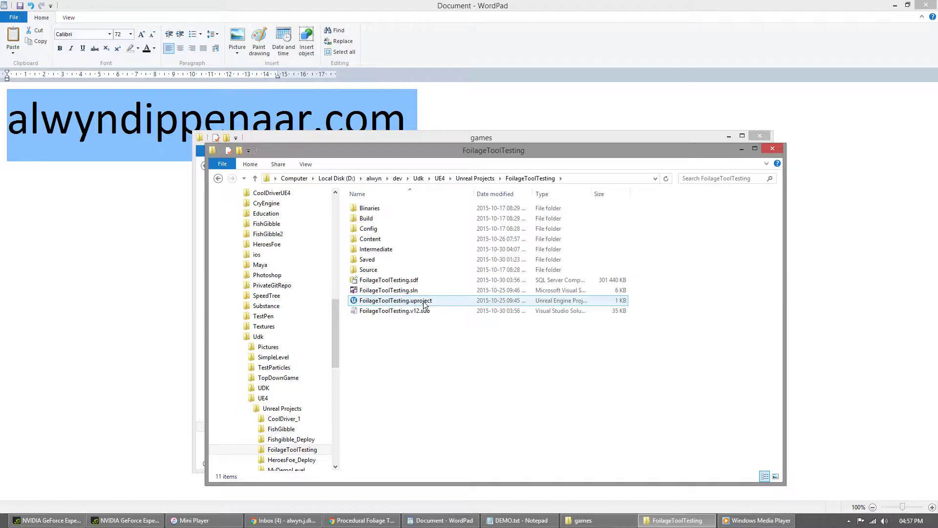
{"action": "double_click", "coordinate": [411, 305]}
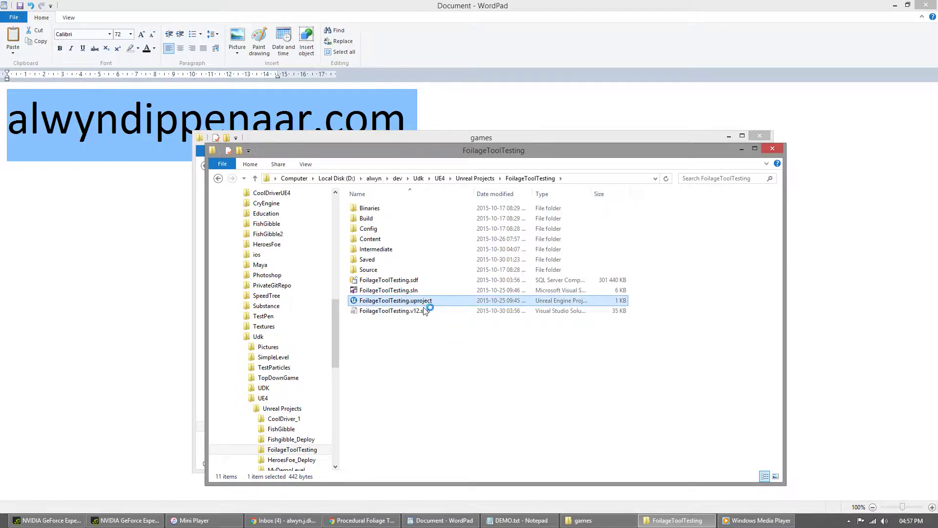
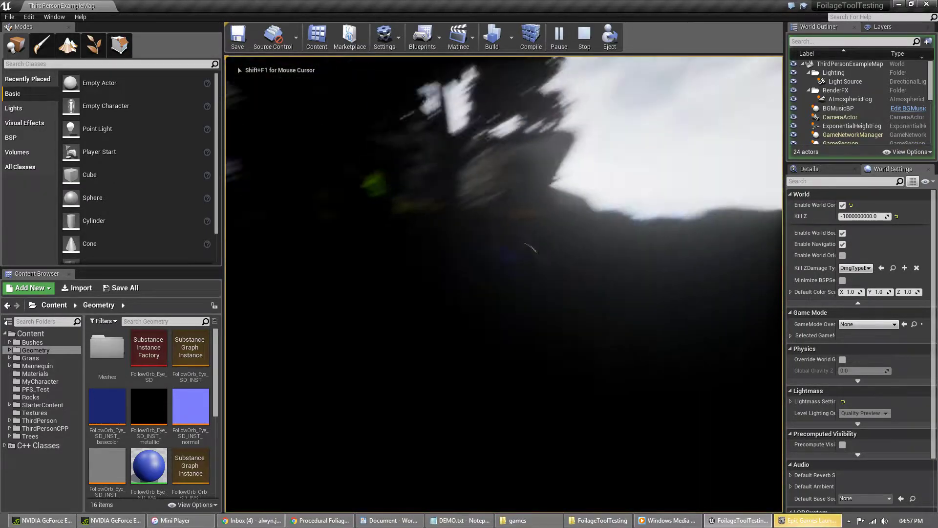
Step: Move the follow orb forward through the foliage and rocky terrain in the running game, and stop the play session
{"action": "key", "text": "w"}
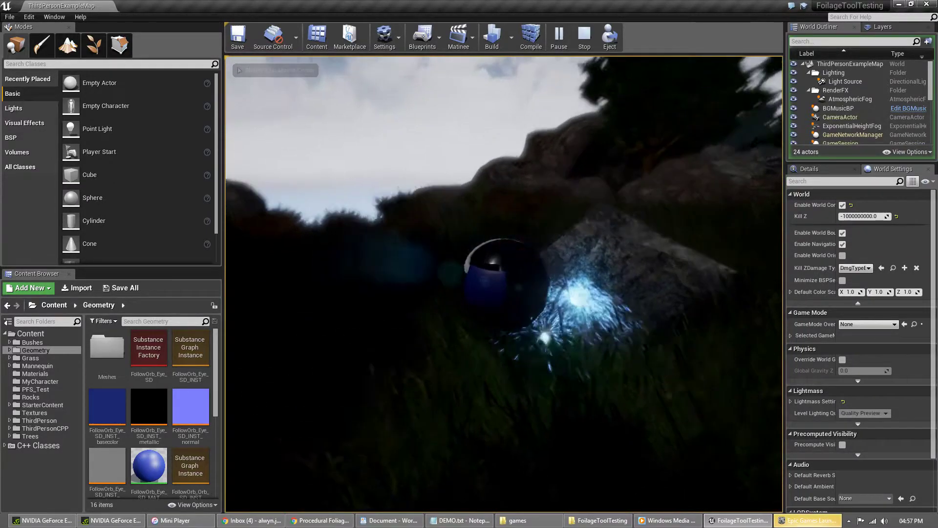
{"action": "key", "text": "w"}
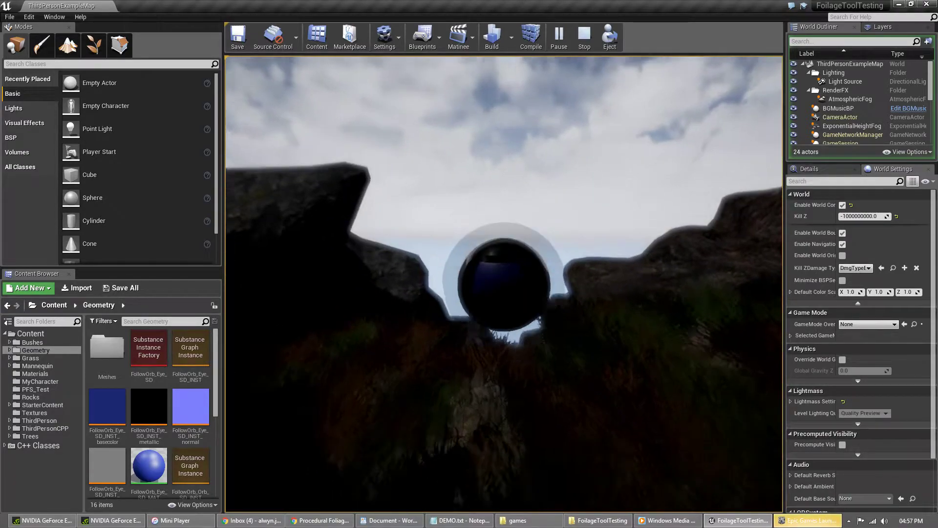
{"action": "key", "text": "w"}
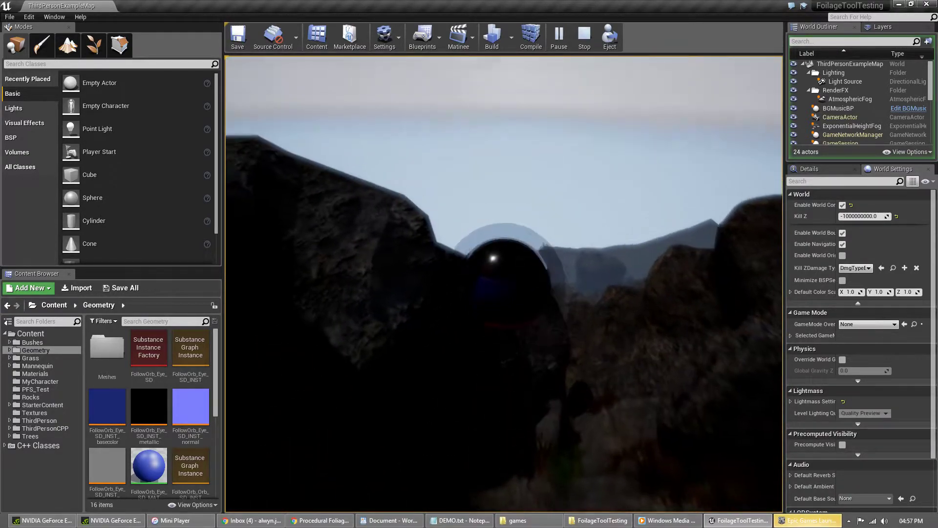
{"action": "key", "text": "w"}
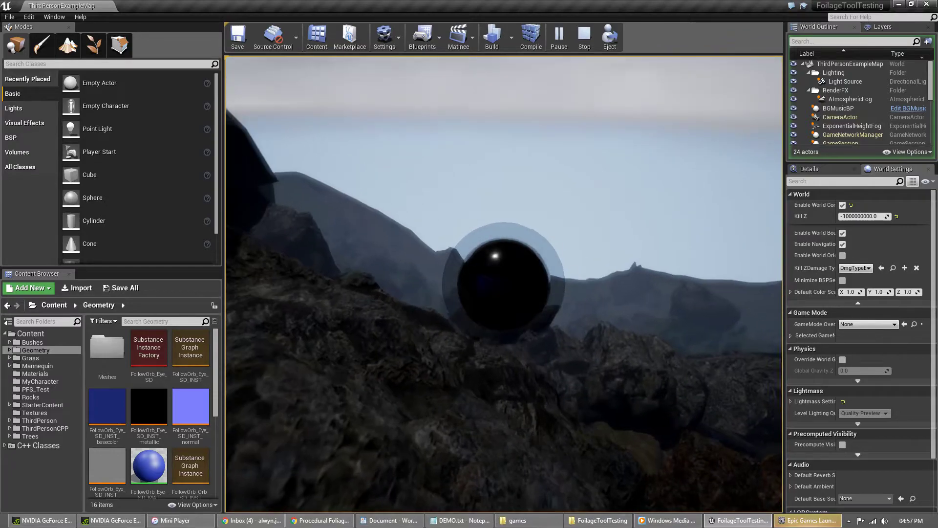
{"action": "key", "text": "w"}
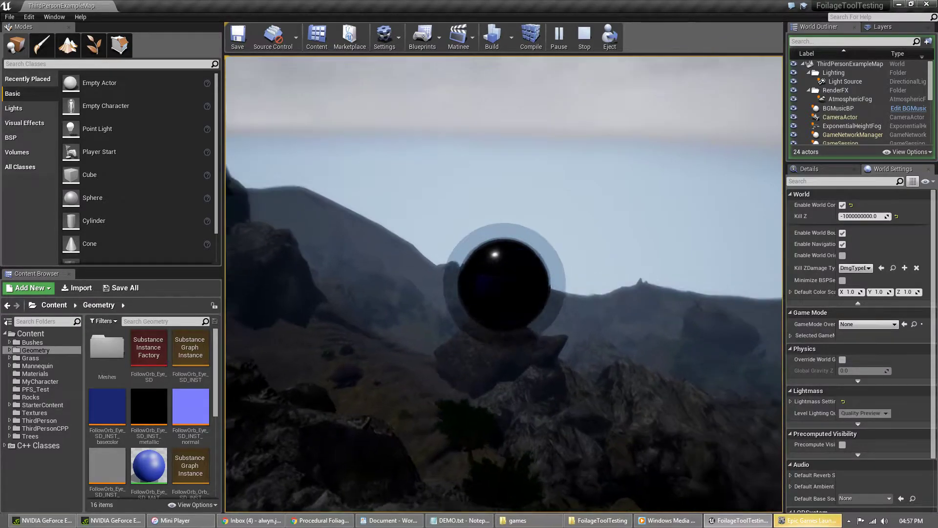
{"action": "key", "text": "w"}
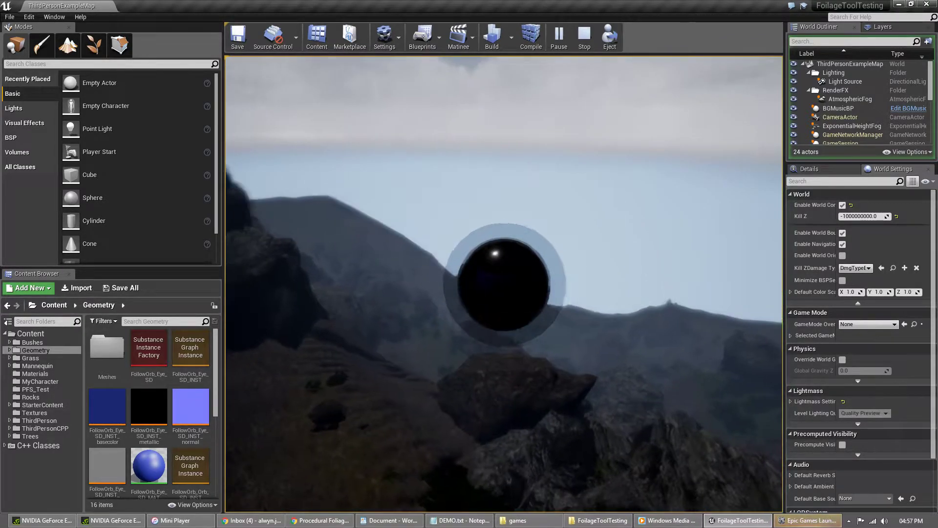
{"action": "key", "text": "w"}
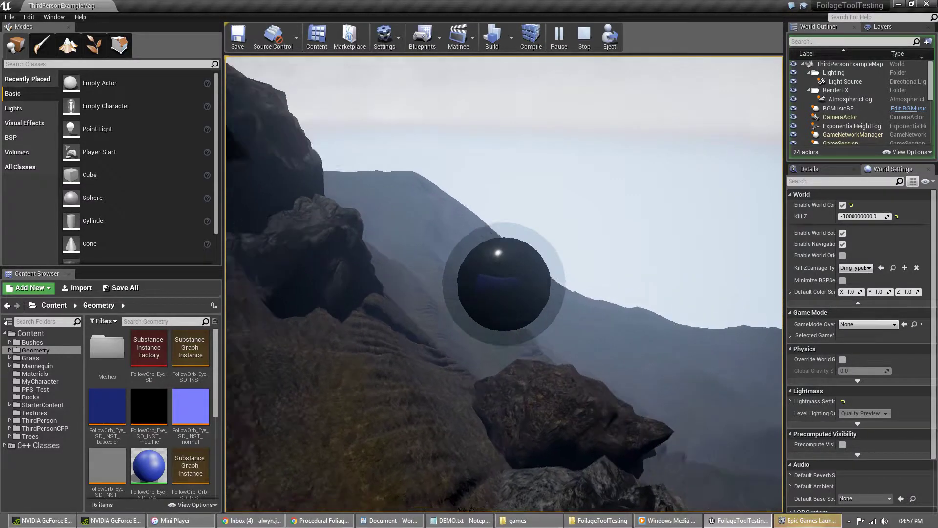
{"action": "key", "text": "w"}
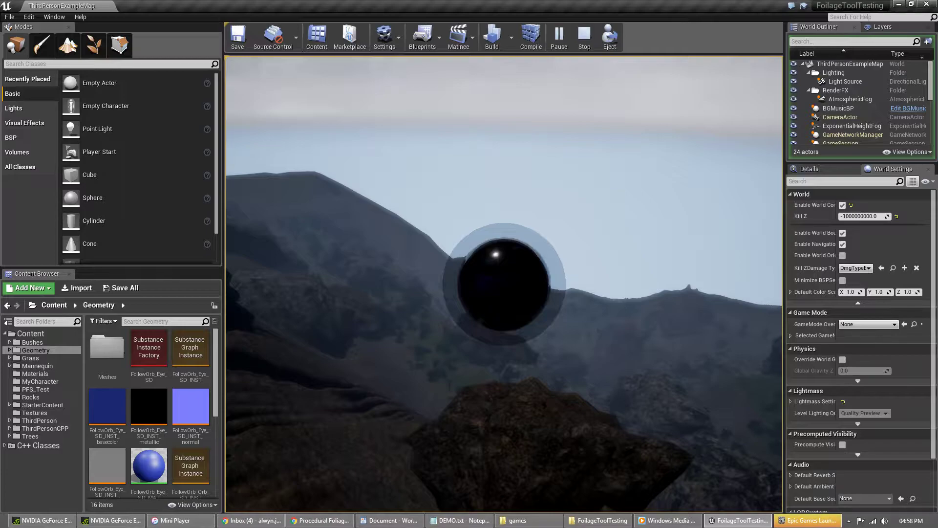
{"action": "key", "text": "Escape"}
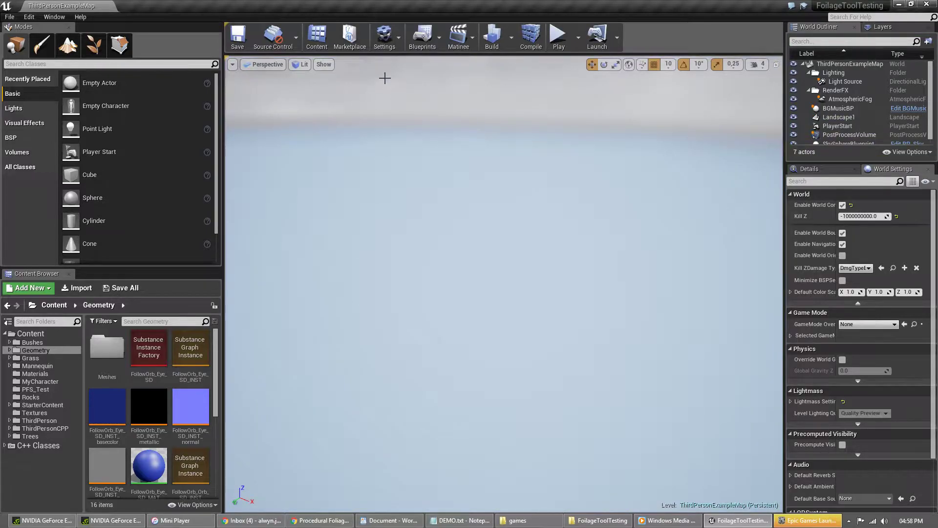
Step: Open the Level Blueprint of ThirdPersonExampleMap in a maximized window and examine the Escape event linked to the Quit Game node
{"action": "left_click", "coordinate": [423, 36]}
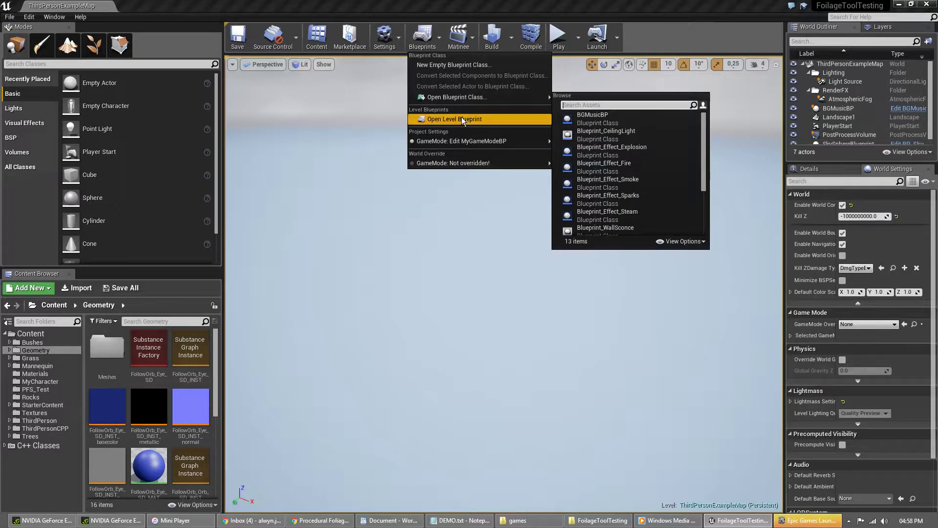
{"action": "left_click", "coordinate": [461, 119]}
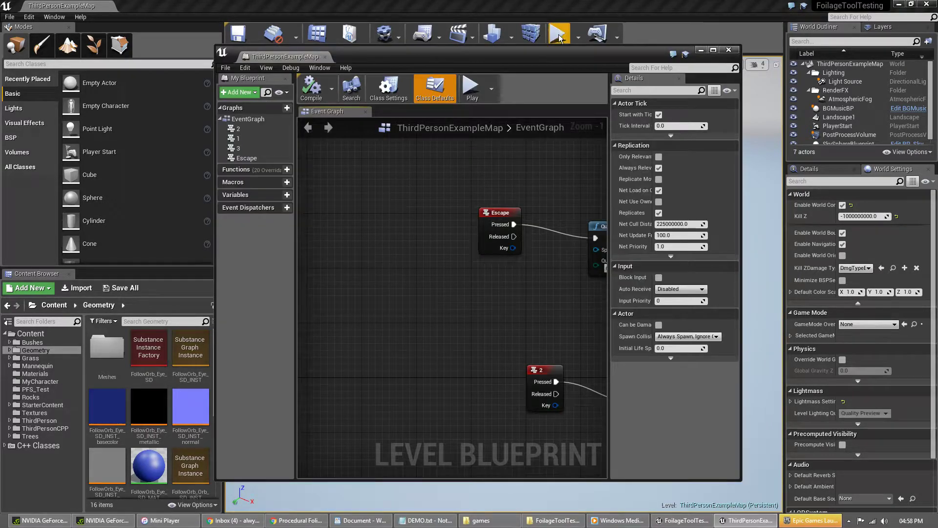
{"action": "scroll", "coordinate": [868, 460], "scroll_direction": "down", "scroll_amount": 3}
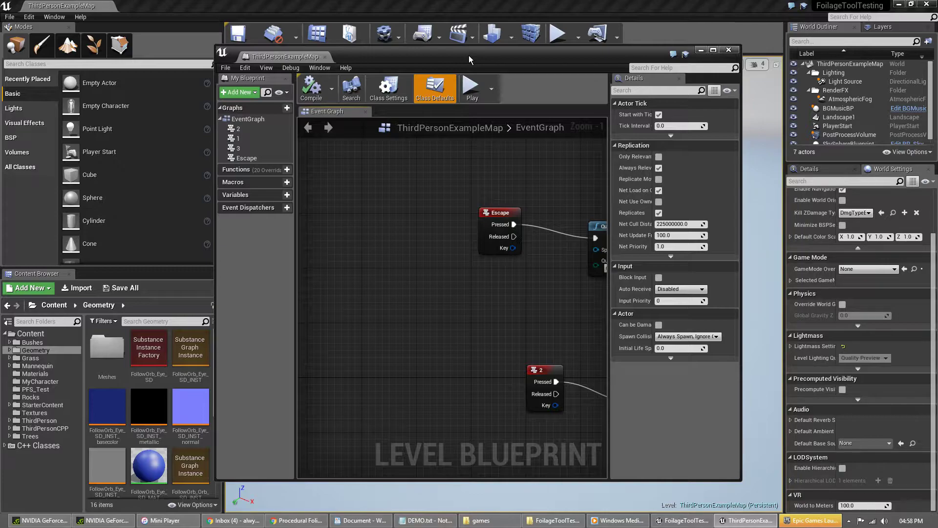
{"action": "double_click", "coordinate": [494, 49]}
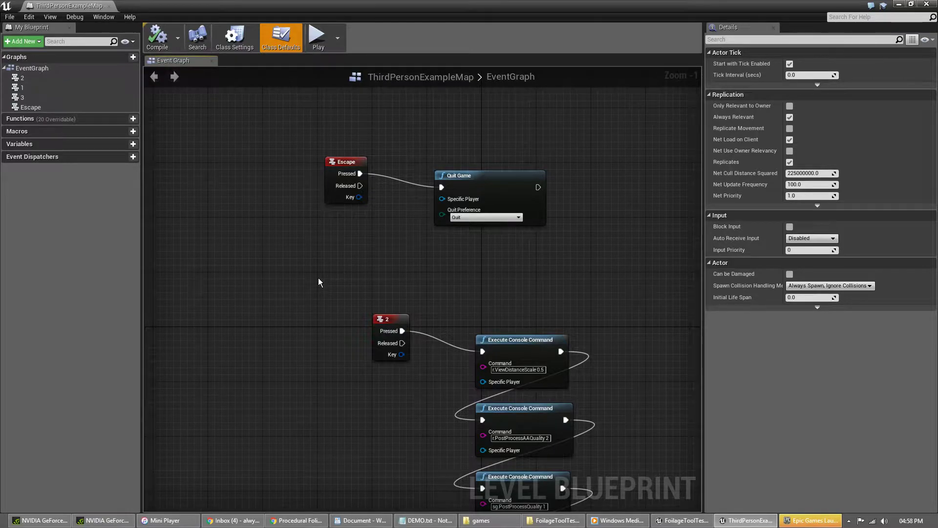
{"action": "scroll", "coordinate": [359, 304], "scroll_direction": "up", "scroll_amount": 1}
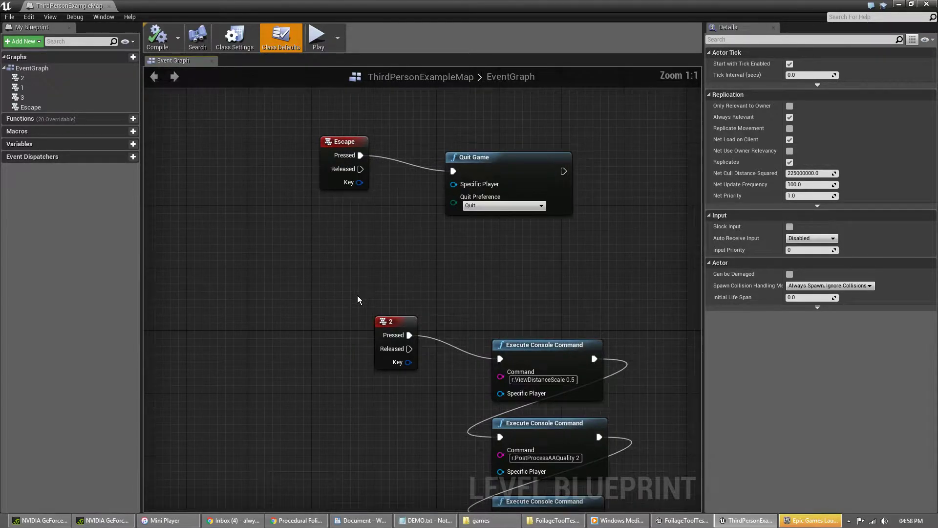
{"action": "right_click_drag", "start_coordinate": [371, 228], "coordinate": [298, 311]}
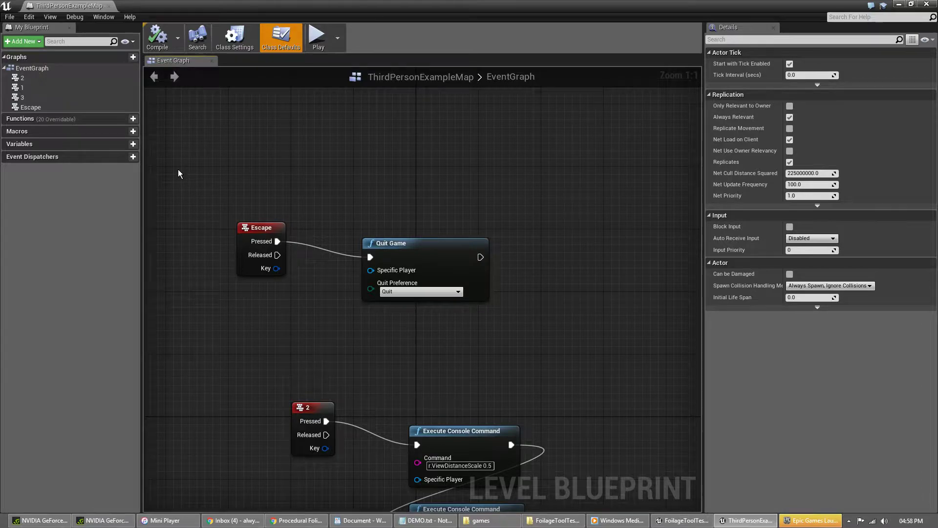
{"action": "left_click_drag", "start_coordinate": [236, 184], "coordinate": [522, 294]}
{"action": "left_click", "coordinate": [366, 324]}
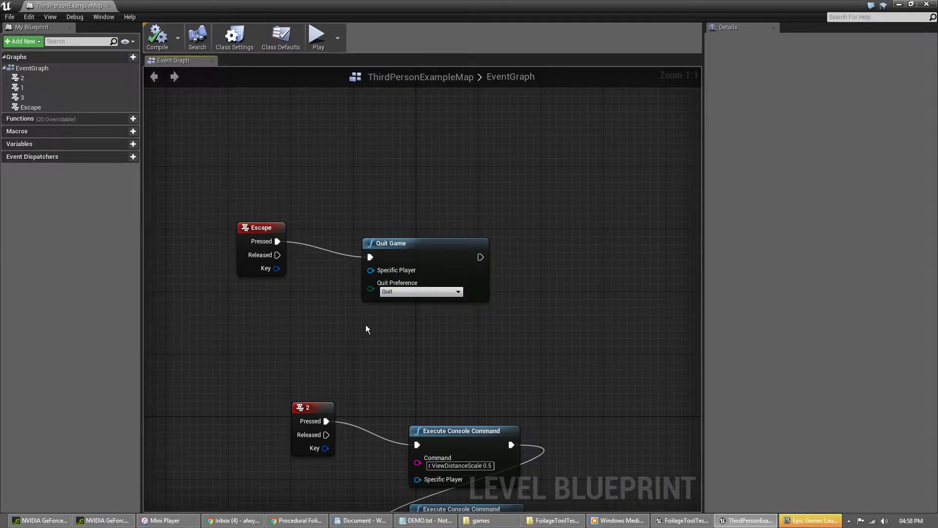
Step: Examine the chain of Execute Console Command quality nodes on the 2 key event, and close the Level Blueprint
{"action": "right_click_drag", "start_coordinate": [391, 349], "coordinate": [346, 101]}
{"action": "right_click_drag", "start_coordinate": [316, 284], "coordinate": [286, 253]}
{"action": "scroll", "coordinate": [286, 253], "scroll_direction": "down", "scroll_amount": 2}
{"action": "right_click_drag", "start_coordinate": [286, 221], "coordinate": [342, 340]}
{"action": "scroll", "coordinate": [286, 300], "scroll_direction": "up", "scroll_amount": 2}
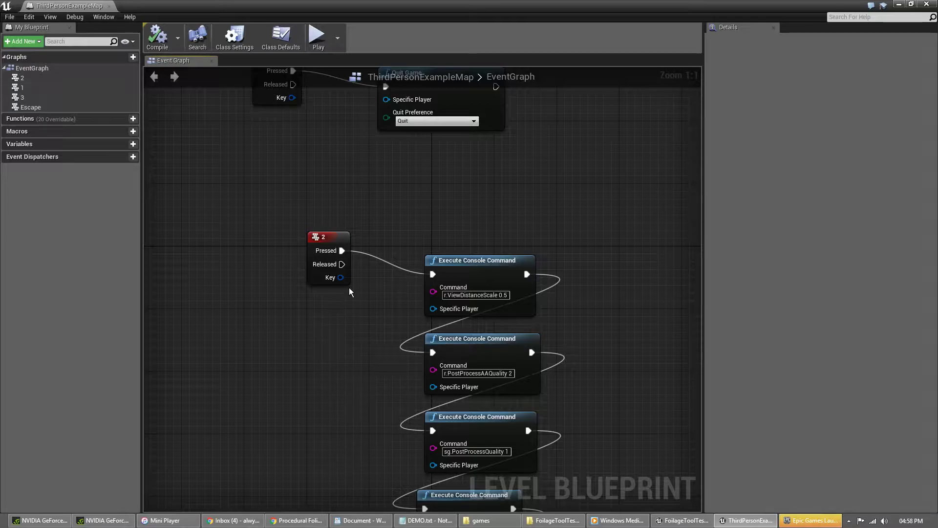
{"action": "right_click_drag", "start_coordinate": [324, 175], "coordinate": [311, 312]}
{"action": "right_click_drag", "start_coordinate": [435, 356], "coordinate": [253, 259]}
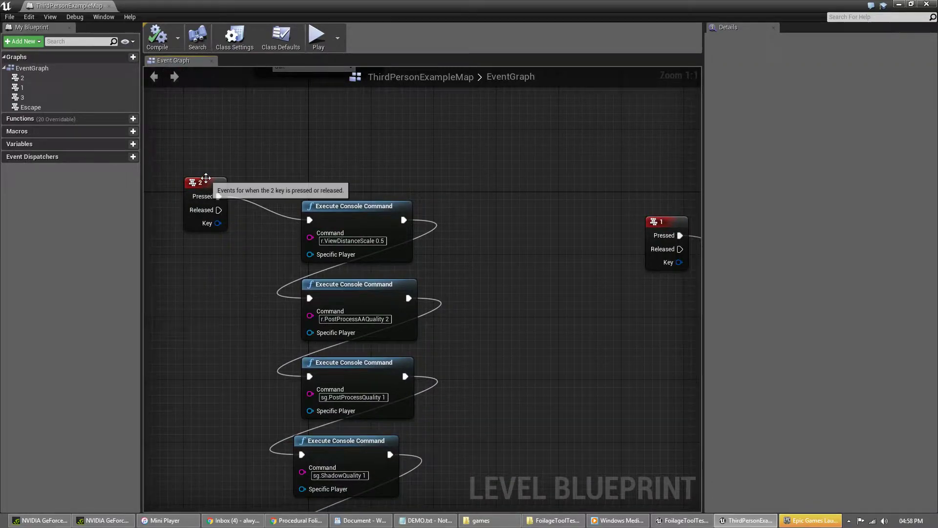
{"action": "right_click_drag", "start_coordinate": [333, 195], "coordinate": [431, 152]}
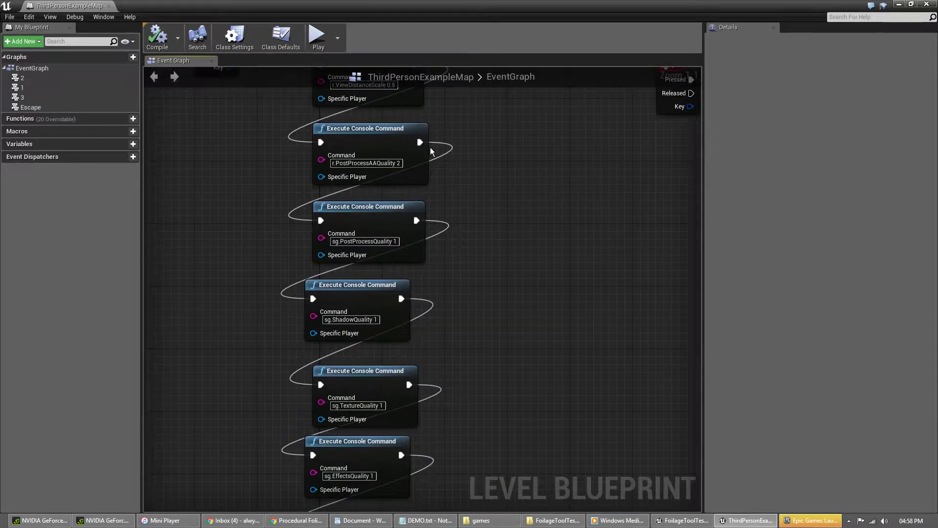
{"action": "right_click_drag", "start_coordinate": [440, 427], "coordinate": [495, 214]}
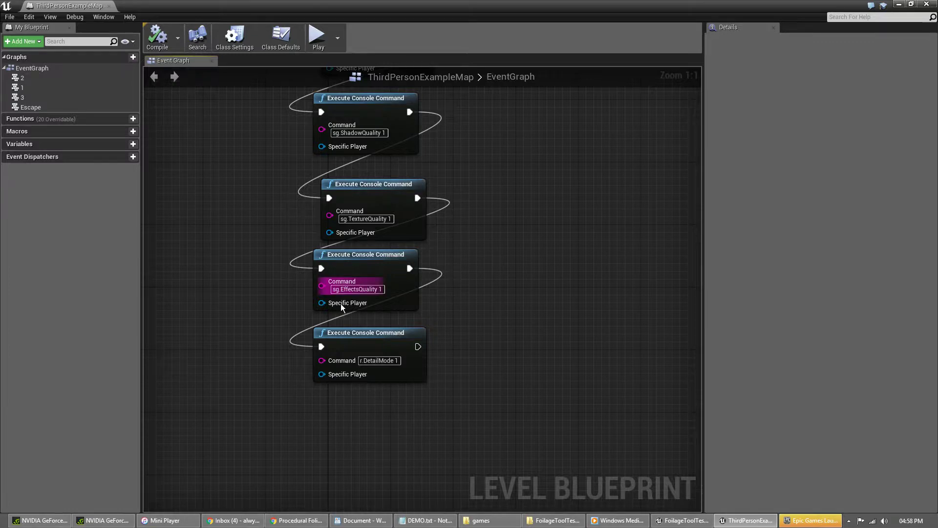
{"action": "right_click_drag", "start_coordinate": [493, 131], "coordinate": [504, 364]}
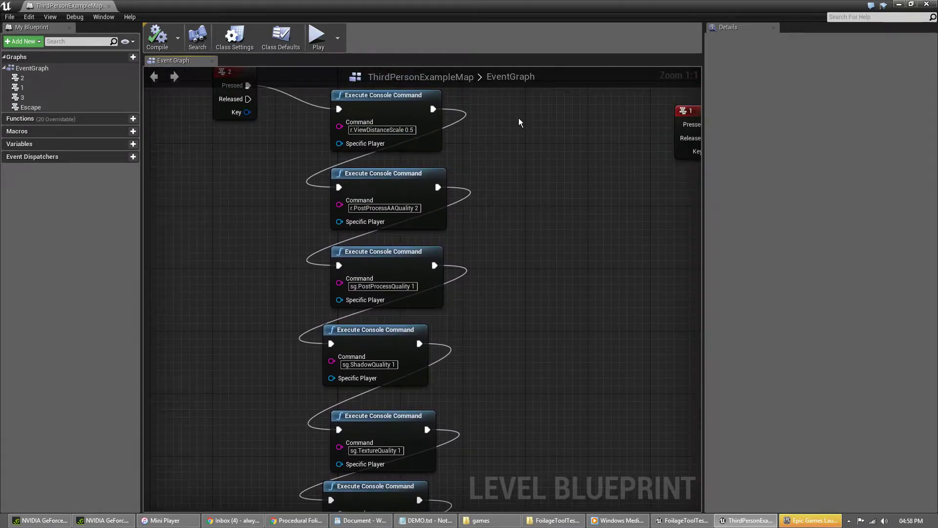
{"action": "right_click_drag", "start_coordinate": [519, 114], "coordinate": [514, 244]}
{"action": "right_click_drag", "start_coordinate": [294, 137], "coordinate": [336, 186]}
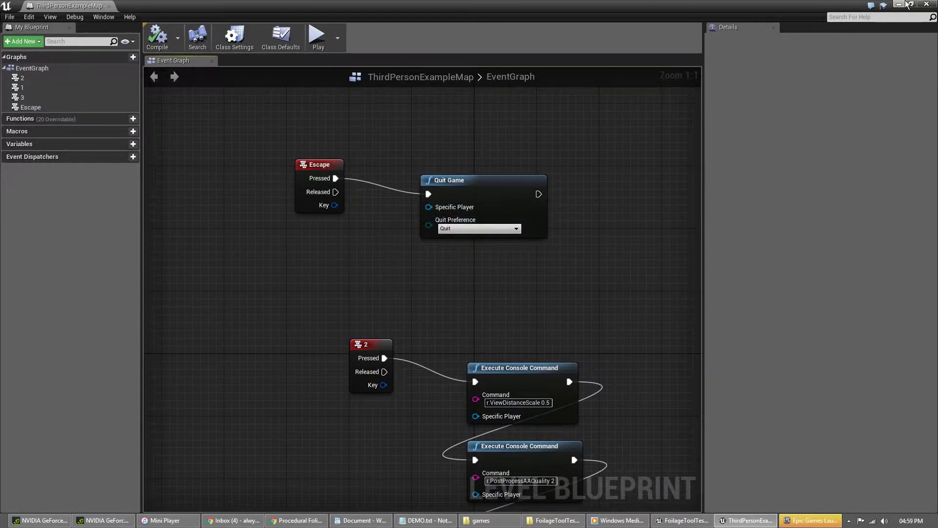
{"action": "left_click", "coordinate": [927, 4]}
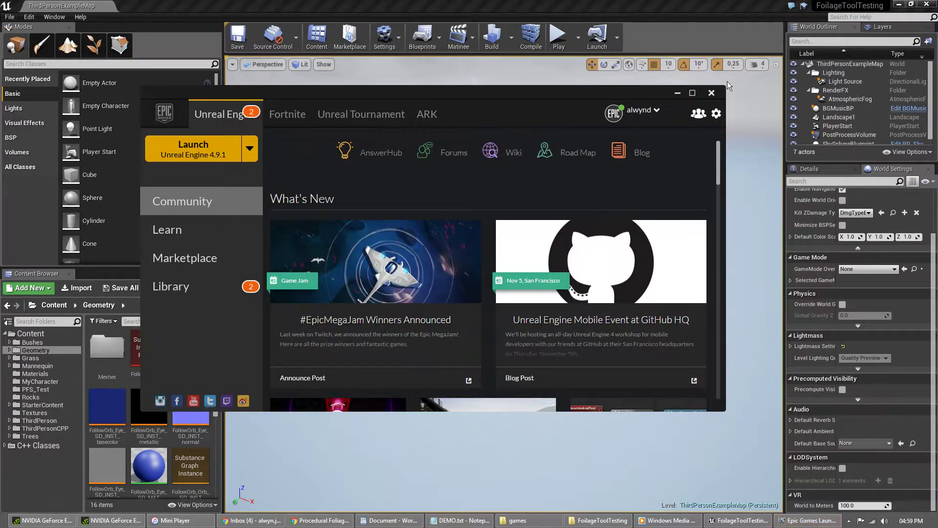
Step: Close the Epic Games Launcher window and focus the viewport on the PlayerStart actor
{"action": "left_click", "coordinate": [713, 93]}
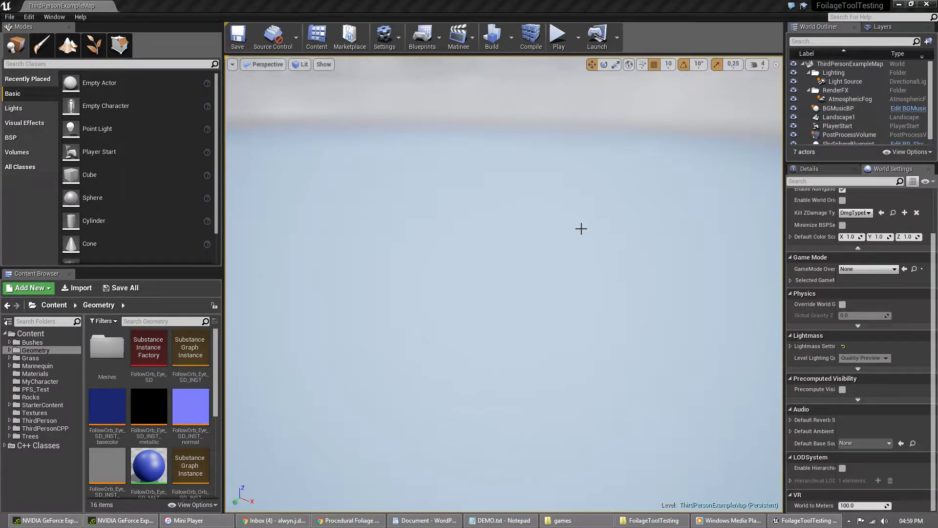
{"action": "right_click", "coordinate": [607, 247]}
{"action": "left_click", "coordinate": [862, 117]}
{"action": "left_click", "coordinate": [859, 126]}
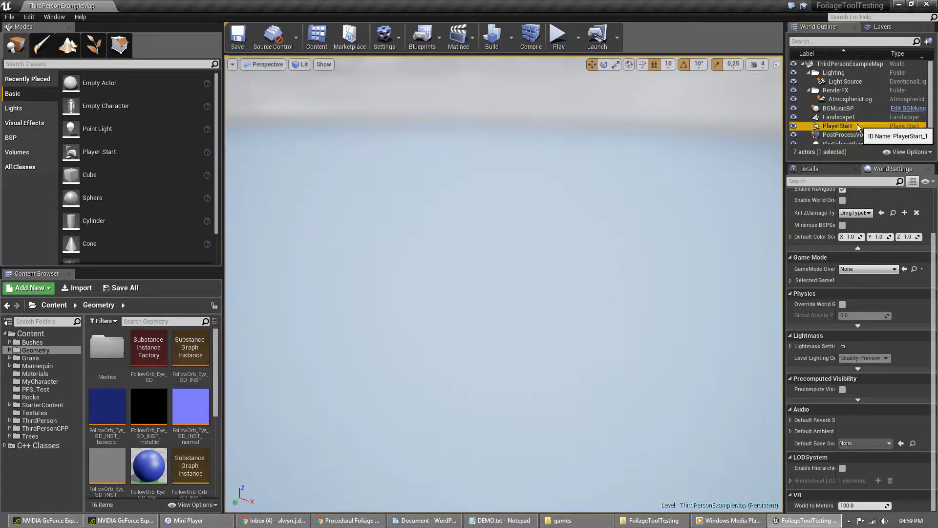
{"action": "key", "text": "f"}
{"action": "left_click", "coordinate": [484, 242]}
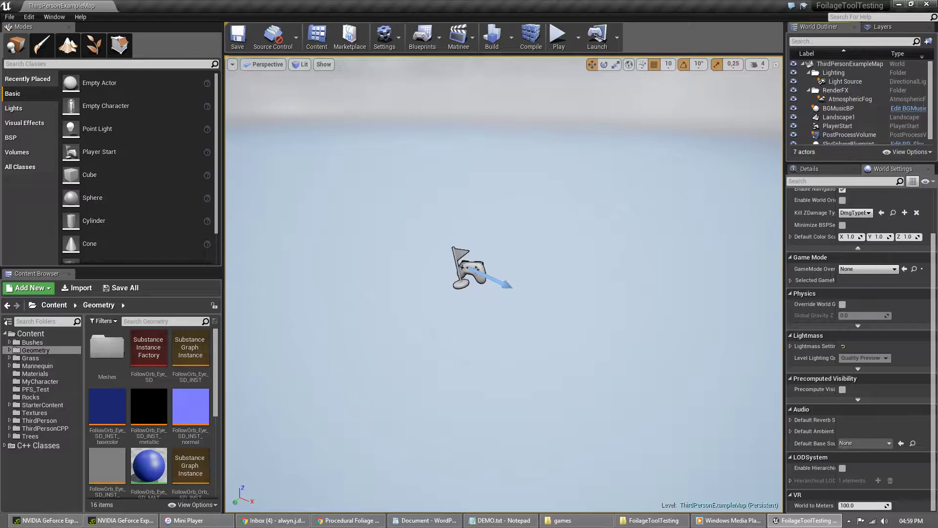
{"action": "key", "text": "alt+Tab"}
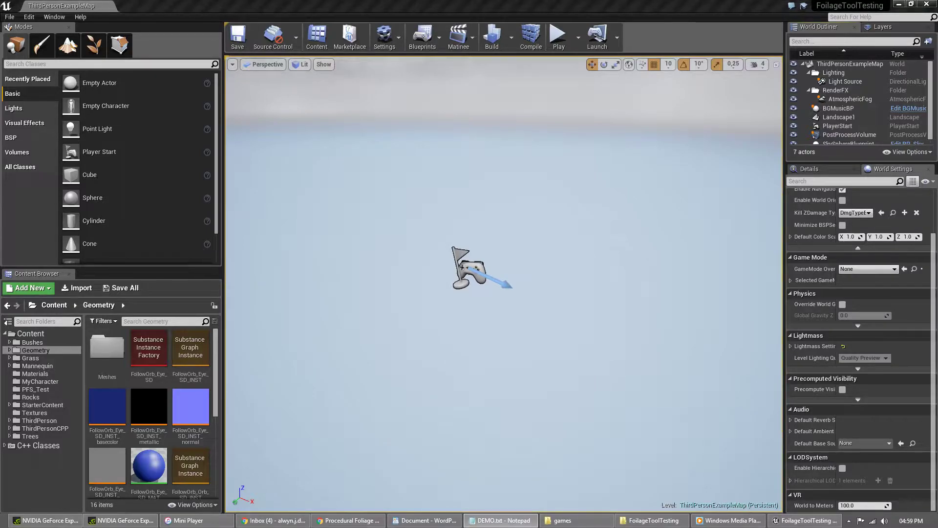
{"action": "right_click_drag", "start_coordinate": [539, 256], "coordinate": [522, 248]}
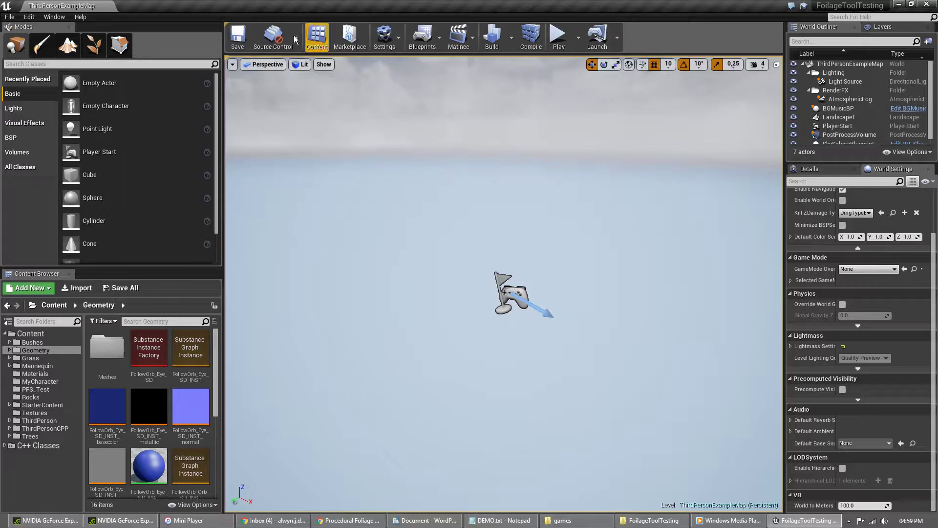
Step: Load the TestPlanet_x1_y2 sublevel from the Levels window and close that window
{"action": "left_click", "coordinate": [54, 17]}
{"action": "left_click", "coordinate": [78, 76]}
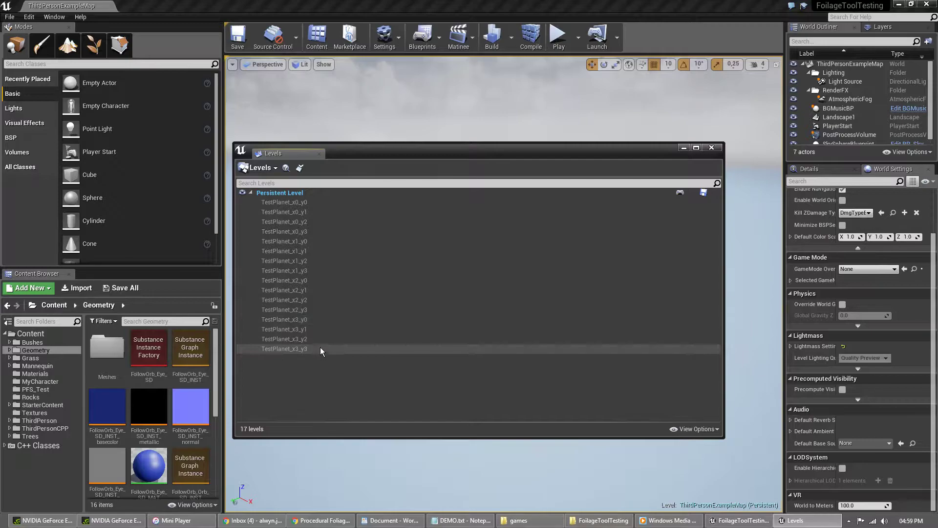
{"action": "double_click", "coordinate": [318, 261]}
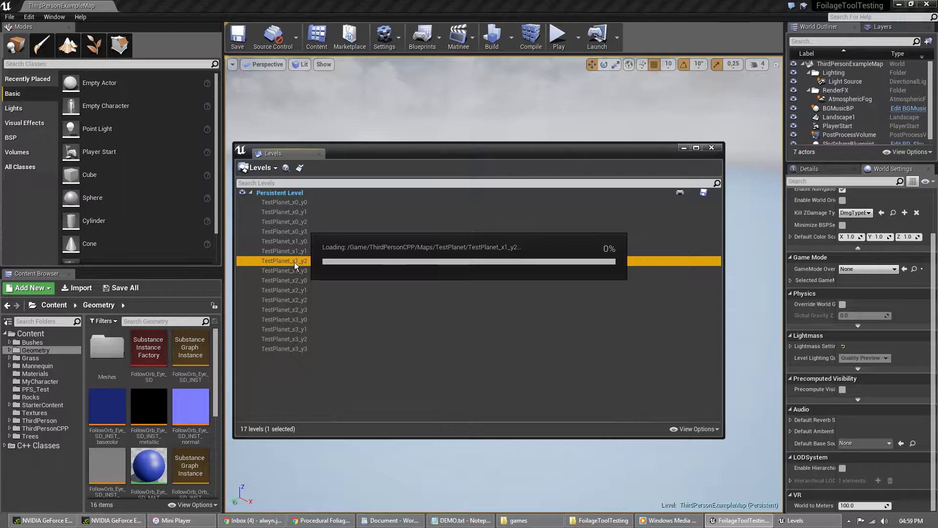
{"action": "left_click", "coordinate": [712, 147]}
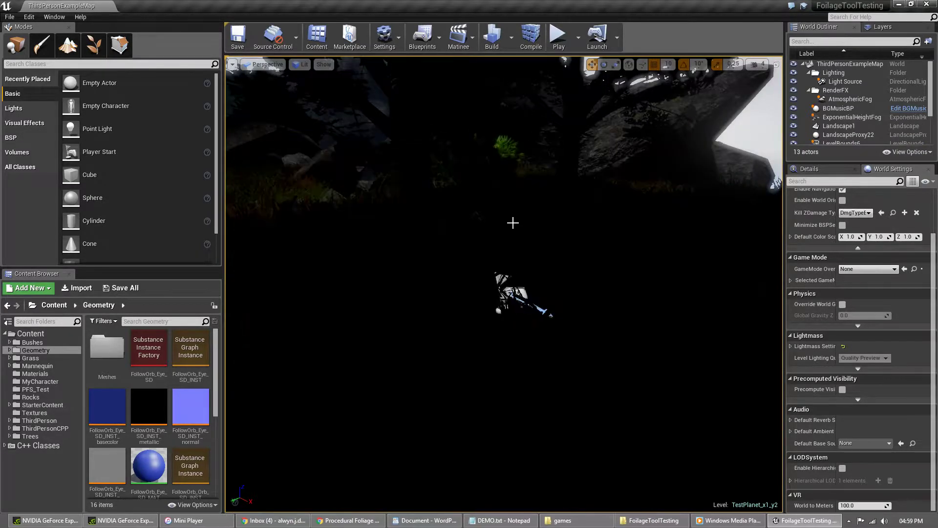
Step: Turn off the advanced Grass and Foliage show flags in the viewport to expose the bare landscape
{"action": "left_click", "coordinate": [324, 64]}
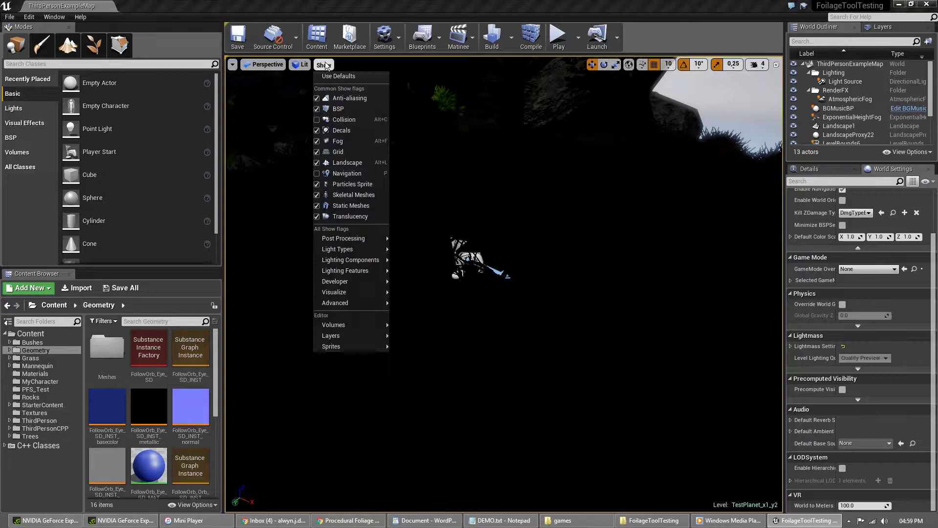
{"action": "mouse_move", "coordinate": [354, 302]}
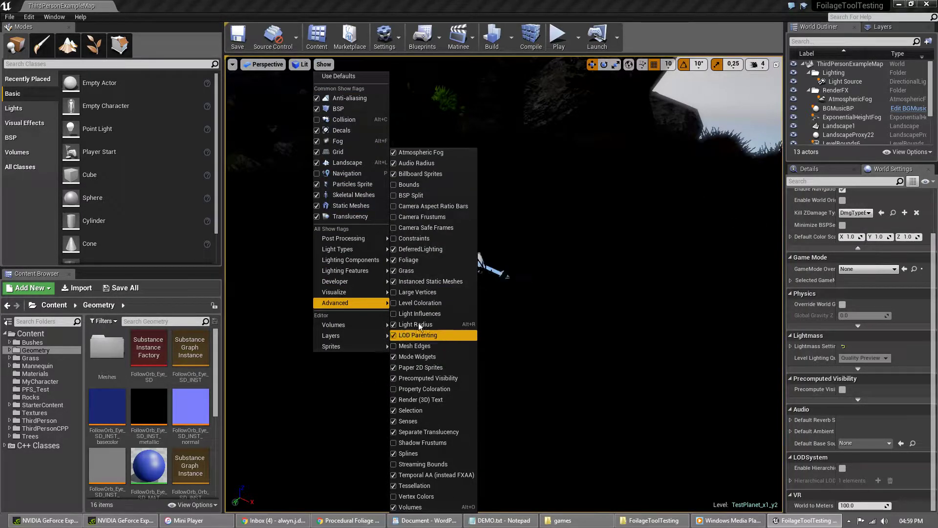
{"action": "left_click", "coordinate": [406, 270]}
{"action": "left_click", "coordinate": [408, 259]}
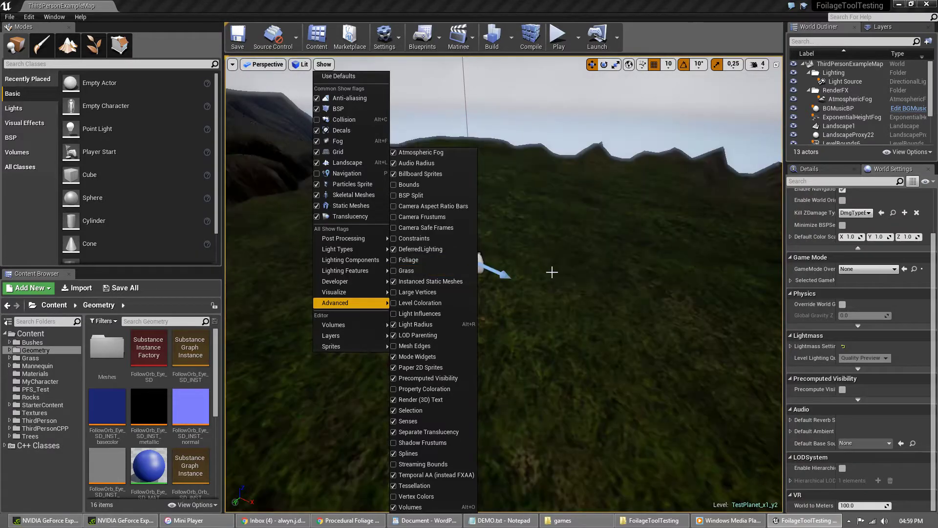
{"action": "left_click", "coordinate": [552, 272]}
{"action": "mouse_move", "coordinate": [582, 291]}
{"action": "right_mouse_down"}
{"action": "mouse_move", "coordinate": [533, 295]}
{"action": "mouse_move", "coordinate": [575, 291]}
{"action": "mouse_move", "coordinate": [569, 266]}
{"action": "mouse_move", "coordinate": [482, 289]}
{"action": "mouse_move", "coordinate": [232, 289]}
{"action": "mouse_move", "coordinate": [313, 276]}
{"action": "mouse_move", "coordinate": [593, 294]}
{"action": "right_mouse_up"}
{"action": "key", "text": "w"}
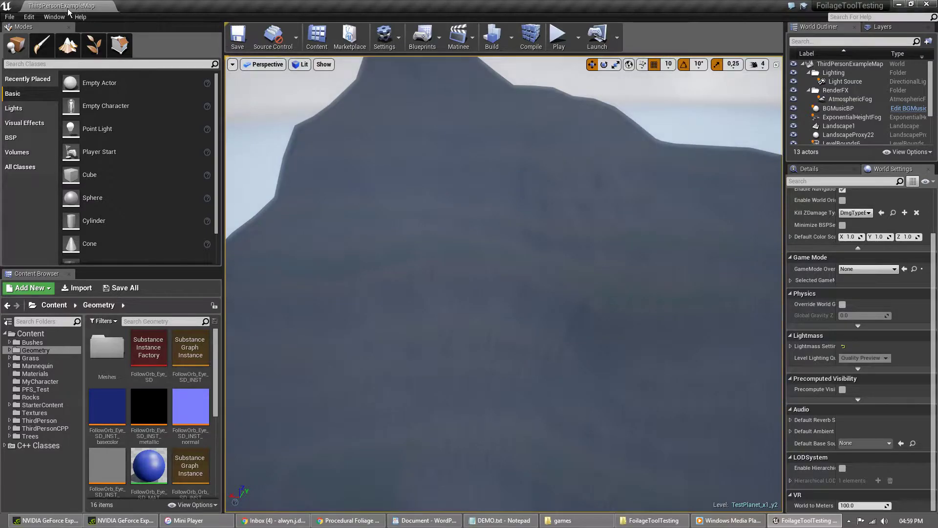
Step: Load the TestPlanet_x1_y1 sublevel from the Levels window, close that window and view the added terrain
{"action": "left_click", "coordinate": [54, 17]}
{"action": "left_click", "coordinate": [74, 74]}
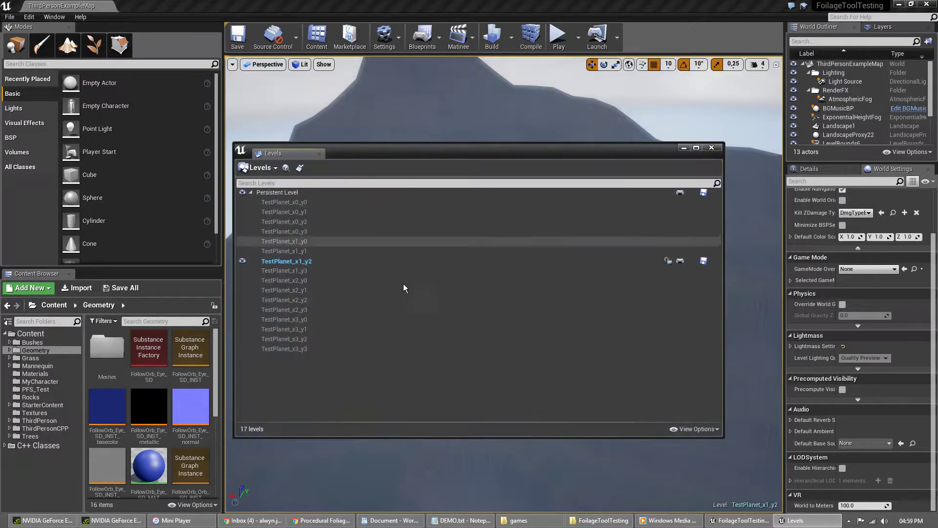
{"action": "double_click", "coordinate": [313, 251]}
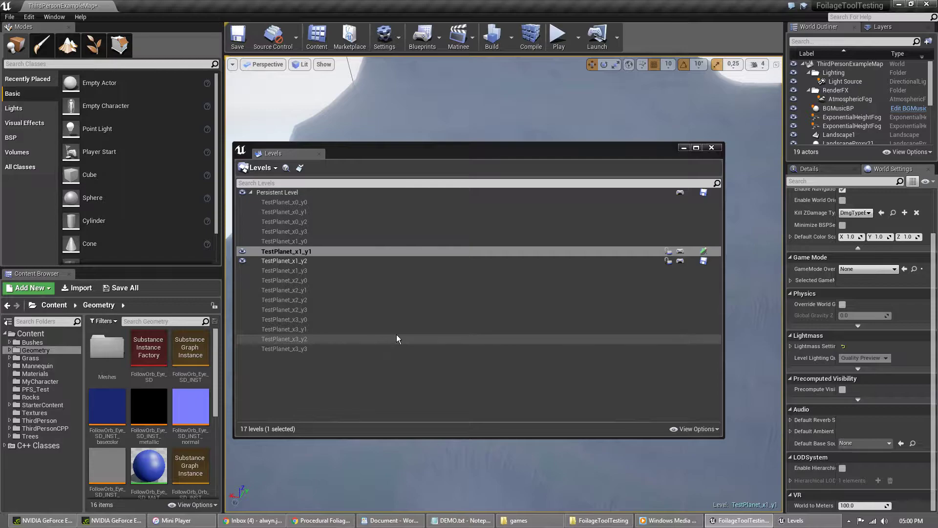
{"action": "left_click", "coordinate": [712, 147]}
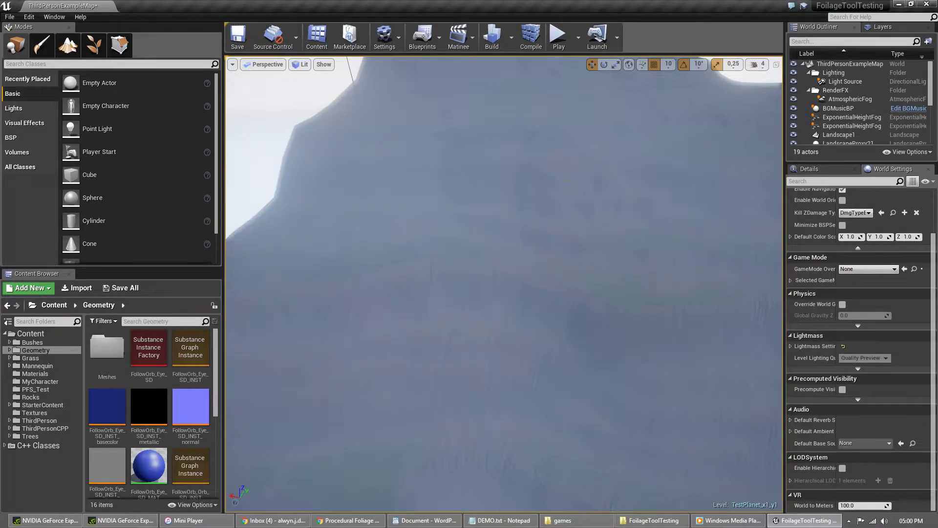
{"action": "right_click_drag", "start_coordinate": [503, 283], "coordinate": [612, 288]}
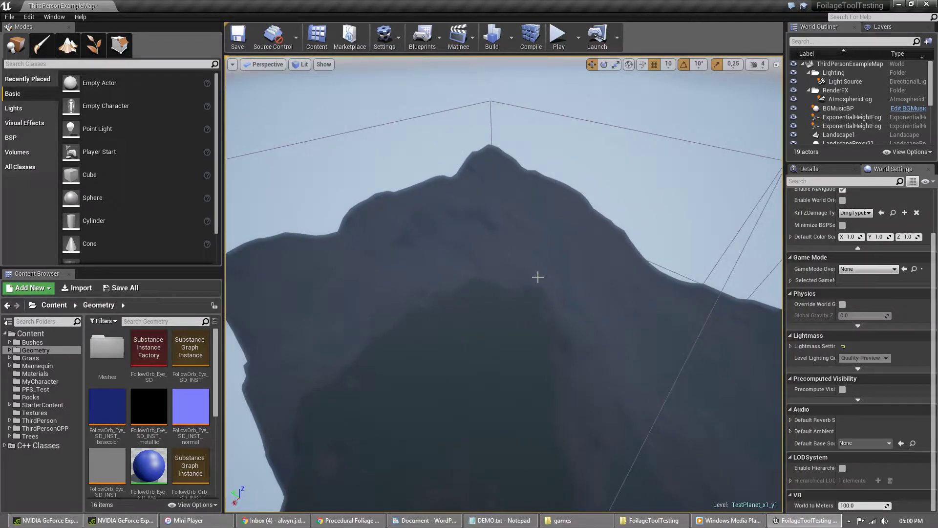
Step: Open the World Composition map from the Levels window and examine how the loaded TestPlanet tiles sit within the whole world
{"action": "left_click", "coordinate": [54, 16]}
{"action": "left_click", "coordinate": [62, 67]}
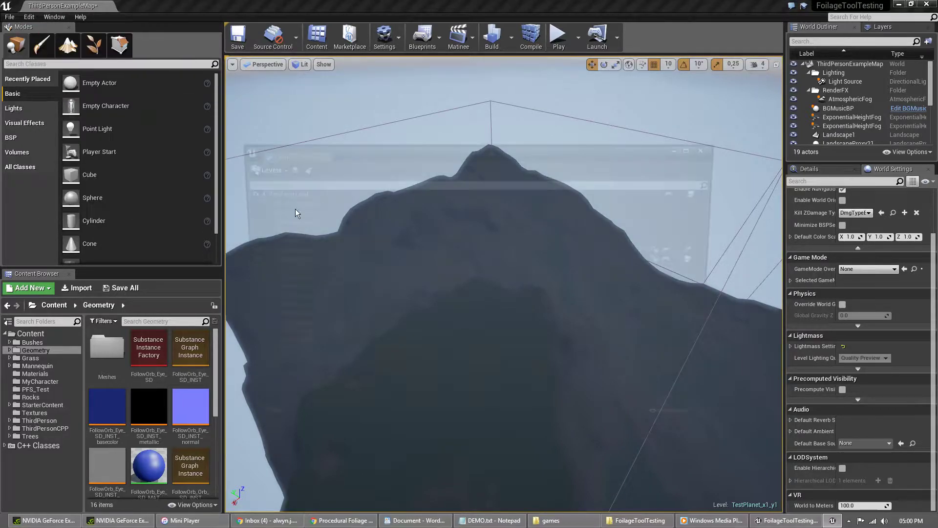
{"action": "left_click", "coordinate": [297, 169]}
{"action": "scroll", "coordinate": [718, 146], "scroll_direction": "down", "scroll_amount": 6}
{"action": "right_click_drag", "start_coordinate": [731, 111], "coordinate": [380, 391]}
{"action": "scroll", "coordinate": [408, 380], "scroll_direction": "down", "scroll_amount": 4}
{"action": "right_click_drag", "start_coordinate": [647, 120], "coordinate": [447, 292]}
{"action": "scroll", "coordinate": [444, 287], "scroll_direction": "down", "scroll_amount": 7}
{"action": "scroll", "coordinate": [445, 280], "scroll_direction": "down", "scroll_amount": 2}
{"action": "mouse_move", "coordinate": [457, 215]}
{"action": "right_mouse_down"}
{"action": "mouse_move", "coordinate": [413, 304]}
{"action": "mouse_move", "coordinate": [460, 230]}
{"action": "right_mouse_up"}
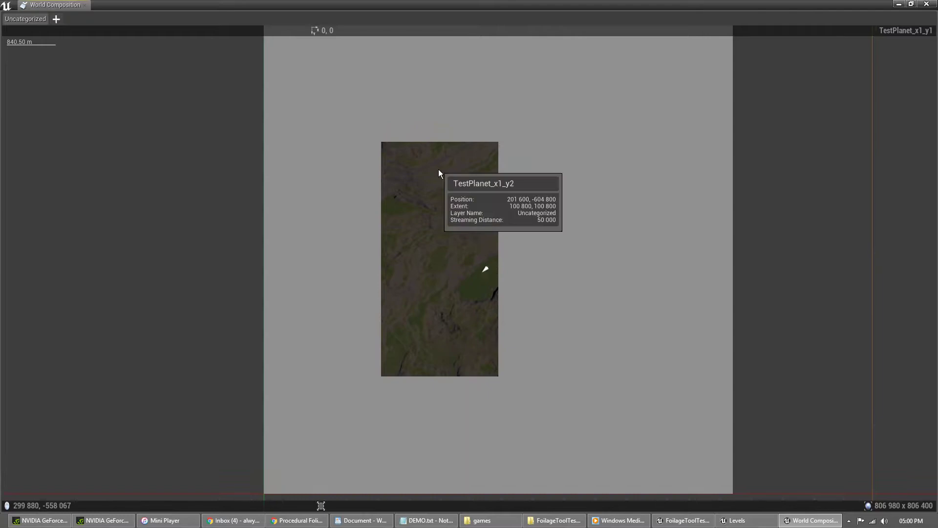
{"action": "right_click_drag", "start_coordinate": [444, 116], "coordinate": [447, 173]}
{"action": "scroll", "coordinate": [447, 177], "scroll_direction": "down", "scroll_amount": 1}
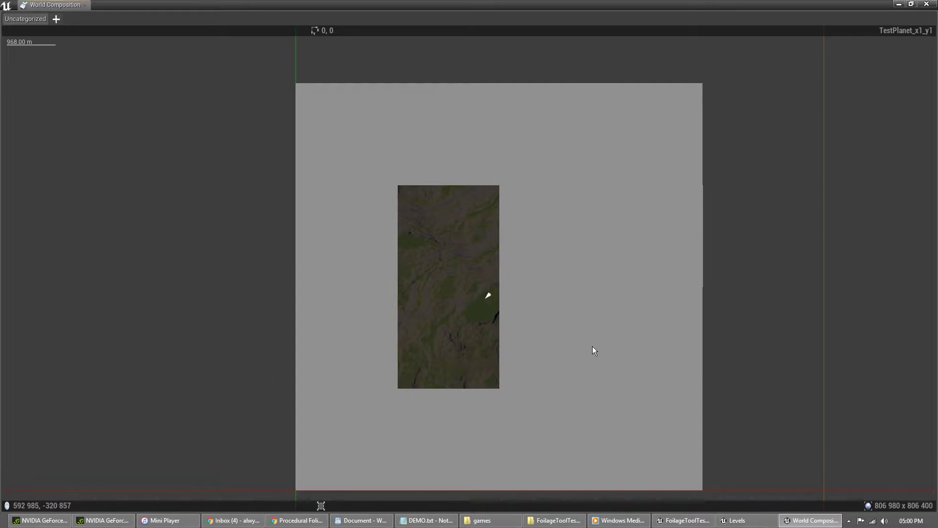
{"action": "mouse_move", "coordinate": [601, 280]}
{"action": "right_mouse_down"}
{"action": "mouse_move", "coordinate": [617, 212]}
{"action": "mouse_move", "coordinate": [606, 263]}
{"action": "right_mouse_up"}
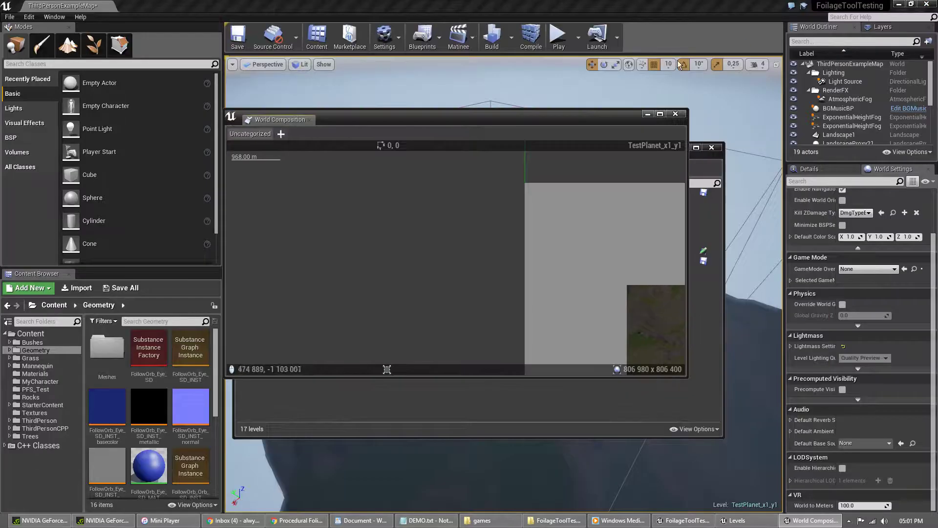
Step: Close the World Composition and Levels windows and look across the mountain terrain in the viewport
{"action": "left_click", "coordinate": [911, 4]}
{"action": "left_click", "coordinate": [676, 114]}
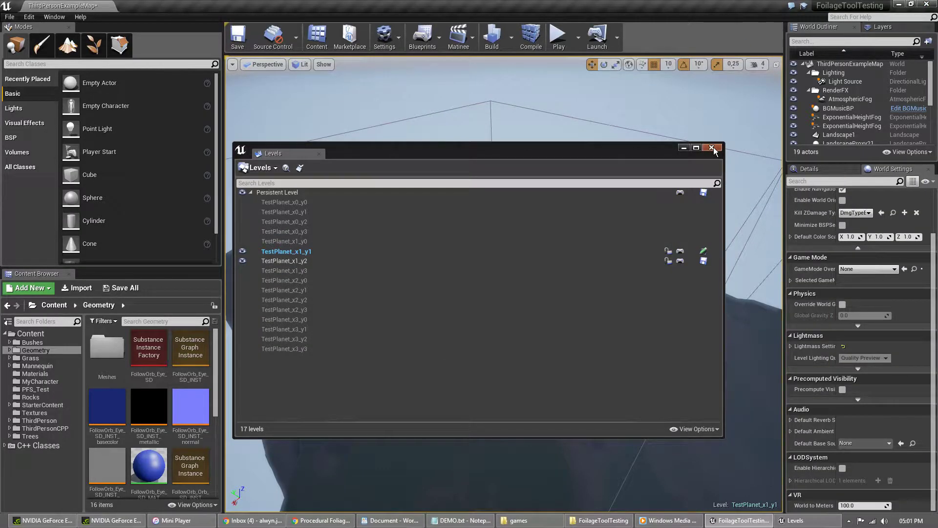
{"action": "left_click", "coordinate": [712, 148]}
{"action": "right_click_drag", "start_coordinate": [503, 284], "coordinate": [391, 308]}
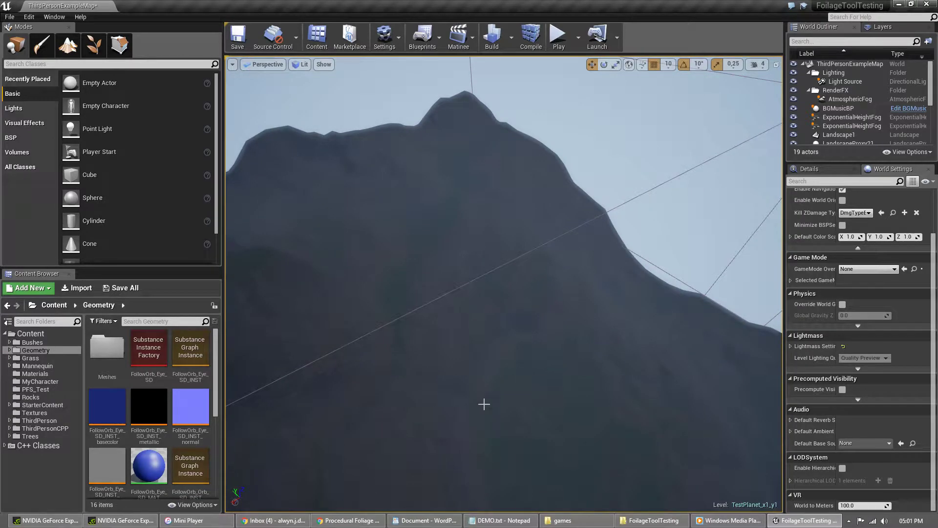
{"action": "right_click_drag", "start_coordinate": [563, 322], "coordinate": [263, 309]}
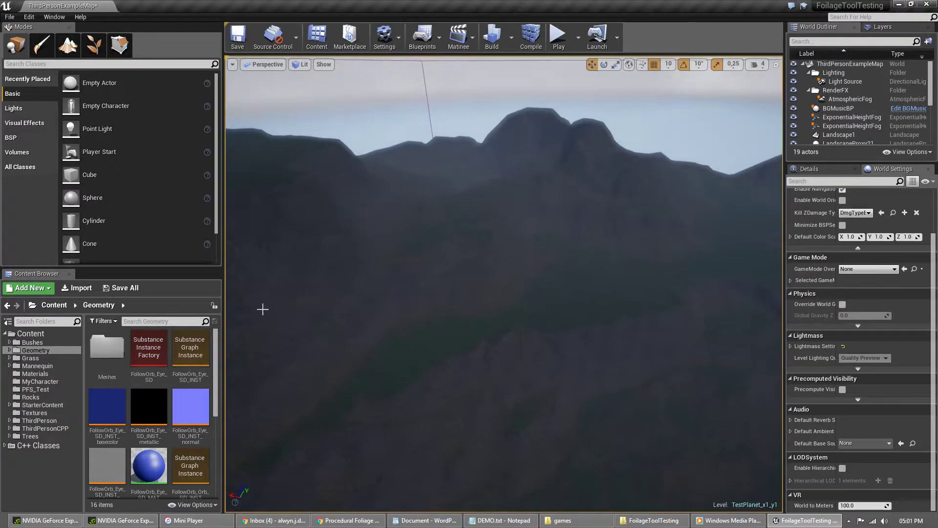
Step: Open the Materials folder in the Content Browser and inspect the grassy and rocky ground of the landscape up close
{"action": "key", "text": "alt+Tab"}
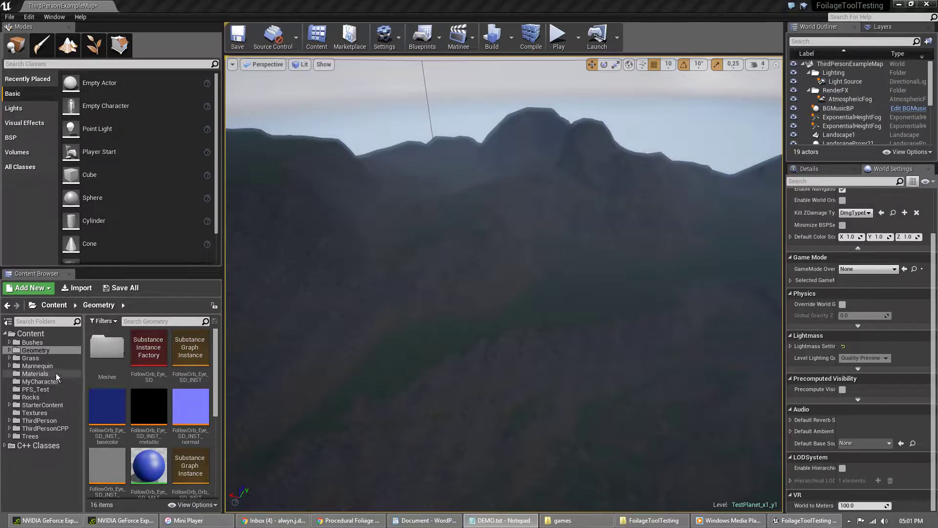
{"action": "left_click", "coordinate": [35, 374]}
{"action": "key", "text": "w"}
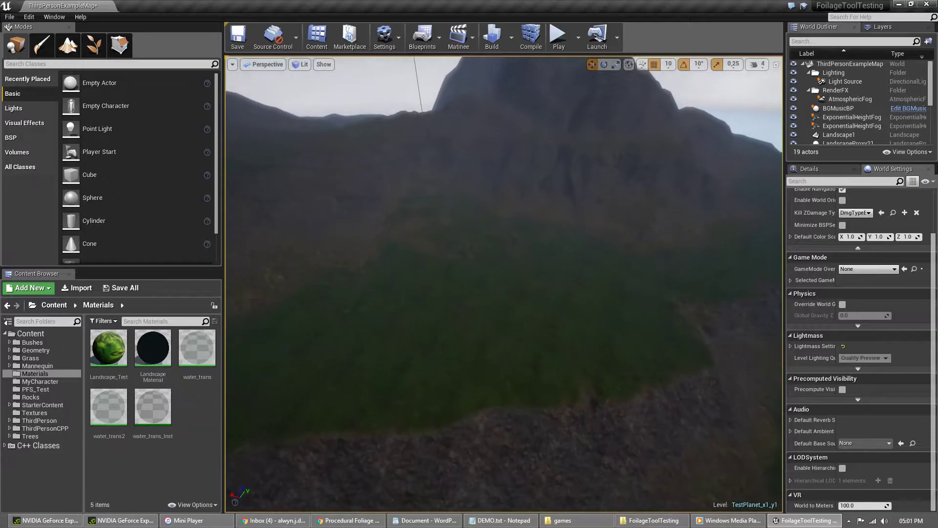
{"action": "key", "text": "s"}
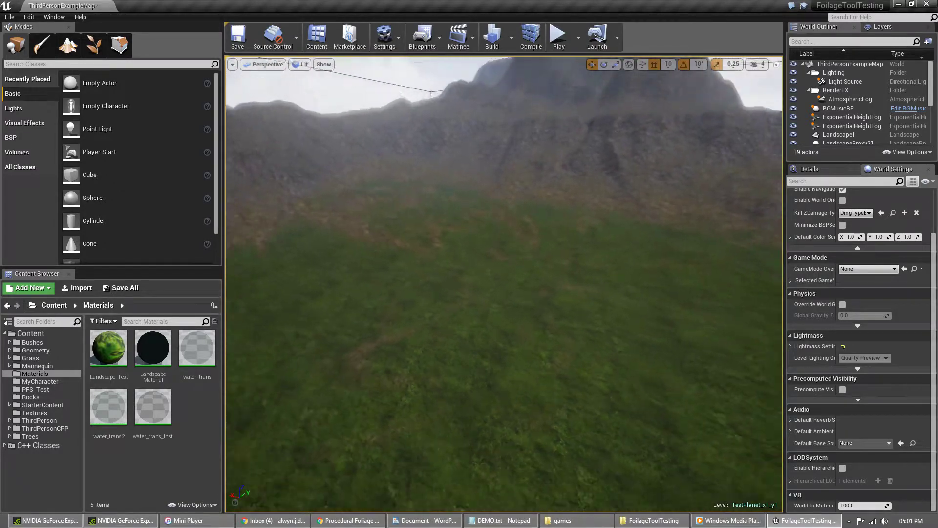
{"action": "key", "text": "s"}
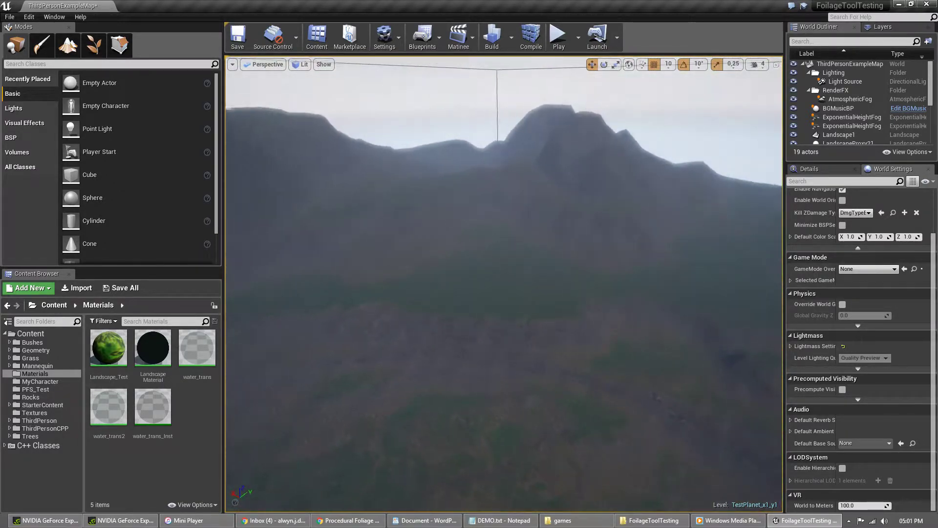
{"action": "right_click_drag", "start_coordinate": [503, 284], "coordinate": [625, 298]}
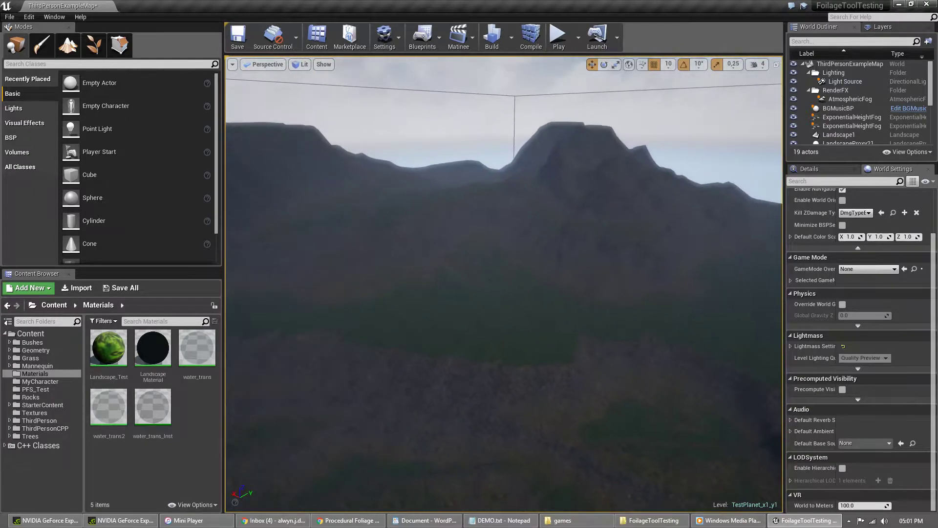
Step: Turn off the Fog show flag in the viewport and fly down to the grassy valley floor
{"action": "left_click", "coordinate": [324, 64]}
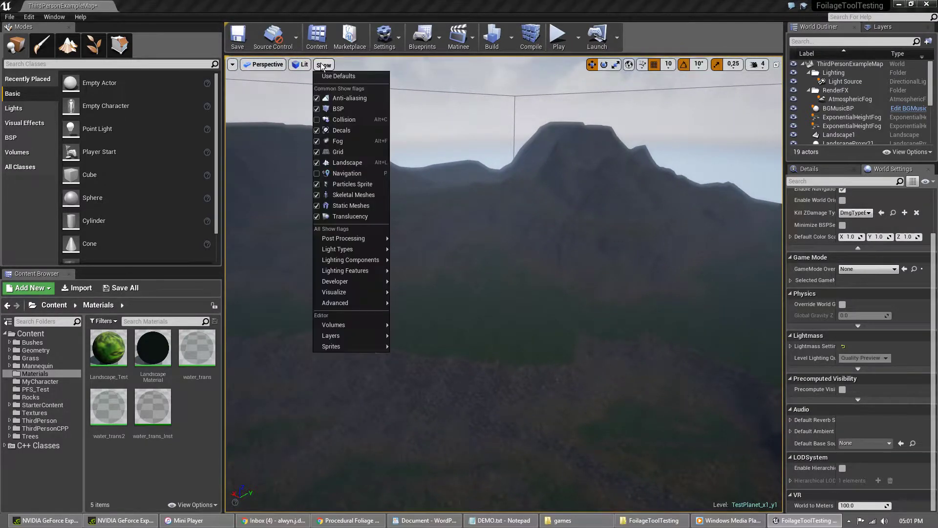
{"action": "left_click", "coordinate": [321, 140]}
{"action": "right_click_drag", "start_coordinate": [504, 284], "coordinate": [318, 228]}
{"action": "key", "text": "w"}
{"action": "key", "text": "w"}
{"action": "key", "text": "w"}
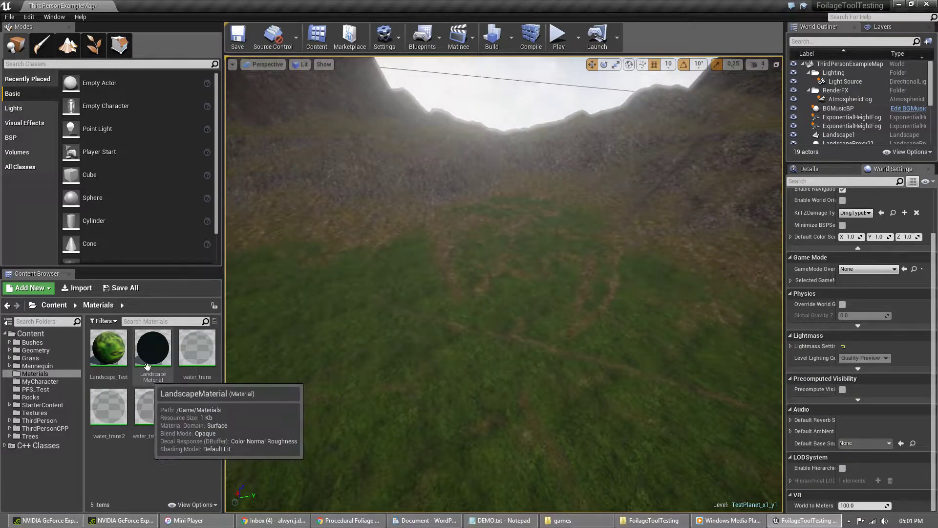
Step: Open LandscapeMaterial in the material editor and inspect the mapping settings of the LandscapeCoords node
{"action": "double_click", "coordinate": [148, 350]}
{"action": "right_click_drag", "start_coordinate": [287, 143], "coordinate": [763, 100]}
{"action": "scroll", "coordinate": [356, 273], "scroll_direction": "down", "scroll_amount": 3}
{"action": "right_click_drag", "start_coordinate": [349, 274], "coordinate": [411, 266]}
{"action": "scroll", "coordinate": [313, 318], "scroll_direction": "up", "scroll_amount": 3}
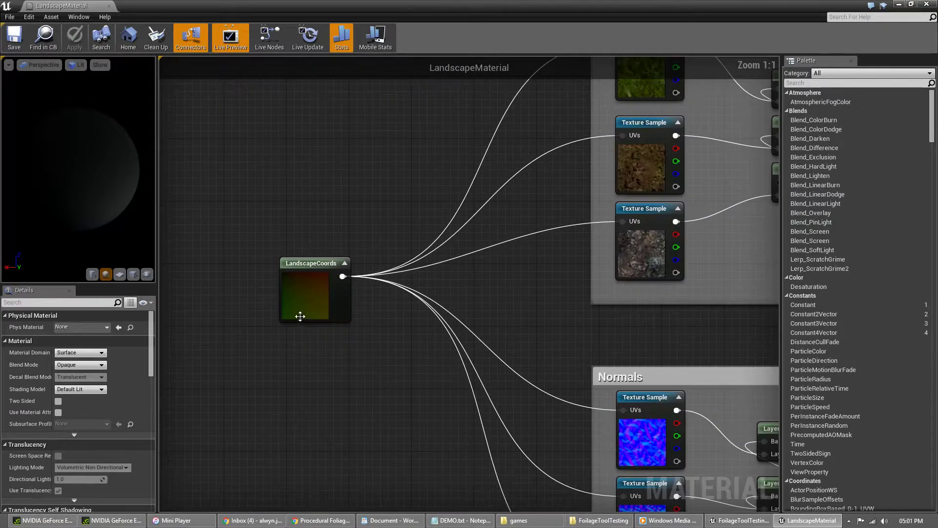
{"action": "left_click", "coordinate": [313, 266]}
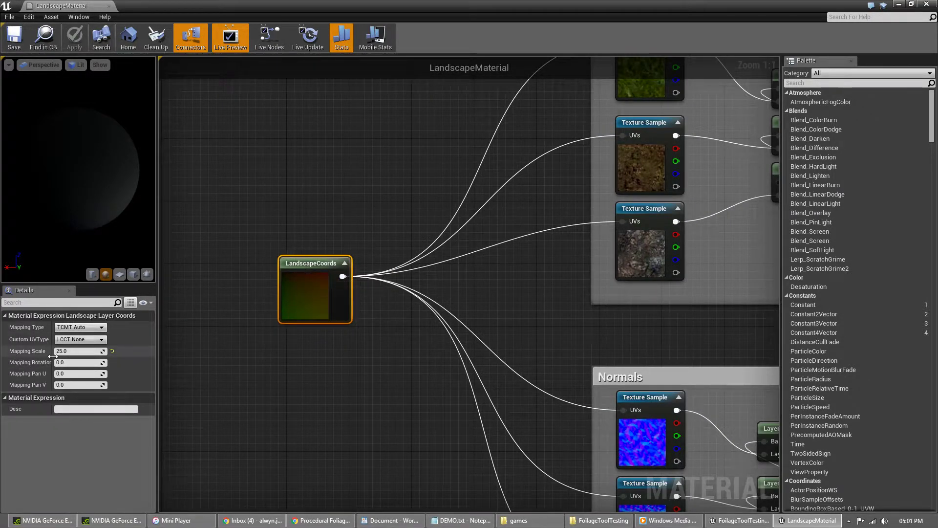
Step: Inspect the grass, soil and rock Texture Sample nodes in the Textures group one by one
{"action": "right_click_drag", "start_coordinate": [452, 210], "coordinate": [249, 343]}
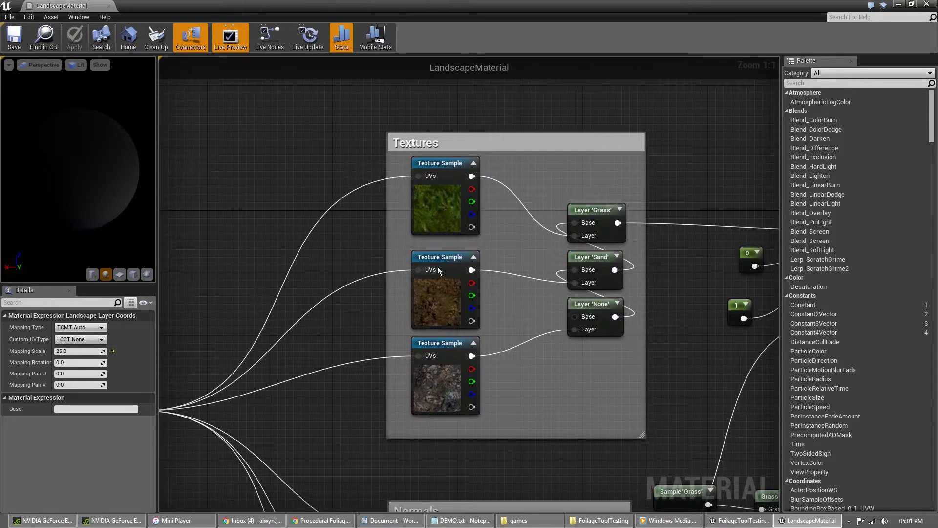
{"action": "left_click", "coordinate": [441, 194]}
{"action": "left_click", "coordinate": [434, 276]}
{"action": "left_click", "coordinate": [451, 371]}
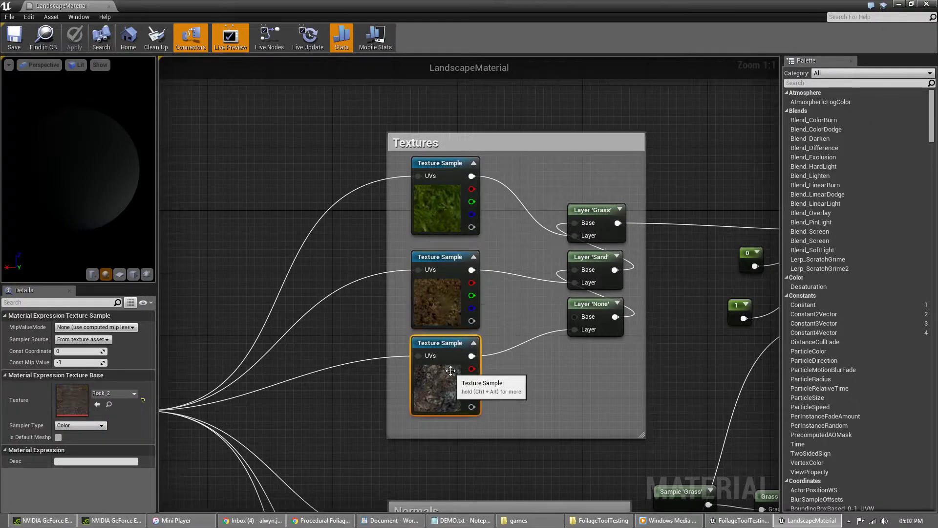
{"action": "left_click", "coordinate": [434, 198]}
{"action": "left_click", "coordinate": [436, 291]}
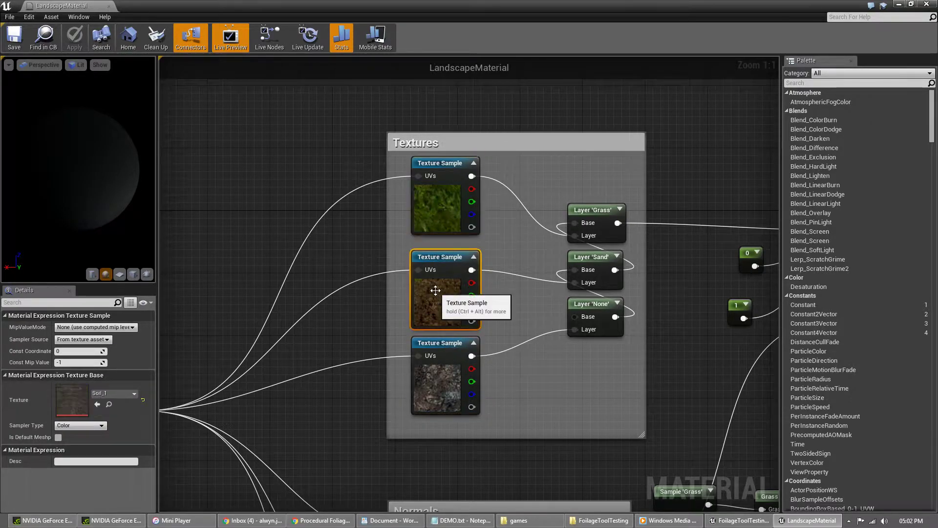
{"action": "left_click", "coordinate": [436, 357]}
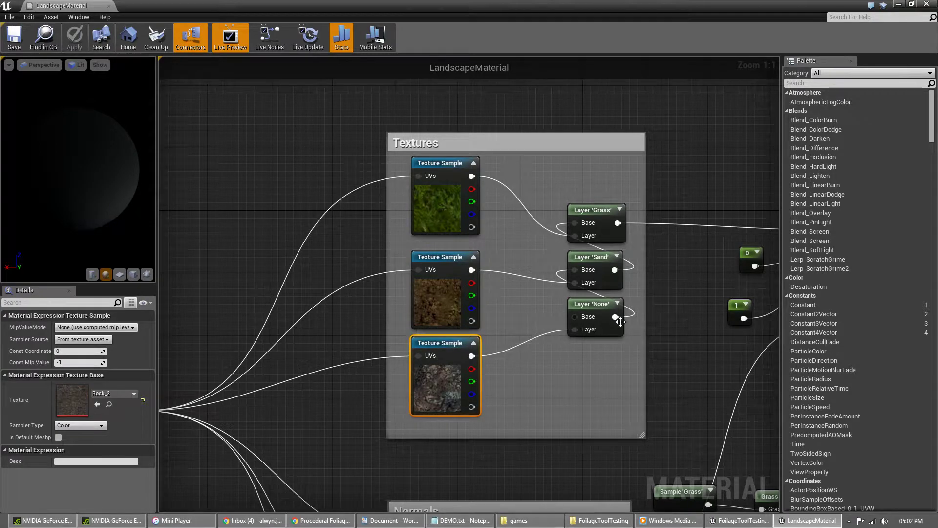
Step: Inspect the layer weight settings of the Grass and Sand layer nodes in the Textures group, then deselect them
{"action": "left_click", "coordinate": [593, 212]}
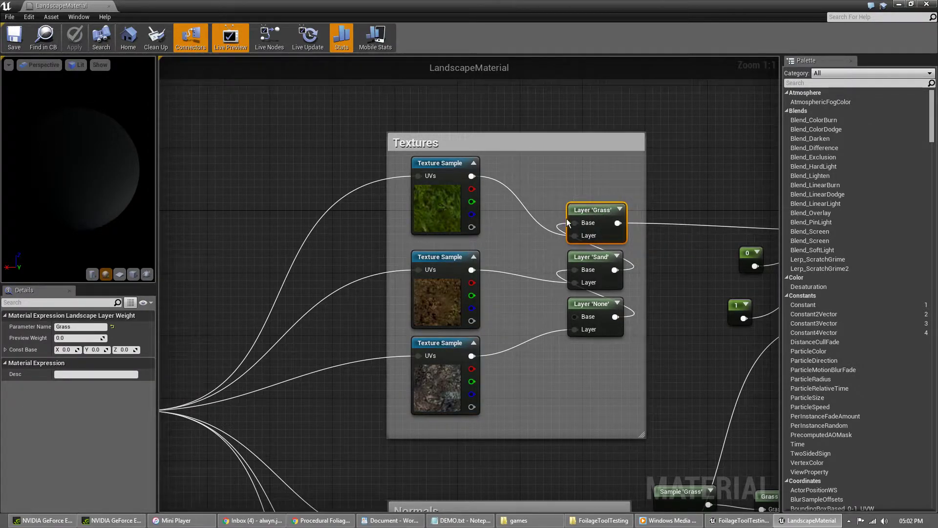
{"action": "right_click_drag", "start_coordinate": [567, 223], "coordinate": [538, 223]}
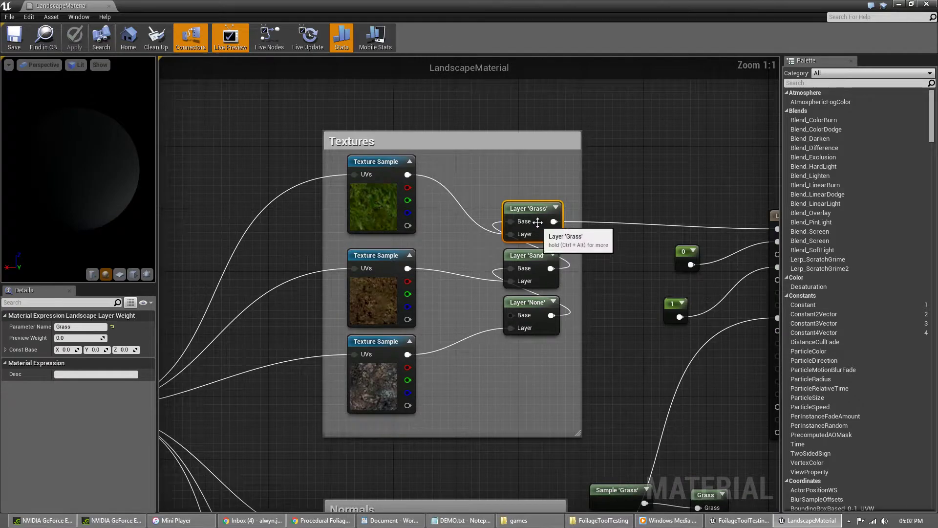
{"action": "left_click", "coordinate": [5, 350]}
{"action": "left_click", "coordinate": [518, 275]}
{"action": "left_click", "coordinate": [600, 271]}
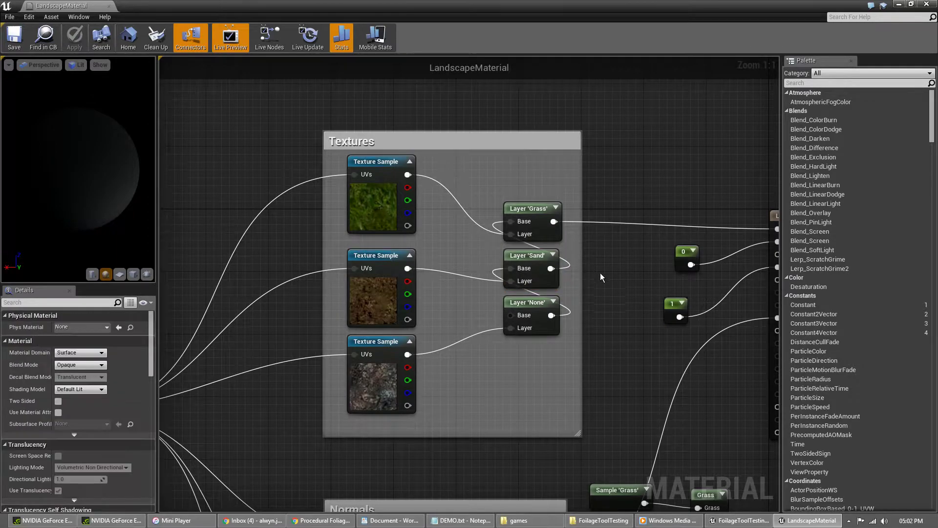
Step: Trace the connections from the Textures and Normals groups to the inputs of the LandscapeMaterial output node
{"action": "right_click_drag", "start_coordinate": [595, 272], "coordinate": [513, 277]}
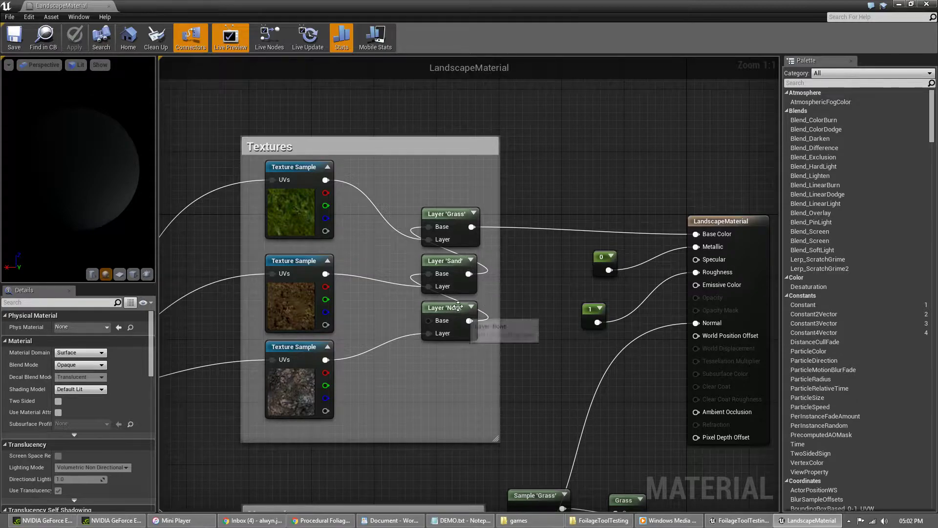
{"action": "scroll", "coordinate": [498, 332], "scroll_direction": "down", "scroll_amount": 2}
{"action": "scroll", "coordinate": [497, 333], "scroll_direction": "up", "scroll_amount": 2}
{"action": "right_click_drag", "start_coordinate": [497, 333], "coordinate": [549, 276]}
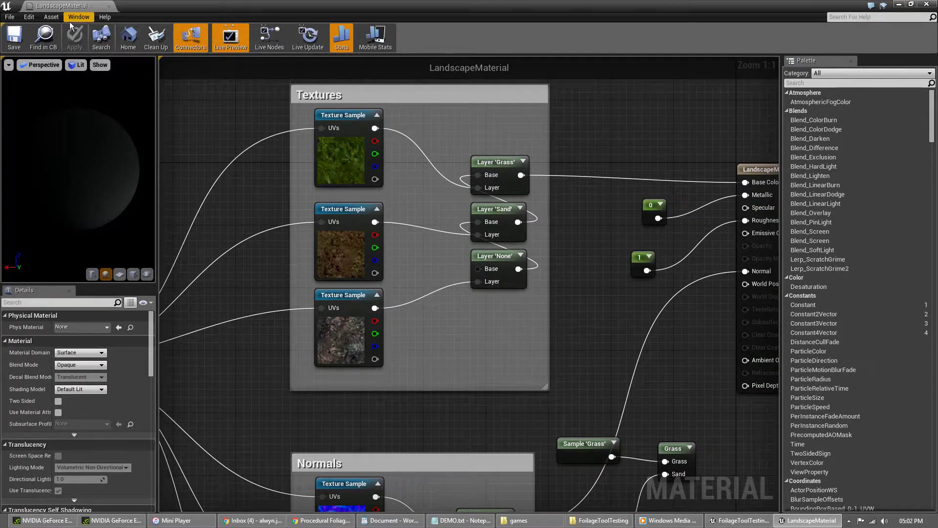
{"action": "right_click_drag", "start_coordinate": [602, 308], "coordinate": [508, 421]}
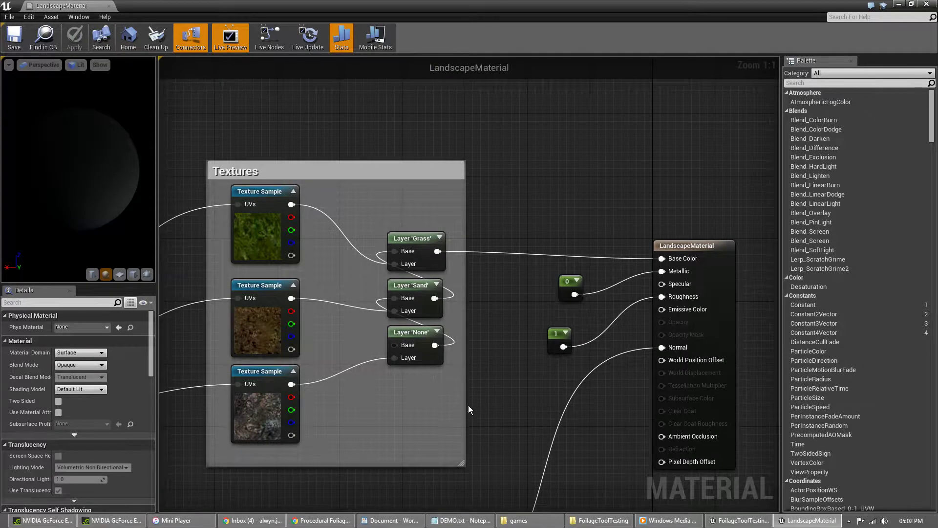
{"action": "right_click_drag", "start_coordinate": [468, 420], "coordinate": [515, 257]}
{"action": "scroll", "coordinate": [515, 260], "scroll_direction": "down", "scroll_amount": 4}
{"action": "scroll", "coordinate": [485, 277], "scroll_direction": "up", "scroll_amount": 4}
{"action": "right_click_drag", "start_coordinate": [530, 226], "coordinate": [431, 323]}
{"action": "right_click_drag", "start_coordinate": [451, 394], "coordinate": [371, 177]}
Step: Inspect the Grass output node beside the Normals group, expanding both of its grass type elements to show their names and assigned grass types
{"action": "left_click_drag", "start_coordinate": [356, 198], "coordinate": [572, 320]}
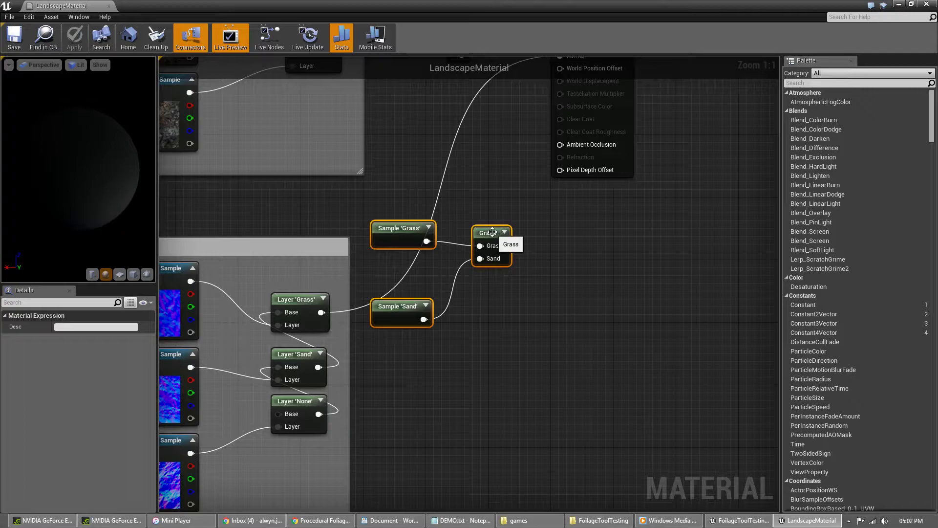
{"action": "left_click", "coordinate": [544, 244]}
{"action": "left_click", "coordinate": [489, 234]}
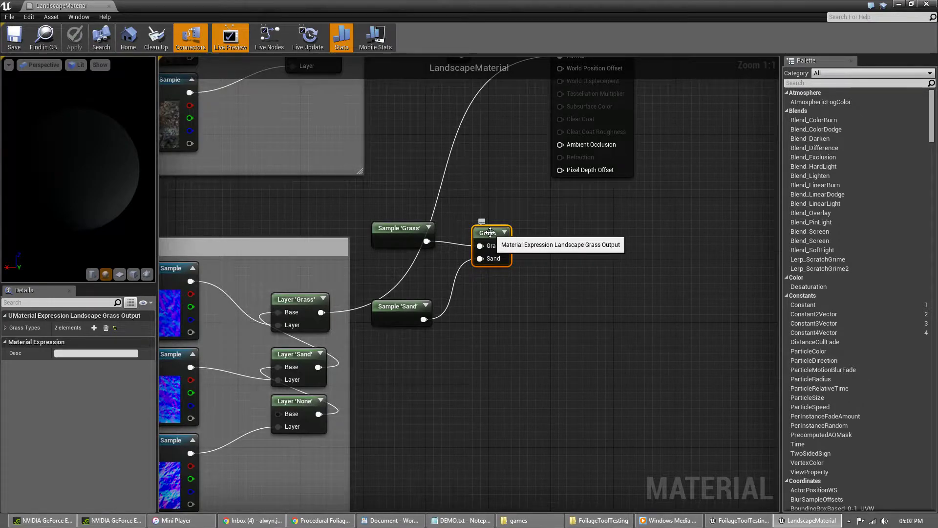
{"action": "scroll", "coordinate": [484, 238], "scroll_direction": "up", "scroll_amount": 1}
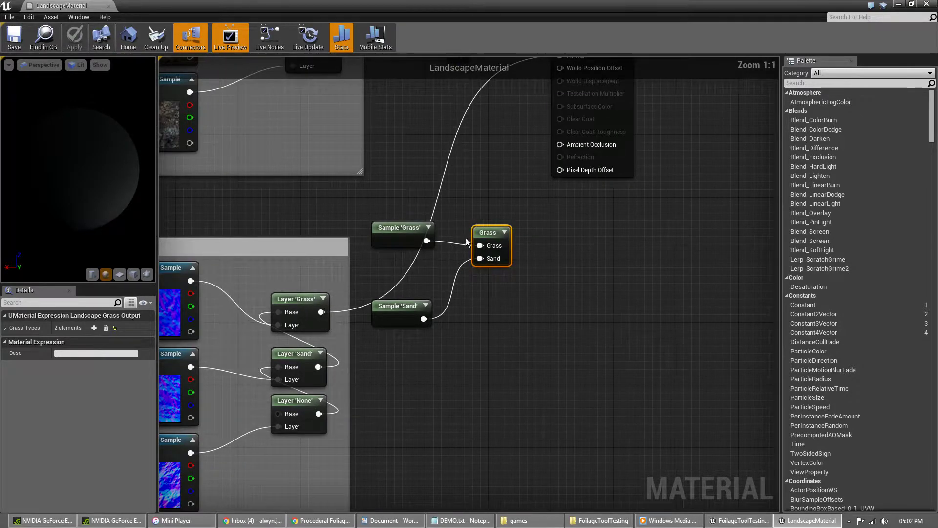
{"action": "right_click_drag", "start_coordinate": [363, 254], "coordinate": [486, 303]}
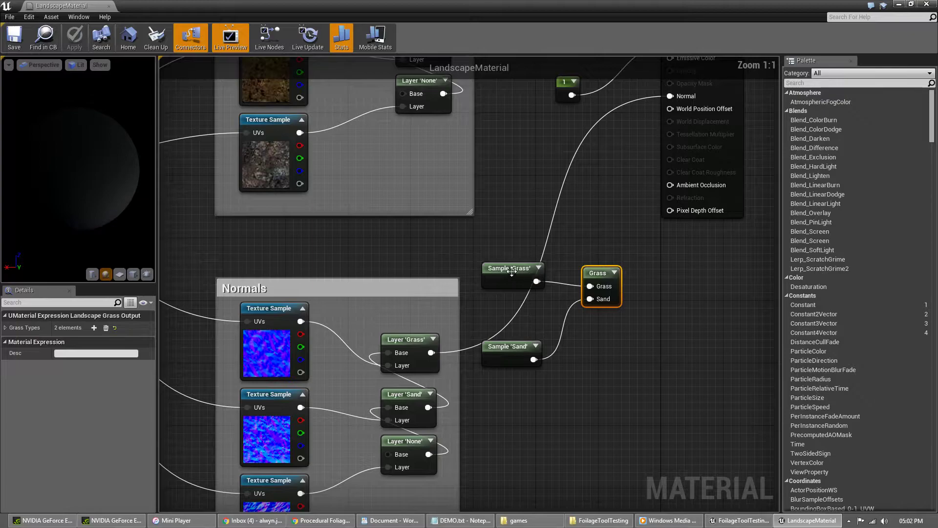
{"action": "left_click", "coordinate": [5, 328]}
{"action": "left_click", "coordinate": [10, 341]}
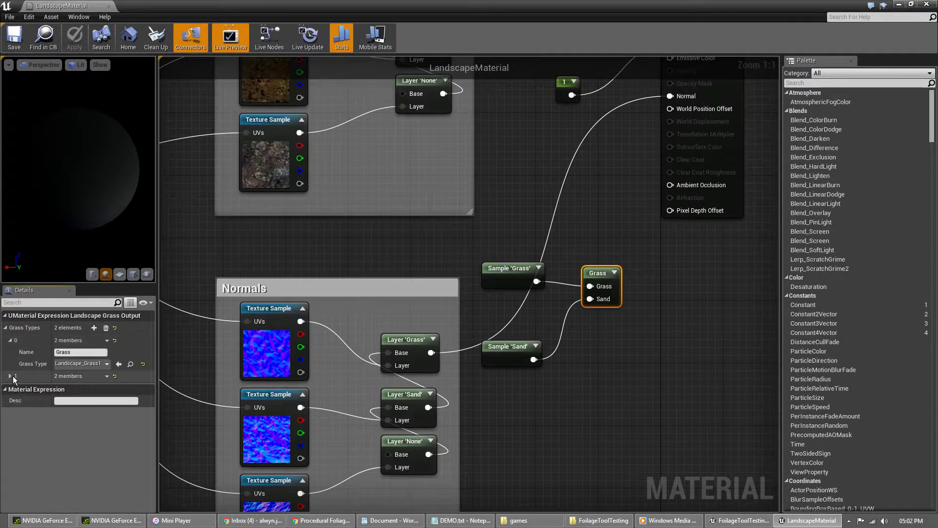
{"action": "left_click", "coordinate": [10, 376]}
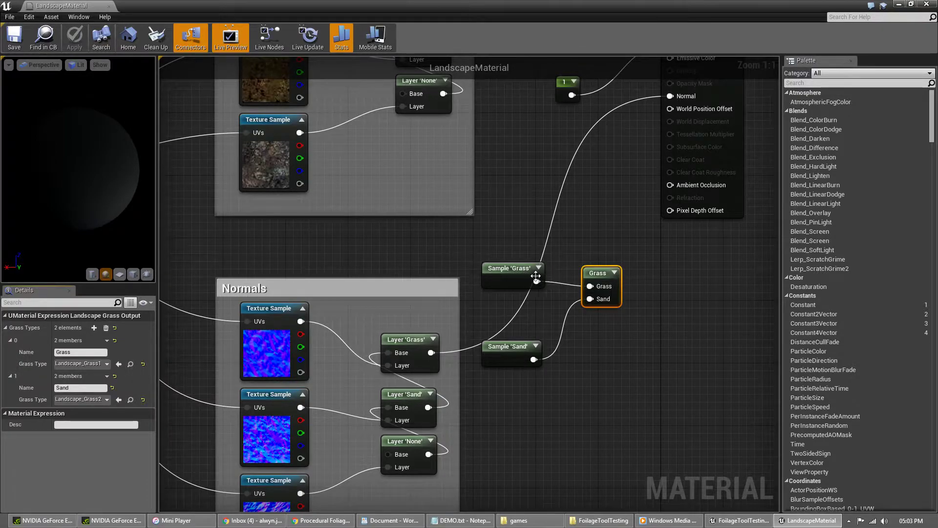
Step: Check the layer sample nodes for Sand and Grass, then reselect the Grass output node they feed
{"action": "left_click", "coordinate": [512, 348]}
{"action": "left_click", "coordinate": [511, 268]}
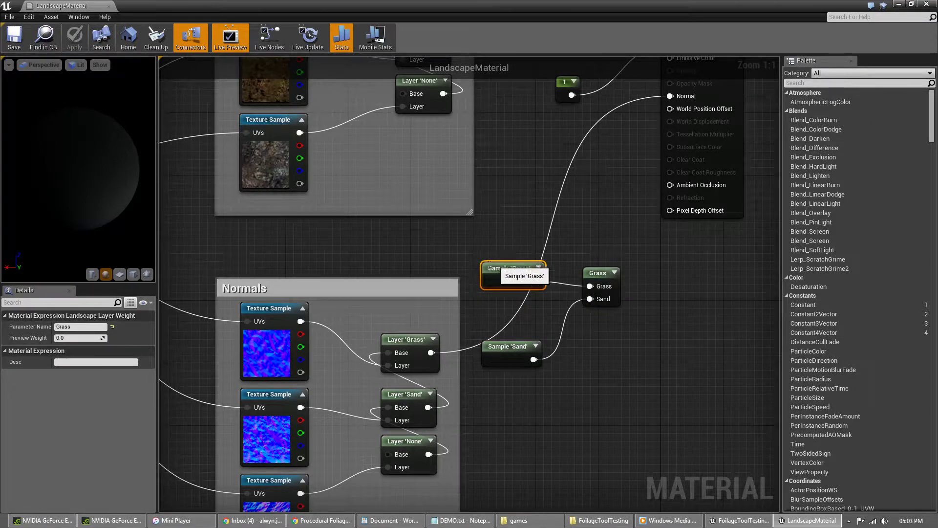
{"action": "left_click", "coordinate": [602, 272]}
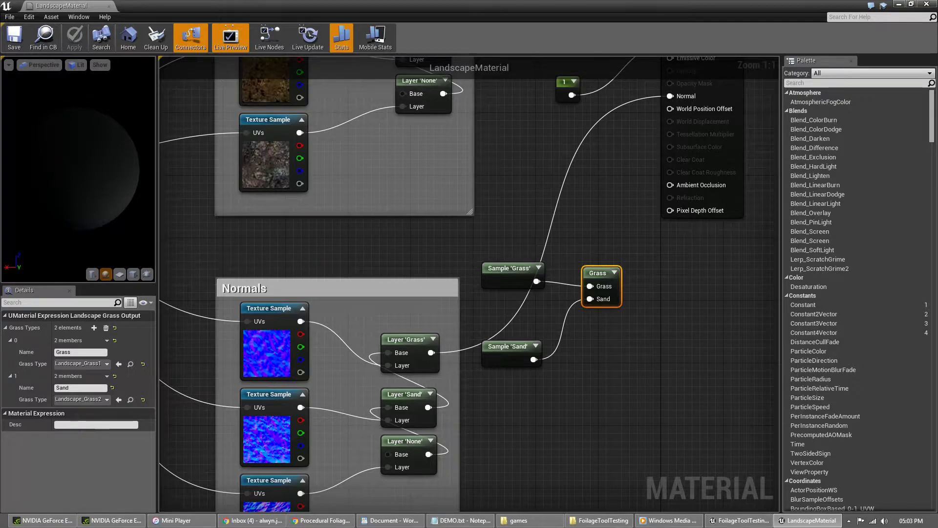
Step: Close LandscapeMaterial, open the Grass static mesh from the Grass folder, and examine its model and LOD settings
{"action": "left_click", "coordinate": [915, 3]}
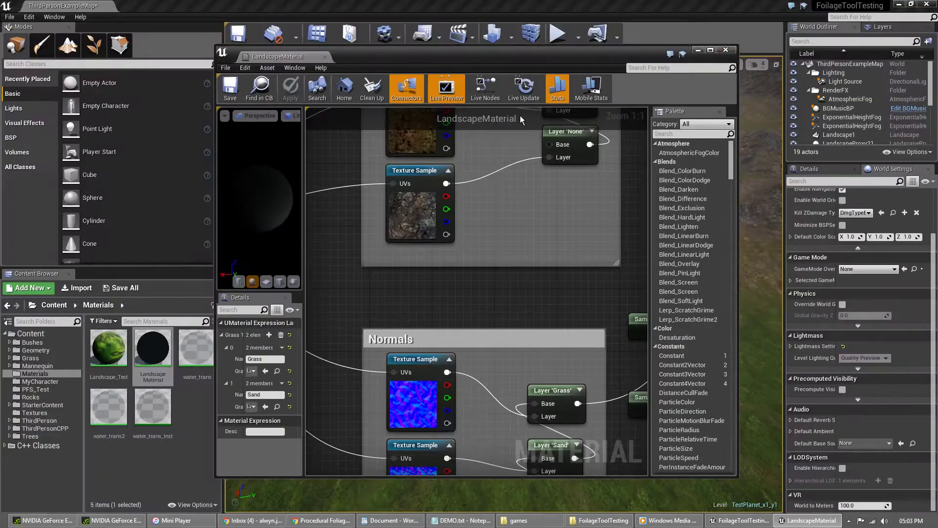
{"action": "left_click", "coordinate": [726, 50]}
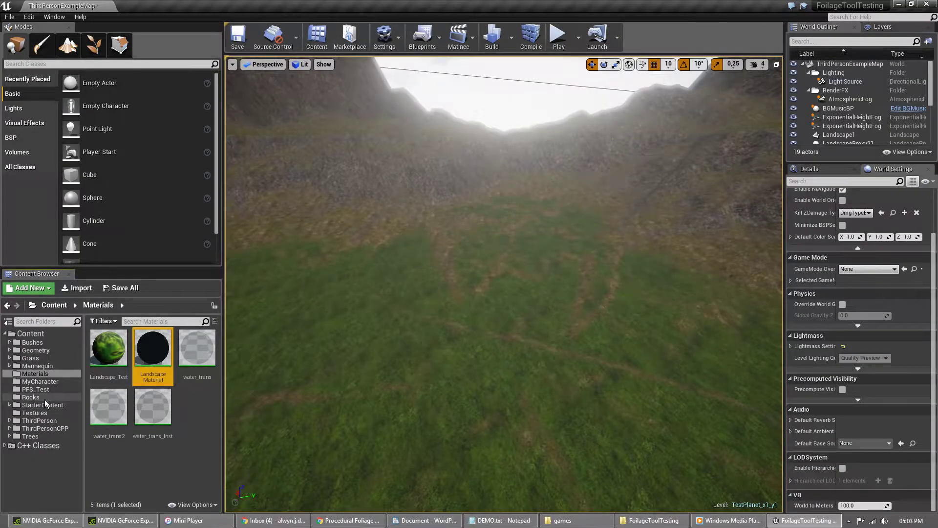
{"action": "double_click", "coordinate": [47, 359]}
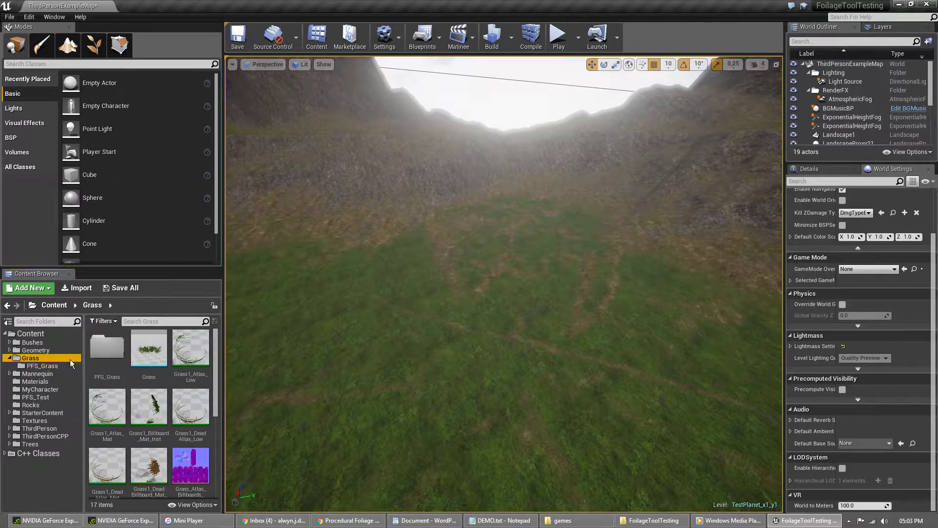
{"action": "double_click", "coordinate": [149, 348]}
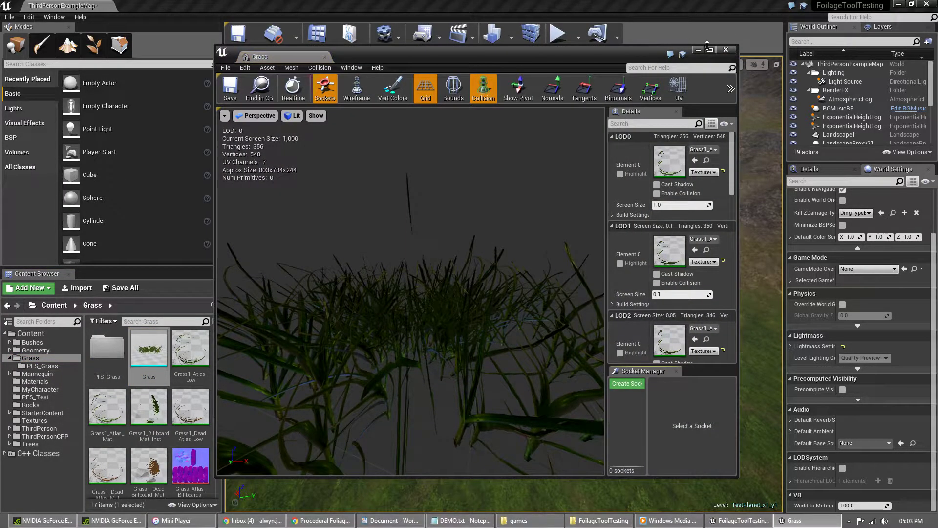
{"action": "left_click", "coordinate": [710, 49]}
{"action": "scroll", "coordinate": [391, 351], "scroll_direction": "down", "scroll_amount": 5}
{"action": "scroll", "coordinate": [383, 342], "scroll_direction": "up", "scroll_amount": 2}
{"action": "left_click_drag", "start_coordinate": [351, 331], "coordinate": [387, 345]}
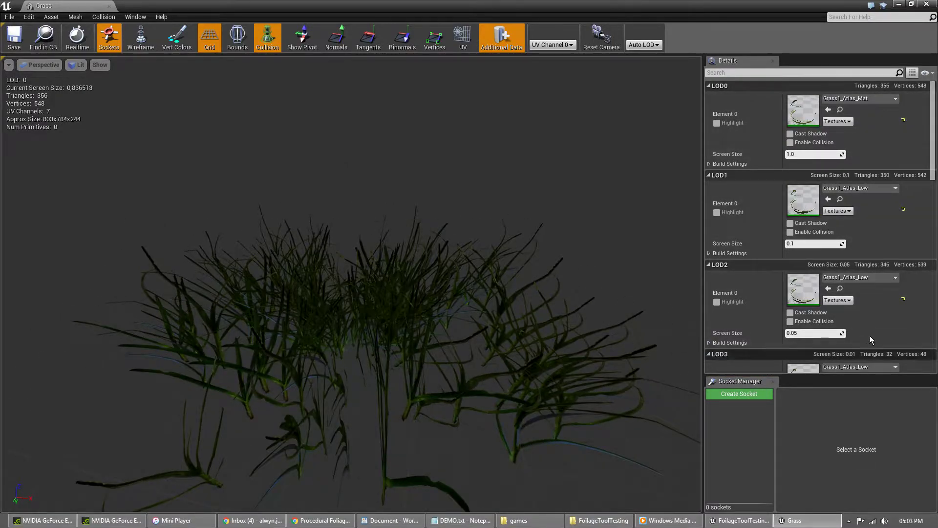
{"action": "left_click", "coordinate": [912, 5]}
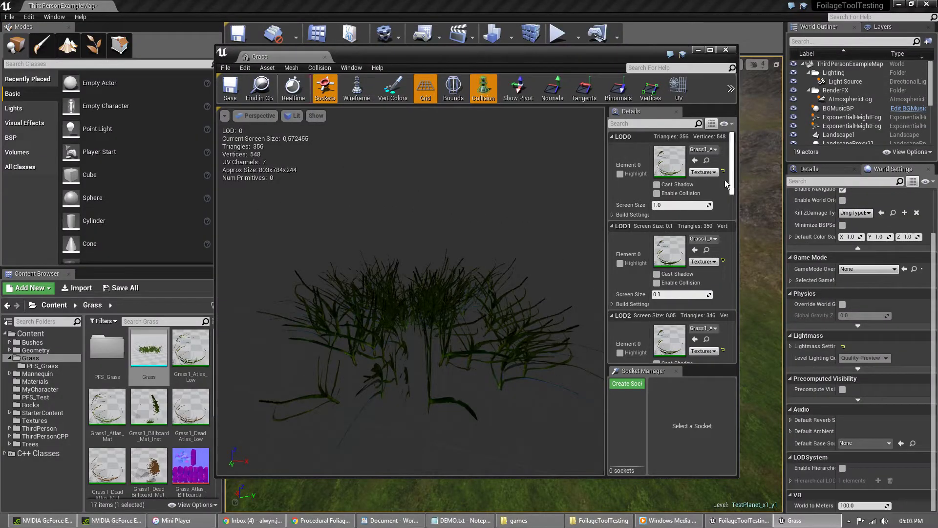
Step: Open Grass1_Atlas_Mat, the material used by the mesh's LOD0, and then open its parent material Leaves_Mat
{"action": "left_click", "coordinate": [706, 161]}
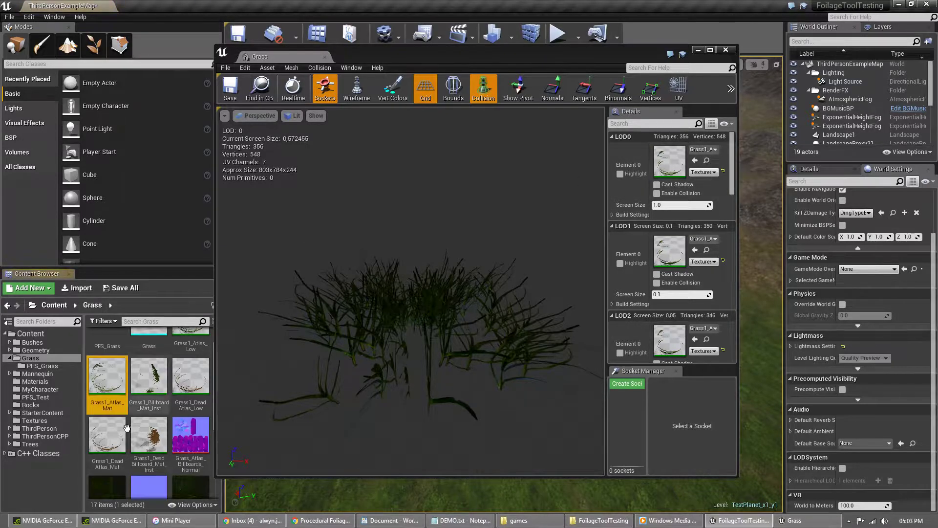
{"action": "double_click", "coordinate": [107, 381]}
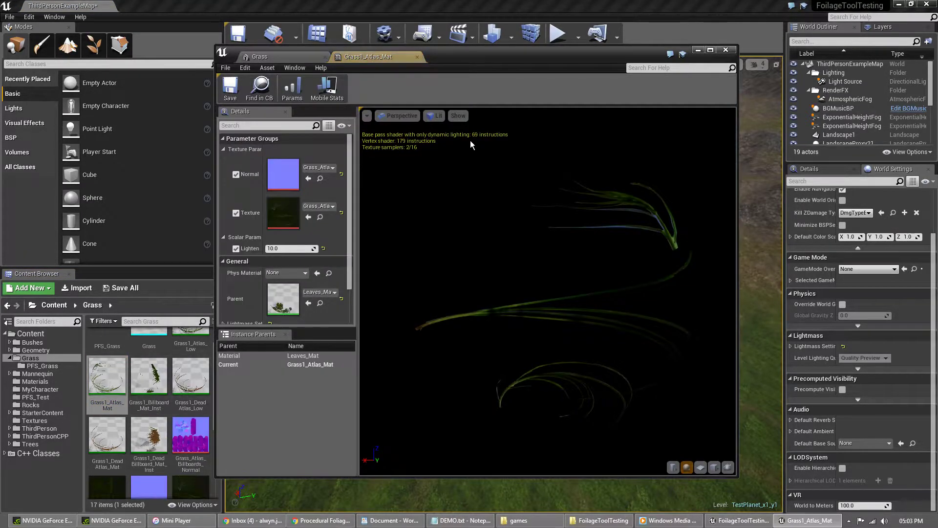
{"action": "left_click", "coordinate": [320, 303]}
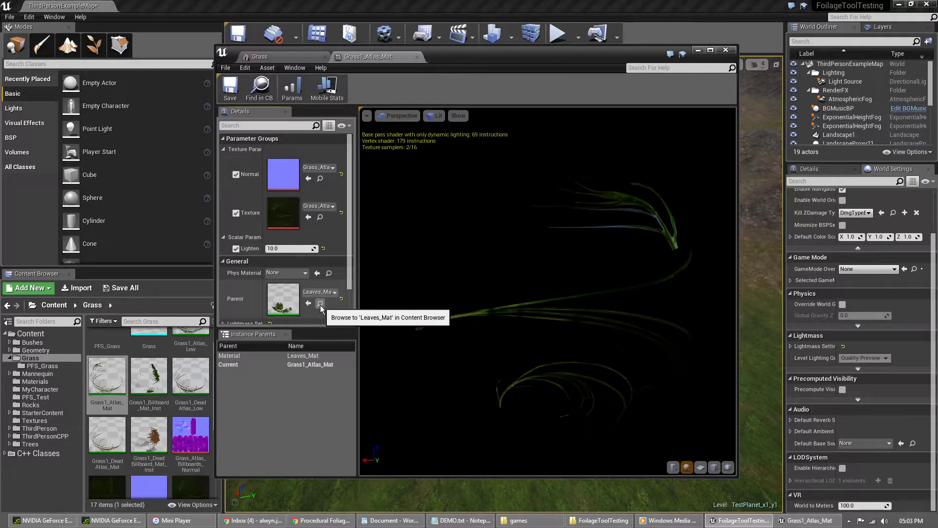
{"action": "double_click", "coordinate": [157, 409]}
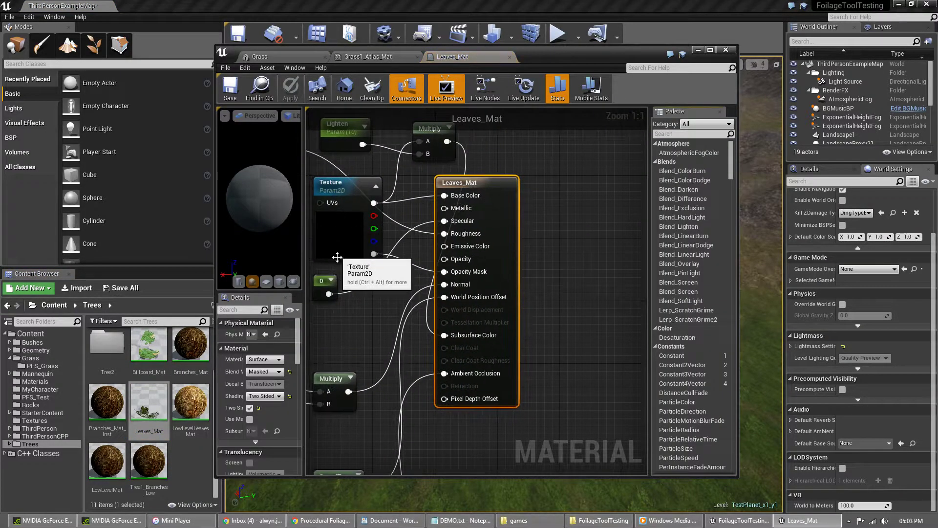
Step: Examine the Texture, Normal and TwoSidedSign nodes in the Leaves_Mat graph and inspect the Lighten parameter's settings
{"action": "scroll", "coordinate": [449, 249], "scroll_direction": "up", "scroll_amount": 4}
{"action": "right_click_drag", "start_coordinate": [509, 265], "coordinate": [394, 277]}
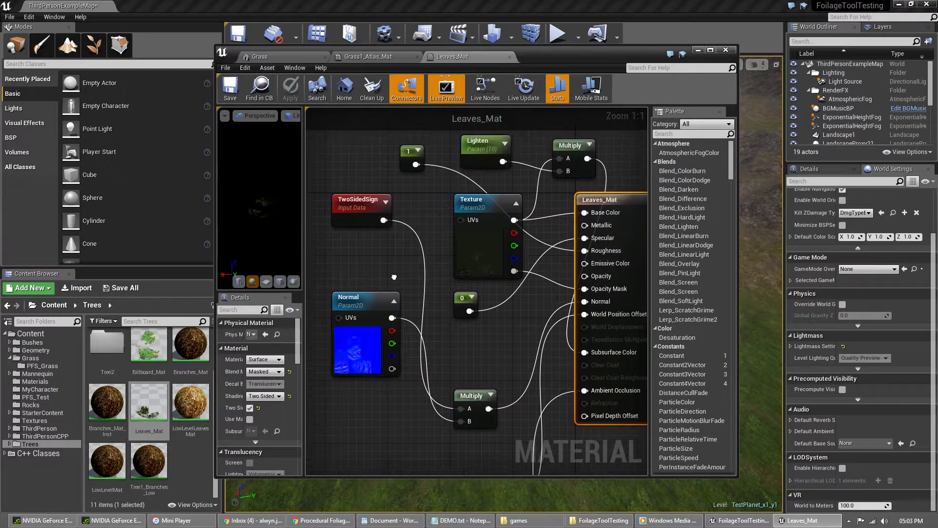
{"action": "mouse_move", "coordinate": [392, 419]}
{"action": "right_mouse_down"}
{"action": "mouse_move", "coordinate": [336, 307]}
{"action": "mouse_move", "coordinate": [359, 229]}
{"action": "mouse_move", "coordinate": [409, 432]}
{"action": "mouse_move", "coordinate": [401, 434]}
{"action": "right_mouse_up"}
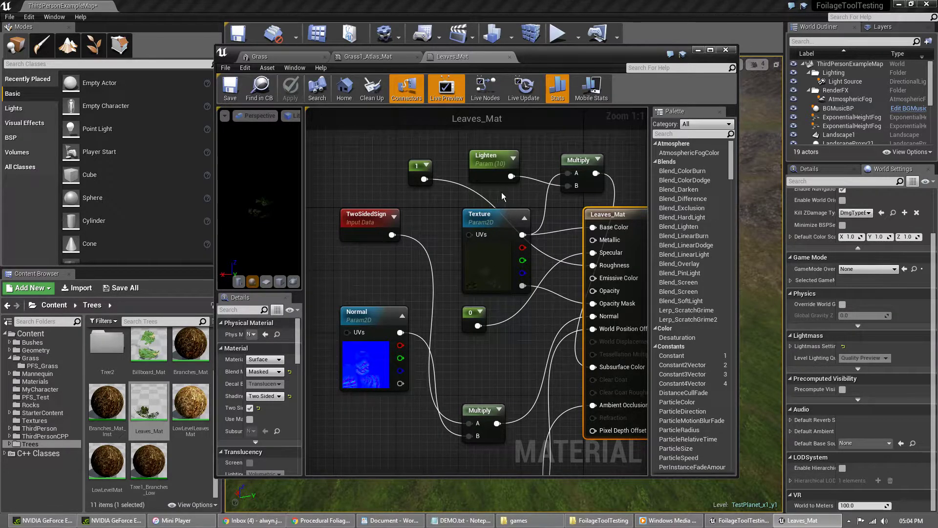
{"action": "left_click", "coordinate": [489, 165]}
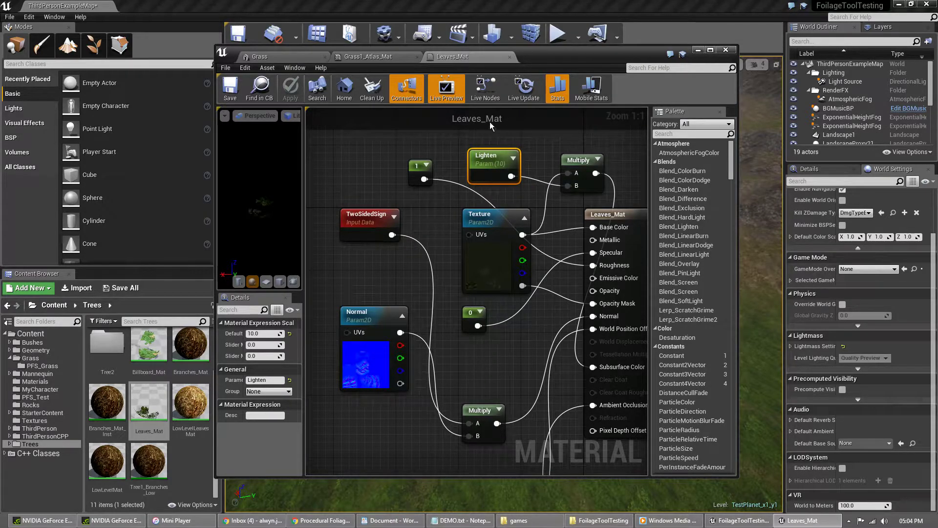
Step: Inspect the SpeedTree node's settings in the lower part of the Leaves_Mat graph, then deselect it
{"action": "right_click_drag", "start_coordinate": [490, 367], "coordinate": [471, 183]}
{"action": "right_click_drag", "start_coordinate": [486, 404], "coordinate": [461, 275]}
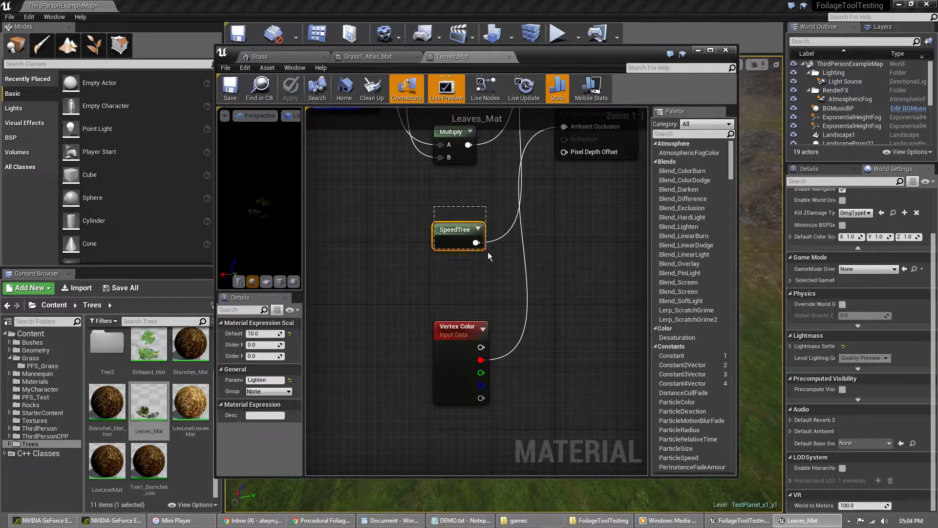
{"action": "left_click_drag", "start_coordinate": [434, 207], "coordinate": [488, 251]}
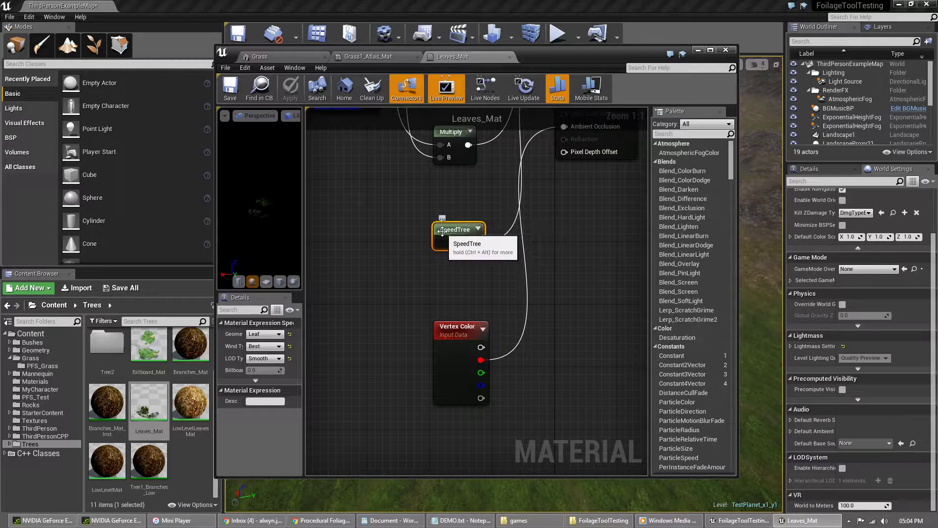
{"action": "left_click", "coordinate": [374, 231]}
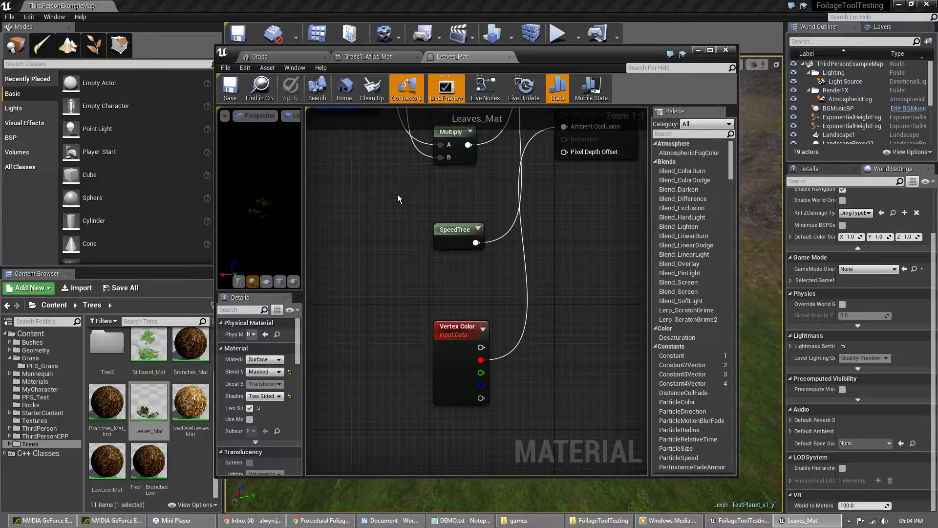
Step: Close Leaves_Mat and Grass1_Atlas_Mat, then open Grass1_Atlas_Low, the first material listed under the Grass mesh's LOD3
{"action": "left_click", "coordinate": [510, 57]}
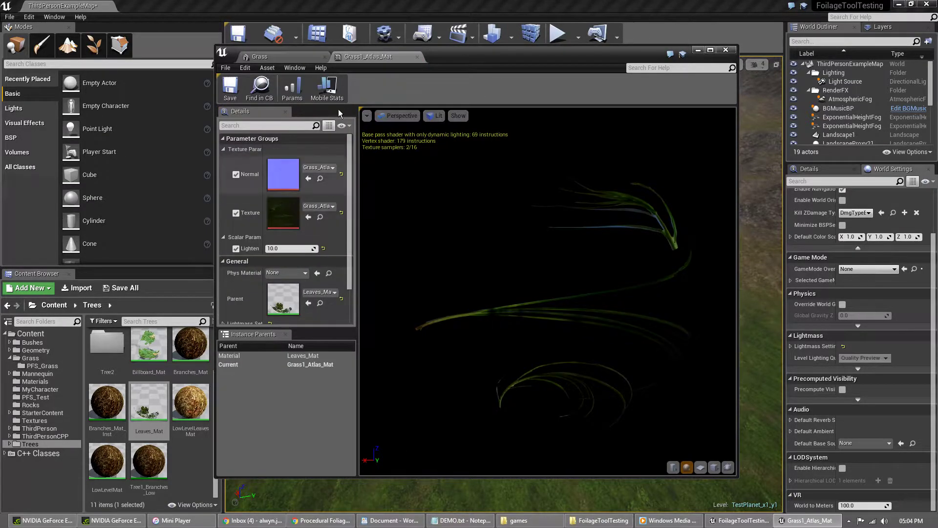
{"action": "left_click", "coordinate": [417, 56]}
{"action": "scroll", "coordinate": [693, 276], "scroll_direction": "down", "scroll_amount": 10}
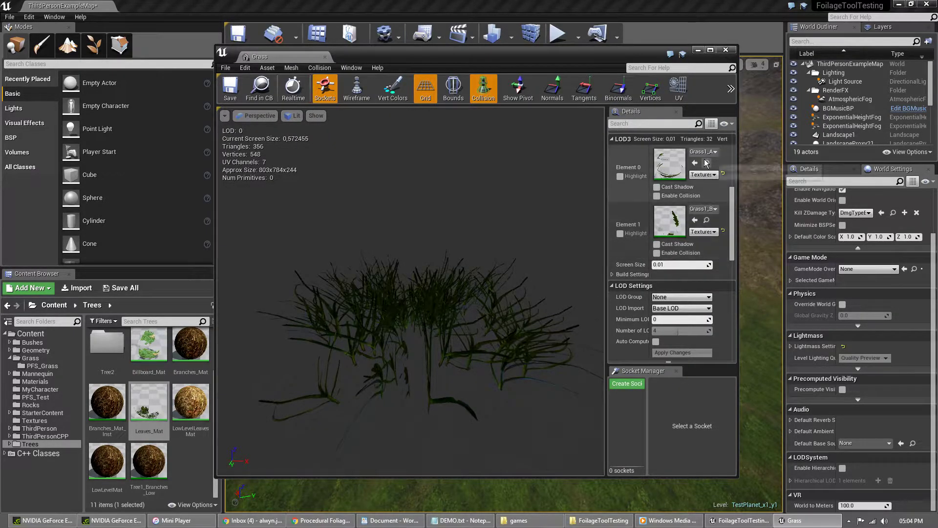
{"action": "left_click", "coordinate": [707, 163]}
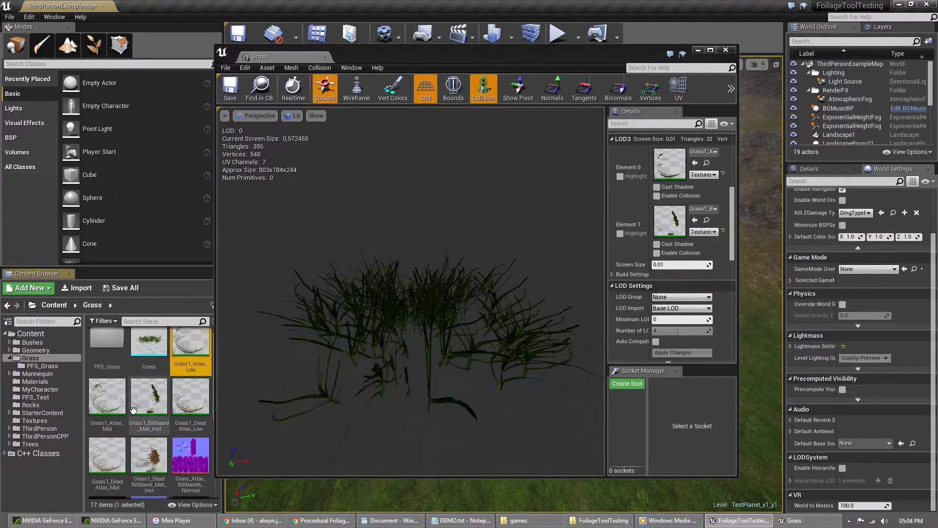
{"action": "double_click", "coordinate": [188, 345]}
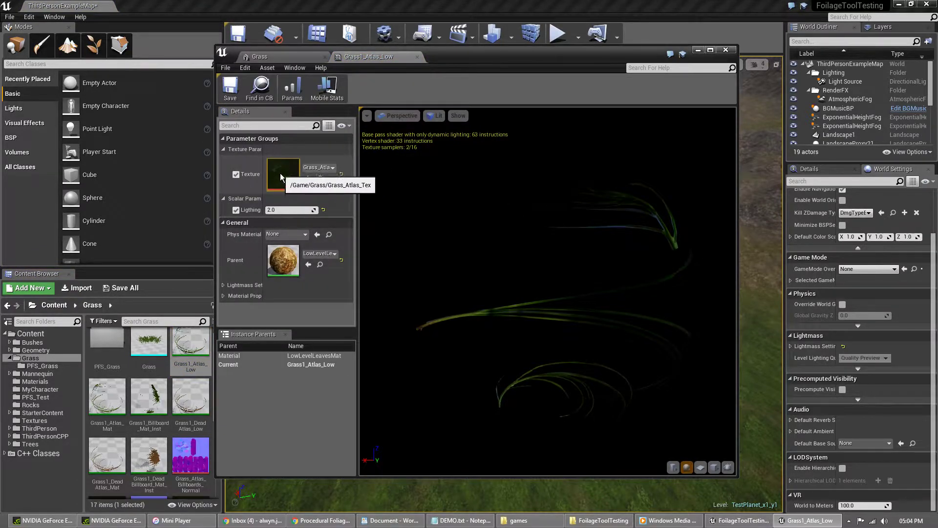
Step: Open LowLevelLeavesMat, the parent of Grass1_Atlas_Low, and inspect its graph and the Ligthing parameter's settings
{"action": "left_click", "coordinate": [320, 264]}
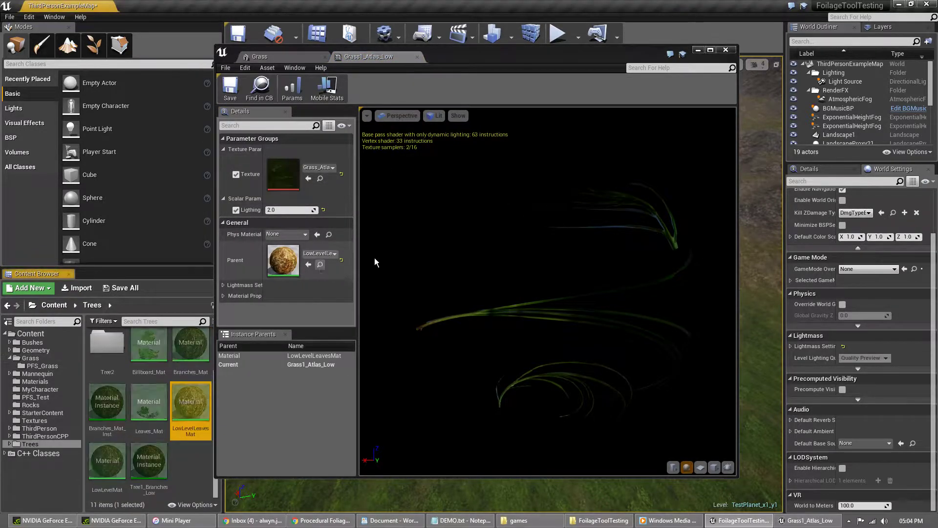
{"action": "double_click", "coordinate": [191, 404]}
{"action": "scroll", "coordinate": [528, 262], "scroll_direction": "down", "scroll_amount": 3}
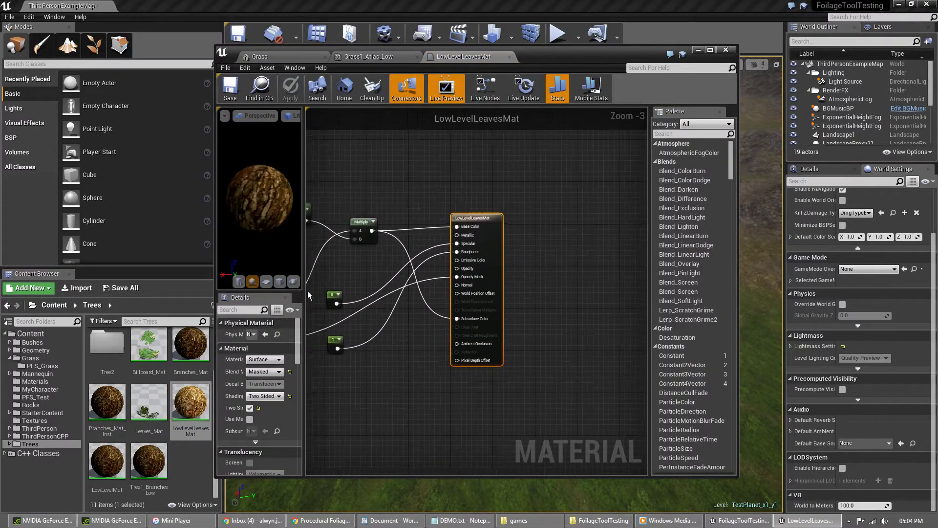
{"action": "scroll", "coordinate": [343, 276], "scroll_direction": "up", "scroll_amount": 3}
{"action": "right_click_drag", "start_coordinate": [356, 269], "coordinate": [571, 267]}
{"action": "scroll", "coordinate": [571, 263], "scroll_direction": "down", "scroll_amount": 3}
{"action": "scroll", "coordinate": [413, 276], "scroll_direction": "up", "scroll_amount": 3}
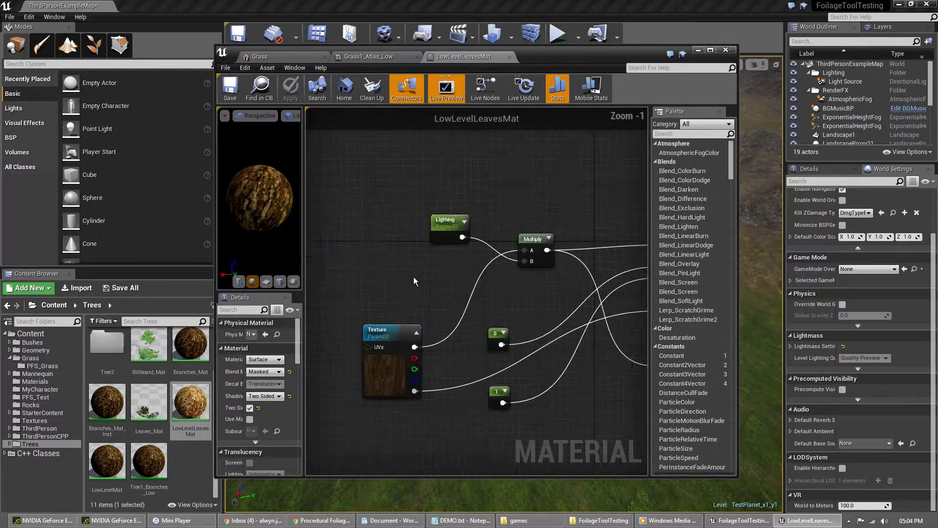
{"action": "left_click", "coordinate": [455, 218]}
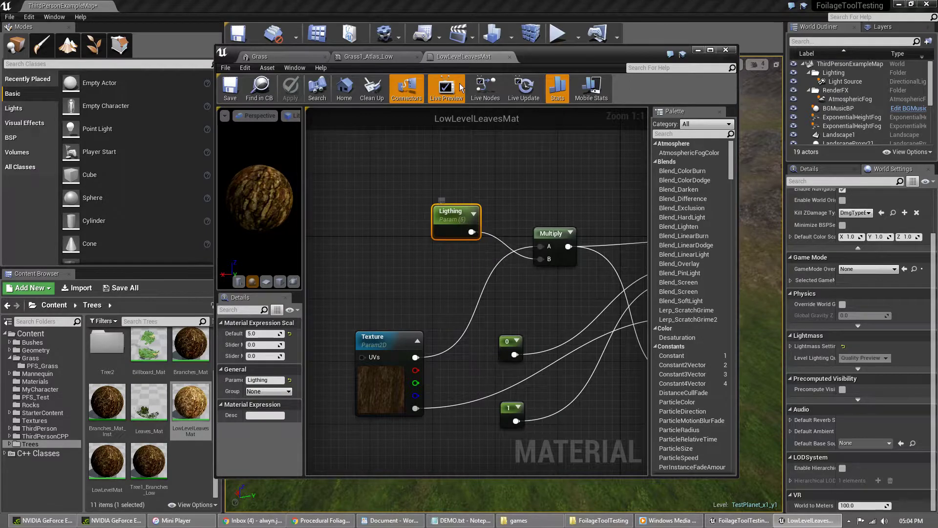
Step: Close LowLevelLeavesMat, return to the Grass mesh, and view it from far enough away to preview LOD3
{"action": "left_click", "coordinate": [510, 57]}
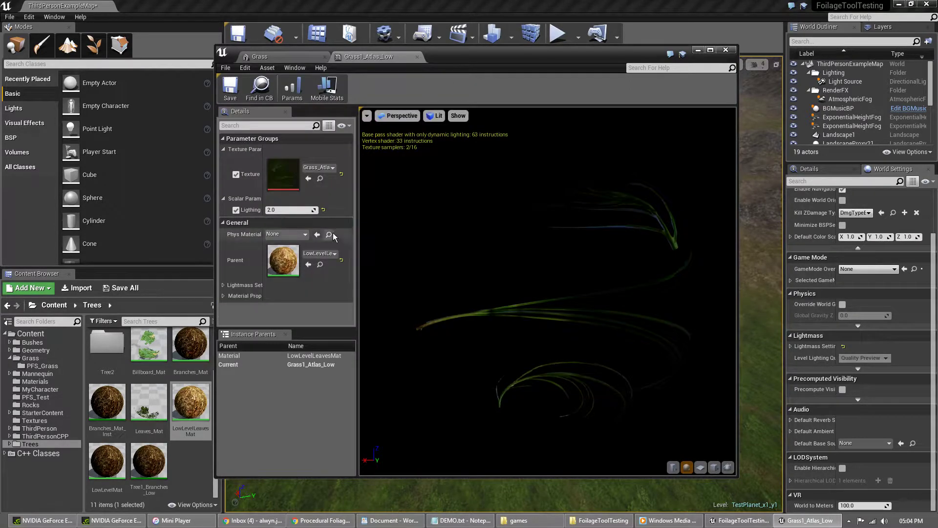
{"action": "left_click", "coordinate": [283, 57]}
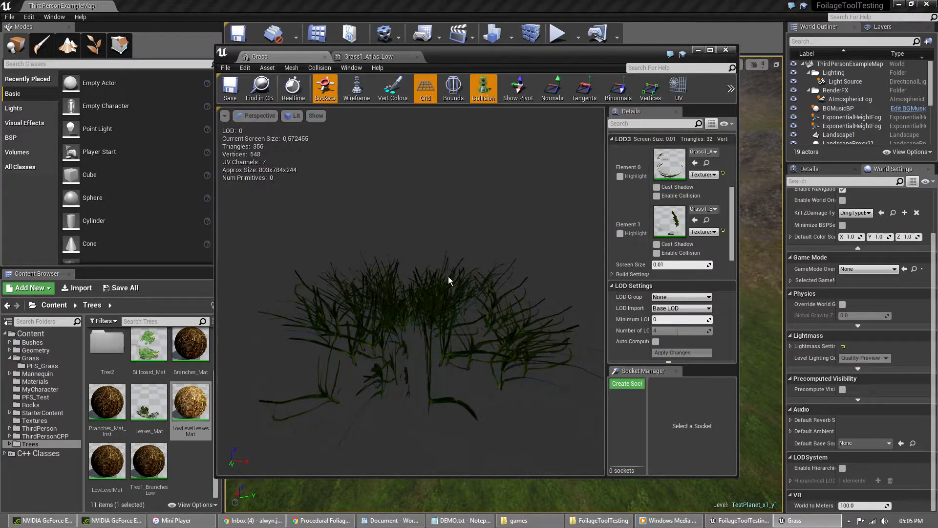
{"action": "scroll", "coordinate": [424, 321], "scroll_direction": "down", "scroll_amount": 3}
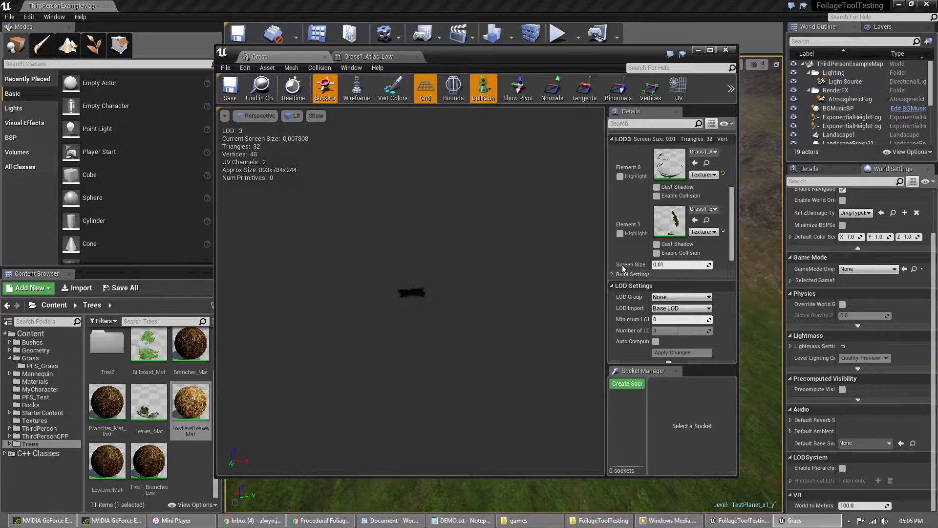
Step: Open Grass1_Billboard_Mat_Inst, the second material under the Grass mesh's LOD3, and inspect the graph of its parent, Billboard_Mat
{"action": "left_click", "coordinate": [707, 220]}
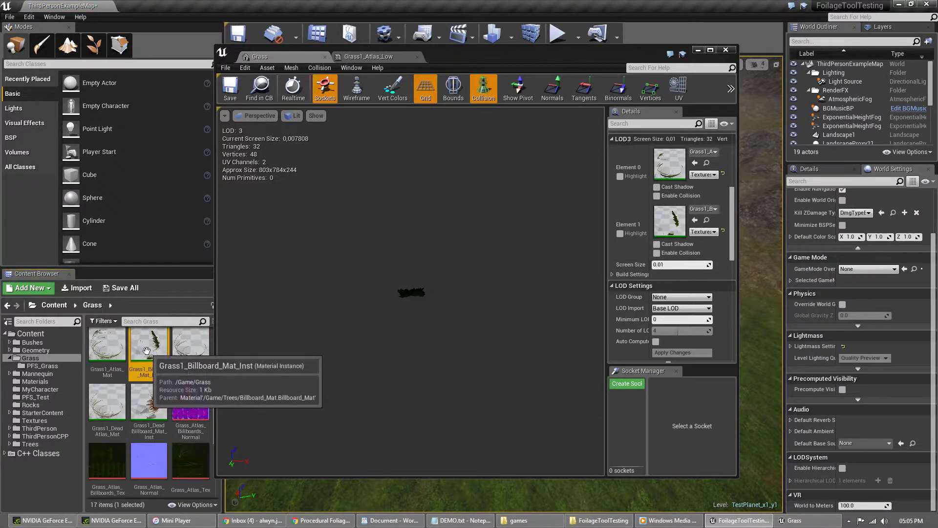
{"action": "double_click", "coordinate": [149, 348]}
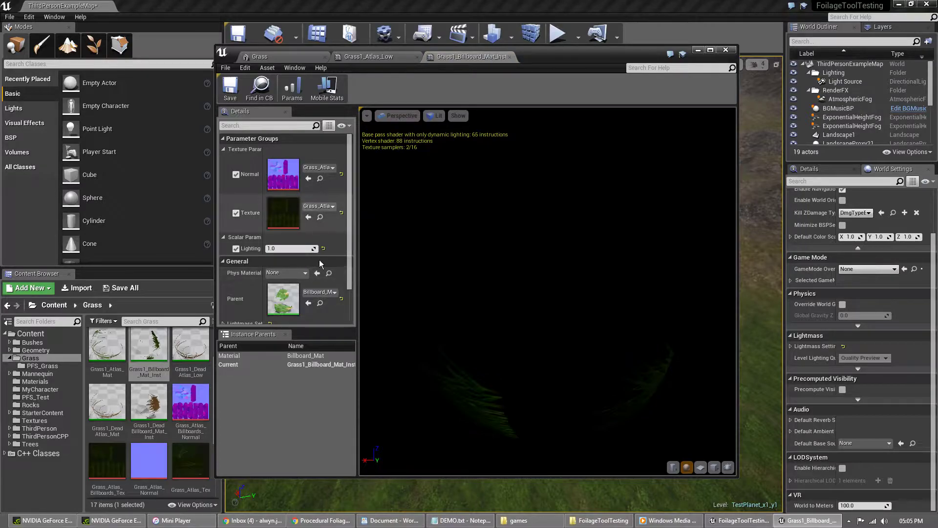
{"action": "left_click", "coordinate": [321, 303]}
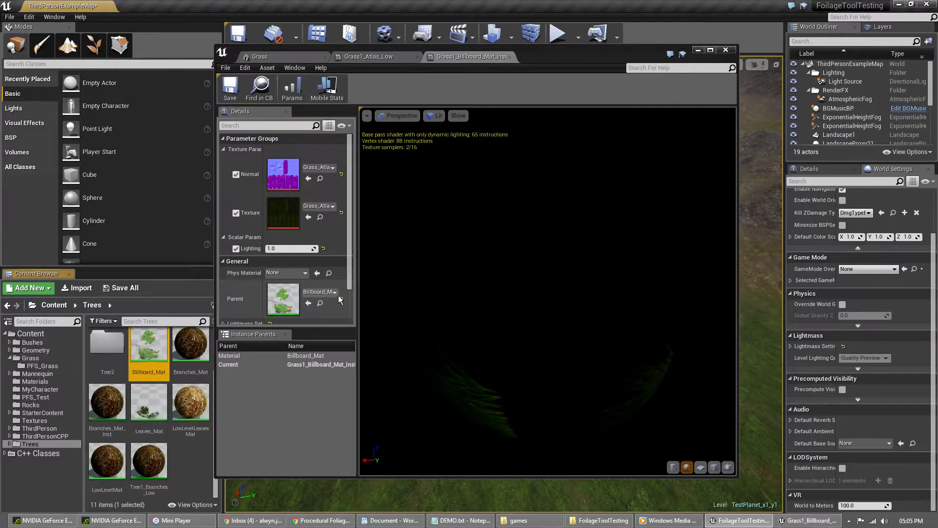
{"action": "double_click", "coordinate": [149, 355]}
{"action": "right_click_drag", "start_coordinate": [324, 274], "coordinate": [428, 279]}
{"action": "scroll", "coordinate": [518, 260], "scroll_direction": "down", "scroll_amount": 4}
{"action": "scroll", "coordinate": [428, 280], "scroll_direction": "up", "scroll_amount": 4}
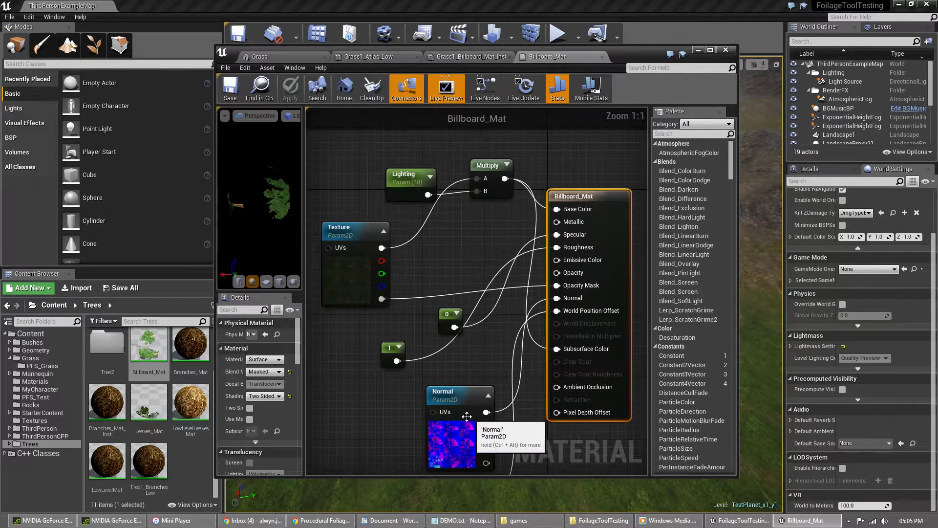
Step: Close Billboard_Mat, Grass1_Billboard_Mat_Inst and Grass1_Atlas_Low, preview the Grass mesh up close through its more detailed LODs, and close it
{"action": "middle_click", "coordinate": [545, 56]}
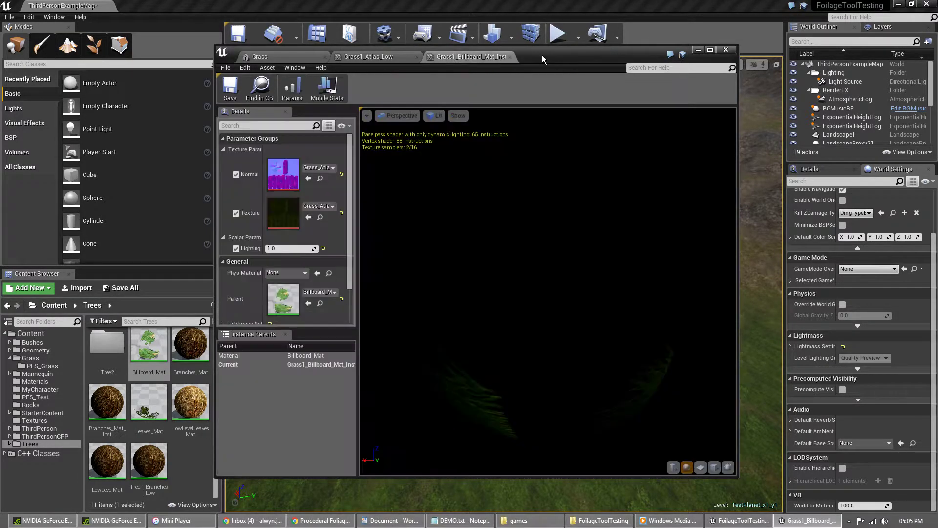
{"action": "left_click", "coordinate": [515, 57]}
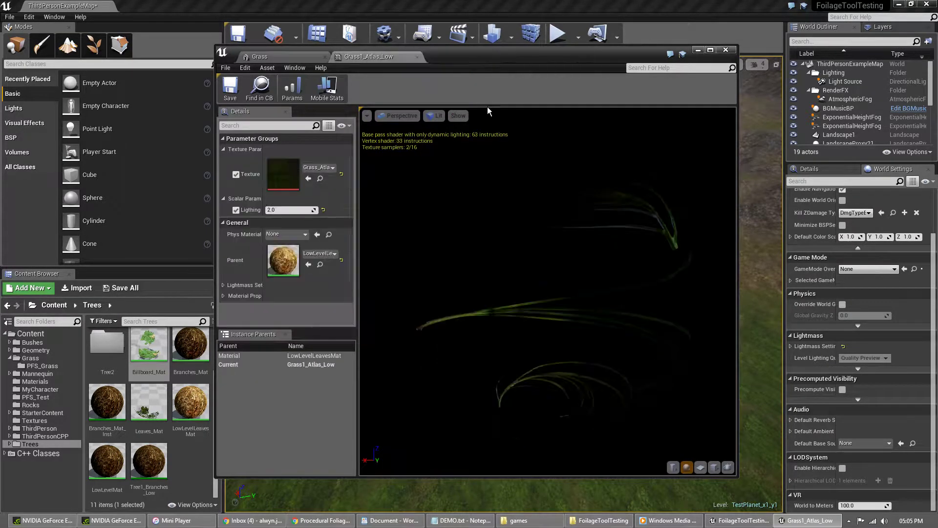
{"action": "left_click", "coordinate": [422, 57]}
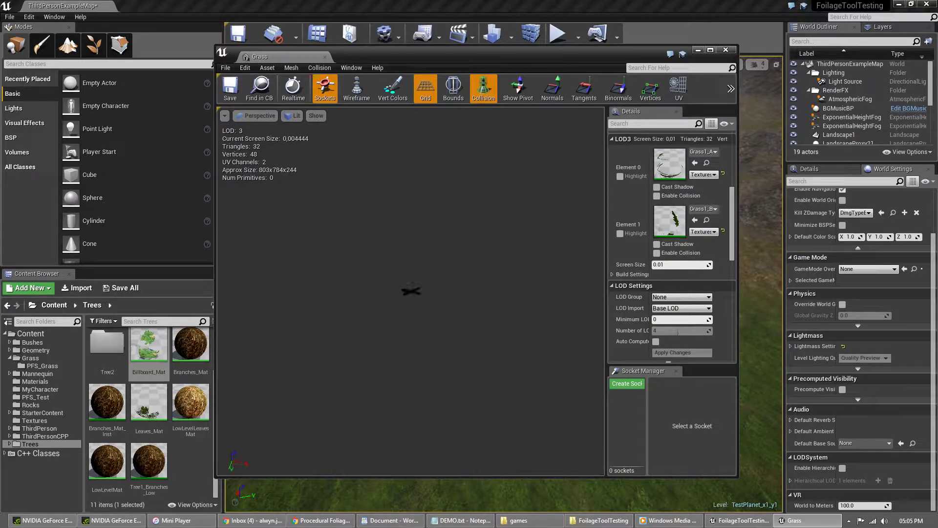
{"action": "scroll", "coordinate": [430, 326], "scroll_direction": "up", "scroll_amount": 8}
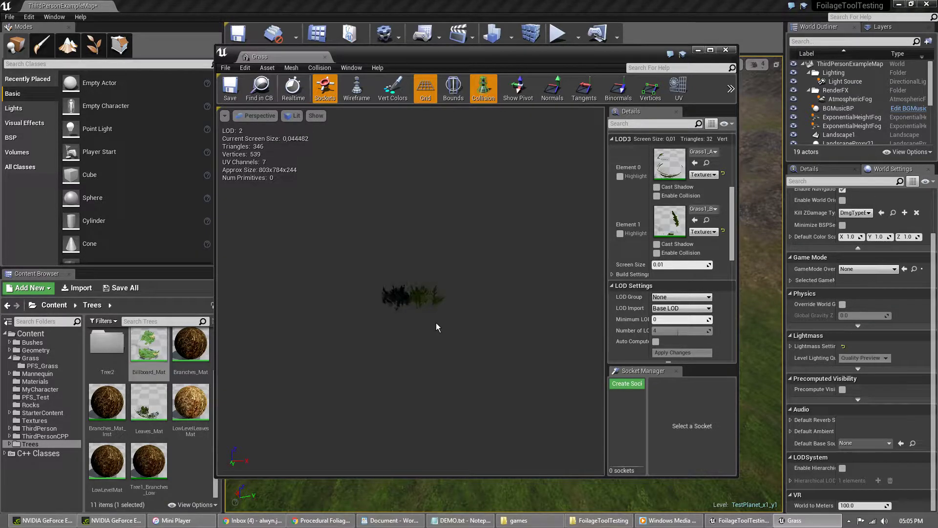
{"action": "scroll", "coordinate": [436, 323], "scroll_direction": "up", "scroll_amount": 6}
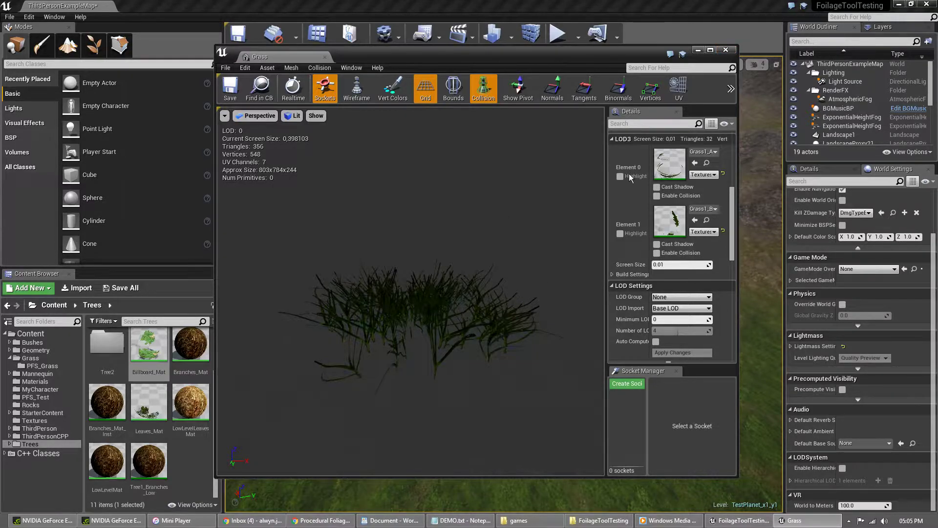
{"action": "left_click", "coordinate": [727, 50]}
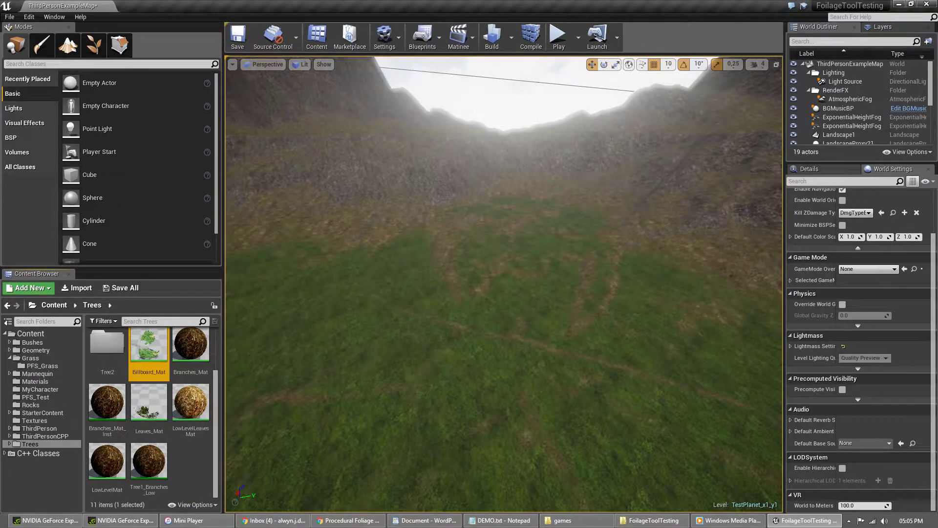
Step: Select Landscape_Grass1 in the PFS_Grass folder, then show the Grass Tool Quick Start page in Chrome and return to Unreal Editor
{"action": "left_click", "coordinate": [49, 366]}
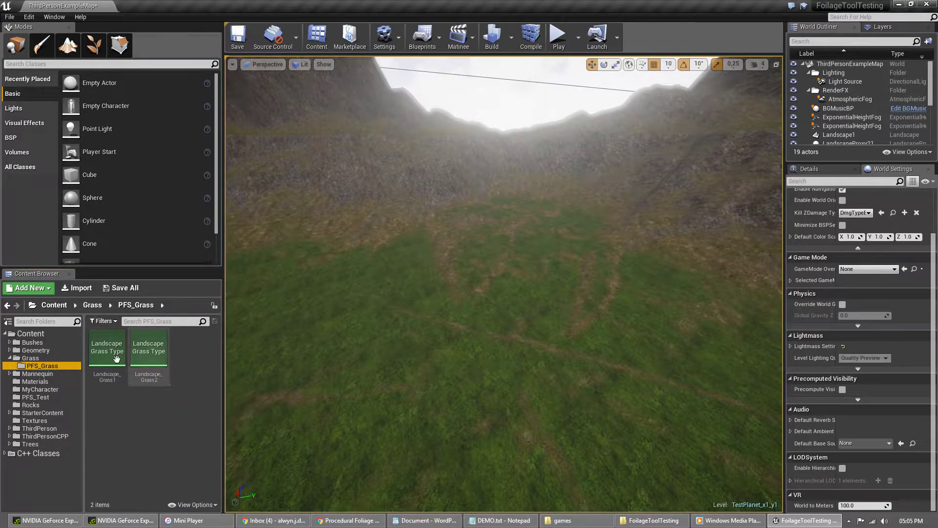
{"action": "left_click", "coordinate": [107, 350]}
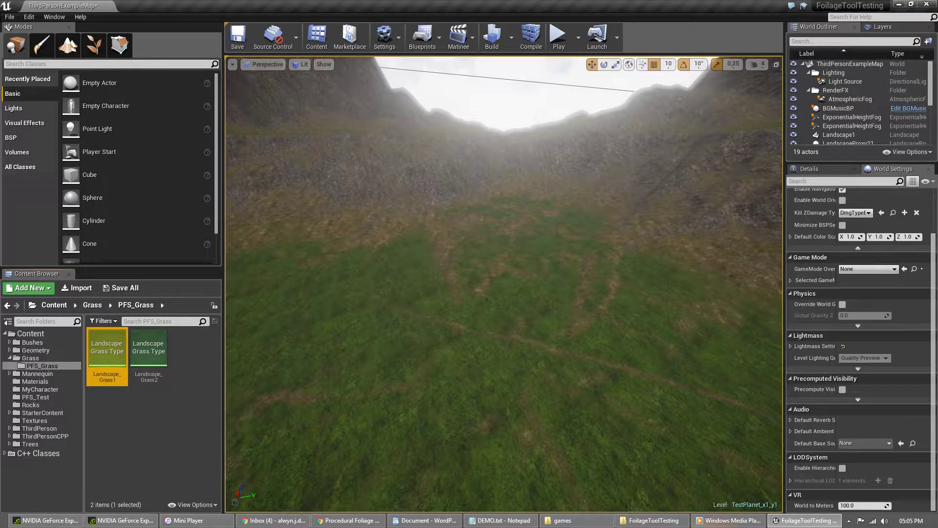
{"action": "left_click", "coordinate": [348, 520]}
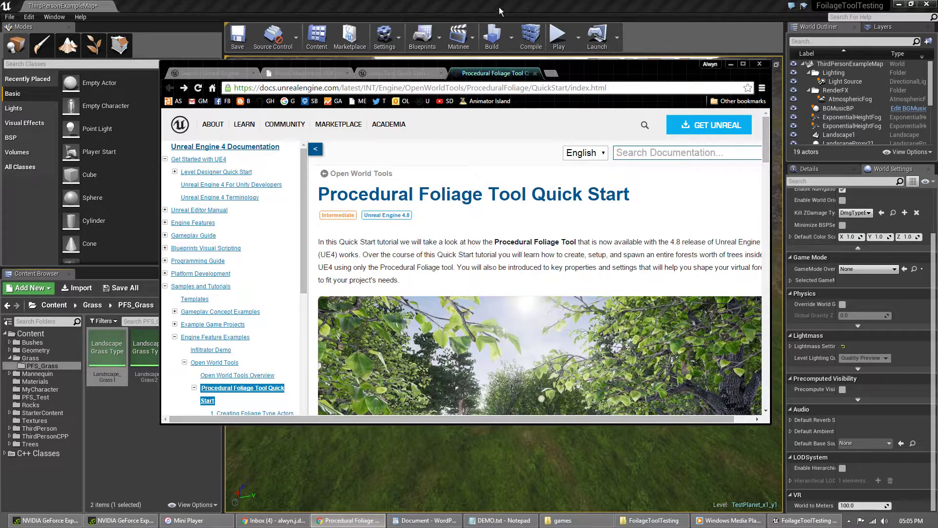
{"action": "left_click", "coordinate": [405, 71]}
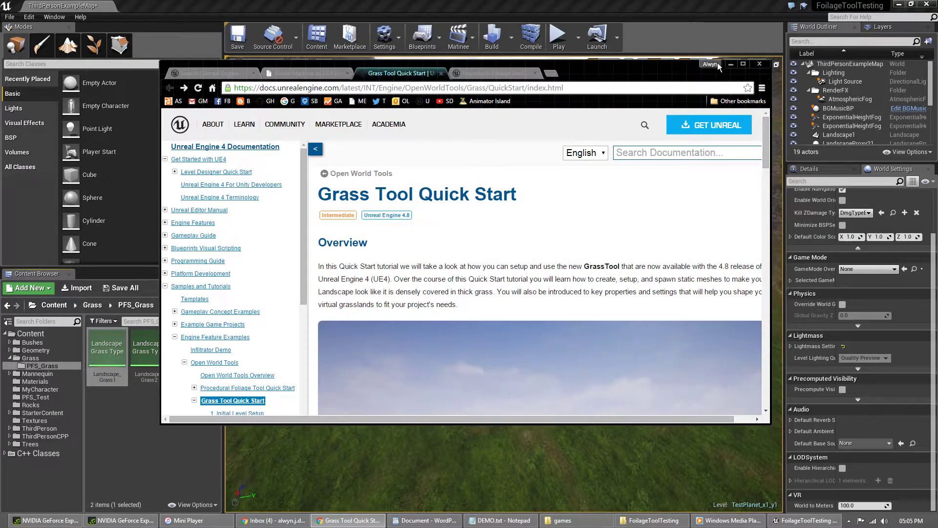
{"action": "left_click", "coordinate": [731, 64]}
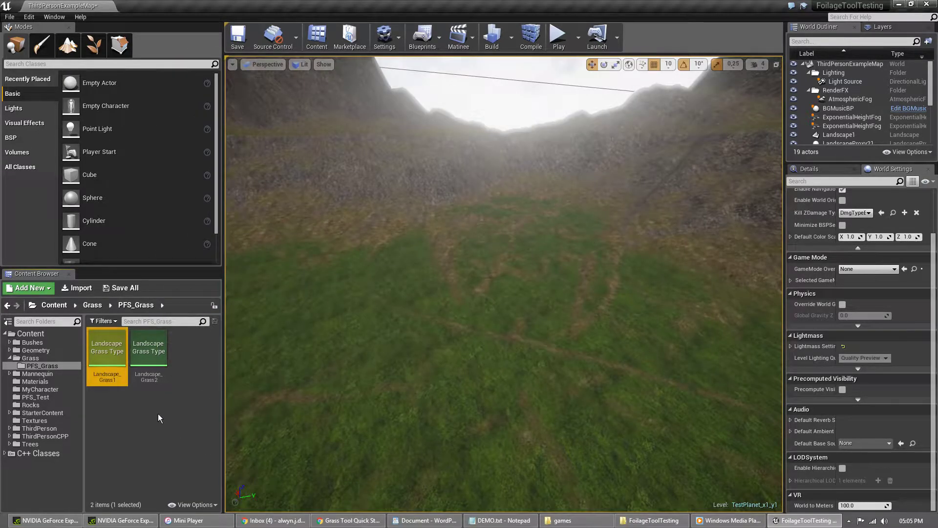
Step: Open Landscape_Grass1 and expand both of its grass varieties to inspect their mesh, density and culling settings
{"action": "double_click", "coordinate": [107, 352]}
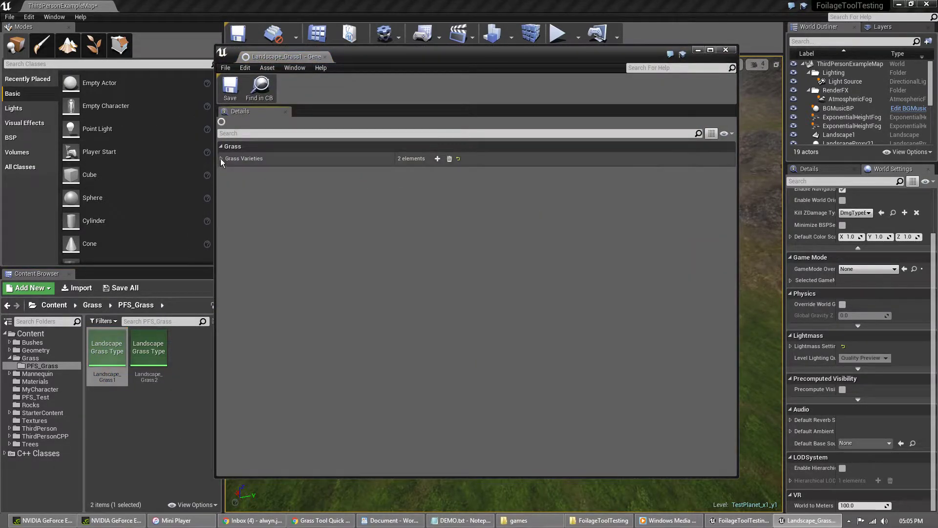
{"action": "left_click", "coordinate": [221, 158]}
{"action": "left_click", "coordinate": [226, 171]}
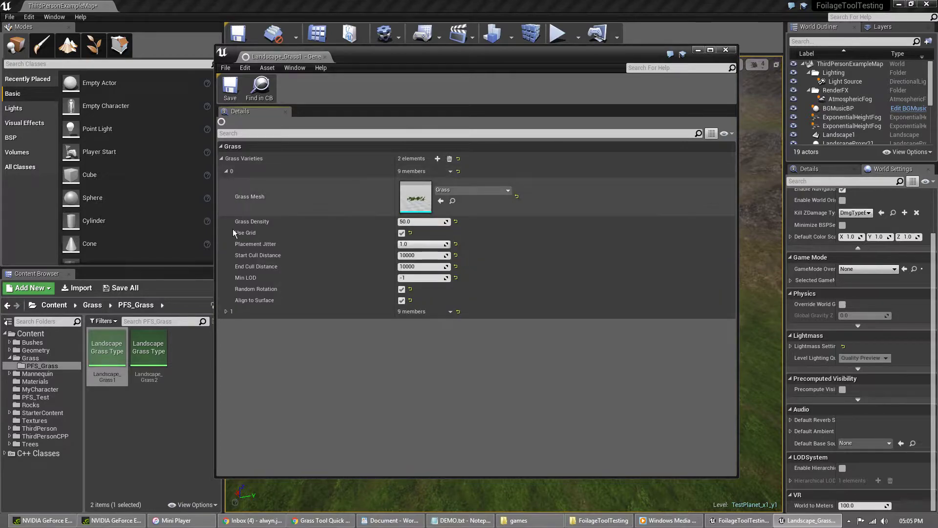
{"action": "left_click", "coordinate": [226, 312]}
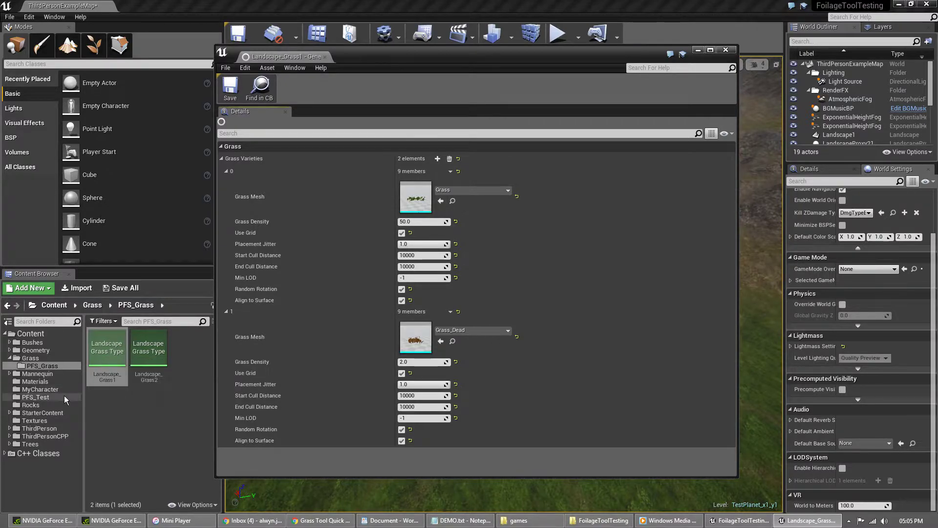
Step: Open LandscapeMaterial, select its Grass output node, and locate the grass type assigned to the Grass input in the project content
{"action": "left_click", "coordinate": [35, 382]}
{"action": "left_click", "coordinate": [168, 358]}
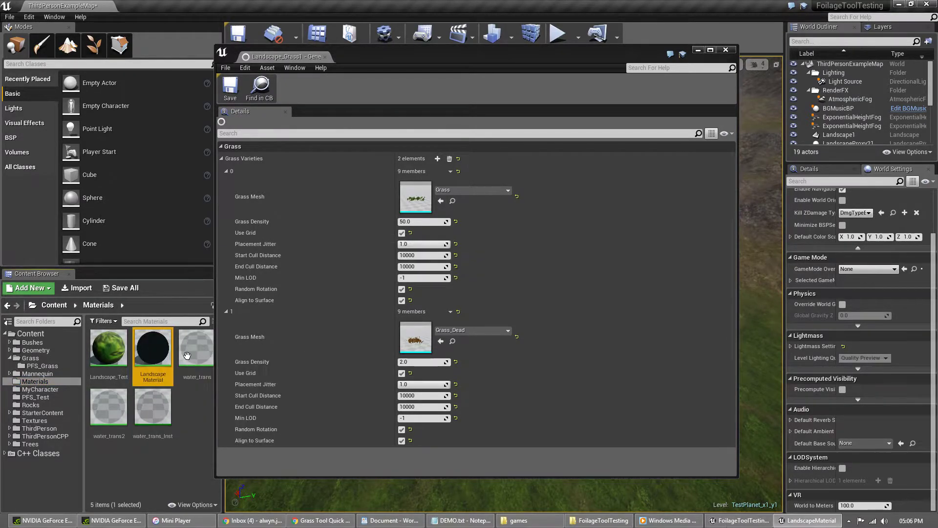
{"action": "right_click_drag", "start_coordinate": [322, 321], "coordinate": [547, 201]}
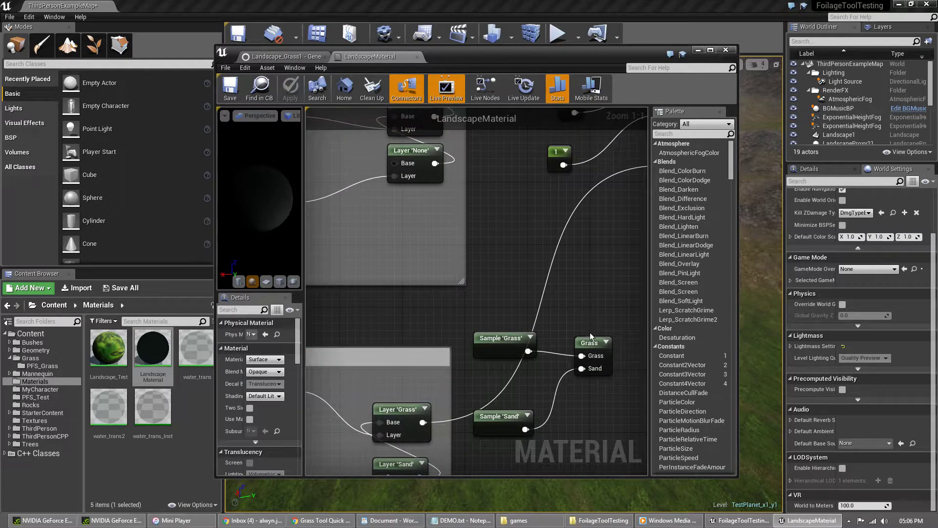
{"action": "left_click", "coordinate": [592, 341]}
{"action": "left_click", "coordinate": [277, 371]}
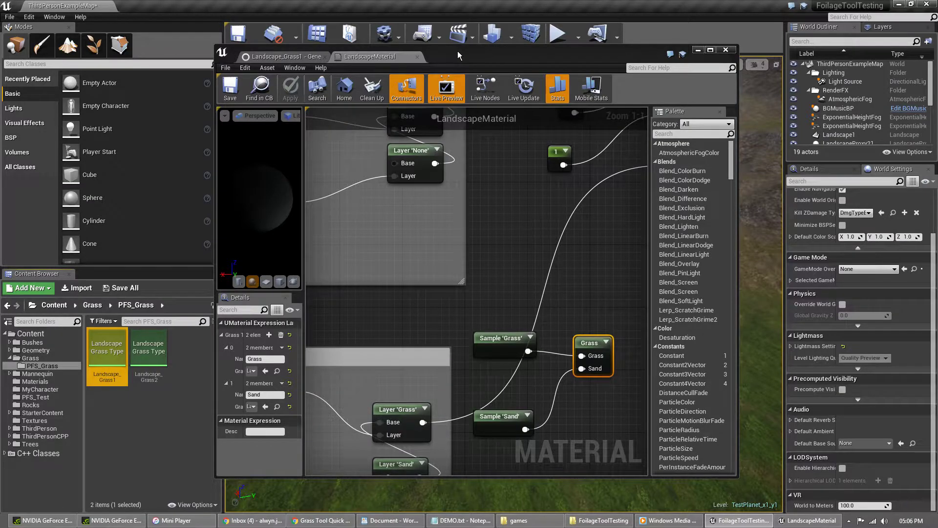
Step: Close LandscapeMaterial and Landscape_Grass1, then open Landscape_Grass2 to review its grass varieties and close it
{"action": "left_click", "coordinate": [417, 57]}
{"action": "left_click", "coordinate": [417, 58]}
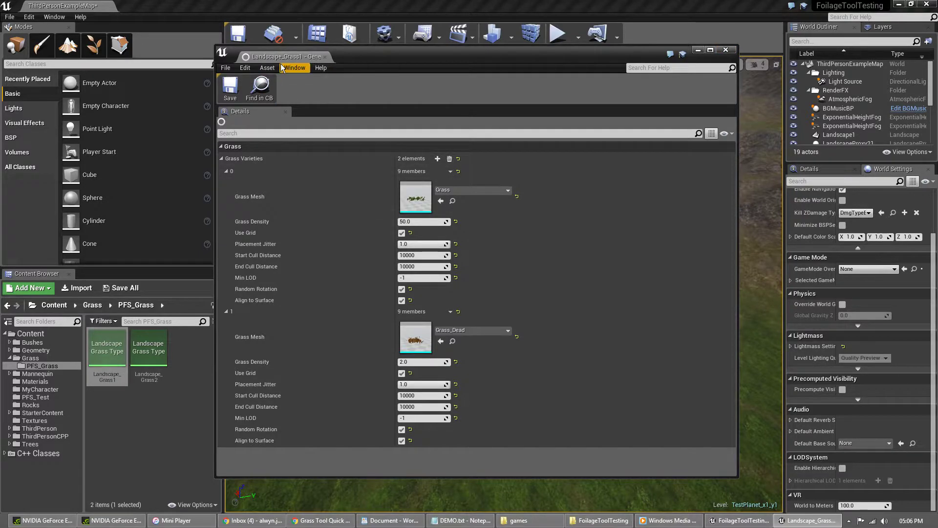
{"action": "left_click", "coordinate": [726, 50]}
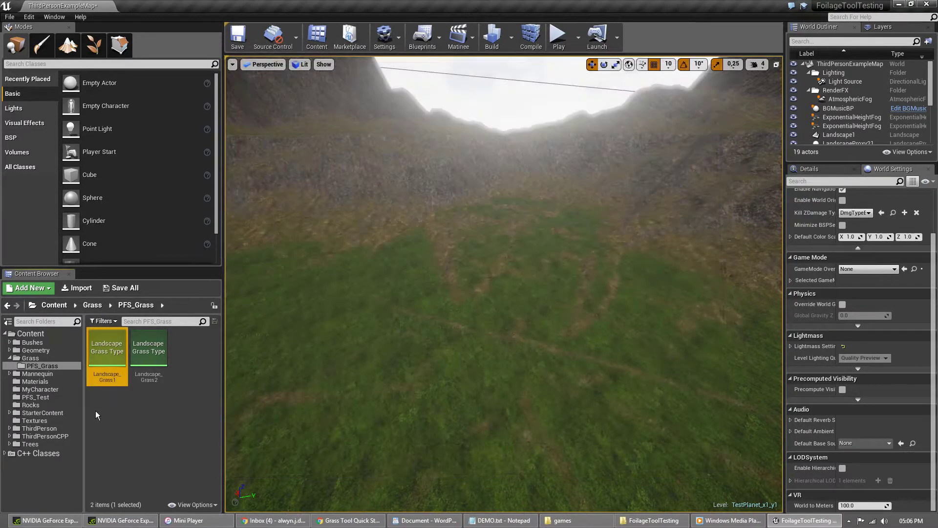
{"action": "double_click", "coordinate": [144, 348]}
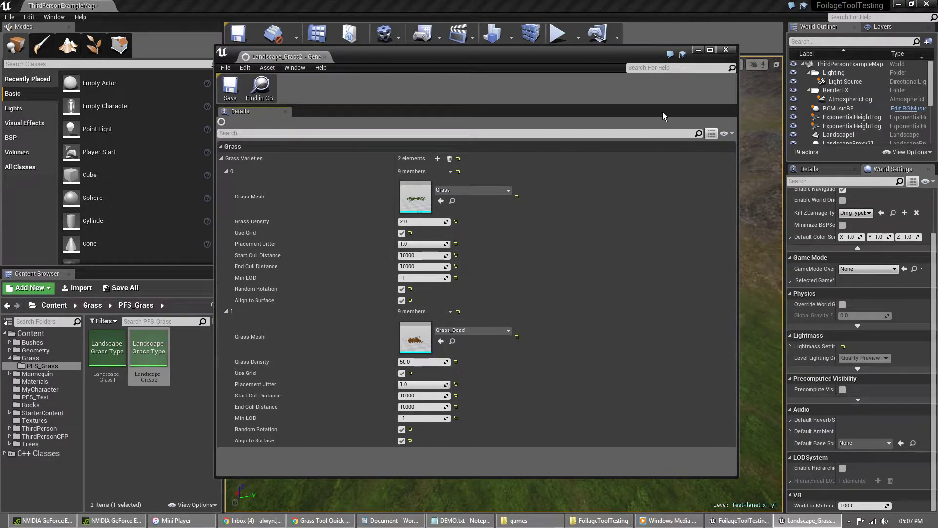
{"action": "left_click", "coordinate": [726, 51]}
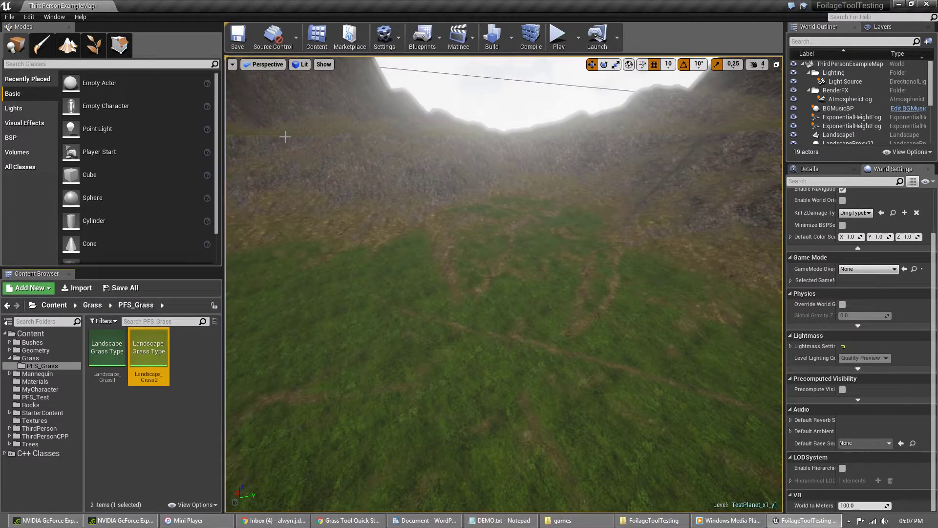
Step: Enable the advanced Grass show flag in the level viewport and look at the grass on the landscape
{"action": "left_click", "coordinate": [325, 67]}
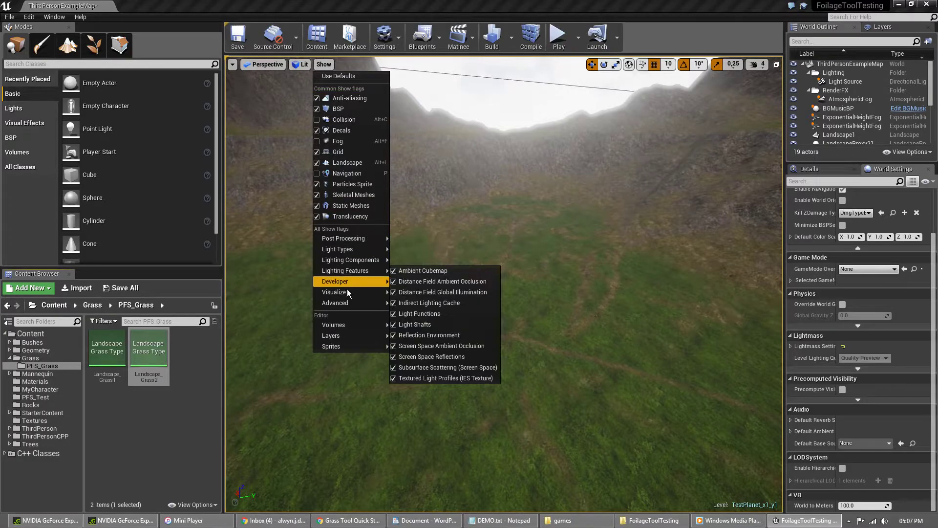
{"action": "mouse_move", "coordinate": [352, 304]}
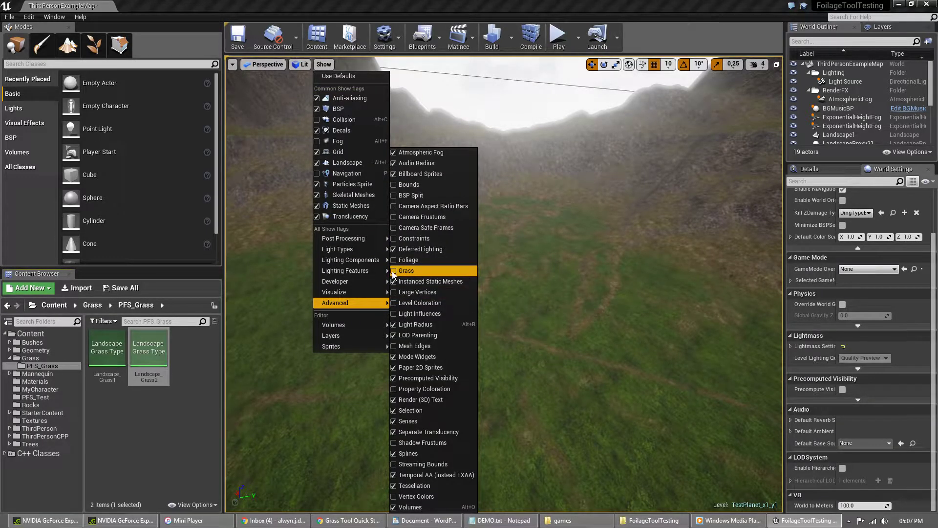
{"action": "left_click", "coordinate": [393, 273]}
{"action": "mouse_move", "coordinate": [538, 306]}
{"action": "right_mouse_down"}
{"action": "mouse_move", "coordinate": [557, 313]}
{"action": "mouse_move", "coordinate": [615, 298]}
{"action": "mouse_move", "coordinate": [548, 294]}
{"action": "mouse_move", "coordinate": [552, 317]}
{"action": "mouse_move", "coordinate": [538, 327]}
{"action": "mouse_move", "coordinate": [528, 317]}
{"action": "right_mouse_up"}
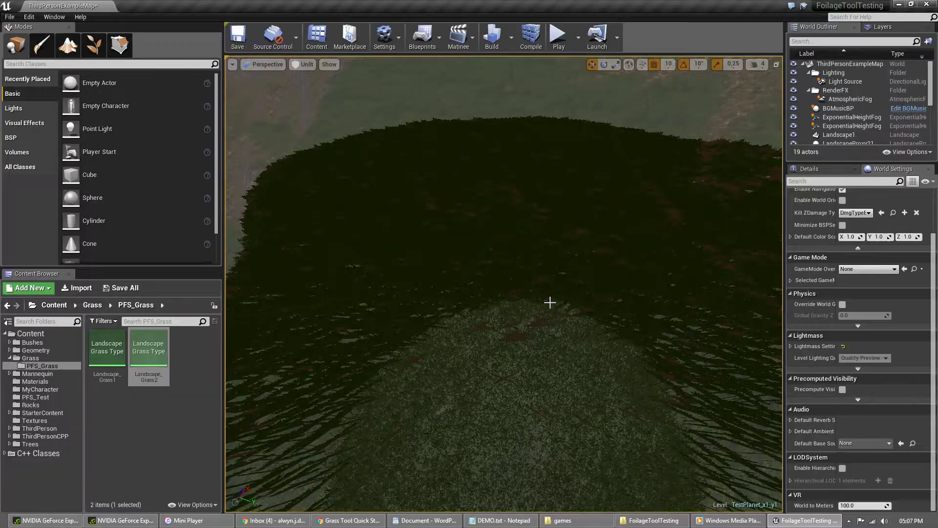
Step: Inspect the landscape in Wireframe view mode and switch the viewport to Lit
{"action": "key", "text": "alt+2"}
{"action": "right_click_drag", "start_coordinate": [528, 316], "coordinate": [541, 302]}
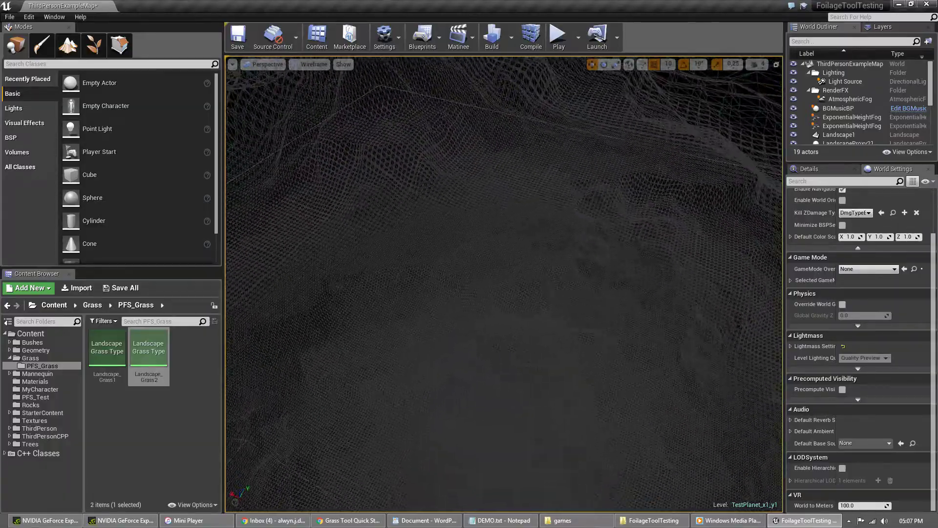
{"action": "key", "text": "alt+4"}
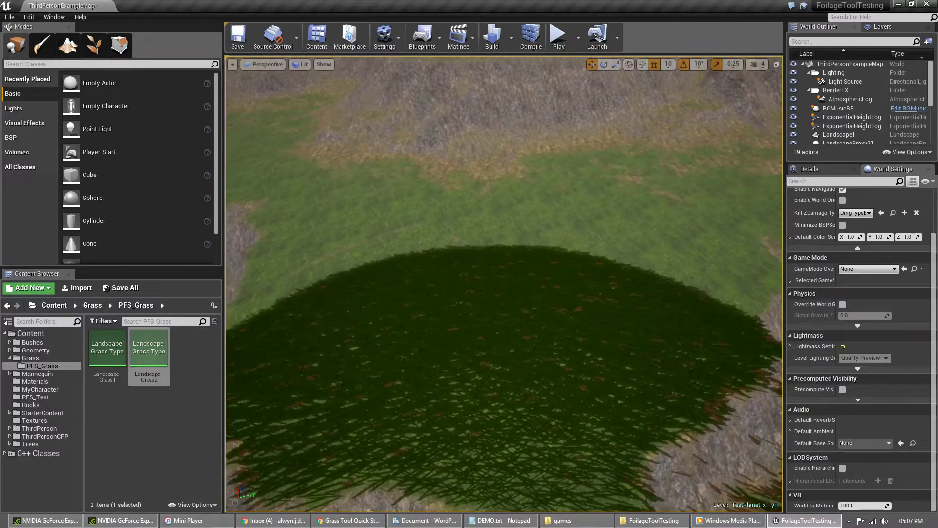
Step: Examine the lit grass cover on the landscape up close and check the wind directional sources among the level's actors
{"action": "right_click_drag", "start_coordinate": [503, 283], "coordinate": [582, 266]}
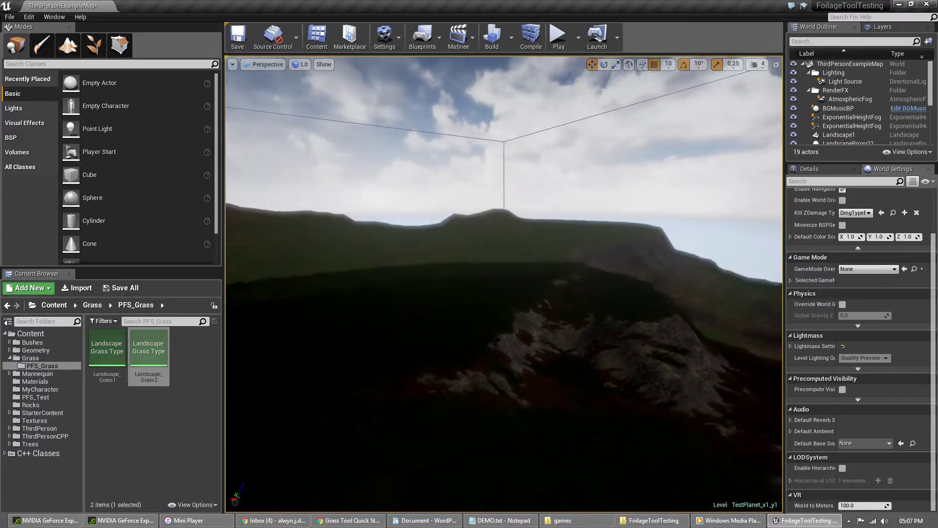
{"action": "right_click_drag", "start_coordinate": [504, 284], "coordinate": [435, 284]}
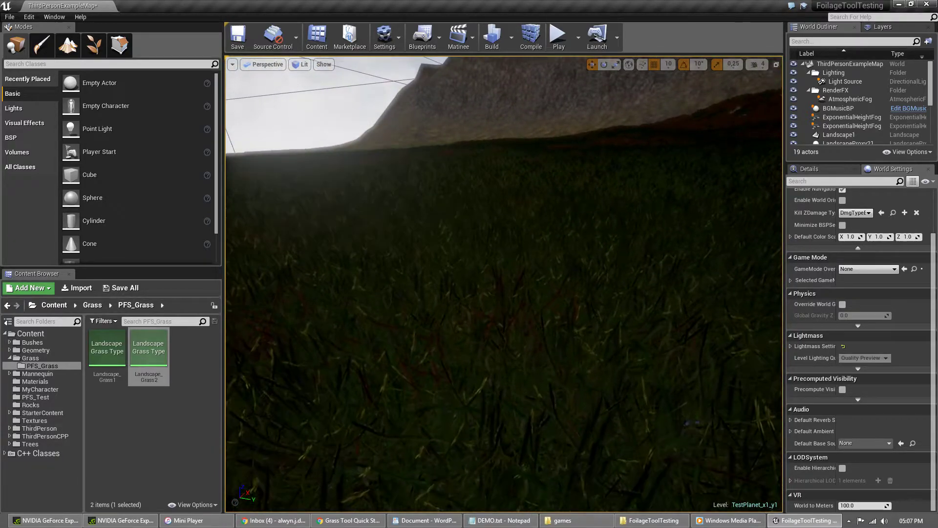
{"action": "scroll", "coordinate": [882, 103], "scroll_direction": "down", "scroll_amount": 4}
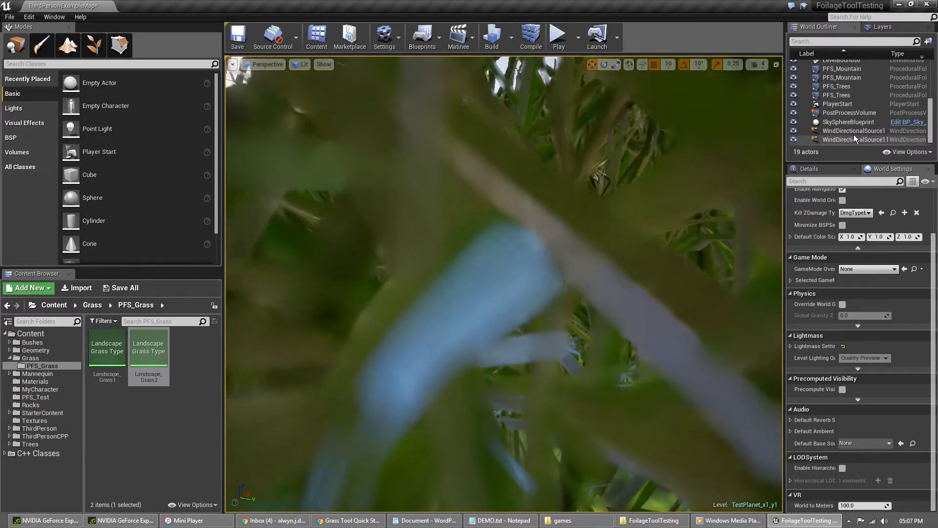
{"action": "right_click_drag", "start_coordinate": [538, 239], "coordinate": [511, 220]}
{"action": "right_click_drag", "start_coordinate": [503, 266], "coordinate": [467, 239]}
Step: Open the Grass static mesh from the Grass folder, review its LOD and static mesh settings, and close it
{"action": "left_click", "coordinate": [45, 405]}
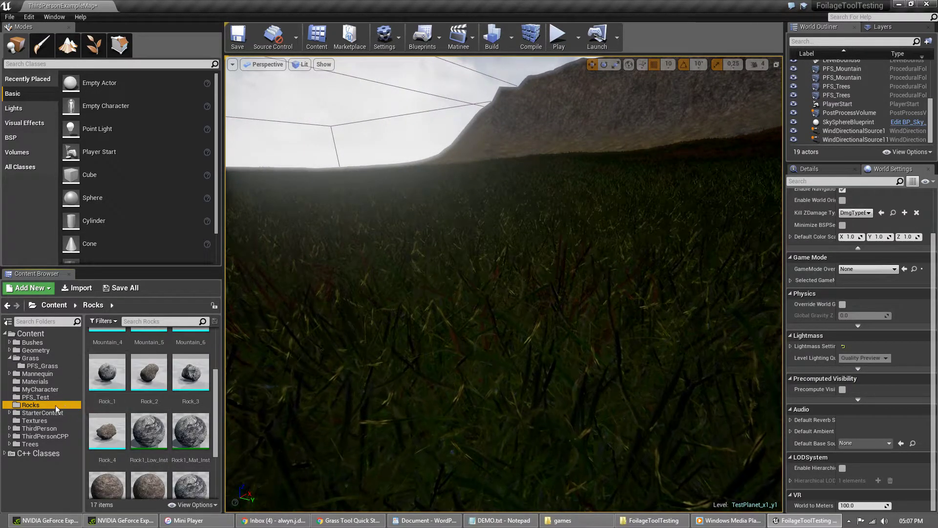
{"action": "left_click", "coordinate": [31, 358]}
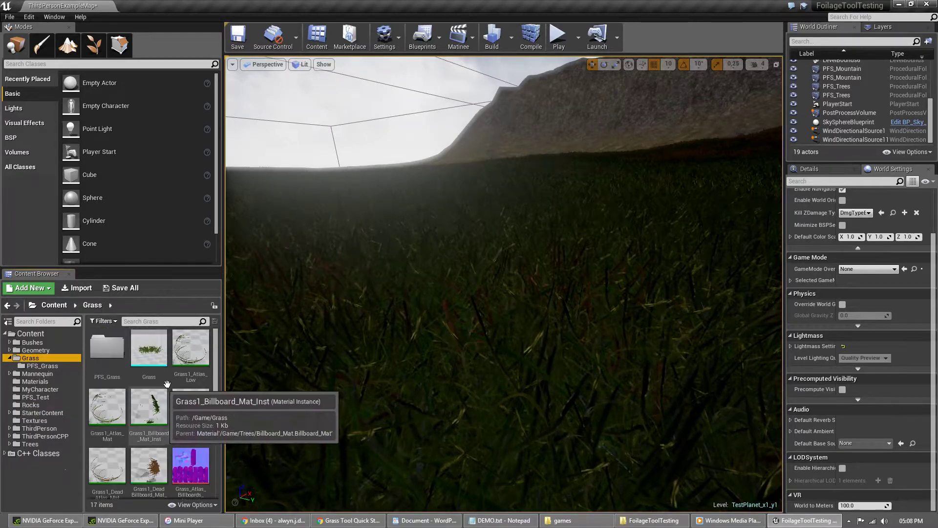
{"action": "double_click", "coordinate": [149, 348]}
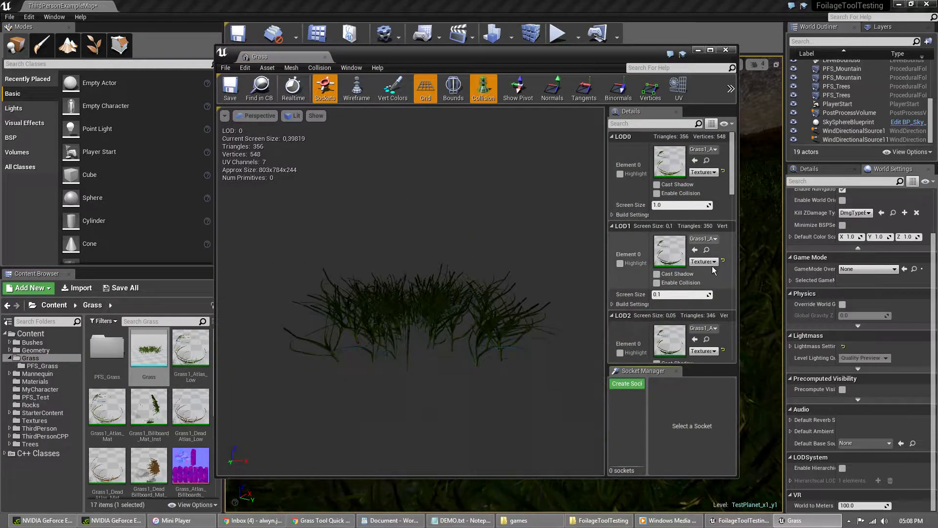
{"action": "scroll", "coordinate": [708, 273], "scroll_direction": "down", "scroll_amount": 10}
{"action": "scroll", "coordinate": [699, 277], "scroll_direction": "down", "scroll_amount": 2}
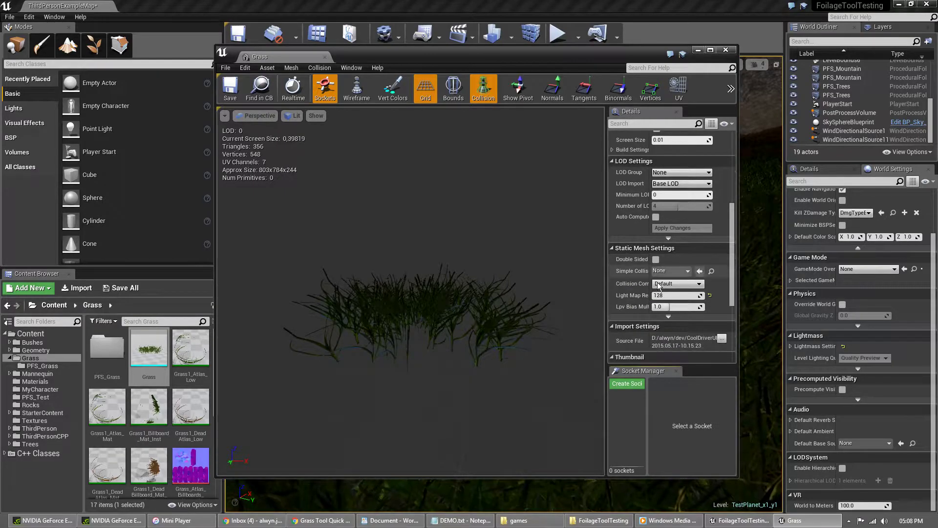
{"action": "scroll", "coordinate": [699, 259], "scroll_direction": "down", "scroll_amount": 6}
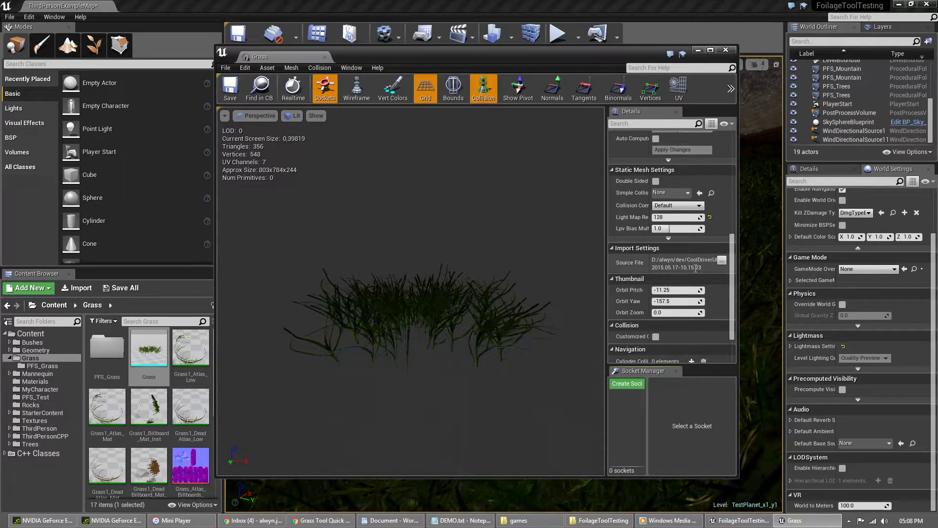
{"action": "scroll", "coordinate": [690, 283], "scroll_direction": "down", "scroll_amount": 1}
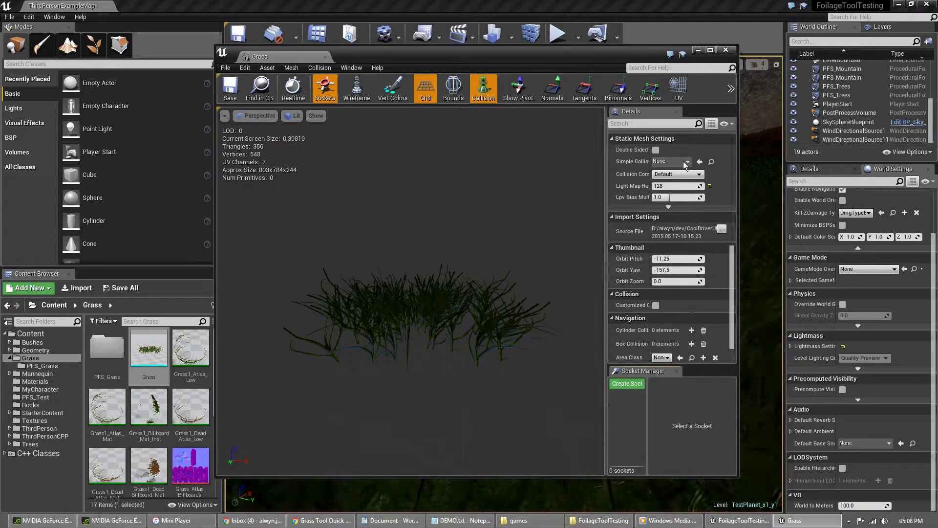
{"action": "left_click", "coordinate": [727, 51]}
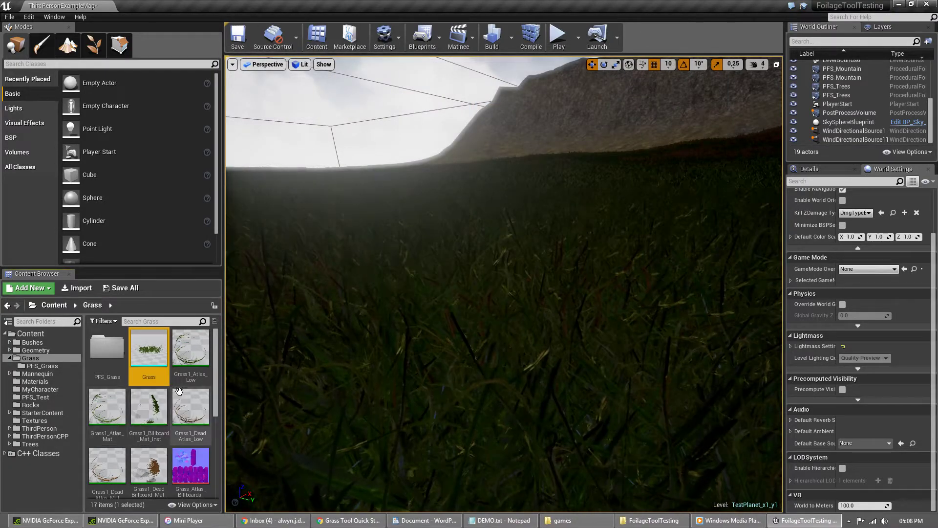
Step: Open the Grass1_Atlas_Low material instance, locate its parent material in the content folders, and close the instance
{"action": "double_click", "coordinate": [191, 353]}
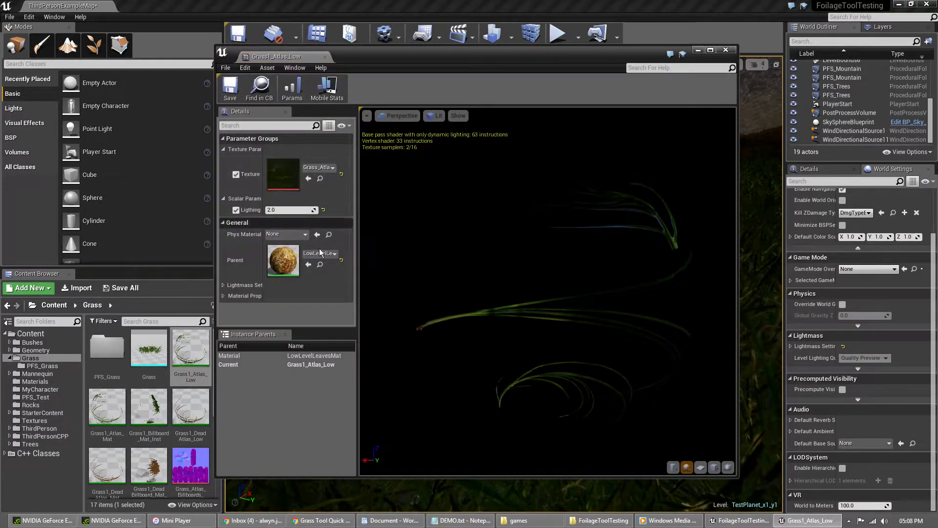
{"action": "left_click", "coordinate": [320, 265]}
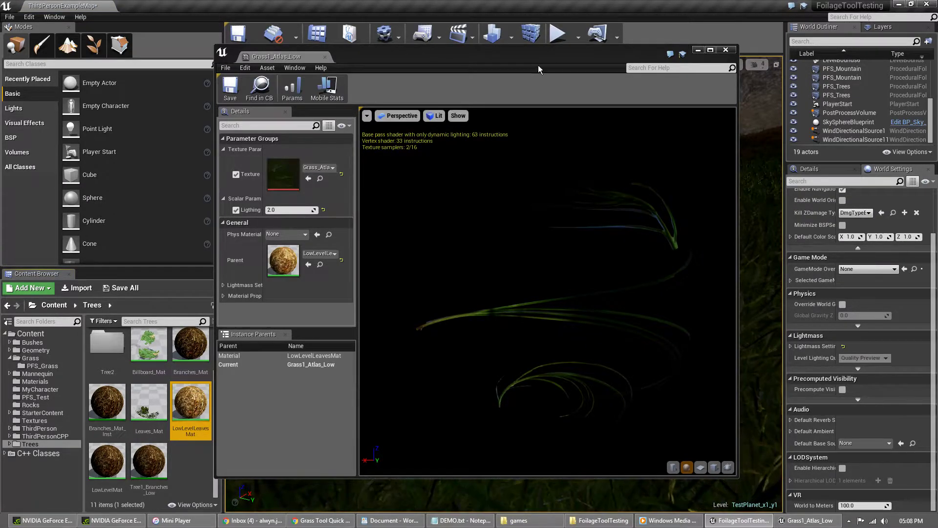
{"action": "left_click", "coordinate": [727, 49]}
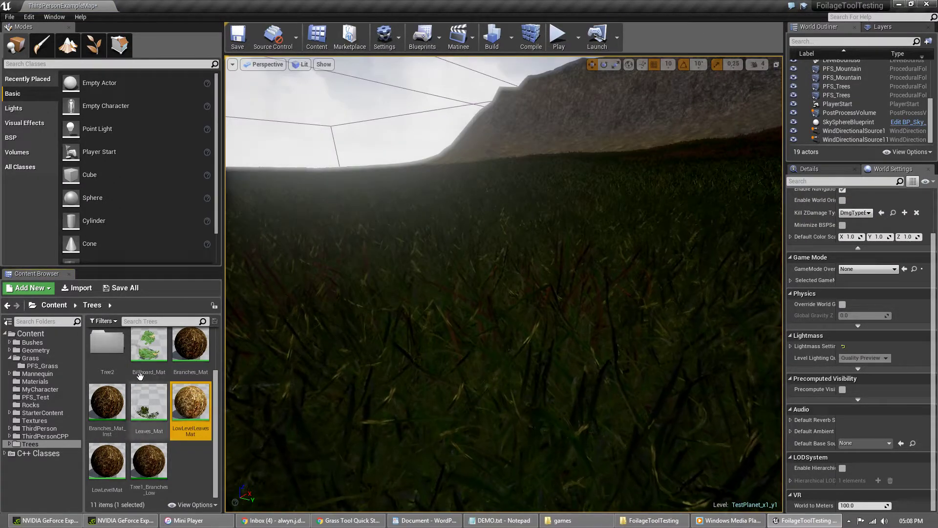
Step: Open Leaves_Mat from the Trees folder, inspect the SpeedTree node and its connections, and close the material
{"action": "double_click", "coordinate": [147, 406]}
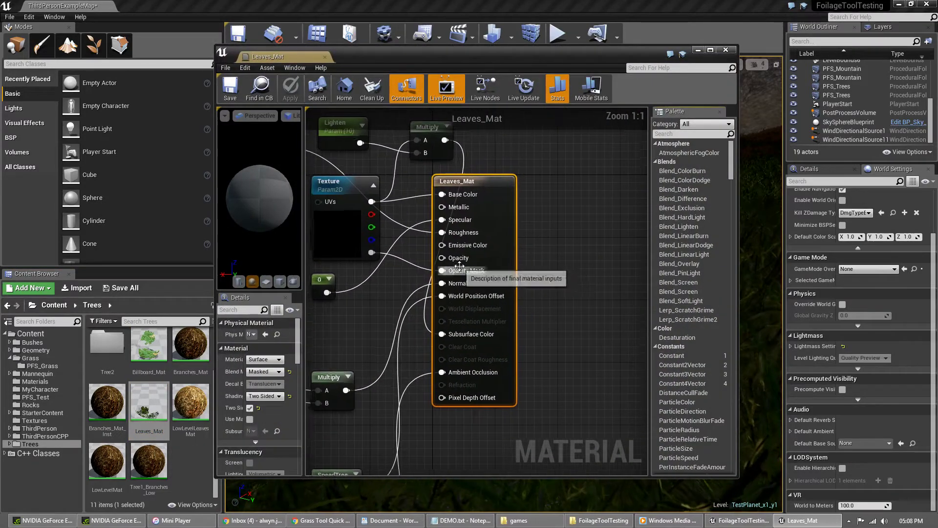
{"action": "right_click_drag", "start_coordinate": [449, 421], "coordinate": [372, 252]}
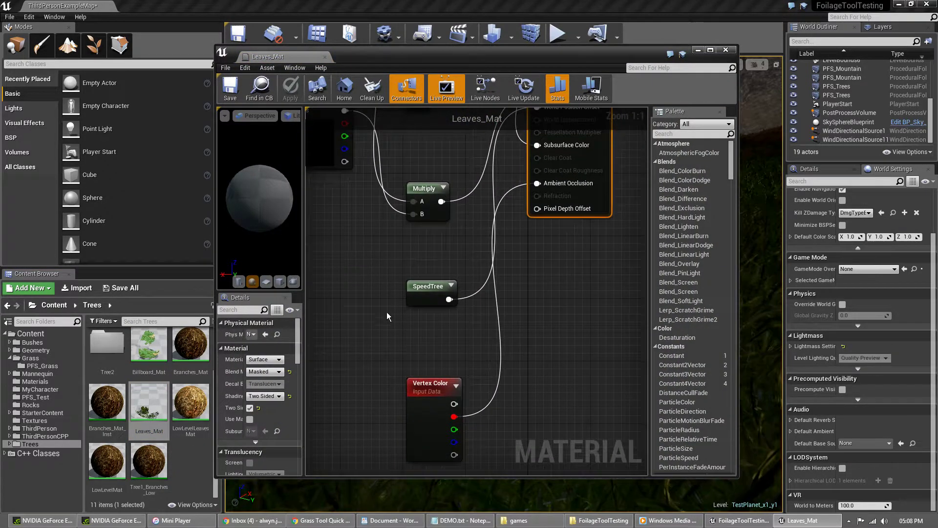
{"action": "right_click_drag", "start_coordinate": [388, 339], "coordinate": [415, 315]}
{"action": "left_click", "coordinate": [458, 264]}
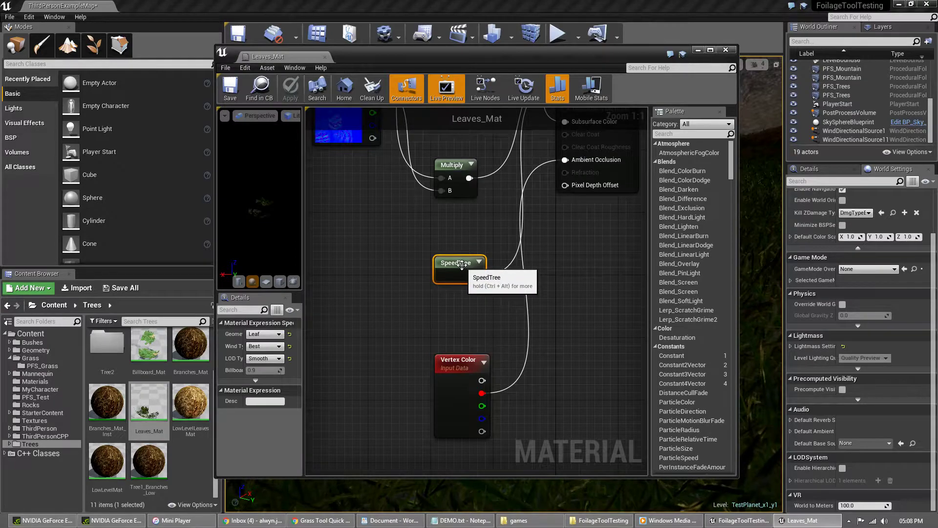
{"action": "right_click_drag", "start_coordinate": [487, 219], "coordinate": [466, 260]}
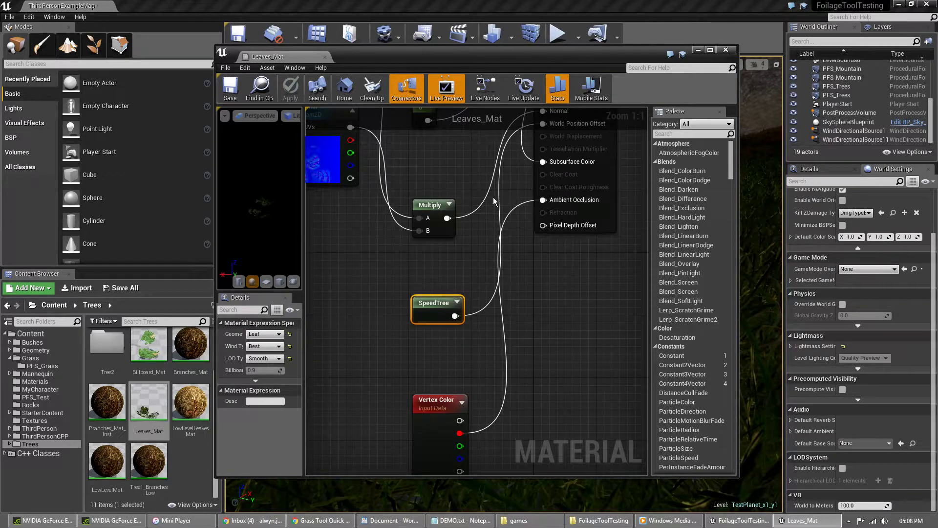
{"action": "left_click", "coordinate": [726, 51]}
Step: Examine the green and brown grass growing around the rocks in the level
{"action": "right_click_drag", "start_coordinate": [519, 299], "coordinate": [656, 293]}
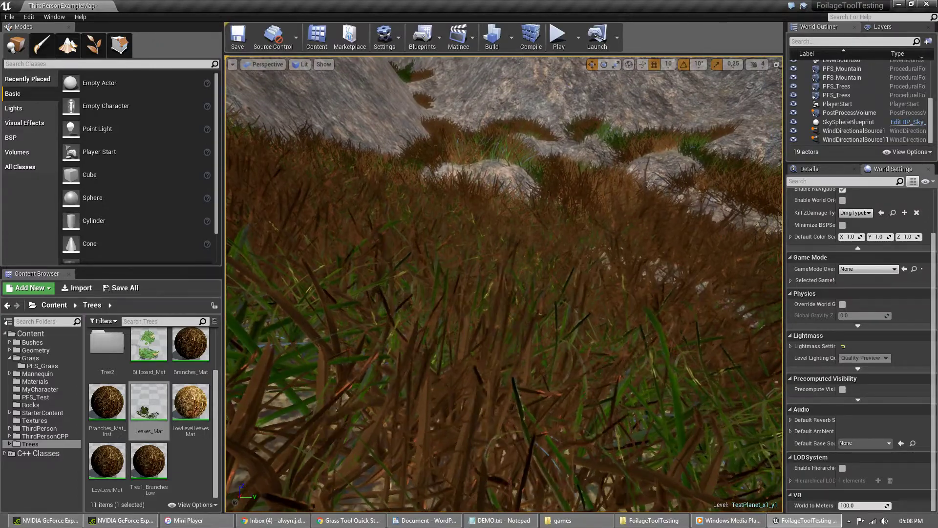
{"action": "key", "text": "alt+Tab"}
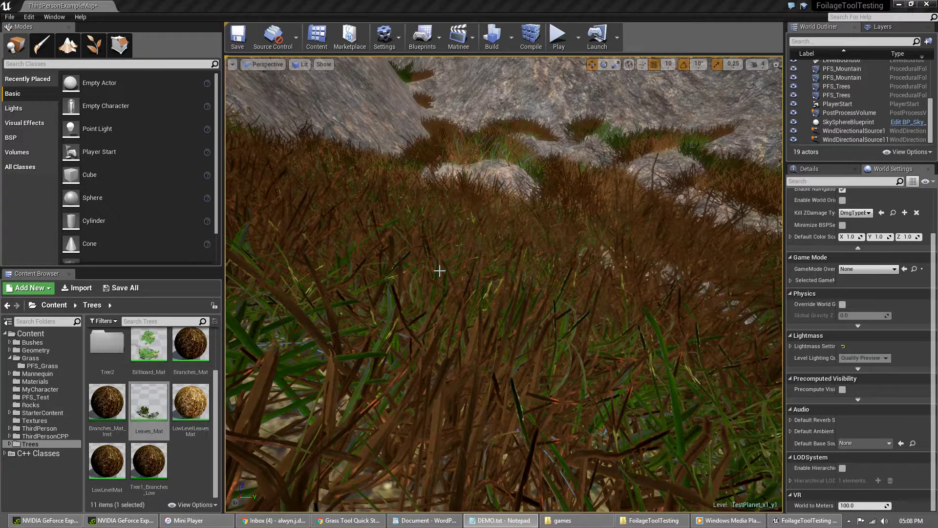
{"action": "right_click_drag", "start_coordinate": [469, 289], "coordinate": [494, 293]}
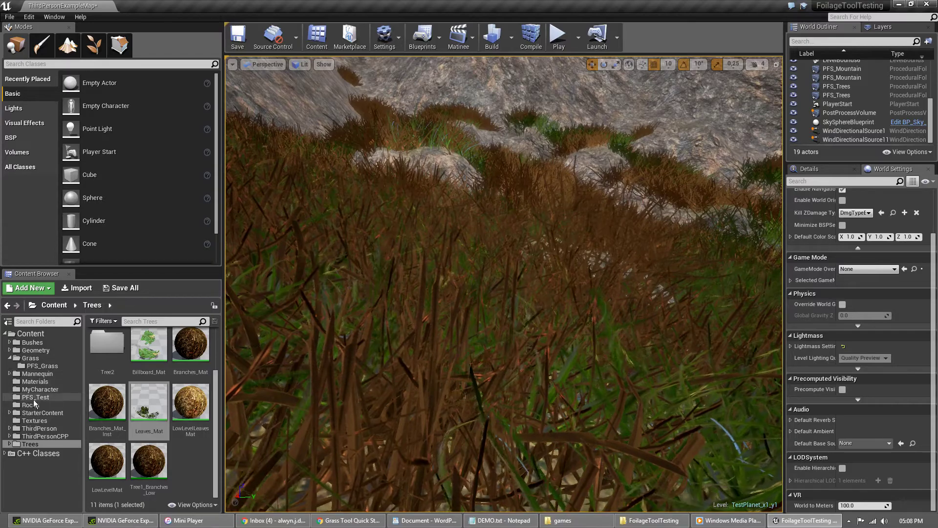
Step: Open the Tree1 static mesh from the Trees/Tree1 folder and maximize its editor window
{"action": "left_click", "coordinate": [29, 444]}
{"action": "scroll", "coordinate": [112, 366], "scroll_direction": "up", "scroll_amount": 1}
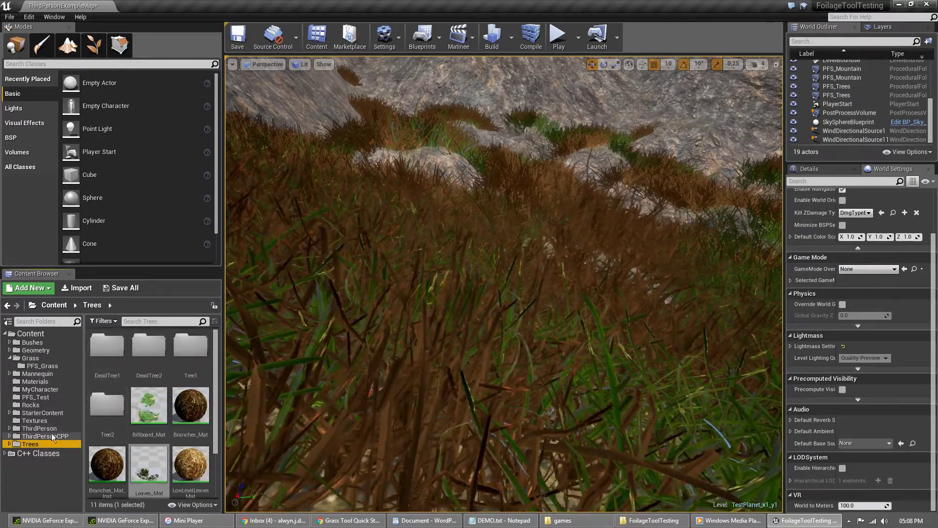
{"action": "left_click", "coordinate": [6, 444]}
{"action": "left_click", "coordinate": [46, 467]}
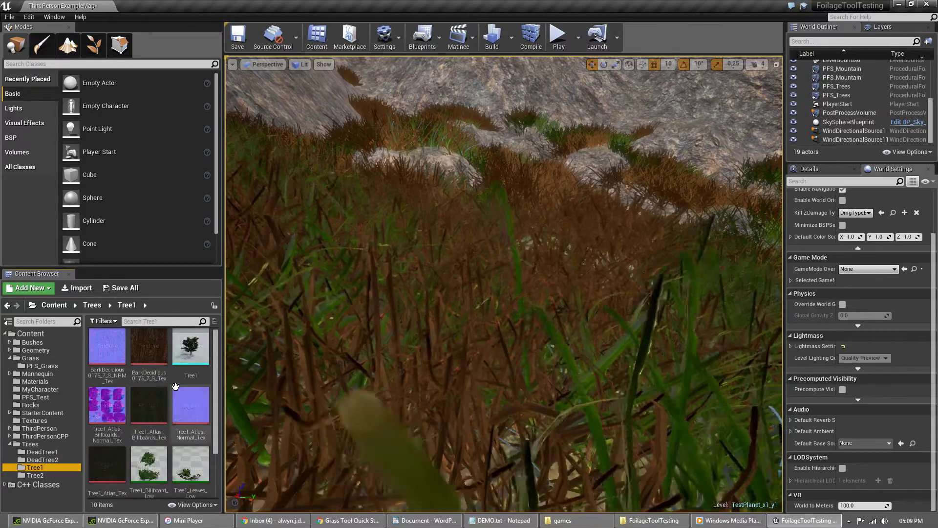
{"action": "double_click", "coordinate": [191, 347]}
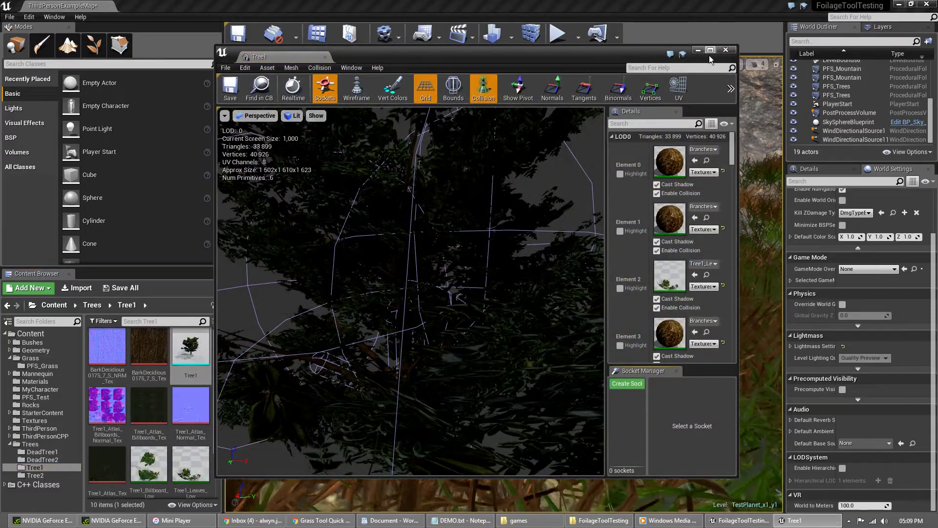
{"action": "double_click", "coordinate": [570, 55]}
Step: View the whole Tree1 mesh together with its collision shapes
{"action": "scroll", "coordinate": [457, 264], "scroll_direction": "down", "scroll_amount": 5}
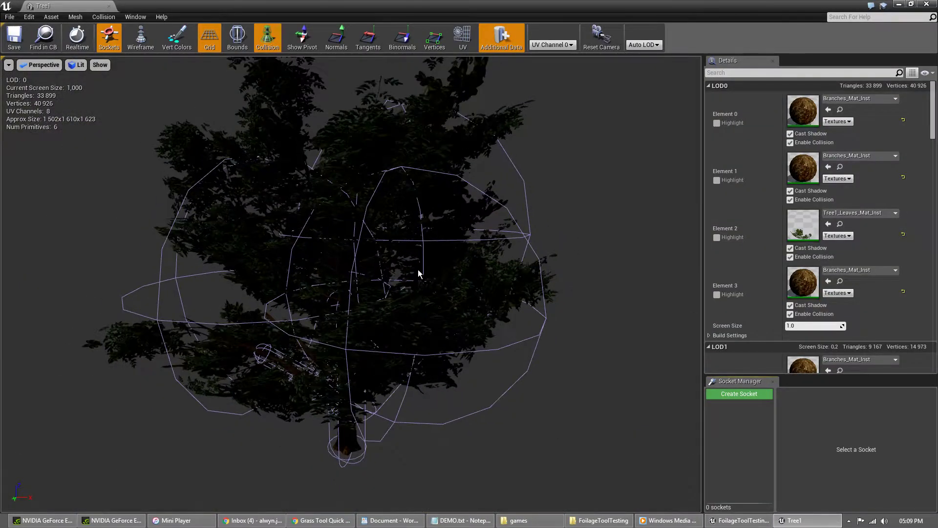
{"action": "scroll", "coordinate": [417, 269], "scroll_direction": "up", "scroll_amount": 1}
{"action": "scroll", "coordinate": [371, 233], "scroll_direction": "down", "scroll_amount": 1}
{"action": "mouse_move", "coordinate": [320, 228]}
{"action": "left_mouse_down"}
{"action": "mouse_move", "coordinate": [322, 157]}
{"action": "mouse_move", "coordinate": [322, 227]}
{"action": "mouse_move", "coordinate": [322, 215]}
{"action": "left_mouse_up"}
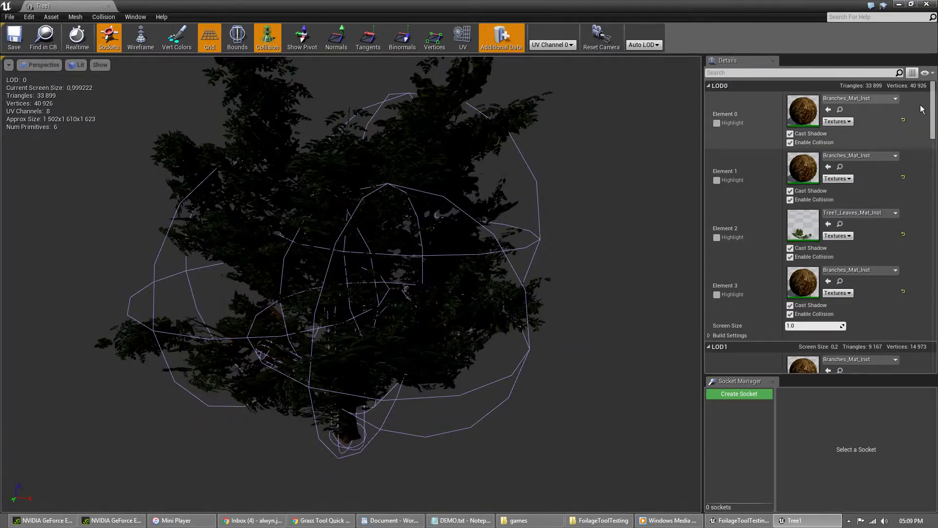
Step: Review the materials and the shadow and collision options of Tree1's LOD0 elements
{"action": "scroll", "coordinate": [902, 186], "scroll_direction": "down", "scroll_amount": 2}
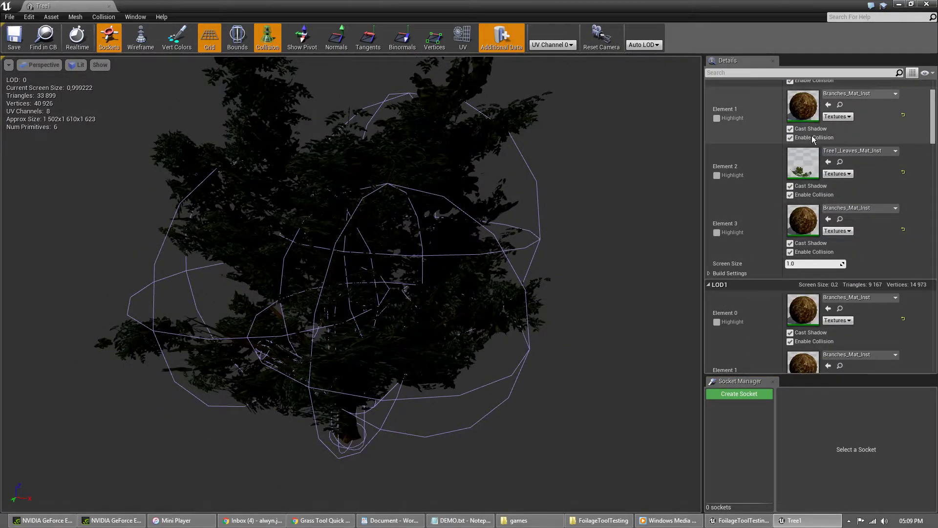
{"action": "scroll", "coordinate": [867, 177], "scroll_direction": "down", "scroll_amount": 1}
{"action": "scroll", "coordinate": [864, 147], "scroll_direction": "up", "scroll_amount": 5}
{"action": "scroll", "coordinate": [859, 214], "scroll_direction": "down", "scroll_amount": 1}
{"action": "scroll", "coordinate": [861, 217], "scroll_direction": "down", "scroll_amount": 2}
{"action": "scroll", "coordinate": [875, 177], "scroll_direction": "down", "scroll_amount": 1}
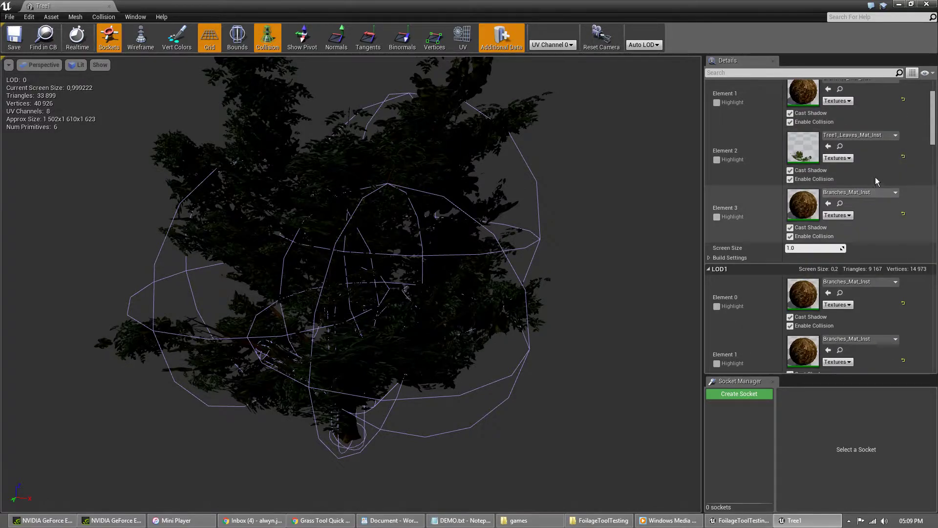
{"action": "scroll", "coordinate": [870, 153], "scroll_direction": "down", "scroll_amount": 1}
{"action": "scroll", "coordinate": [871, 150], "scroll_direction": "down", "scroll_amount": 1}
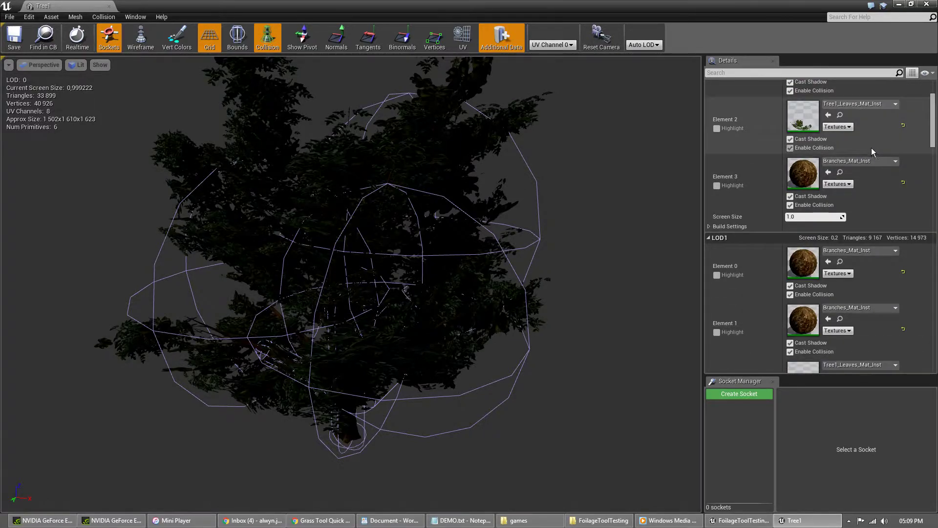
Step: Examine Tree1's LOD1 to LOD3 elements, comparing their materials, shadow and collision options, and screen sizes
{"action": "scroll", "coordinate": [856, 161], "scroll_direction": "down", "scroll_amount": 1}
{"action": "scroll", "coordinate": [870, 206], "scroll_direction": "down", "scroll_amount": 2}
{"action": "scroll", "coordinate": [877, 229], "scroll_direction": "down", "scroll_amount": 3}
{"action": "scroll", "coordinate": [879, 195], "scroll_direction": "down", "scroll_amount": 3}
{"action": "scroll", "coordinate": [867, 132], "scroll_direction": "down", "scroll_amount": 3}
{"action": "scroll", "coordinate": [876, 171], "scroll_direction": "down", "scroll_amount": 2}
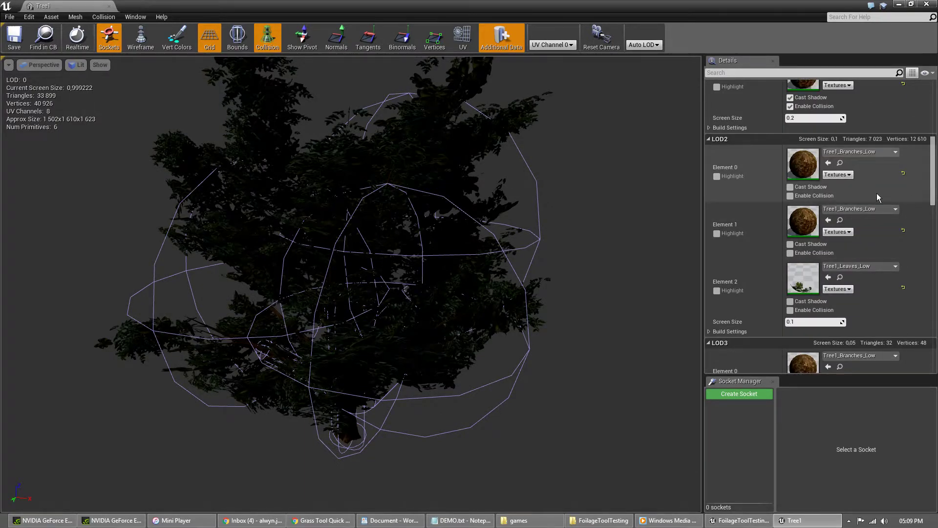
{"action": "scroll", "coordinate": [874, 188], "scroll_direction": "down", "scroll_amount": 3}
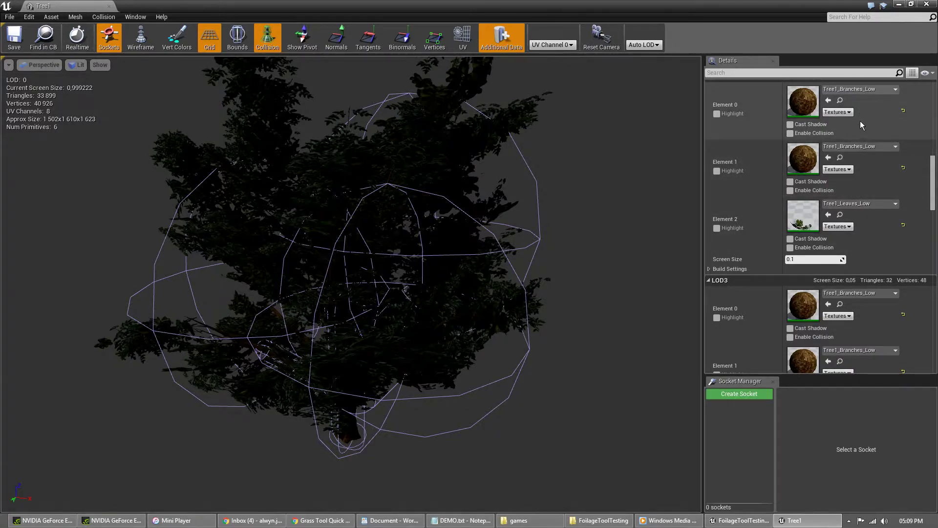
{"action": "scroll", "coordinate": [925, 227], "scroll_direction": "down", "scroll_amount": 3}
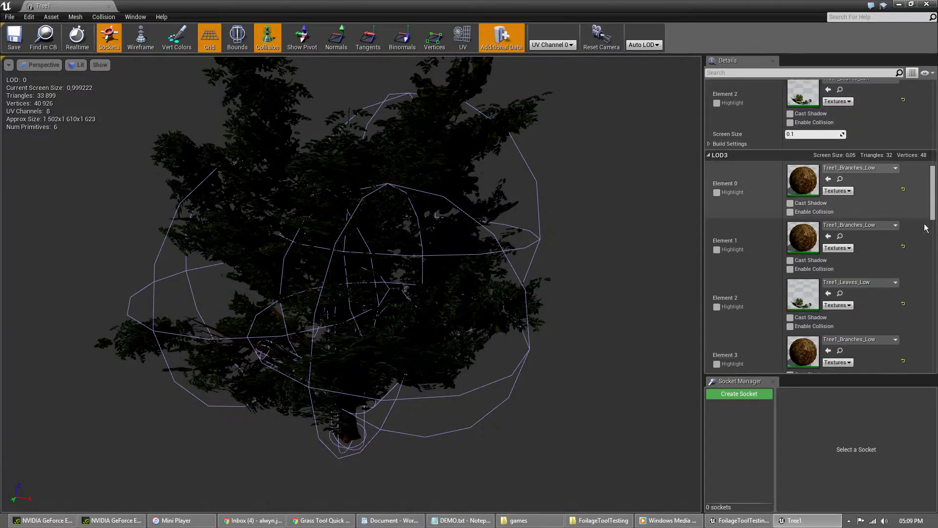
{"action": "scroll", "coordinate": [855, 206], "scroll_direction": "down", "scroll_amount": 4}
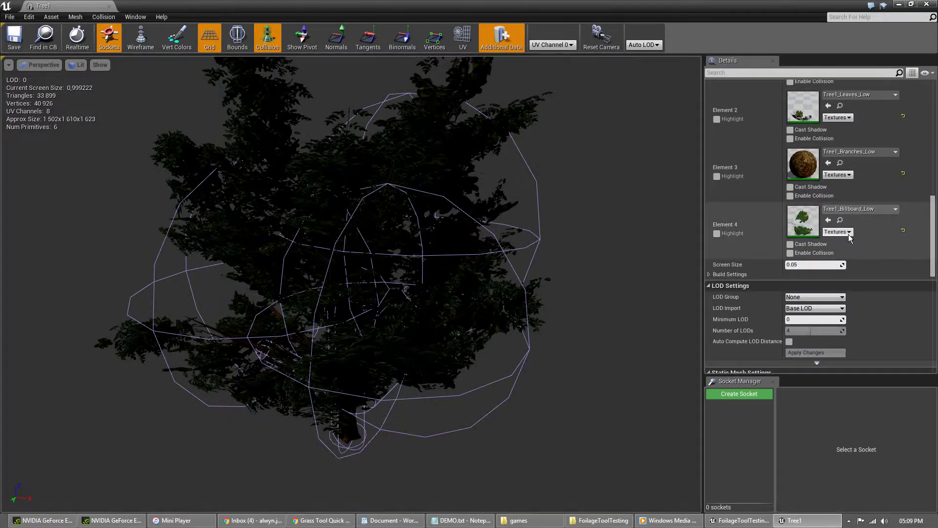
{"action": "scroll", "coordinate": [850, 238], "scroll_direction": "down", "scroll_amount": 1}
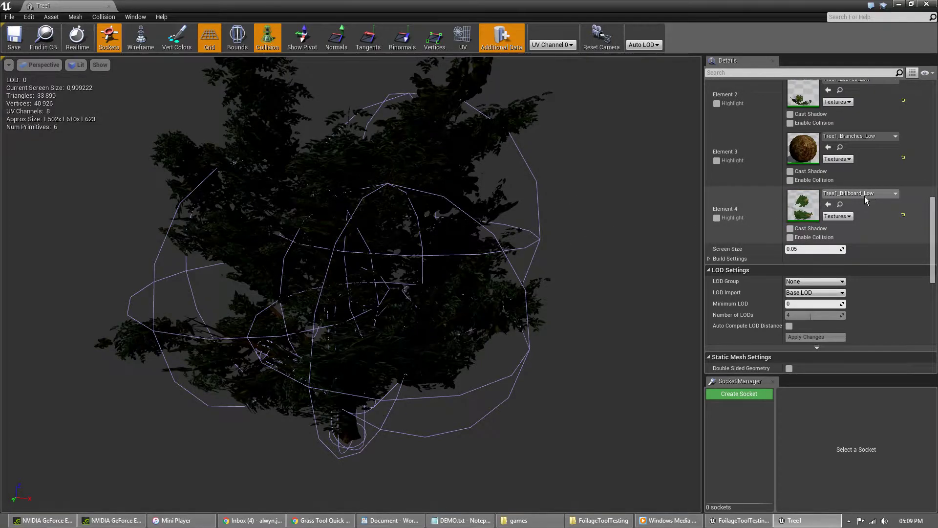
Step: View Tree1 from far away and nearer to compare its automatic LOD changes, and close its mesh editor
{"action": "mouse_move", "coordinate": [538, 234]}
{"action": "right_mouse_down"}
{"action": "mouse_move", "coordinate": [516, 220]}
{"action": "mouse_move", "coordinate": [524, 232]}
{"action": "right_mouse_up"}
{"action": "key", "text": "s"}
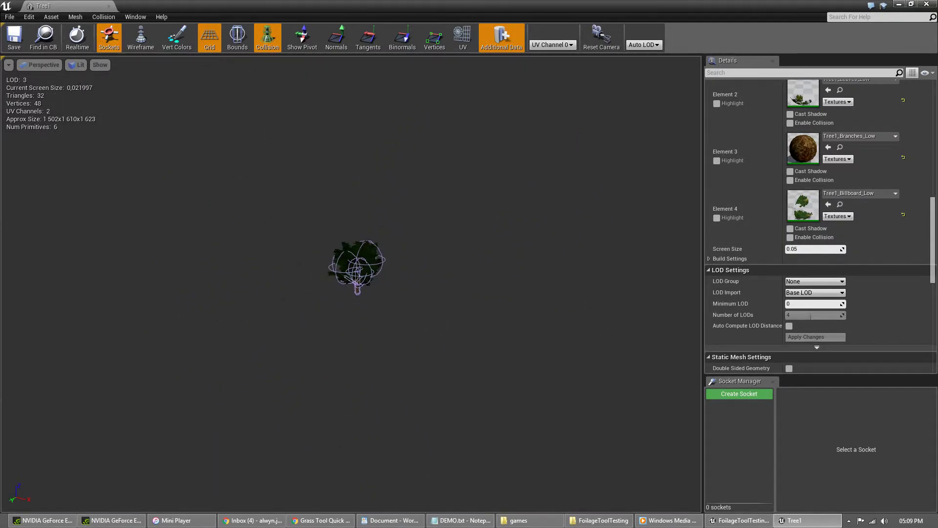
{"action": "key", "text": "w"}
{"action": "mouse_move", "coordinate": [428, 200]}
{"action": "right_mouse_down"}
{"action": "mouse_move", "coordinate": [409, 186]}
{"action": "mouse_move", "coordinate": [416, 195]}
{"action": "right_mouse_up"}
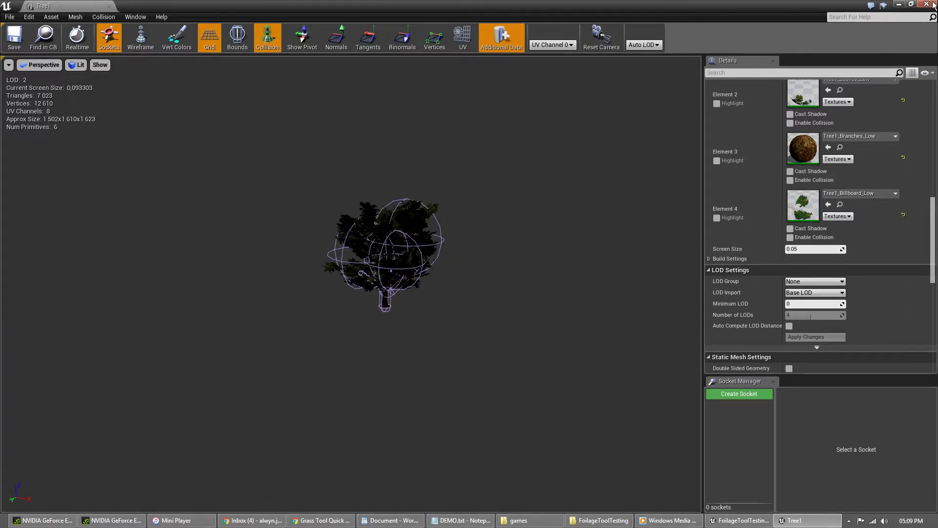
{"action": "left_click", "coordinate": [927, 5]}
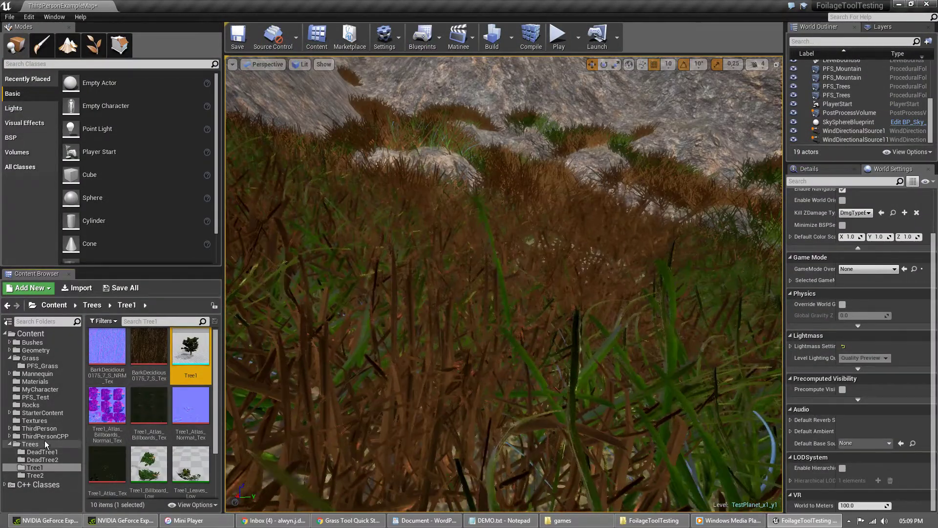
Step: Open the PFS_Test content folder and view the Procedural Foliage Tool Quick Start page in the browser before returning to the editor
{"action": "left_click", "coordinate": [39, 398]}
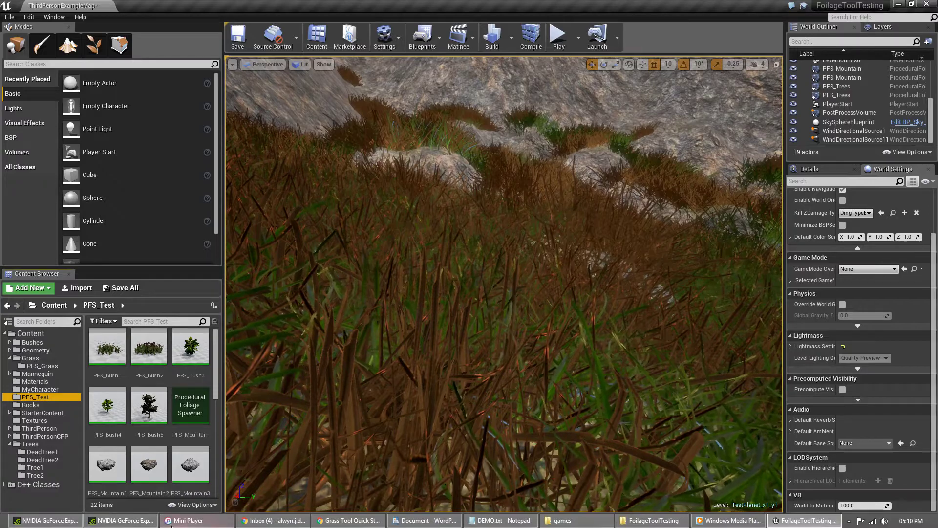
{"action": "left_click", "coordinate": [348, 521]}
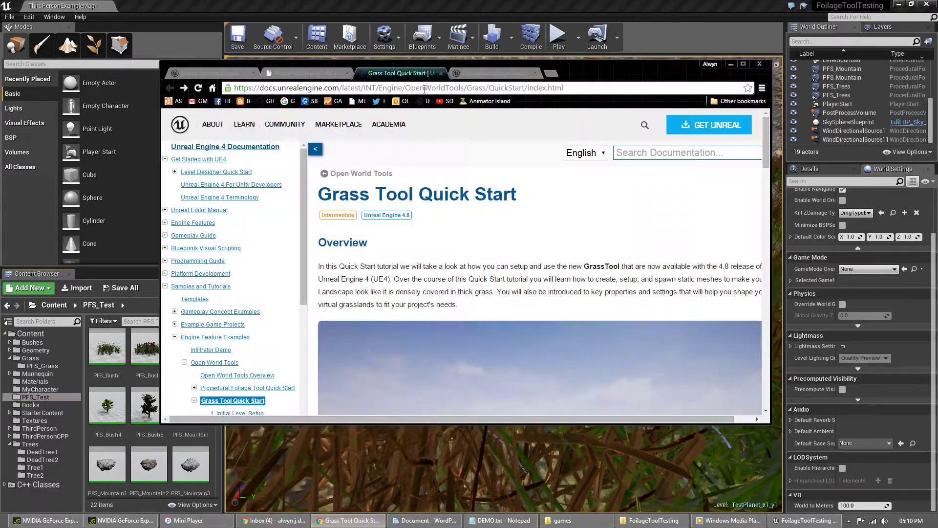
{"action": "left_click", "coordinate": [487, 73]}
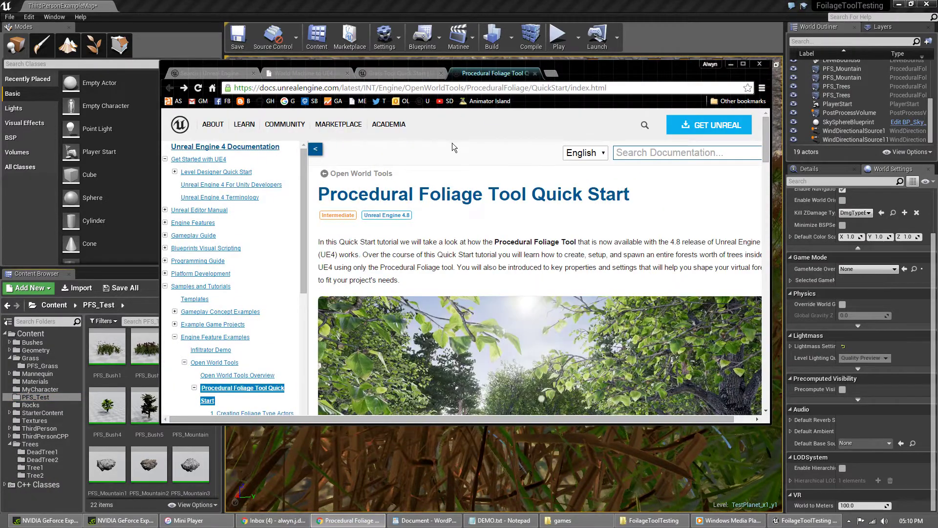
{"action": "left_click", "coordinate": [730, 65]}
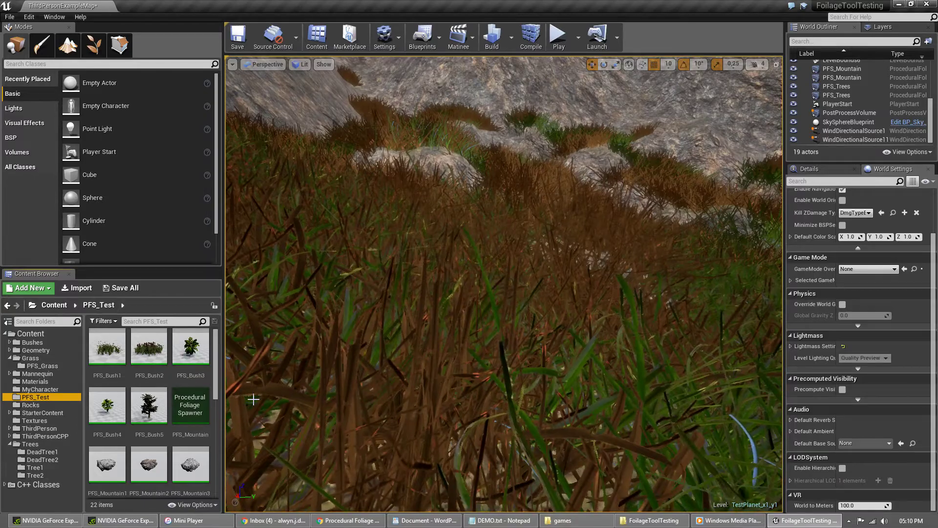
Step: Open the PFS_Bush1 foliage type, review its placement, collision, clustering, growth and instance settings, and close it
{"action": "left_click", "coordinate": [149, 348]}
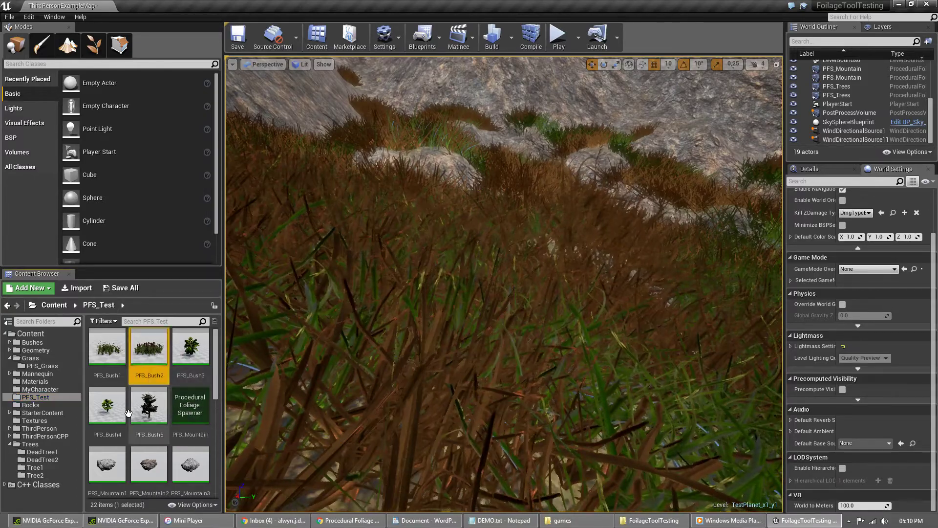
{"action": "double_click", "coordinate": [120, 369]}
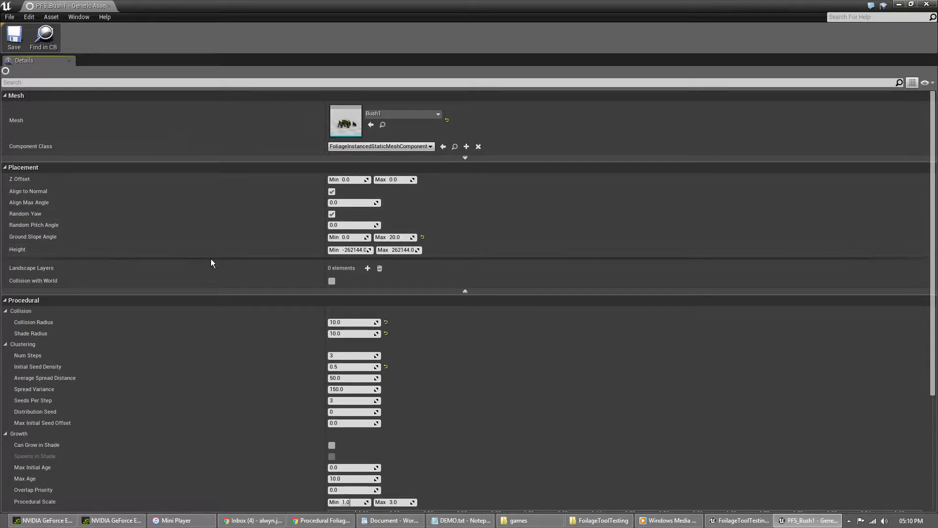
{"action": "scroll", "coordinate": [212, 262], "scroll_direction": "down", "scroll_amount": 5}
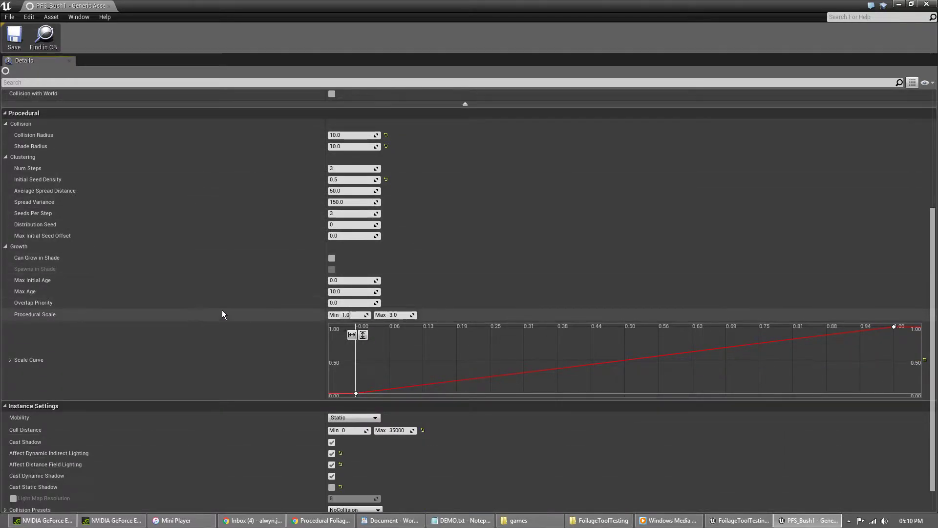
{"action": "scroll", "coordinate": [211, 249], "scroll_direction": "up", "scroll_amount": 5}
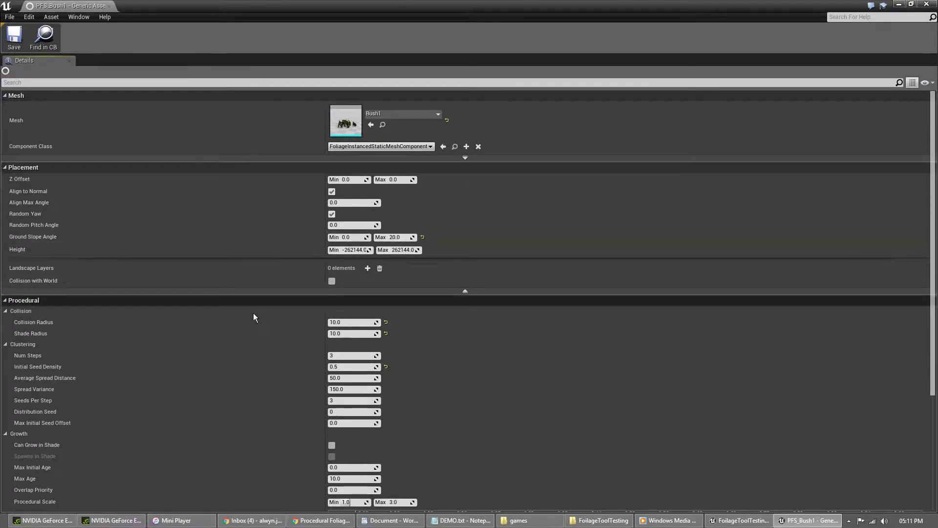
{"action": "scroll", "coordinate": [255, 313], "scroll_direction": "down", "scroll_amount": 4}
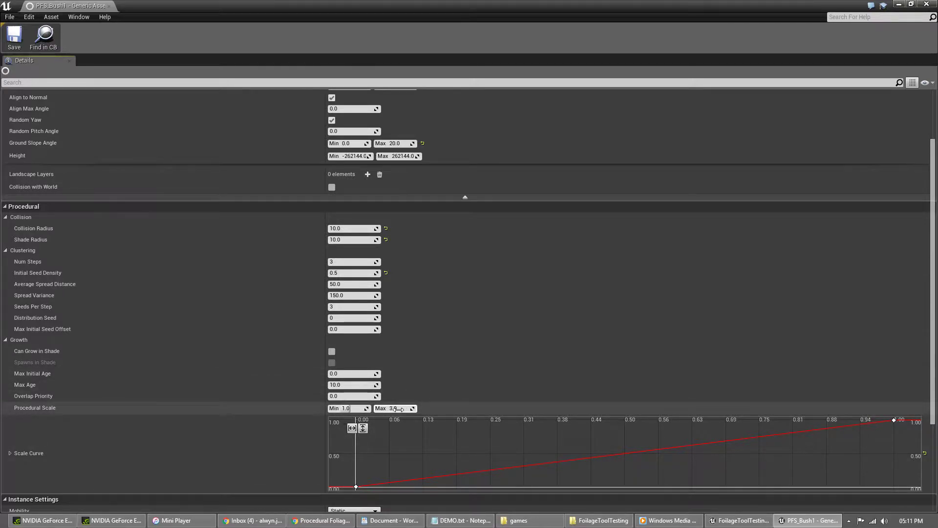
{"action": "scroll", "coordinate": [206, 279], "scroll_direction": "up", "scroll_amount": 1}
{"action": "scroll", "coordinate": [280, 268], "scroll_direction": "up", "scroll_amount": 2}
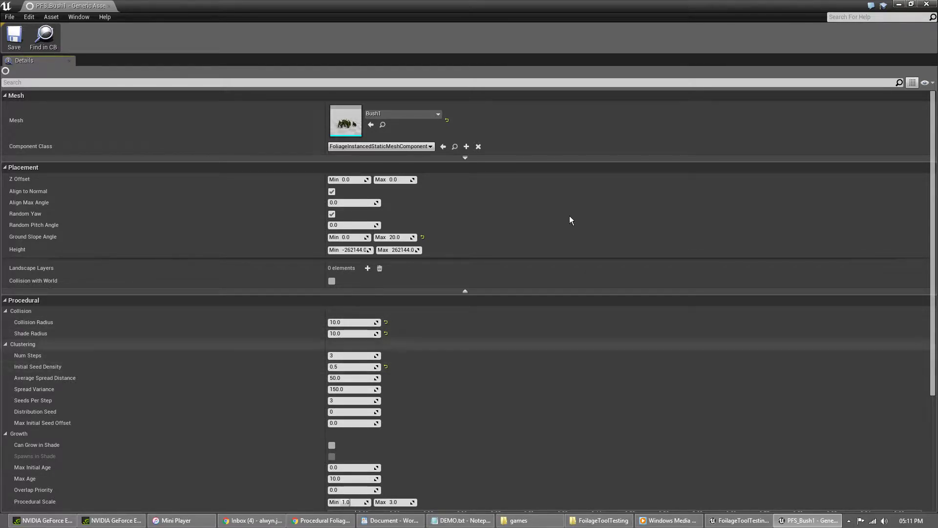
{"action": "left_click", "coordinate": [912, 5]}
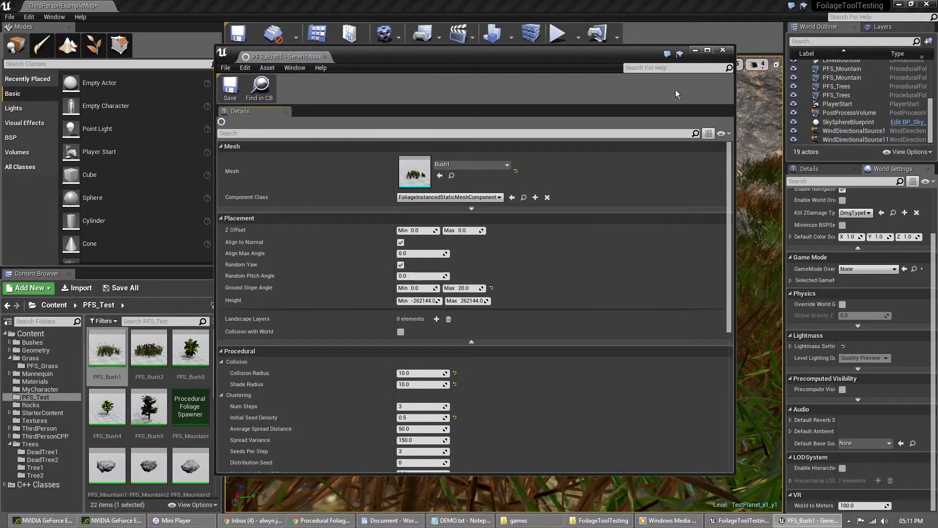
{"action": "left_click", "coordinate": [723, 49]}
Step: Open the PFS_Bush4 foliage type from the PFS_Test folder, check its mesh and placement settings, and close it
{"action": "scroll", "coordinate": [162, 372], "scroll_direction": "down", "scroll_amount": 1}
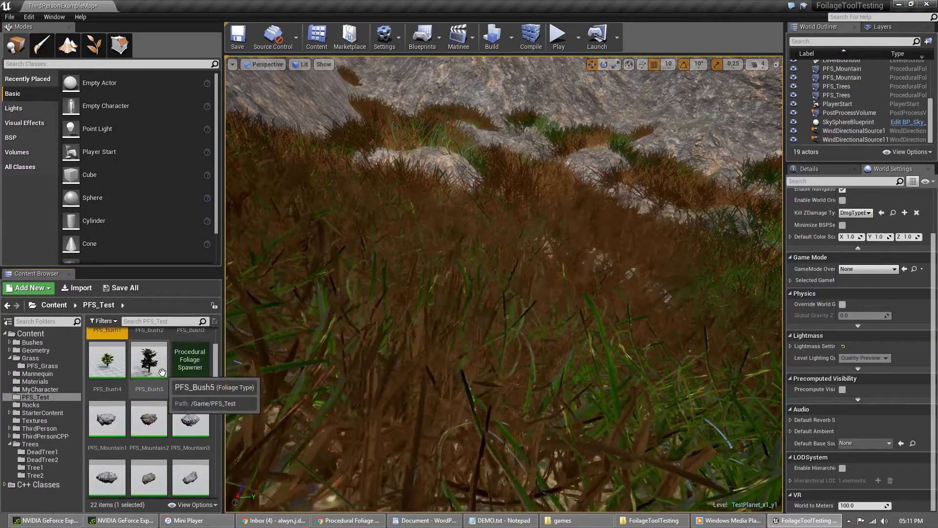
{"action": "scroll", "coordinate": [162, 372], "scroll_direction": "up", "scroll_amount": 2}
{"action": "scroll", "coordinate": [162, 372], "scroll_direction": "down", "scroll_amount": 3}
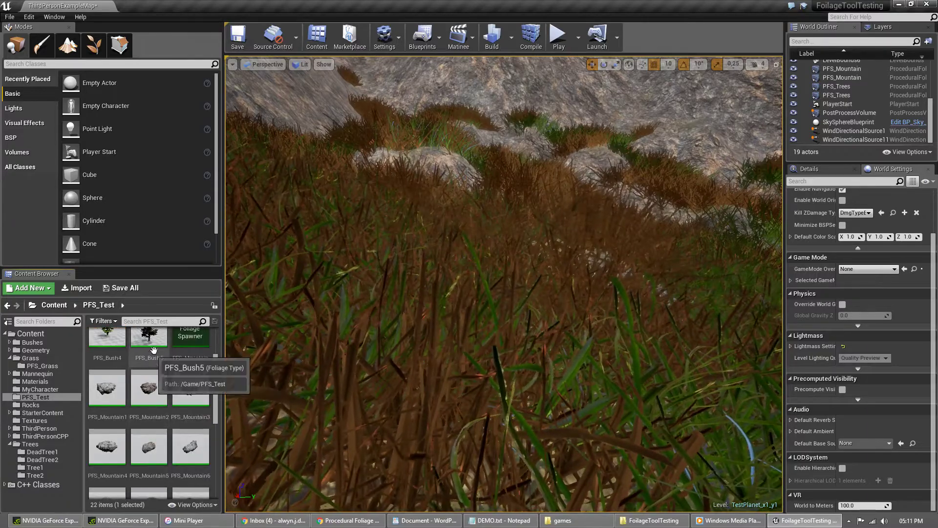
{"action": "scroll", "coordinate": [146, 386], "scroll_direction": "up", "scroll_amount": 1}
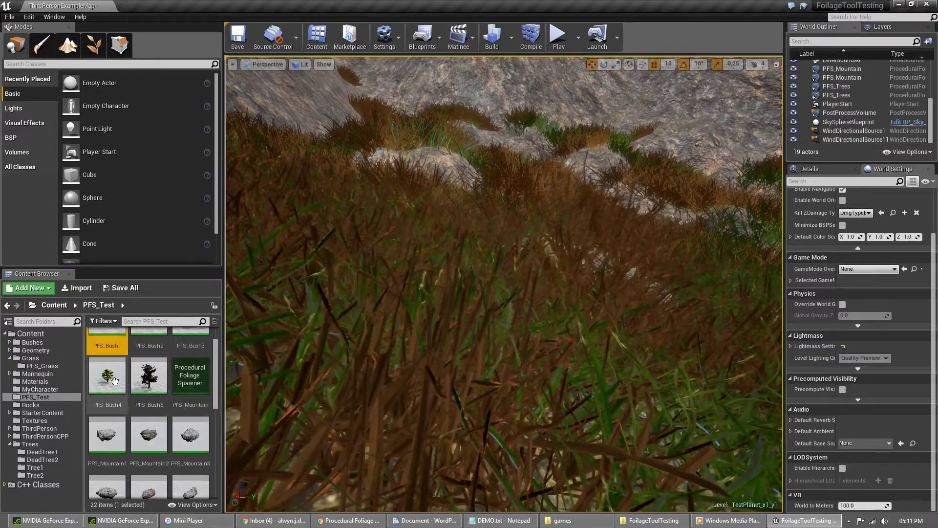
{"action": "double_click", "coordinate": [116, 380]}
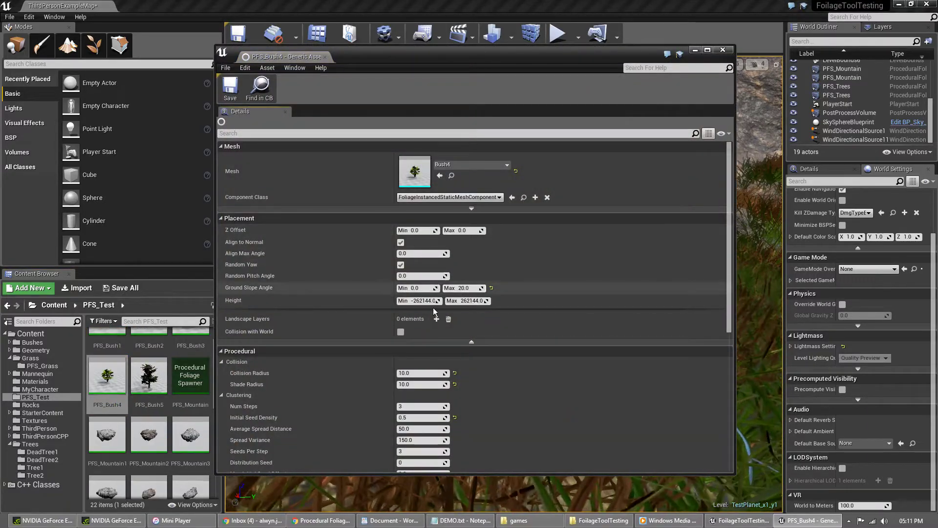
{"action": "left_click", "coordinate": [723, 52]}
Step: Open the PFS_Tree1 foliage type, examine its landscape layers, shade radius, seed density and procedural scale, and close it
{"action": "scroll", "coordinate": [146, 424], "scroll_direction": "down", "scroll_amount": 3}
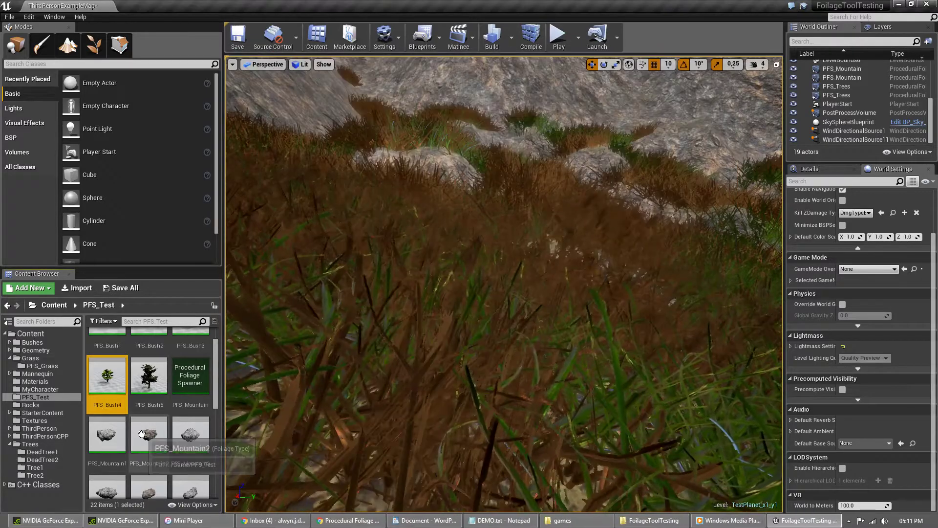
{"action": "scroll", "coordinate": [147, 424], "scroll_direction": "down", "scroll_amount": 2}
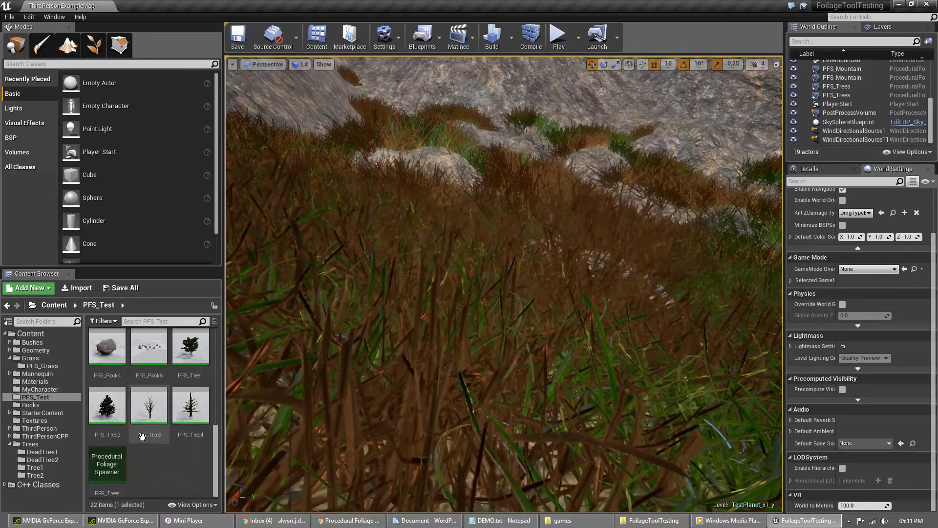
{"action": "left_click", "coordinate": [193, 350]}
{"action": "double_click", "coordinate": [193, 350]}
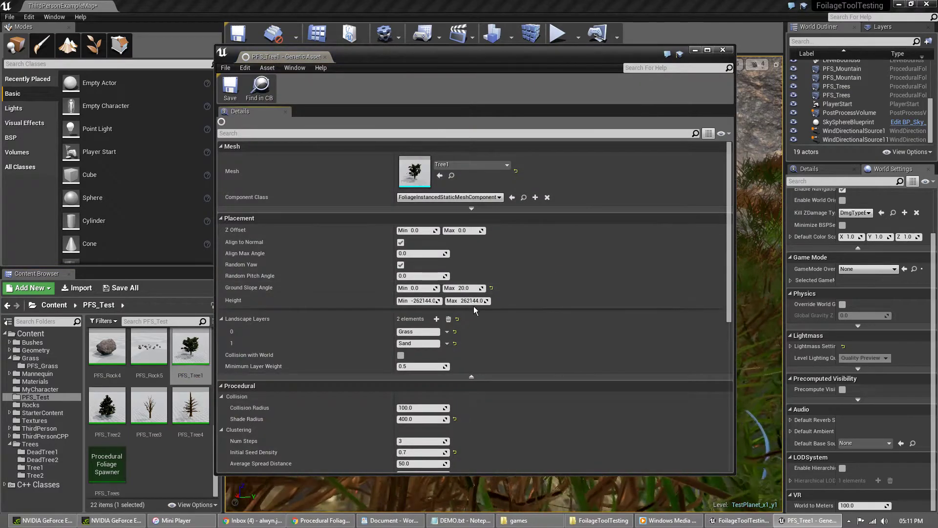
{"action": "scroll", "coordinate": [327, 376], "scroll_direction": "down", "scroll_amount": 9}
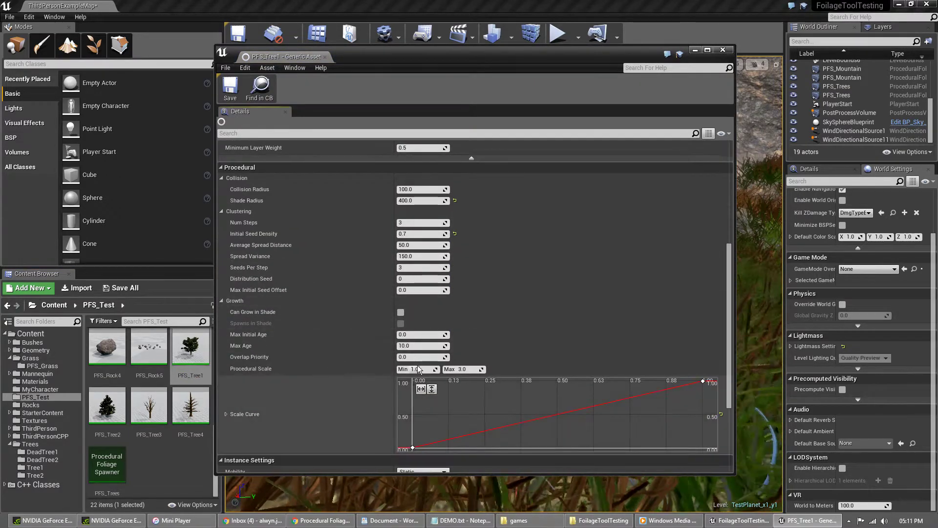
{"action": "scroll", "coordinate": [344, 288], "scroll_direction": "up", "scroll_amount": 9}
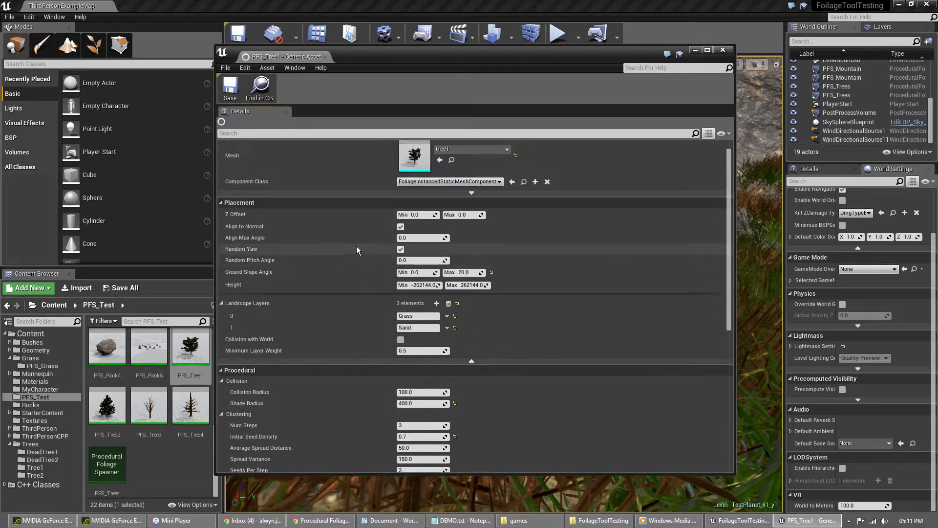
{"action": "scroll", "coordinate": [338, 404], "scroll_direction": "down", "scroll_amount": 1}
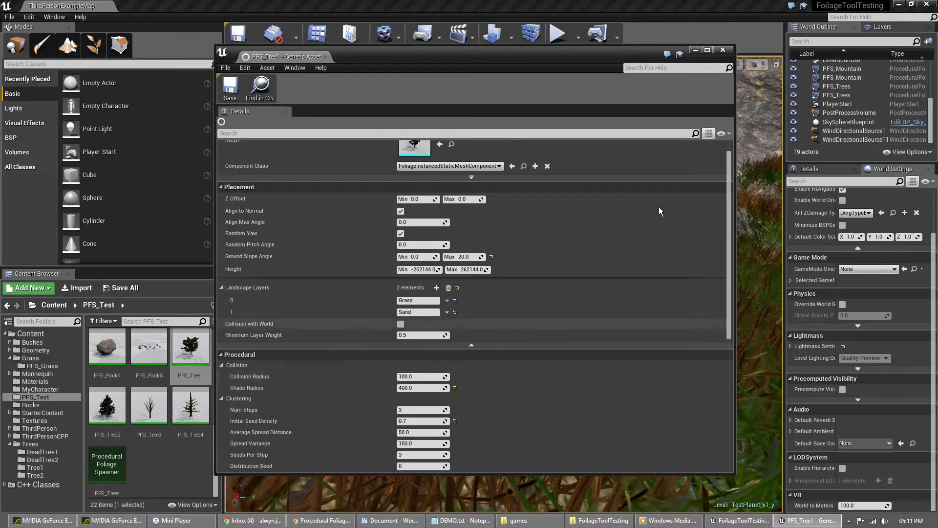
{"action": "left_click", "coordinate": [723, 49]}
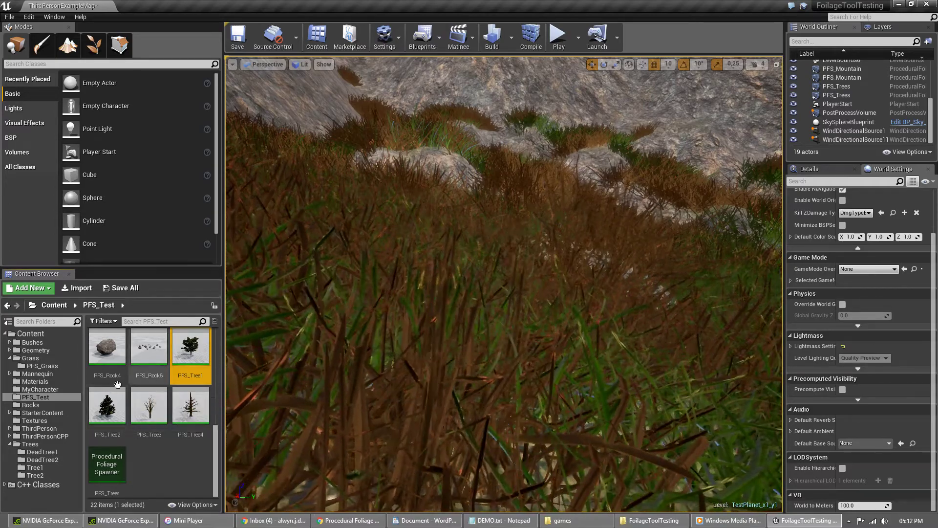
Step: Open the PFS_Trees procedural foliage spawner, review its simulation settings and assigned foliage types, and close it
{"action": "scroll", "coordinate": [142, 394], "scroll_direction": "up", "scroll_amount": 5}
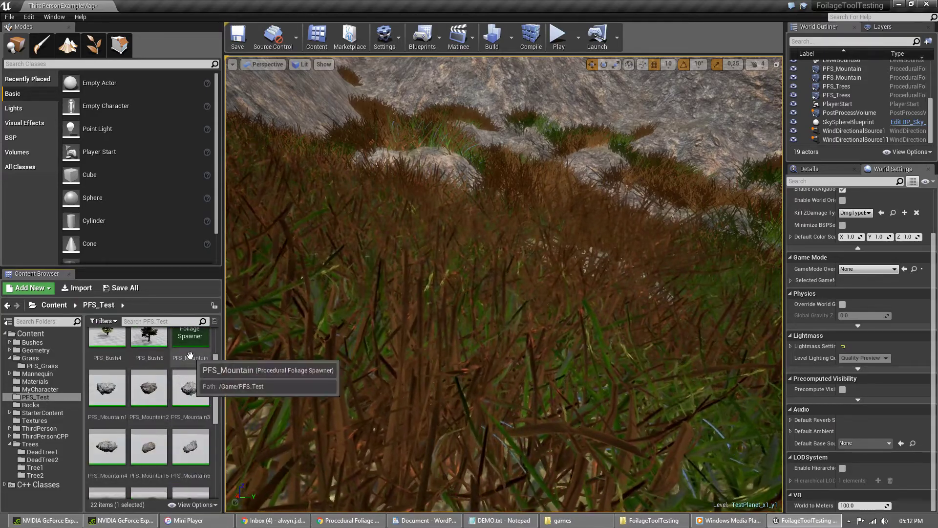
{"action": "scroll", "coordinate": [146, 415], "scroll_direction": "down", "scroll_amount": 5}
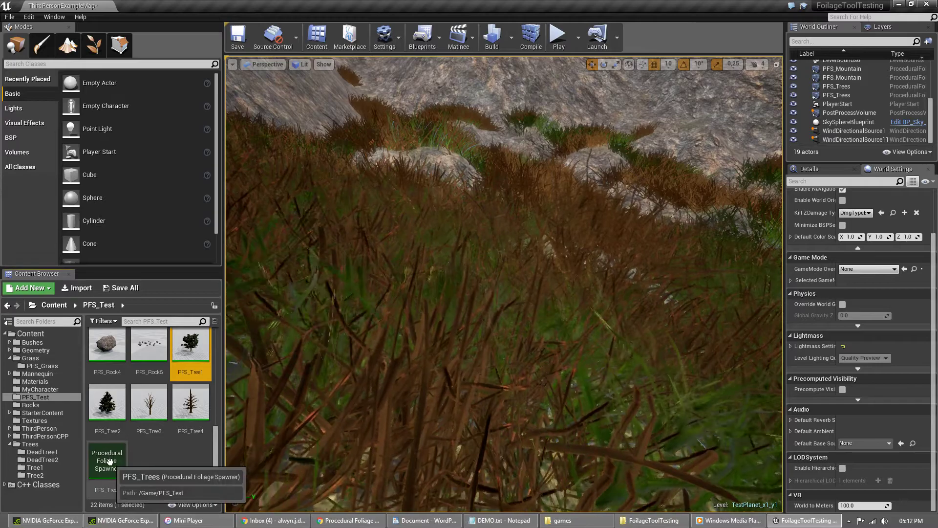
{"action": "double_click", "coordinate": [106, 465]}
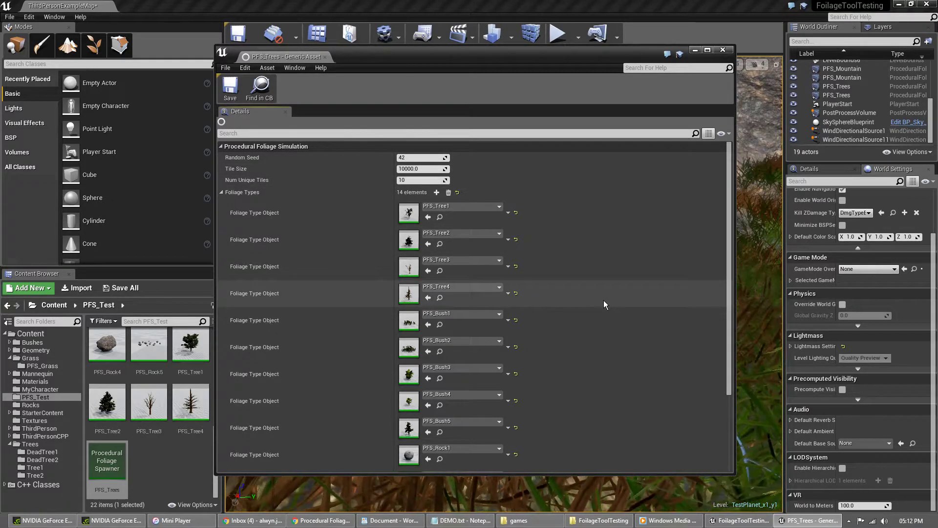
{"action": "left_click", "coordinate": [723, 49]}
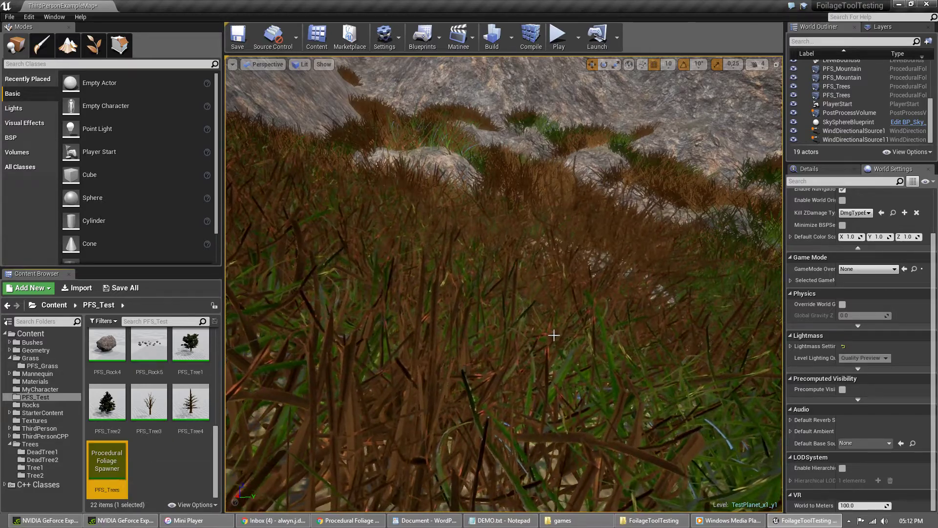
Step: Open the Rock_2 static mesh from the Rocks folder in a maximized editor window and view its LOD elements
{"action": "right_click_drag", "start_coordinate": [455, 348], "coordinate": [492, 357]}
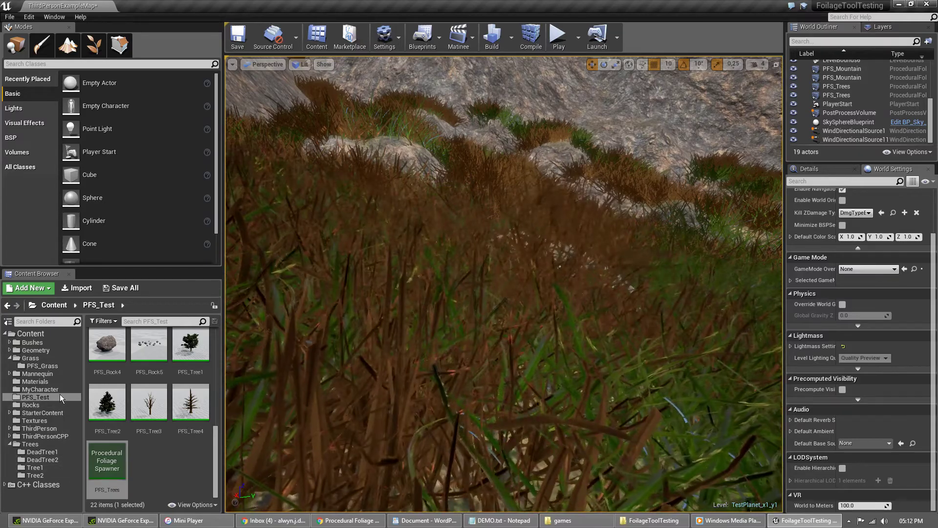
{"action": "scroll", "coordinate": [146, 440], "scroll_direction": "up", "scroll_amount": 5}
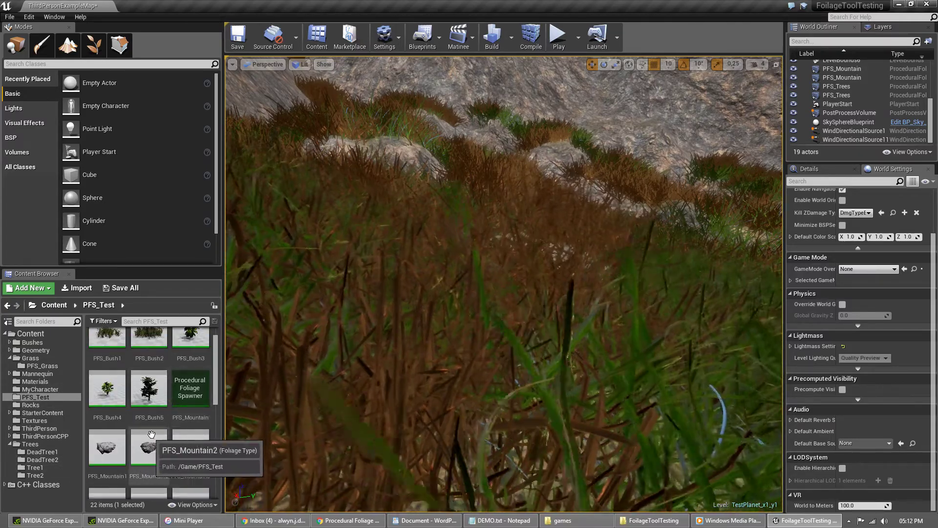
{"action": "scroll", "coordinate": [146, 440], "scroll_direction": "down", "scroll_amount": 2}
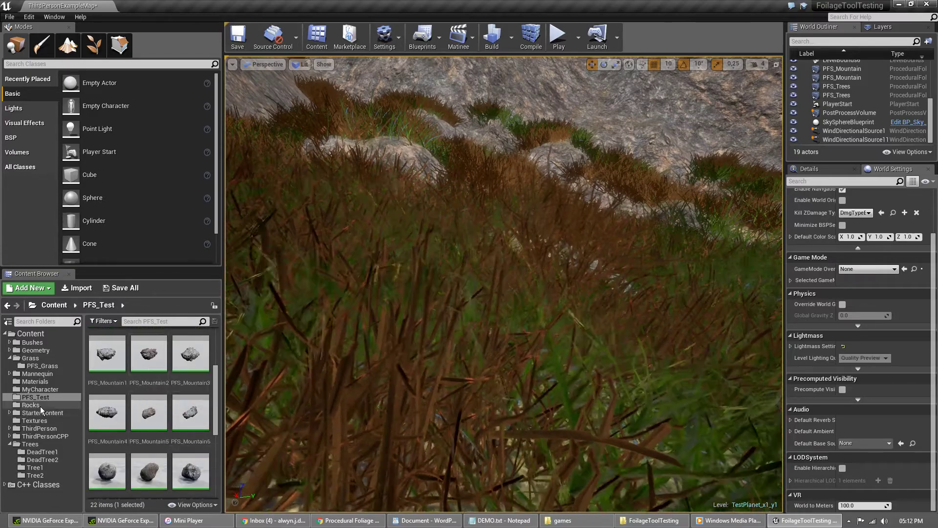
{"action": "left_click", "coordinate": [40, 406]}
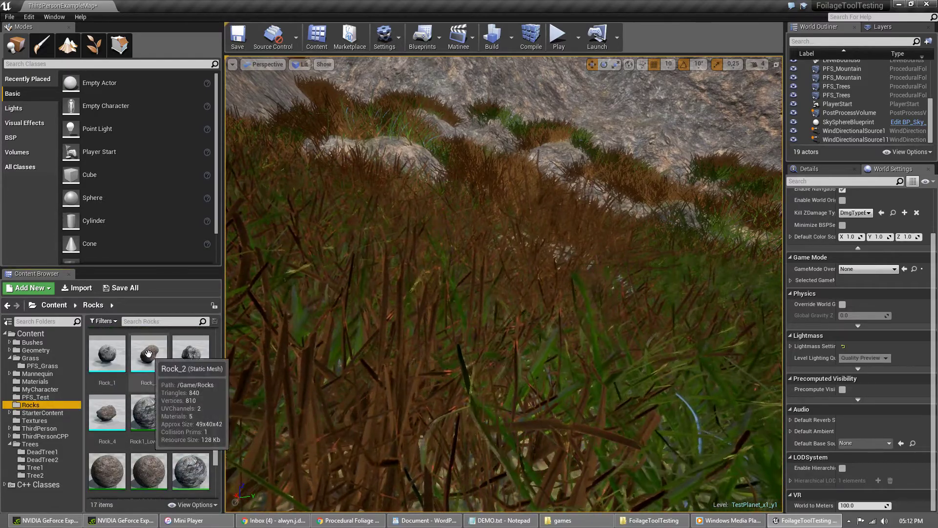
{"action": "double_click", "coordinate": [148, 353]}
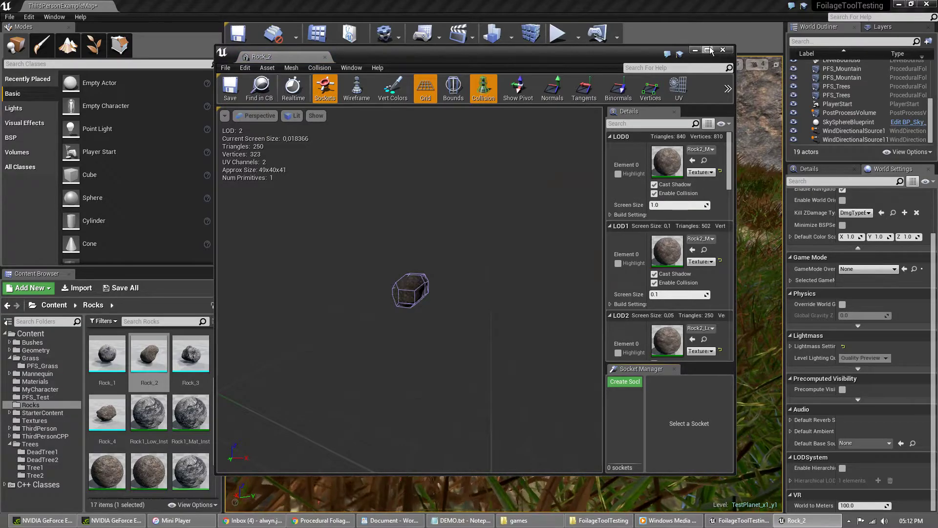
{"action": "left_click", "coordinate": [710, 50]}
{"action": "scroll", "coordinate": [393, 290], "scroll_direction": "up", "scroll_amount": 2}
{"action": "scroll", "coordinate": [396, 291], "scroll_direction": "down", "scroll_amount": 2}
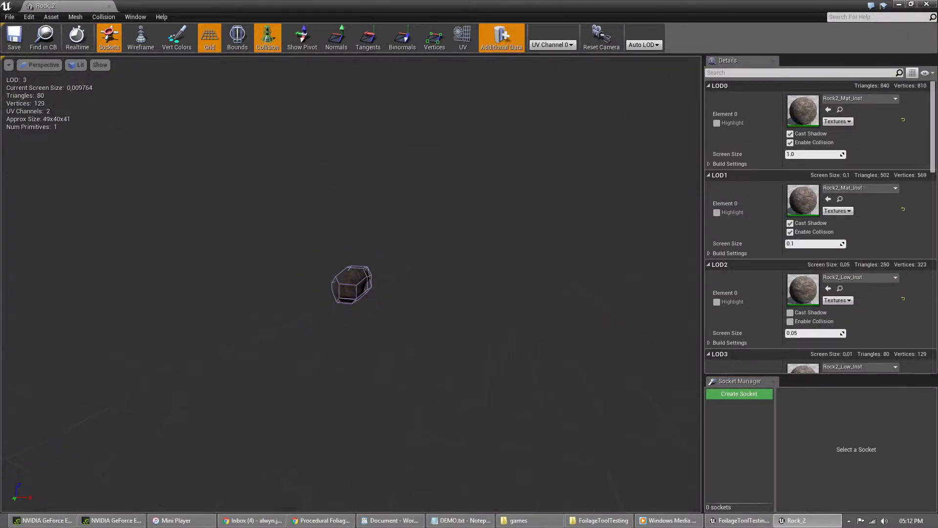
Step: Examine how the Rock_2 mesh switches LODs by viewing it from near and far distances and different sides
{"action": "scroll", "coordinate": [362, 295], "scroll_direction": "up", "scroll_amount": 3}
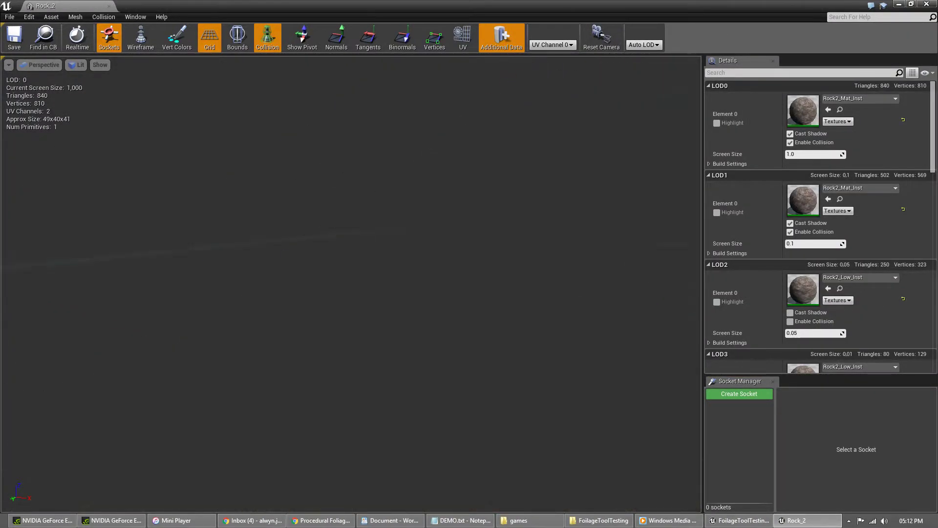
{"action": "scroll", "coordinate": [362, 295], "scroll_direction": "down", "scroll_amount": 5}
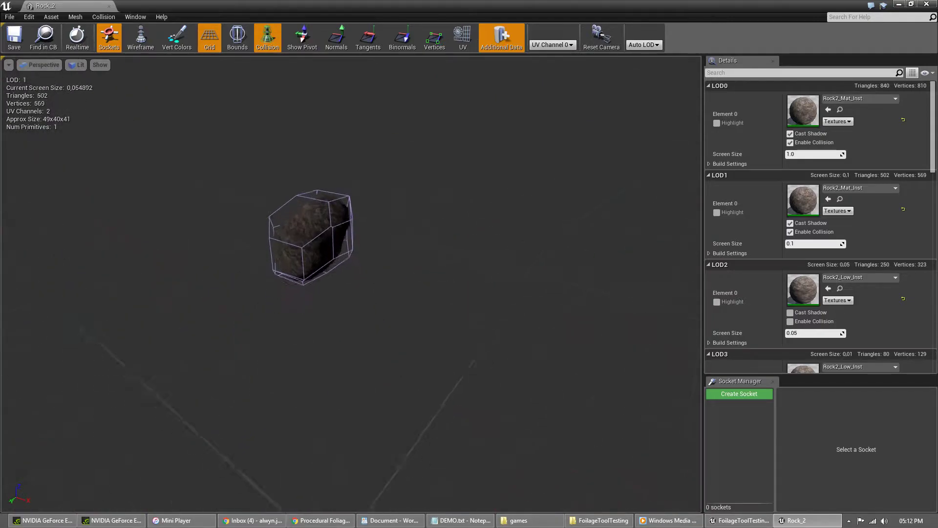
{"action": "key", "text": "w"}
{"action": "mouse_move", "coordinate": [361, 296]}
{"action": "right_mouse_down"}
{"action": "mouse_move", "coordinate": [393, 288]}
{"action": "mouse_move", "coordinate": [365, 287]}
{"action": "mouse_move", "coordinate": [377, 287]}
{"action": "right_mouse_up"}
{"action": "key", "text": "s"}
{"action": "key", "text": "w"}
{"action": "key", "text": "s"}
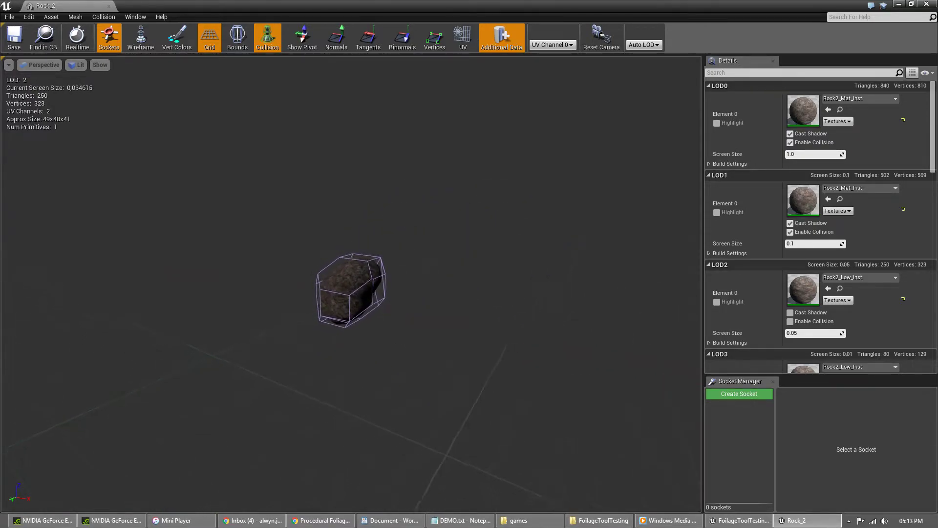
{"action": "key", "text": "w"}
{"action": "key", "text": "s"}
{"action": "right_click_drag", "start_coordinate": [376, 287], "coordinate": [372, 288]}
{"action": "key", "text": "w"}
{"action": "key", "text": "s"}
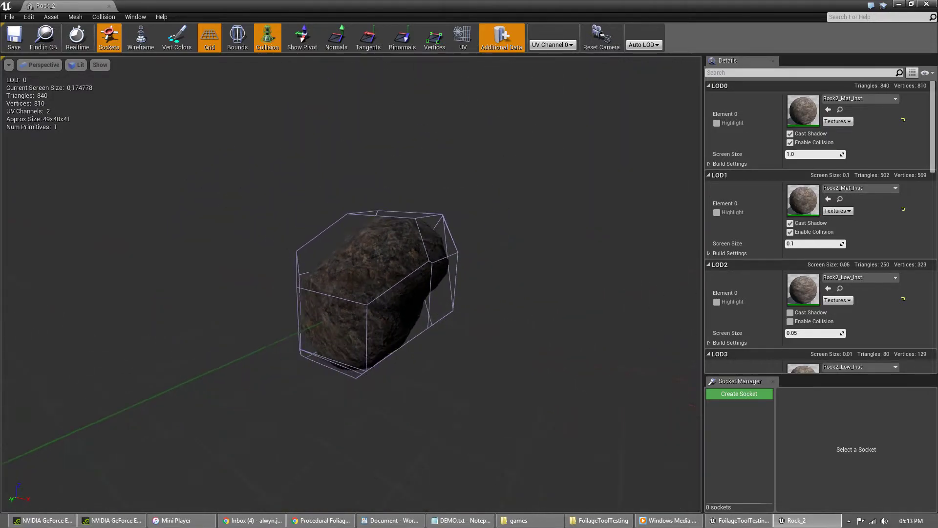
{"action": "key", "text": "d"}
{"action": "right_click_drag", "start_coordinate": [372, 288], "coordinate": [390, 273]}
{"action": "key", "text": "a"}
{"action": "key", "text": "w"}
{"action": "key", "text": "d"}
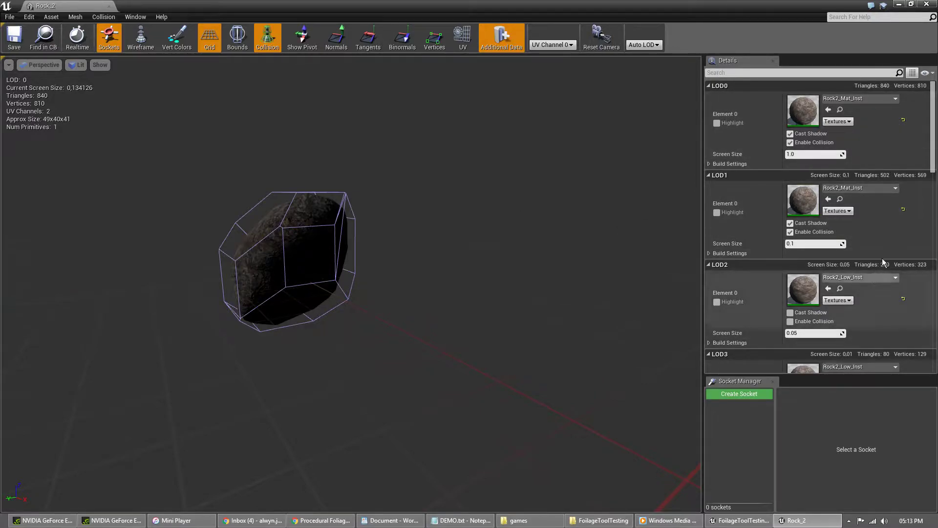
Step: Review Rock_2's LOD materials, shadow and collision options, screen sizes and static mesh settings, and close its editor
{"action": "scroll", "coordinate": [885, 270], "scroll_direction": "down", "scroll_amount": 2}
{"action": "scroll", "coordinate": [888, 246], "scroll_direction": "up", "scroll_amount": 2}
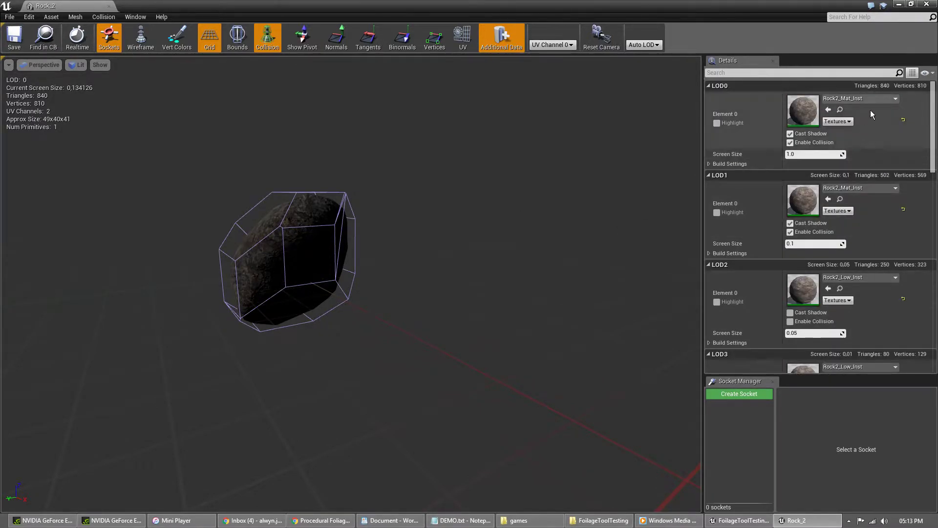
{"action": "scroll", "coordinate": [880, 235], "scroll_direction": "down", "scroll_amount": 3}
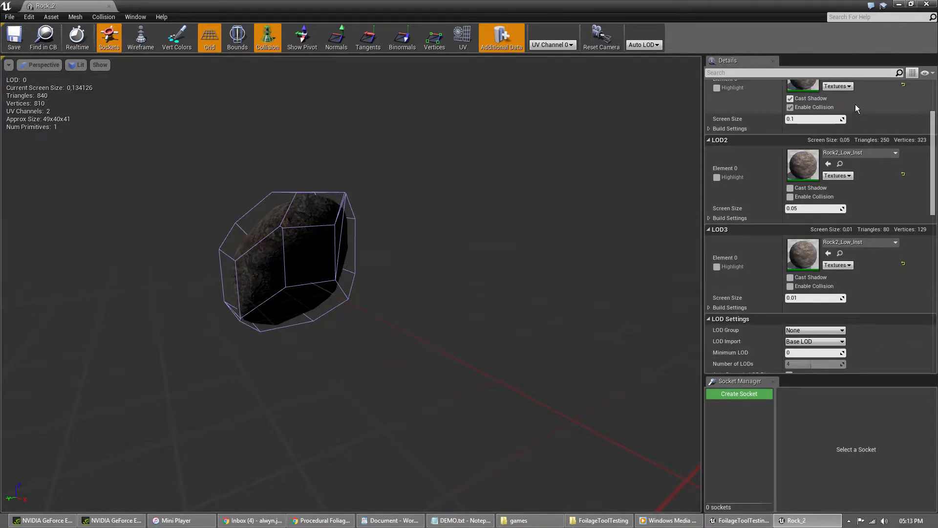
{"action": "scroll", "coordinate": [883, 277], "scroll_direction": "down", "scroll_amount": 1}
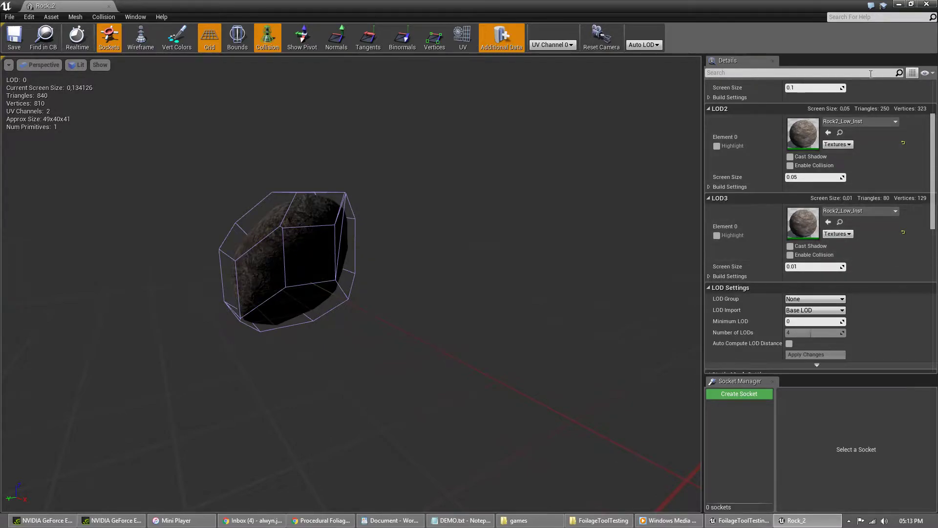
{"action": "left_click", "coordinate": [912, 5]}
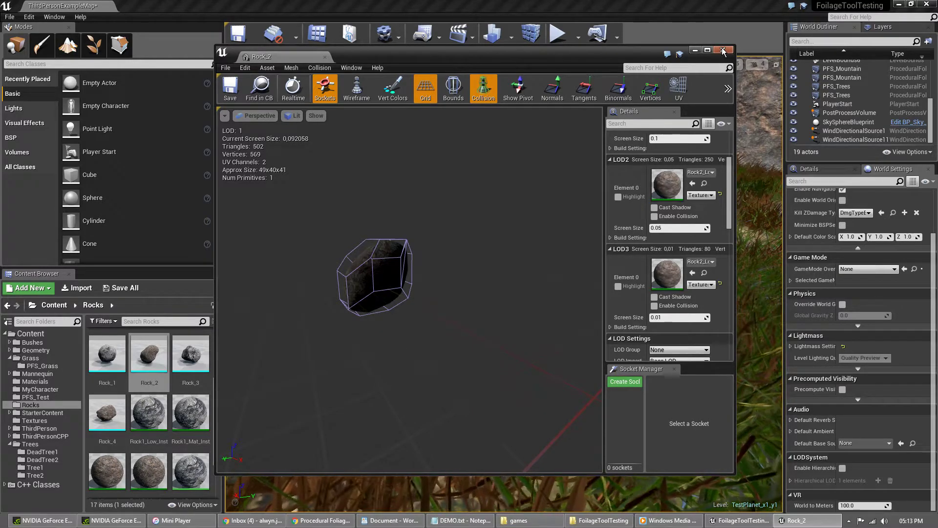
{"action": "scroll", "coordinate": [706, 224], "scroll_direction": "down", "scroll_amount": 8}
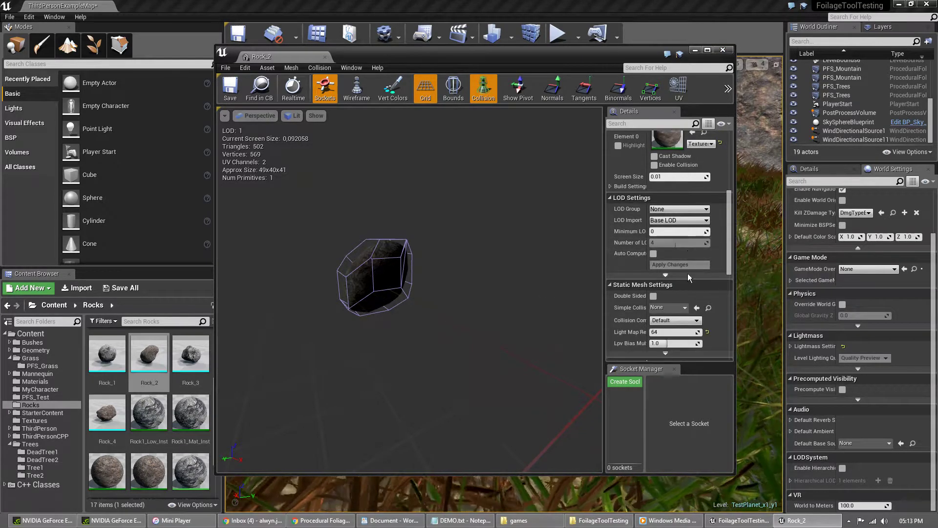
{"action": "scroll", "coordinate": [689, 276], "scroll_direction": "down", "scroll_amount": 3}
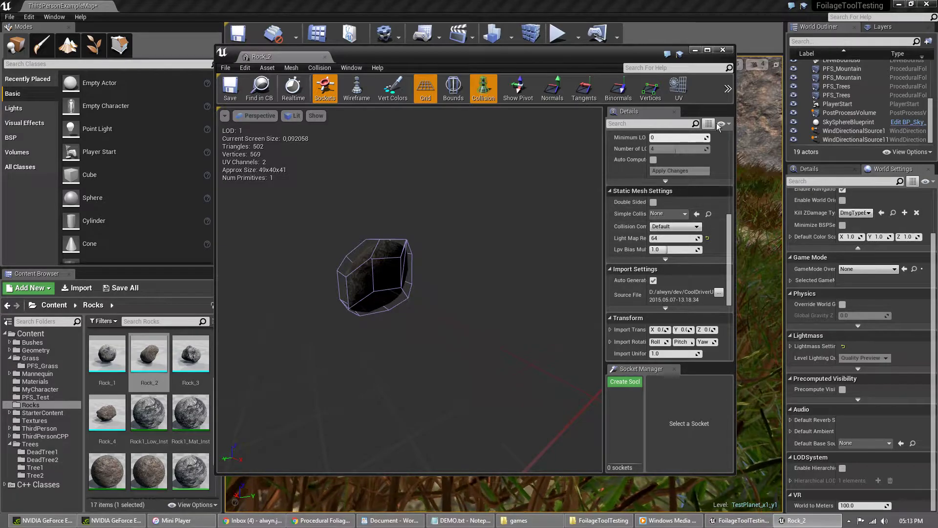
{"action": "left_click", "coordinate": [724, 51]}
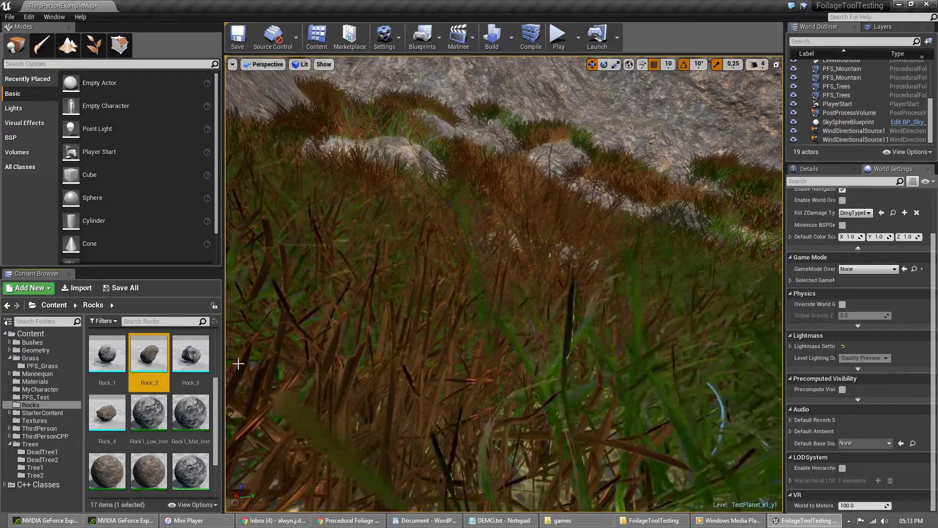
Step: Open the Mountain_2 static mesh from the Rocks folder, view it in a maximized editor, and restore the window size
{"action": "scroll", "coordinate": [150, 438], "scroll_direction": "down", "scroll_amount": 1}
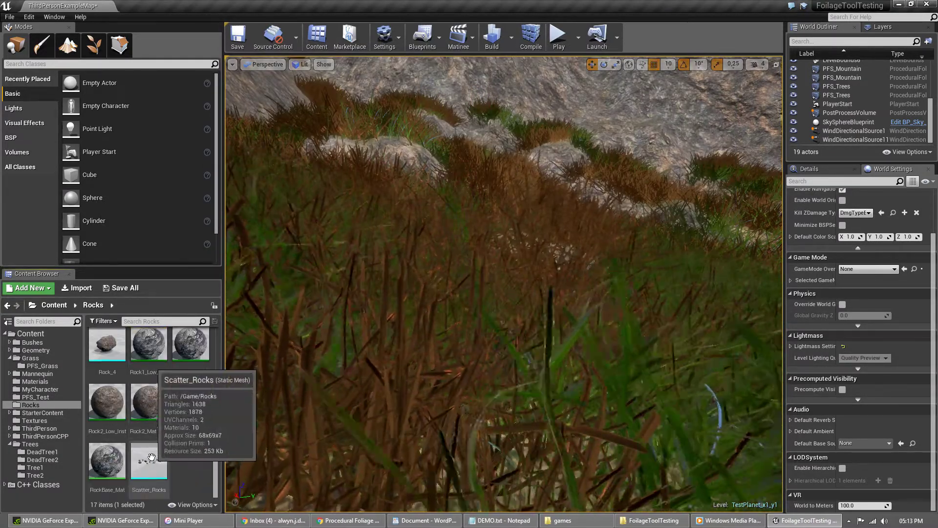
{"action": "scroll", "coordinate": [149, 430], "scroll_direction": "up", "scroll_amount": 3}
{"action": "double_click", "coordinate": [147, 366]}
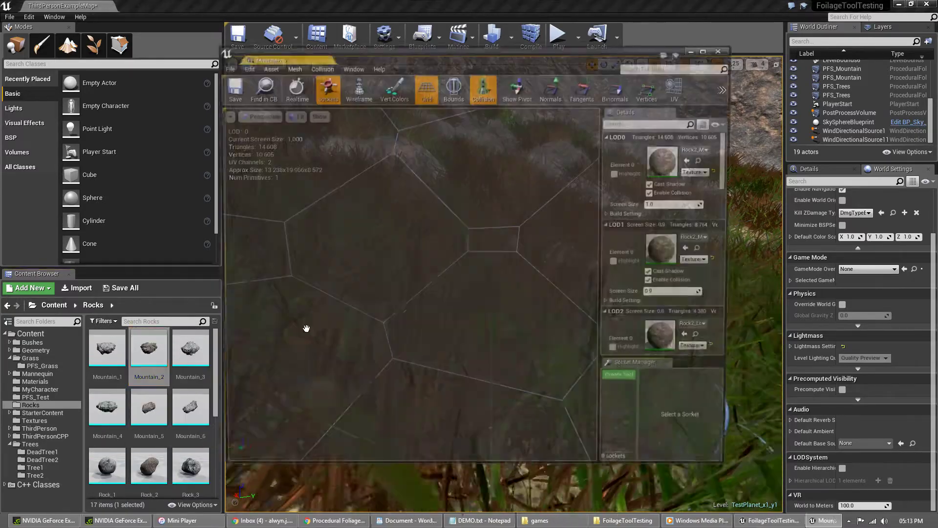
{"action": "left_click", "coordinate": [708, 51]}
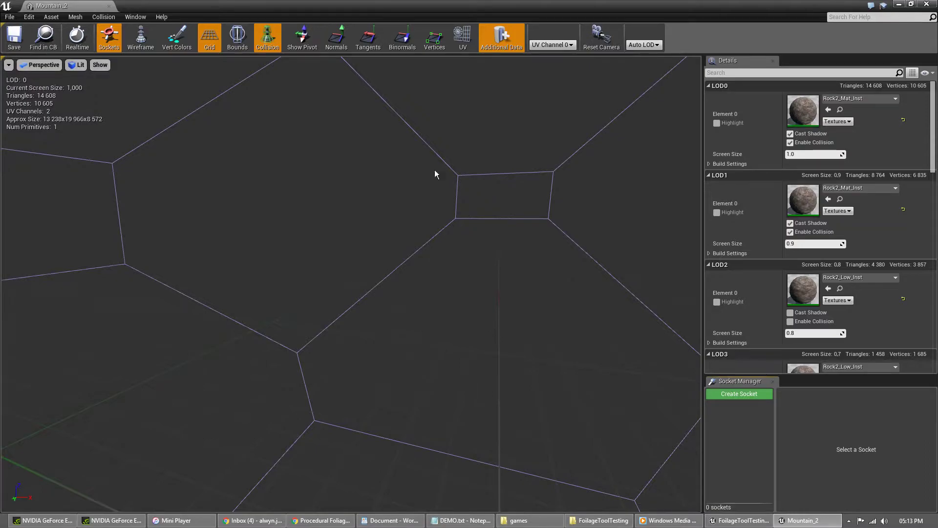
{"action": "left_click_drag", "start_coordinate": [380, 253], "coordinate": [352, 259]}
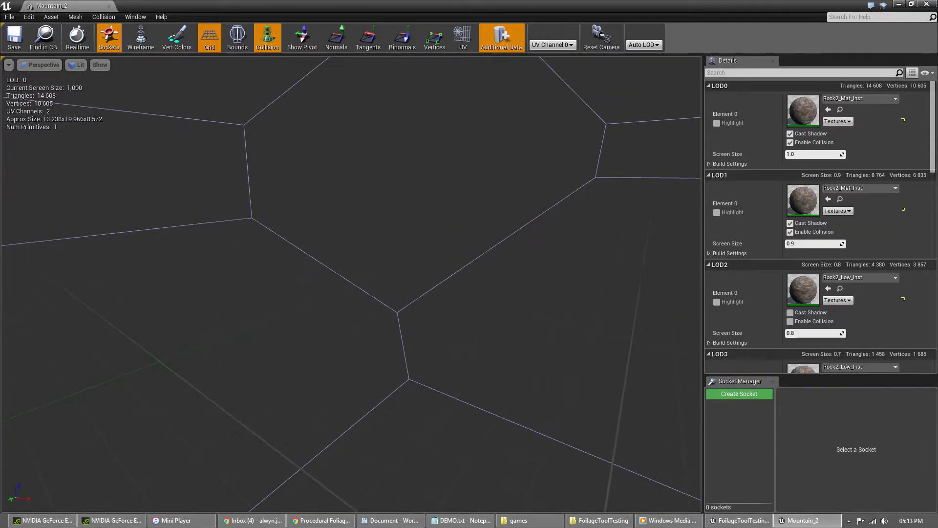
{"action": "left_click", "coordinate": [912, 5]}
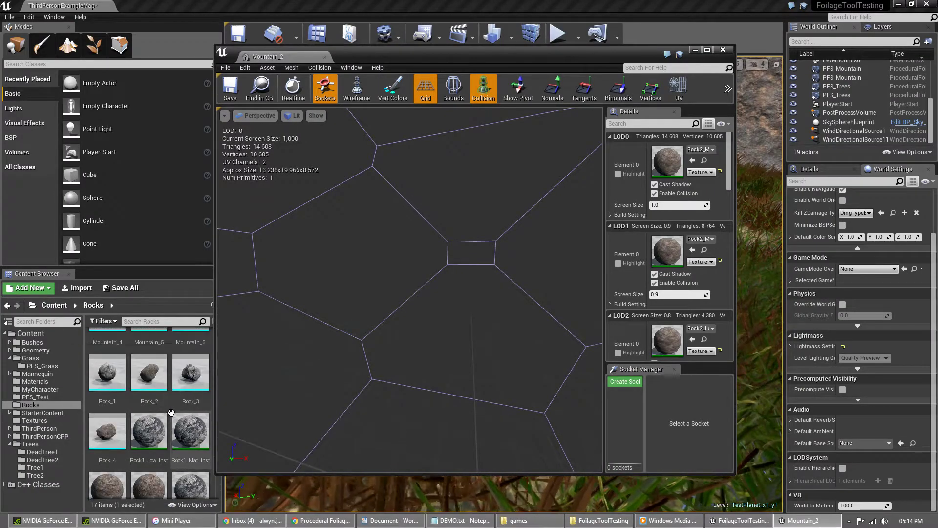
Step: Open the PFS_Mountain2 foliage type from the PFS_Test folder and review its placement, clustering, growth and procedural scale settings
{"action": "left_click", "coordinate": [34, 397]}
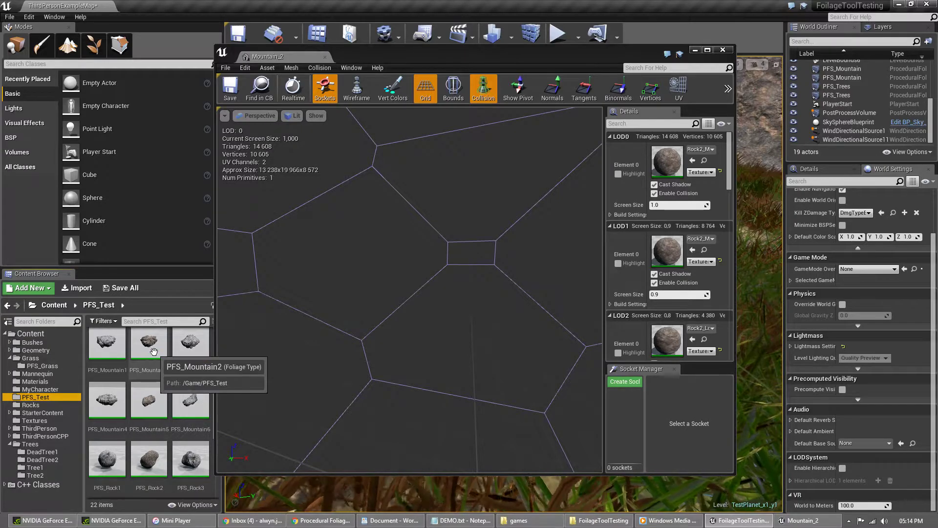
{"action": "double_click", "coordinate": [153, 350]}
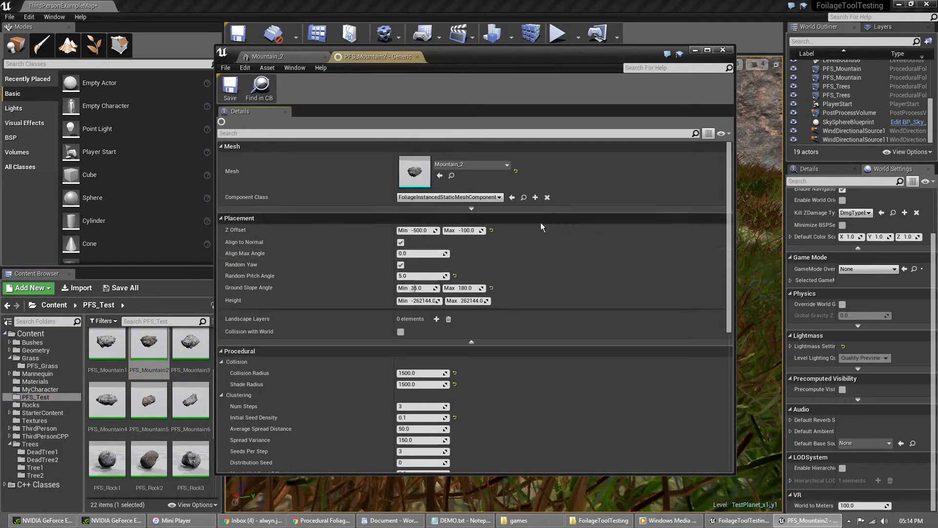
{"action": "scroll", "coordinate": [319, 372], "scroll_direction": "down", "scroll_amount": 10}
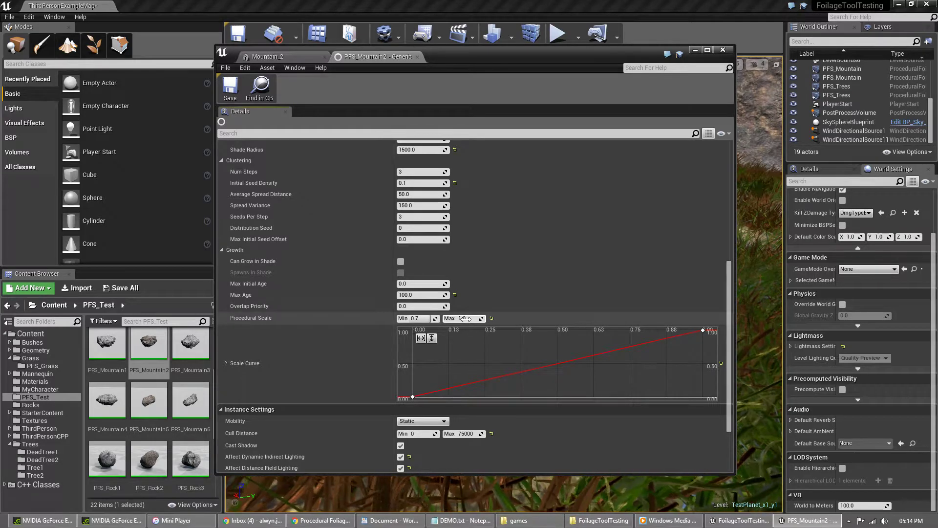
Step: Return to the Mountain_2 mesh in a maximized editor window and view the whole mountain with its collision hull
{"action": "left_click", "coordinate": [288, 58]}
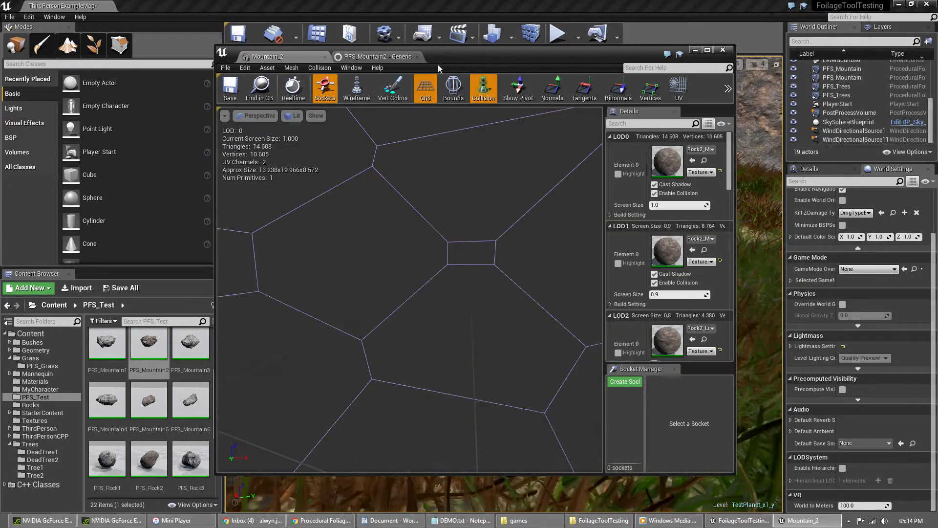
{"action": "left_click", "coordinate": [708, 50]}
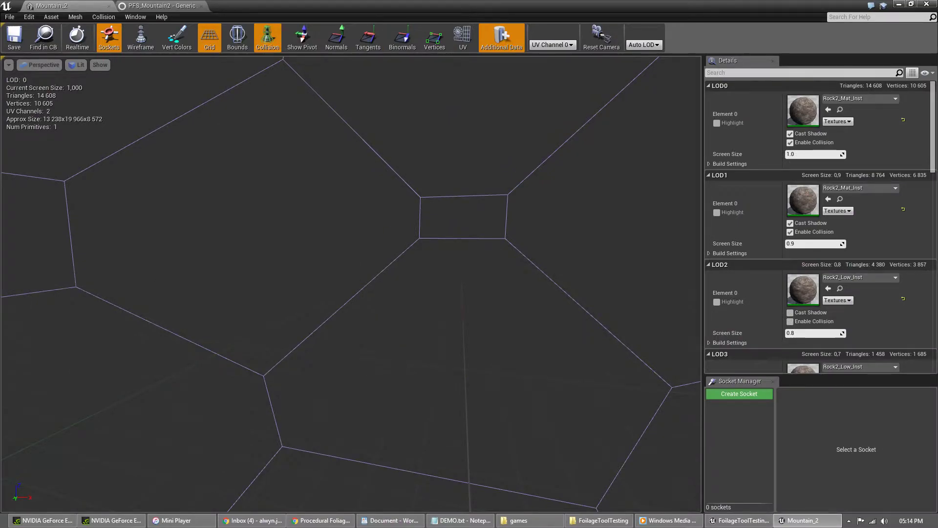
{"action": "key", "text": "s"}
{"action": "right_click_drag", "start_coordinate": [352, 283], "coordinate": [298, 295]}
{"action": "key", "text": "w"}
{"action": "key", "text": "s"}
{"action": "key", "text": "w"}
{"action": "right_click_drag", "start_coordinate": [380, 257], "coordinate": [399, 256]}
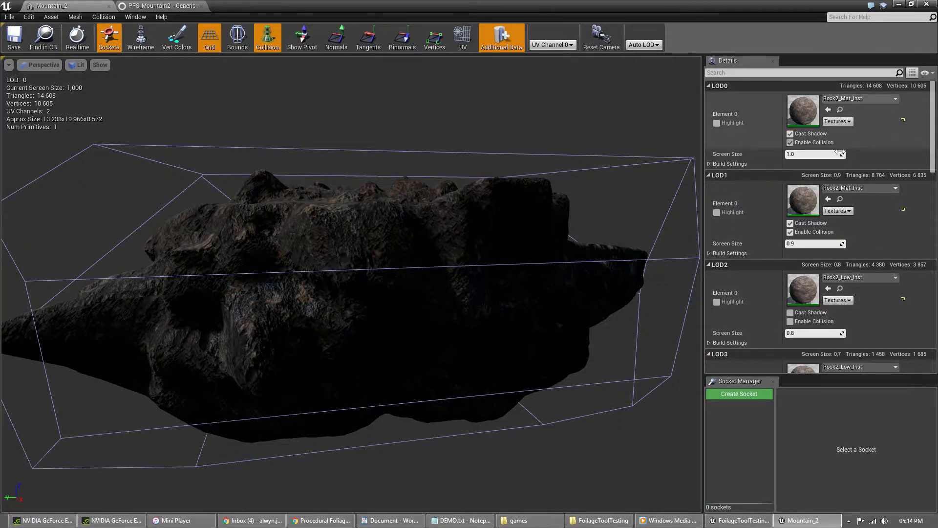
Step: Check the materials, shadow and collision options, and screen sizes of Mountain_2's LOD0 to LOD3
{"action": "scroll", "coordinate": [859, 210], "scroll_direction": "down", "scroll_amount": 1}
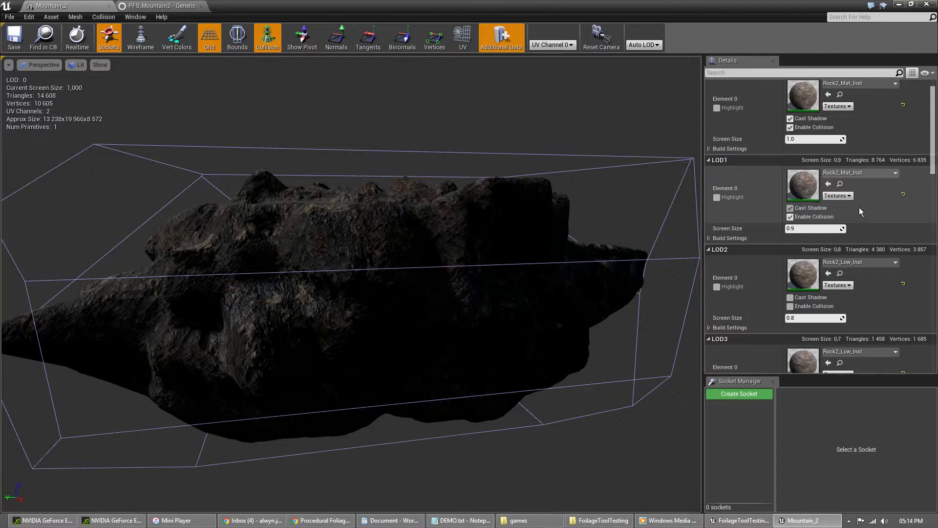
{"action": "scroll", "coordinate": [854, 174], "scroll_direction": "up", "scroll_amount": 1}
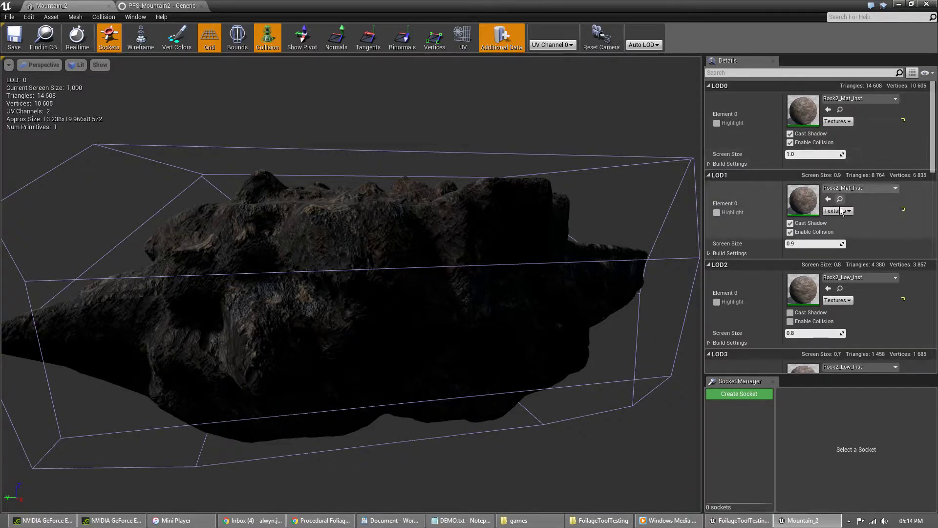
{"action": "scroll", "coordinate": [840, 210], "scroll_direction": "down", "scroll_amount": 8}
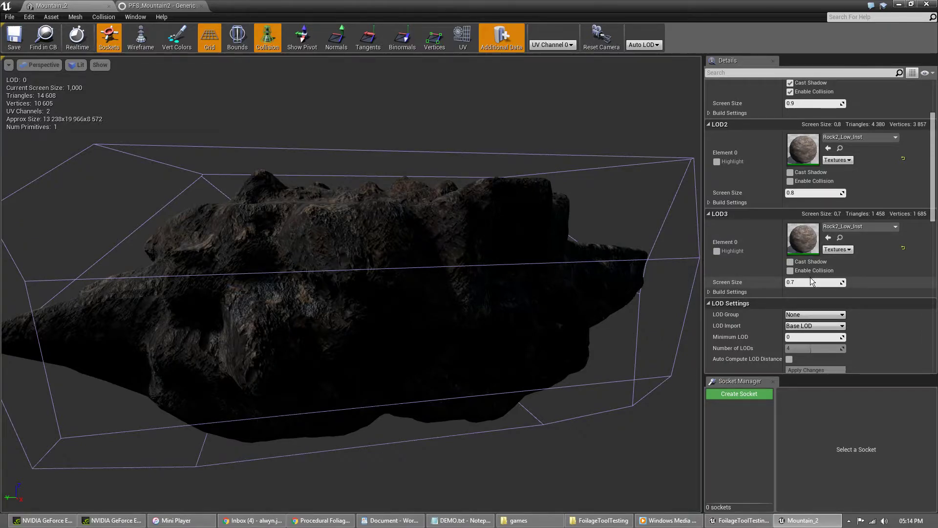
Step: Examine the Mountain_2 mesh from varying distances to check its LOD transitions
{"action": "mouse_move", "coordinate": [400, 247]}
{"action": "right_mouse_down"}
{"action": "mouse_move", "coordinate": [430, 254]}
{"action": "mouse_move", "coordinate": [393, 245]}
{"action": "mouse_move", "coordinate": [383, 253]}
{"action": "right_mouse_up"}
{"action": "key", "text": "s"}
{"action": "key", "text": "s"}
{"action": "key", "text": "w"}
{"action": "key", "text": "s"}
{"action": "key", "text": "w"}
{"action": "key", "text": "s"}
{"action": "key", "text": "w"}
{"action": "key", "text": "s"}
{"action": "key", "text": "w"}
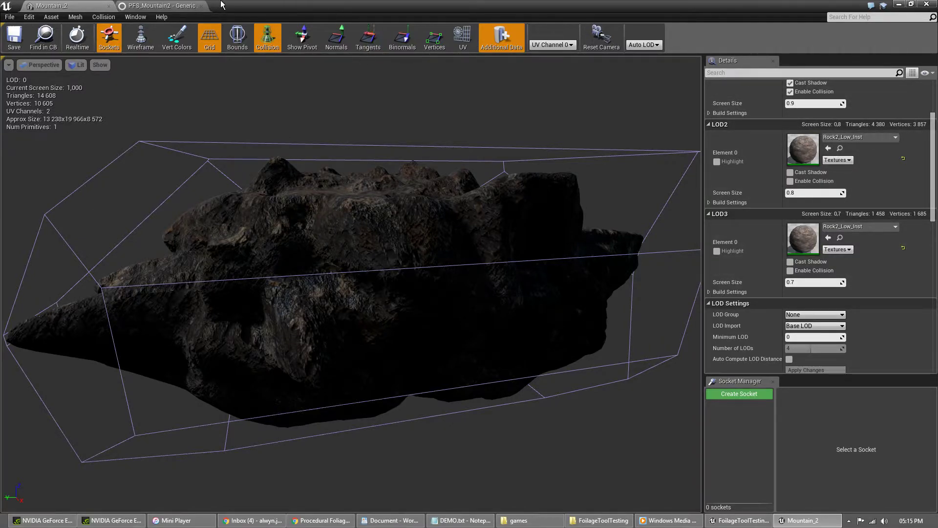
Step: Close the Mountain_2 editor, review PFS_Mountain2's mesh, placement and procedural settings, and restore the editor window size
{"action": "left_click", "coordinate": [198, 6]}
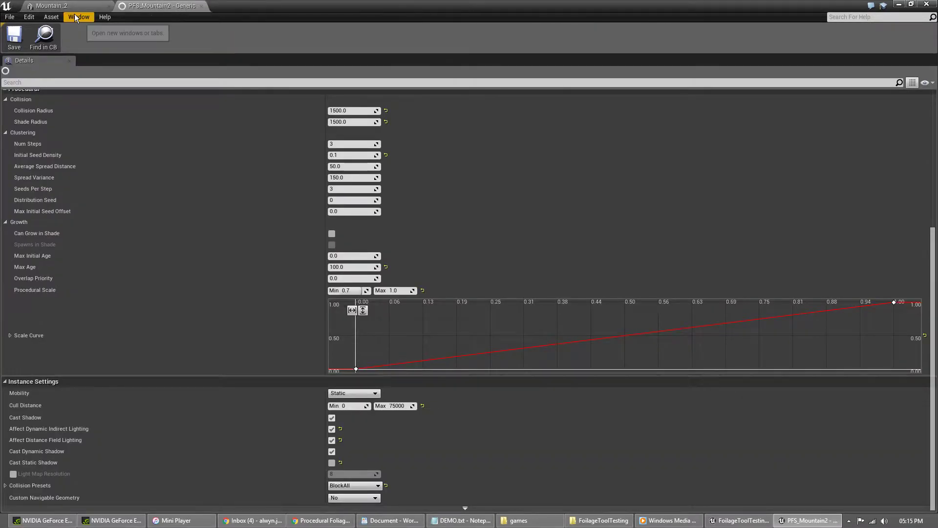
{"action": "left_click", "coordinate": [109, 7]}
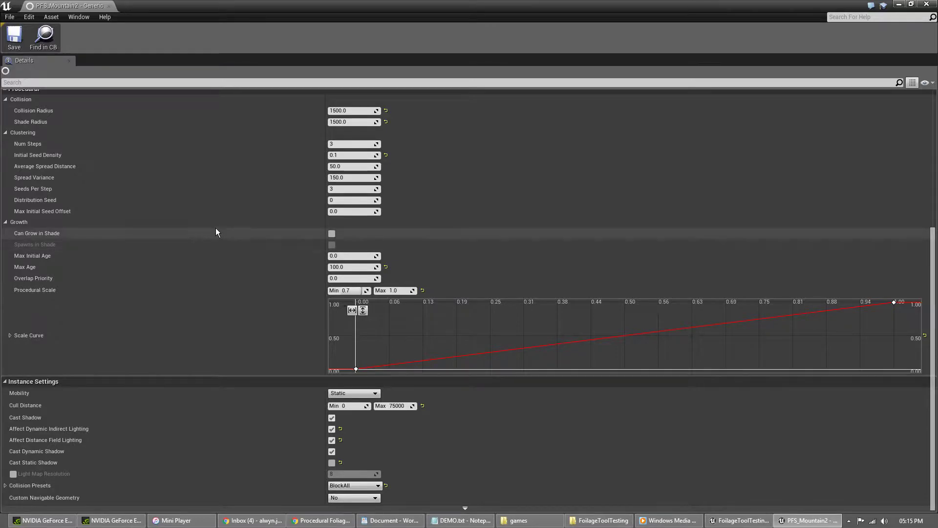
{"action": "scroll", "coordinate": [214, 225], "scroll_direction": "up", "scroll_amount": 4}
{"action": "scroll", "coordinate": [213, 222], "scroll_direction": "up", "scroll_amount": 5}
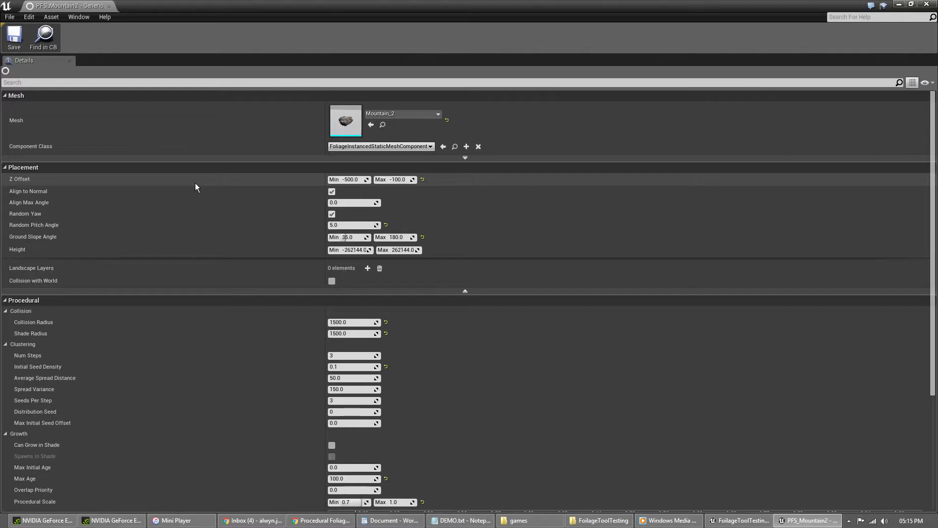
{"action": "double_click", "coordinate": [286, 5]}
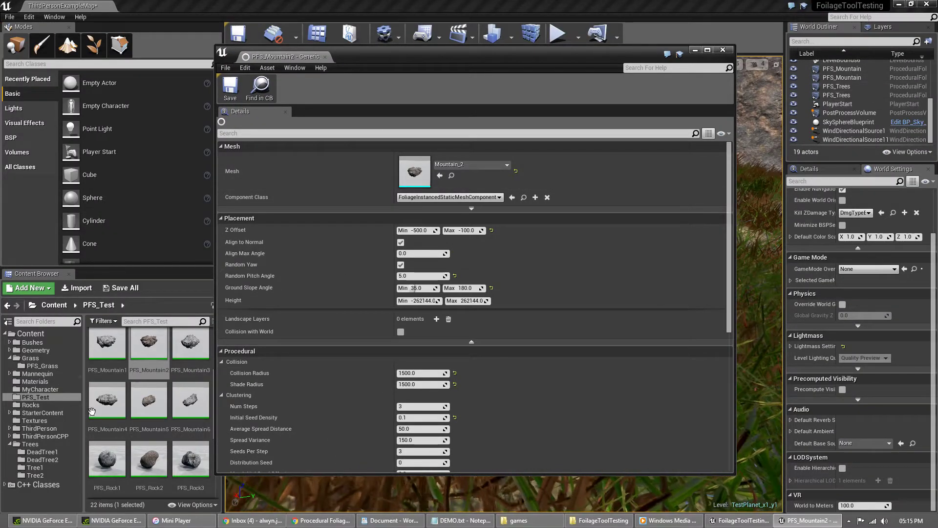
Step: Open the PFS_Trees procedural foliage spawner from PFS_Test, review its foliage types, and locate PFS_Rock5 in the content browser
{"action": "left_click", "coordinate": [48, 445]}
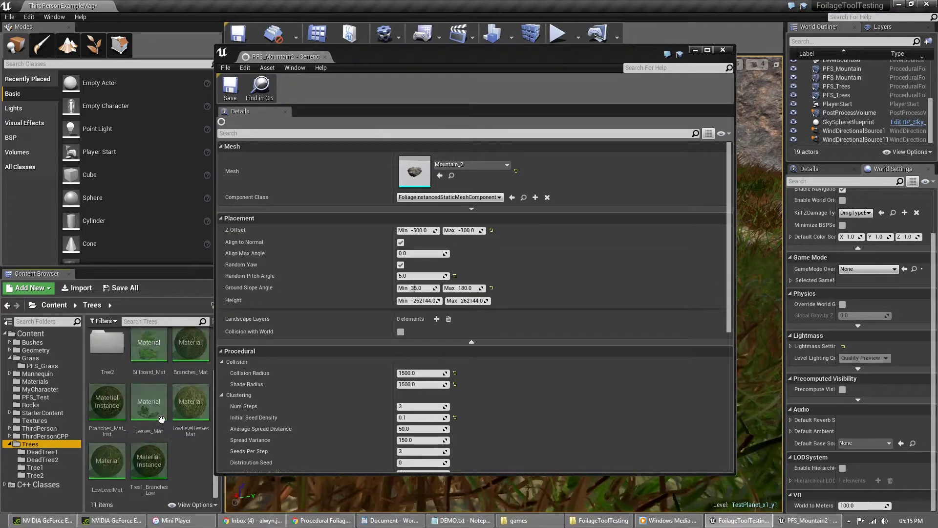
{"action": "left_click", "coordinate": [35, 398]}
{"action": "scroll", "coordinate": [142, 442], "scroll_direction": "down", "scroll_amount": 3}
{"action": "scroll", "coordinate": [141, 441], "scroll_direction": "up", "scroll_amount": 2}
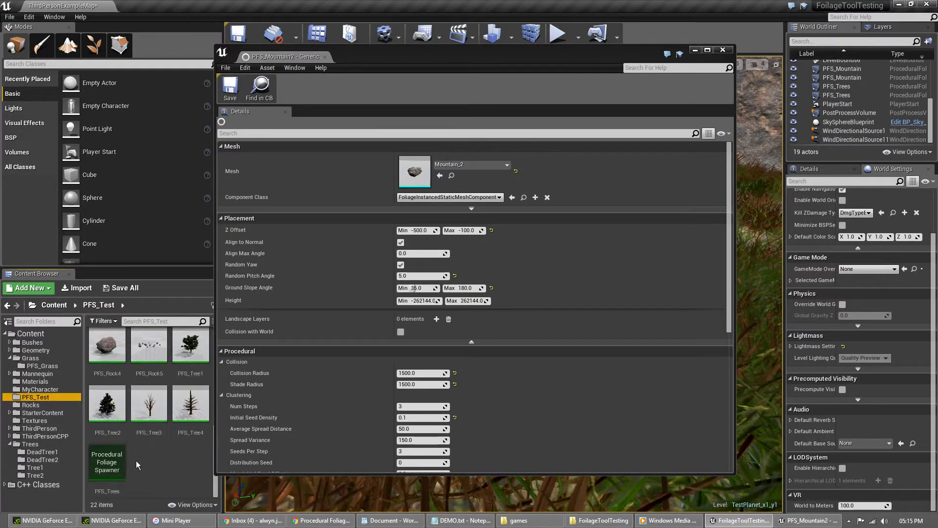
{"action": "double_click", "coordinate": [108, 458]}
{"action": "scroll", "coordinate": [612, 243], "scroll_direction": "down", "scroll_amount": 3}
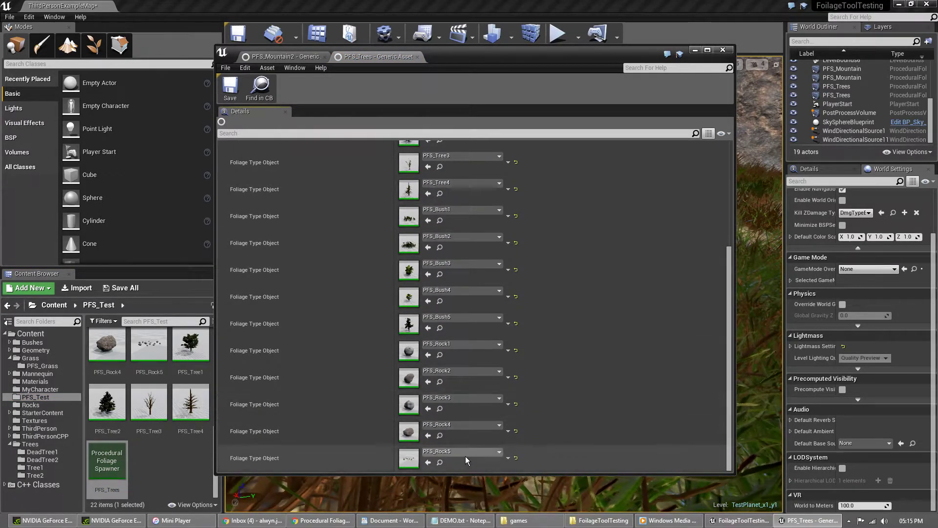
{"action": "left_click", "coordinate": [440, 463]}
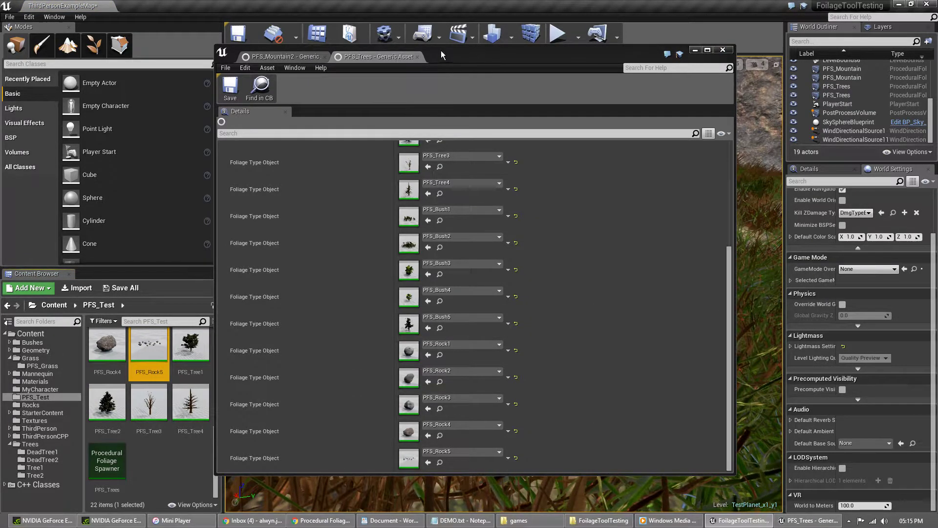
Step: Close PFS_Trees, review PFS_Mountain2's placement, growth and instance settings, and close its editor
{"action": "left_click", "coordinate": [424, 56]}
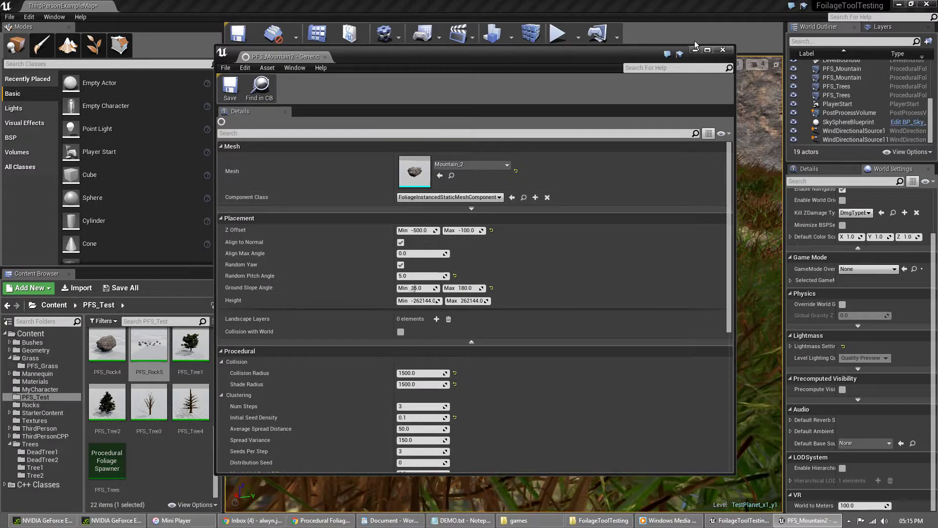
{"action": "left_click", "coordinate": [706, 51]}
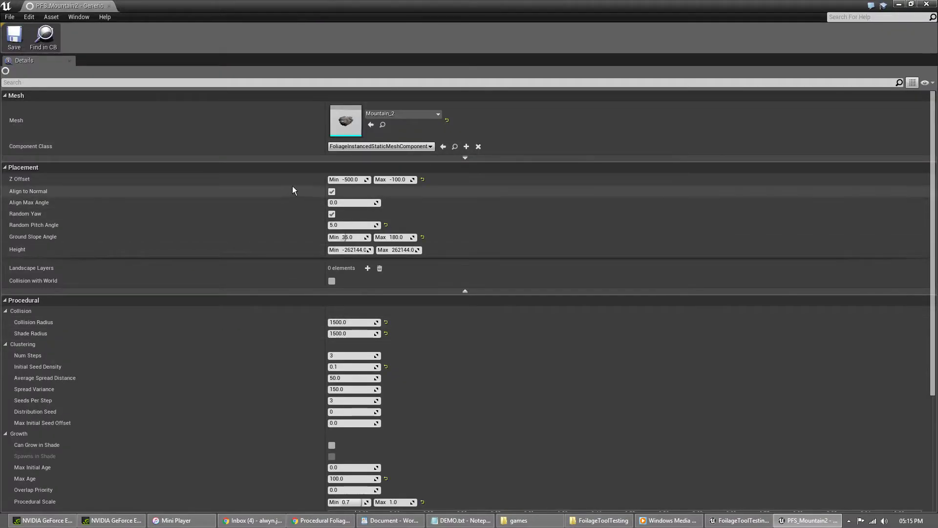
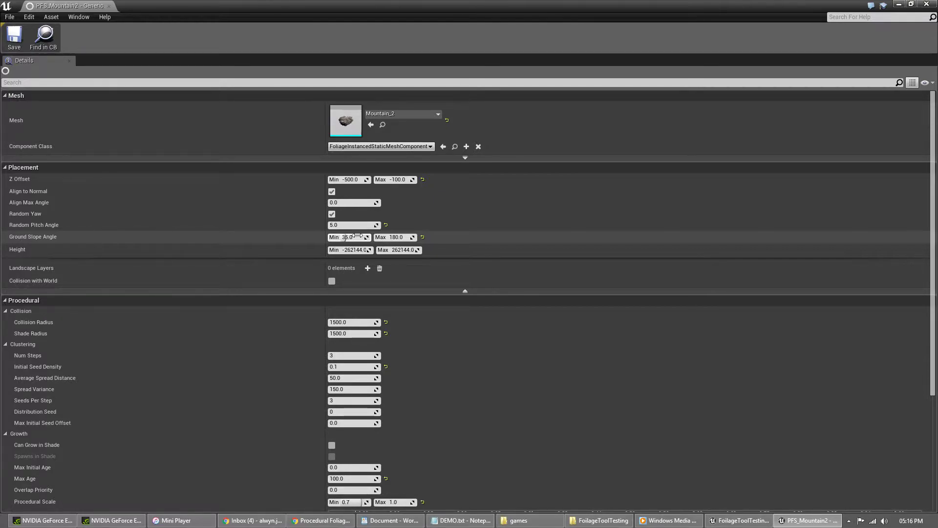
{"action": "left_click", "coordinate": [911, 4]}
{"action": "scroll", "coordinate": [386, 288], "scroll_direction": "down", "scroll_amount": 10}
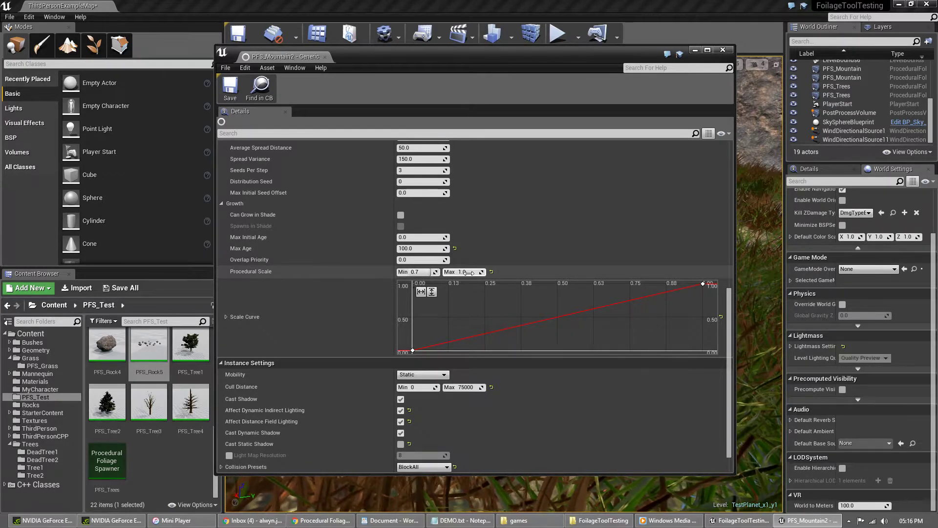
{"action": "left_click", "coordinate": [723, 50]}
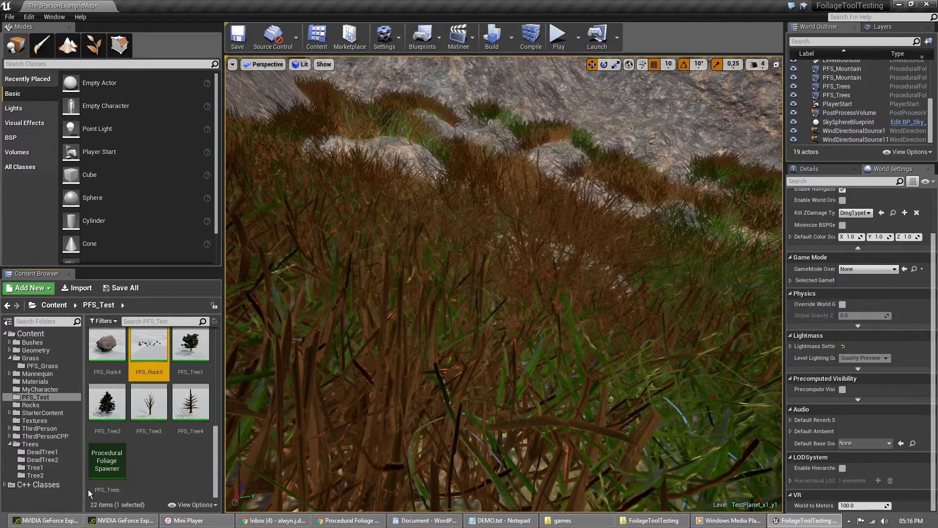
Step: Open the PFS_Tree1 foliage type, review its mesh, placement, landscape layers and procedural settings, and close it
{"action": "scroll", "coordinate": [157, 420], "scroll_direction": "up", "scroll_amount": 1}
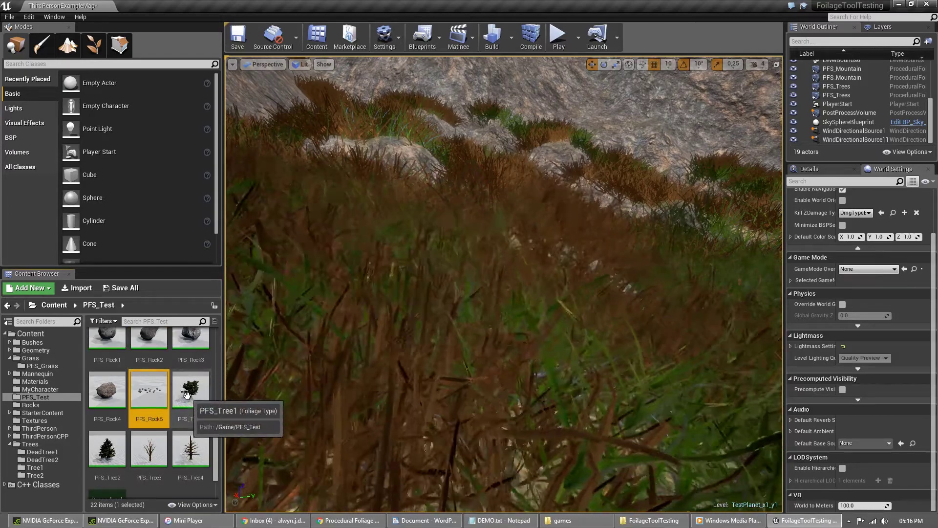
{"action": "double_click", "coordinate": [181, 394]}
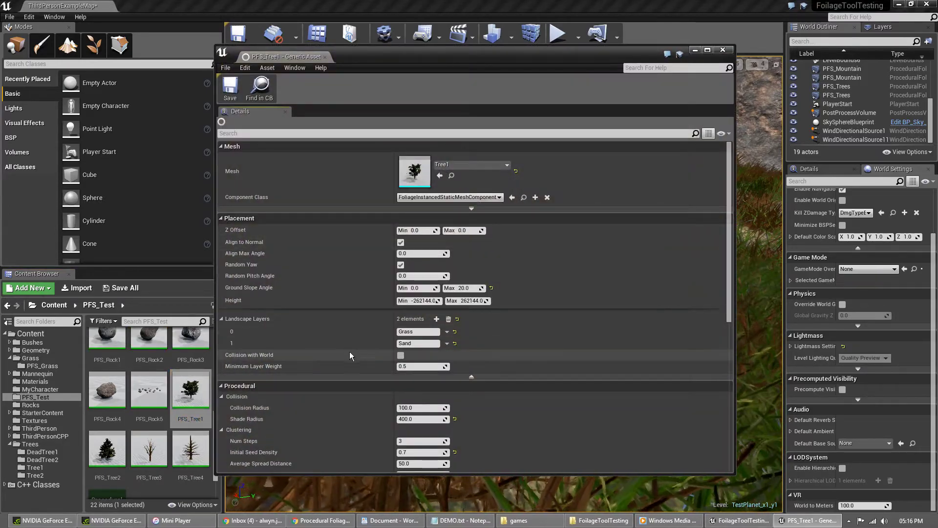
{"action": "scroll", "coordinate": [382, 272], "scroll_direction": "down", "scroll_amount": 3}
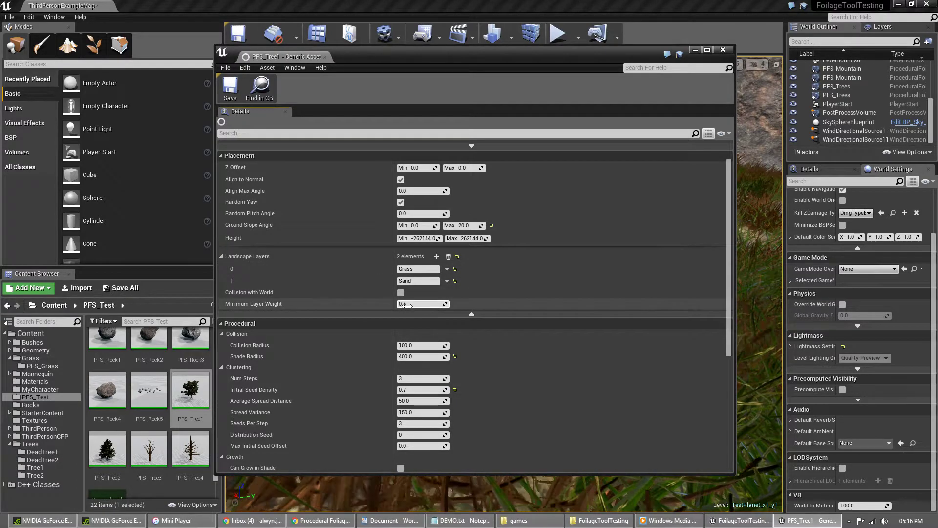
{"action": "left_click", "coordinate": [723, 51]}
Step: Open the PFS_Mountain procedural foliage spawner, review its simulation settings and foliage types, and close it
{"action": "scroll", "coordinate": [162, 366], "scroll_direction": "up", "scroll_amount": 6}
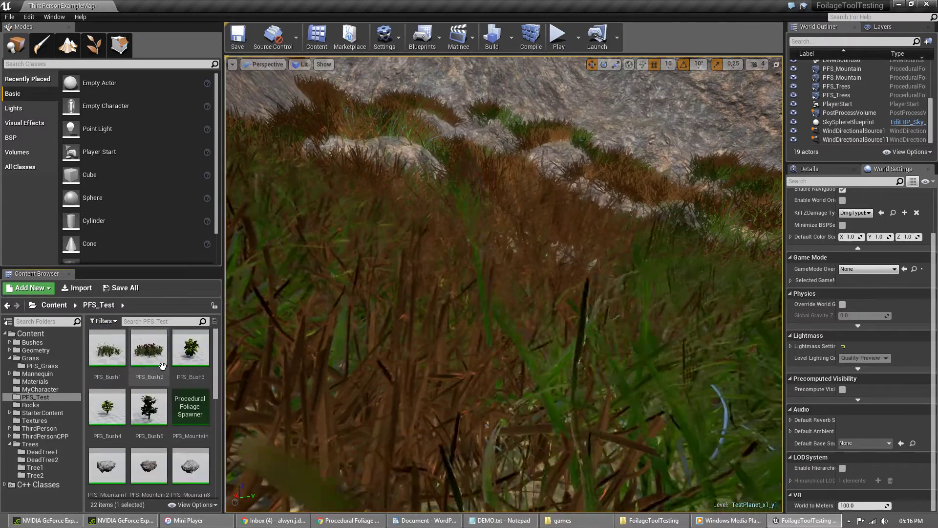
{"action": "double_click", "coordinate": [193, 407]}
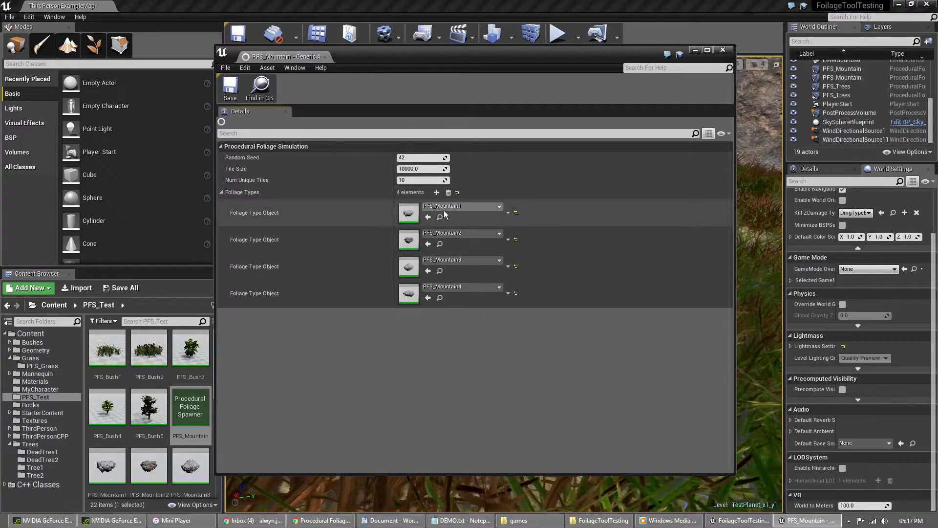
{"action": "left_click", "coordinate": [723, 51]}
Step: Turn on the Foliage and Fog show flags in the perspective viewport and look over the mountain landscape
{"action": "left_click", "coordinate": [324, 64]}
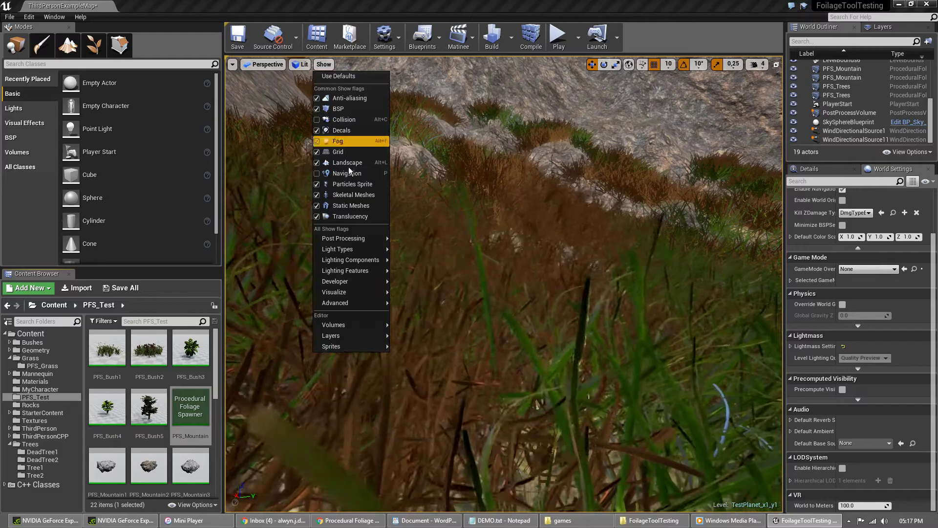
{"action": "mouse_move", "coordinate": [362, 299]}
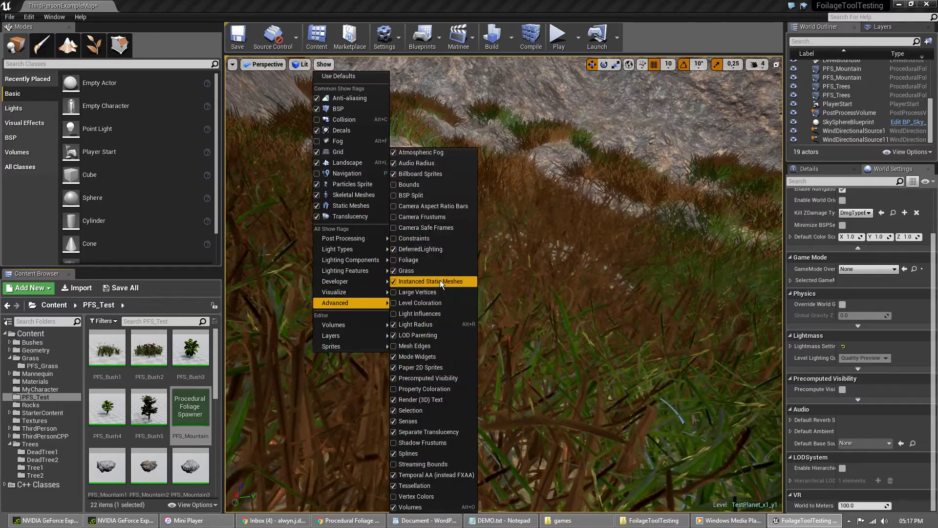
{"action": "left_click", "coordinate": [404, 261]}
{"action": "right_click_drag", "start_coordinate": [549, 267], "coordinate": [341, 94]}
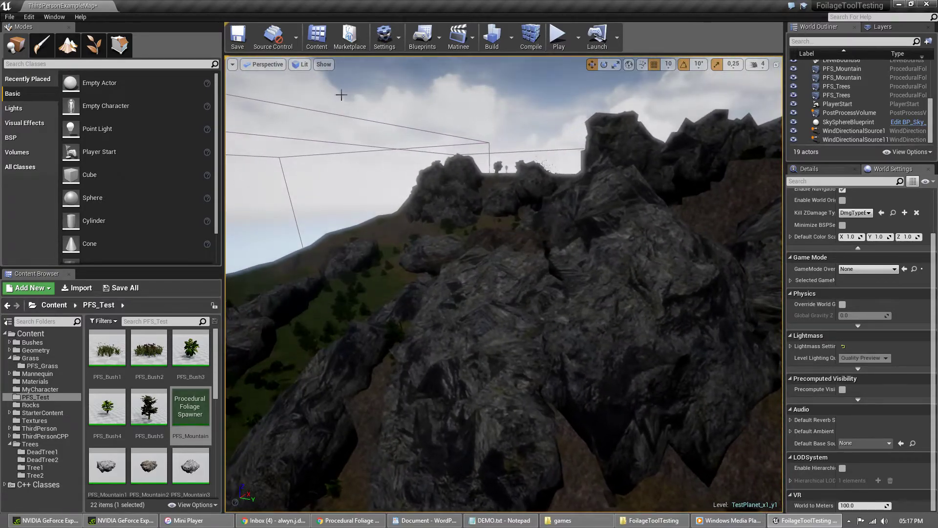
{"action": "left_click", "coordinate": [323, 65]}
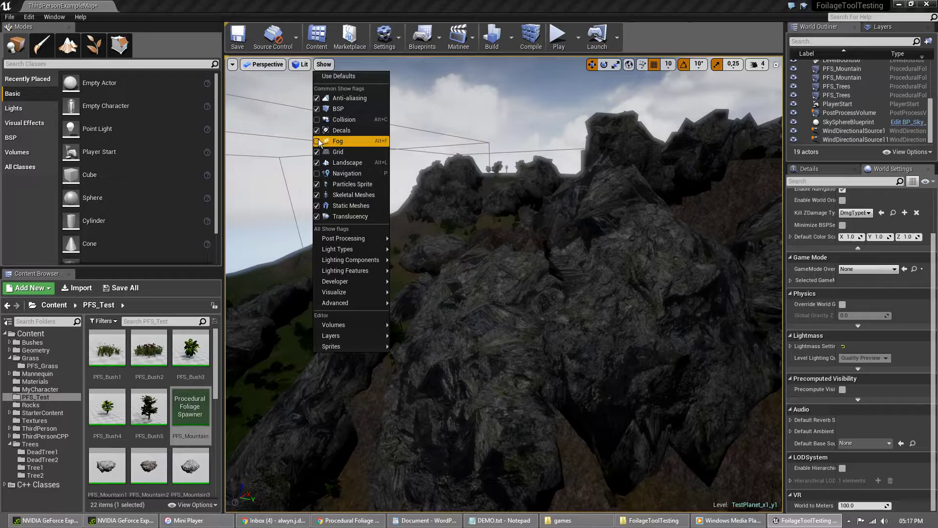
{"action": "right_click_drag", "start_coordinate": [509, 241], "coordinate": [487, 235]}
{"action": "right_click_drag", "start_coordinate": [708, 195], "coordinate": [715, 195]}
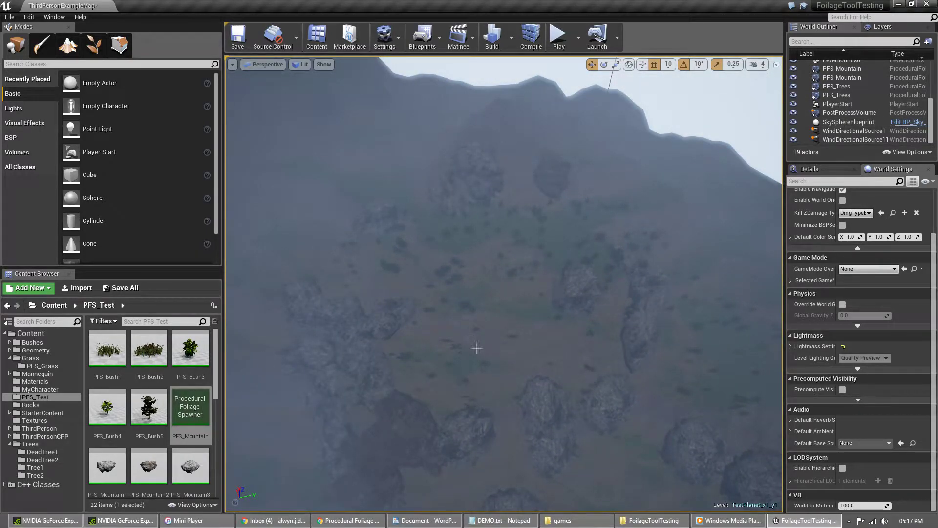
Step: Select the first PFS_Trees volume and examine its extent against the landscape in the Left orthographic view
{"action": "left_click", "coordinate": [857, 85]}
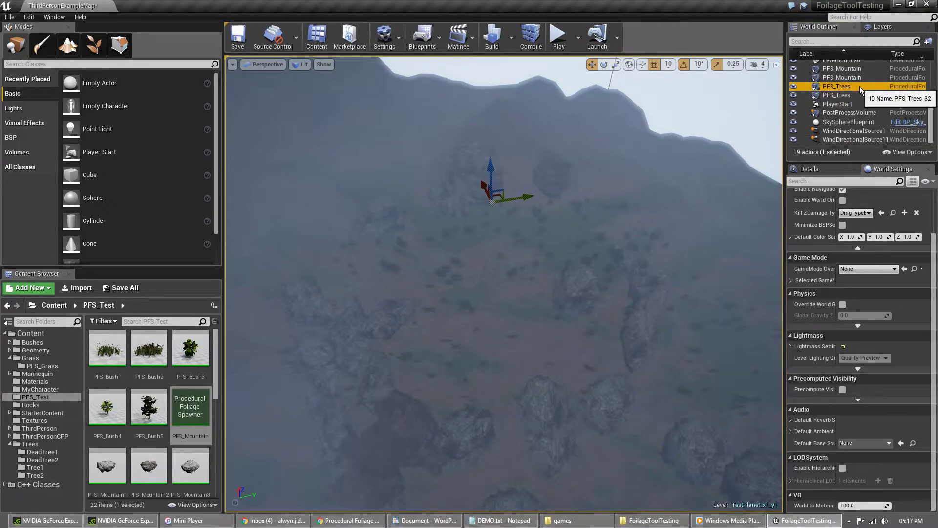
{"action": "right_click_drag", "start_coordinate": [484, 268], "coordinate": [486, 244]}
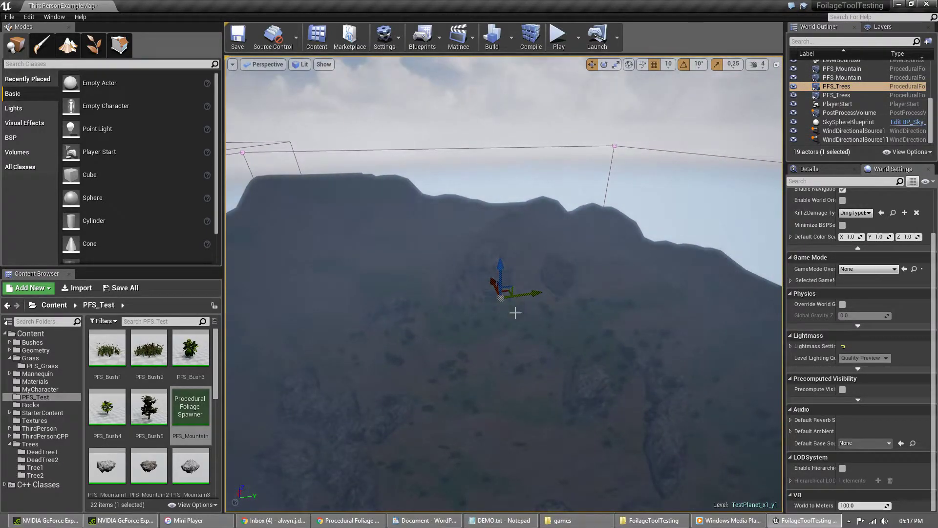
{"action": "left_click", "coordinate": [266, 64]}
{"action": "left_click", "coordinate": [274, 116]}
{"action": "scroll", "coordinate": [574, 262], "scroll_direction": "down", "scroll_amount": 10}
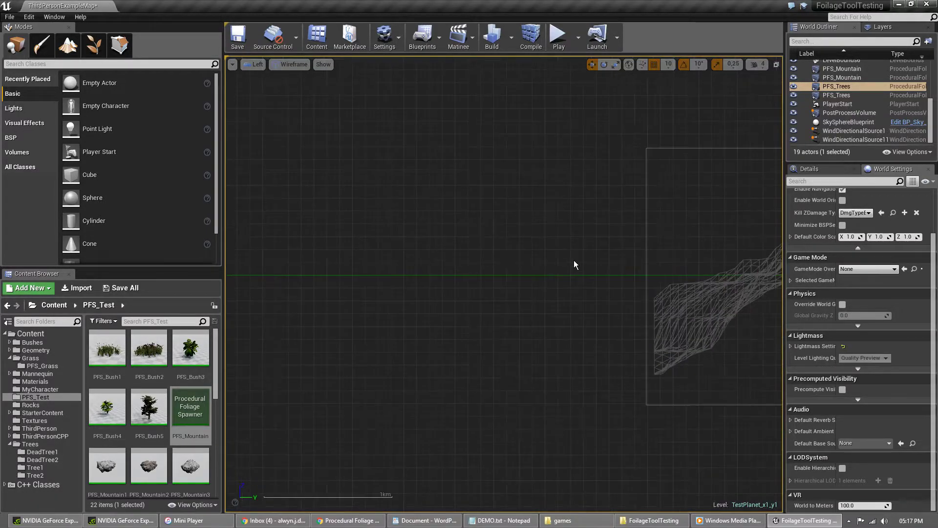
{"action": "scroll", "coordinate": [608, 260], "scroll_direction": "up", "scroll_amount": 2}
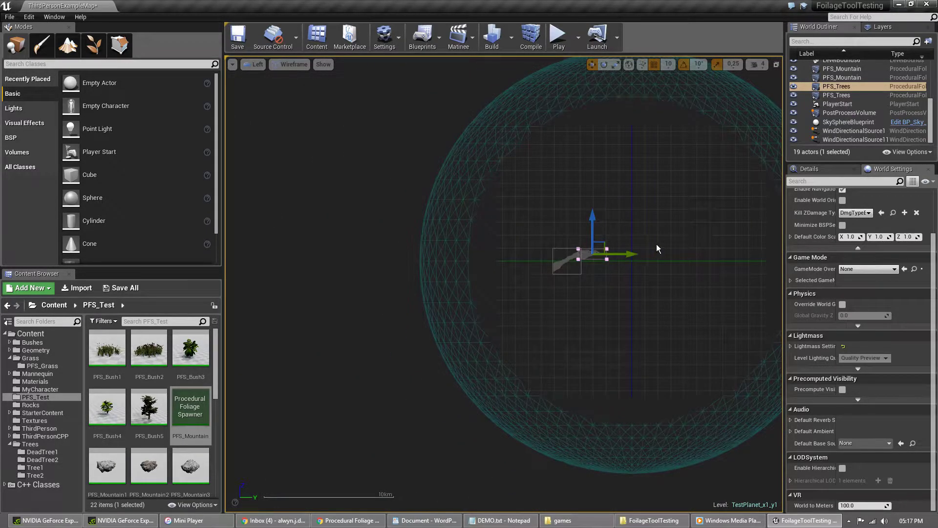
{"action": "scroll", "coordinate": [657, 244], "scroll_direction": "down", "scroll_amount": 2}
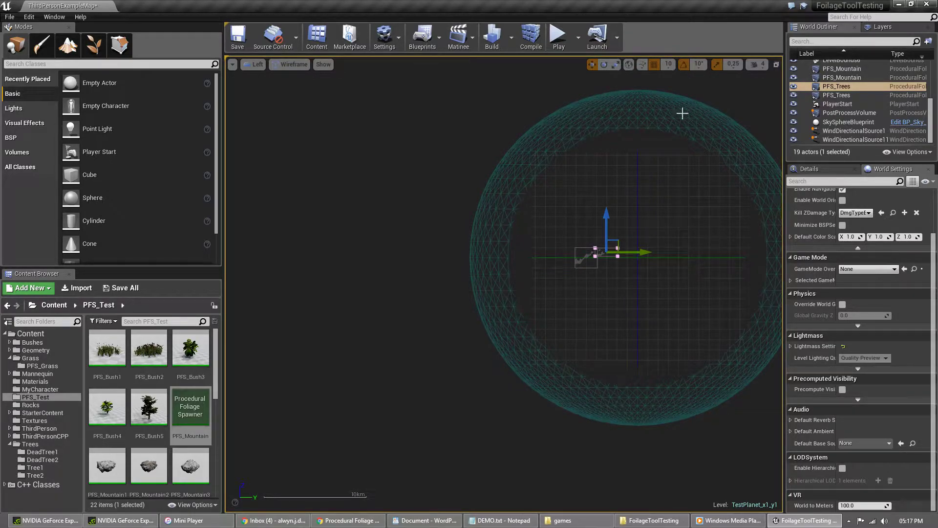
{"action": "right_click_drag", "start_coordinate": [674, 216], "coordinate": [453, 230]}
{"action": "scroll", "coordinate": [452, 240], "scroll_direction": "up", "scroll_amount": 5}
{"action": "scroll", "coordinate": [436, 231], "scroll_direction": "up", "scroll_amount": 2}
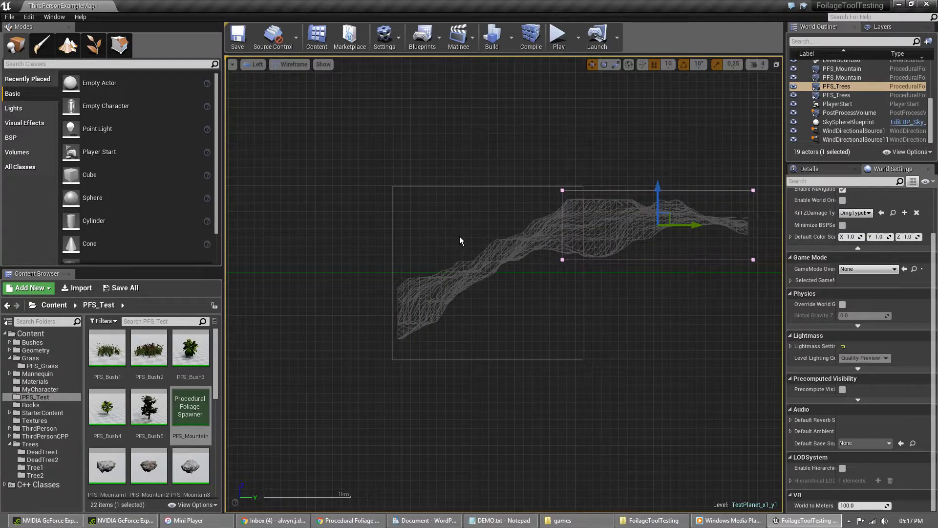
{"action": "scroll", "coordinate": [500, 241], "scroll_direction": "up", "scroll_amount": 2}
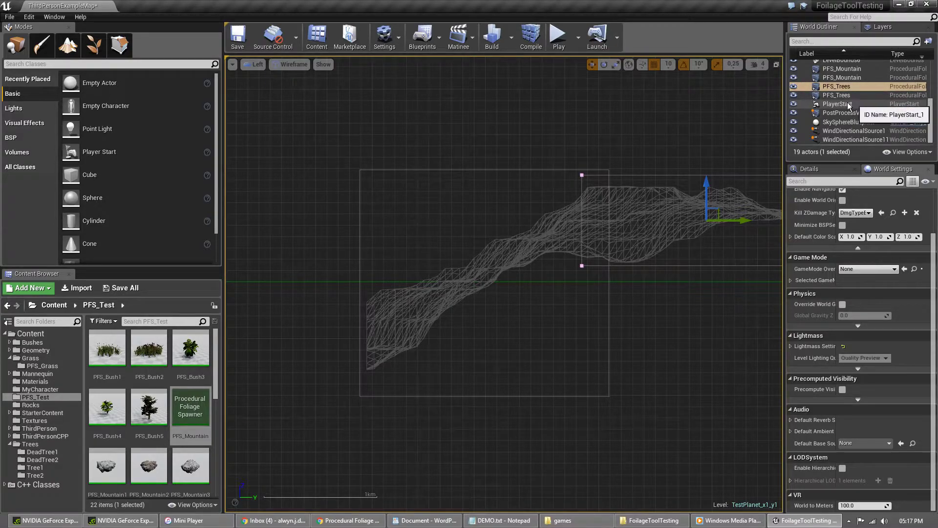
Step: Select the first PFS_Mountain volume and both PFS_Trees volumes in turn to compare the terrain areas they enclose
{"action": "left_click", "coordinate": [524, 169]}
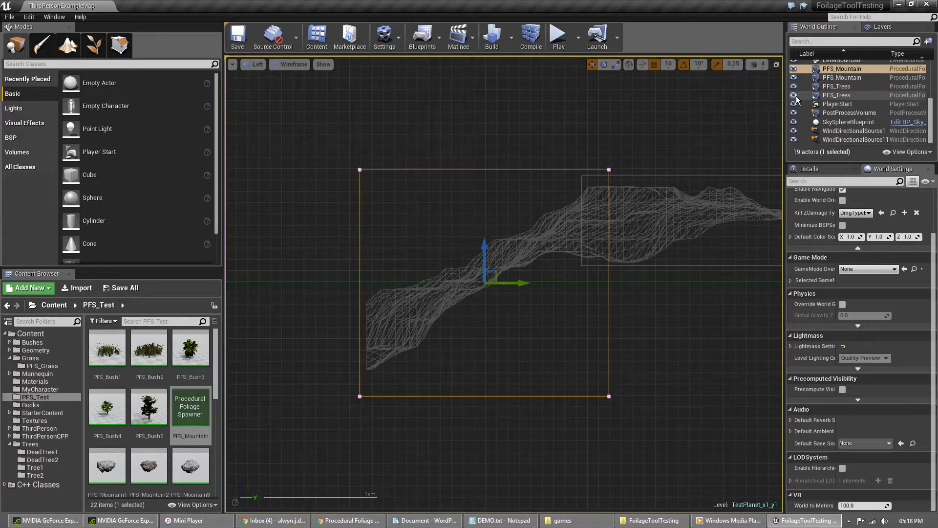
{"action": "left_click", "coordinate": [852, 87]}
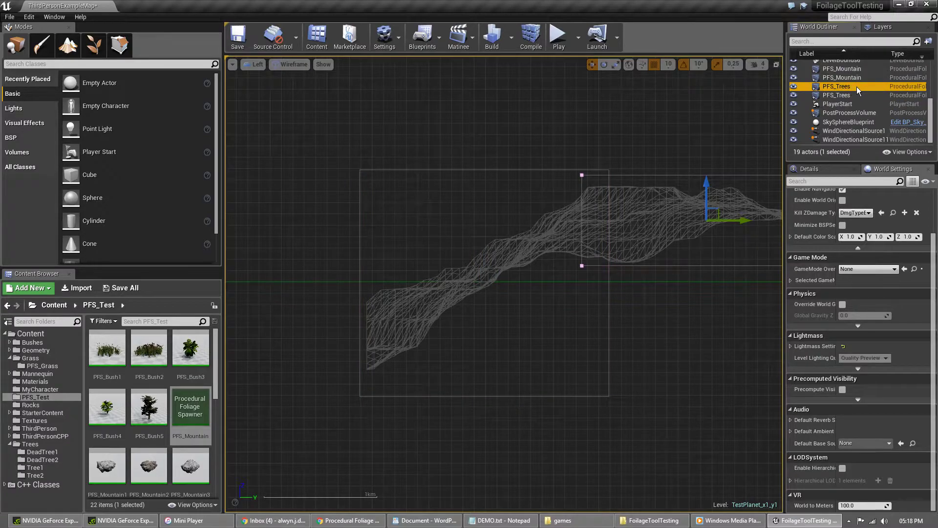
{"action": "left_click", "coordinate": [855, 95]}
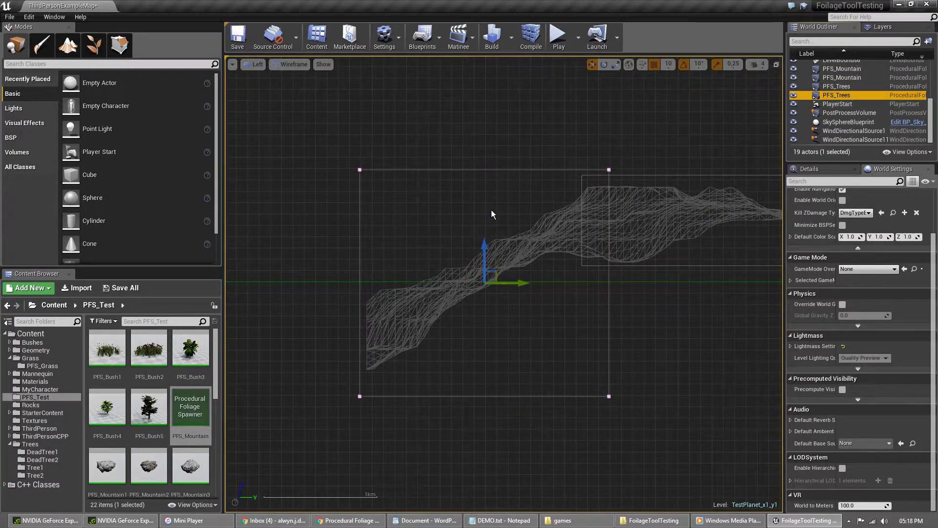
Step: Examine the second PFS_Trees volume's bounds against the terrain in the Front orthographic view
{"action": "left_click", "coordinate": [252, 65]}
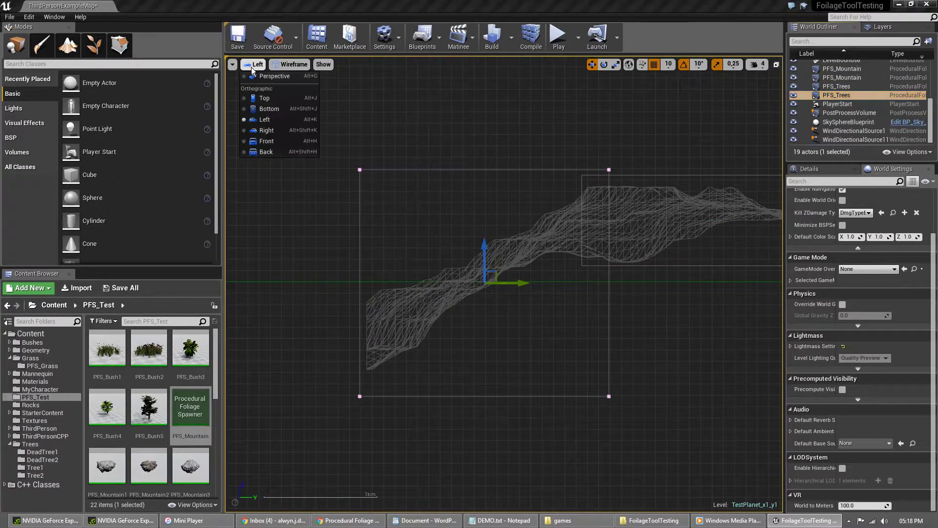
{"action": "left_click", "coordinate": [277, 140]}
{"action": "scroll", "coordinate": [579, 234], "scroll_direction": "down", "scroll_amount": 10}
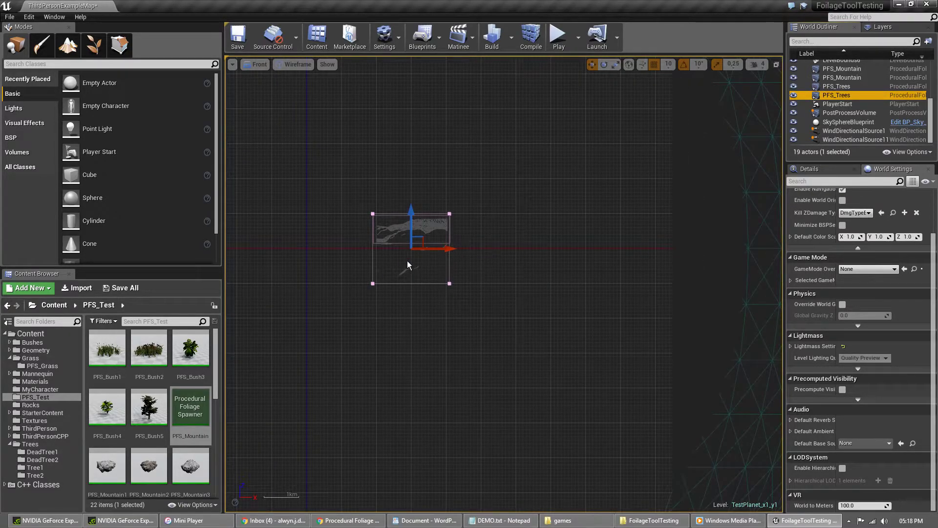
{"action": "scroll", "coordinate": [390, 259], "scroll_direction": "up", "scroll_amount": 8}
{"action": "scroll", "coordinate": [437, 219], "scroll_direction": "up", "scroll_amount": 2}
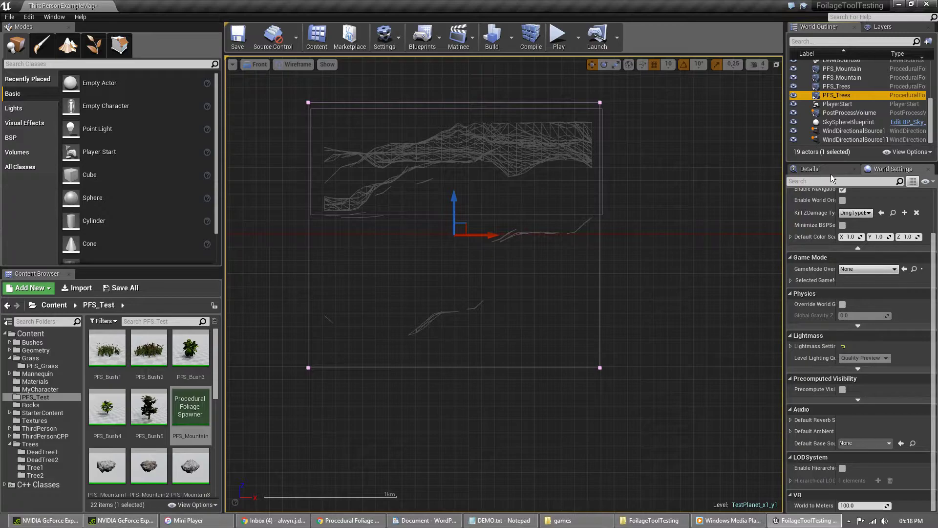
Step: Review the World section of the World Settings and check the overlapping volume bounds in the Front view
{"action": "left_click", "coordinate": [877, 173]}
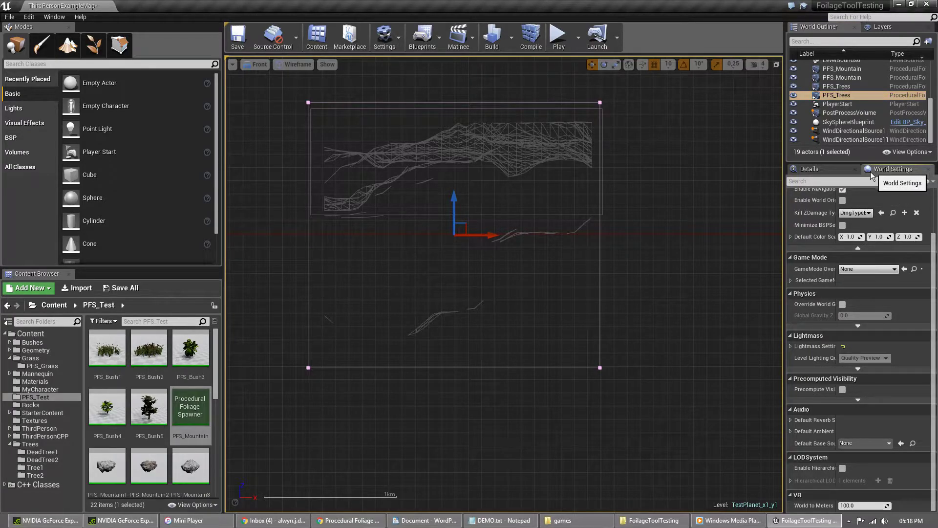
{"action": "scroll", "coordinate": [826, 215], "scroll_direction": "up", "scroll_amount": 2}
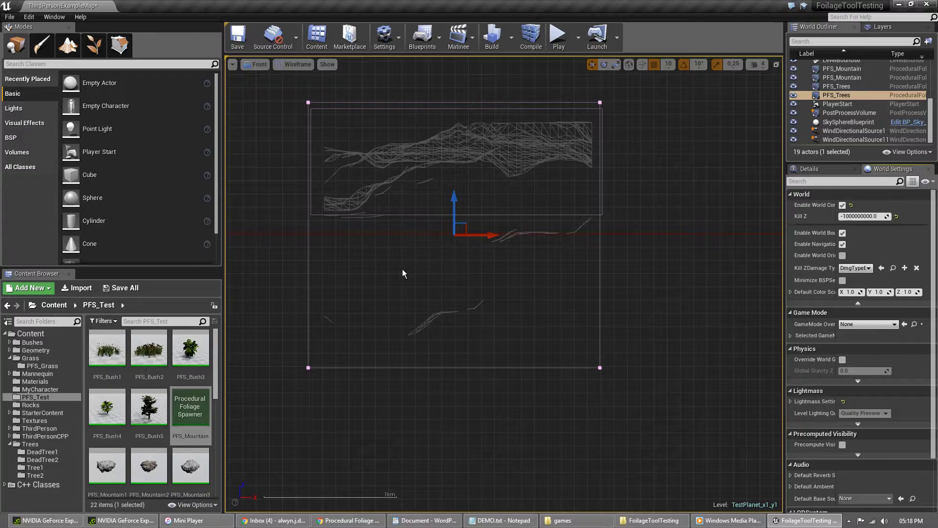
{"action": "scroll", "coordinate": [461, 244], "scroll_direction": "up", "scroll_amount": 1}
{"action": "scroll", "coordinate": [465, 248], "scroll_direction": "down", "scroll_amount": 3}
{"action": "scroll", "coordinate": [462, 252], "scroll_direction": "up", "scroll_amount": 4}
{"action": "scroll", "coordinate": [459, 251], "scroll_direction": "down", "scroll_amount": 1}
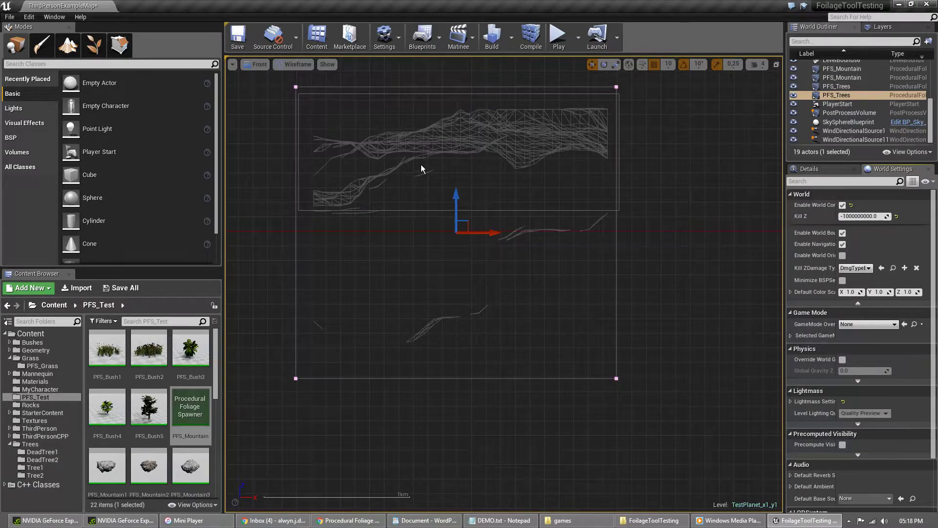
Step: Show the second PFS_Trees volume's details and inspect its bounds in the Front, Top and Left orthographic views
{"action": "left_click", "coordinate": [826, 170]}
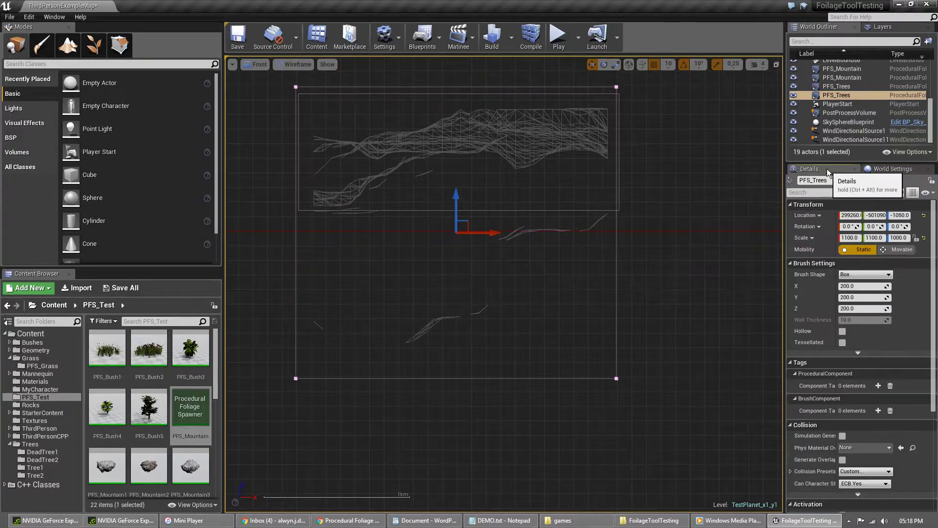
{"action": "scroll", "coordinate": [473, 228], "scroll_direction": "up", "scroll_amount": 2}
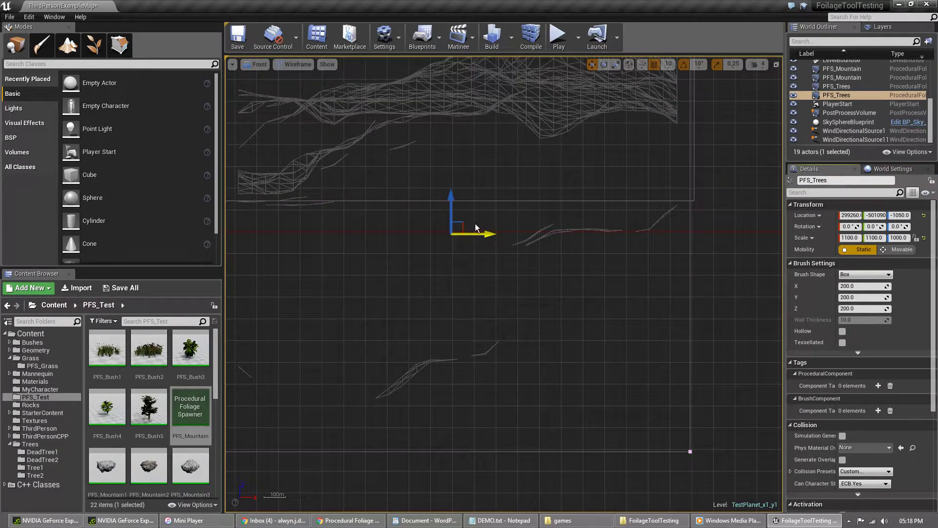
{"action": "left_click", "coordinate": [259, 64]}
{"action": "left_click", "coordinate": [264, 97]}
{"action": "scroll", "coordinate": [491, 275], "scroll_direction": "down", "scroll_amount": 2}
{"action": "scroll", "coordinate": [491, 275], "scroll_direction": "down", "scroll_amount": 1}
{"action": "left_click", "coordinate": [258, 64]}
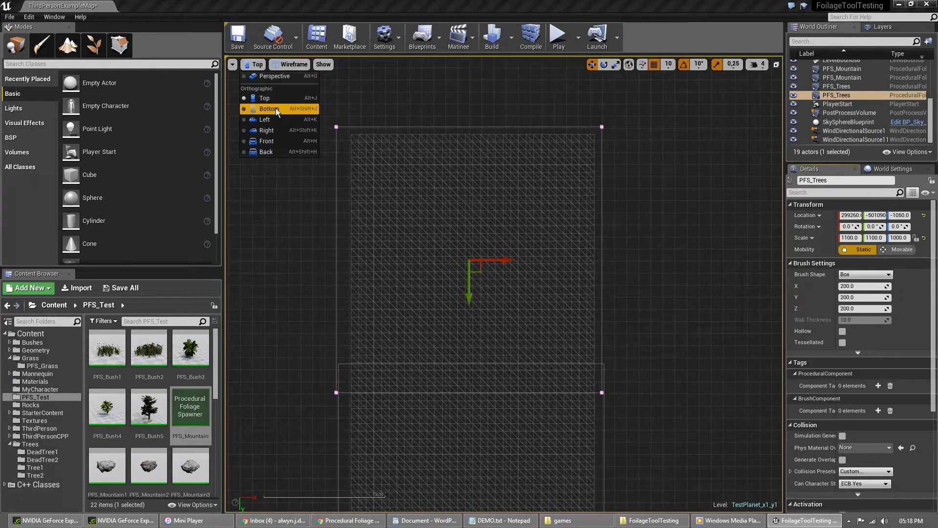
{"action": "left_click", "coordinate": [281, 122]}
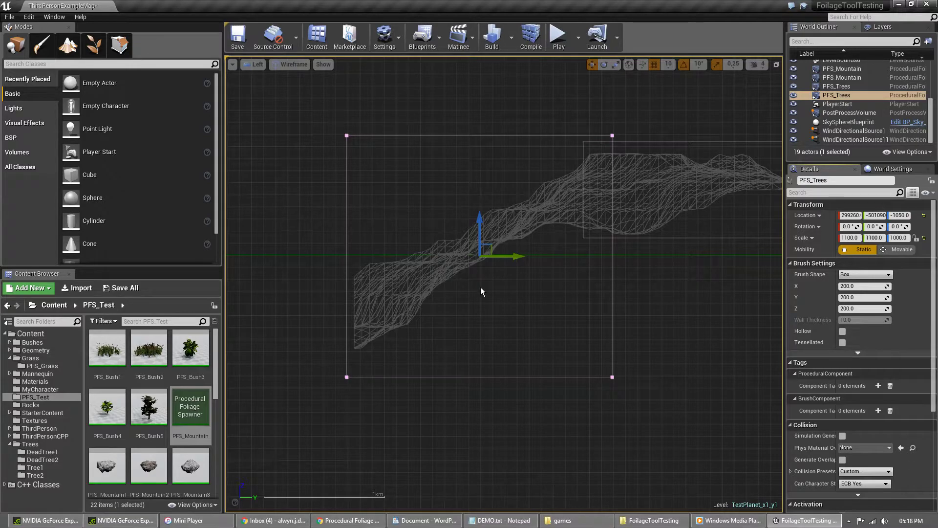
Step: Return from the Left wireframe view to the Perspective view and clear the PFS_Trees volume selection to view the landscape
{"action": "scroll", "coordinate": [484, 240], "scroll_direction": "up", "scroll_amount": 2}
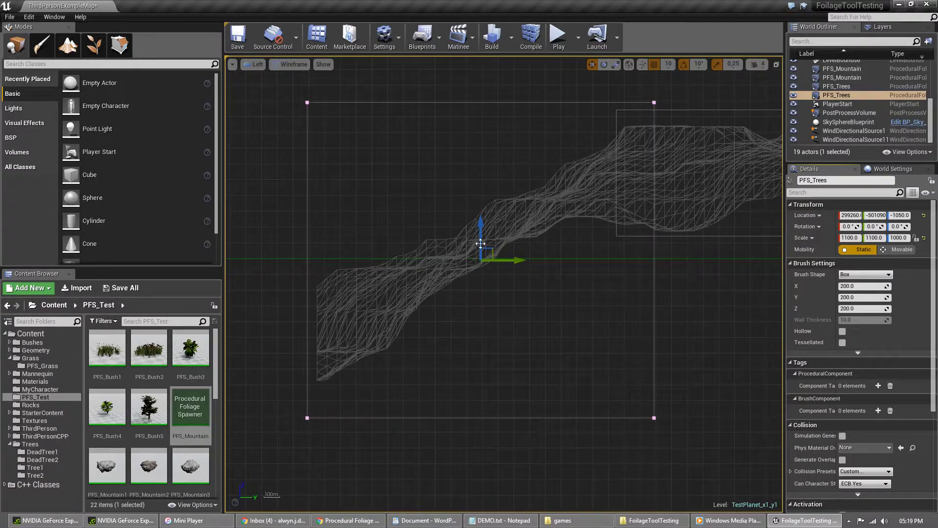
{"action": "left_click", "coordinate": [290, 64]}
{"action": "left_click", "coordinate": [256, 64]}
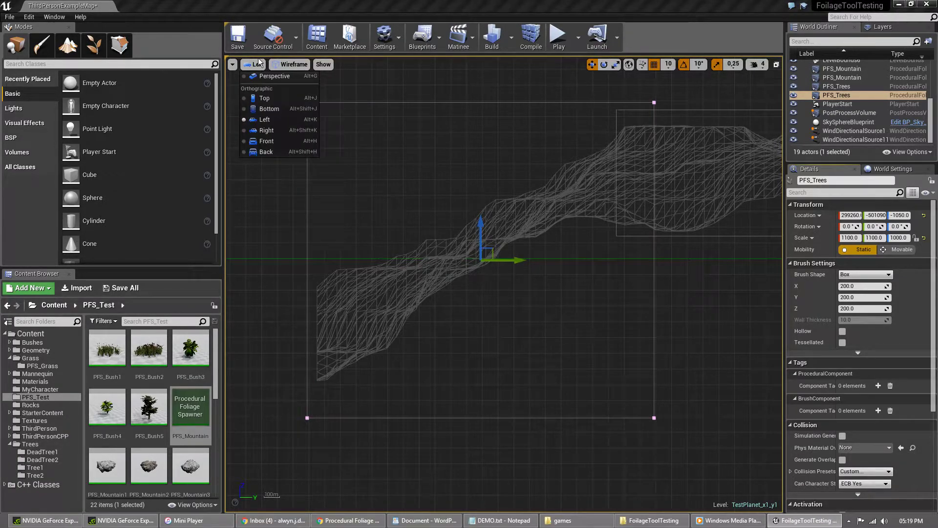
{"action": "left_click", "coordinate": [274, 77]}
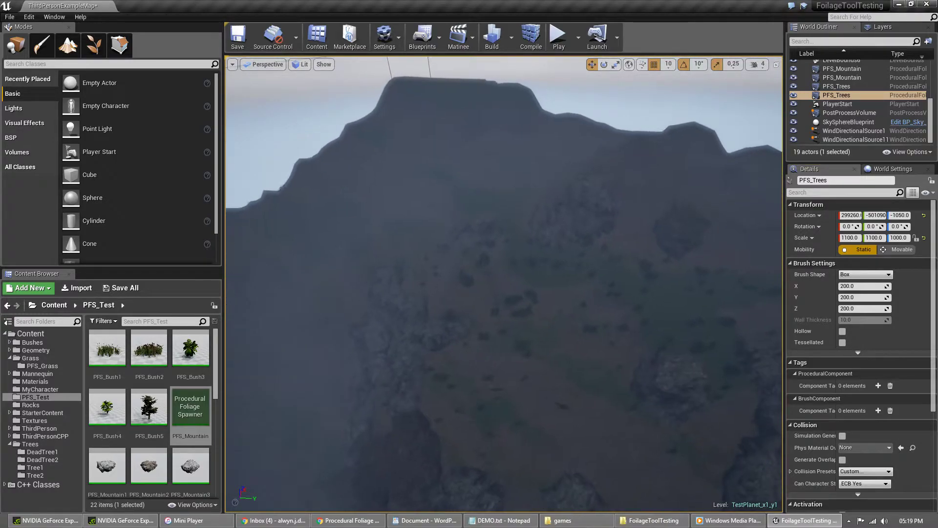
{"action": "right_click_drag", "start_coordinate": [561, 264], "coordinate": [511, 238]}
{"action": "left_click", "coordinate": [560, 265]}
{"action": "key", "text": "w"}
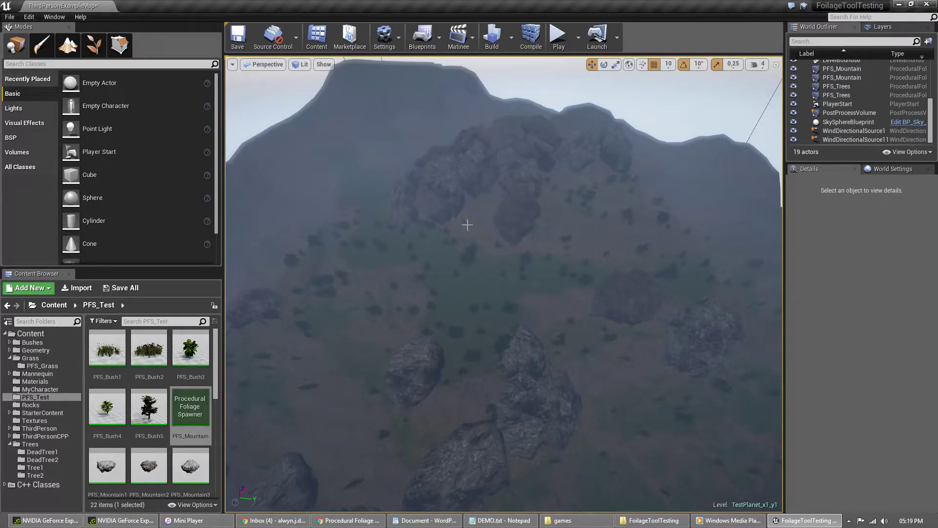
Step: Fly down through the landscape and examine the spawned grass, bushes, trees, rocks and mountains at ground level
{"action": "right_click_drag", "start_coordinate": [430, 277], "coordinate": [455, 362]}
{"action": "right_click_drag", "start_coordinate": [530, 296], "coordinate": [518, 320]}
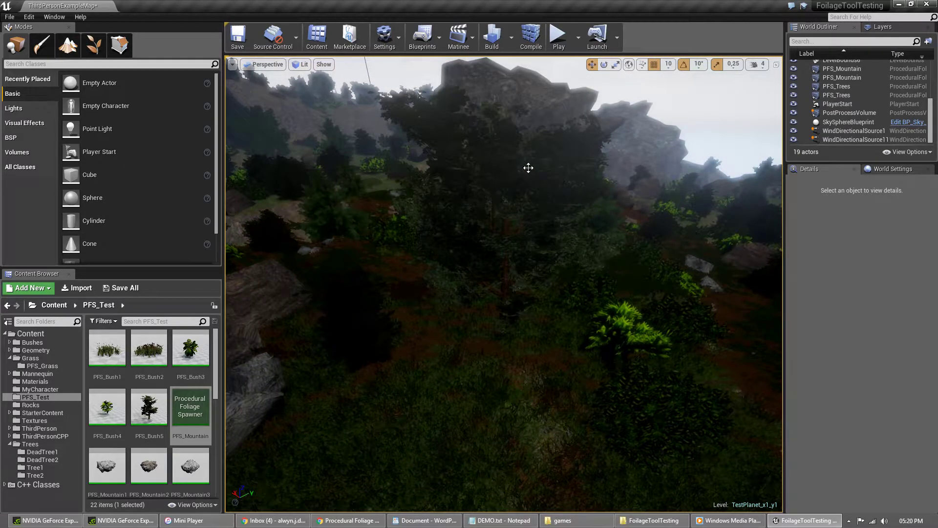
{"action": "right_click_drag", "start_coordinate": [517, 320], "coordinate": [569, 239]}
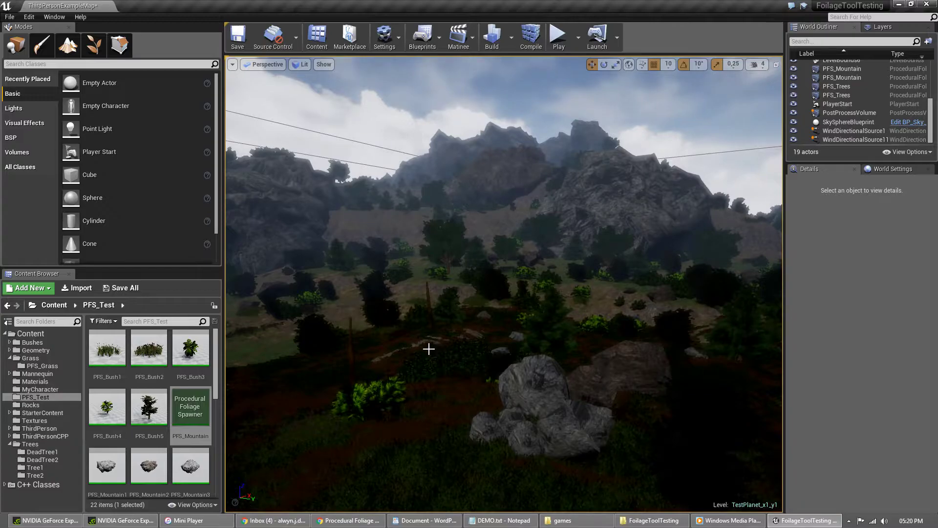
{"action": "right_click_drag", "start_coordinate": [429, 348], "coordinate": [383, 352]}
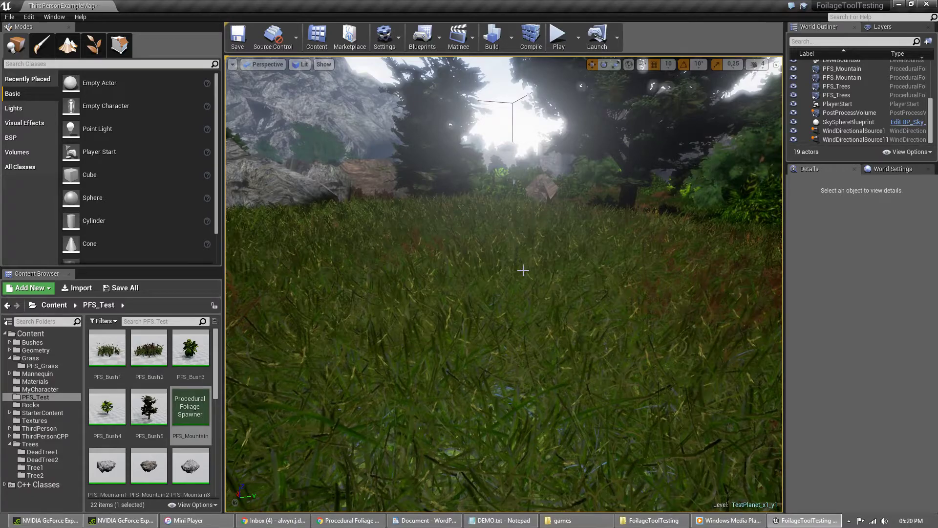
{"action": "right_click_drag", "start_coordinate": [489, 283], "coordinate": [489, 299]}
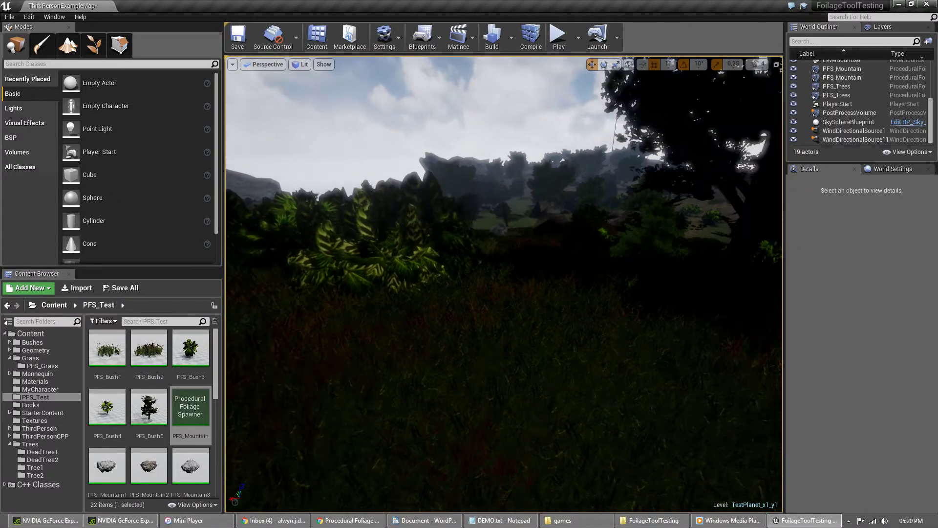
{"action": "right_click_drag", "start_coordinate": [489, 300], "coordinate": [483, 298]}
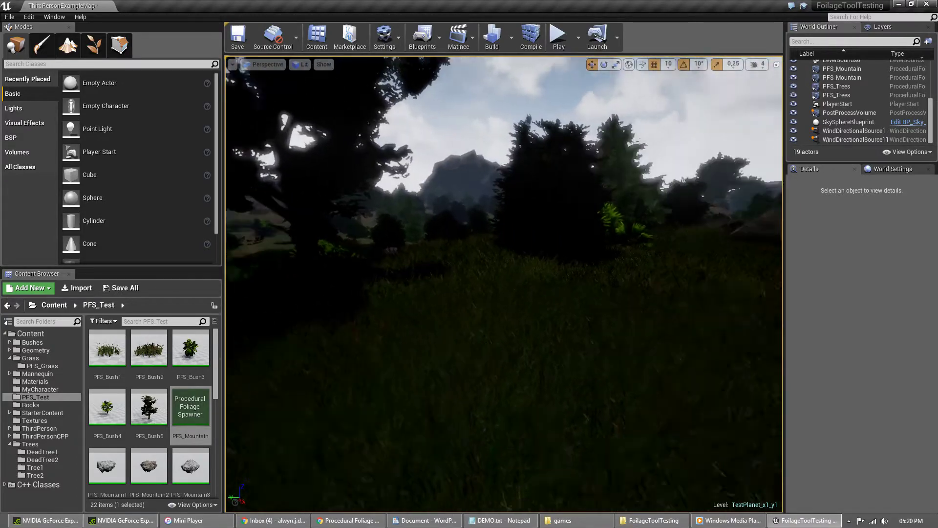
{"action": "right_click_drag", "start_coordinate": [483, 298], "coordinate": [504, 297]}
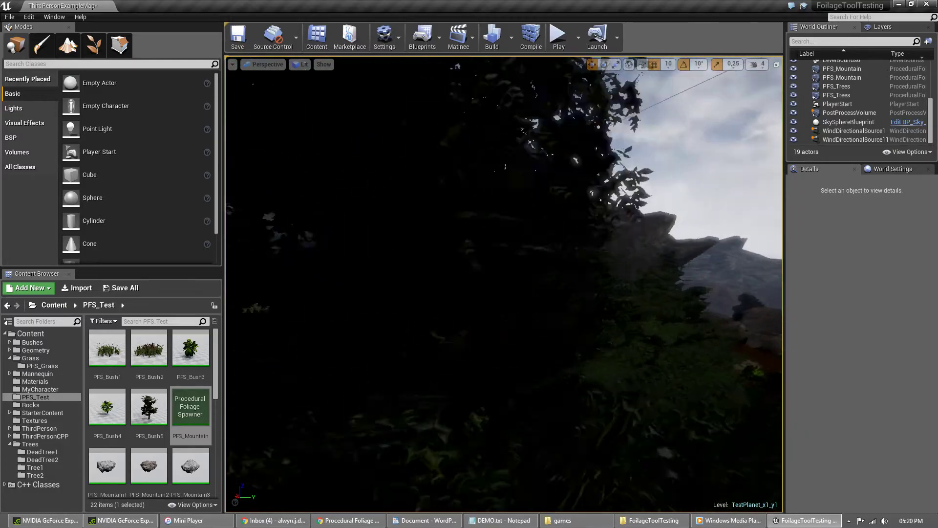
{"action": "key", "text": "w"}
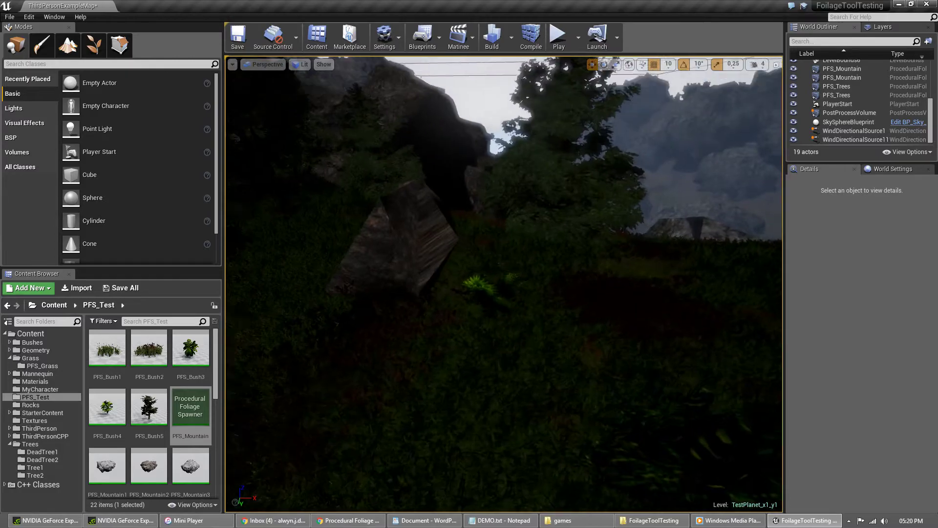
{"action": "right_click_drag", "start_coordinate": [503, 283], "coordinate": [528, 278]}
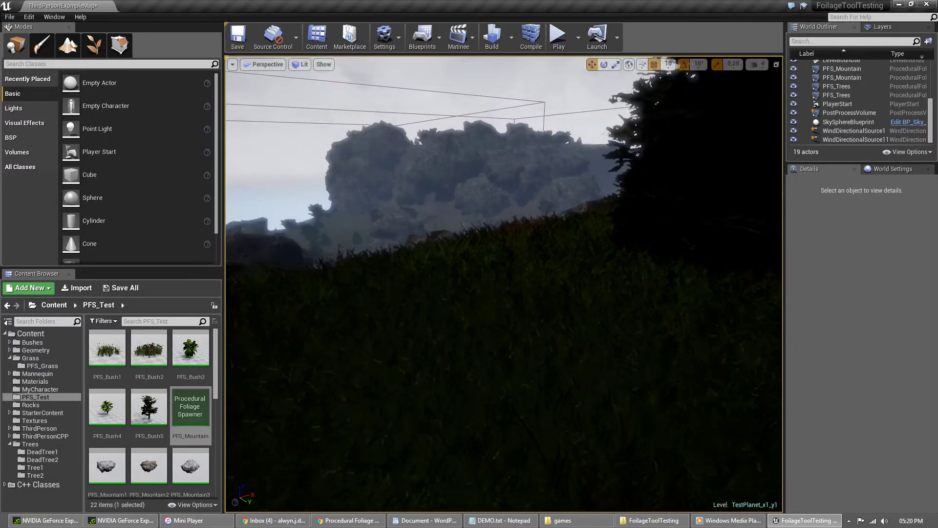
{"action": "right_click_drag", "start_coordinate": [503, 284], "coordinate": [381, 279]}
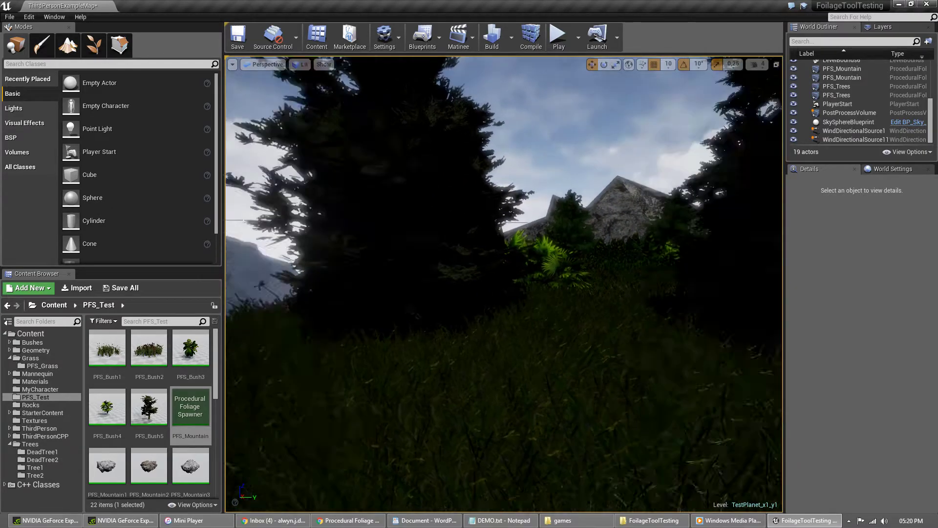
{"action": "right_click_drag", "start_coordinate": [504, 283], "coordinate": [488, 311]}
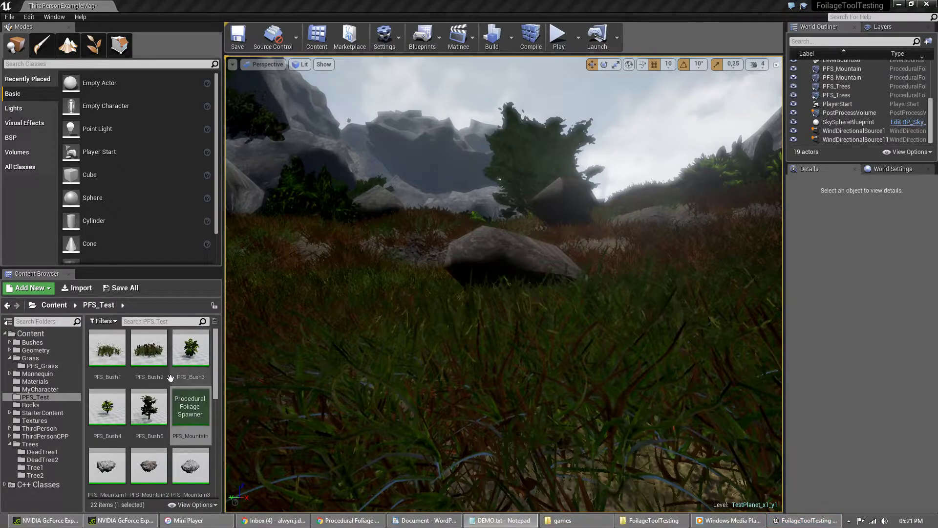
Step: Show the MyCharacter folder's assets, and open FoilageToolTesting.sln from the project folder in a maximized Visual Studio window
{"action": "left_click", "coordinate": [40, 389]}
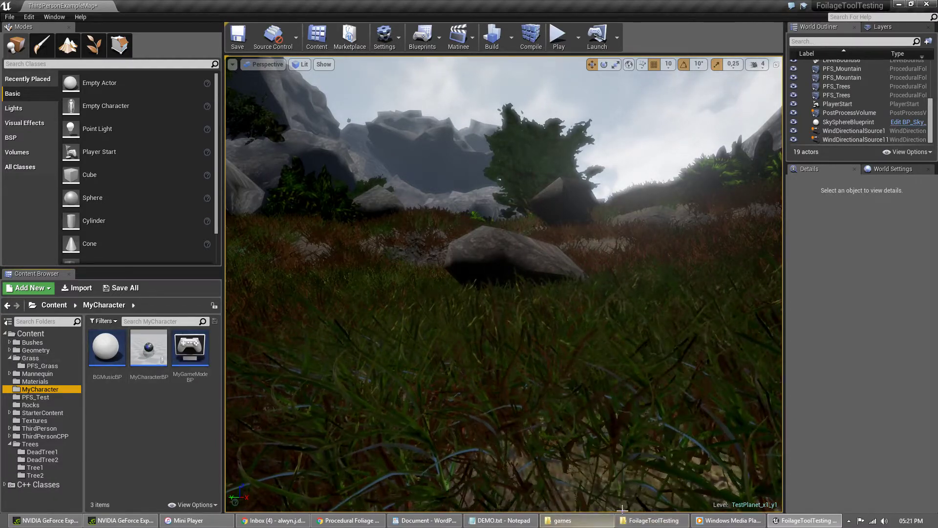
{"action": "left_click", "coordinate": [652, 520]}
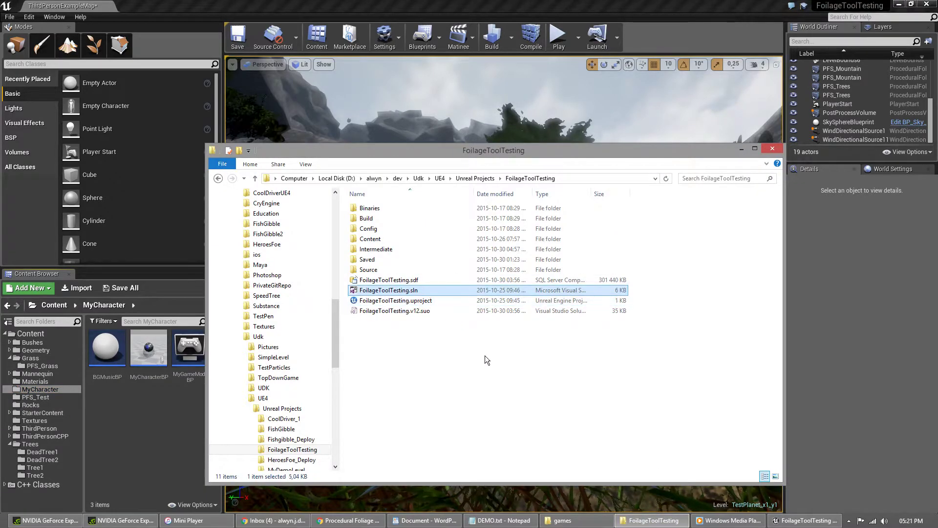
{"action": "key", "text": "Return"}
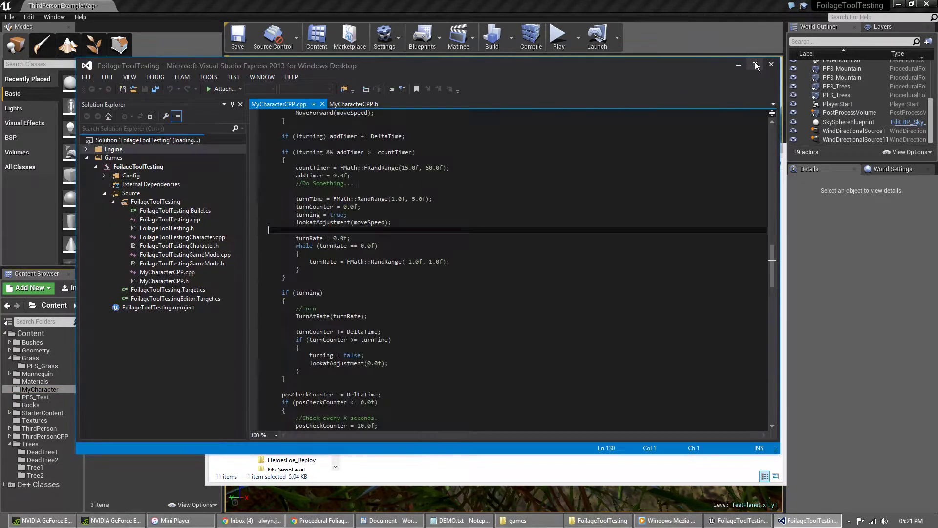
{"action": "left_click", "coordinate": [755, 62]}
Step: Review the Tick, BeginPlay and OnHit functions in MyCharacterCPP.cpp
{"action": "left_click", "coordinate": [495, 177]}
{"action": "scroll", "coordinate": [500, 198], "scroll_direction": "up", "scroll_amount": 12}
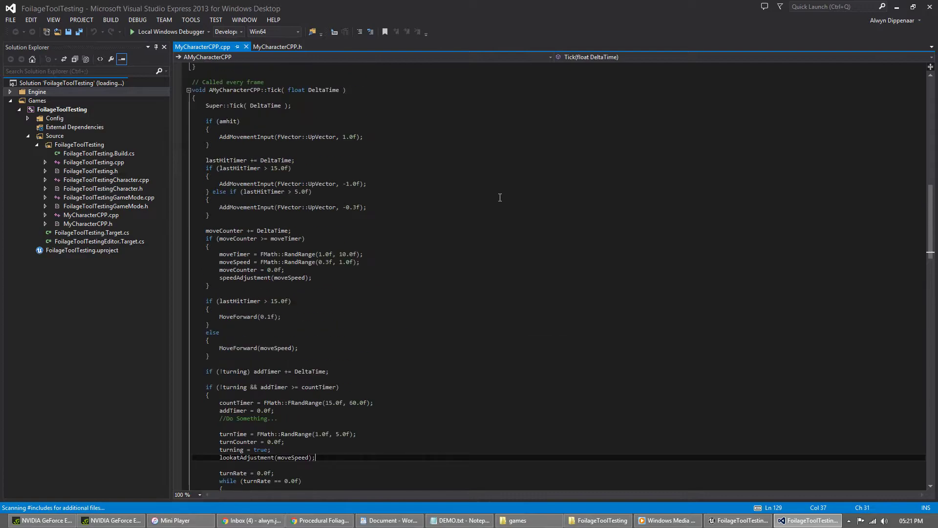
{"action": "scroll", "coordinate": [500, 198], "scroll_direction": "up", "scroll_amount": 5}
Step: Open MyCharacterCPP.h from the solution and read through the AMyCharacterCPP class declaration
{"action": "left_click", "coordinate": [116, 223]}
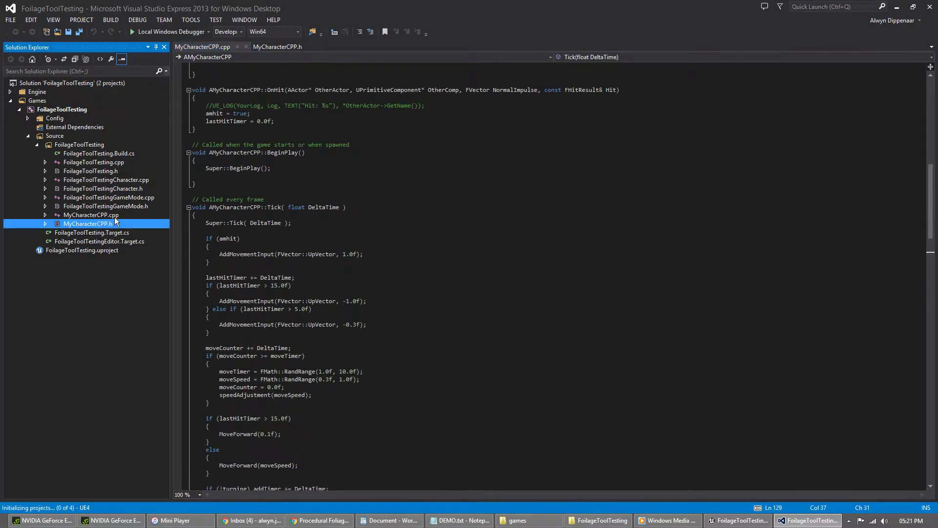
{"action": "double_click", "coordinate": [116, 223]}
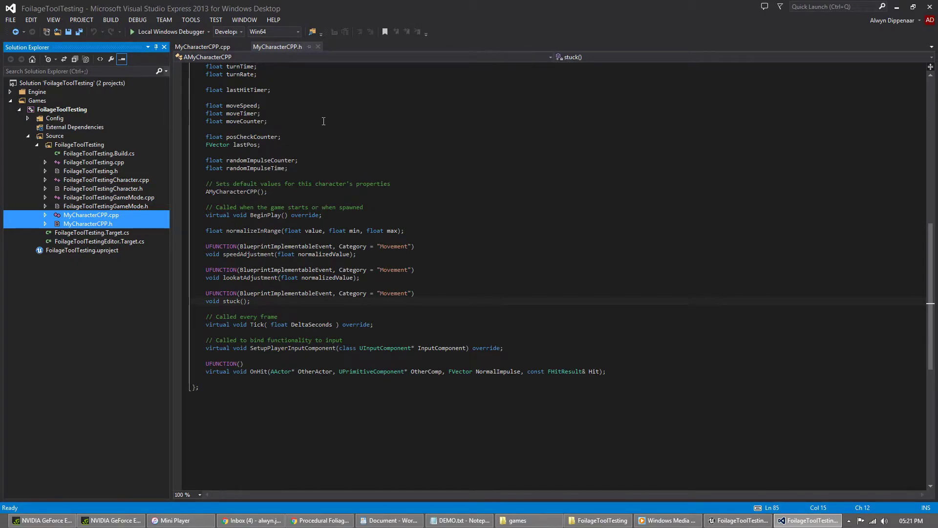
{"action": "left_click", "coordinate": [328, 147]}
{"action": "scroll", "coordinate": [352, 161], "scroll_direction": "up", "scroll_amount": 18}
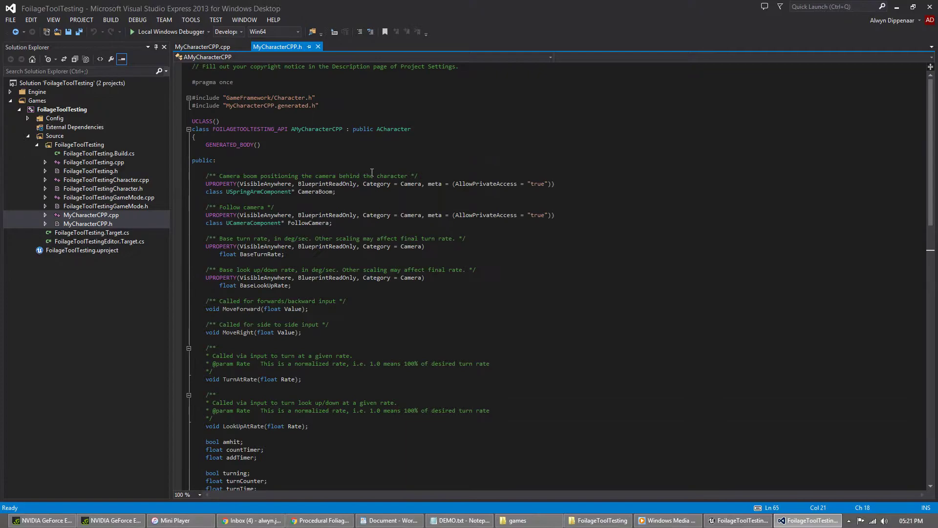
{"action": "scroll", "coordinate": [384, 220], "scroll_direction": "down", "scroll_amount": 10}
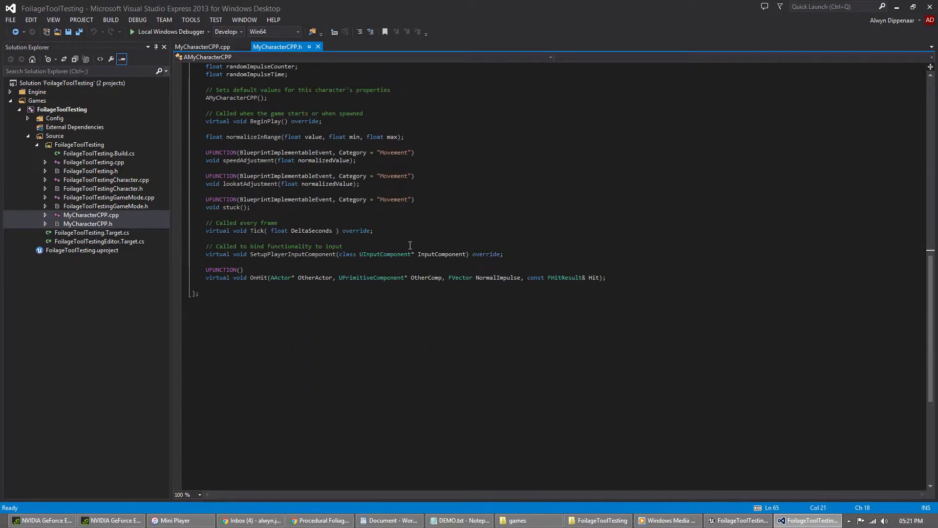
{"action": "scroll", "coordinate": [409, 239], "scroll_direction": "up", "scroll_amount": 6}
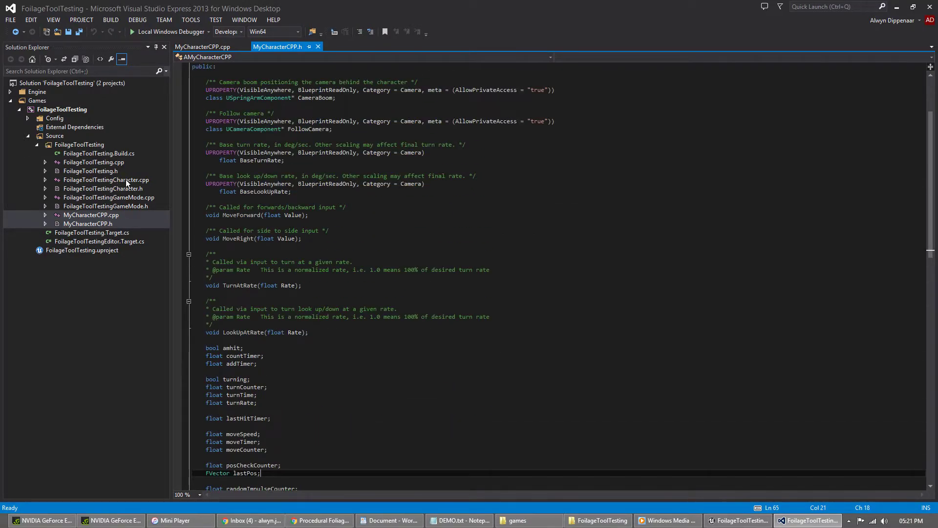
{"action": "scroll", "coordinate": [455, 213], "scroll_direction": "up", "scroll_amount": 4}
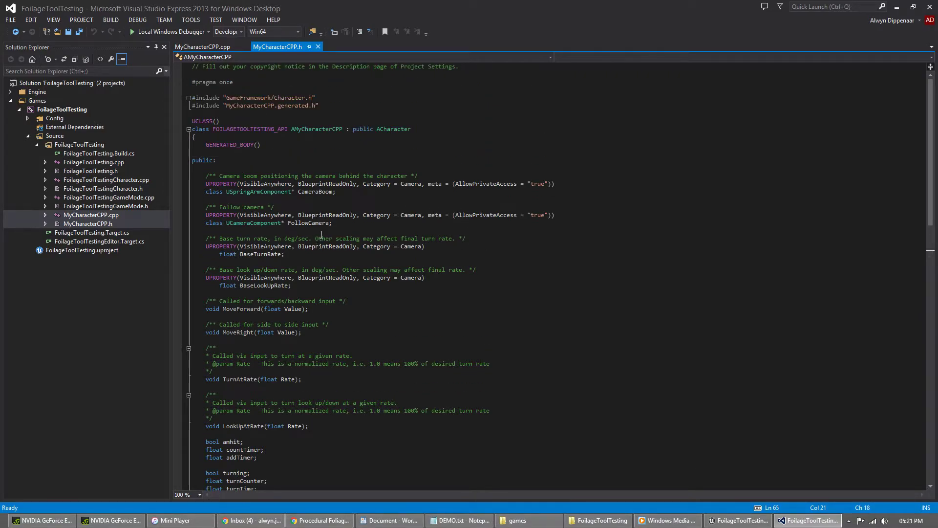
Step: Highlight the header's member variables from amhit to randomImpulseTime and compare them with the camera and movement declarations above
{"action": "scroll", "coordinate": [342, 246], "scroll_direction": "down", "scroll_amount": 9}
{"action": "scroll", "coordinate": [393, 246], "scroll_direction": "up", "scroll_amount": 8}
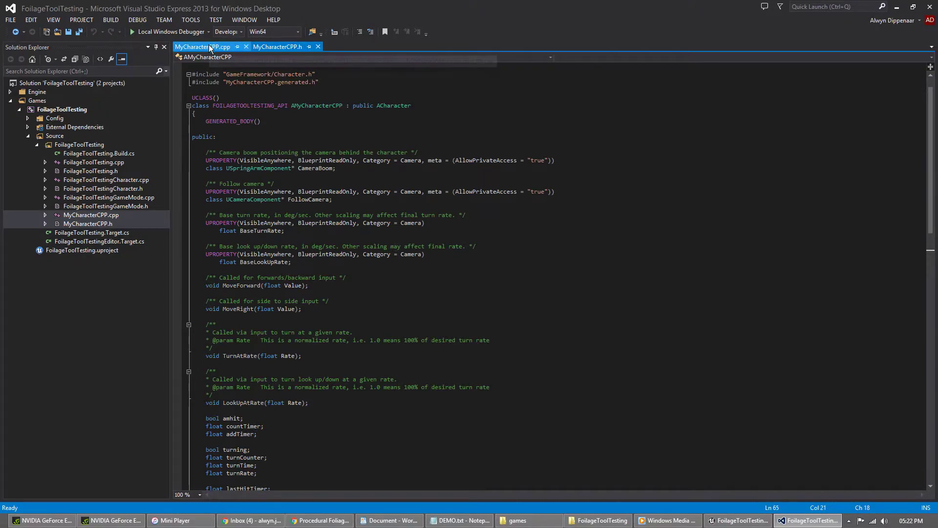
{"action": "scroll", "coordinate": [406, 222], "scroll_direction": "down", "scroll_amount": 9}
{"action": "scroll", "coordinate": [406, 222], "scroll_direction": "down", "scroll_amount": 2}
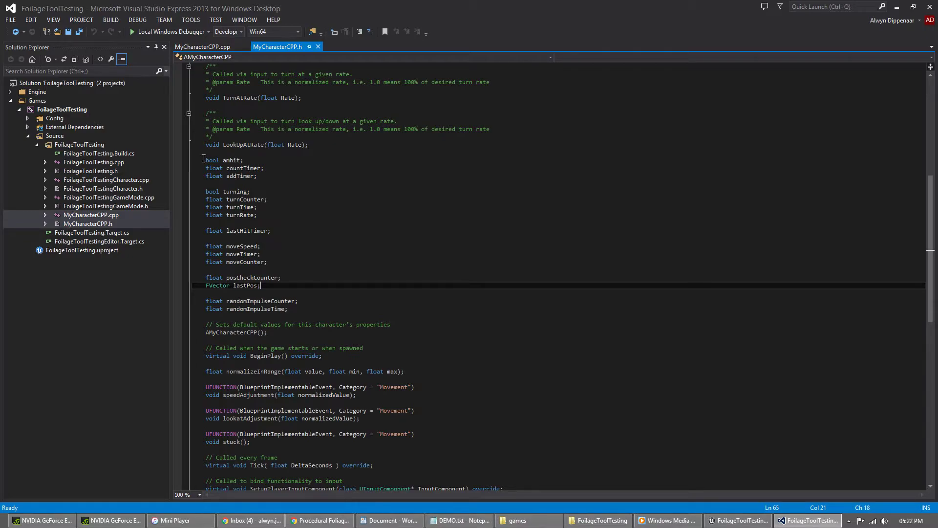
{"action": "left_click_drag", "start_coordinate": [205, 160], "coordinate": [374, 312]}
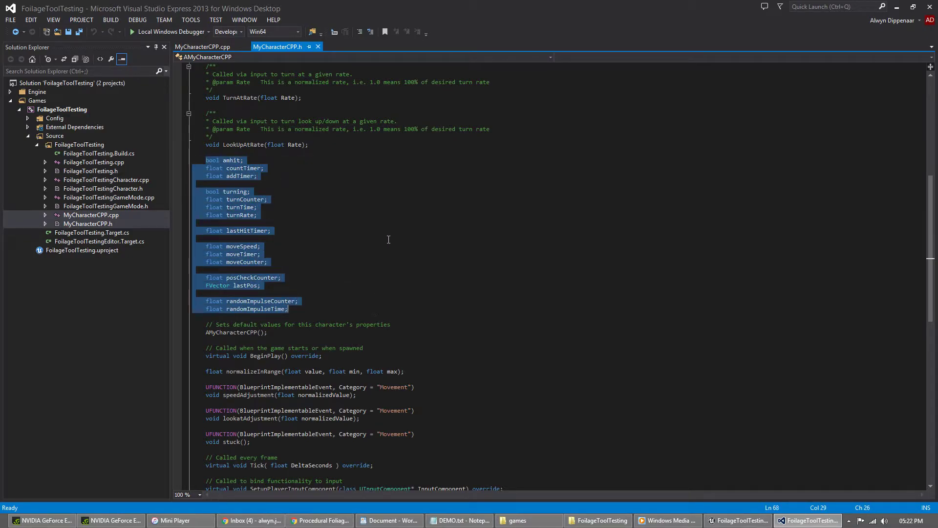
{"action": "scroll", "coordinate": [381, 230], "scroll_direction": "up", "scroll_amount": 4}
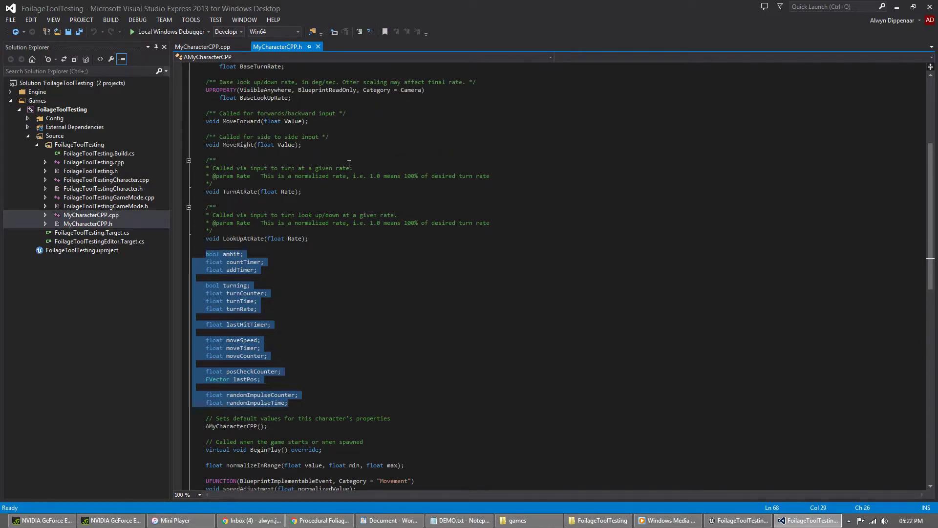
{"action": "scroll", "coordinate": [365, 202], "scroll_direction": "down", "scroll_amount": 4}
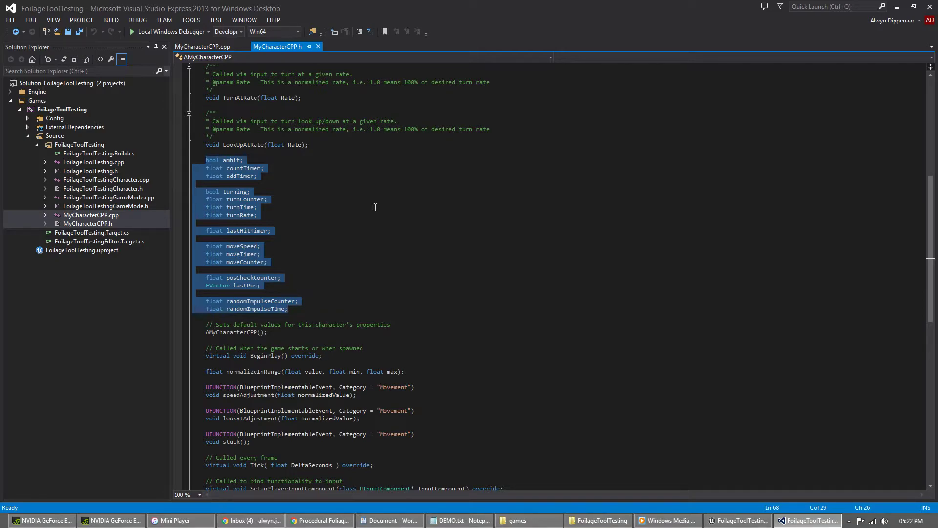
Step: Highlight the BlueprintImplementableEvent functions speedAdjustment, lookatAdjustment and stuck in turn in the header
{"action": "scroll", "coordinate": [389, 273], "scroll_direction": "down", "scroll_amount": 3}
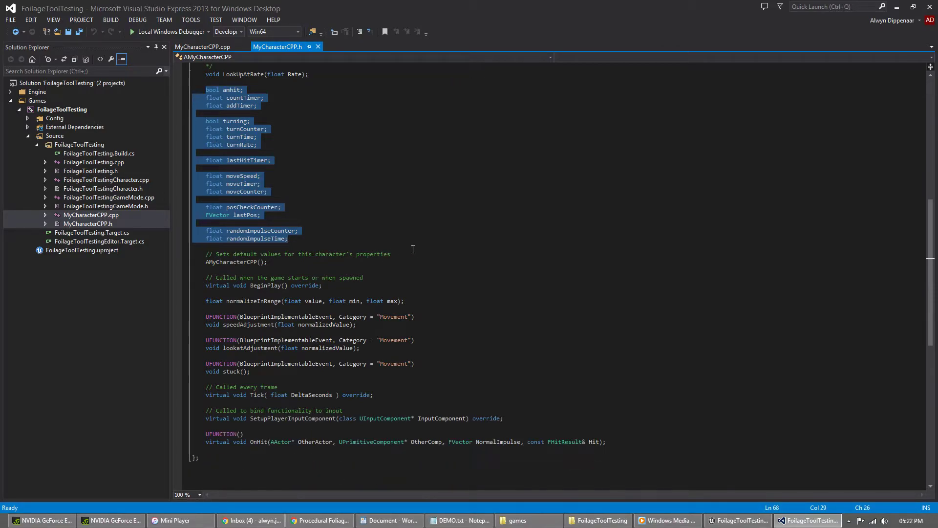
{"action": "scroll", "coordinate": [273, 265], "scroll_direction": "down", "scroll_amount": 2}
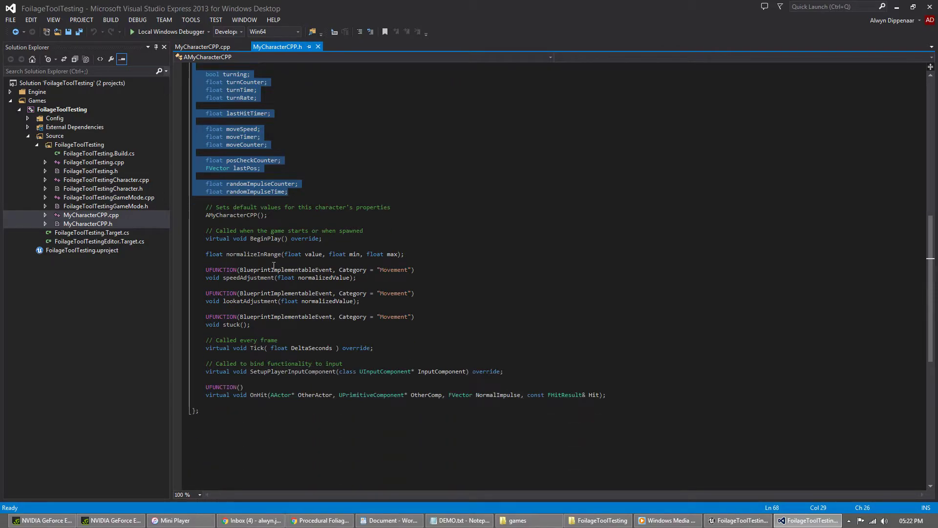
{"action": "double_click", "coordinate": [239, 277]}
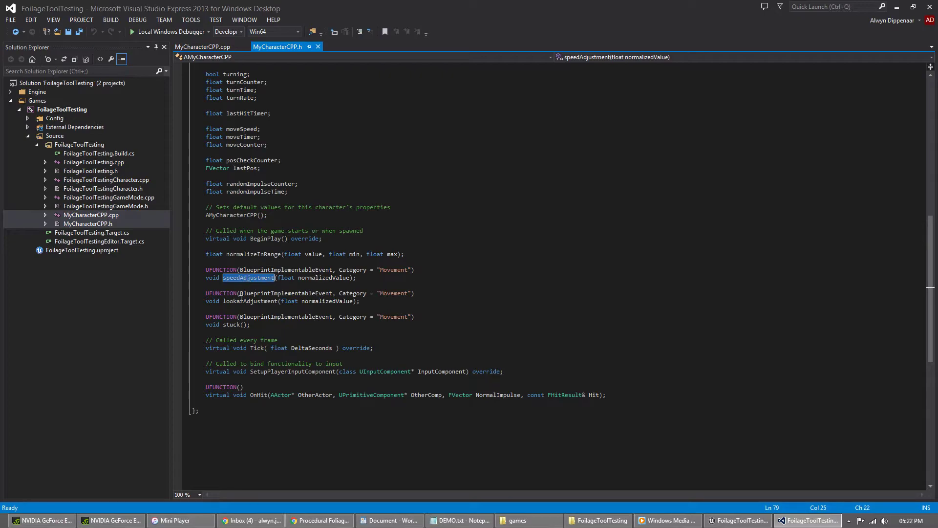
{"action": "double_click", "coordinate": [256, 302]}
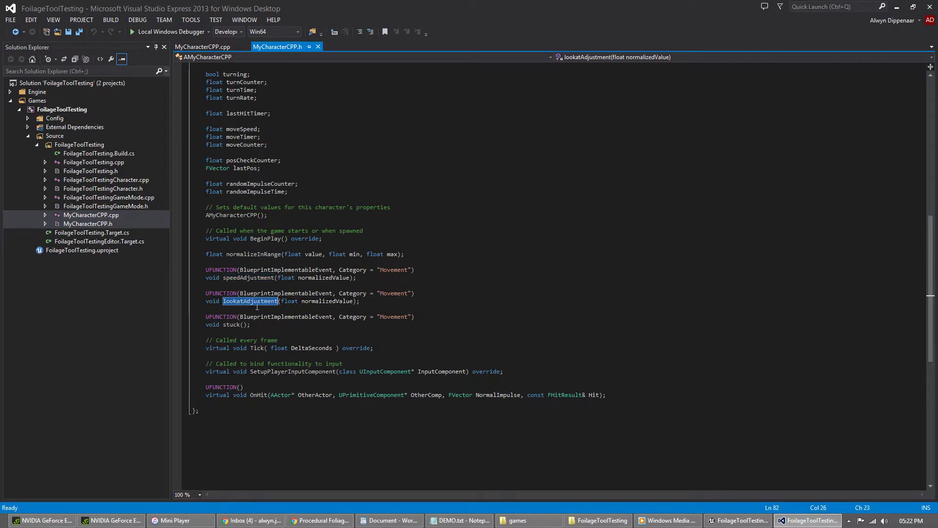
{"action": "left_click", "coordinate": [250, 283]}
{"action": "double_click", "coordinate": [250, 302]}
{"action": "double_click", "coordinate": [231, 325]}
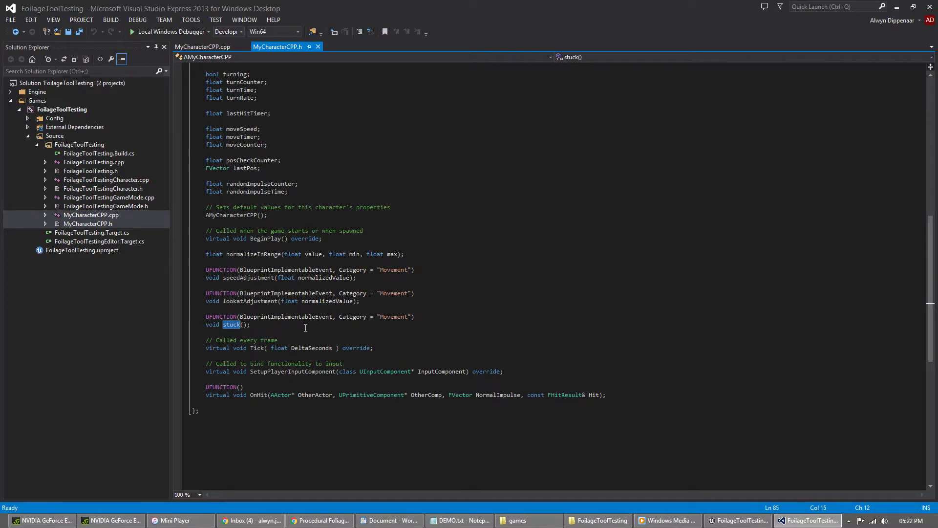
Step: Return to MyCharacterCPP.cpp and highlight the PrimaryActorTick.bCanEverTick = true line in the AMyCharacterCPP constructor
{"action": "left_click", "coordinate": [205, 48]}
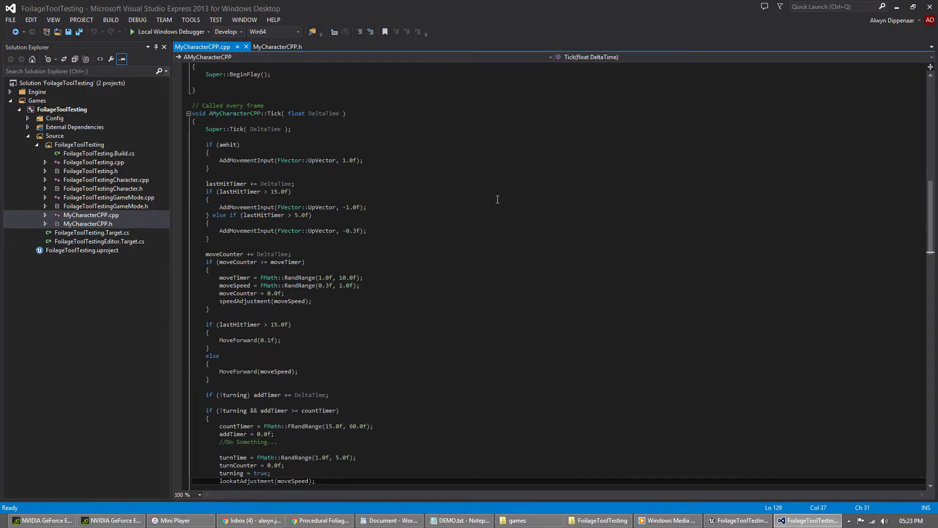
{"action": "scroll", "coordinate": [498, 199], "scroll_direction": "up", "scroll_amount": 20}
{"action": "scroll", "coordinate": [457, 235], "scroll_direction": "down", "scroll_amount": 13}
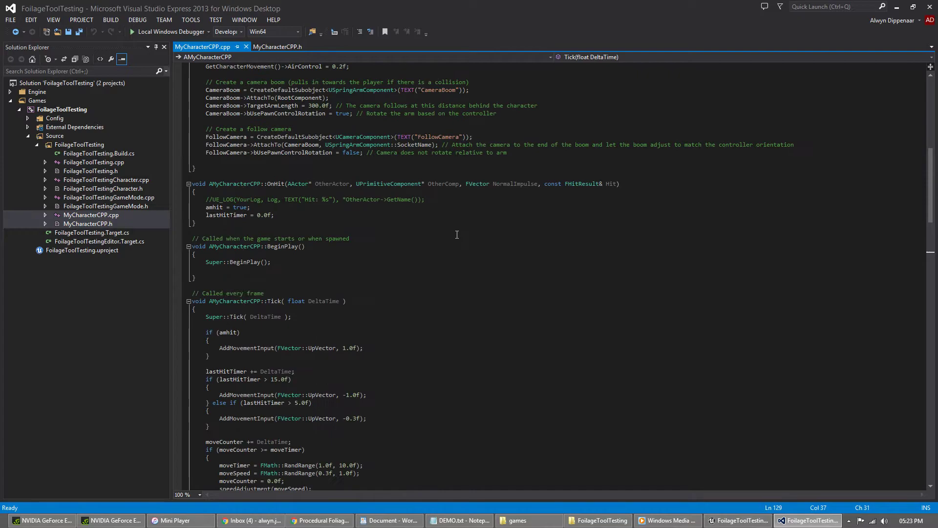
{"action": "scroll", "coordinate": [457, 235], "scroll_direction": "up", "scroll_amount": 20}
{"action": "left_click_drag", "start_coordinate": [205, 145], "coordinate": [372, 145]}
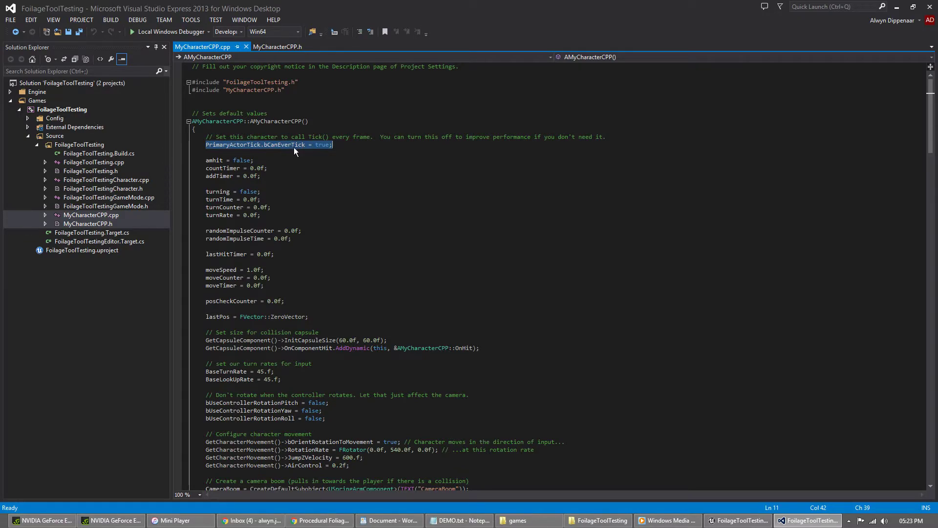
Step: Highlight the whole OnHit function and place the cursor on its amhit = true line
{"action": "scroll", "coordinate": [412, 242], "scroll_direction": "down", "scroll_amount": 5}
{"action": "scroll", "coordinate": [412, 243], "scroll_direction": "down", "scroll_amount": 15}
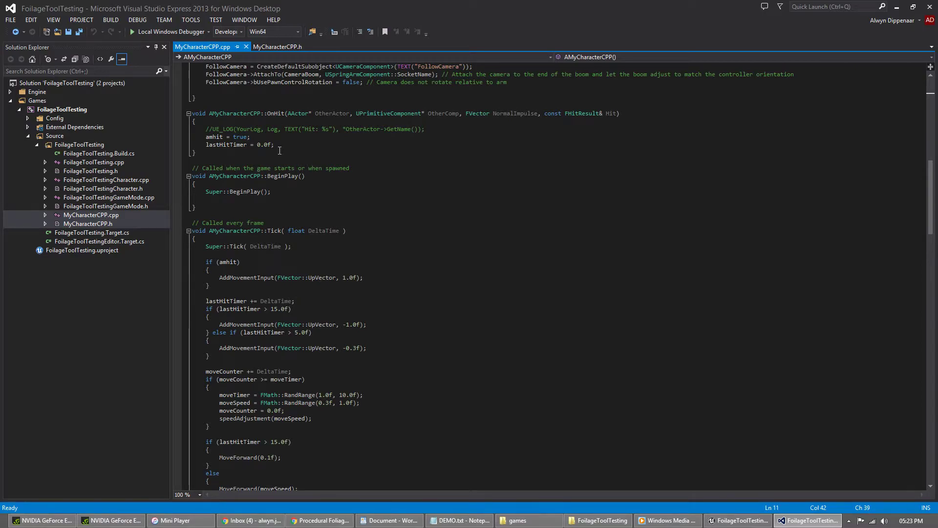
{"action": "left_click_drag", "start_coordinate": [193, 112], "coordinate": [195, 159]}
{"action": "left_click", "coordinate": [244, 138]}
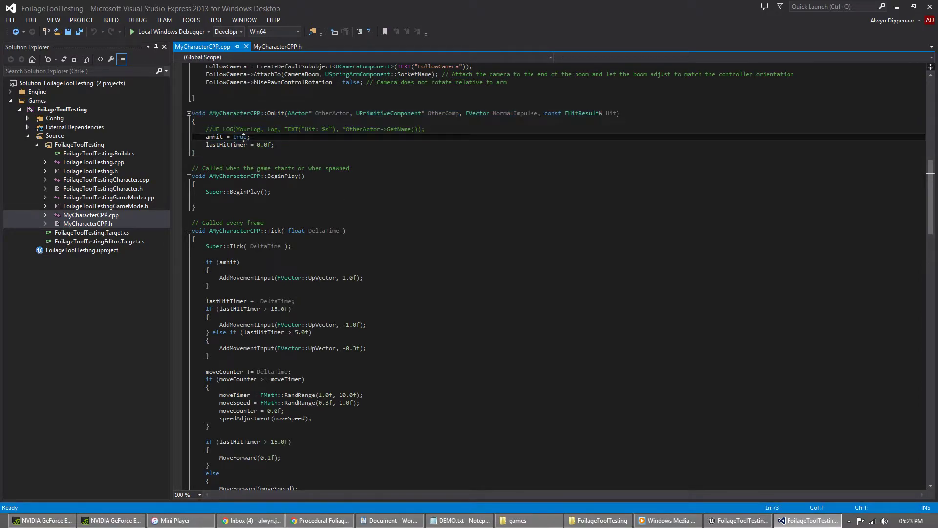
Step: Highlight the if (amhit) block in the Tick function, followed by its amhit condition and AddMovementInput call
{"action": "scroll", "coordinate": [404, 233], "scroll_direction": "down", "scroll_amount": 2}
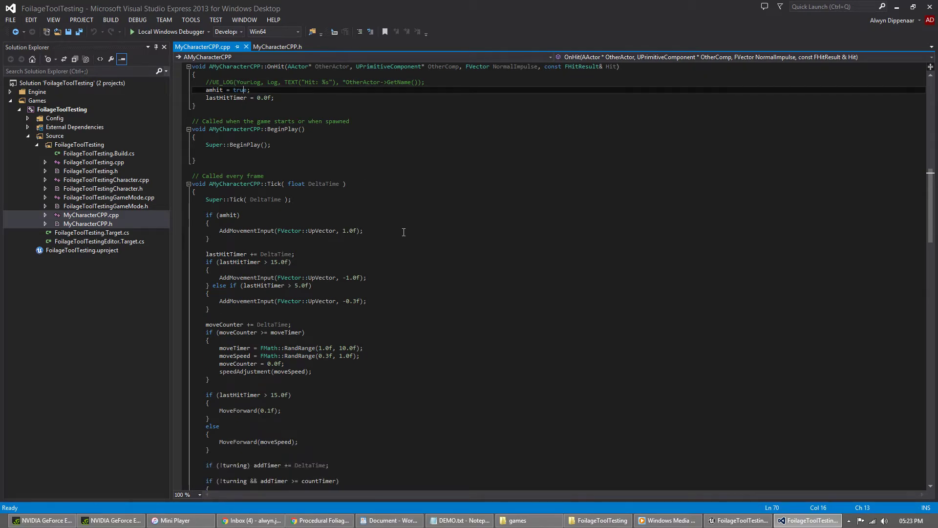
{"action": "scroll", "coordinate": [404, 232], "scroll_direction": "down", "scroll_amount": 3}
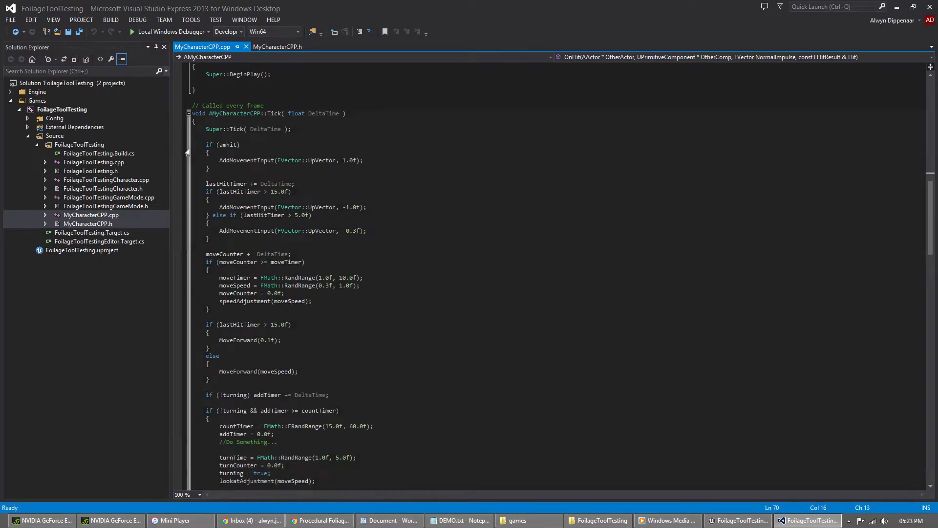
{"action": "left_click_drag", "start_coordinate": [206, 145], "coordinate": [210, 168]}
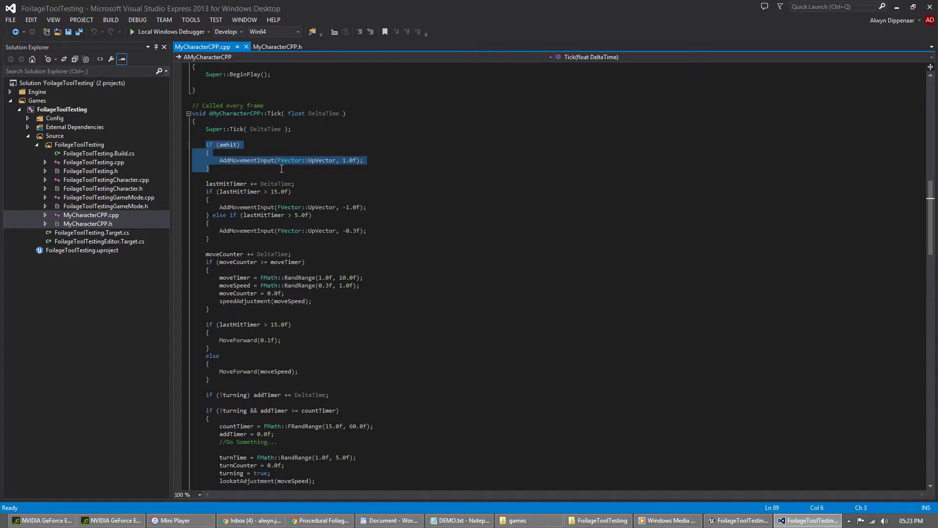
{"action": "double_click", "coordinate": [221, 146]}
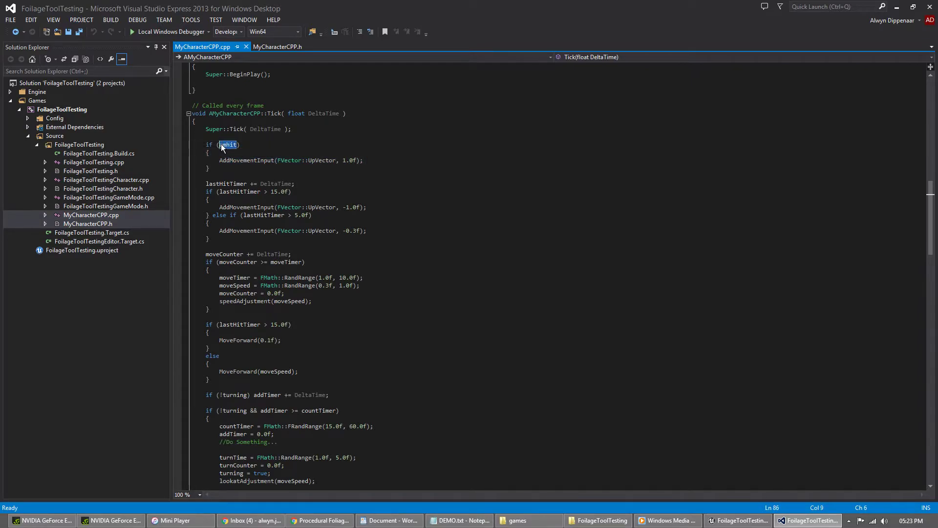
{"action": "double_click", "coordinate": [239, 160]}
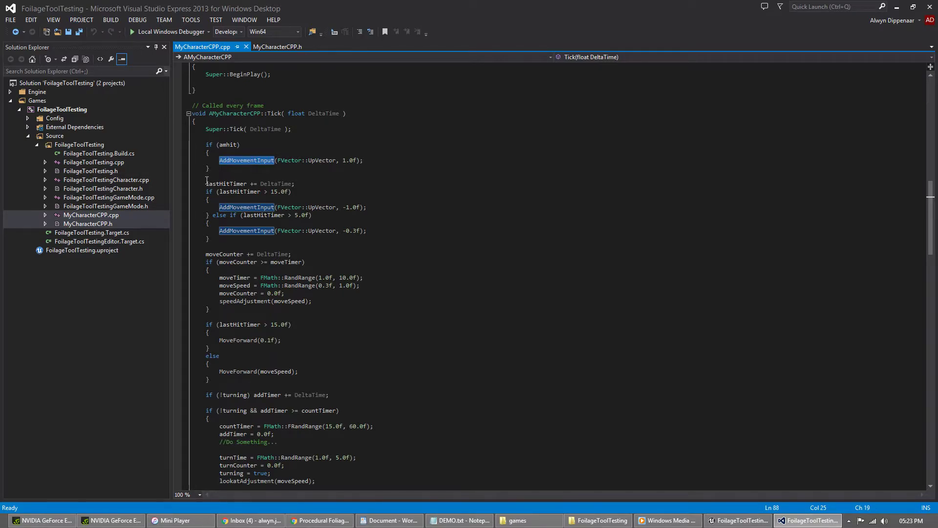
Step: Highlight the lastHitTimer increment, the if/else block below it, and the AddMovementInput calls using -1.0f and -0.3f
{"action": "left_click_drag", "start_coordinate": [206, 184], "coordinate": [300, 191]}
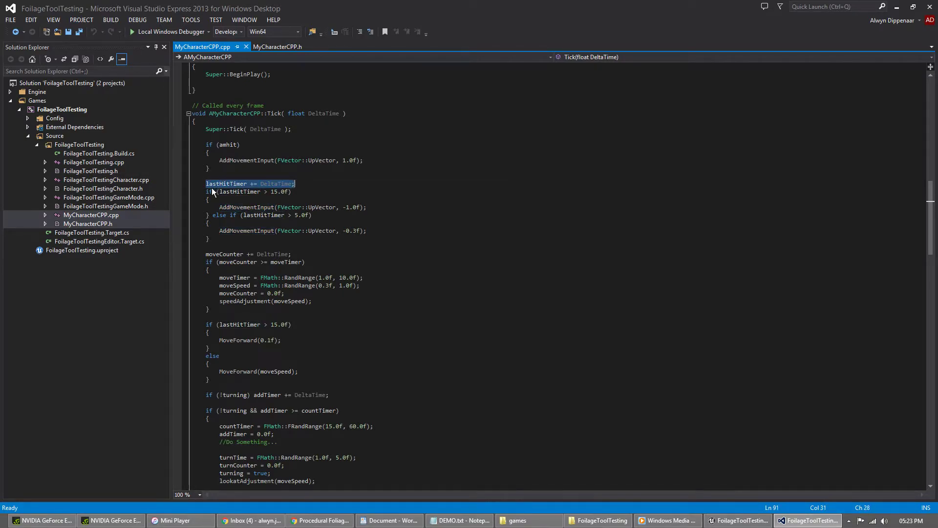
{"action": "left_click_drag", "start_coordinate": [205, 191], "coordinate": [206, 246]}
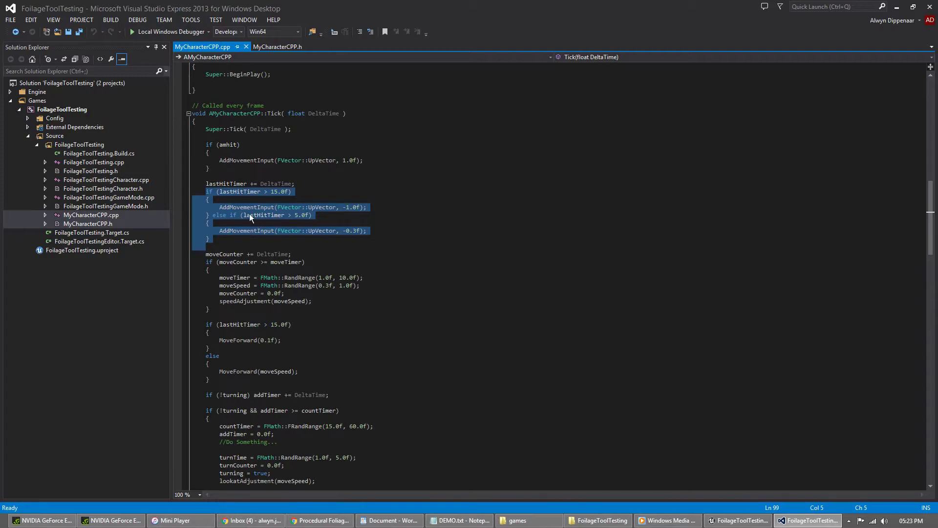
{"action": "left_click", "coordinate": [246, 209]}
{"action": "left_click_drag", "start_coordinate": [219, 206], "coordinate": [376, 205]}
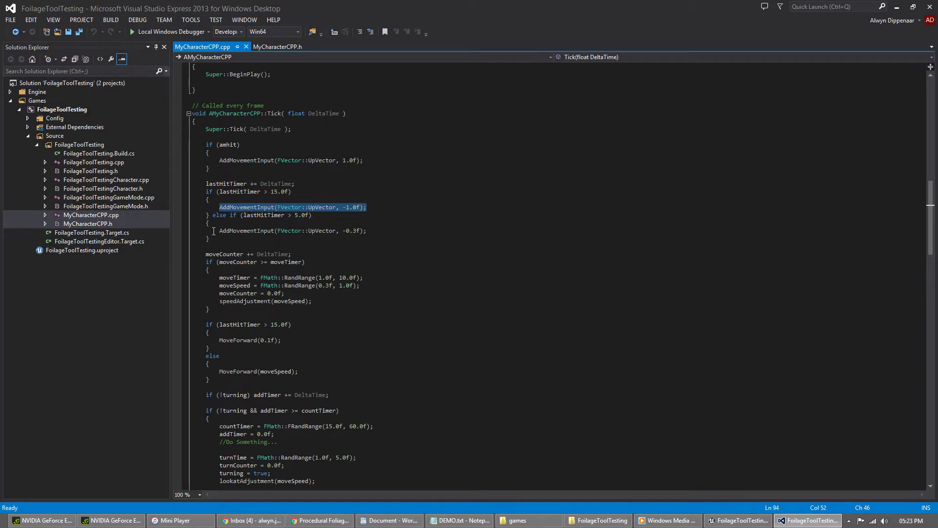
{"action": "left_click_drag", "start_coordinate": [219, 230], "coordinate": [367, 231]}
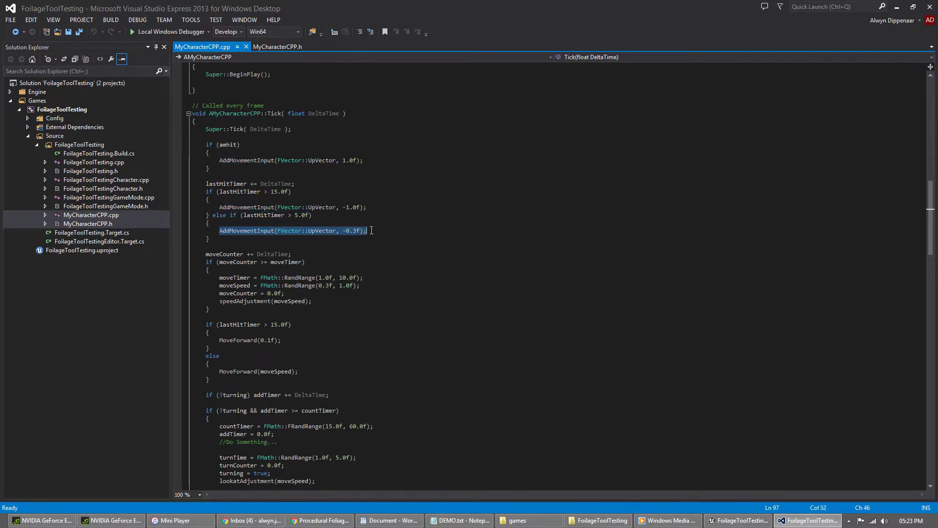
Step: Compare the lastHitTimer conditions of 15.0f and 5.0f and their downward AddMovementInput calls with the upward call under if (amhit)
{"action": "left_click", "coordinate": [243, 207]}
{"action": "left_click_drag", "start_coordinate": [219, 207], "coordinate": [375, 206]}
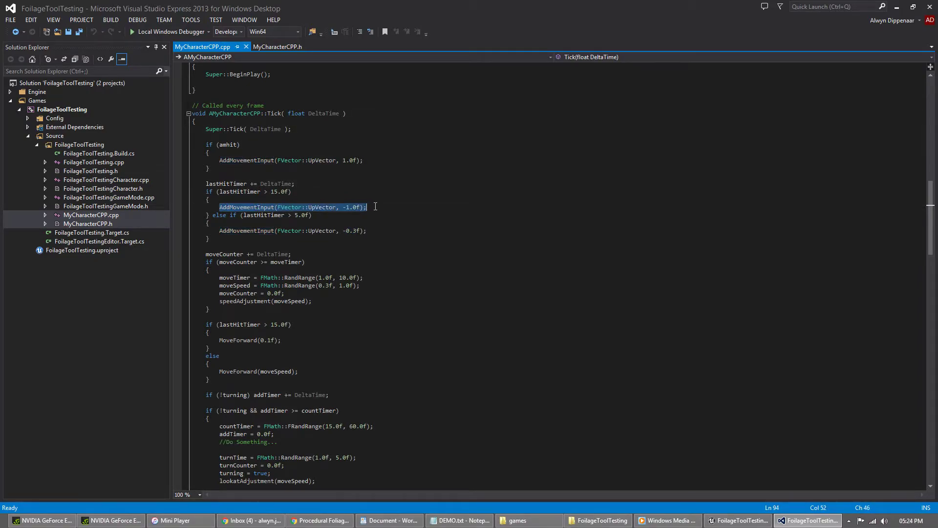
{"action": "left_click", "coordinate": [231, 192]}
{"action": "left_click_drag", "start_coordinate": [205, 192], "coordinate": [292, 192]}
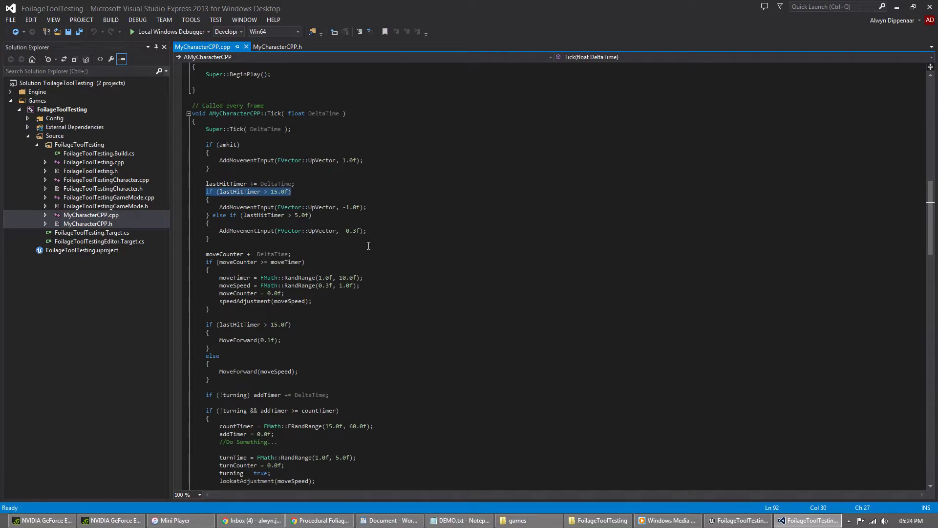
{"action": "left_click_drag", "start_coordinate": [220, 207], "coordinate": [366, 205]}
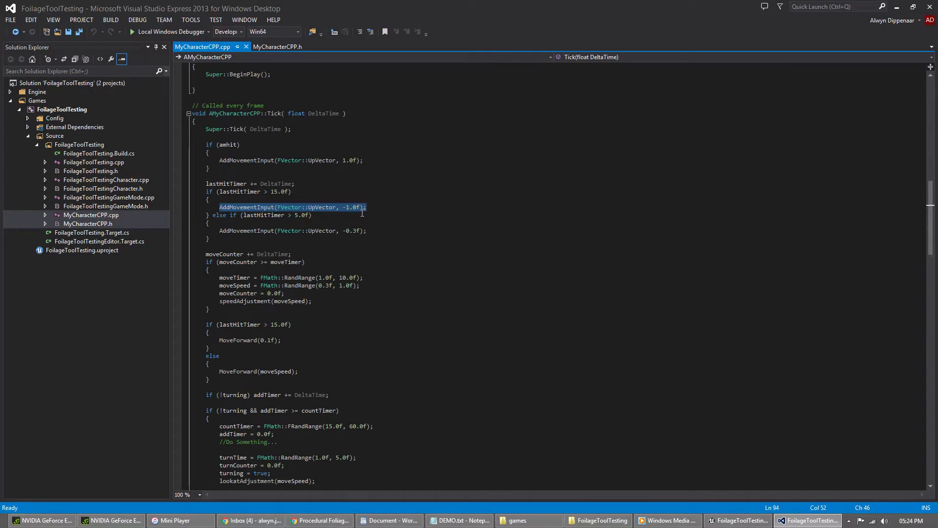
{"action": "left_click", "coordinate": [238, 207]}
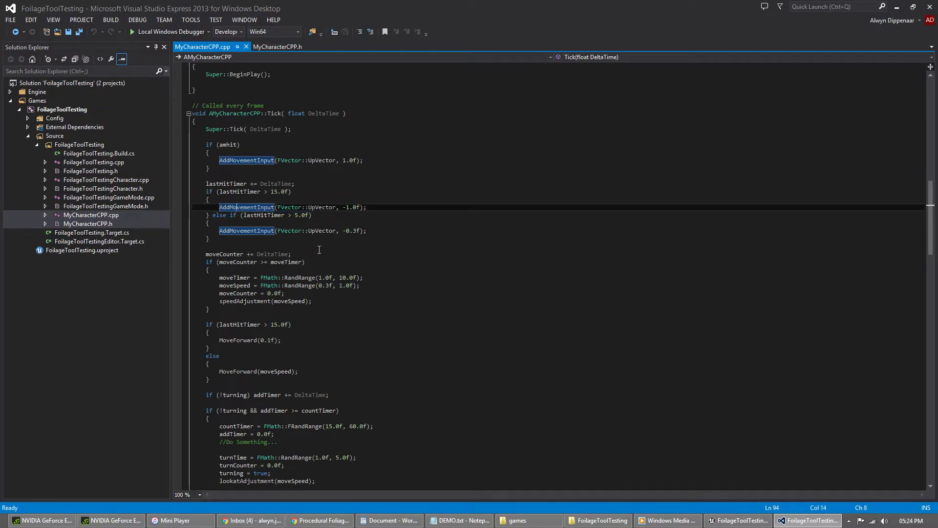
{"action": "left_click", "coordinate": [257, 215]}
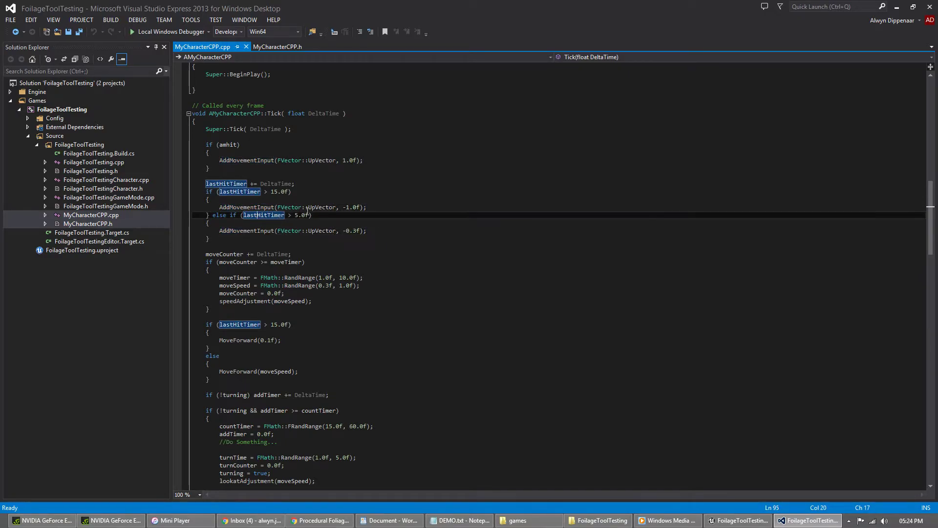
{"action": "left_click_drag", "start_coordinate": [219, 231], "coordinate": [375, 233]}
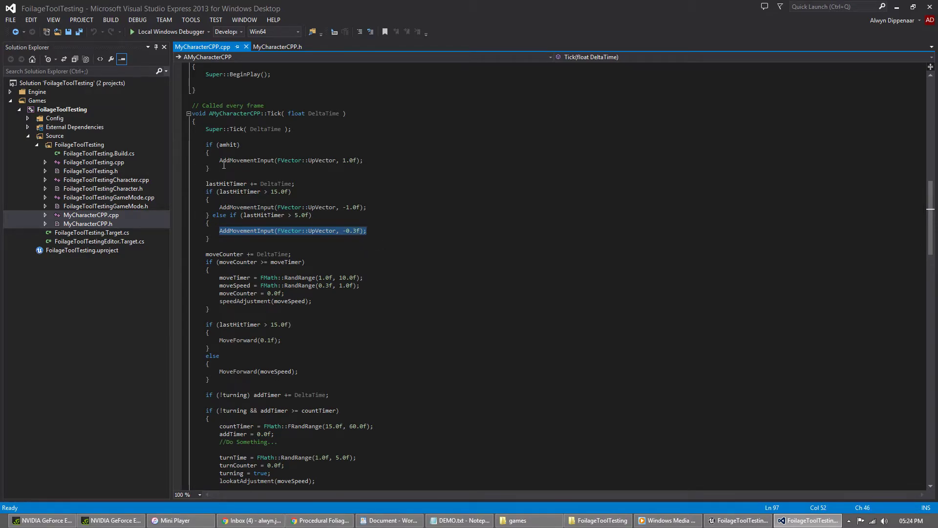
{"action": "left_click_drag", "start_coordinate": [219, 160], "coordinate": [363, 161]}
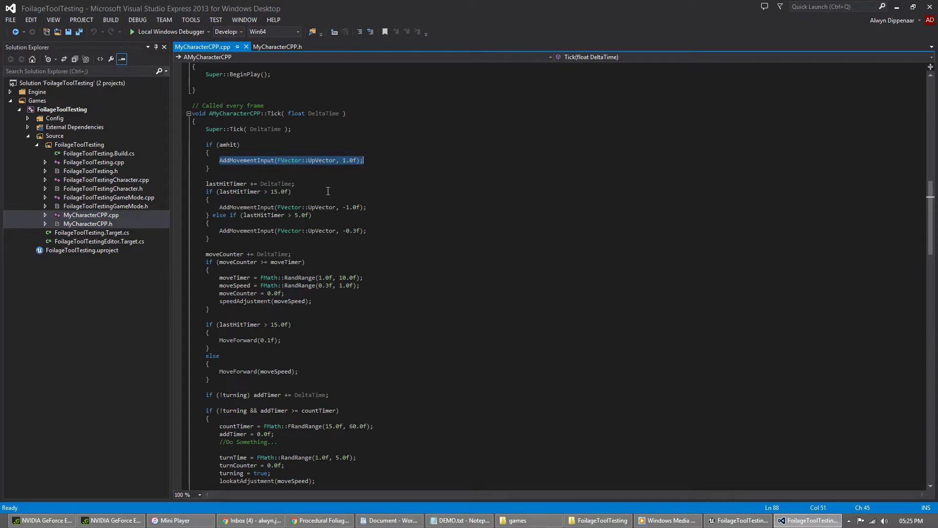
Step: Highlight the if (moveCounter >= moveTimer) block in Tick, followed by its speedAdjustment call
{"action": "scroll", "coordinate": [267, 256], "scroll_direction": "down", "scroll_amount": 2}
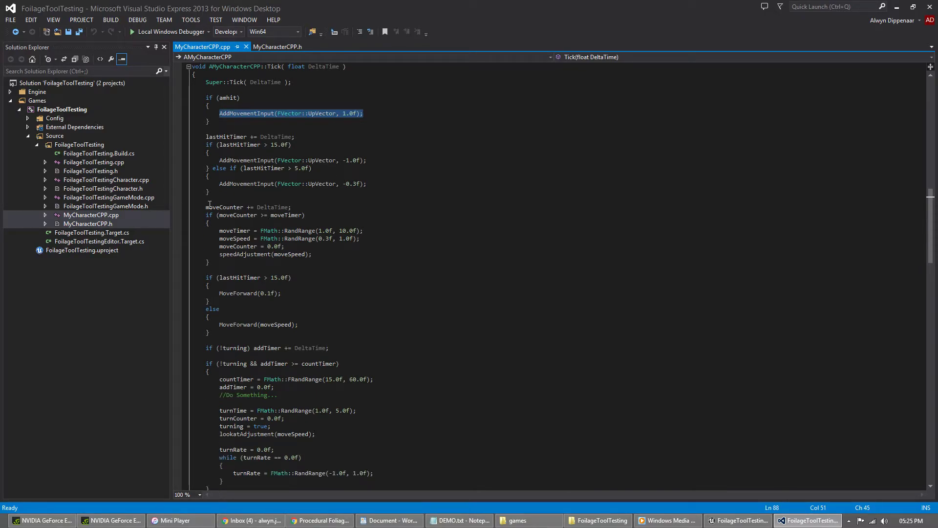
{"action": "left_click_drag", "start_coordinate": [206, 214], "coordinate": [249, 262]}
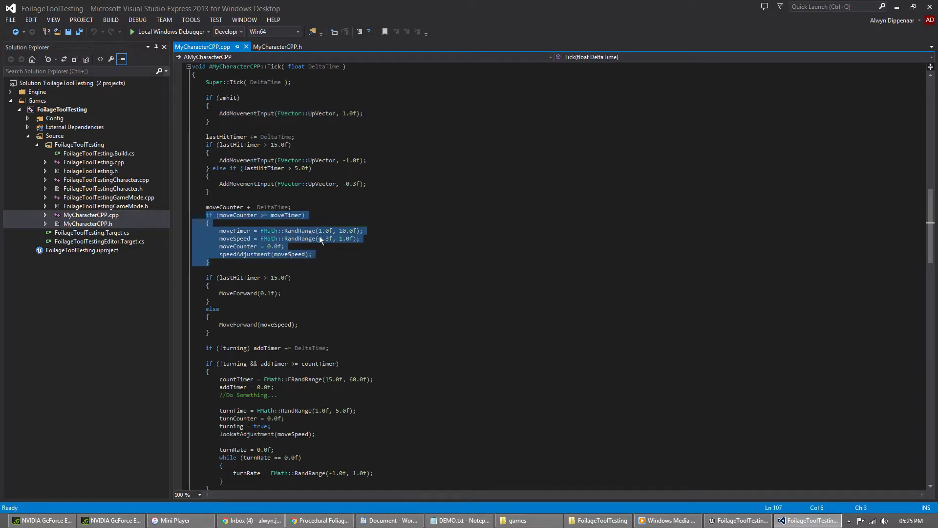
{"action": "double_click", "coordinate": [252, 254]}
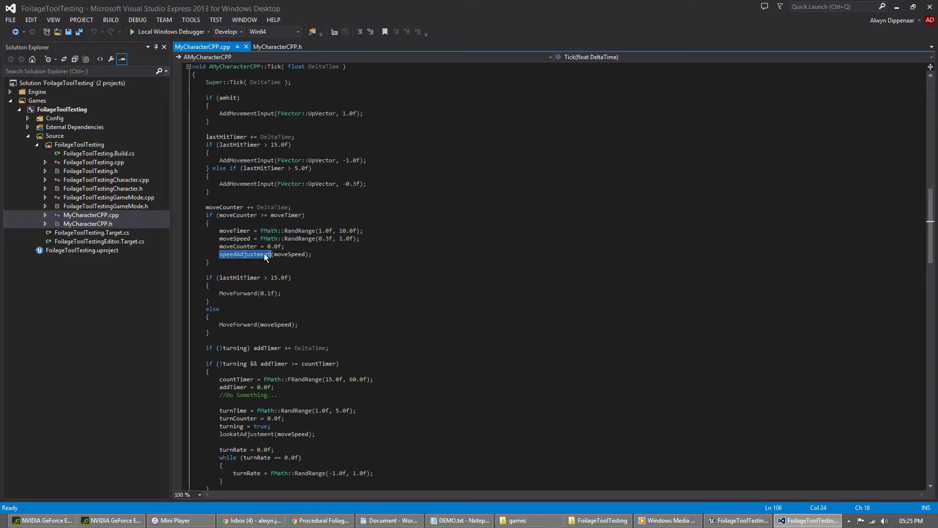
Step: Examine the second if (lastHitTimer > 15.0f) condition and its MoveForward call against the earlier lastHitTimer code
{"action": "scroll", "coordinate": [259, 210], "scroll_direction": "down", "scroll_amount": 2}
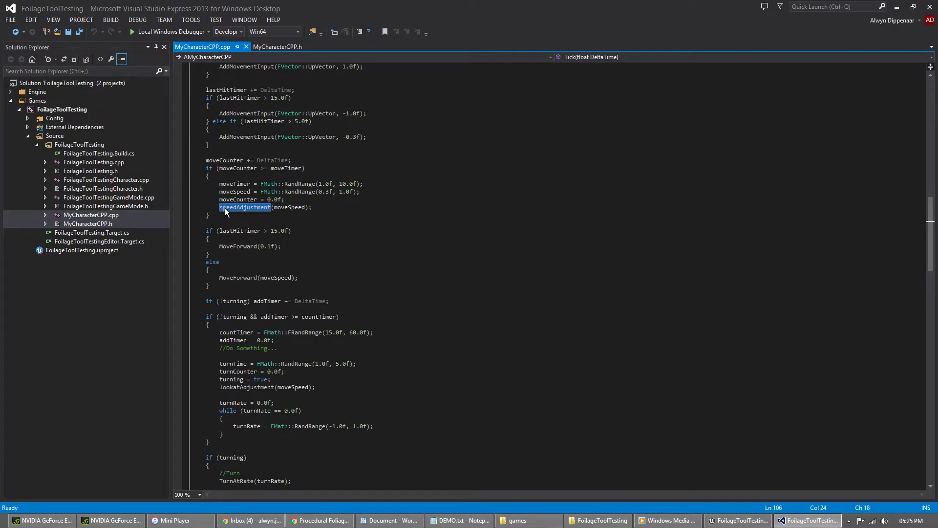
{"action": "scroll", "coordinate": [349, 191], "scroll_direction": "down", "scroll_amount": 2}
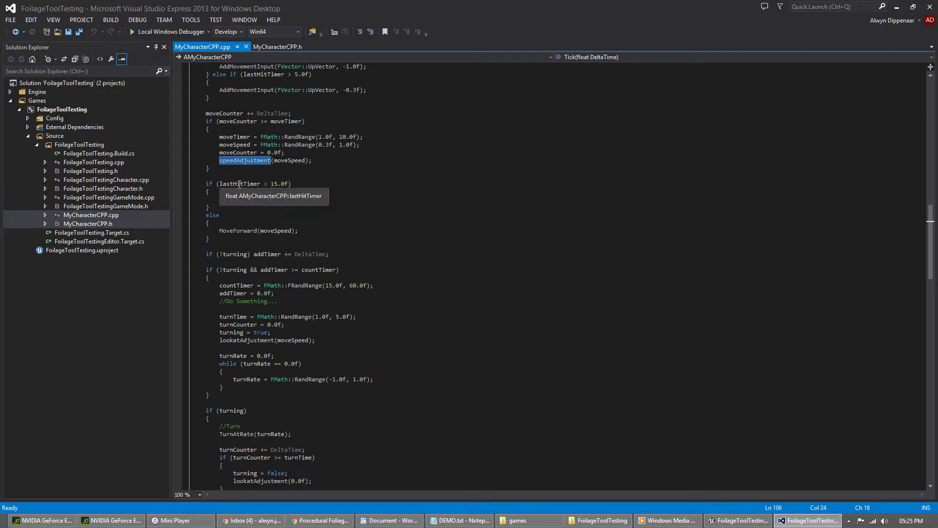
{"action": "left_click", "coordinate": [260, 184]}
{"action": "scroll", "coordinate": [437, 190], "scroll_direction": "up", "scroll_amount": 2}
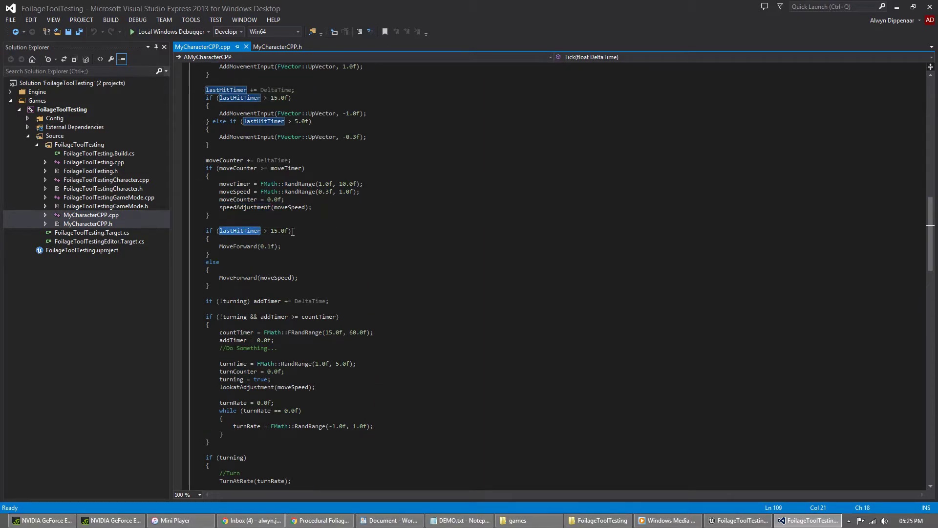
{"action": "left_click", "coordinate": [312, 232]}
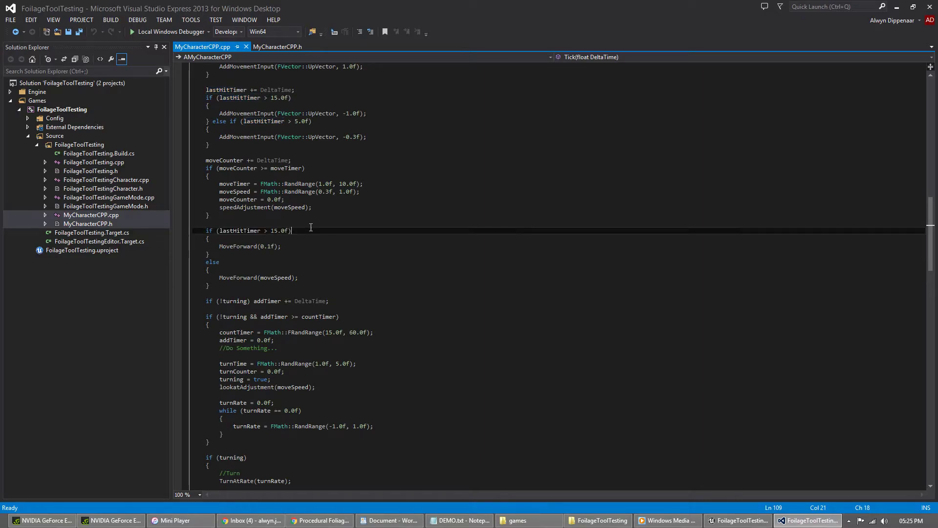
{"action": "double_click", "coordinate": [245, 246]}
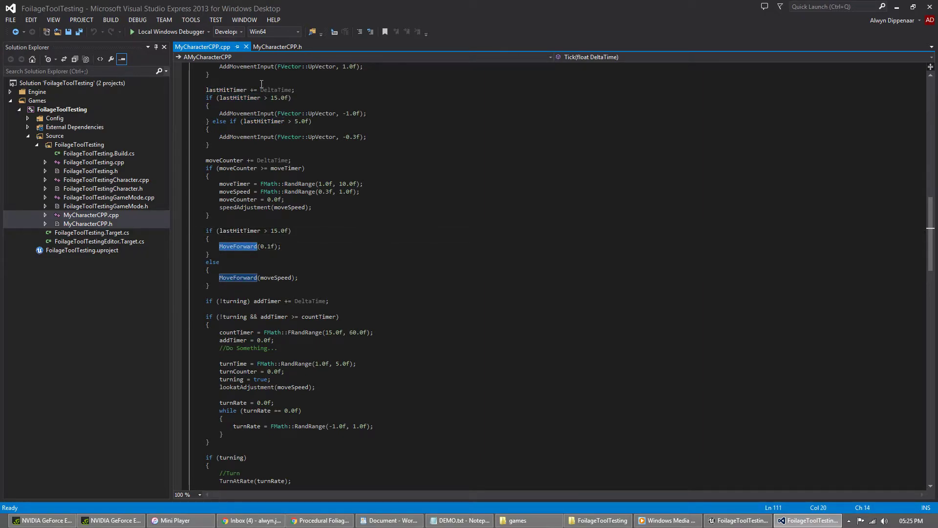
{"action": "scroll", "coordinate": [274, 147], "scroll_direction": "up", "scroll_amount": 3}
{"action": "scroll", "coordinate": [313, 234], "scroll_direction": "down", "scroll_amount": 3}
{"action": "scroll", "coordinate": [340, 243], "scroll_direction": "down", "scroll_amount": 2}
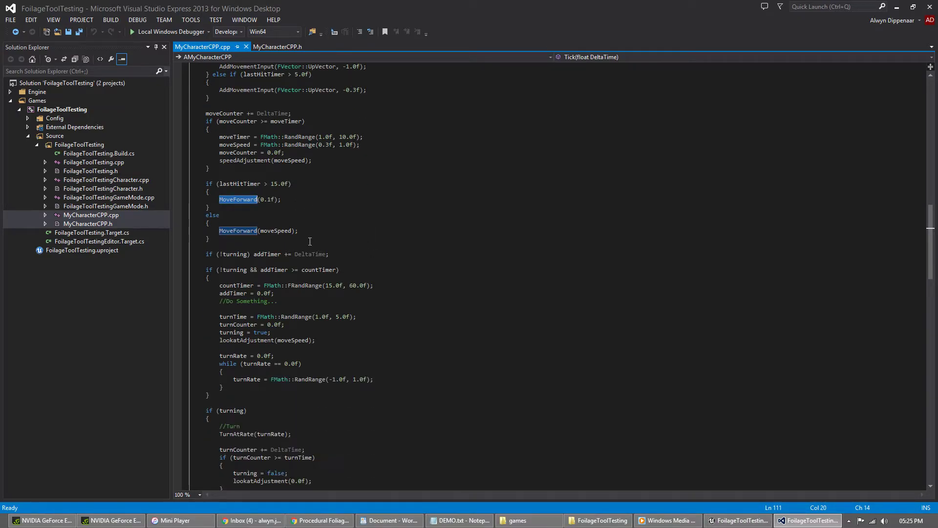
Step: Highlight the MoveForward(0.1f) and MoveForward(moveSpeed) lines in turn, followed by the moveSpeed argument
{"action": "left_click", "coordinate": [241, 230]}
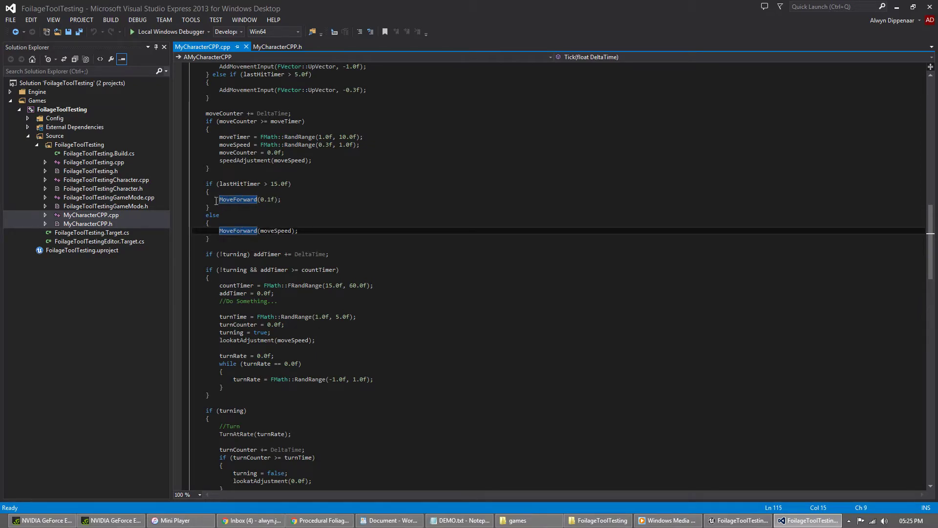
{"action": "left_click_drag", "start_coordinate": [216, 201], "coordinate": [286, 198]}
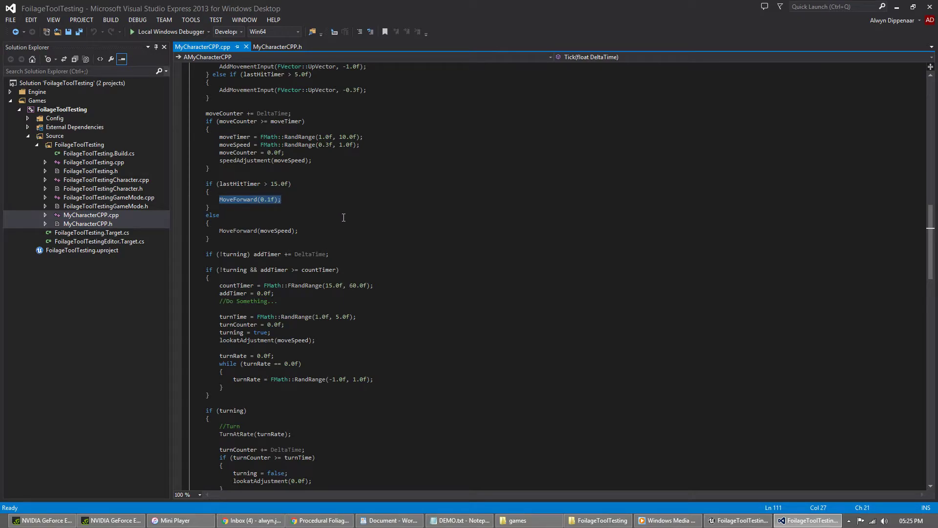
{"action": "left_click_drag", "start_coordinate": [220, 231], "coordinate": [303, 229]}
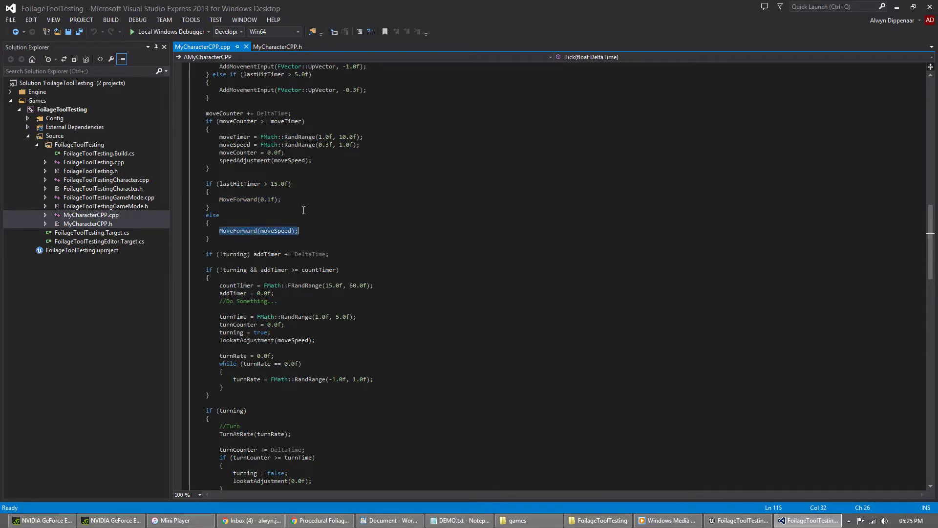
{"action": "double_click", "coordinate": [277, 231]}
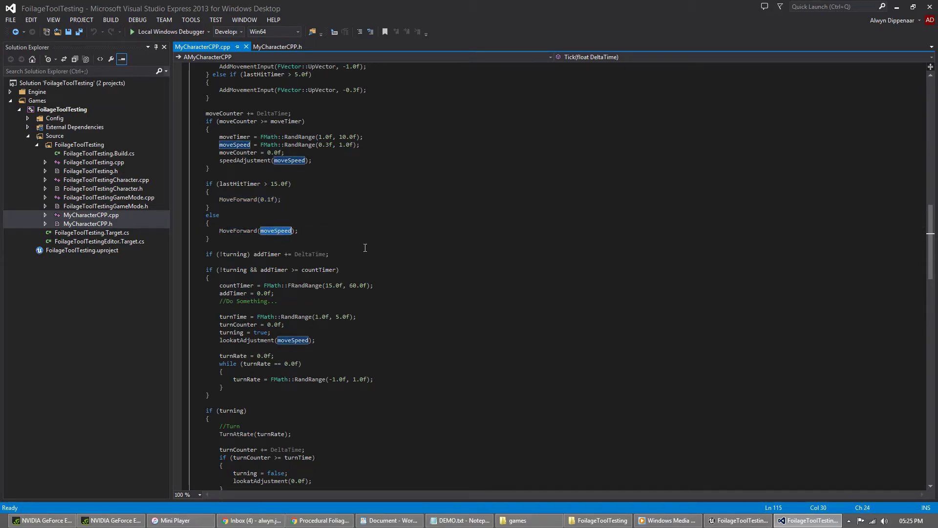
Step: Highlight the if (!turning) addTimer increment and the whole if (!turning && addTimer >= countTimer) block
{"action": "scroll", "coordinate": [334, 209], "scroll_direction": "down", "scroll_amount": 3}
{"action": "left_click_drag", "start_coordinate": [205, 184], "coordinate": [331, 185]}
{"action": "left_click_drag", "start_coordinate": [205, 199], "coordinate": [255, 325]}
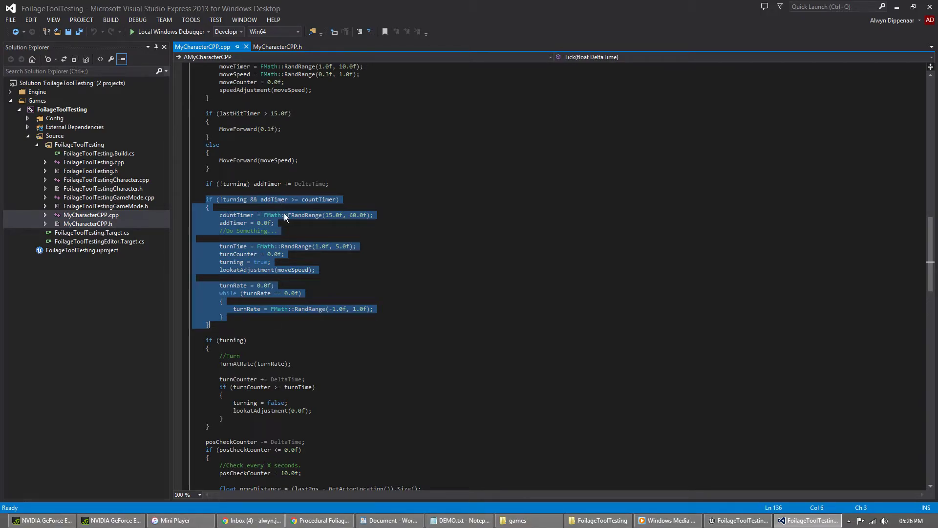
Step: Highlight the turnTime line, the lookatAdjustment call and the turnRate while loop inside the if (!turning && addTimer >= countTimer) block
{"action": "left_click", "coordinate": [304, 215]}
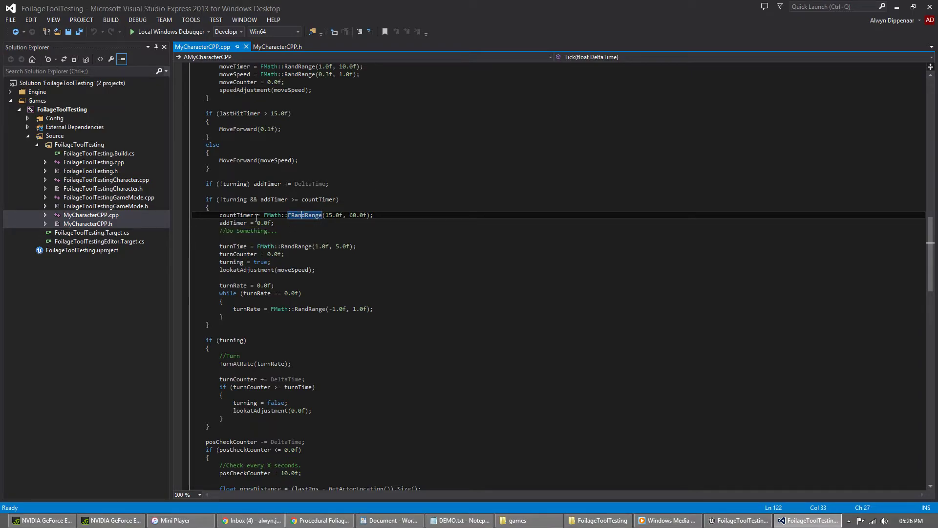
{"action": "left_click", "coordinate": [233, 246]}
{"action": "left_click_drag", "start_coordinate": [234, 246], "coordinate": [363, 249]}
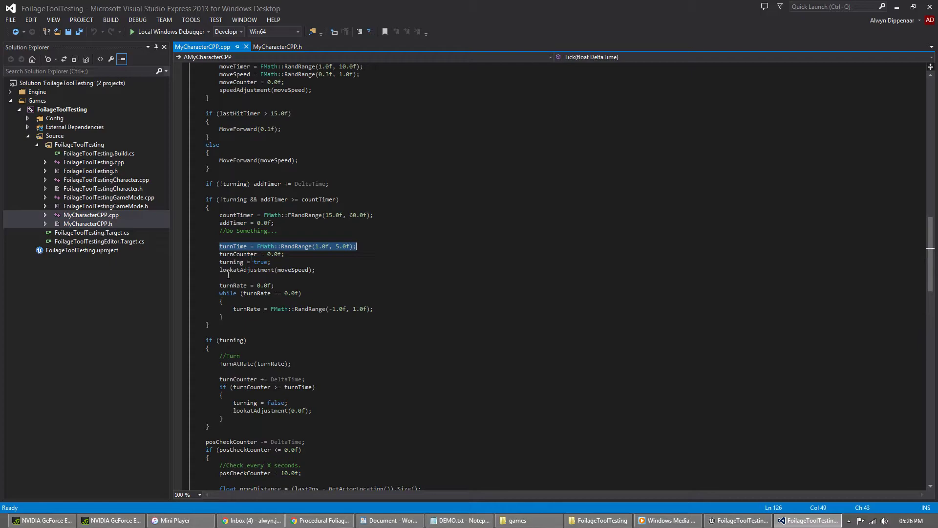
{"action": "double_click", "coordinate": [243, 270]}
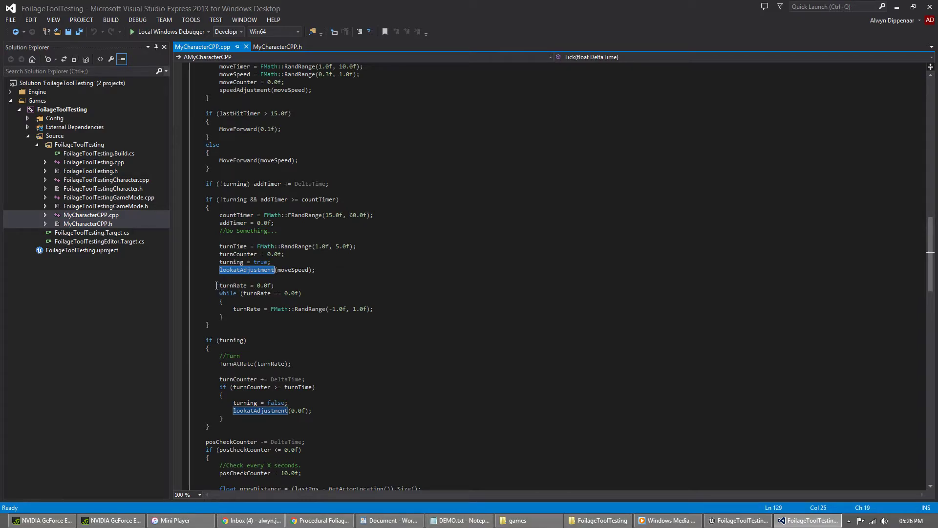
{"action": "left_click_drag", "start_coordinate": [219, 287], "coordinate": [261, 316]}
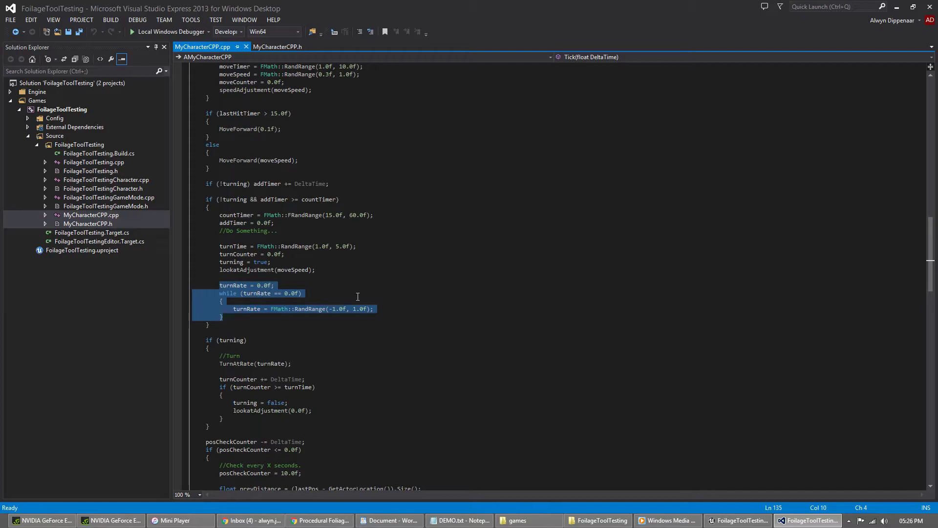
Step: Highlight the TurnAtRate call in the if (turning) block and look through the file for the movement function definitions
{"action": "scroll", "coordinate": [239, 238], "scroll_direction": "down", "scroll_amount": 5}
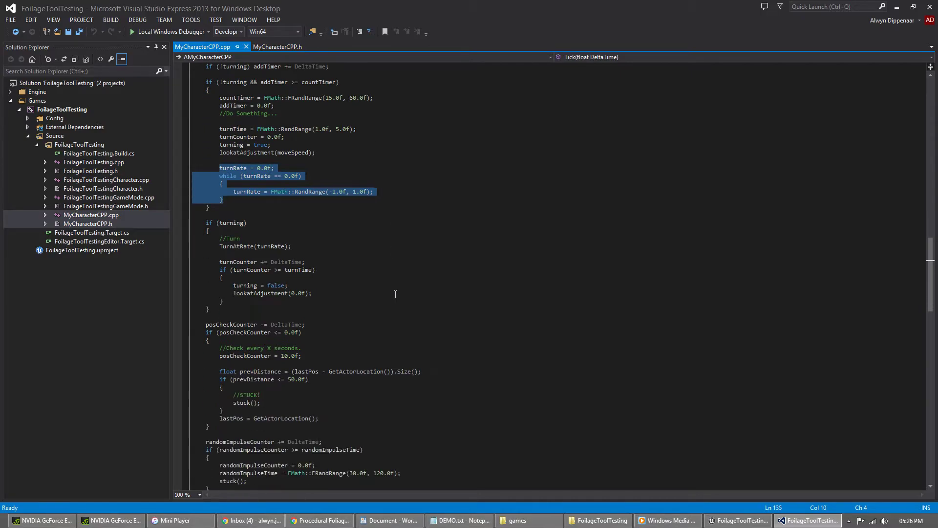
{"action": "double_click", "coordinate": [248, 246]}
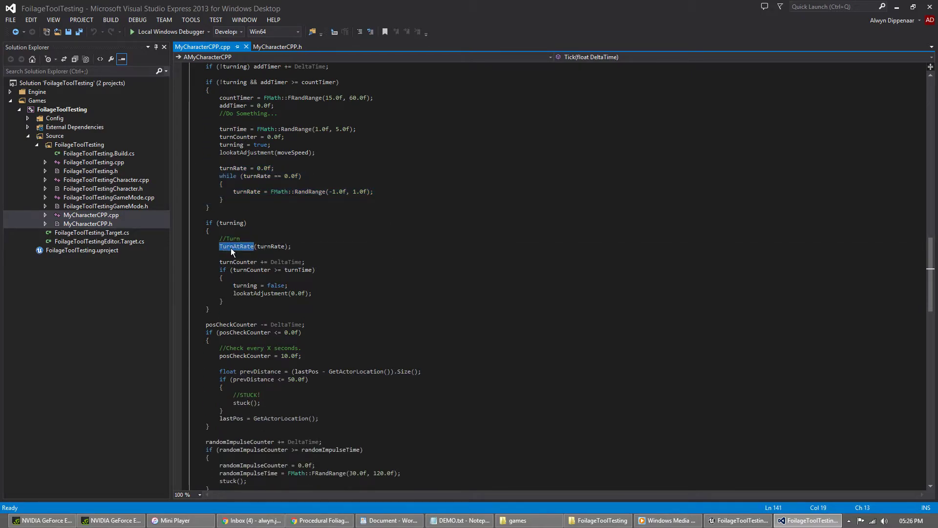
{"action": "scroll", "coordinate": [248, 157], "scroll_direction": "up", "scroll_amount": 6}
{"action": "scroll", "coordinate": [248, 157], "scroll_direction": "down", "scroll_amount": 20}
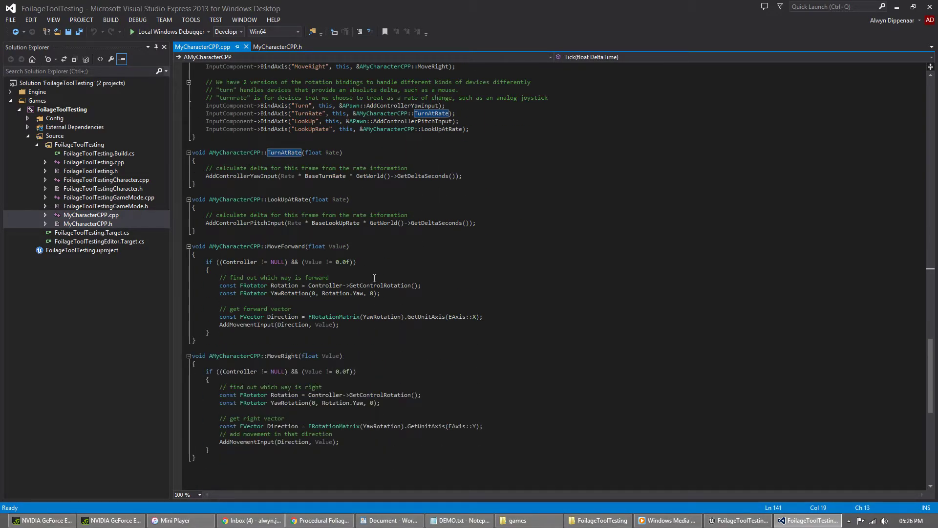
{"action": "scroll", "coordinate": [374, 277], "scroll_direction": "down", "scroll_amount": 4}
{"action": "scroll", "coordinate": [363, 262], "scroll_direction": "up", "scroll_amount": 11}
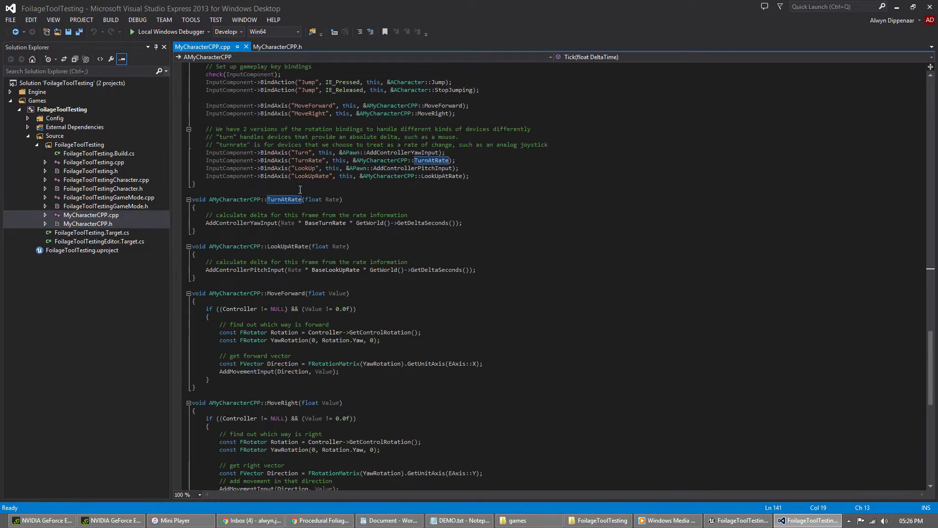
{"action": "scroll", "coordinate": [362, 220], "scroll_direction": "up", "scroll_amount": 6}
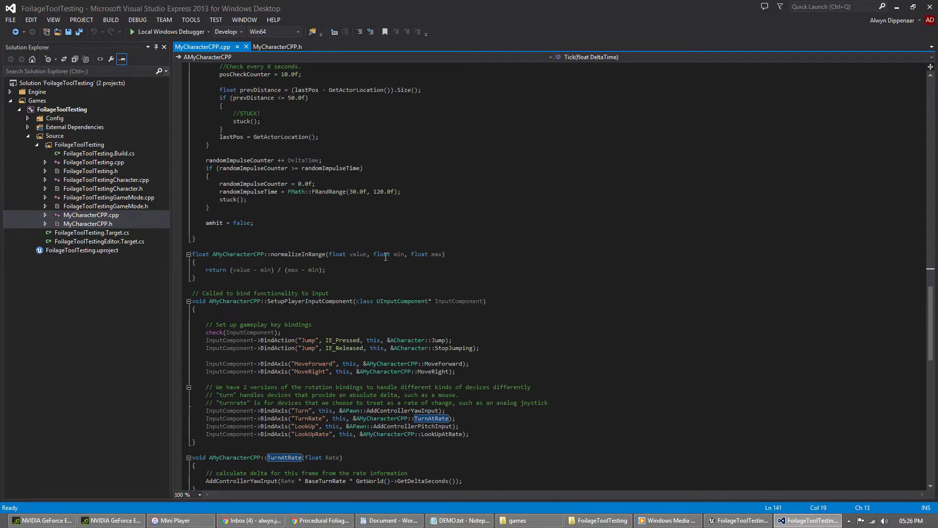
{"action": "scroll", "coordinate": [367, 221], "scroll_direction": "up", "scroll_amount": 20}
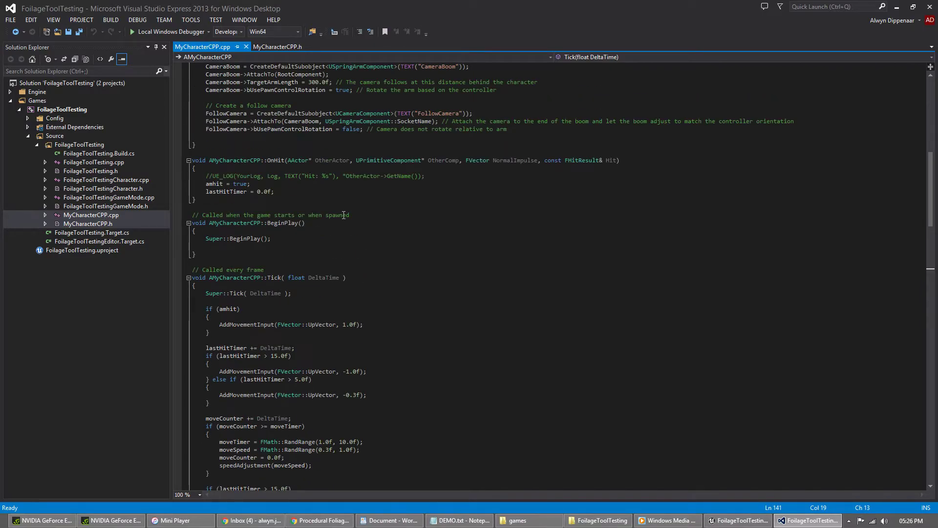
{"action": "scroll", "coordinate": [364, 216], "scroll_direction": "up", "scroll_amount": 20}
{"action": "scroll", "coordinate": [443, 269], "scroll_direction": "down", "scroll_amount": 20}
{"action": "scroll", "coordinate": [443, 269], "scroll_direction": "down", "scroll_amount": 20}
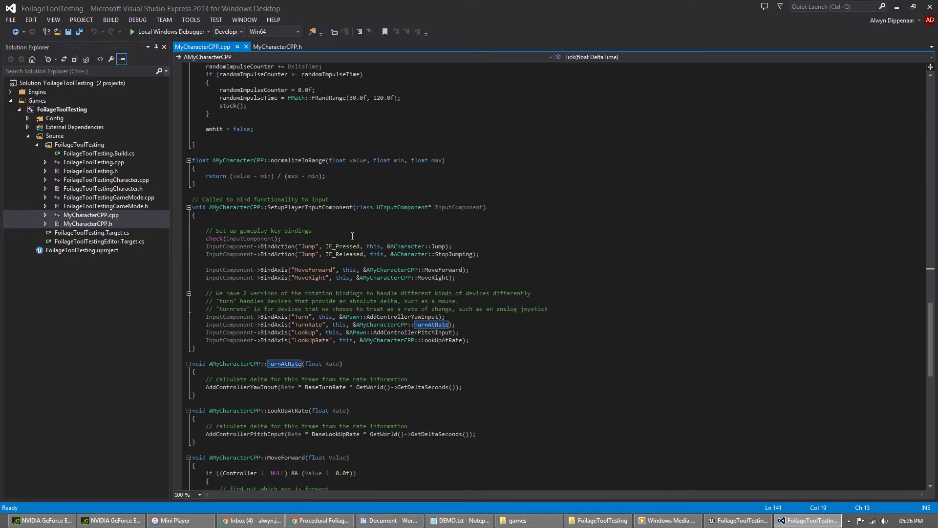
{"action": "scroll", "coordinate": [352, 236], "scroll_direction": "down", "scroll_amount": 10}
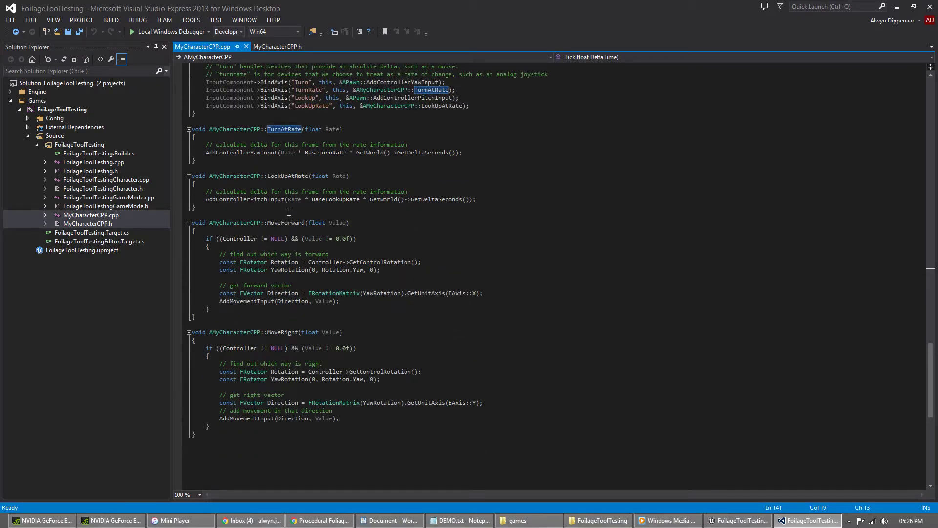
Step: Highlight the MoveForward definition's name, its two FRotator lines and its AddMovementInput(Direction, Value) call
{"action": "double_click", "coordinate": [286, 223]}
{"action": "mouse_move", "coordinate": [205, 239]}
{"action": "left_mouse_down"}
{"action": "mouse_move", "coordinate": [247, 238]}
{"action": "mouse_move", "coordinate": [196, 231]}
{"action": "left_mouse_up"}
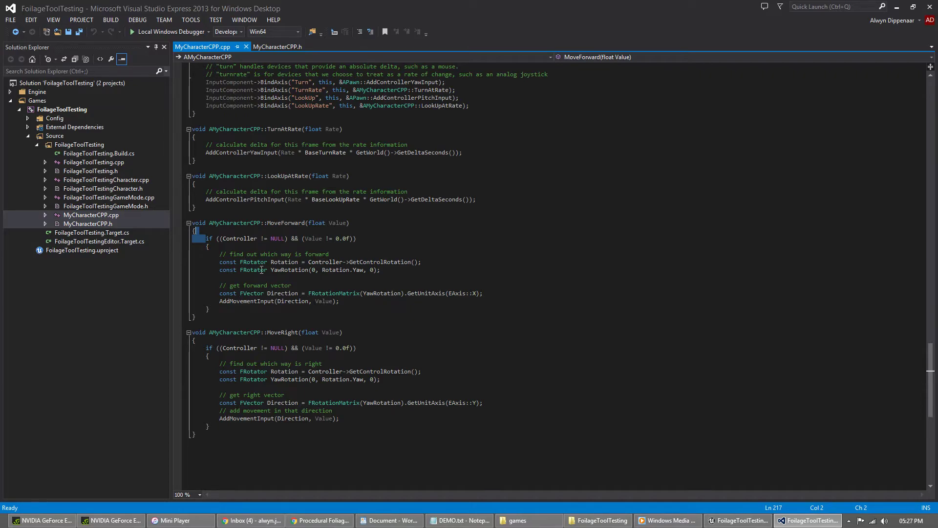
{"action": "left_click_drag", "start_coordinate": [219, 262], "coordinate": [440, 274]}
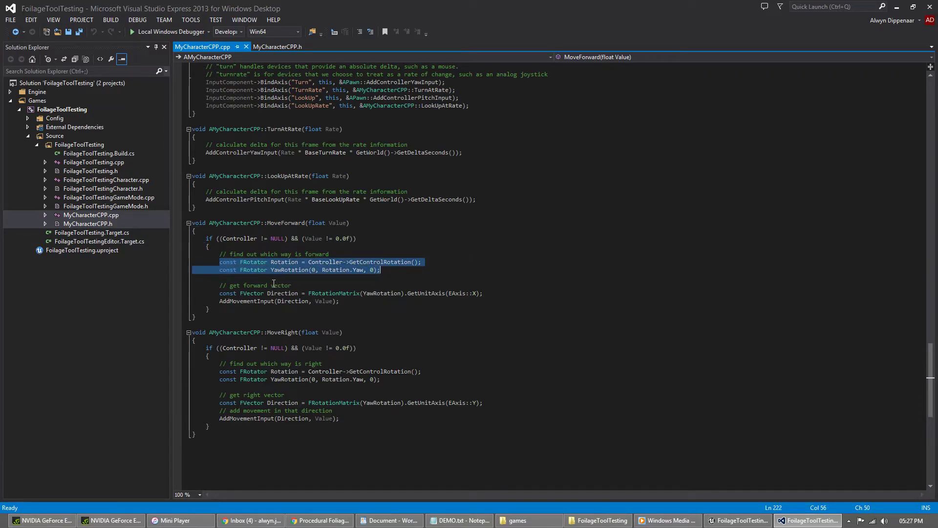
{"action": "left_click_drag", "start_coordinate": [219, 301], "coordinate": [374, 303]}
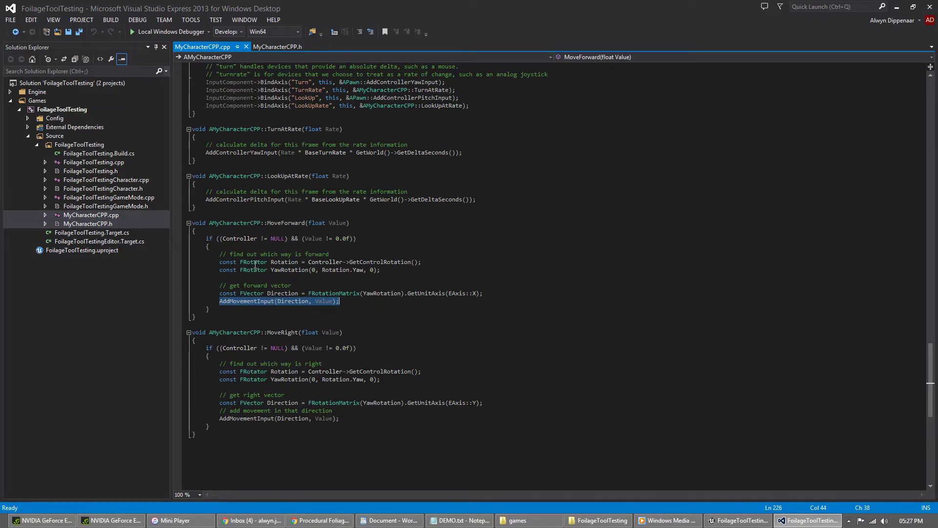
Step: Highlight MoveForward's GetControlRotation line, the AddControllerYawInput line in TurnAtRate, and the MoveForward function name
{"action": "left_click_drag", "start_coordinate": [219, 262], "coordinate": [427, 263]}
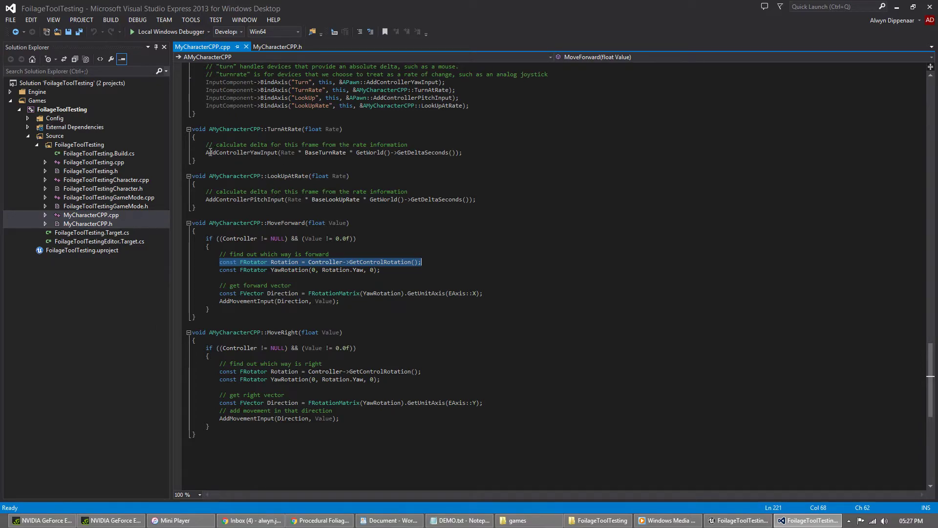
{"action": "left_click_drag", "start_coordinate": [209, 152], "coordinate": [465, 152]}
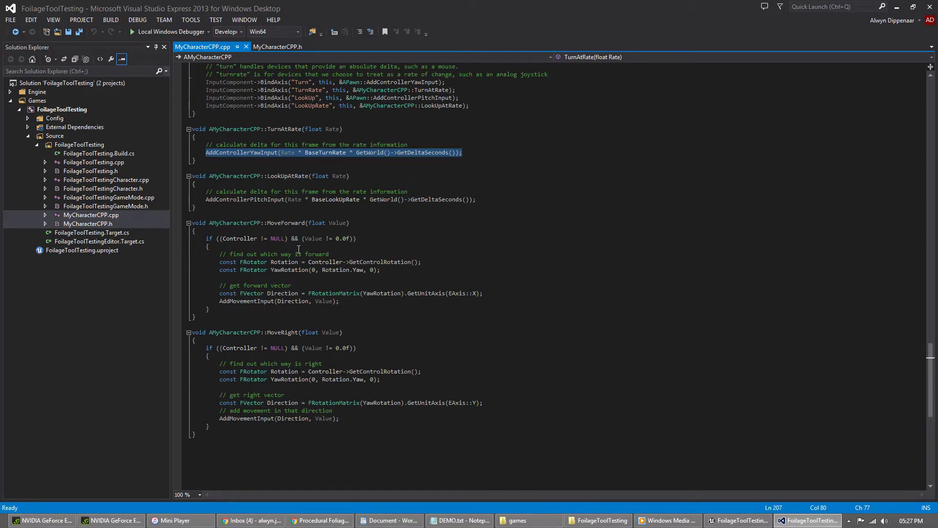
{"action": "double_click", "coordinate": [274, 223]}
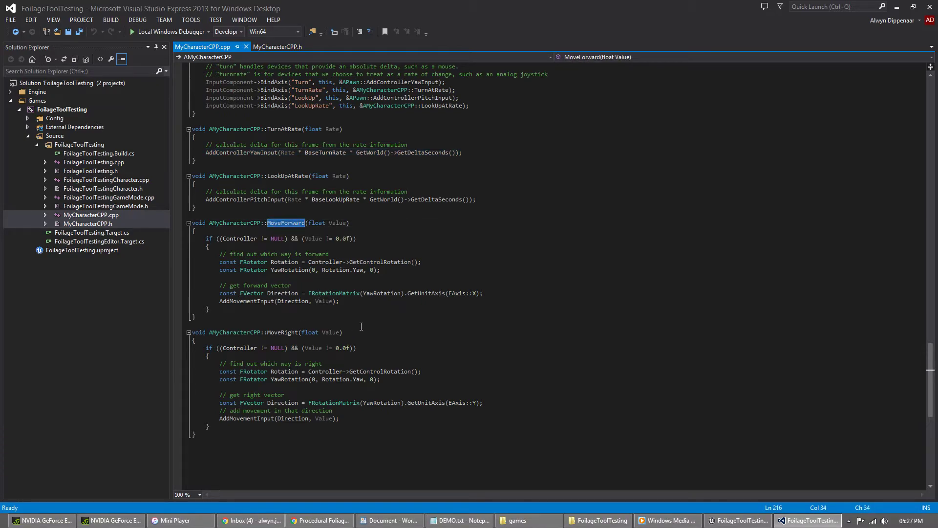
Step: Return to the if (turning) block in Tick and highlight its lookatAdjustment call
{"action": "scroll", "coordinate": [380, 252], "scroll_direction": "up", "scroll_amount": 20}
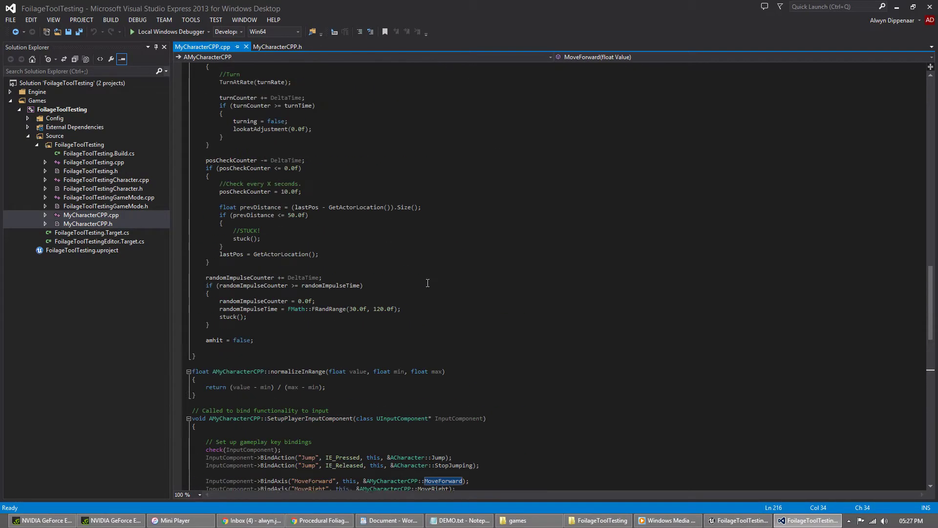
{"action": "scroll", "coordinate": [361, 257], "scroll_direction": "down", "scroll_amount": 2}
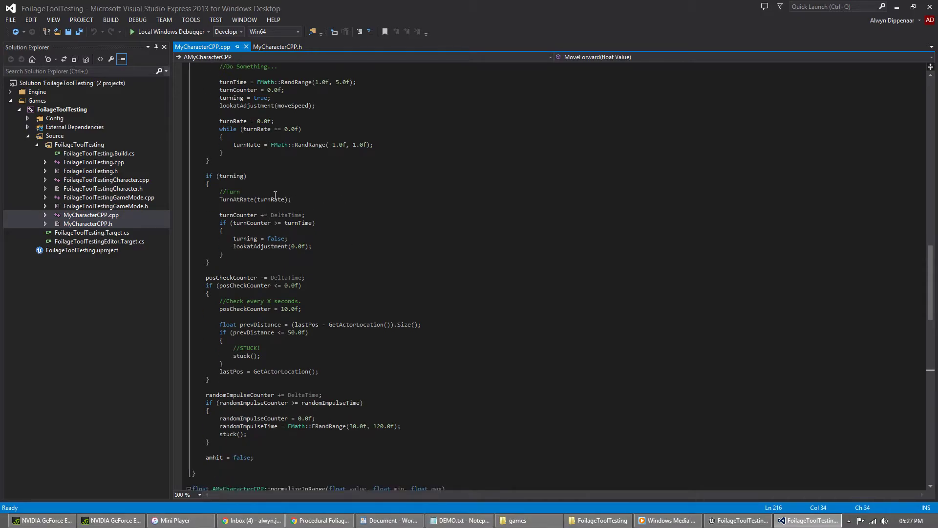
{"action": "double_click", "coordinate": [254, 246]}
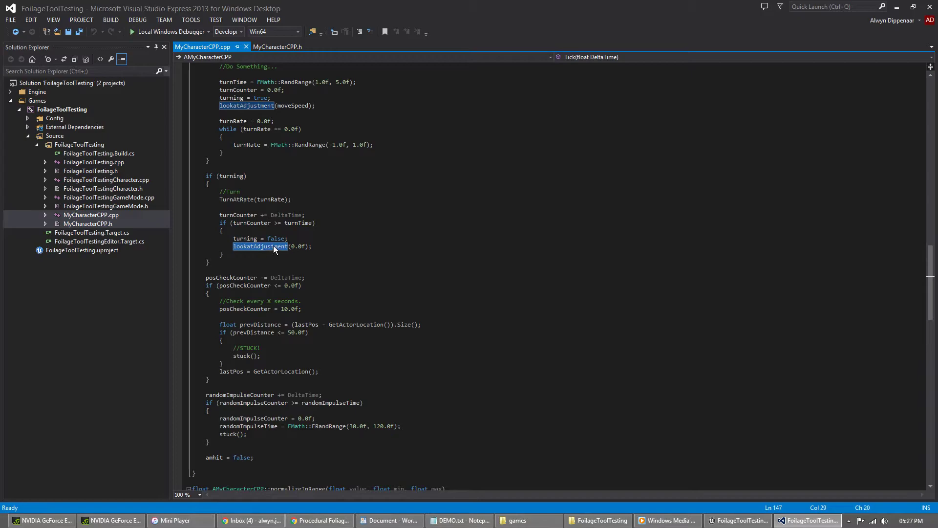
{"action": "scroll", "coordinate": [363, 265], "scroll_direction": "down", "scroll_amount": 2}
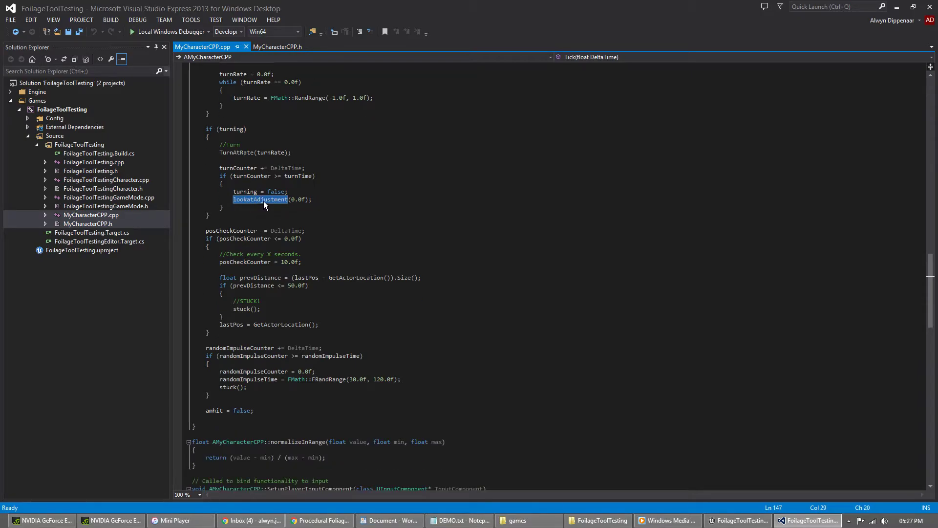
Step: Highlight the posCheckCounter variable and the whole if (posCheckCounter <= 0.0f) block
{"action": "scroll", "coordinate": [208, 222], "scroll_direction": "down", "scroll_amount": 1}
{"action": "double_click", "coordinate": [238, 214]}
{"action": "scroll", "coordinate": [363, 240], "scroll_direction": "down", "scroll_amount": 2}
{"action": "left_click_drag", "start_coordinate": [207, 168], "coordinate": [239, 264]}
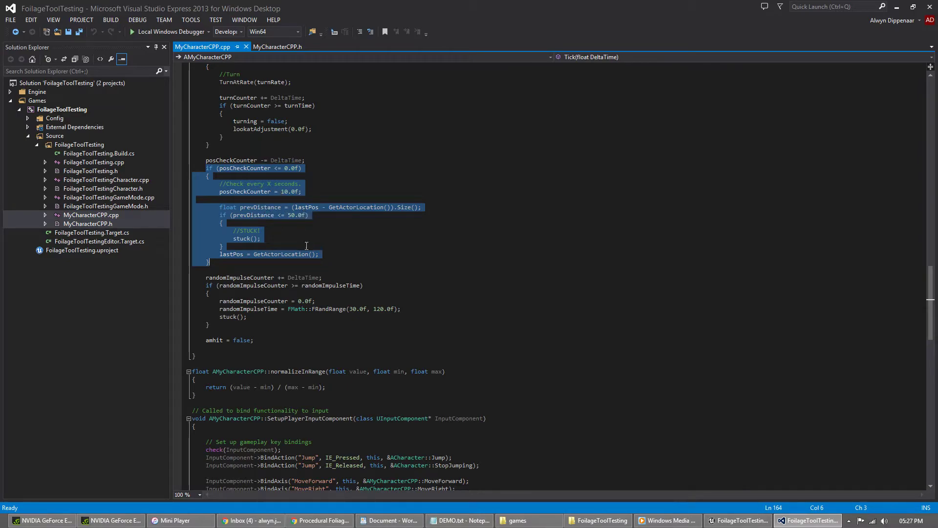
Step: Examine the prevDistance calculation, its 50.0f condition and the posCheckCounter reset, and highlight the stuck call below the STUCK comment
{"action": "left_click", "coordinate": [281, 205]}
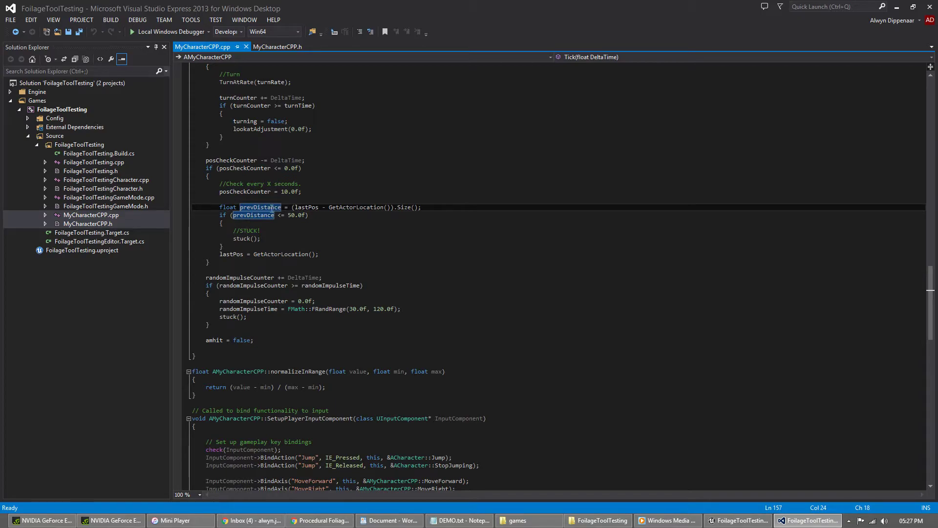
{"action": "triple_click", "coordinate": [287, 216]}
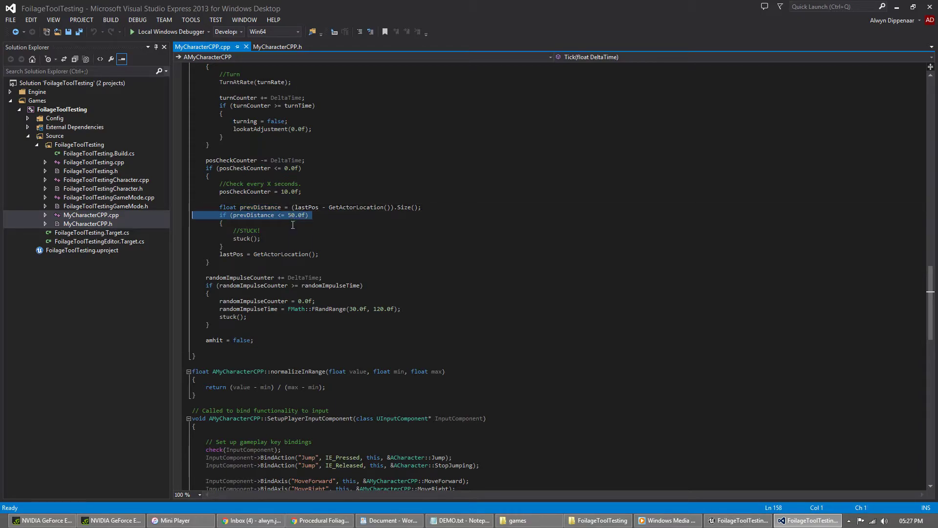
{"action": "left_click", "coordinate": [296, 215]}
{"action": "left_click", "coordinate": [282, 192]}
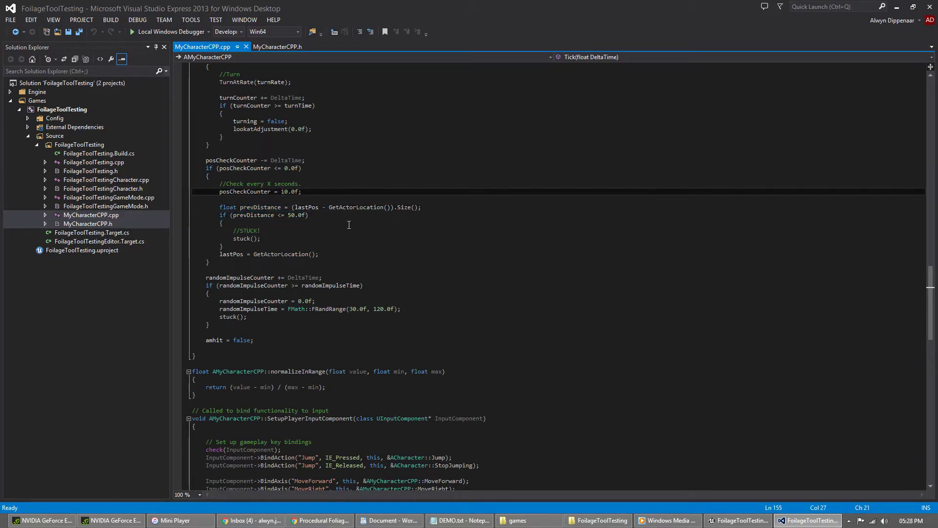
{"action": "double_click", "coordinate": [243, 238]}
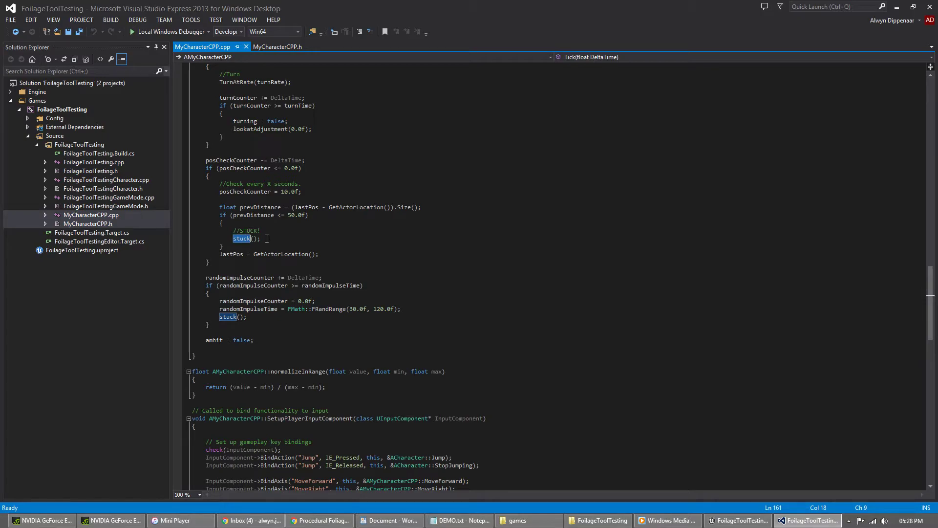
{"action": "left_click", "coordinate": [267, 238]}
{"action": "double_click", "coordinate": [242, 239]}
Step: Highlight the randomImpulseCounter code with its if block, followed by the stuck() call inside it
{"action": "scroll", "coordinate": [227, 243], "scroll_direction": "down", "scroll_amount": 2}
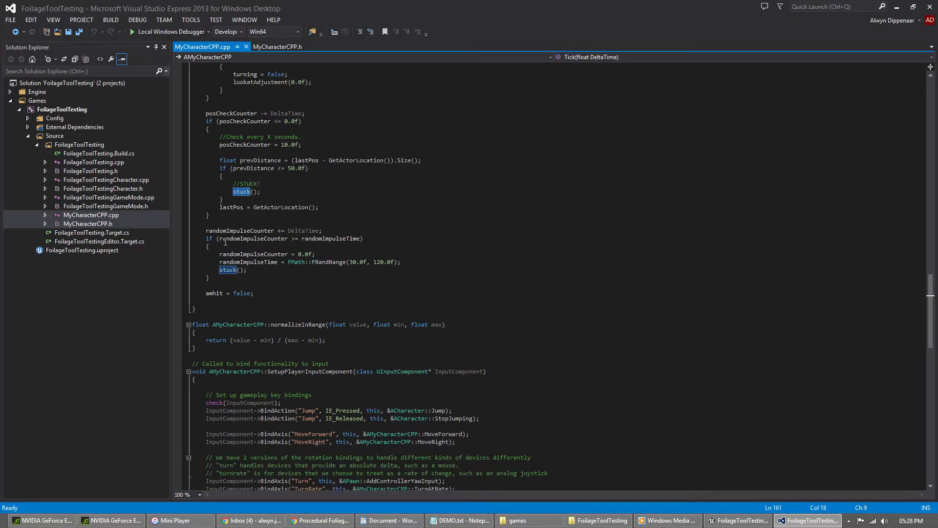
{"action": "left_click_drag", "start_coordinate": [203, 231], "coordinate": [232, 282]}
{"action": "double_click", "coordinate": [228, 271]}
{"action": "left_click", "coordinate": [227, 270]}
{"action": "left_click_drag", "start_coordinate": [220, 270], "coordinate": [247, 269]}
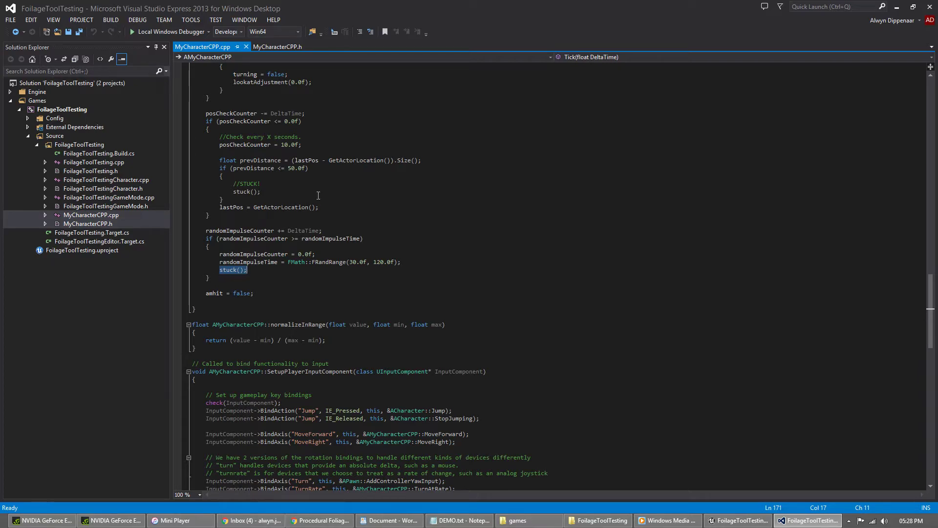
Step: Highlight the normalizeInRange function signature and review the input bindings and movement functions below it
{"action": "scroll", "coordinate": [360, 287], "scroll_direction": "down", "scroll_amount": 5}
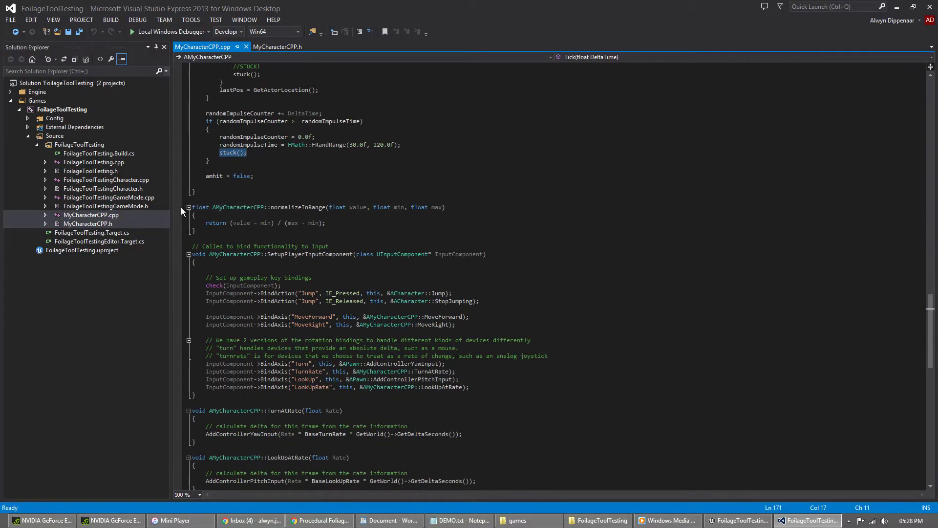
{"action": "left_click_drag", "start_coordinate": [197, 206], "coordinate": [450, 216]}
{"action": "scroll", "coordinate": [474, 238], "scroll_direction": "down", "scroll_amount": 6}
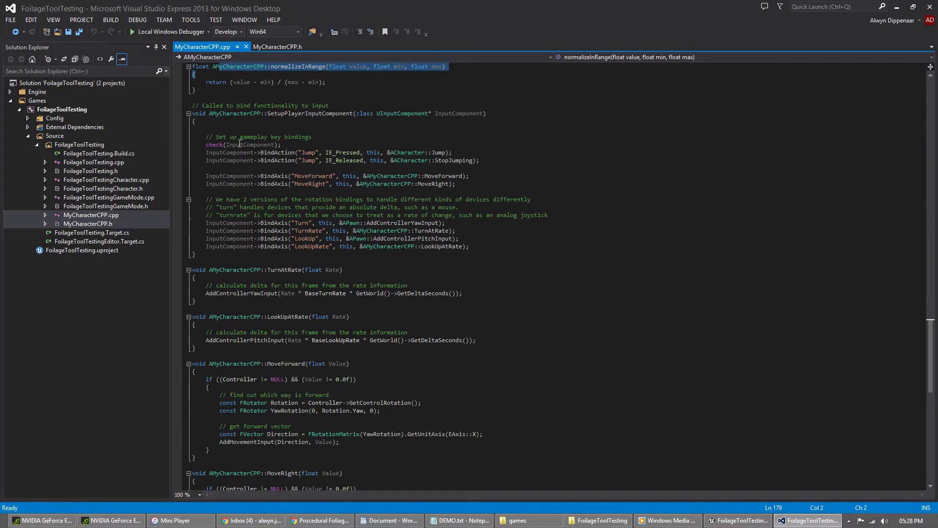
{"action": "scroll", "coordinate": [472, 240], "scroll_direction": "down", "scroll_amount": 3}
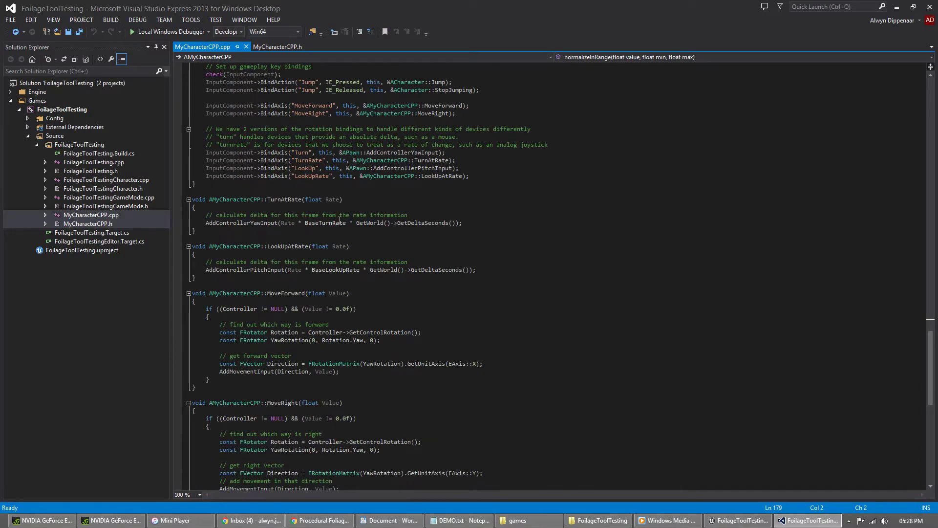
{"action": "scroll", "coordinate": [339, 220], "scroll_direction": "down", "scroll_amount": 7}
{"action": "scroll", "coordinate": [329, 289], "scroll_direction": "up", "scroll_amount": 4}
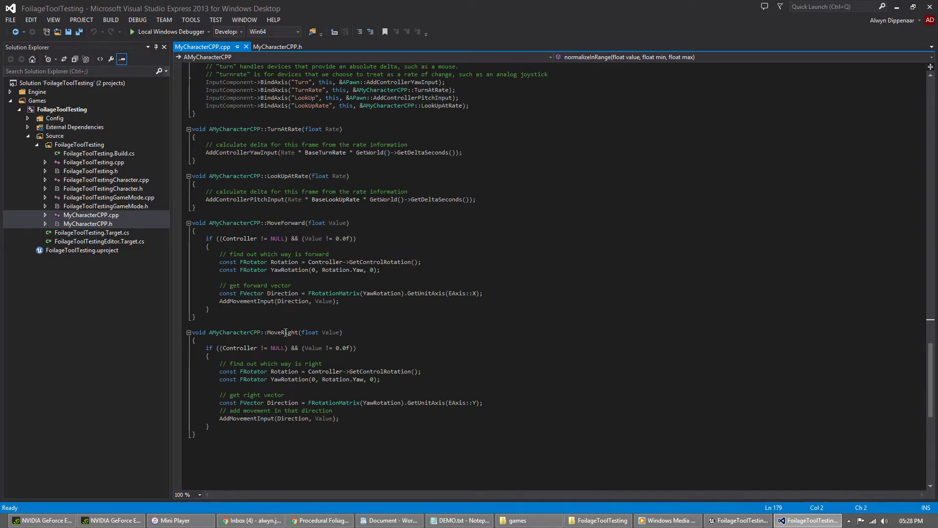
Step: Highlight the TurnAtRate definition's name and the AddMovementInput call in Tick's if (amhit) block
{"action": "double_click", "coordinate": [284, 129]}
{"action": "scroll", "coordinate": [387, 230], "scroll_direction": "up", "scroll_amount": 15}
{"action": "scroll", "coordinate": [387, 230], "scroll_direction": "up", "scroll_amount": 16}
{"action": "double_click", "coordinate": [240, 300]}
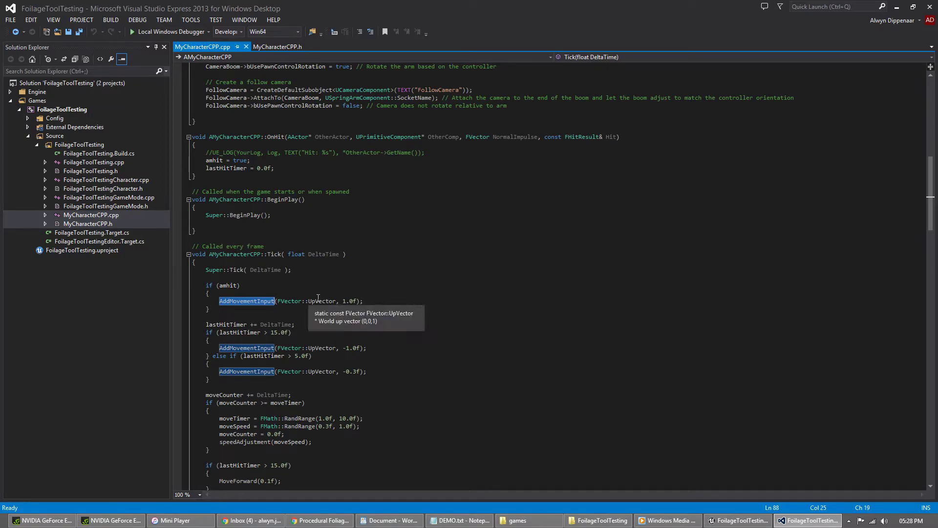
Step: Close the Visual Studio window to get back to the Unreal Editor
{"action": "left_click", "coordinate": [913, 7]}
{"action": "left_click", "coordinate": [772, 64]}
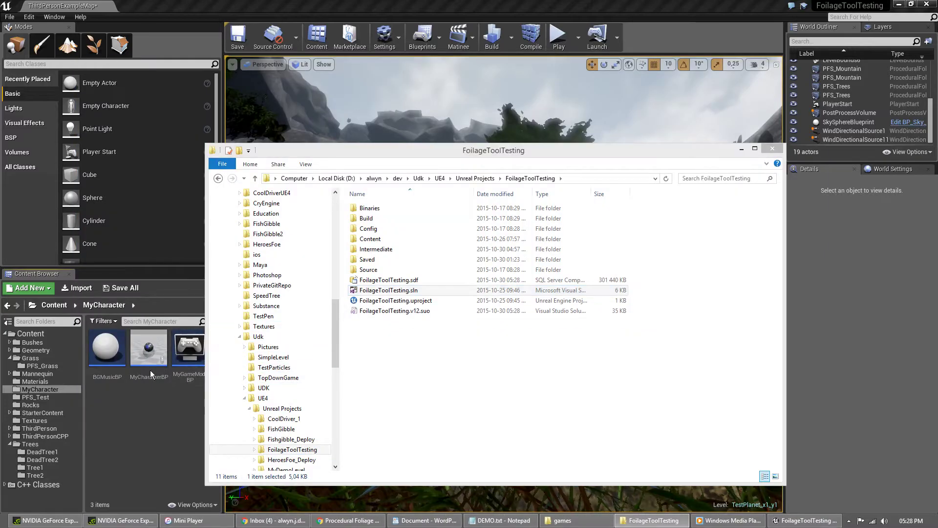
Step: Open the MyCharacterBP blueprint in a maximized window and view its event graph and the character model in the viewport
{"action": "double_click", "coordinate": [150, 371]}
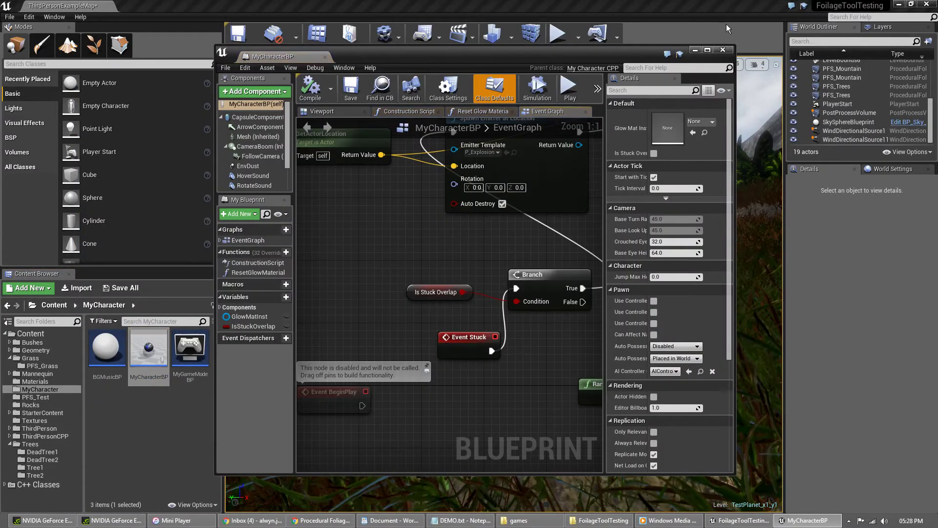
{"action": "left_click", "coordinate": [707, 50]}
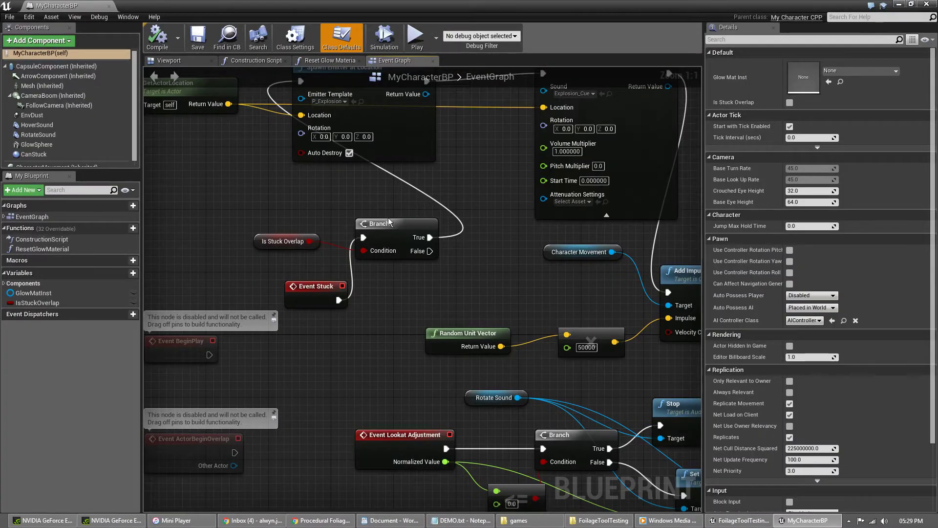
{"action": "scroll", "coordinate": [395, 216], "scroll_direction": "down", "scroll_amount": 4}
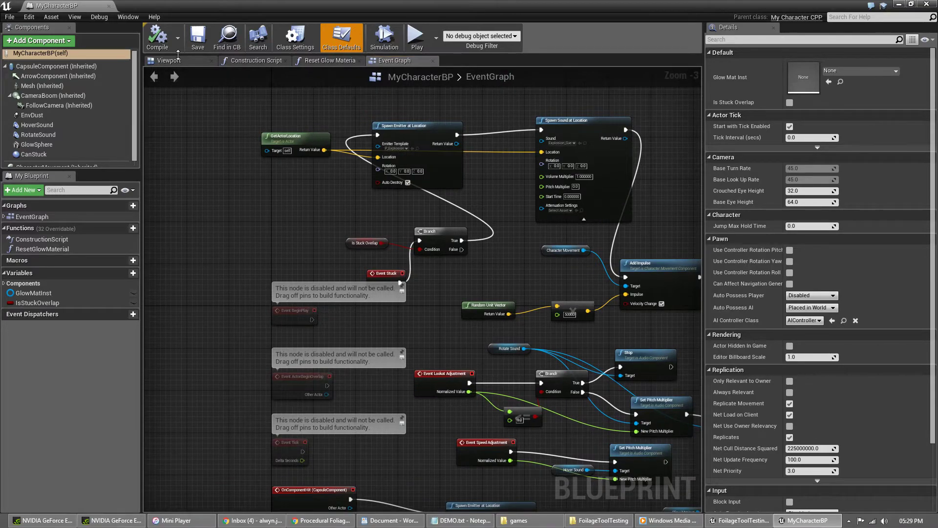
{"action": "left_click", "coordinate": [172, 61]}
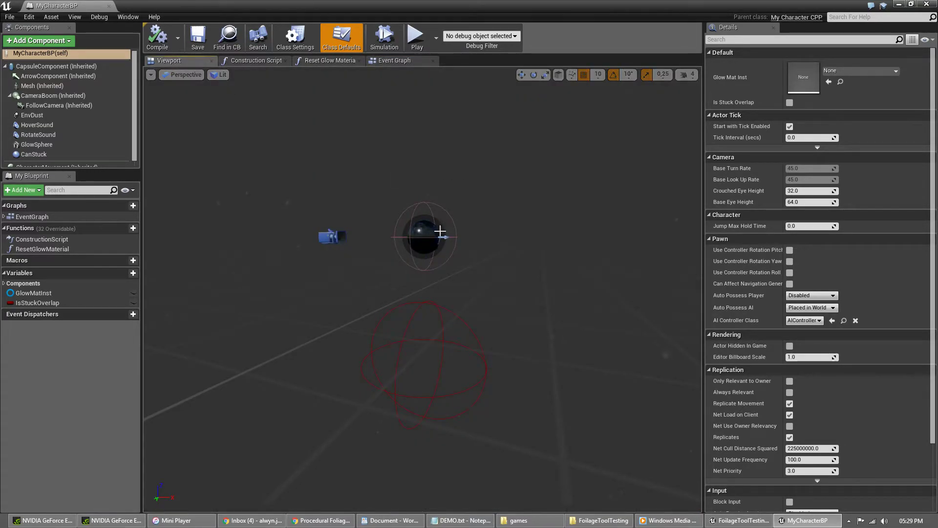
{"action": "scroll", "coordinate": [434, 236], "scroll_direction": "up", "scroll_amount": 5}
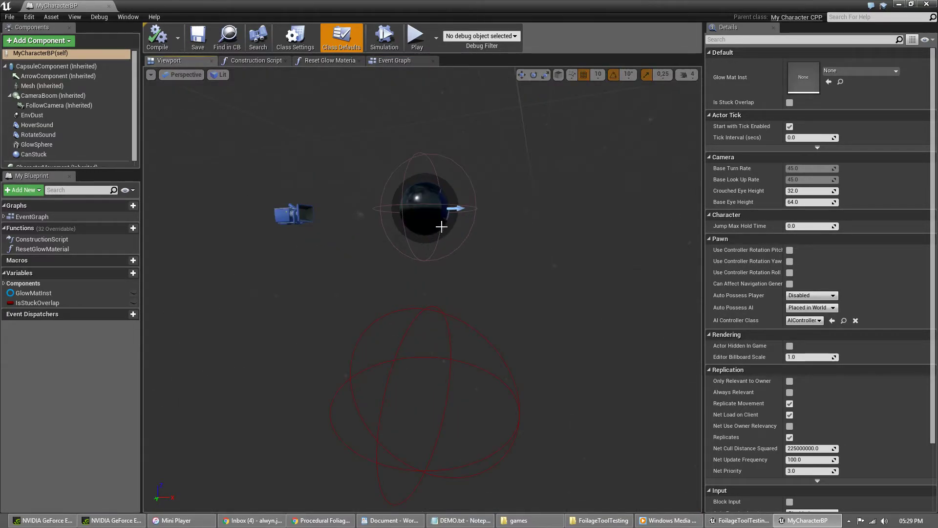
{"action": "right_click_drag", "start_coordinate": [440, 177], "coordinate": [416, 159]}
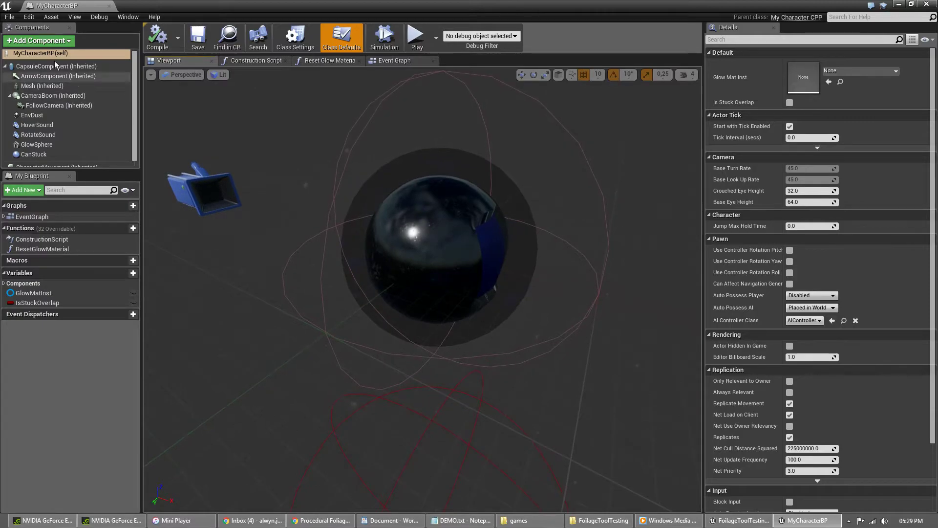
Step: Select the inherited CapsuleComponent and examine its shape, physics, collision and event settings
{"action": "left_click", "coordinate": [55, 66]}
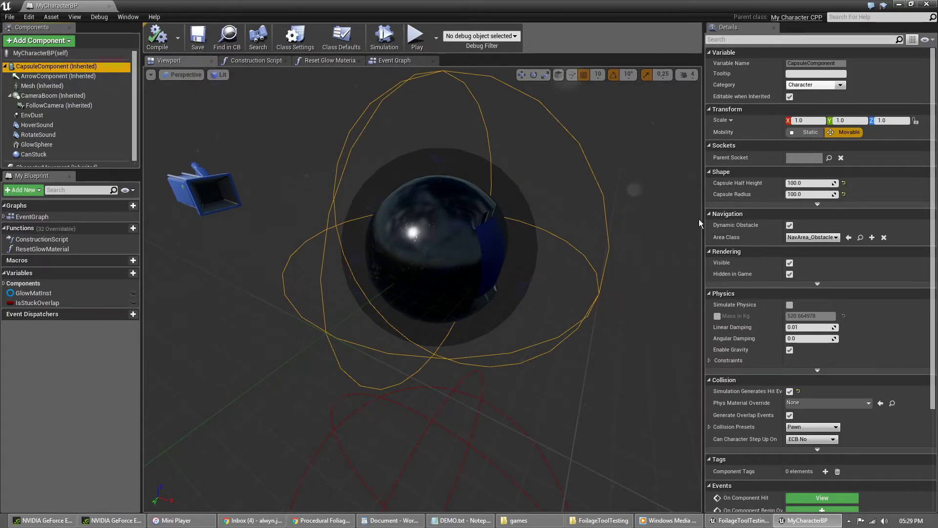
{"action": "scroll", "coordinate": [870, 301], "scroll_direction": "down", "scroll_amount": 2}
{"action": "scroll", "coordinate": [868, 301], "scroll_direction": "down", "scroll_amount": 2}
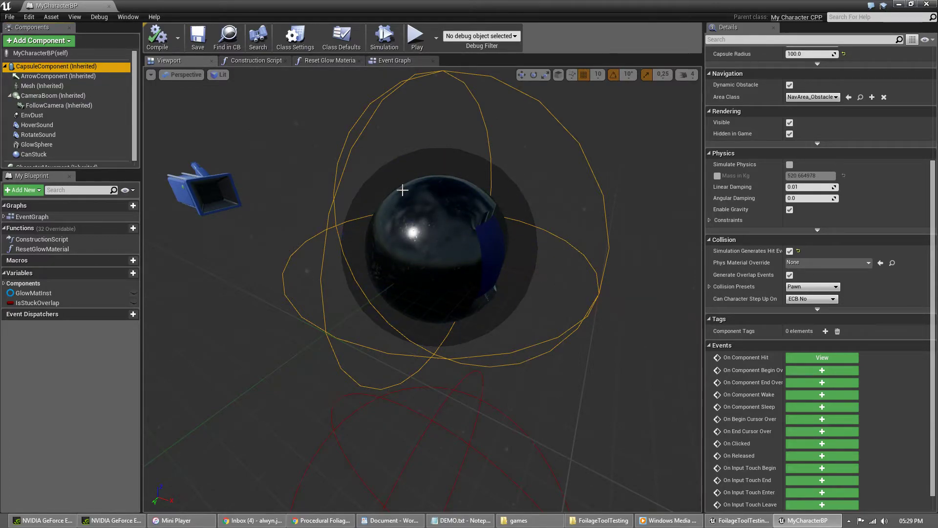
{"action": "scroll", "coordinate": [880, 169], "scroll_direction": "up", "scroll_amount": 3}
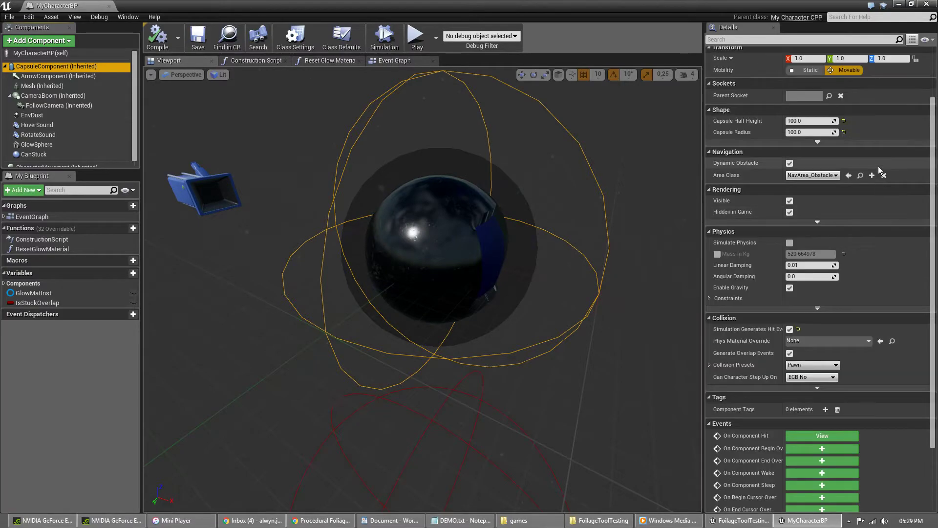
{"action": "scroll", "coordinate": [879, 166], "scroll_direction": "up", "scroll_amount": 3}
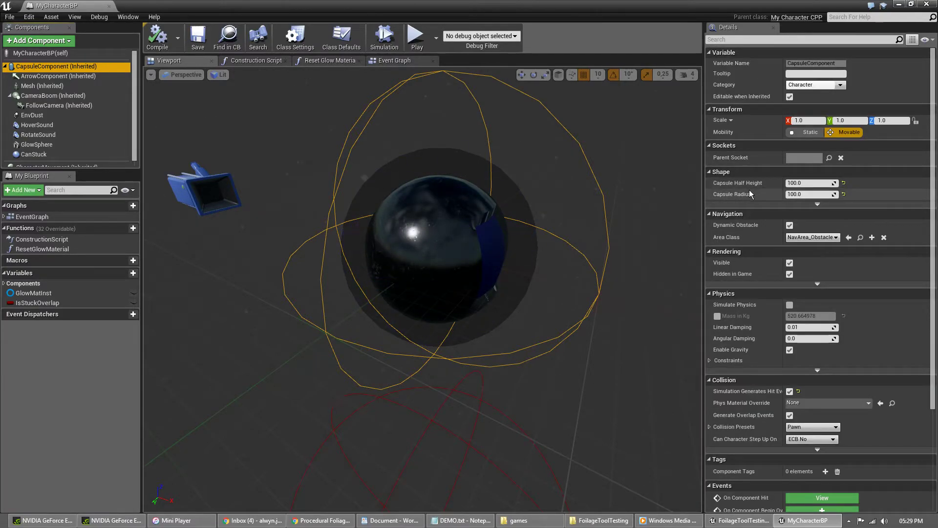
{"action": "scroll", "coordinate": [429, 241], "scroll_direction": "down", "scroll_amount": 5}
{"action": "scroll", "coordinate": [432, 246], "scroll_direction": "up", "scroll_amount": 5}
{"action": "mouse_move", "coordinate": [439, 267]}
{"action": "left_mouse_down"}
{"action": "mouse_move", "coordinate": [489, 283]}
{"action": "mouse_move", "coordinate": [425, 259]}
{"action": "left_mouse_up"}
{"action": "scroll", "coordinate": [888, 311], "scroll_direction": "down", "scroll_amount": 2}
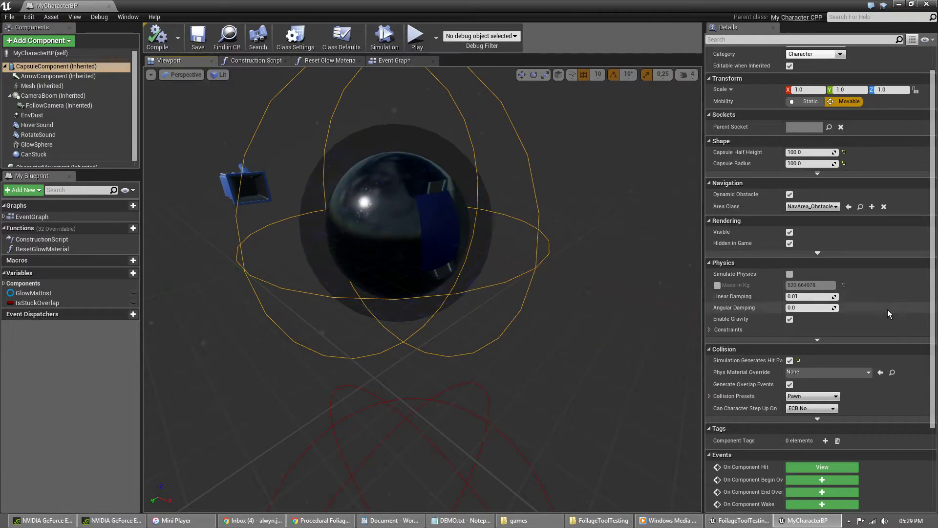
{"action": "scroll", "coordinate": [888, 311], "scroll_direction": "down", "scroll_amount": 7}
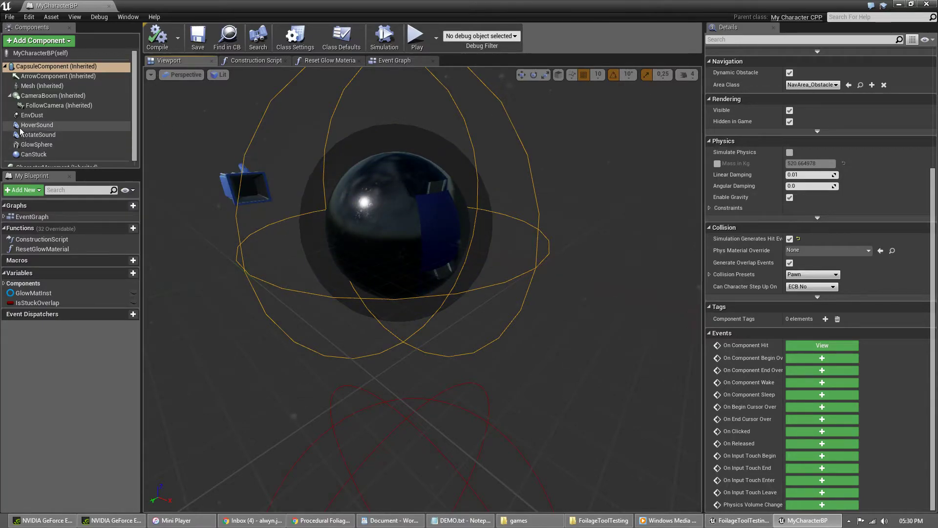
Step: Select the GlowSphere component and inspect its static mesh and material settings
{"action": "scroll", "coordinate": [58, 120], "scroll_direction": "down", "scroll_amount": 1}
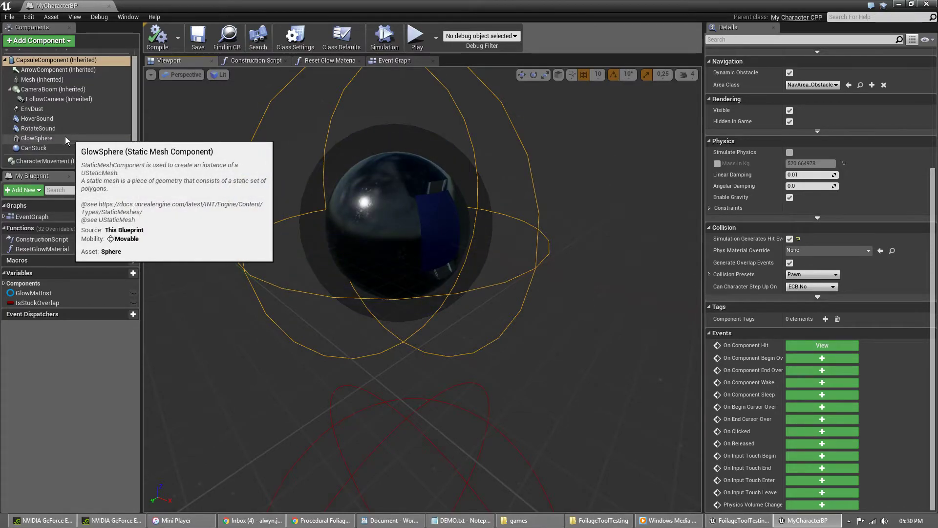
{"action": "left_click", "coordinate": [38, 138]}
{"action": "mouse_move", "coordinate": [332, 233]}
{"action": "left_mouse_down", "text": "alt"}
{"action": "mouse_move", "coordinate": [425, 230]}
{"action": "mouse_move", "coordinate": [339, 235]}
{"action": "mouse_move", "coordinate": [343, 247]}
{"action": "left_mouse_up", "text": "alt"}
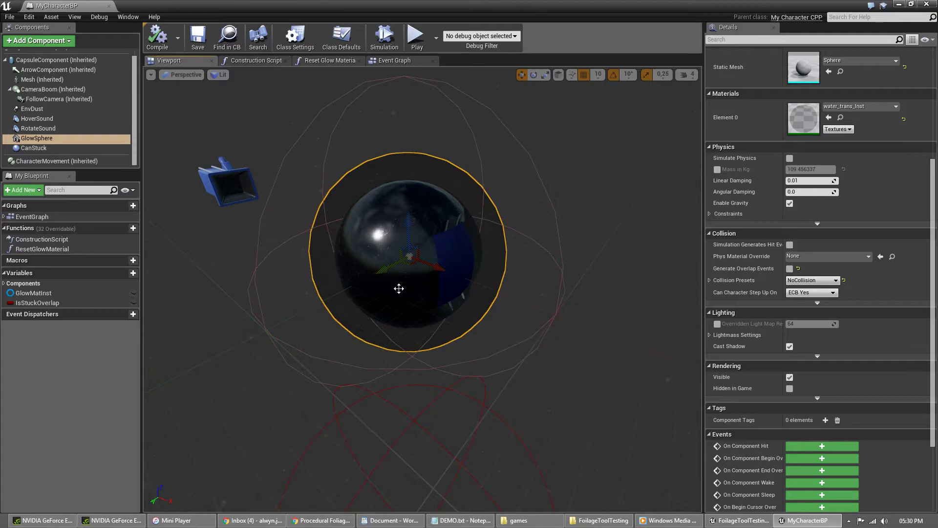
{"action": "scroll", "coordinate": [916, 163], "scroll_direction": "up", "scroll_amount": 5}
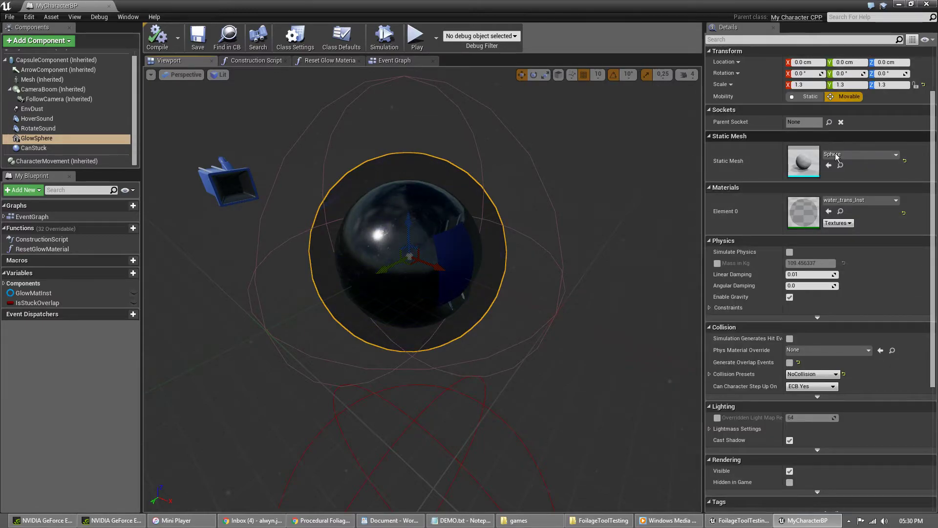
Step: Locate the GlowSphere's Element 0 material in the project content and open the water_trans_Inst material instance
{"action": "left_click", "coordinate": [841, 210]}
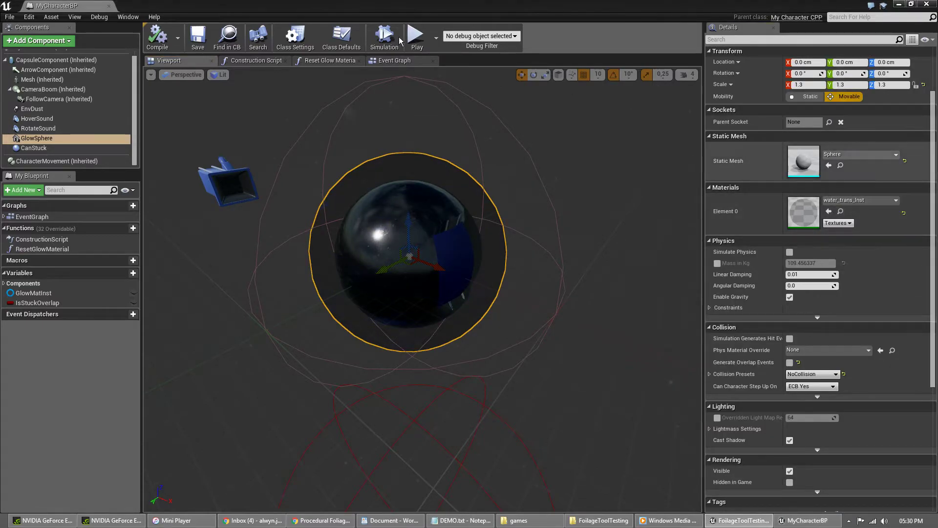
{"action": "left_click", "coordinate": [349, 5]}
{"action": "double_click", "coordinate": [348, 5]}
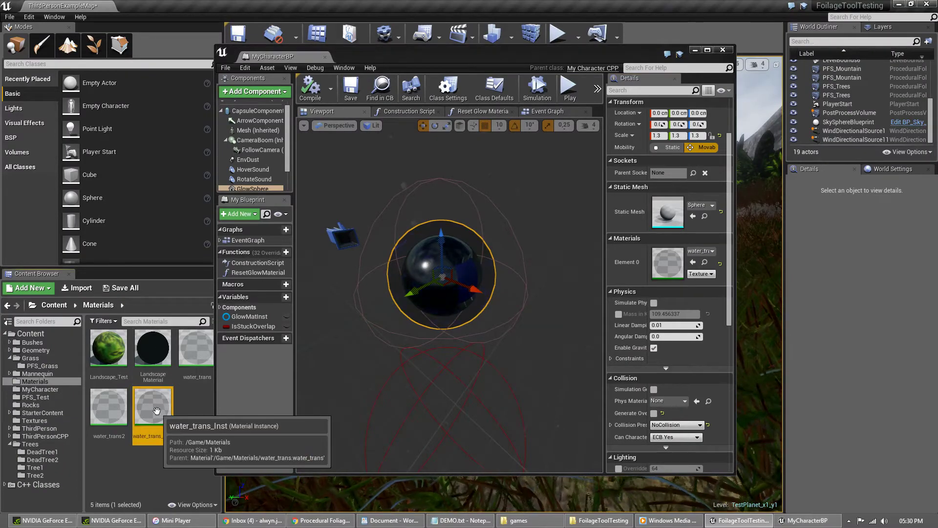
{"action": "double_click", "coordinate": [153, 407]}
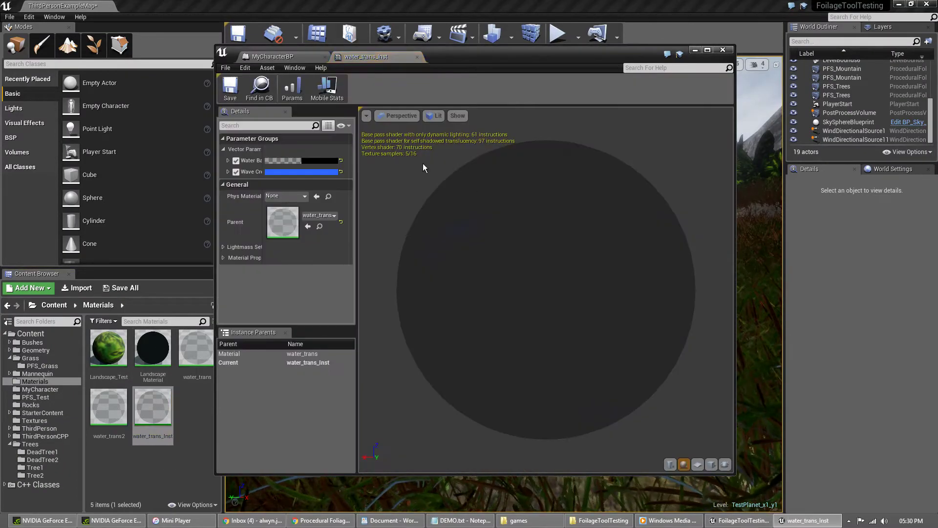
Step: Locate the instance's parent material and open water_trans in a maximized material editor
{"action": "left_click", "coordinate": [319, 227]}
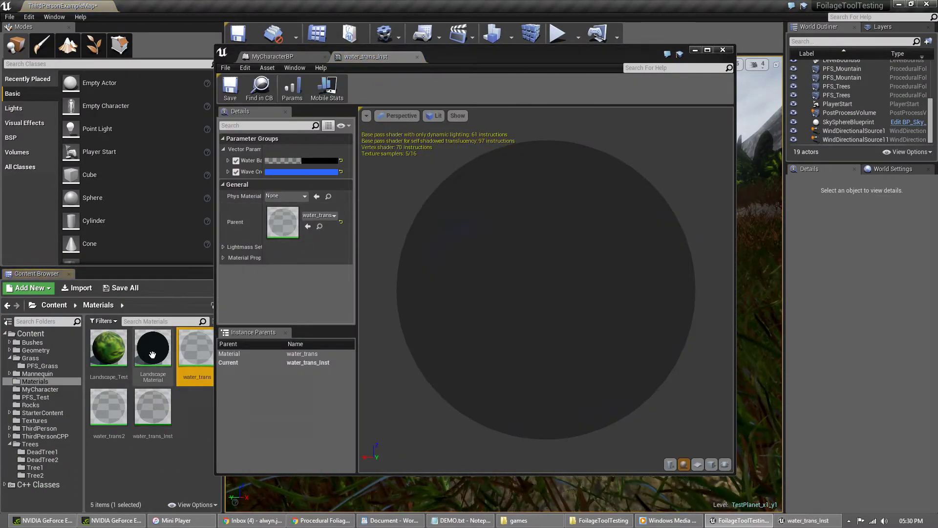
{"action": "double_click", "coordinate": [200, 351]}
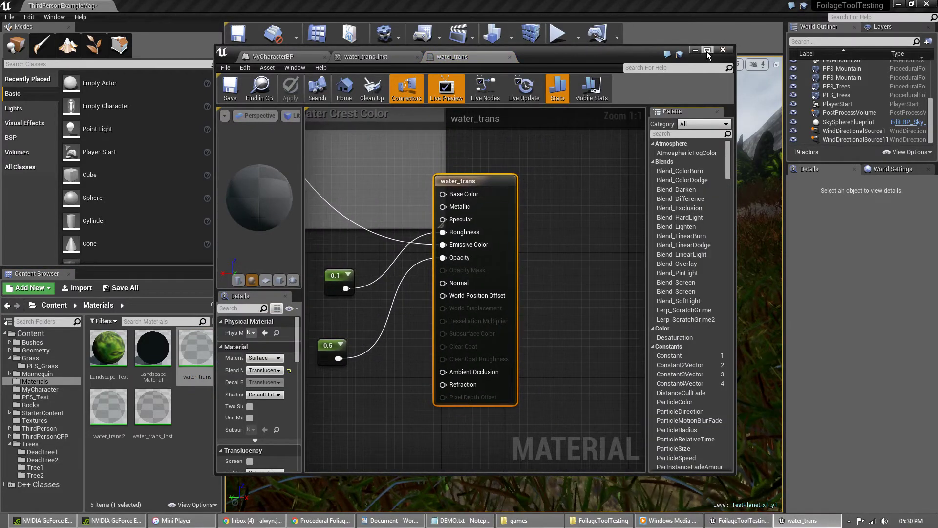
{"action": "left_click", "coordinate": [708, 50]}
Step: Trace the water_trans material graph from the output node back through the color and texture nodes to the Panner and Rotator
{"action": "scroll", "coordinate": [275, 230], "scroll_direction": "down", "scroll_amount": 4}
{"action": "right_click_drag", "start_coordinate": [219, 203], "coordinate": [498, 236]}
{"action": "scroll", "coordinate": [466, 244], "scroll_direction": "up", "scroll_amount": 4}
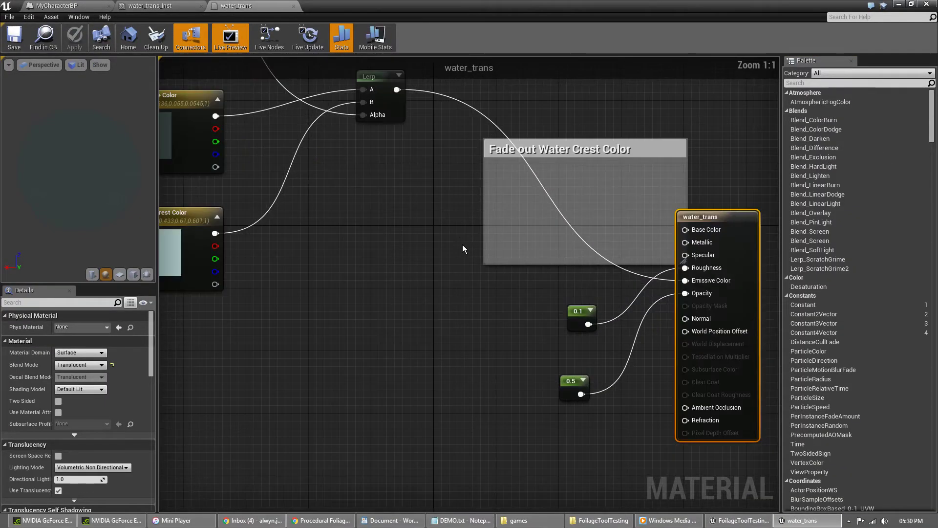
{"action": "scroll", "coordinate": [385, 228], "scroll_direction": "down", "scroll_amount": 2}
{"action": "right_click_drag", "start_coordinate": [385, 227], "coordinate": [515, 286]}
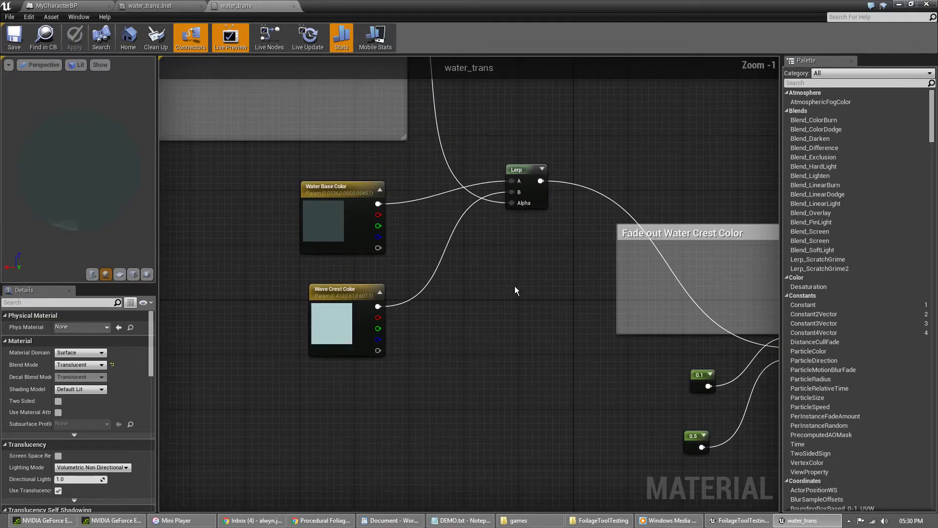
{"action": "scroll", "coordinate": [446, 246], "scroll_direction": "down", "scroll_amount": 2}
{"action": "right_click_drag", "start_coordinate": [328, 208], "coordinate": [527, 275]}
{"action": "scroll", "coordinate": [242, 209], "scroll_direction": "up", "scroll_amount": 3}
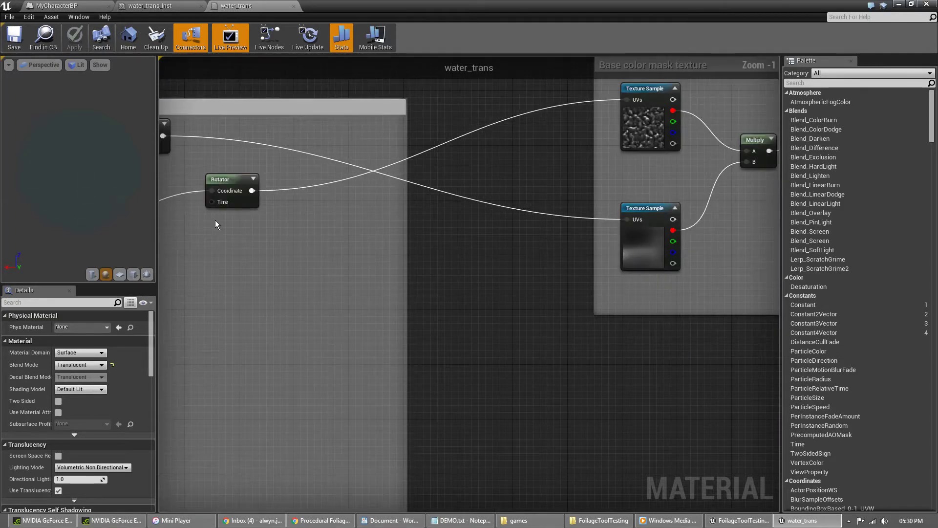
{"action": "scroll", "coordinate": [279, 233], "scroll_direction": "down", "scroll_amount": 2}
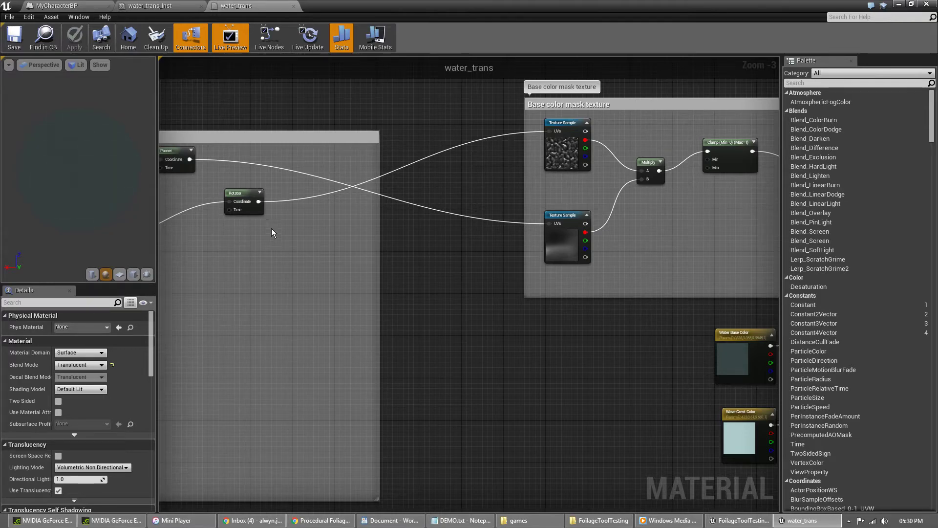
{"action": "right_click_drag", "start_coordinate": [273, 233], "coordinate": [541, 252]}
{"action": "right_click_drag", "start_coordinate": [712, 266], "coordinate": [498, 258]}
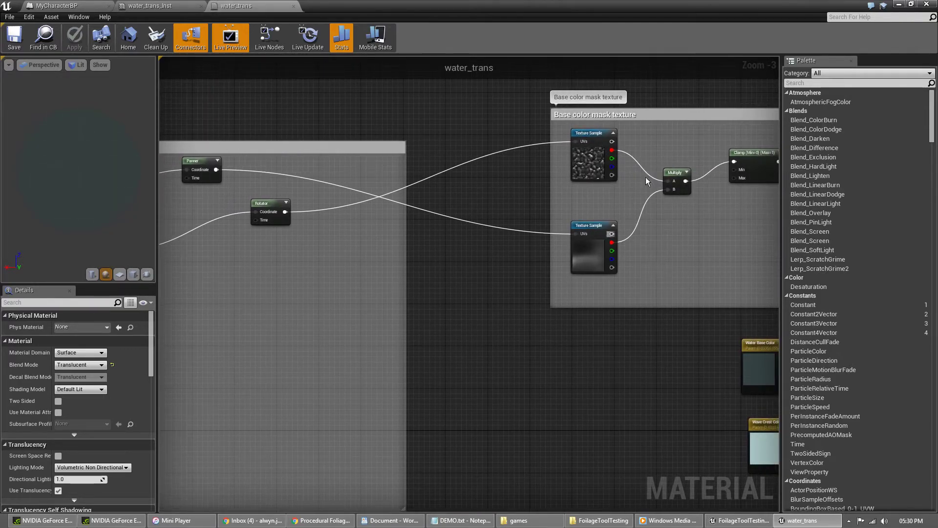
{"action": "right_click_drag", "start_coordinate": [285, 211], "coordinate": [504, 250]}
{"action": "scroll", "coordinate": [484, 251], "scroll_direction": "up", "scroll_amount": 3}
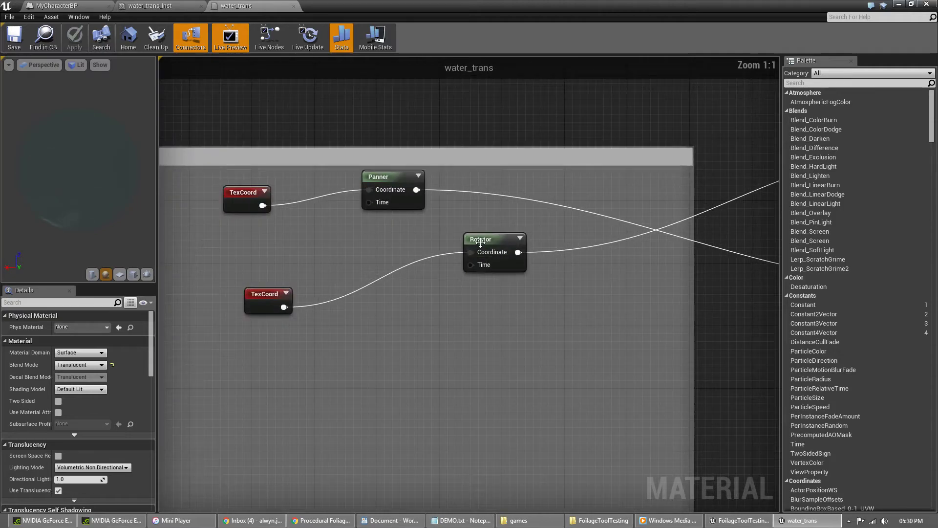
Step: Inspect the Rotator and Panner node settings and follow their connections to the two mask Texture Samples
{"action": "left_click", "coordinate": [525, 266]}
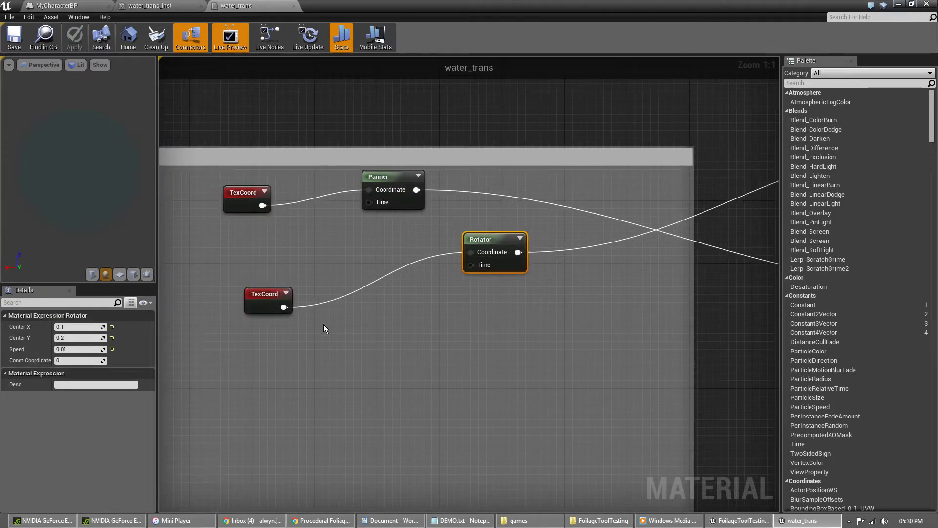
{"action": "left_click", "coordinate": [486, 292]}
{"action": "right_click_drag", "start_coordinate": [611, 286], "coordinate": [251, 289]}
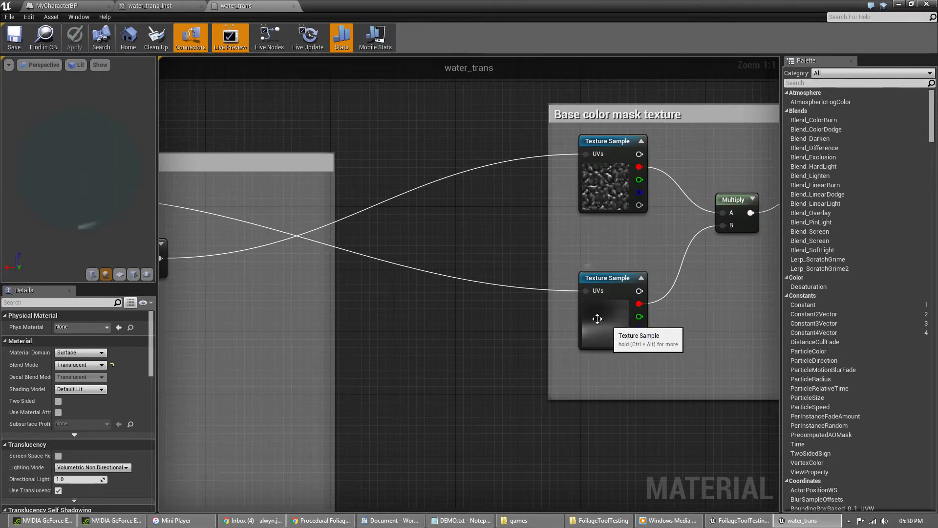
{"action": "right_click_drag", "start_coordinate": [299, 249], "coordinate": [677, 256]}
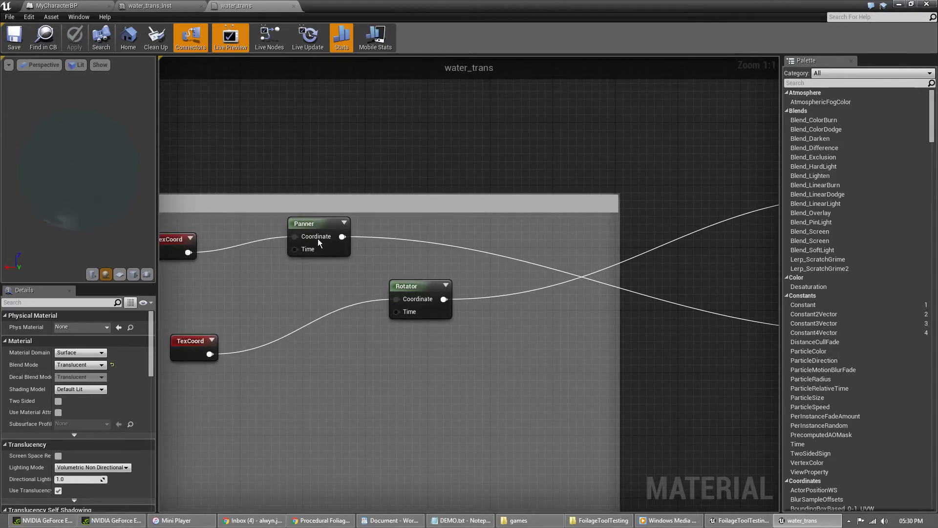
{"action": "left_click", "coordinate": [320, 230]}
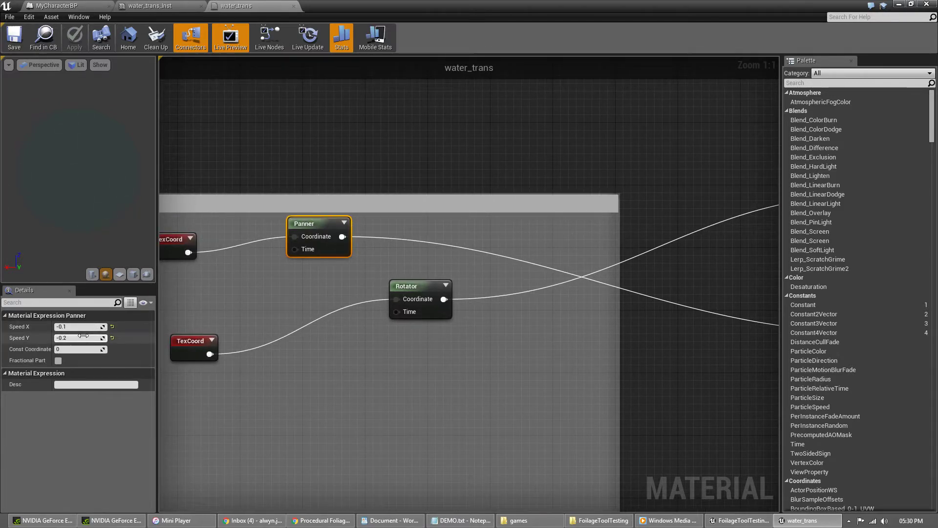
{"action": "left_click", "coordinate": [418, 288]}
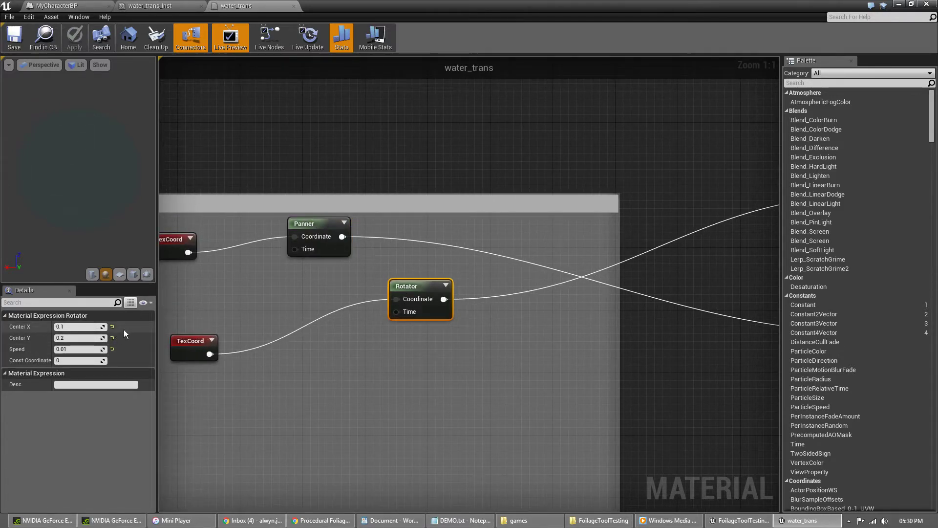
Step: Inspect the Multiply and Clamp nodes of the base color mask and follow the result into the Lerp of the two water colors
{"action": "right_click_drag", "start_coordinate": [659, 261], "coordinate": [285, 260]}
{"action": "right_click_drag", "start_coordinate": [644, 287], "coordinate": [362, 255]}
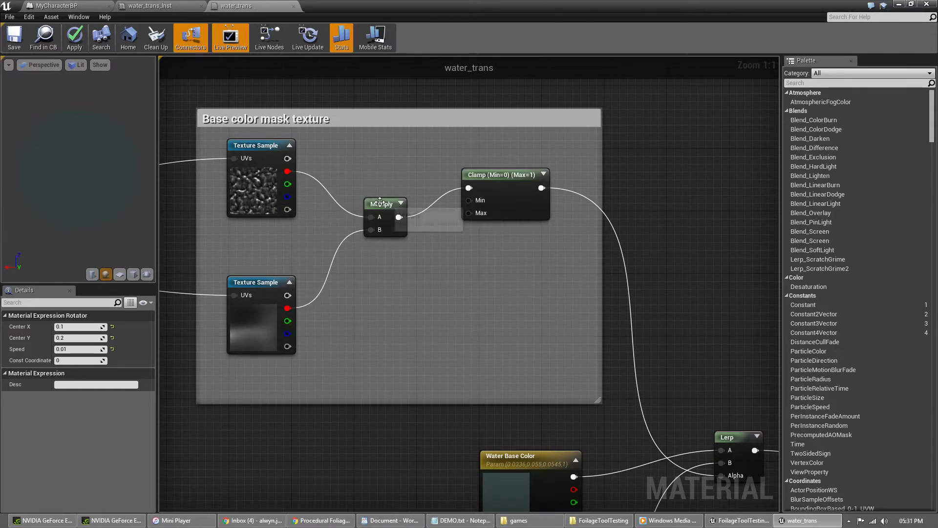
{"action": "left_click", "coordinate": [371, 221]}
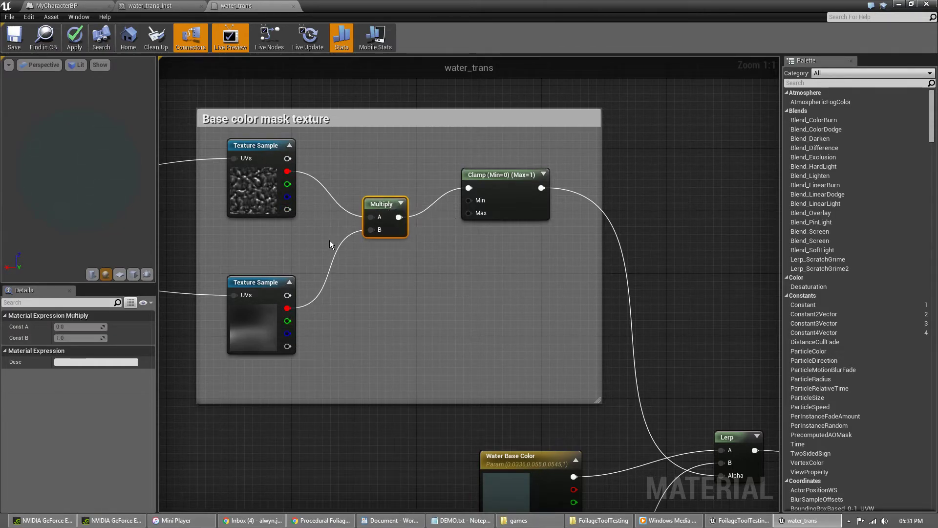
{"action": "left_click", "coordinate": [514, 197]}
{"action": "right_click_drag", "start_coordinate": [509, 266], "coordinate": [365, 256]}
{"action": "right_click_drag", "start_coordinate": [429, 342], "coordinate": [334, 222]}
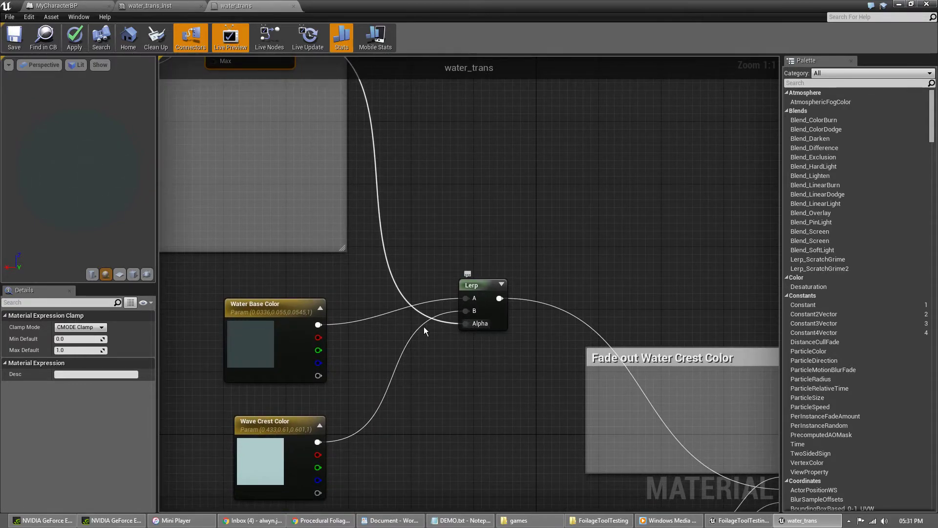
{"action": "right_click_drag", "start_coordinate": [264, 312], "coordinate": [331, 243]}
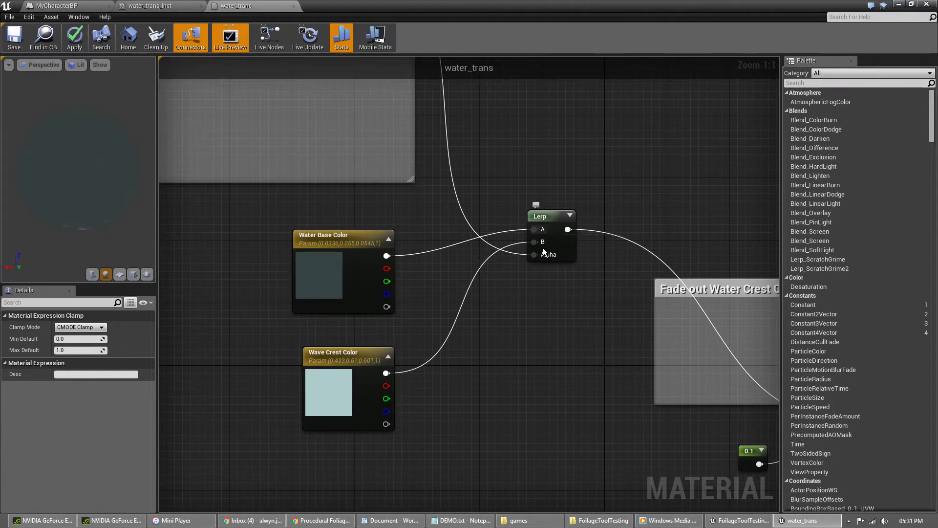
Step: Follow the Lerp result to the water_trans output node, and review the Water Base Color and Wave Crest Color parameters feeding it
{"action": "right_click_drag", "start_coordinate": [591, 300], "coordinate": [352, 254]}
{"action": "right_click_drag", "start_coordinate": [272, 168], "coordinate": [293, 148]}
{"action": "right_click_drag", "start_coordinate": [470, 327], "coordinate": [383, 285]}
{"action": "right_click_drag", "start_coordinate": [572, 346], "coordinate": [541, 271]}
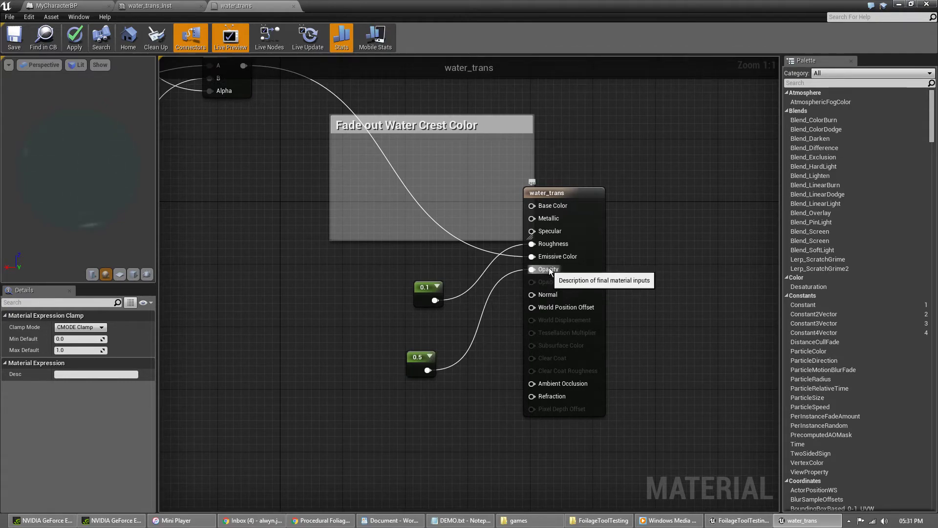
{"action": "left_click", "coordinate": [264, 308]}
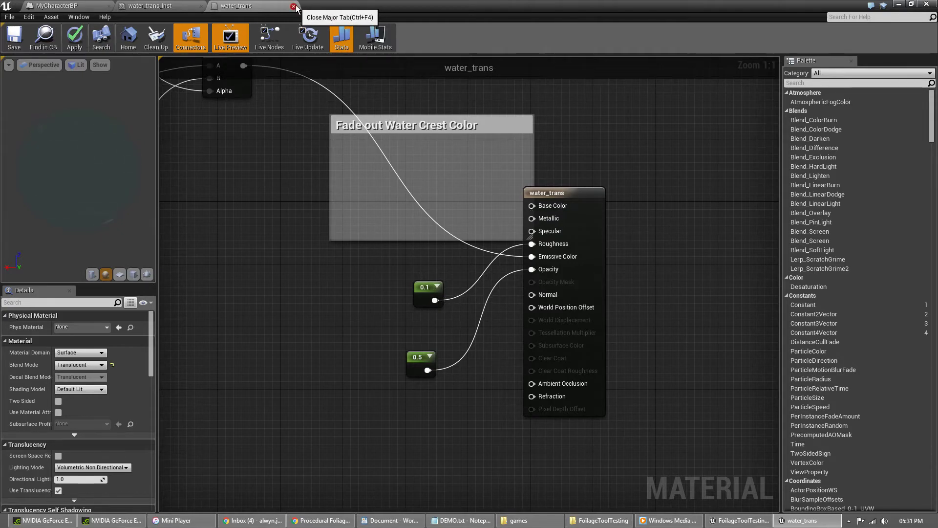
{"action": "right_click_drag", "start_coordinate": [275, 159], "coordinate": [532, 283]}
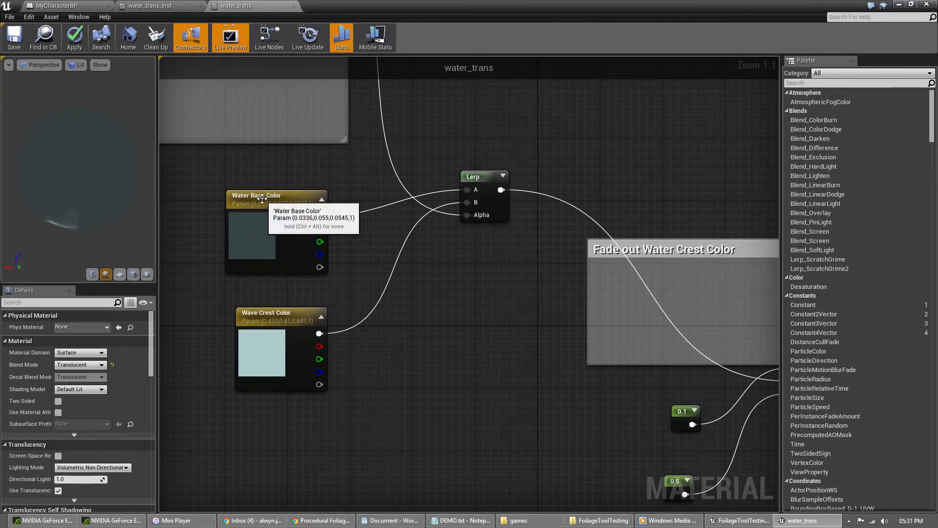
{"action": "left_click", "coordinate": [280, 320]}
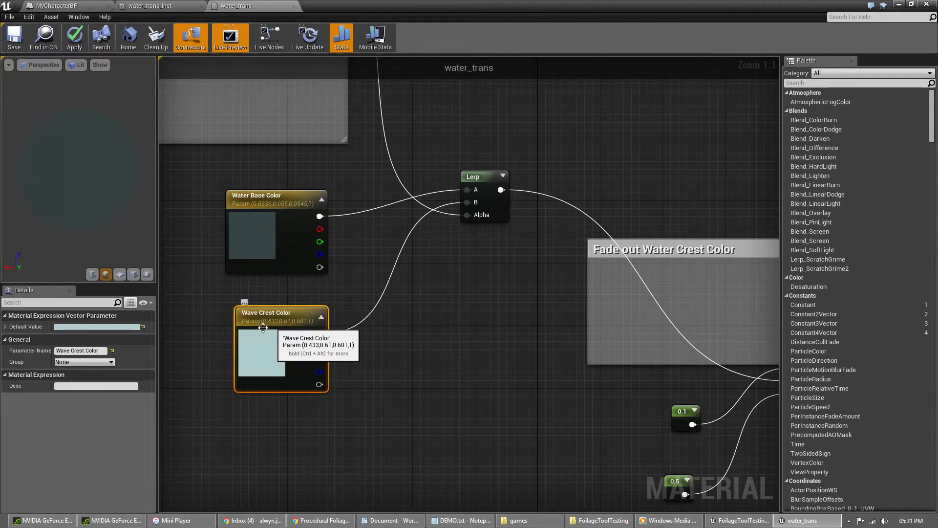
Step: Close the water_trans and water_trans_Inst editors and return to the MyCharacterBP blueprint
{"action": "left_click", "coordinate": [294, 6]}
{"action": "left_click", "coordinate": [551, 293]}
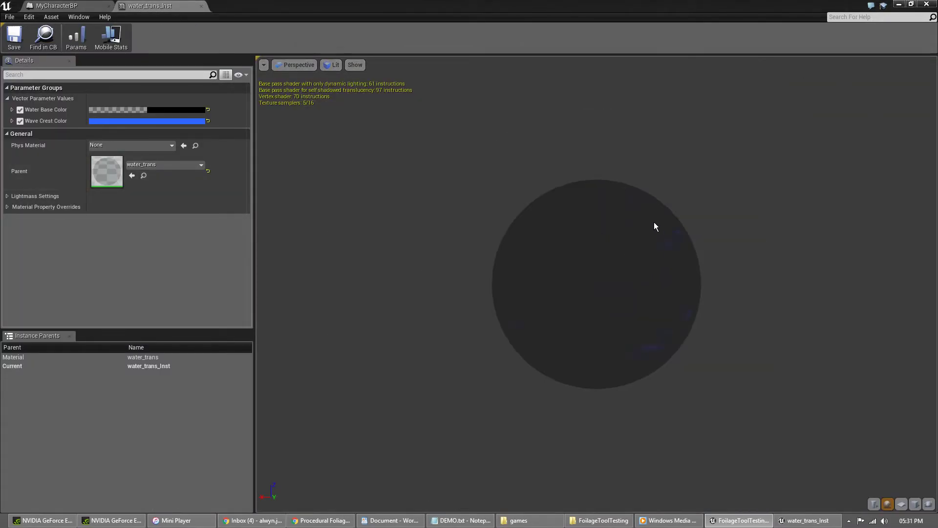
{"action": "left_click", "coordinate": [54, 5]}
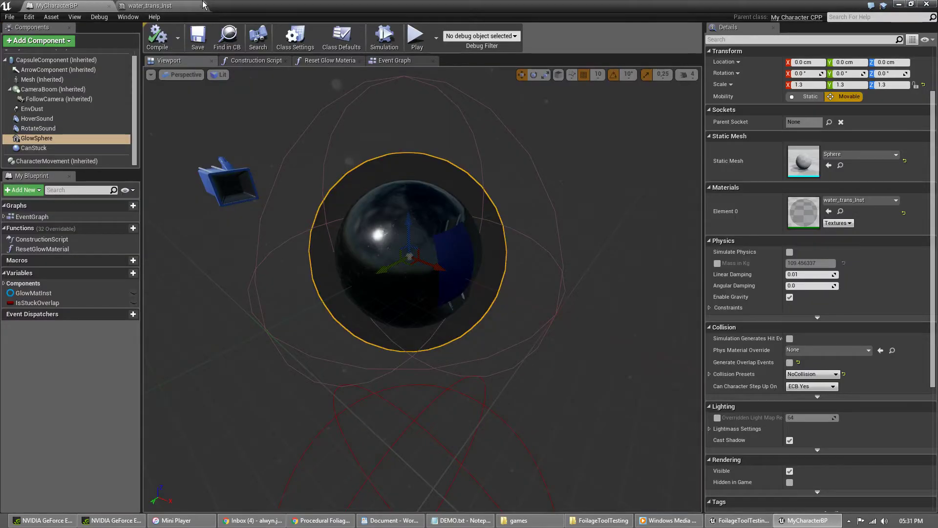
{"action": "left_click", "coordinate": [193, 6]}
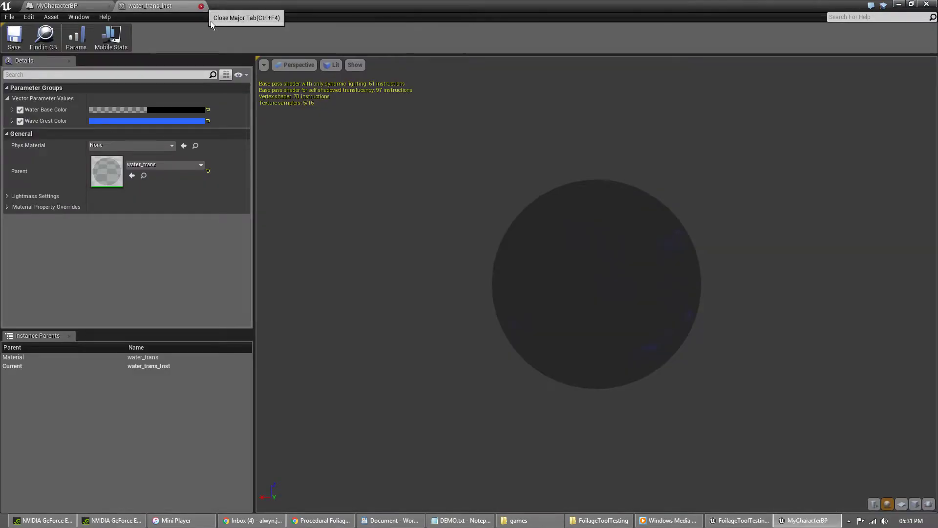
{"action": "left_click", "coordinate": [201, 6]}
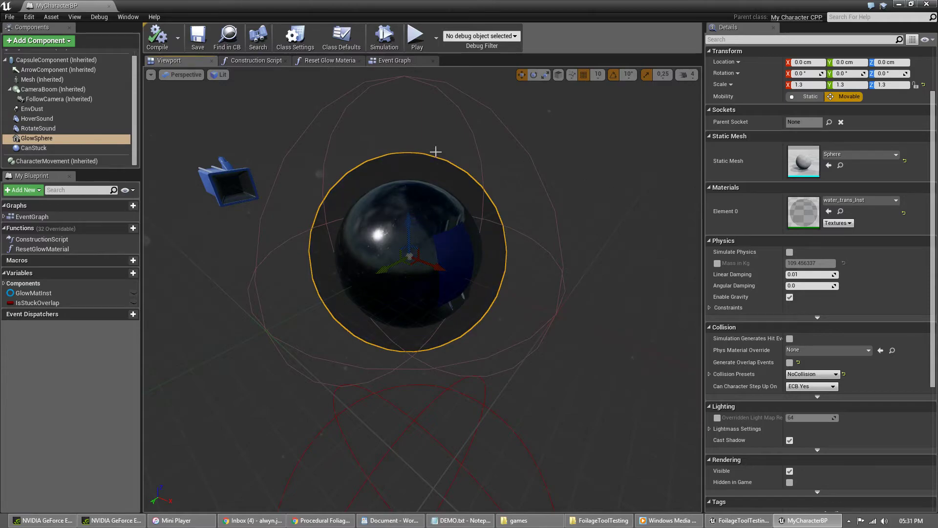
Step: Inspect the CanStuck sphere below the character, including its collision settings and component events
{"action": "left_click", "coordinate": [47, 148]}
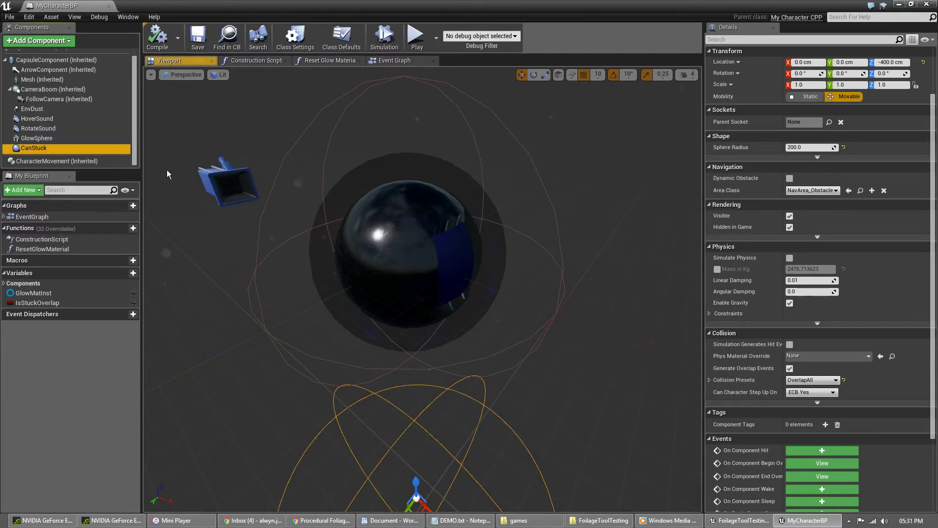
{"action": "mouse_move", "coordinate": [442, 331]}
{"action": "middle_mouse_down"}
{"action": "mouse_move", "coordinate": [431, 289]}
{"action": "mouse_move", "coordinate": [442, 333]}
{"action": "middle_mouse_up"}
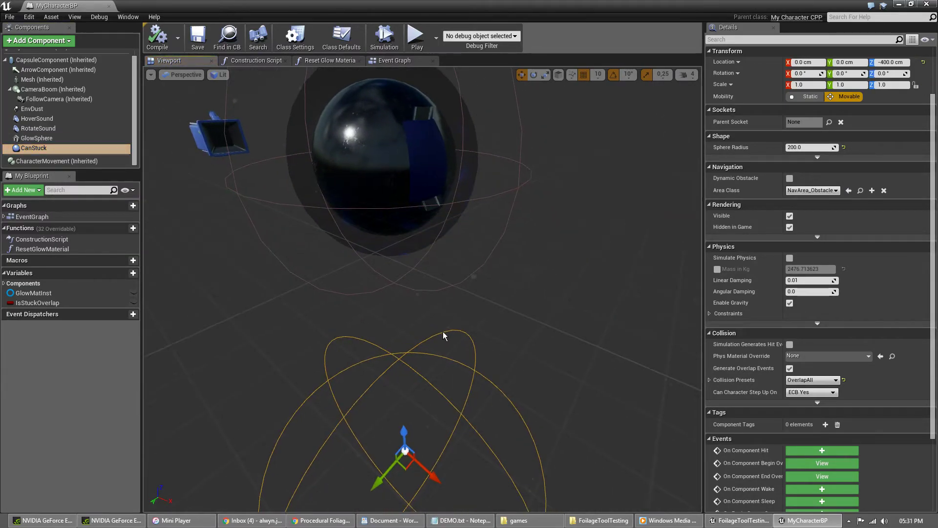
{"action": "scroll", "coordinate": [440, 338], "scroll_direction": "down", "scroll_amount": 4}
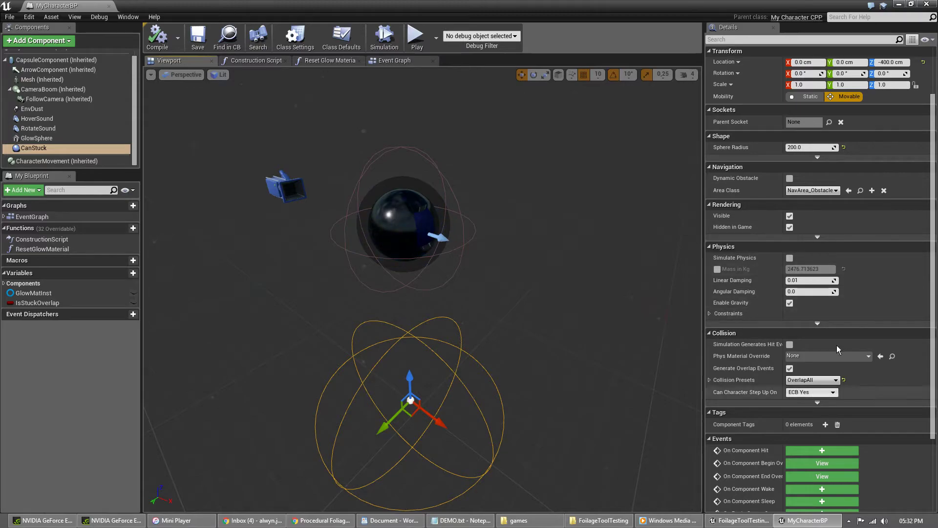
{"action": "scroll", "coordinate": [880, 308], "scroll_direction": "down", "scroll_amount": 3}
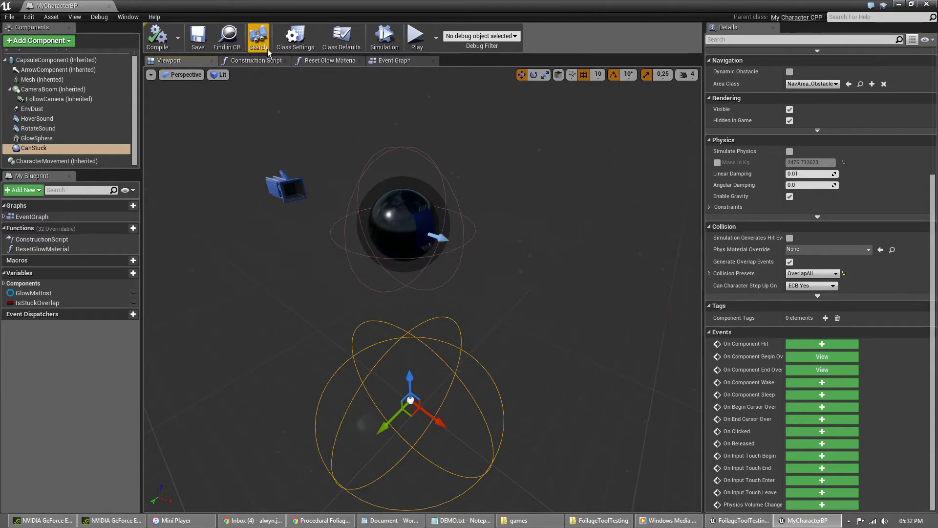
Step: Review how the ConstructionScript stores a dynamic material instance in GlowMatInst and how ResetGlowMaterial sets its Wave Crest Color
{"action": "left_click", "coordinate": [256, 61]}
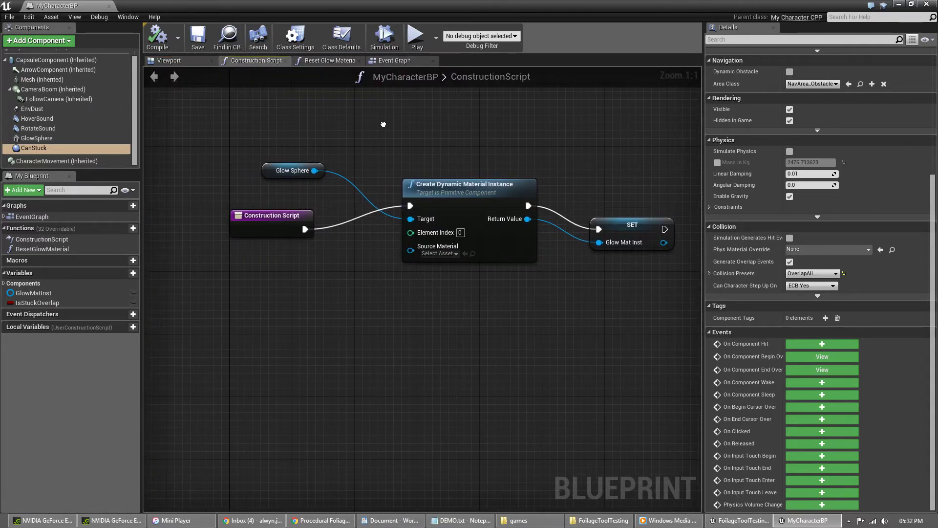
{"action": "right_click_drag", "start_coordinate": [512, 188], "coordinate": [428, 200]}
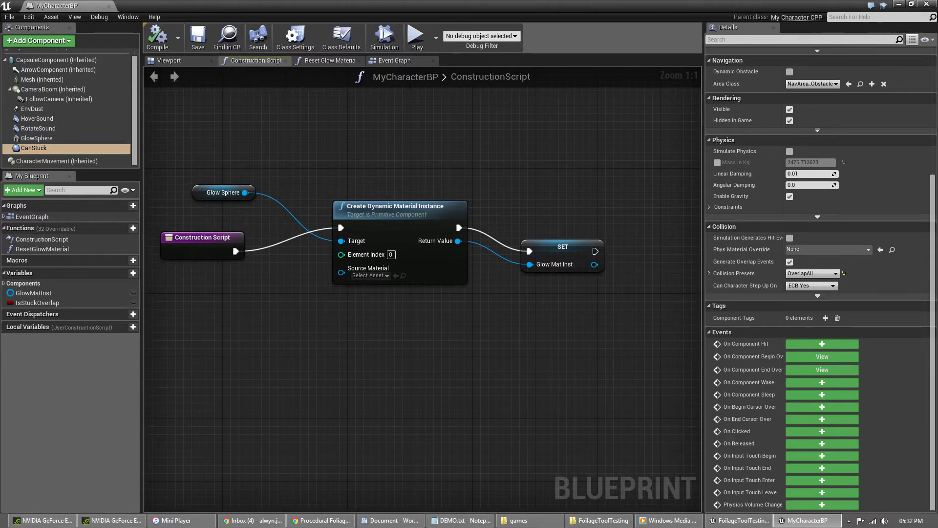
{"action": "left_click", "coordinate": [388, 159]}
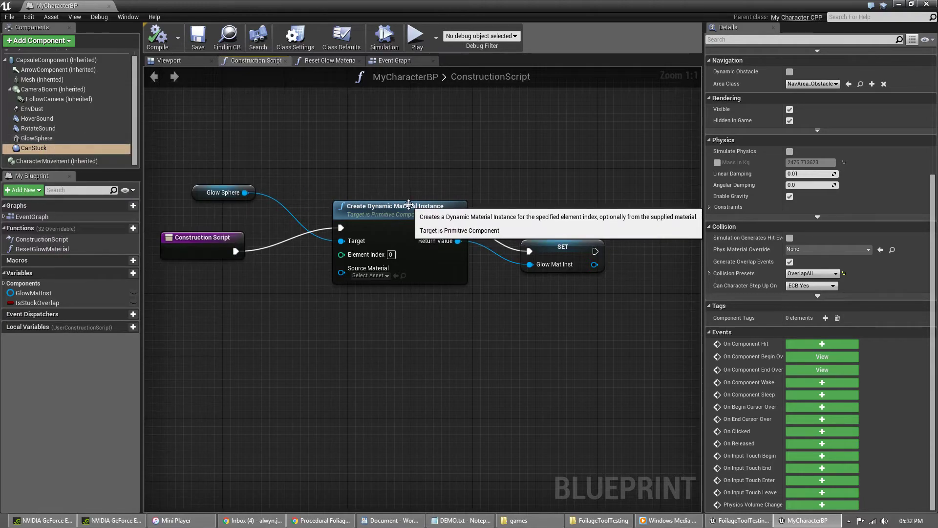
{"action": "left_click", "coordinate": [393, 207]}
{"action": "left_click", "coordinate": [569, 251]}
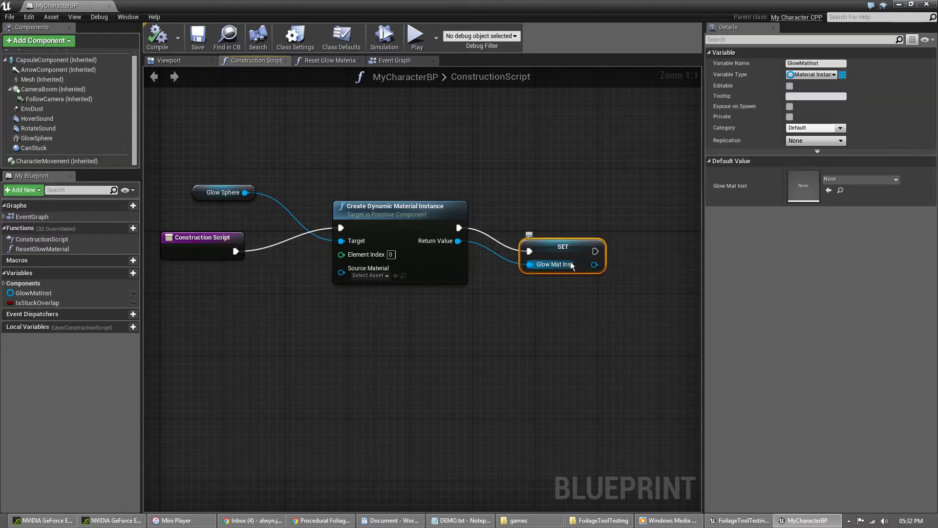
{"action": "left_click", "coordinate": [52, 291]}
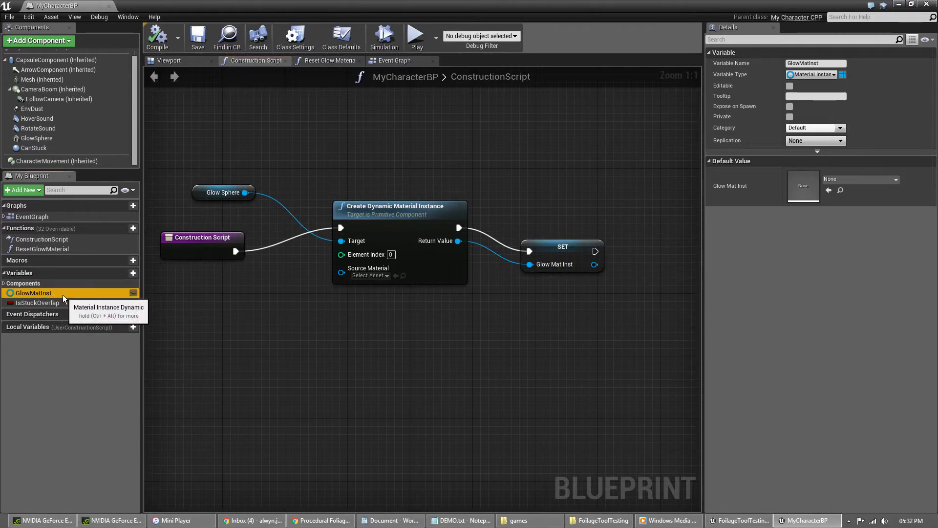
{"action": "left_click", "coordinate": [330, 59]}
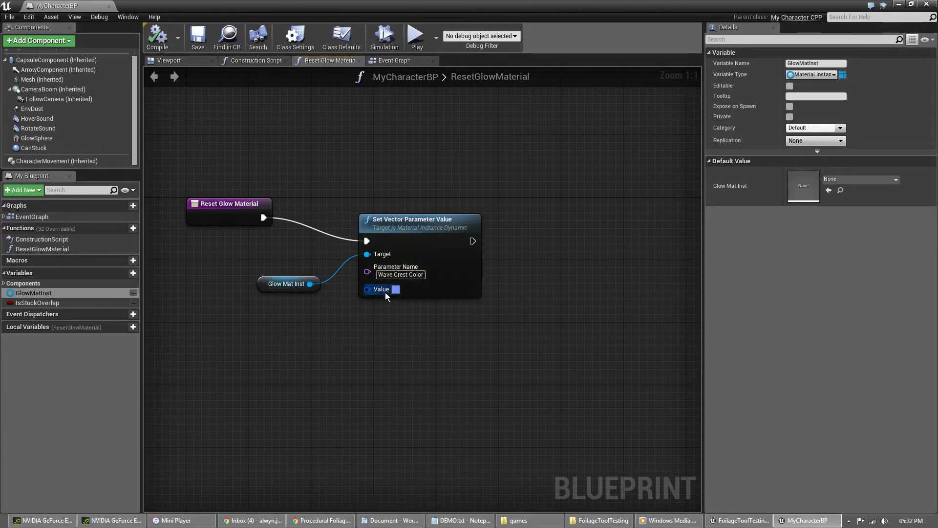
Step: Find the begin and end overlap events of CanStuck in the EventGraph and select them with their SET nodes
{"action": "left_click", "coordinate": [397, 62]}
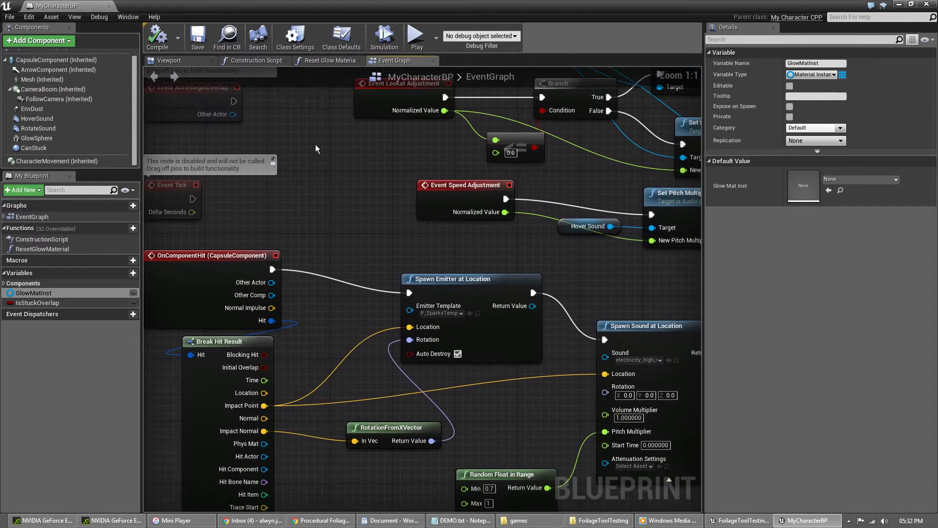
{"action": "scroll", "coordinate": [347, 344], "scroll_direction": "down", "scroll_amount": 2}
{"action": "right_click_drag", "start_coordinate": [345, 356], "coordinate": [335, 199]}
{"action": "right_click_drag", "start_coordinate": [281, 399], "coordinate": [391, 211]}
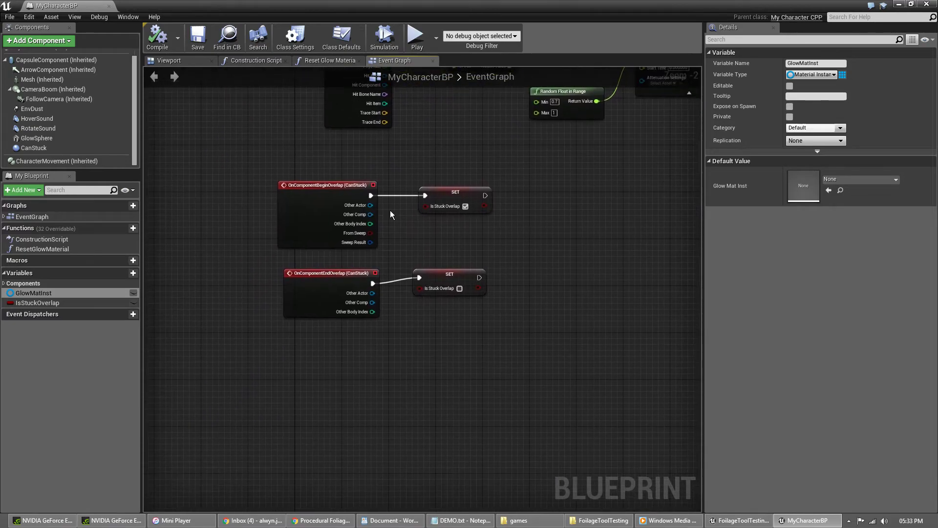
{"action": "scroll", "coordinate": [390, 214], "scroll_direction": "up", "scroll_amount": 2}
{"action": "left_click_drag", "start_coordinate": [410, 166], "coordinate": [606, 398]}
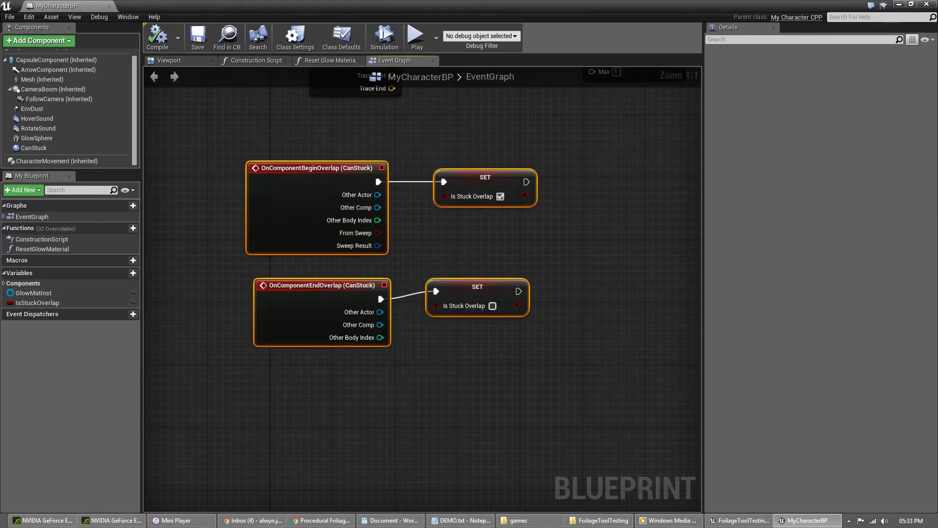
Step: Compare the CanStuck sphere in the viewport with its overlap events and inspect the IsStuckOverlap variable they set
{"action": "left_click", "coordinate": [40, 149]}
{"action": "left_click", "coordinate": [170, 60]}
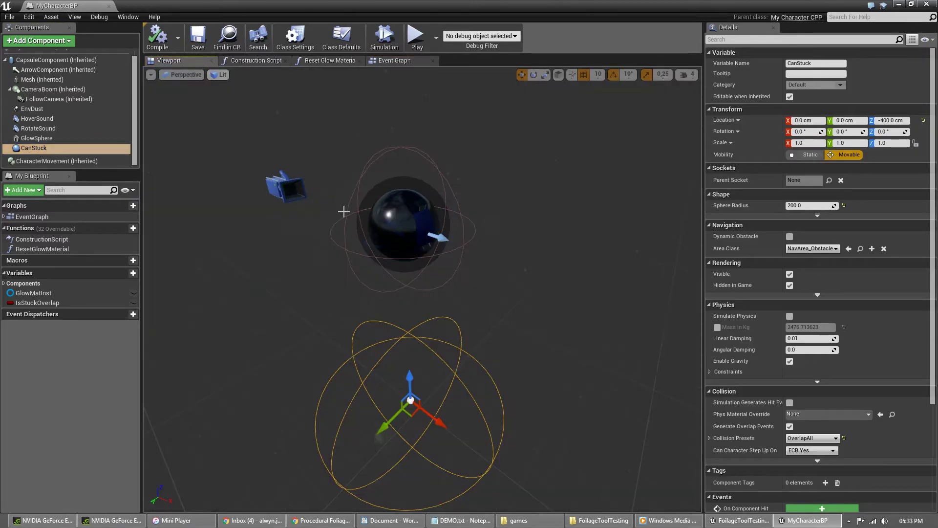
{"action": "left_click", "coordinate": [405, 61]}
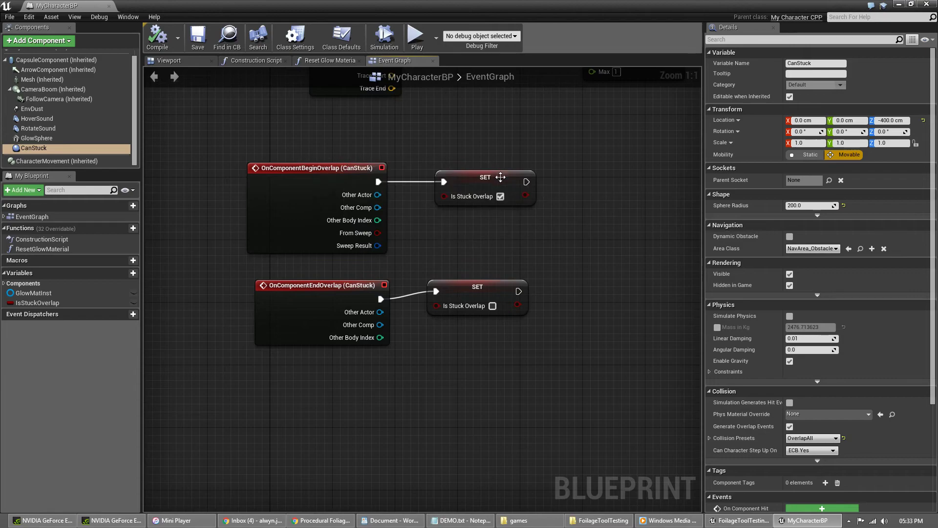
{"action": "left_click", "coordinate": [500, 196]}
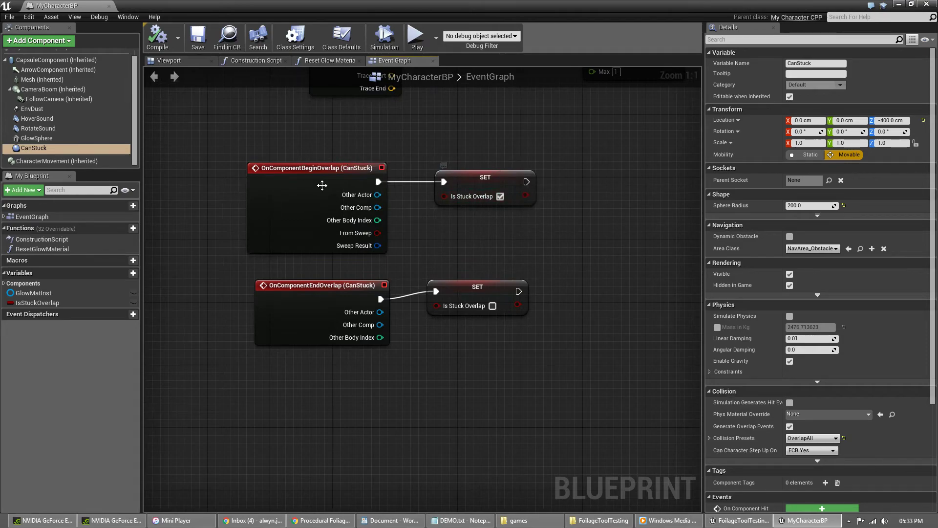
{"action": "left_click", "coordinate": [34, 303]}
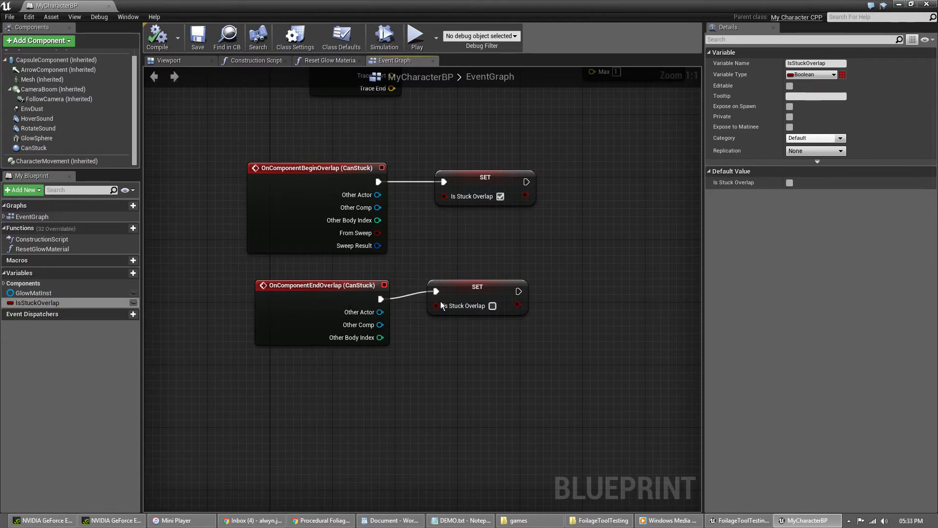
Step: Examine the OnComponentHit event, the CapsuleComponent it belongs to, and the spawn nodes that follow it
{"action": "right_click_drag", "start_coordinate": [462, 126], "coordinate": [385, 394]}
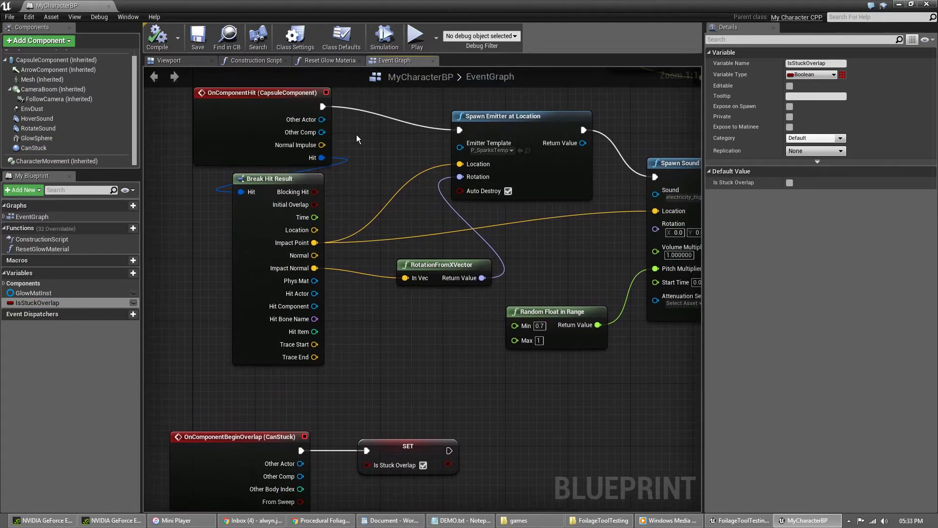
{"action": "right_click_drag", "start_coordinate": [374, 151], "coordinate": [434, 265]}
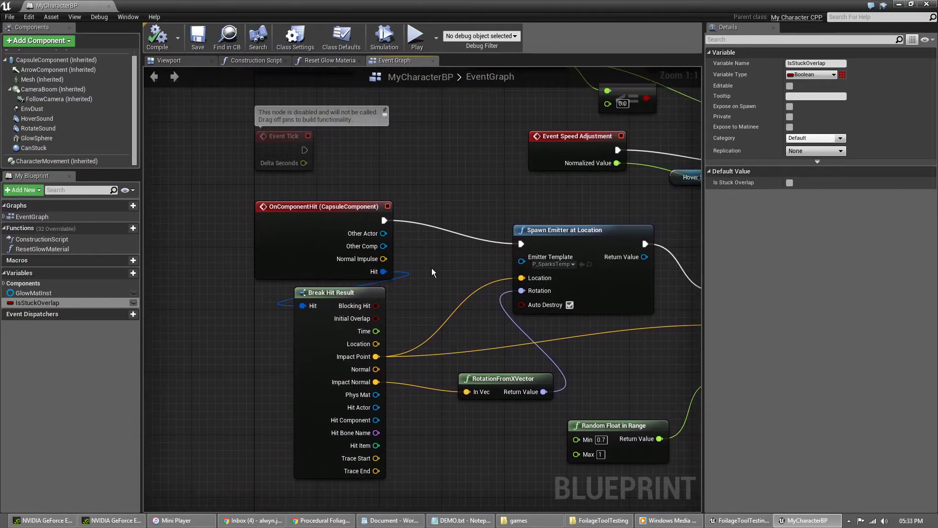
{"action": "left_click", "coordinate": [326, 205]}
{"action": "left_click", "coordinate": [33, 59]}
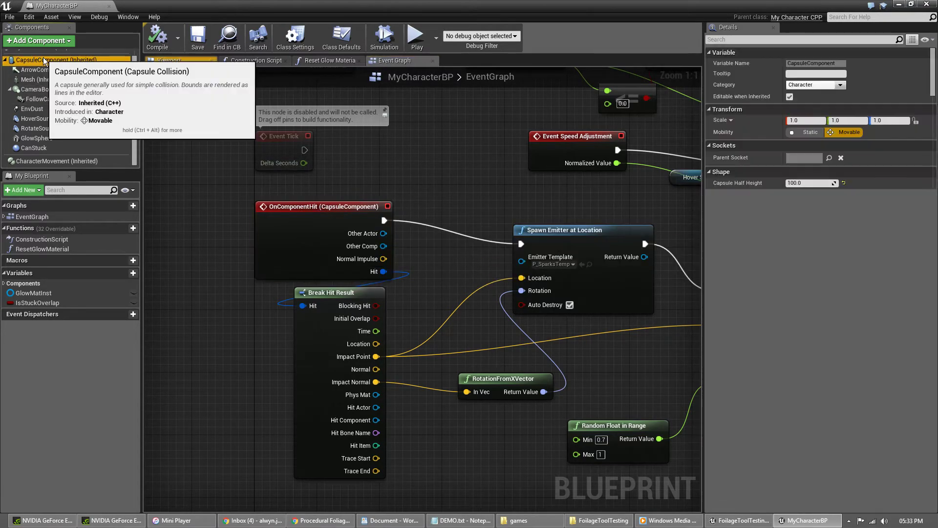
{"action": "right_click_drag", "start_coordinate": [478, 199], "coordinate": [321, 162]}
{"action": "right_click_drag", "start_coordinate": [254, 164], "coordinate": [333, 162]}
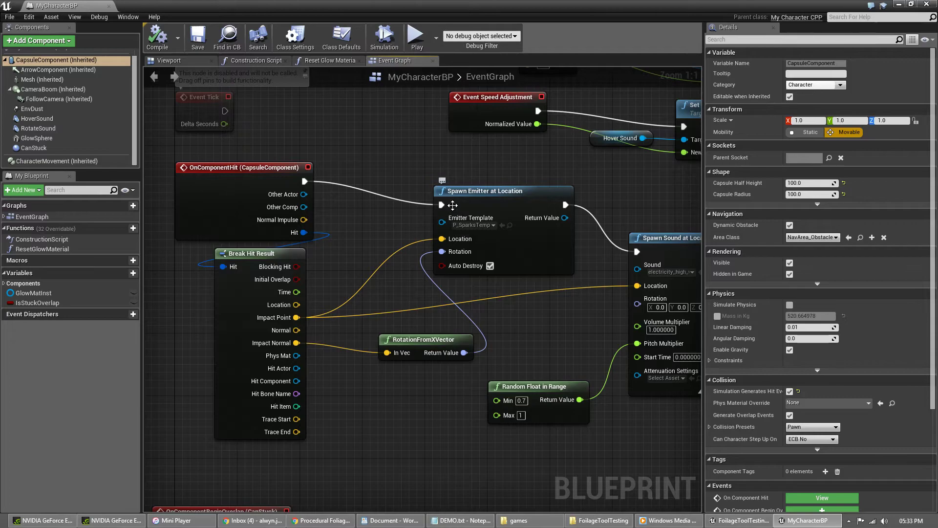
Step: Locate the Spawn Emitter node's P_SparksTemp template among the project assets and open it in a maximized particle editor
{"action": "left_click", "coordinate": [489, 210]}
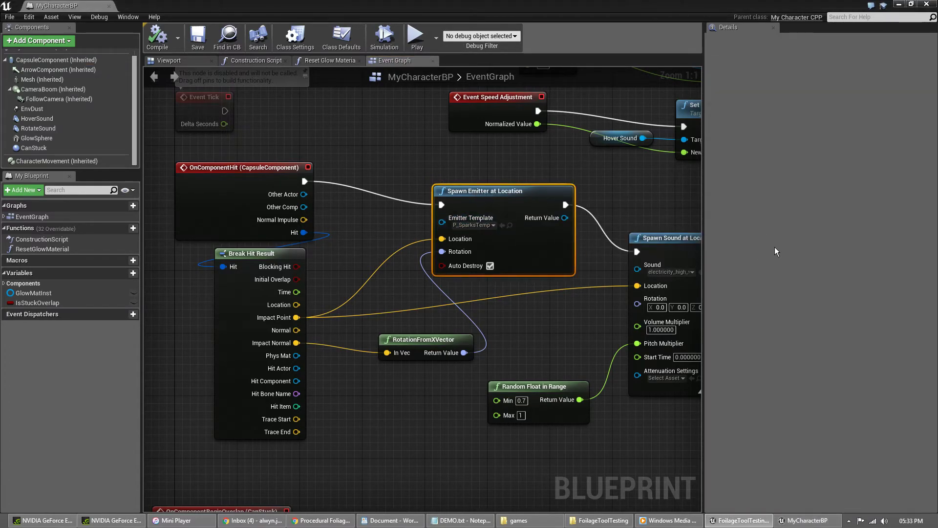
{"action": "double_click", "coordinate": [478, 3]}
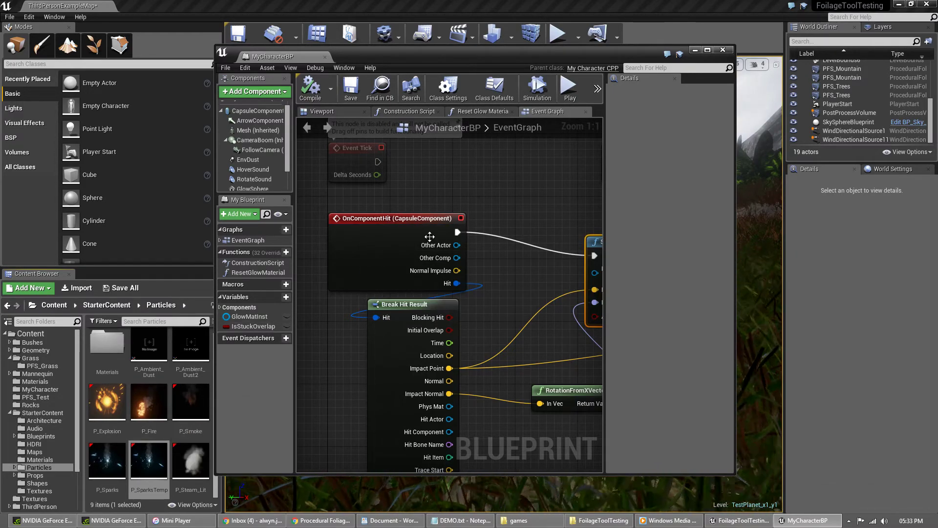
{"action": "double_click", "coordinate": [151, 457]}
{"action": "double_click", "coordinate": [553, 56]}
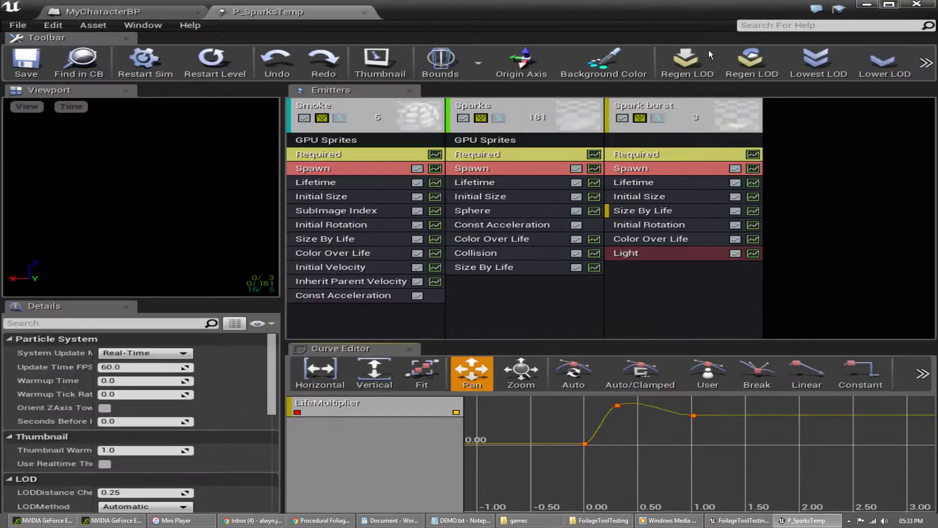
Step: Inspect the Smoke emitter's general settings and its Required and Spawn modules
{"action": "left_click", "coordinate": [347, 91]}
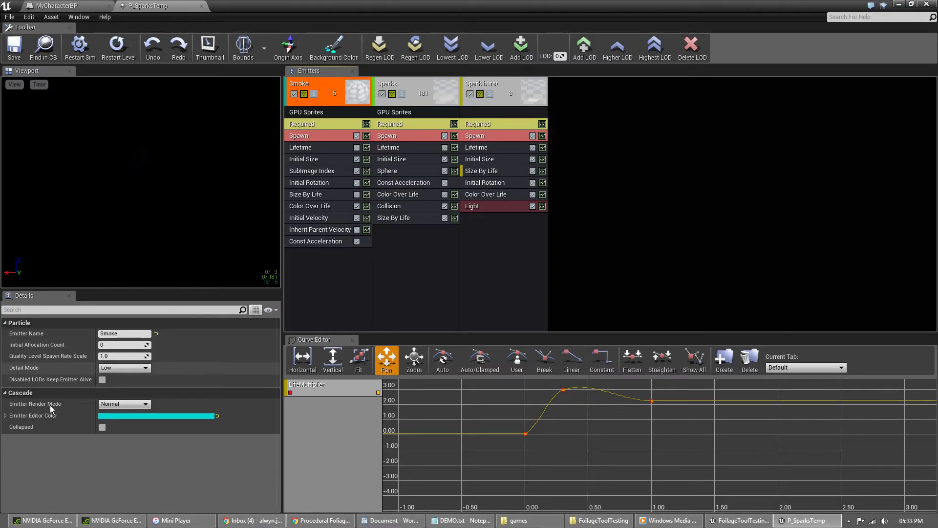
{"action": "left_click", "coordinate": [297, 124]}
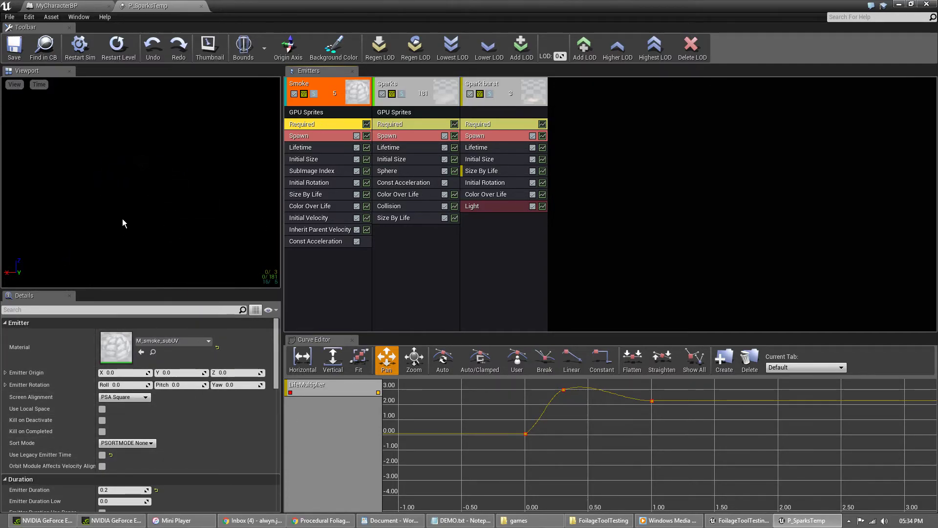
{"action": "left_click", "coordinate": [324, 138]}
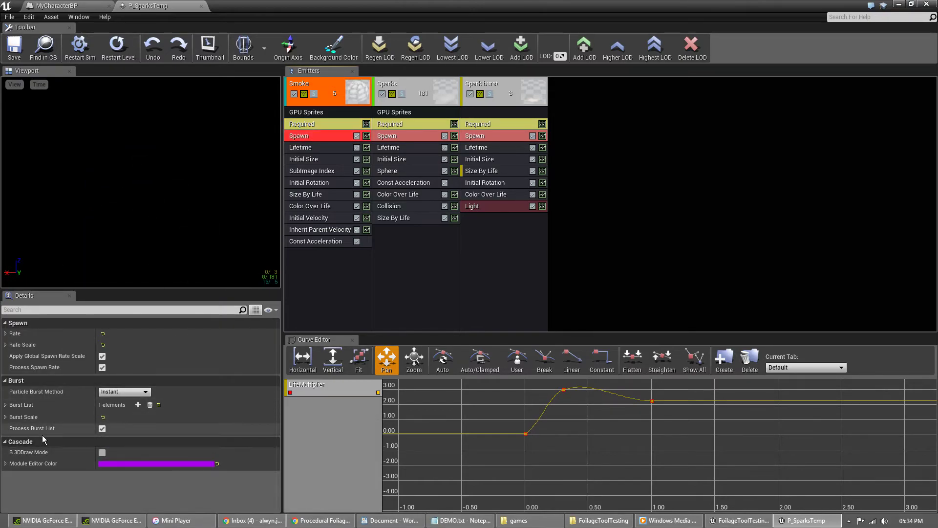
Step: Review the Smoke emitter's general, GPU Sprites and Required settings, including its duration values, and close the P_SparksTemp particle editor
{"action": "left_click", "coordinate": [338, 98]}
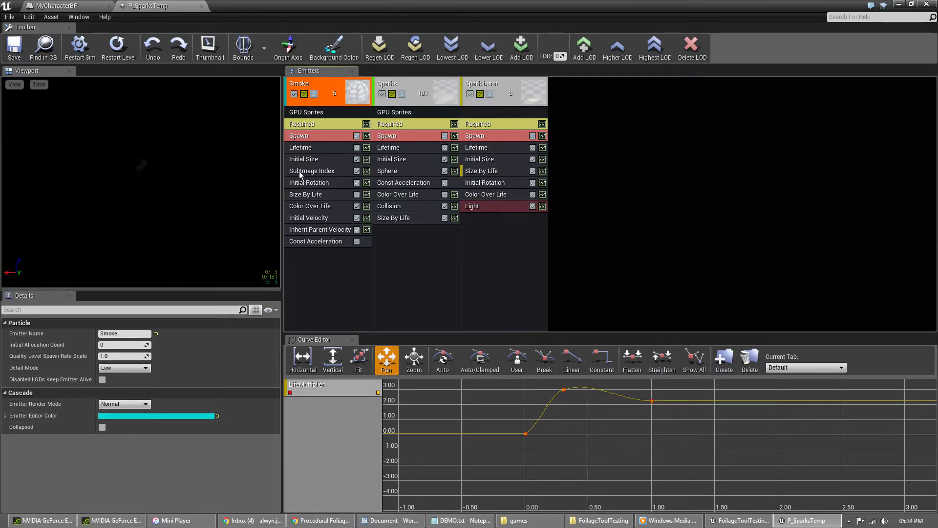
{"action": "left_click", "coordinate": [334, 112]}
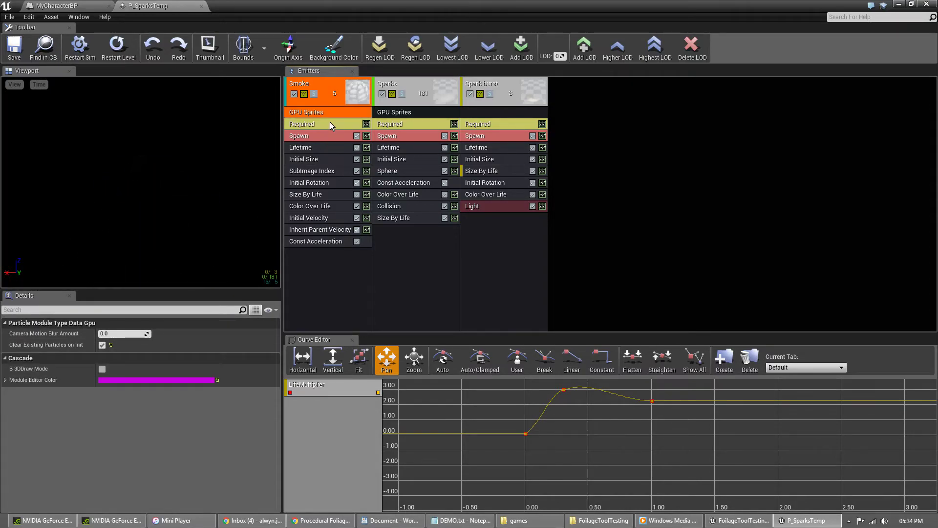
{"action": "left_click", "coordinate": [330, 125]}
{"action": "scroll", "coordinate": [58, 401], "scroll_direction": "down", "scroll_amount": 2}
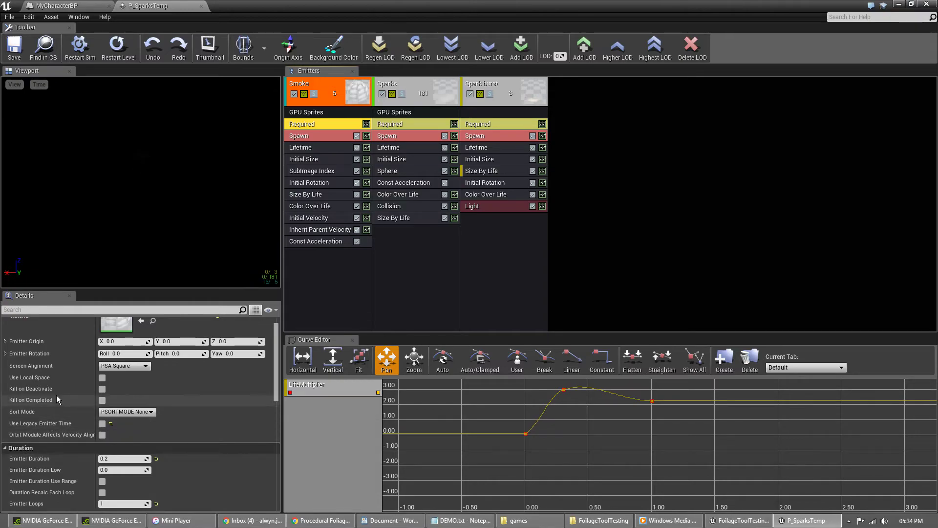
{"action": "scroll", "coordinate": [74, 430], "scroll_direction": "down", "scroll_amount": 2}
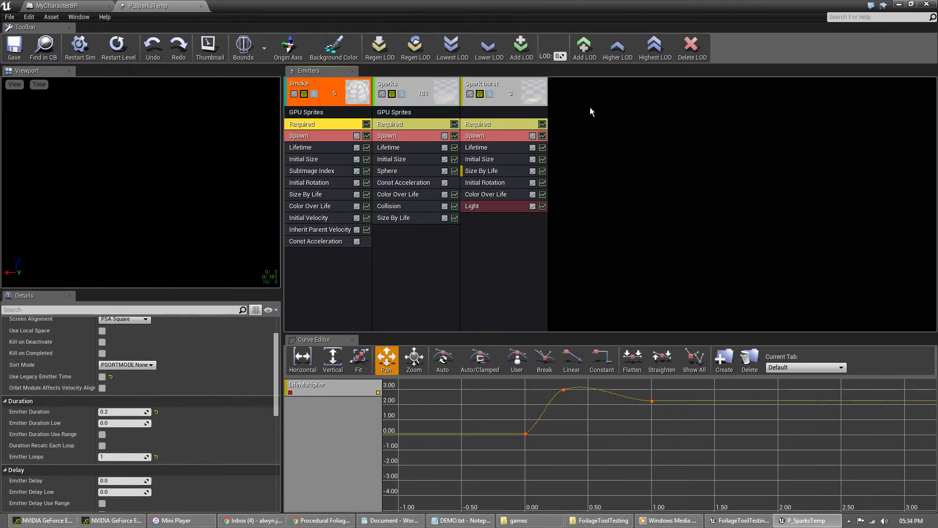
{"action": "left_click", "coordinate": [202, 6]}
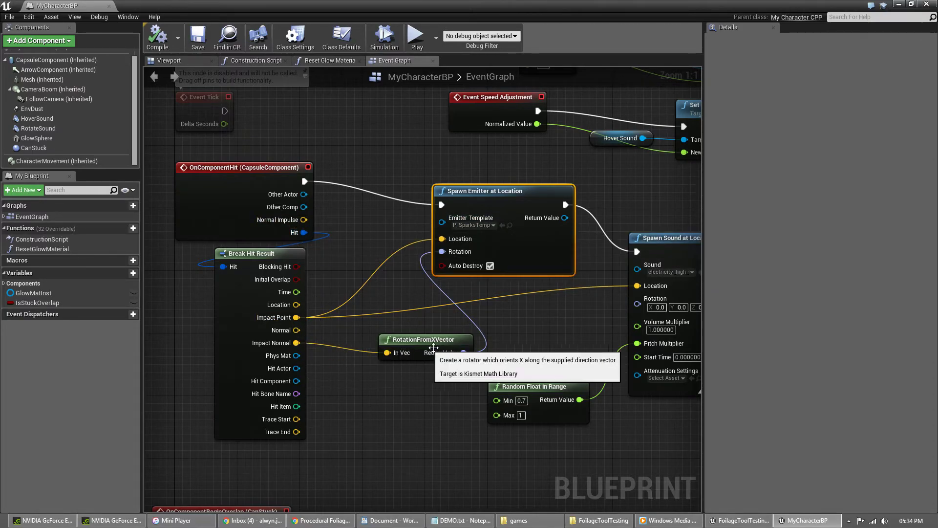
Step: Examine the RotationFromXVector node, the Random Float in Range node and the Spawn Sound at Location node in the component-hit chain
{"action": "left_click", "coordinate": [430, 339]}
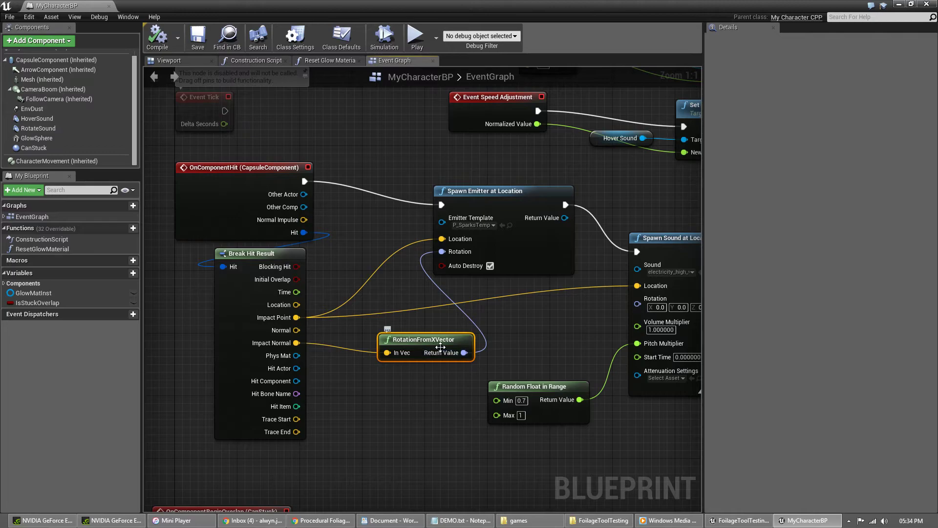
{"action": "right_click_drag", "start_coordinate": [509, 294], "coordinate": [294, 287]}
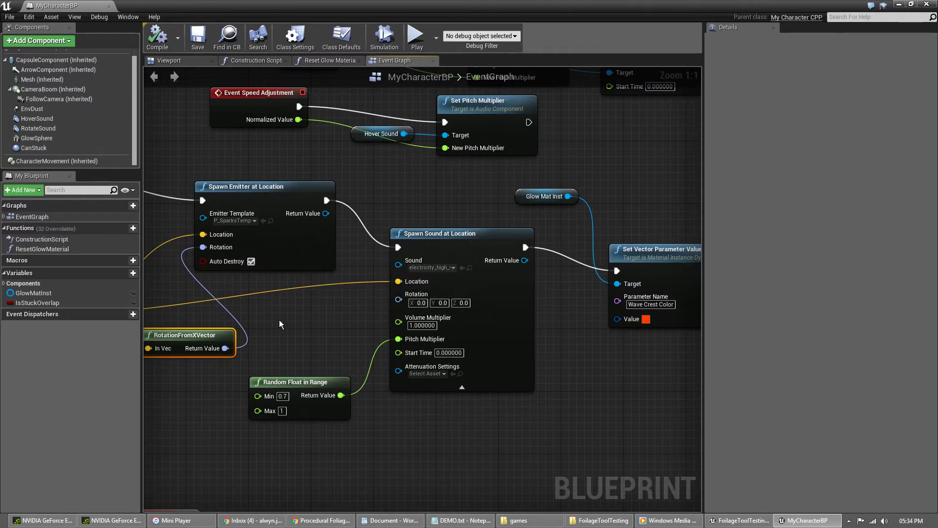
{"action": "right_click_drag", "start_coordinate": [336, 338], "coordinate": [293, 279]}
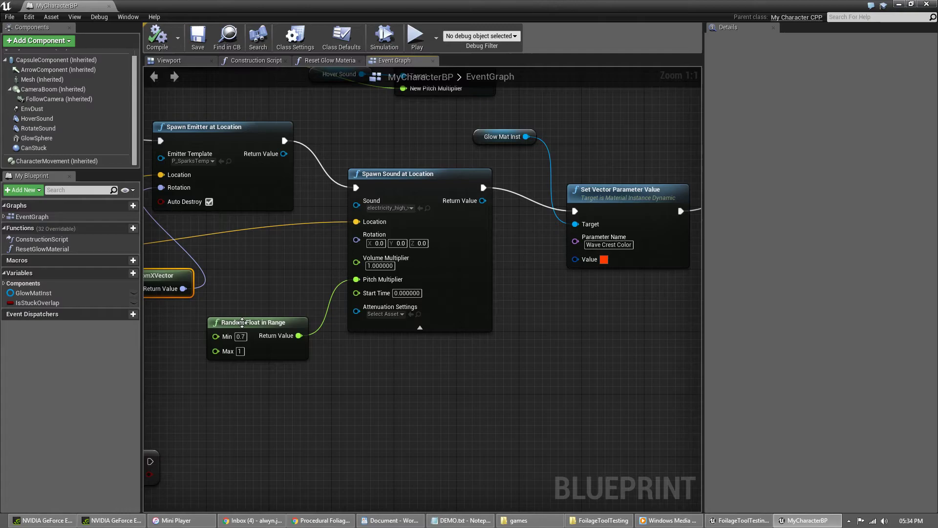
{"action": "left_click", "coordinate": [416, 222]}
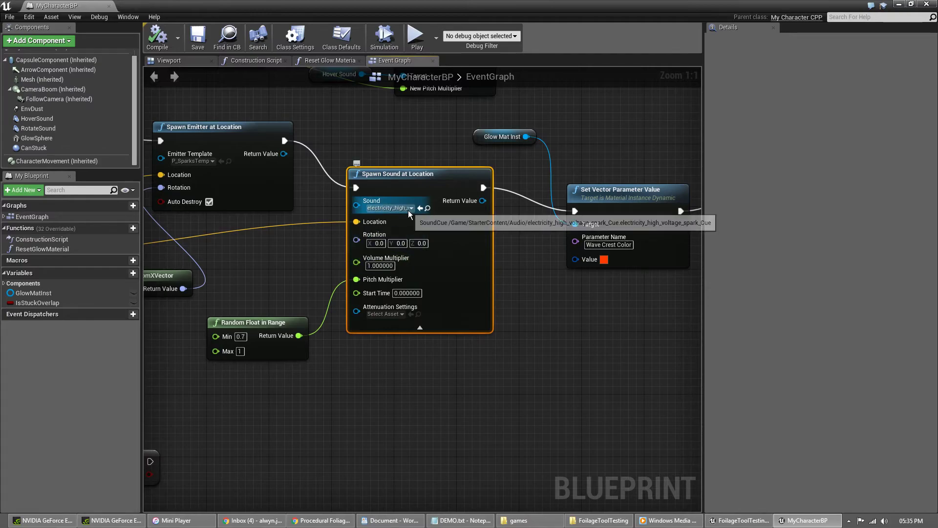
Step: Locate the spawned sound's electricity_high_voltage_spark_Cue asset, open it, preview the cue with its random wave players, and close it
{"action": "left_click", "coordinate": [428, 209]}
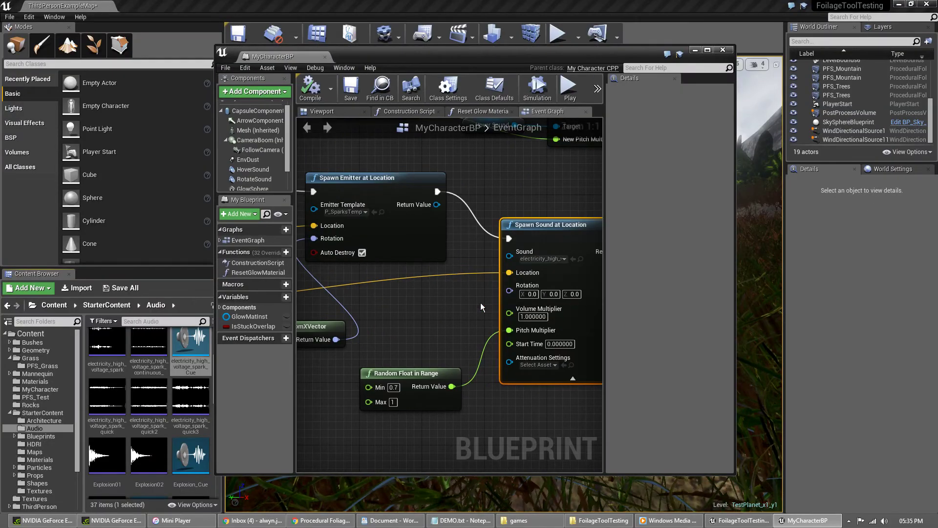
{"action": "double_click", "coordinate": [192, 341]}
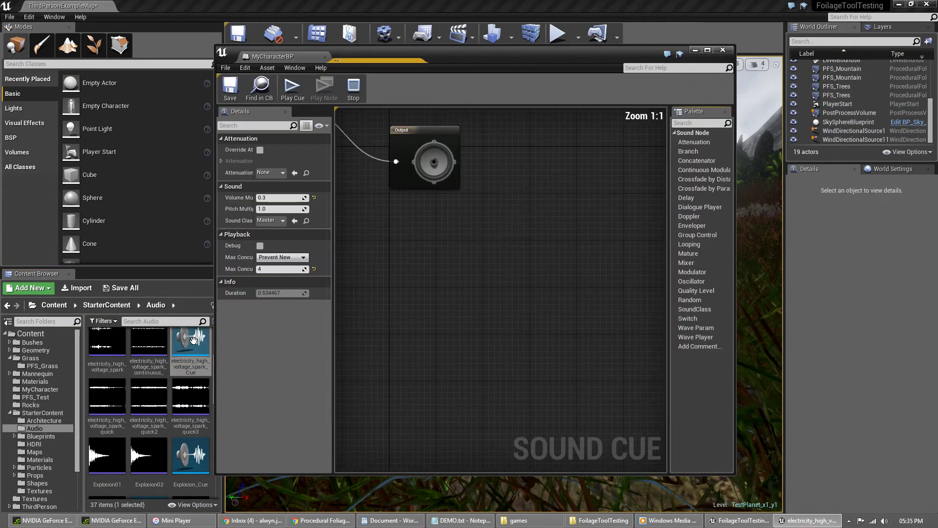
{"action": "left_click", "coordinate": [294, 88]}
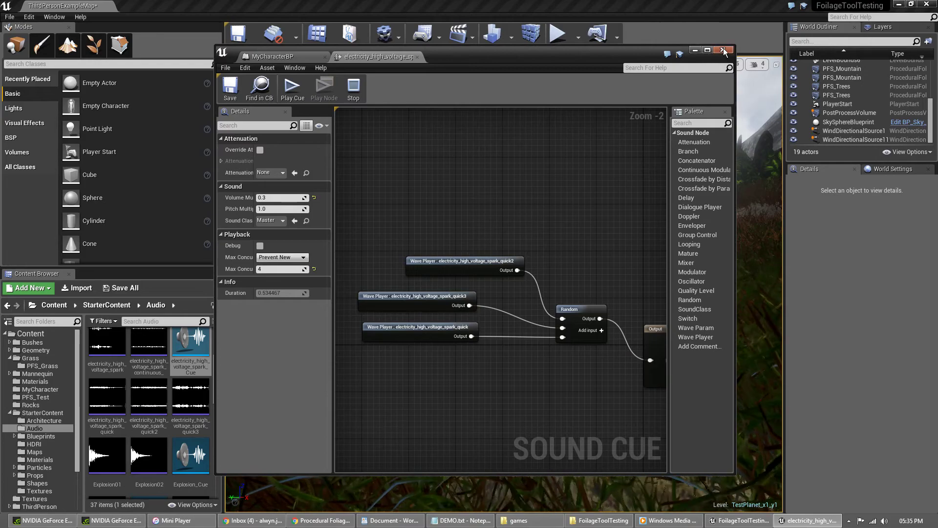
{"action": "left_click", "coordinate": [707, 51]}
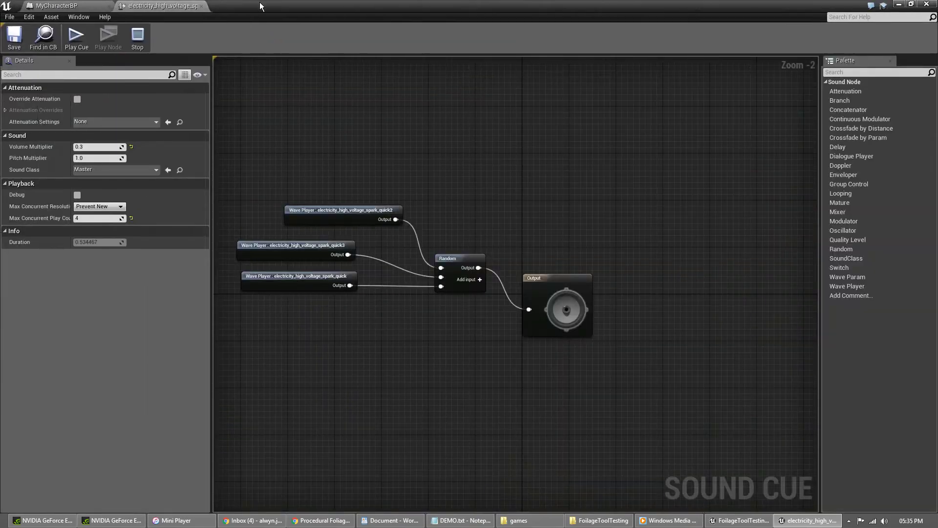
{"action": "left_click", "coordinate": [201, 7]}
Step: Examine the hit chain's Wave Crest Color parameter change on Glow Mat Inst, its Delay and the Reset Glow Material call
{"action": "right_click_drag", "start_coordinate": [425, 259], "coordinate": [152, 289]}
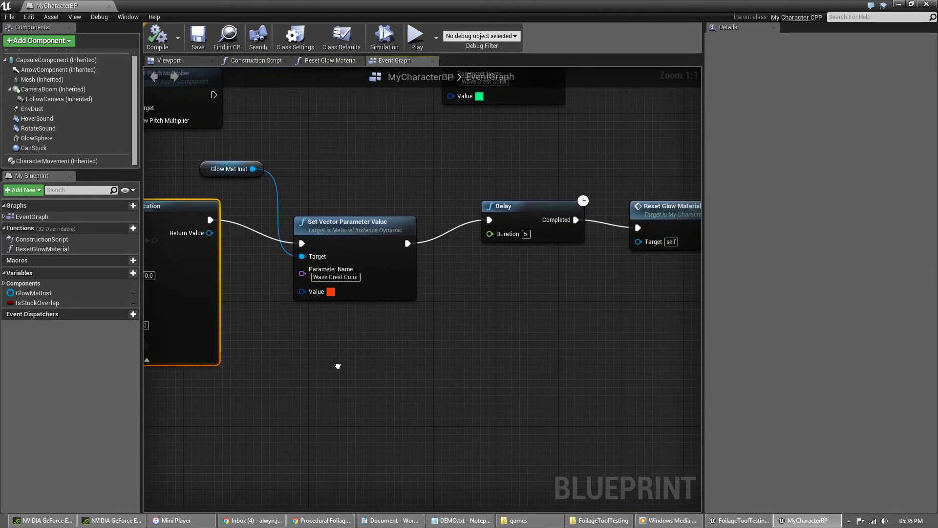
{"action": "left_click_drag", "start_coordinate": [239, 145], "coordinate": [567, 294]}
{"action": "right_click_drag", "start_coordinate": [539, 213], "coordinate": [304, 221]}
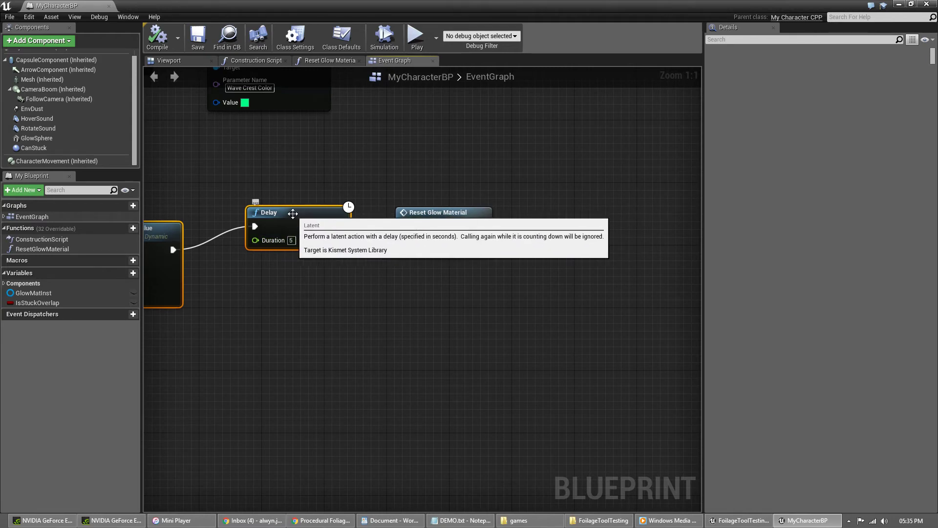
{"action": "left_click", "coordinate": [440, 225]}
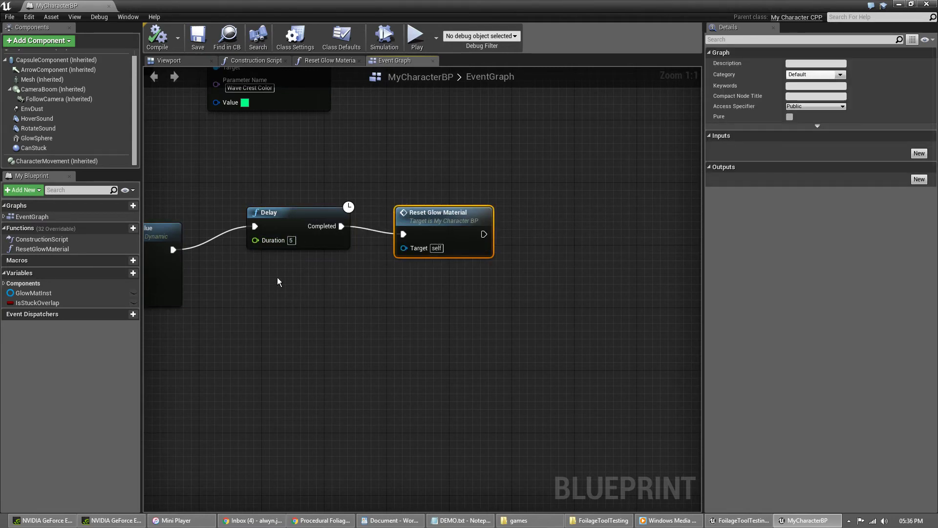
{"action": "right_click_drag", "start_coordinate": [160, 249], "coordinate": [367, 273]}
{"action": "right_click_drag", "start_coordinate": [212, 223], "coordinate": [476, 209]}
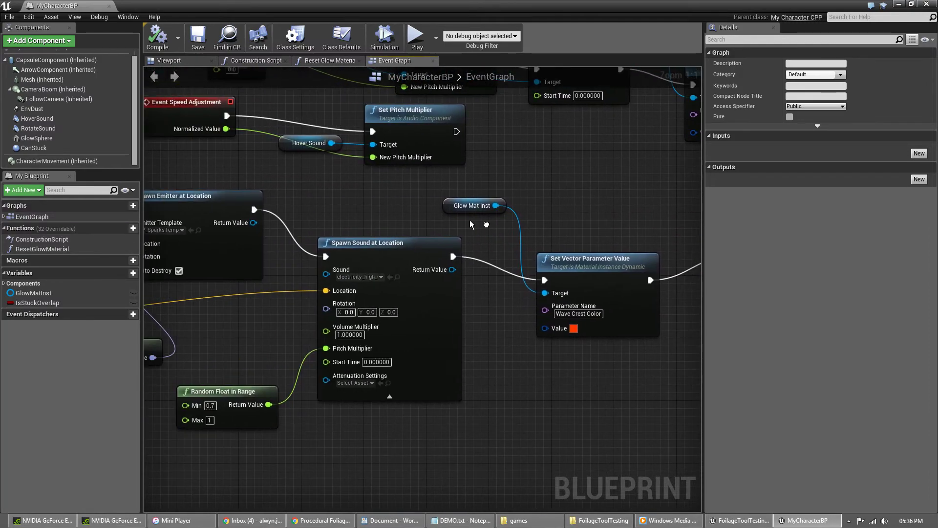
{"action": "right_click_drag", "start_coordinate": [595, 219], "coordinate": [228, 233]}
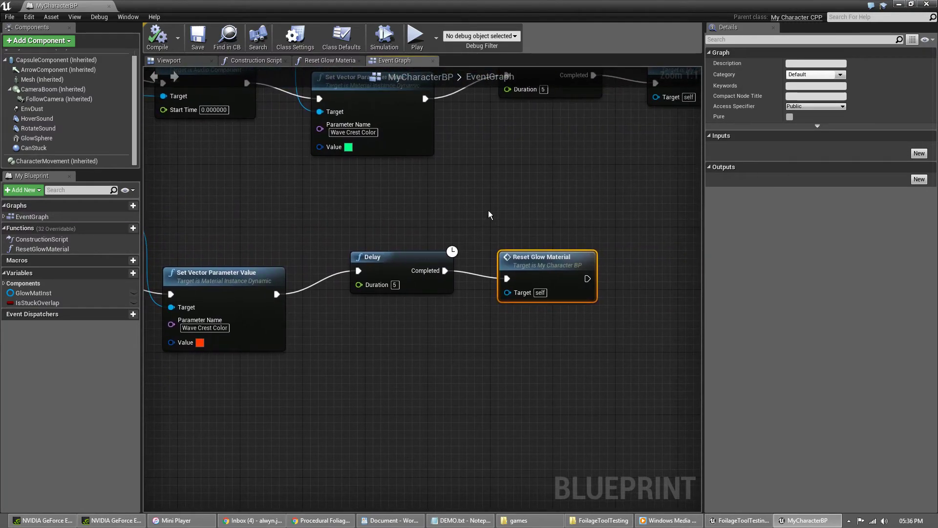
{"action": "right_click_drag", "start_coordinate": [335, 259], "coordinate": [238, 269]}
{"action": "left_click_drag", "start_coordinate": [251, 239], "coordinate": [372, 335]}
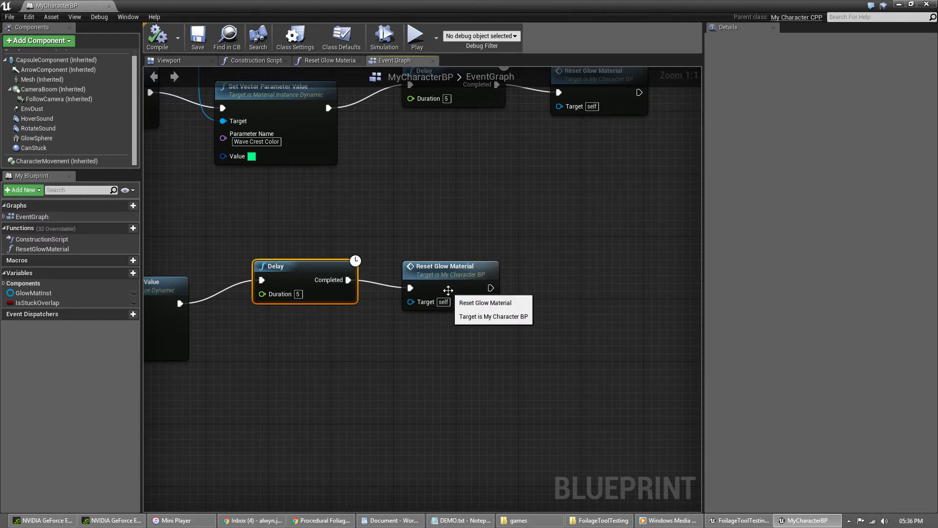
{"action": "right_click_drag", "start_coordinate": [403, 227], "coordinate": [417, 243]}
{"action": "left_click_drag", "start_coordinate": [415, 243], "coordinate": [553, 324]}
Step: Find the Event Speed Adjustment node and examine how its normalized value drives the Hover Sound pitch multiplier
{"action": "right_click_drag", "start_coordinate": [316, 278], "coordinate": [486, 333]}
{"action": "right_click_drag", "start_coordinate": [303, 231], "coordinate": [540, 292]}
{"action": "right_click_drag", "start_coordinate": [310, 345], "coordinate": [562, 306]}
{"action": "right_click_drag", "start_coordinate": [352, 248], "coordinate": [339, 359]}
{"action": "right_click_drag", "start_coordinate": [449, 391], "coordinate": [277, 331]}
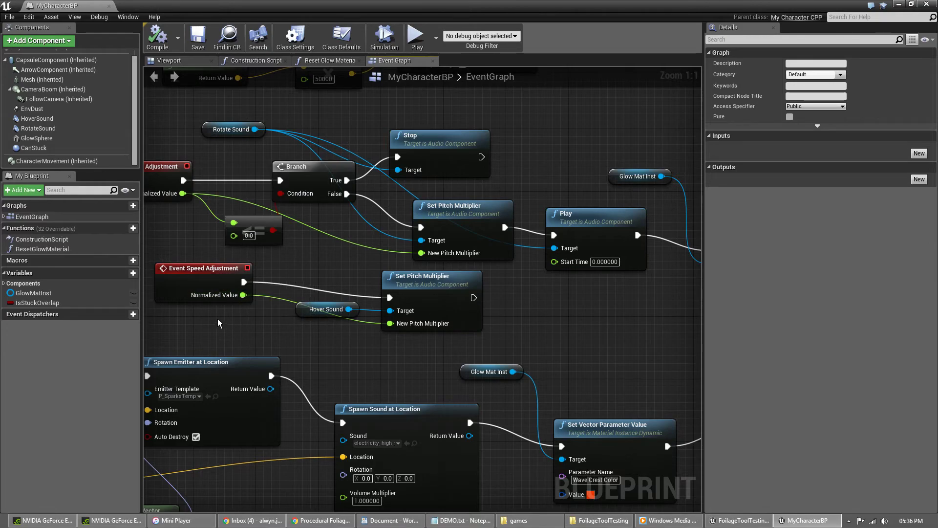
{"action": "left_click", "coordinate": [203, 276]}
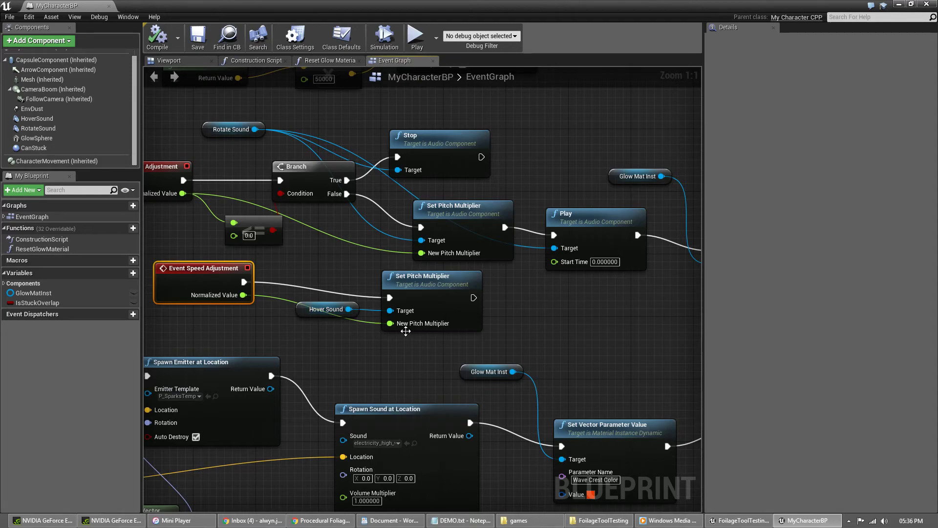
Step: Trace the Event Lookat Adjustment chain from its Branch and Rotate Sound nodes through the glow color change to Reset Glow Material
{"action": "right_click_drag", "start_coordinate": [300, 265], "coordinate": [527, 345]}
{"action": "right_click_drag", "start_coordinate": [392, 285], "coordinate": [308, 359]}
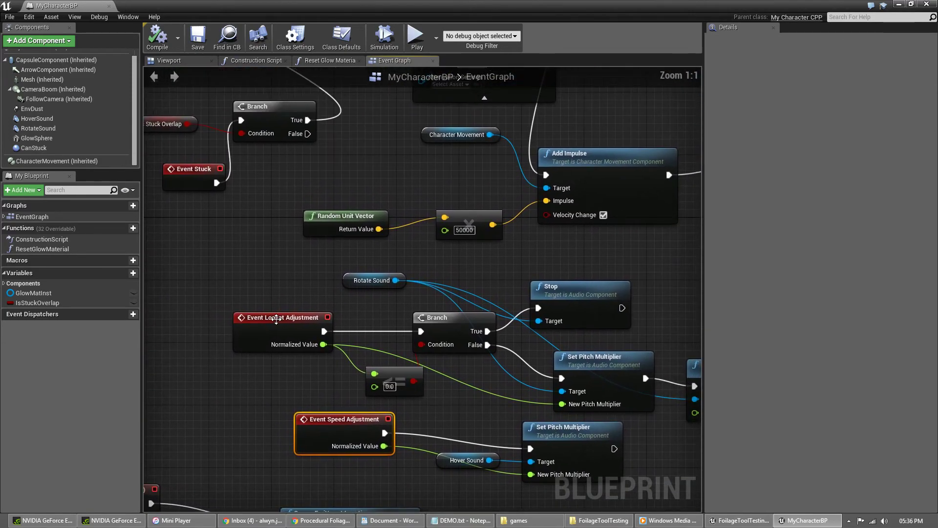
{"action": "left_click", "coordinate": [277, 319]}
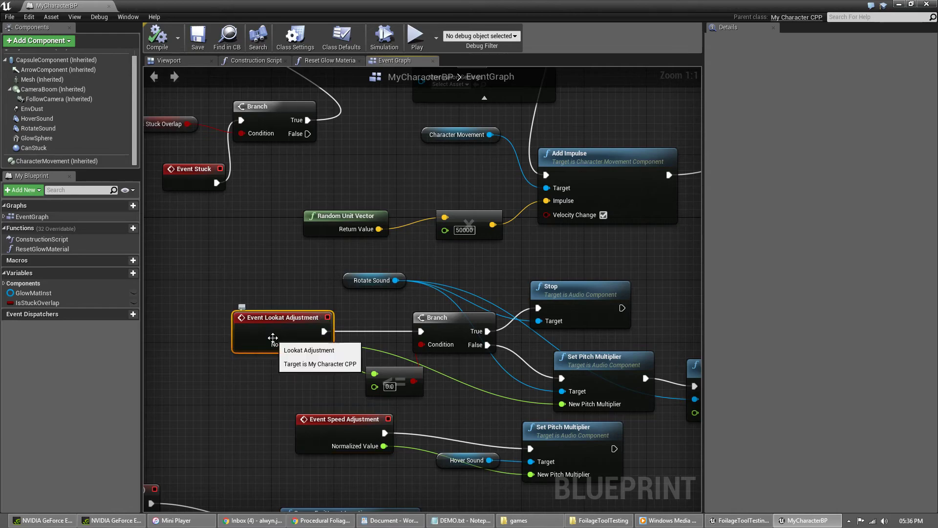
{"action": "right_click_drag", "start_coordinate": [302, 368], "coordinate": [135, 308]}
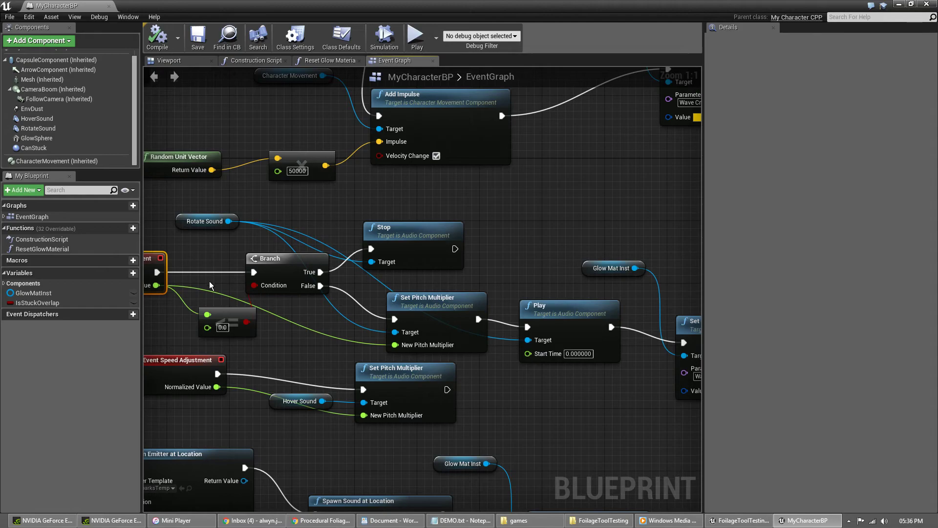
{"action": "right_click_drag", "start_coordinate": [225, 296], "coordinate": [256, 305]}
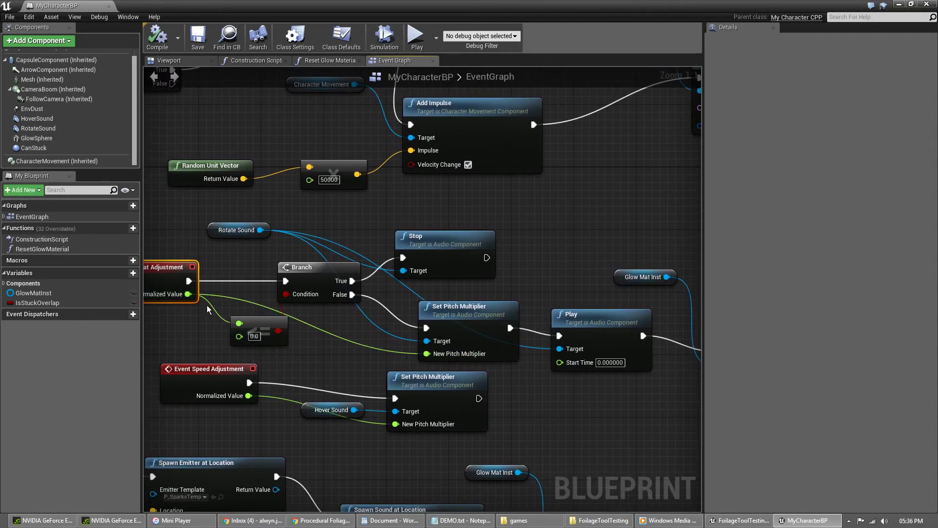
{"action": "mouse_move", "coordinate": [171, 309]}
{"action": "right_mouse_down"}
{"action": "mouse_move", "coordinate": [241, 303]}
{"action": "mouse_move", "coordinate": [220, 309]}
{"action": "mouse_move", "coordinate": [168, 293]}
{"action": "right_mouse_up"}
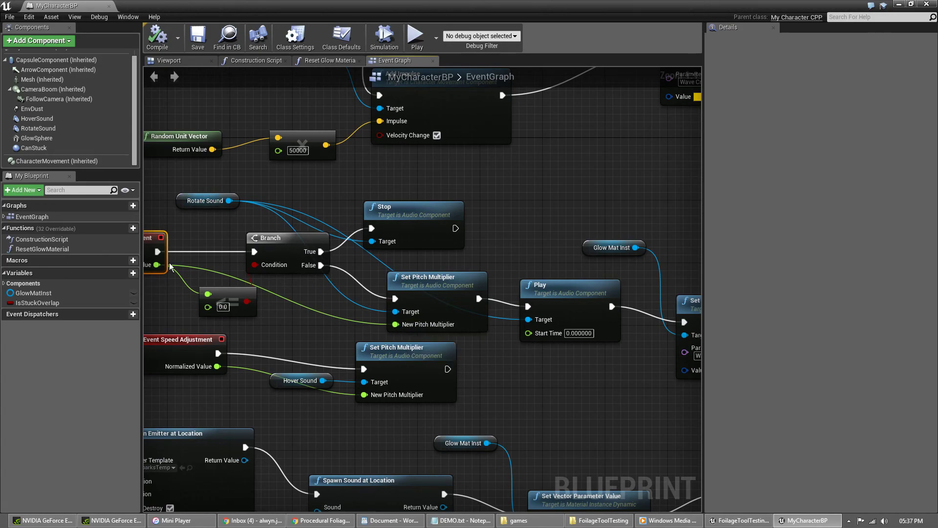
{"action": "right_click_drag", "start_coordinate": [188, 286], "coordinate": [207, 283]}
{"action": "right_click_drag", "start_coordinate": [530, 363], "coordinate": [241, 313]}
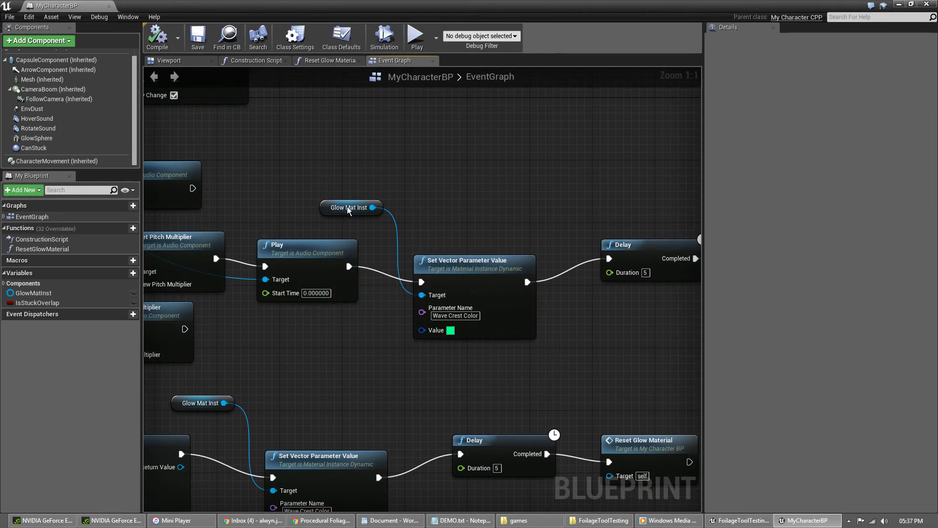
{"action": "right_click_drag", "start_coordinate": [442, 251], "coordinate": [226, 226]}
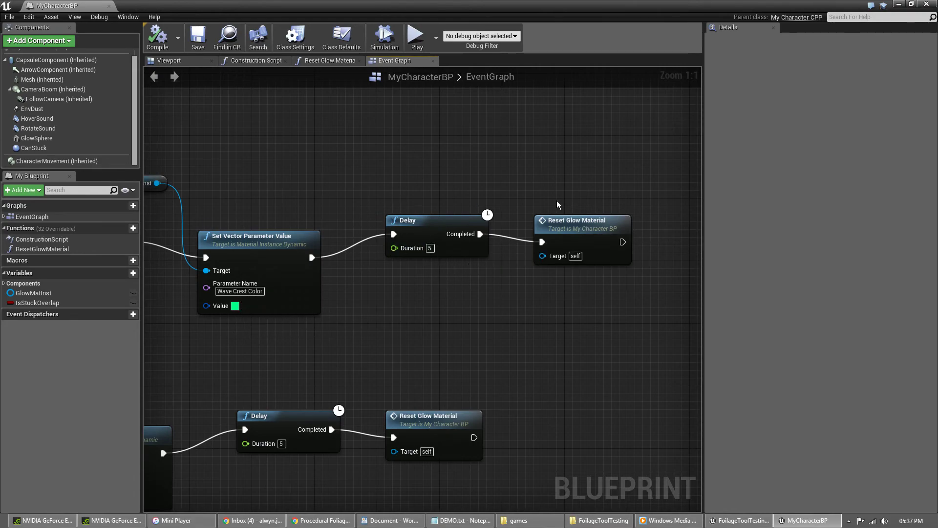
Step: Find the Event Stuck node and examine the Branch that checks Is Stuck Overlap
{"action": "right_click_drag", "start_coordinate": [245, 183], "coordinate": [606, 259]}
{"action": "right_click_drag", "start_coordinate": [239, 202], "coordinate": [555, 335]}
{"action": "right_click_drag", "start_coordinate": [251, 293], "coordinate": [414, 313]}
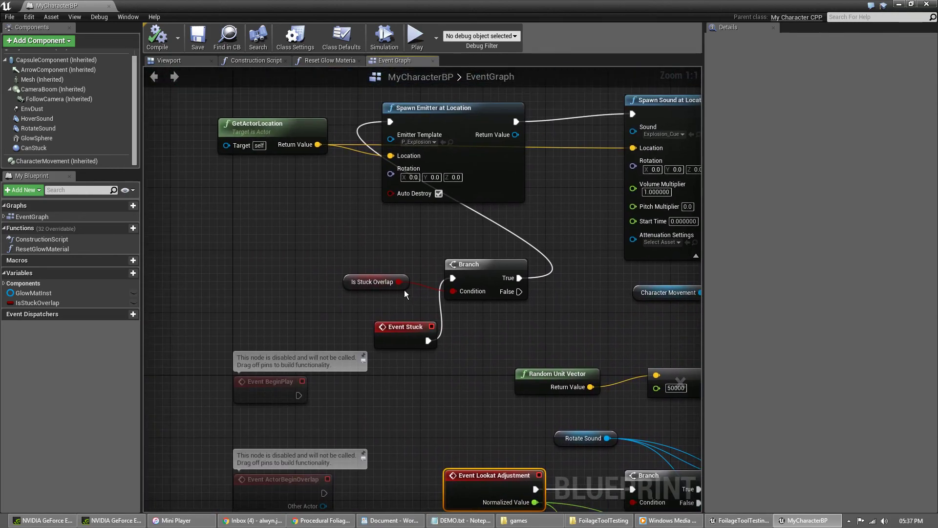
{"action": "right_click_drag", "start_coordinate": [558, 425], "coordinate": [459, 379]}
{"action": "left_click", "coordinate": [301, 284]}
{"action": "right_click_drag", "start_coordinate": [409, 293], "coordinate": [385, 371]}
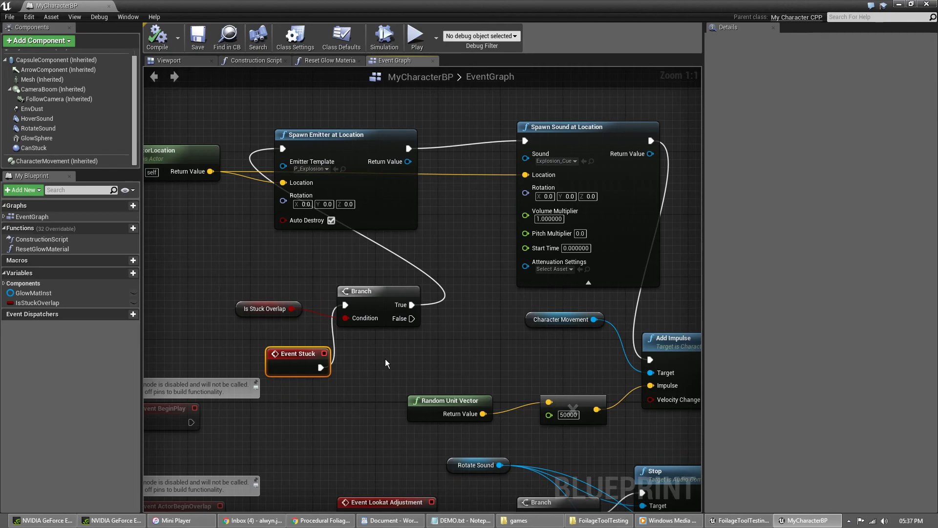
Step: Follow the stuck chain through the explosion emitter and sound spawns to the Add Impulse node and its random vector input
{"action": "right_click_drag", "start_coordinate": [271, 118], "coordinate": [302, 142]}
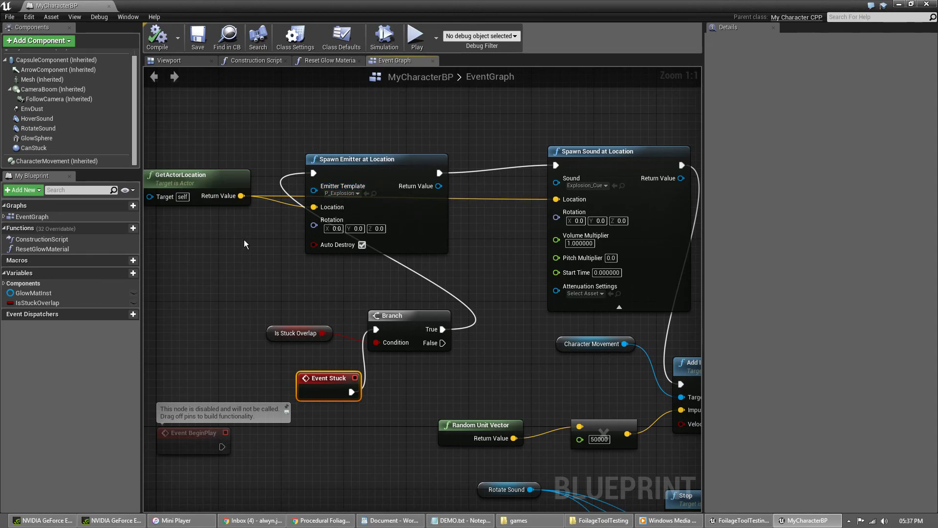
{"action": "right_click_drag", "start_coordinate": [231, 241], "coordinate": [251, 240]}
{"action": "right_click_drag", "start_coordinate": [450, 210], "coordinate": [356, 240]}
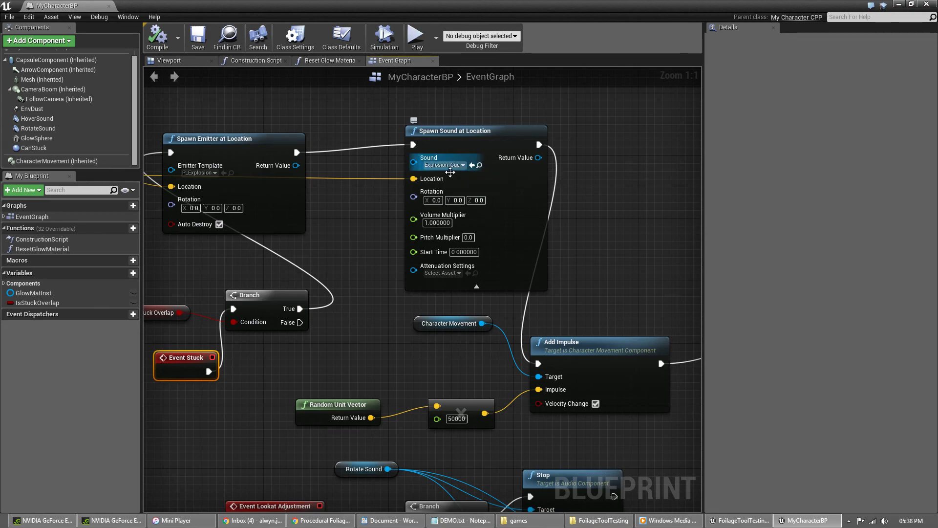
{"action": "right_click_drag", "start_coordinate": [573, 274], "coordinate": [364, 164]}
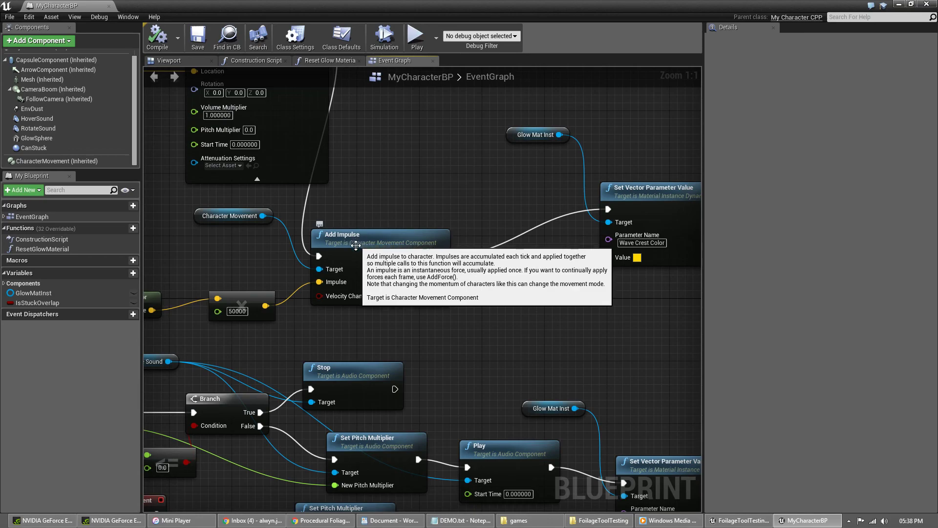
{"action": "right_click_drag", "start_coordinate": [439, 257], "coordinate": [579, 240]}
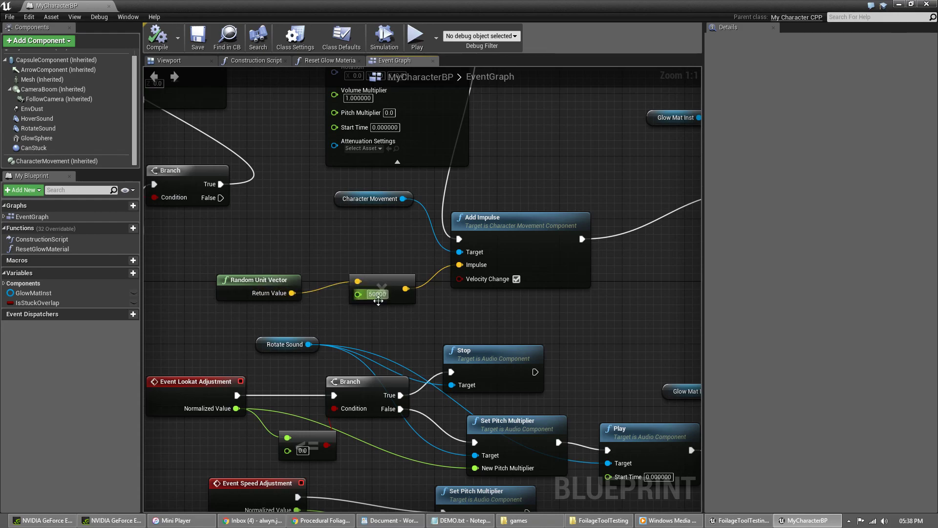
{"action": "right_click_drag", "start_coordinate": [496, 298], "coordinate": [359, 269]}
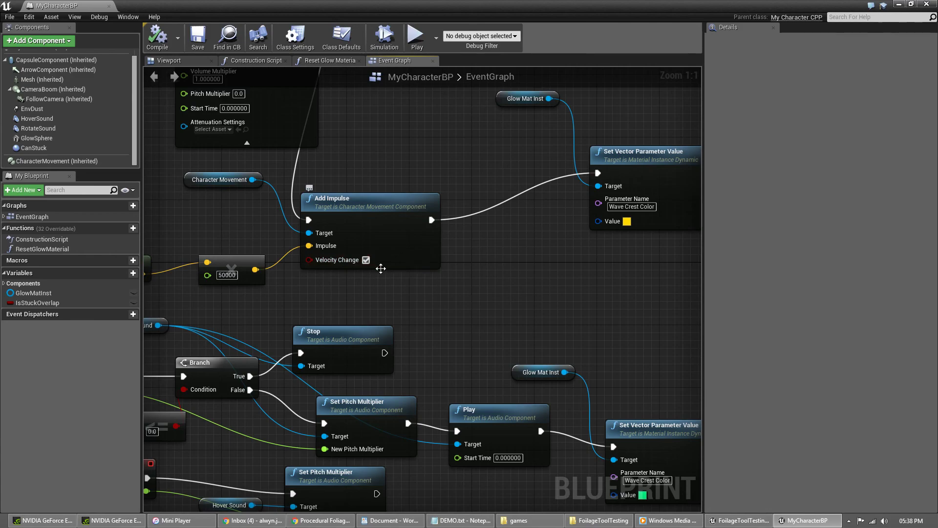
Step: Select the inherited CharacterMovement component and examine its general and walking movement settings
{"action": "left_click", "coordinate": [49, 161]}
{"action": "scroll", "coordinate": [887, 364], "scroll_direction": "down", "scroll_amount": 4}
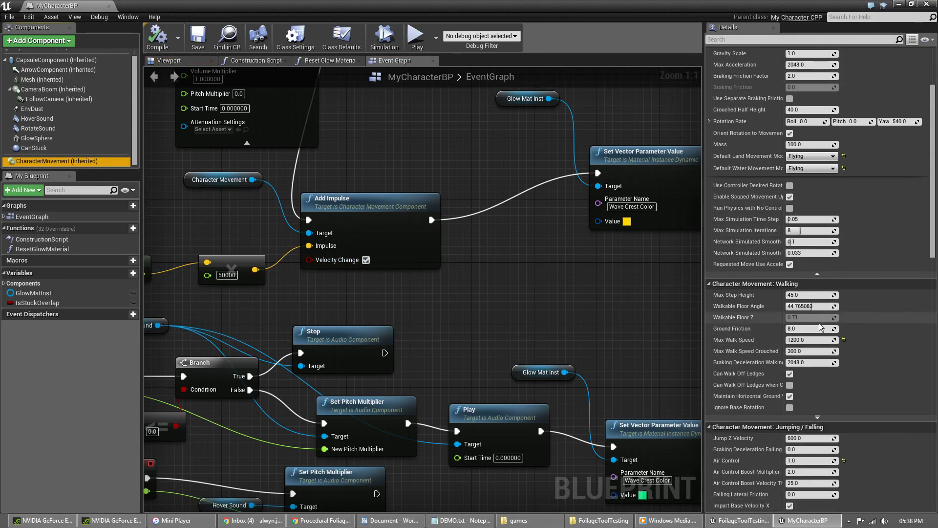
{"action": "scroll", "coordinate": [893, 328], "scroll_direction": "up", "scroll_amount": 3}
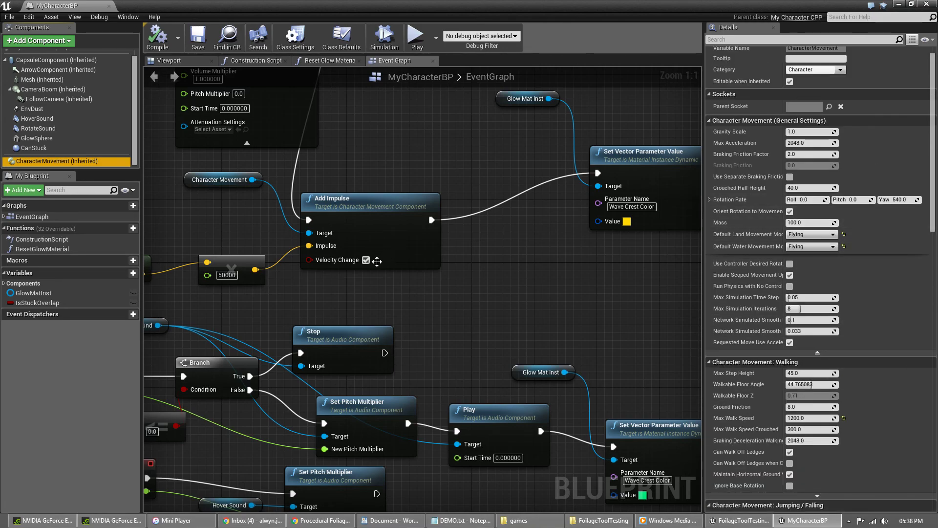
Step: Follow the stuck chain from Add Impulse through the Wave Crest Color change and Delay to Reset Glow Material
{"action": "right_click_drag", "start_coordinate": [345, 289], "coordinate": [293, 326]}
{"action": "right_click_drag", "start_coordinate": [473, 302], "coordinate": [223, 327]}
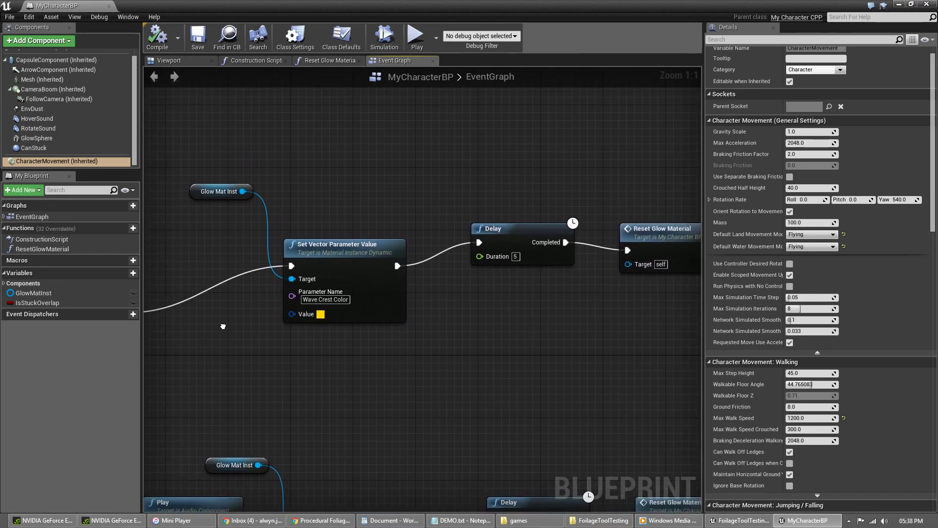
{"action": "right_click_drag", "start_coordinate": [450, 336], "coordinate": [414, 315]}
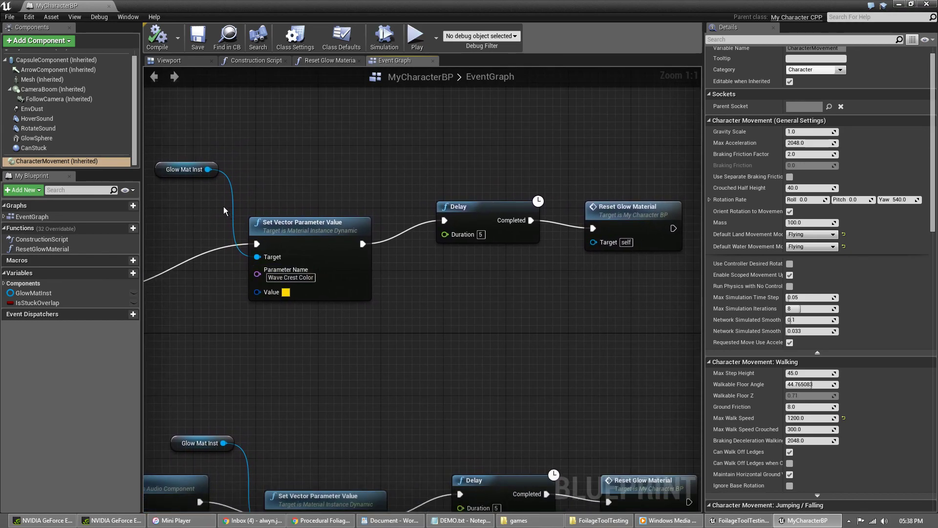
Step: Return to the Event Stuck branch and inspect the IsStuckOverlap variable and the CanStuck sphere in the character's 3D preview
{"action": "right_click_drag", "start_coordinate": [223, 294], "coordinate": [557, 250]}
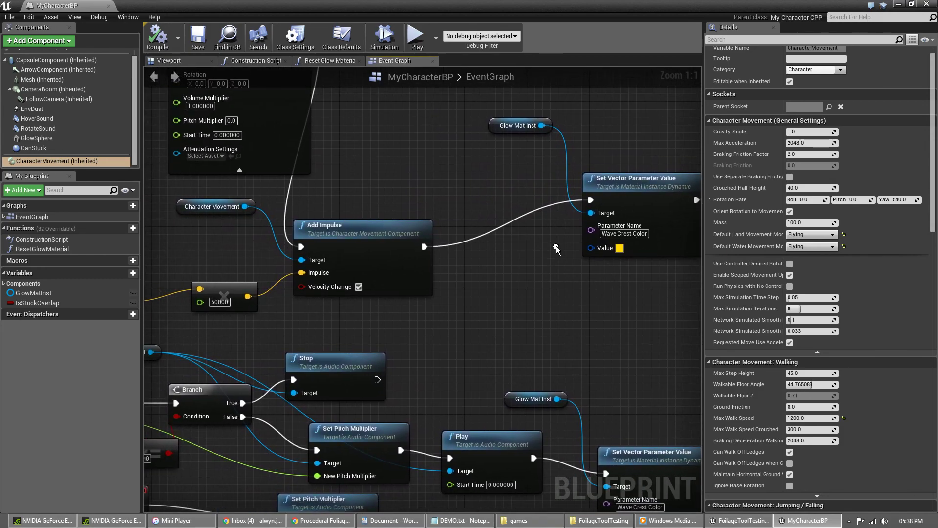
{"action": "right_click_drag", "start_coordinate": [178, 241], "coordinate": [462, 256]}
{"action": "right_click_drag", "start_coordinate": [277, 247], "coordinate": [405, 352]}
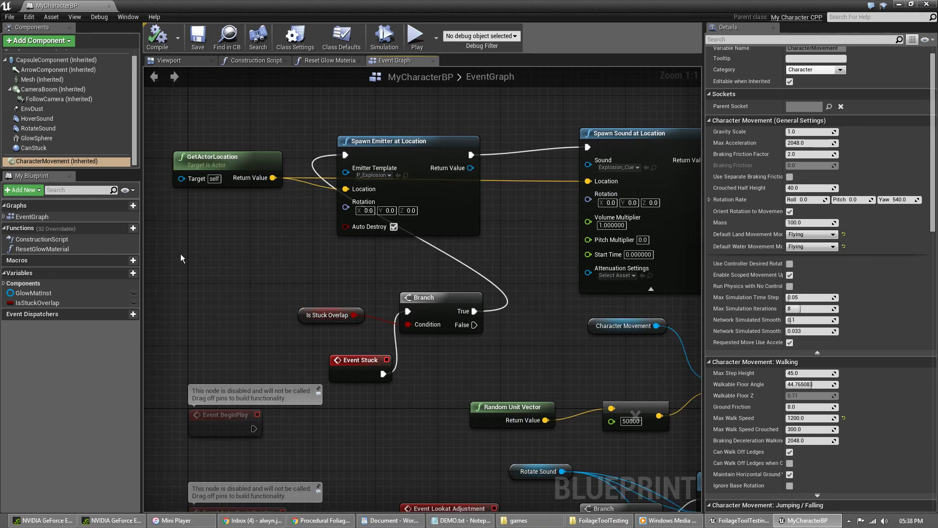
{"action": "left_click", "coordinate": [37, 302]}
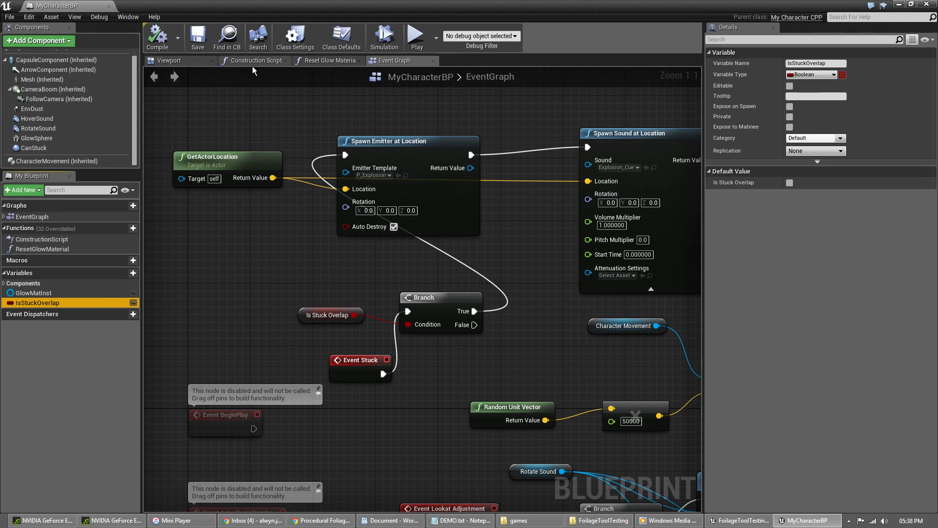
{"action": "left_click", "coordinate": [186, 61]}
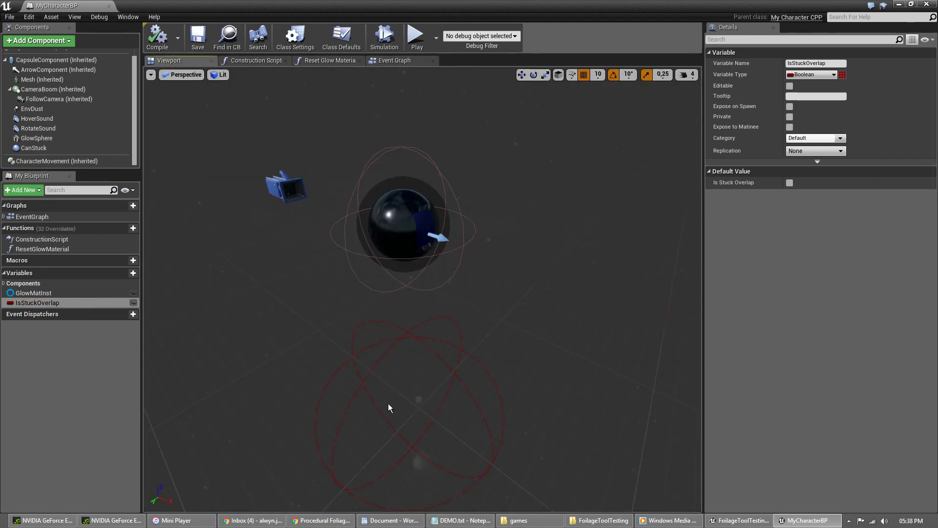
{"action": "left_click", "coordinate": [34, 147]}
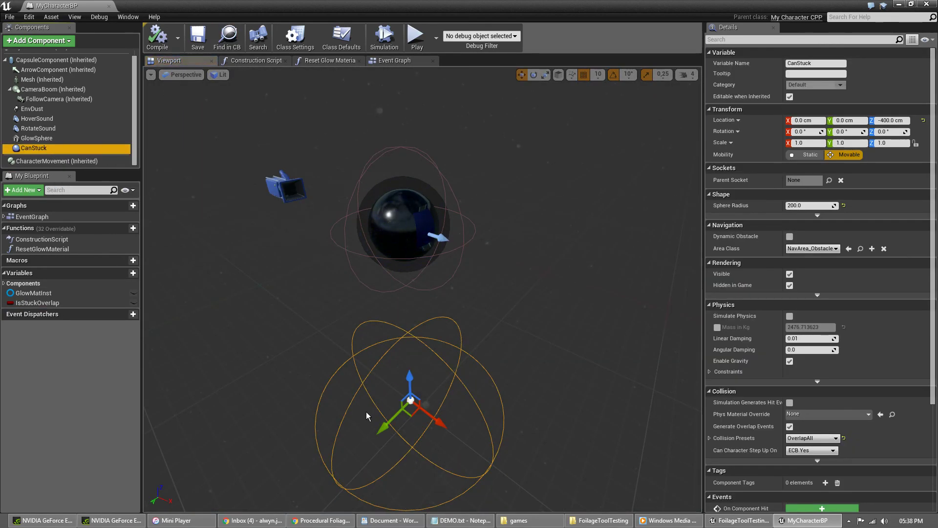
Step: Reopen the event graph and retrace the stuck chain to its yellow glow color, Delay and Reset Glow Material nodes
{"action": "left_click", "coordinate": [399, 60]}
{"action": "right_click_drag", "start_coordinate": [556, 348], "coordinate": [646, 343]}
{"action": "right_click_drag", "start_coordinate": [289, 232], "coordinate": [229, 303]}
{"action": "right_click_drag", "start_coordinate": [472, 323], "coordinate": [335, 293]}
{"action": "right_click_drag", "start_coordinate": [417, 310], "coordinate": [245, 256]}
{"action": "right_click_drag", "start_coordinate": [441, 330], "coordinate": [340, 317]}
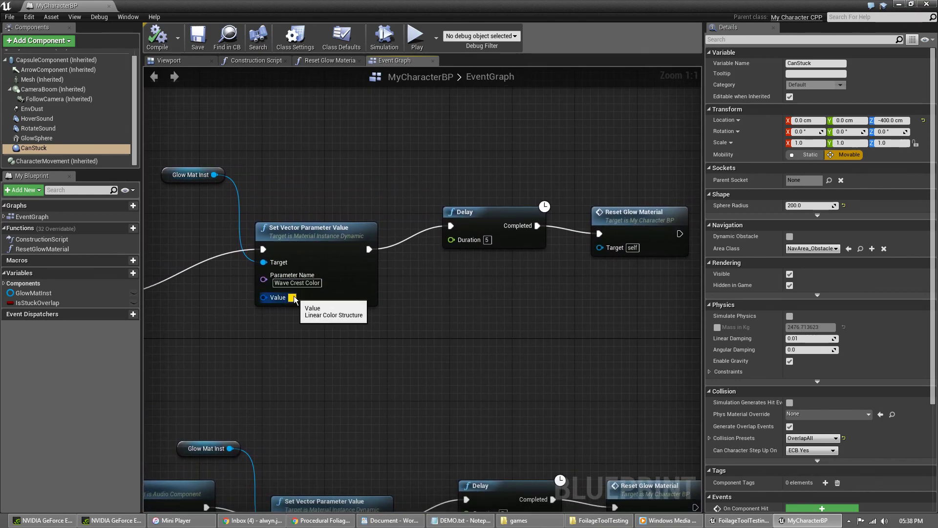
{"action": "right_click_drag", "start_coordinate": [517, 264], "coordinate": [408, 249]}
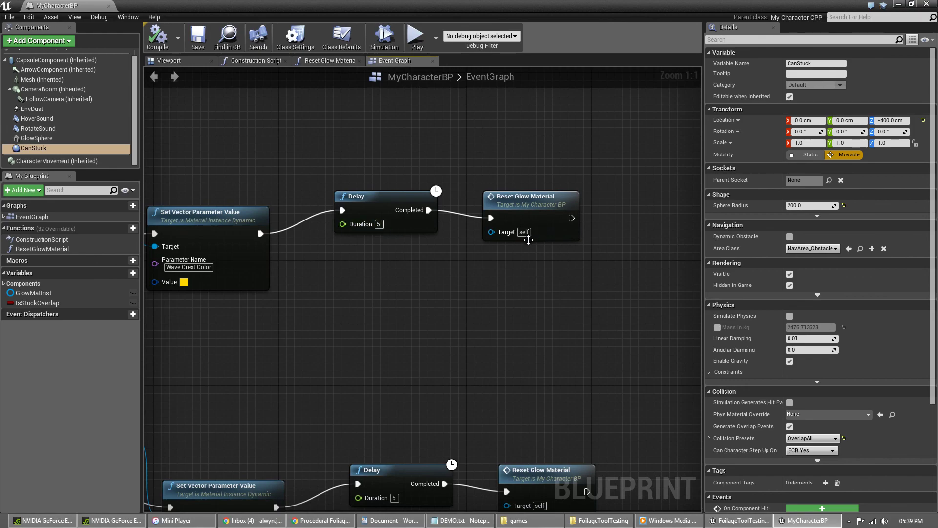
{"action": "right_click_drag", "start_coordinate": [439, 140], "coordinate": [803, 118]}
Step: Close the MyCharacterBP editor and play the foliage level in full screen with the game controlling the mouse
{"action": "left_click", "coordinate": [927, 5]}
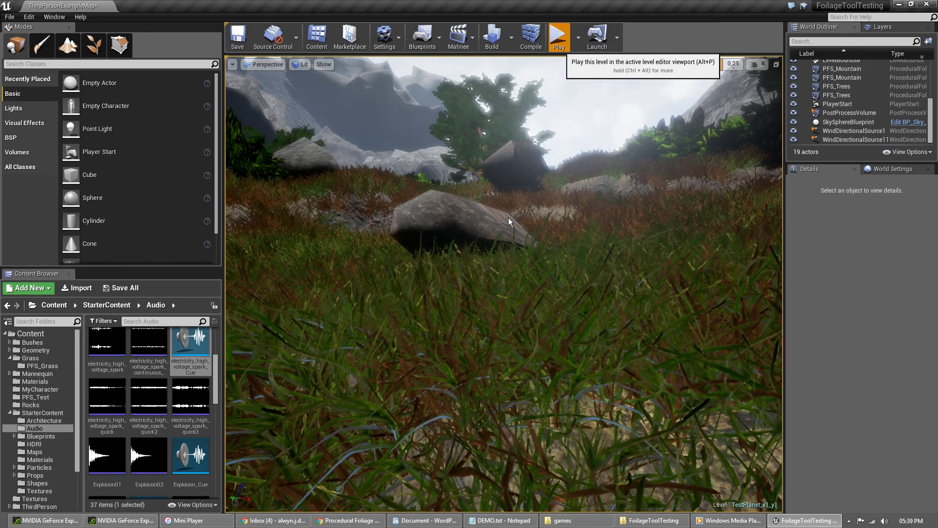
{"action": "left_click", "coordinate": [542, 233]}
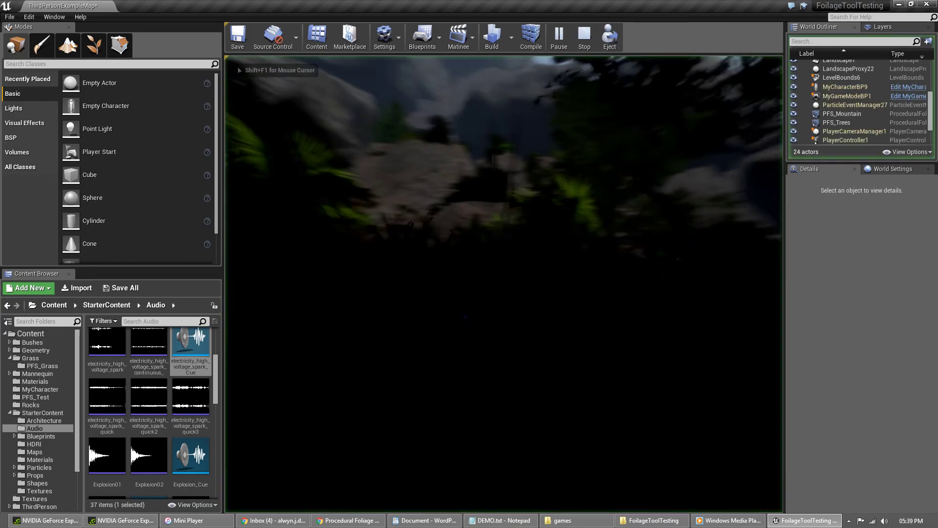
{"action": "key", "text": "F11"}
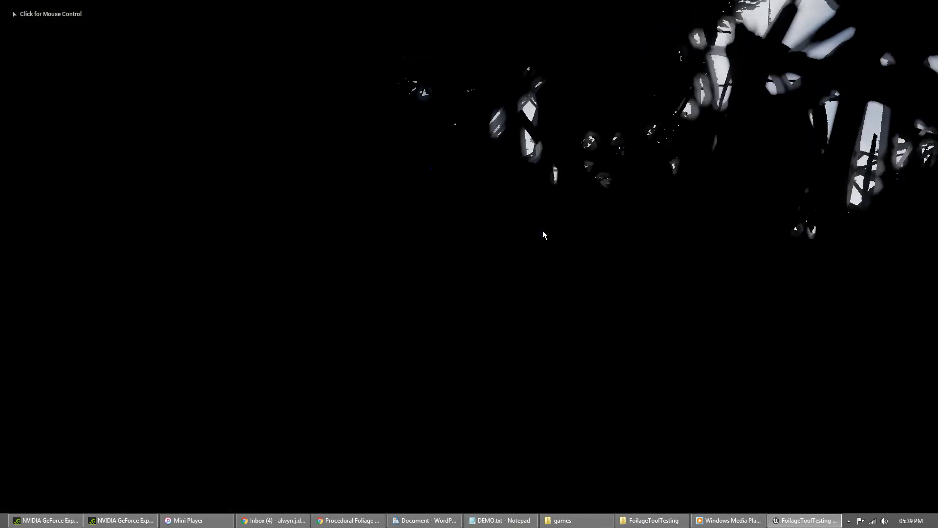
{"action": "left_click", "coordinate": [542, 232]}
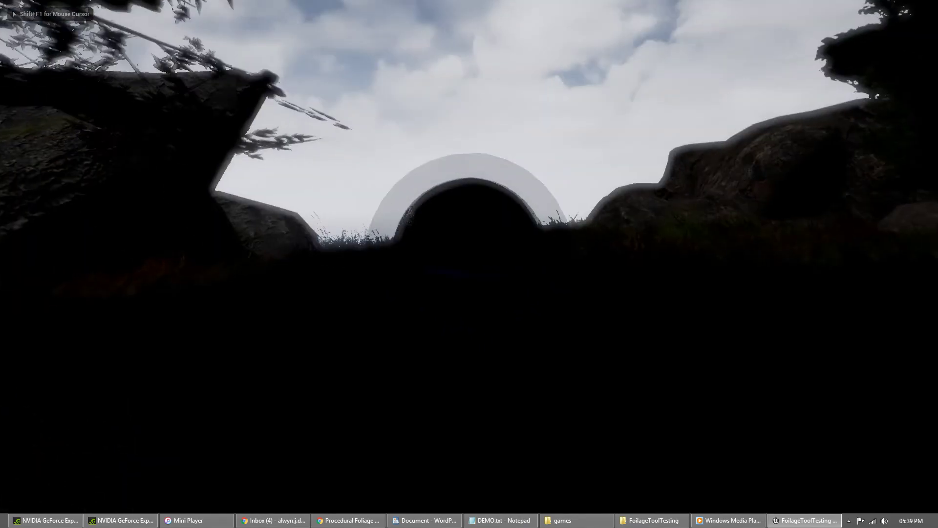
Step: Fly the sphere character forward between the rocks to test its movement in the playing level
{"action": "key", "text": "w"}
{"action": "key", "text": "w"}
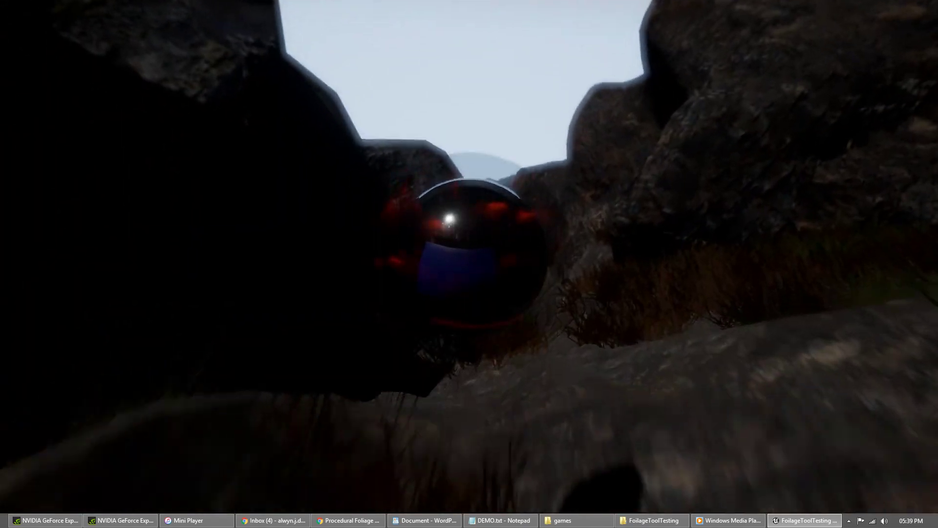
{"action": "key", "text": "w"}
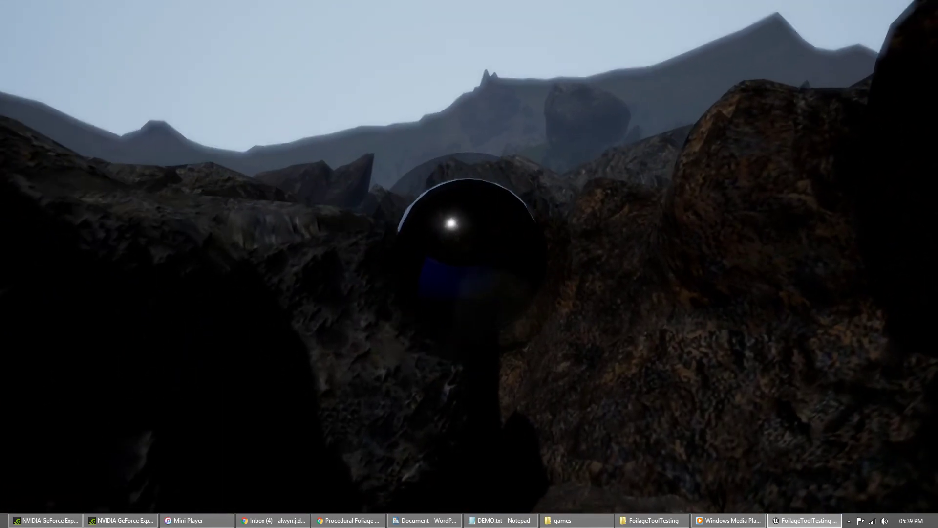
{"action": "key", "text": "w"}
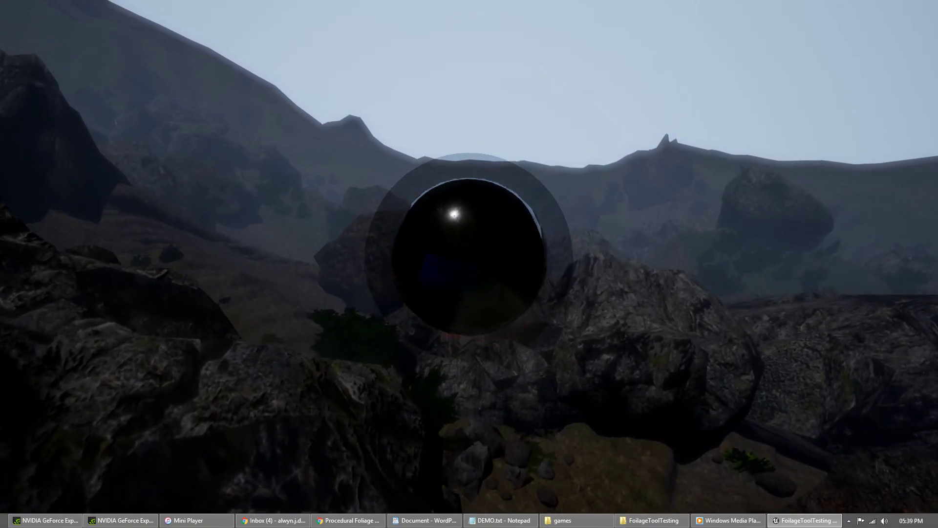